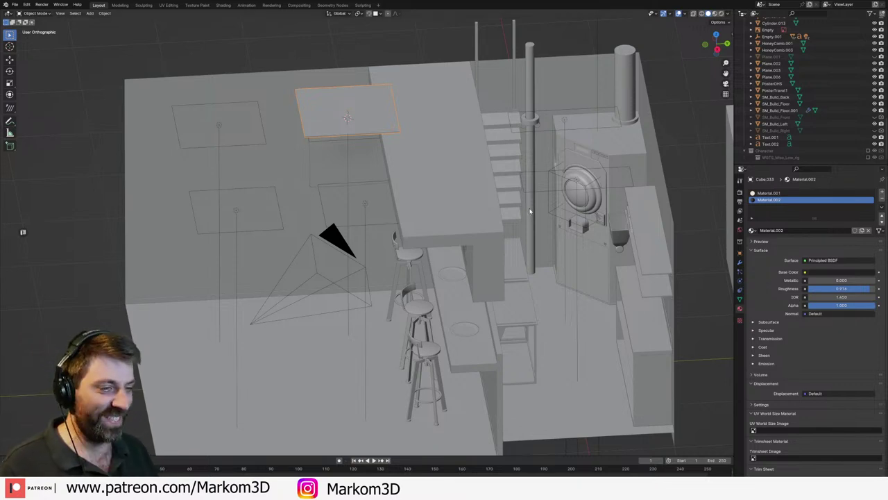
- Examine the diner set's layout from several angles, including through the scene camera
scroll(530, 211, "down", 1)
middle_click_drag(447, 214, 454, 203)
key("alt+z")
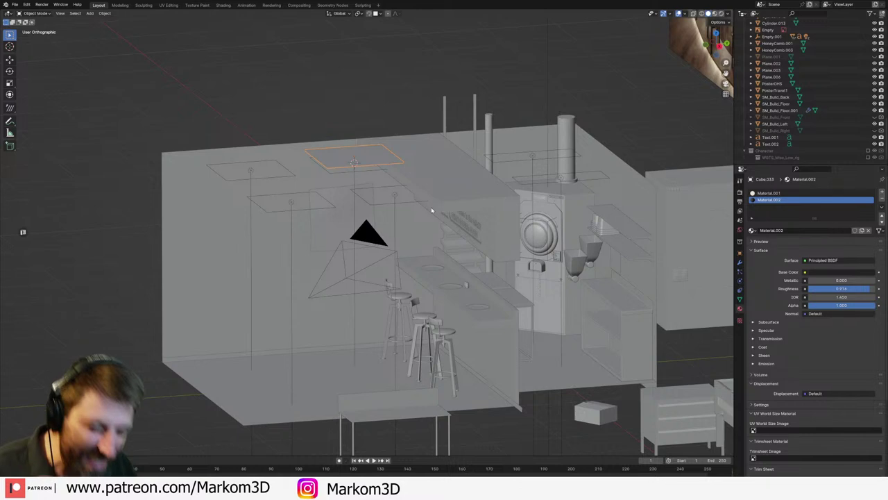
middle_click_drag(427, 310, 427, 304)
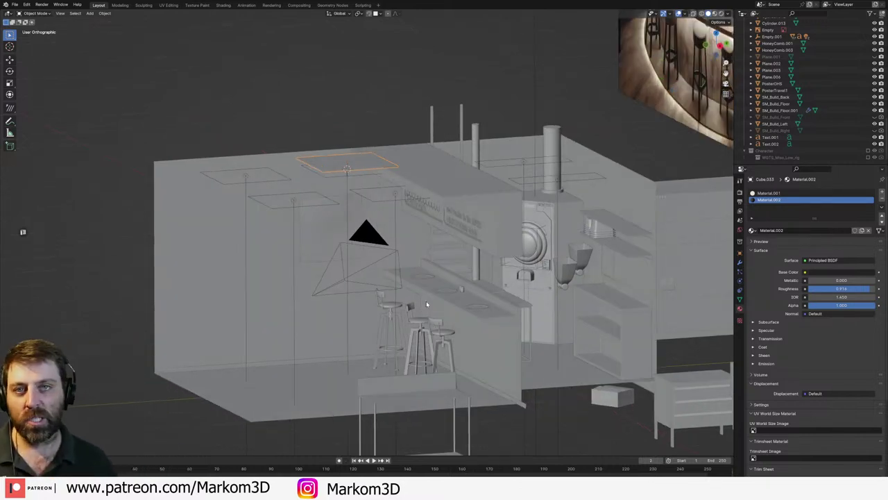
left_click(333, 110)
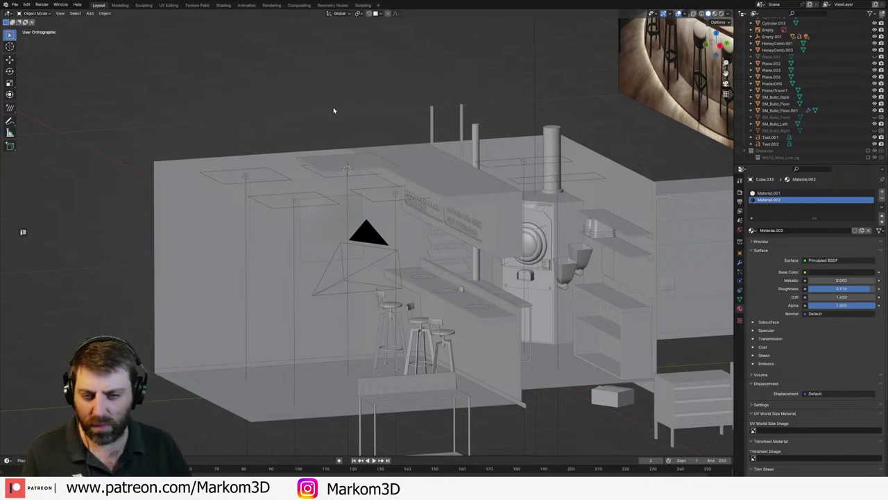
key("KP_0")
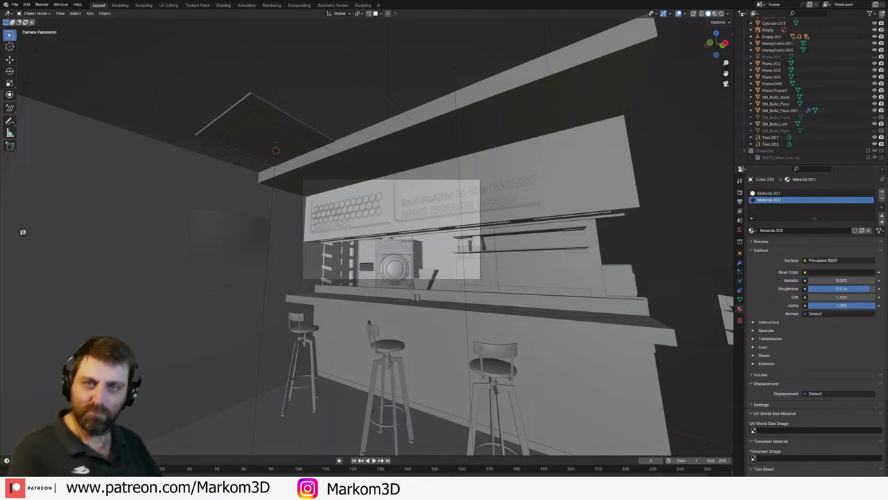
scroll(387, 273, "down", 1)
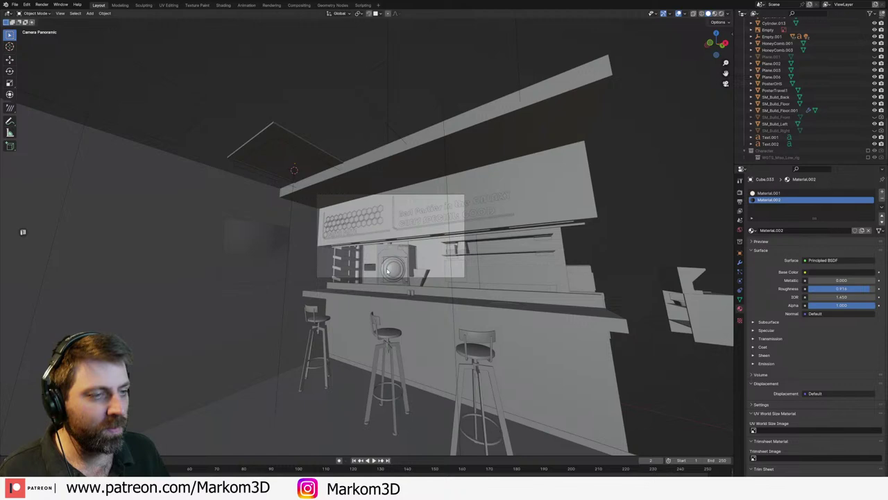
middle_click_drag(387, 272, 342, 277)
scroll(342, 277, "down", 6)
scroll(416, 232, "down", 4)
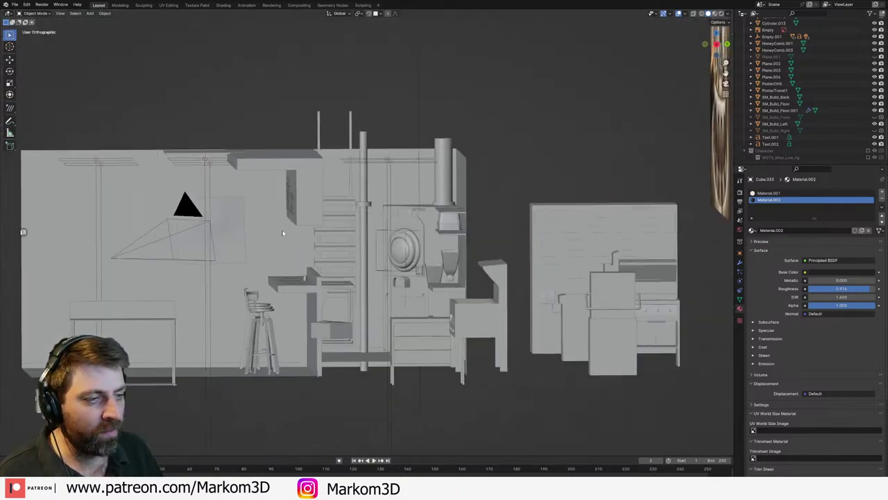
middle_click_drag(284, 232, 281, 256)
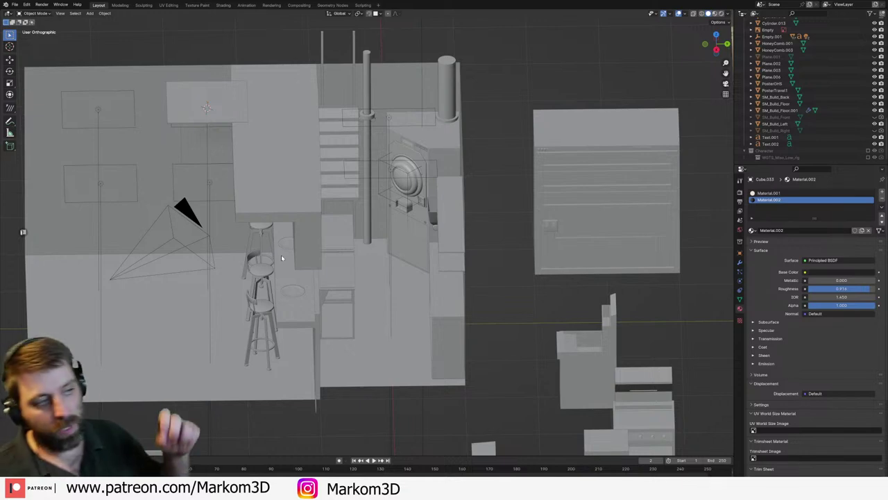
middle_click_drag(281, 258, 240, 271)
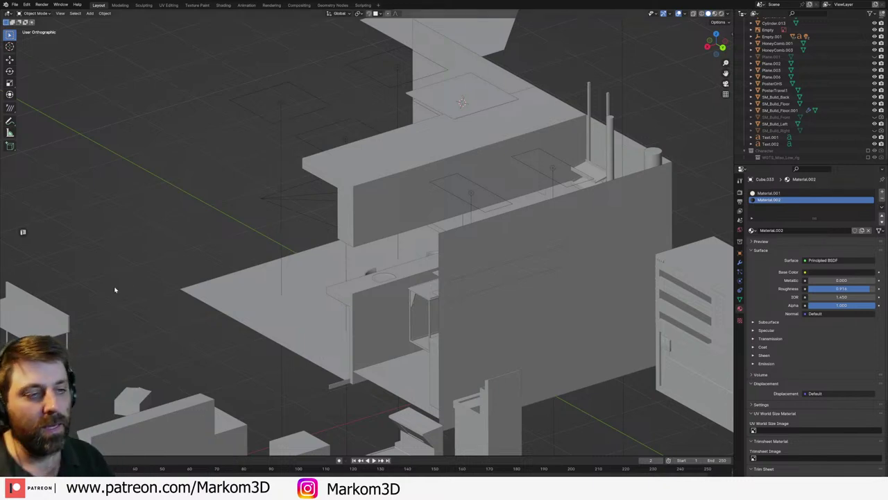
middle_click_drag(115, 289, 195, 310)
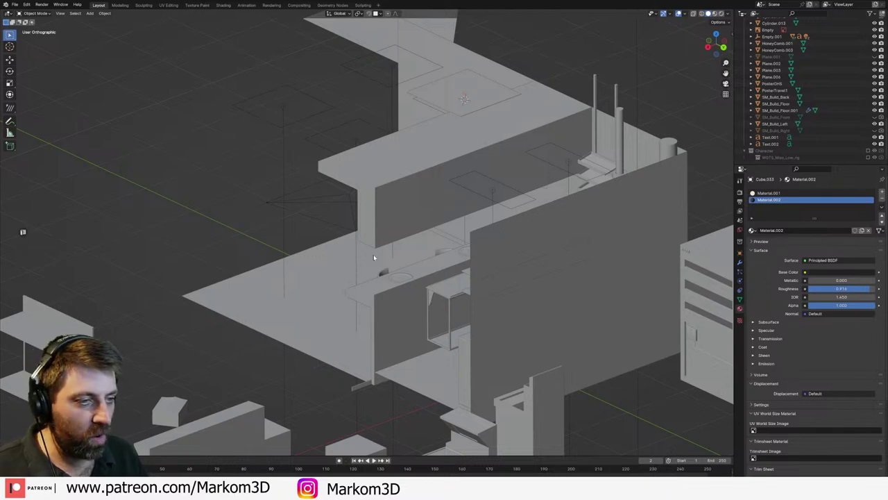
middle_click_drag(374, 252, 332, 262)
- Render the current frame from the scene camera and close the rendered image
key("KP_0")
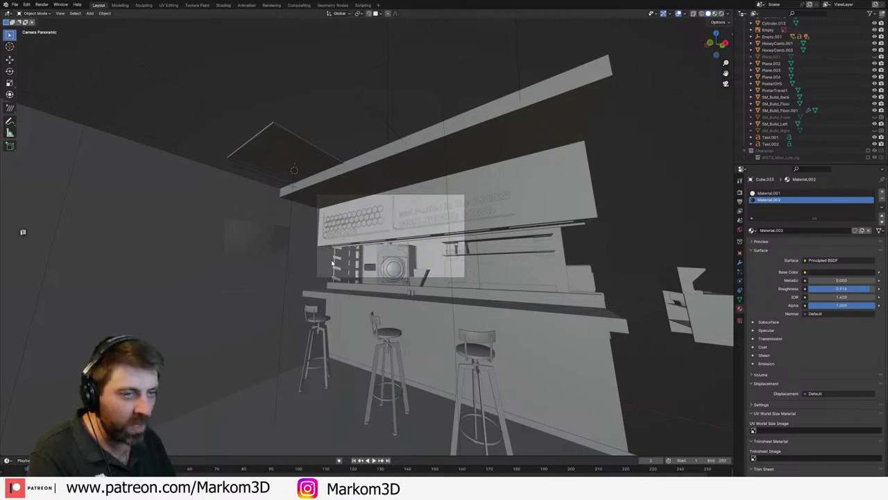
key("F12")
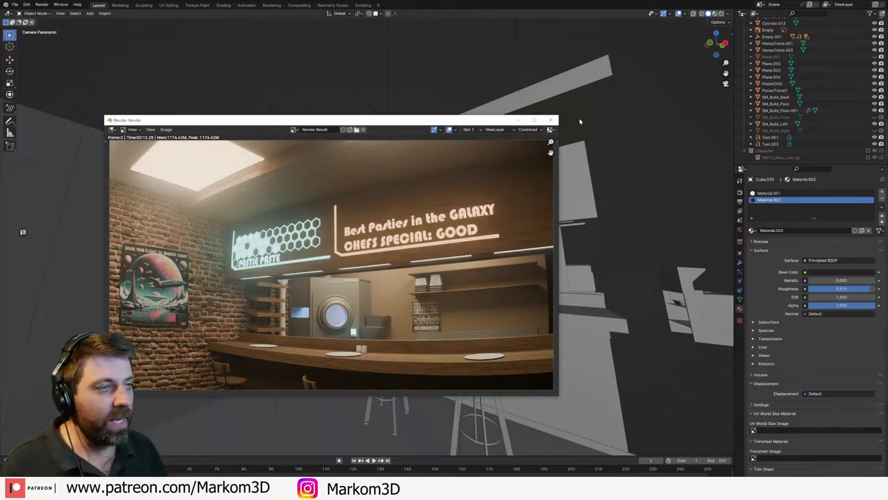
left_click(551, 120)
- Compare the diner set's floor and counter area with the curved bar in the reference image
middle_click_drag(500, 248, 250, 396)
scroll(543, 287, "down", 5)
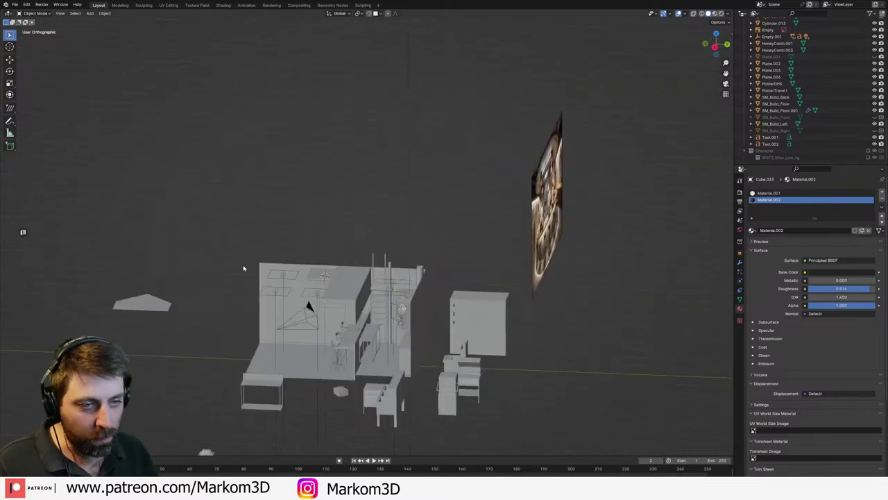
middle_click_drag(243, 268, 416, 333)
scroll(456, 347, "up", 3)
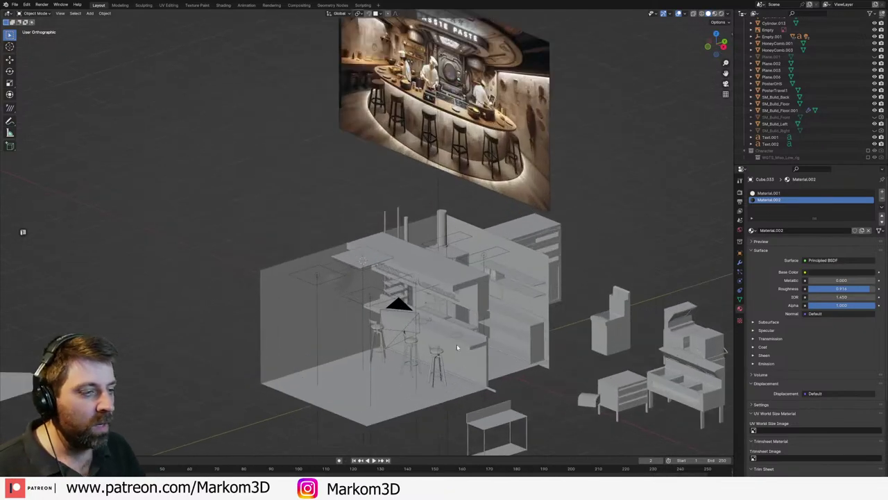
scroll(485, 389, "up", 5)
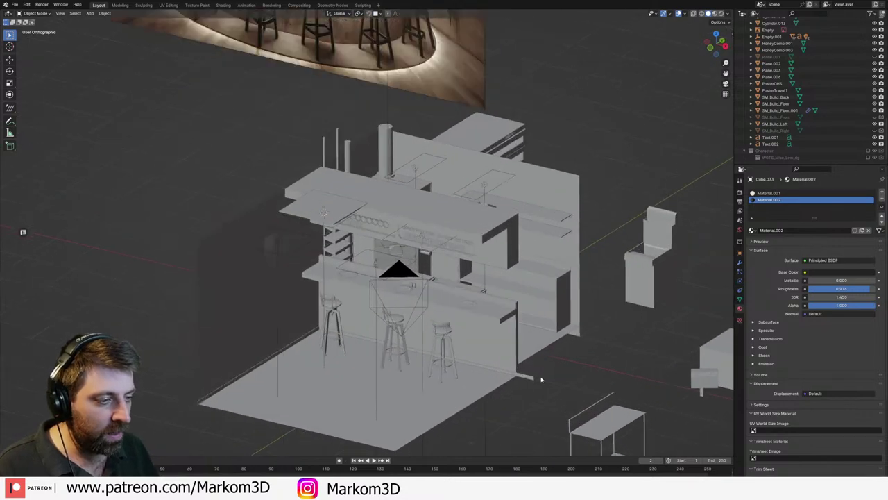
left_click(508, 386)
scroll(493, 347, "down", 6)
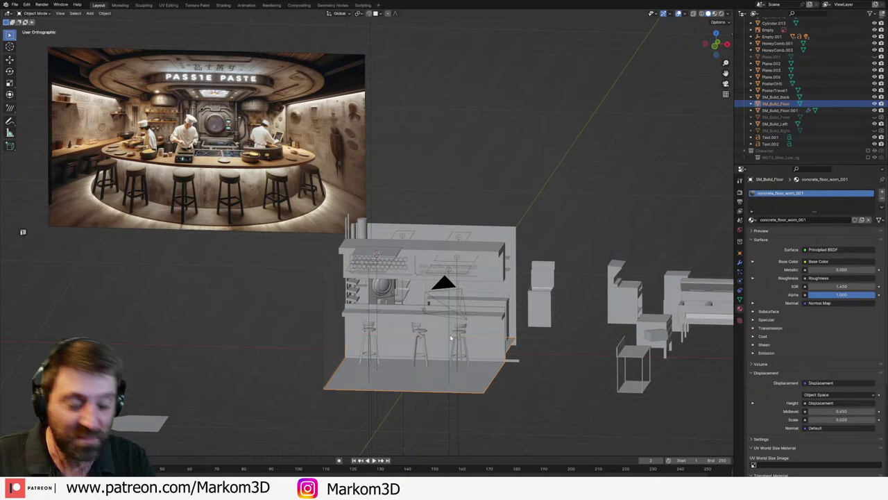
scroll(406, 341, "up", 3)
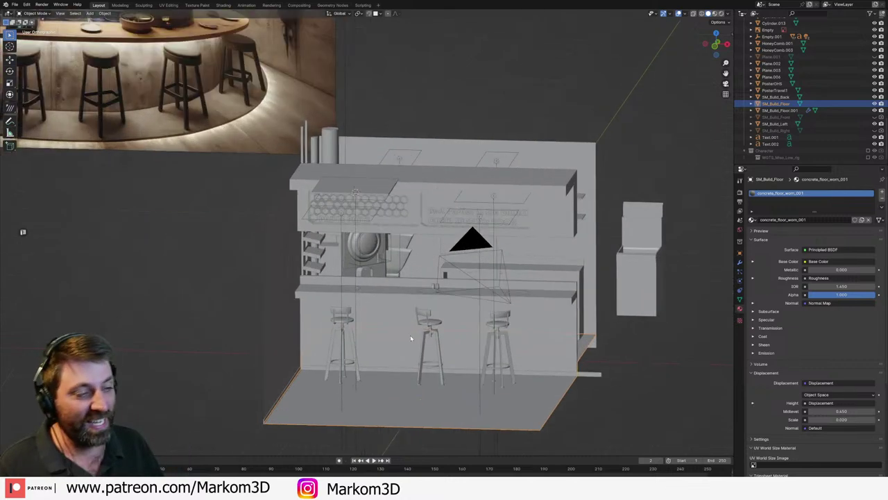
middle_click_drag(411, 338, 407, 270)
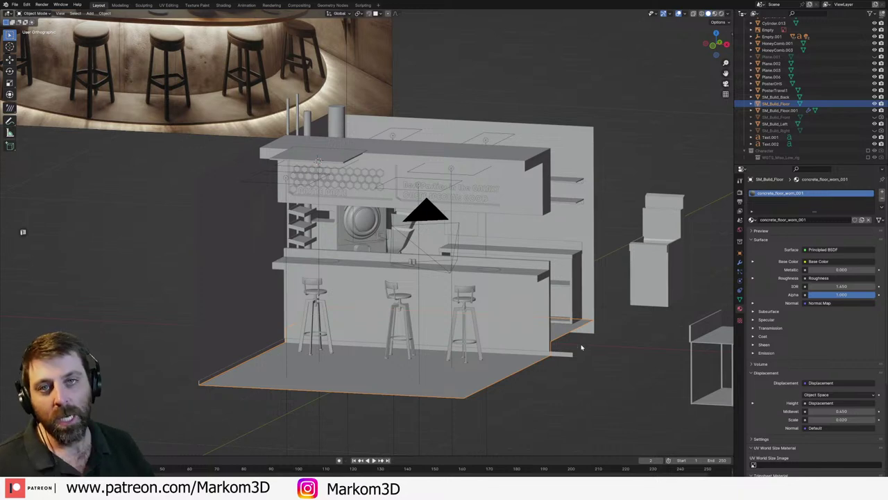
- Inspect the counter and the mesh of the plywood floor strip running along its base
left_click(514, 309)
scroll(514, 286, "up", 3)
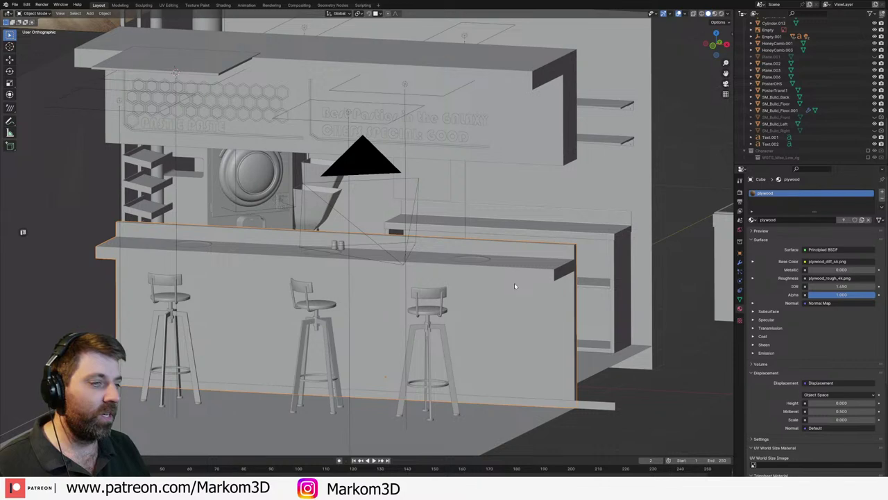
middle_click_drag(514, 286, 488, 317, "shift")
middle_click_drag(675, 332, 598, 408)
scroll(620, 349, "up", 3)
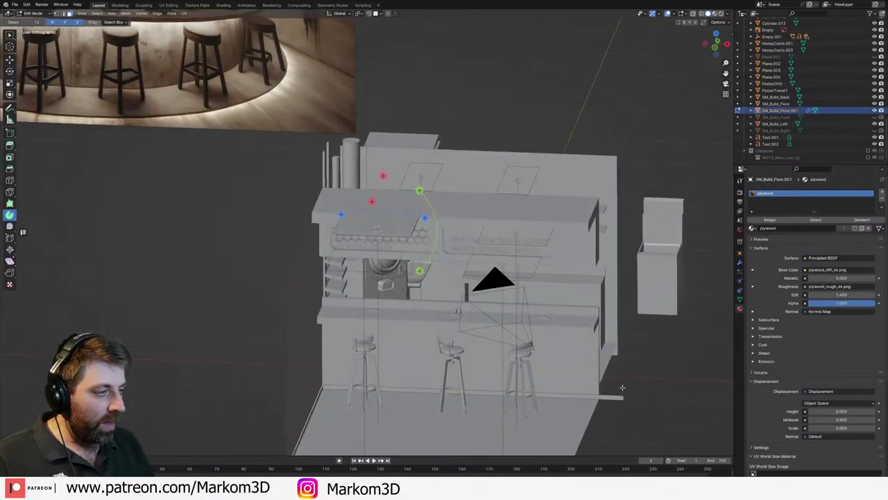
scroll(605, 371, "up", 1)
middle_click_drag(551, 333, 563, 318)
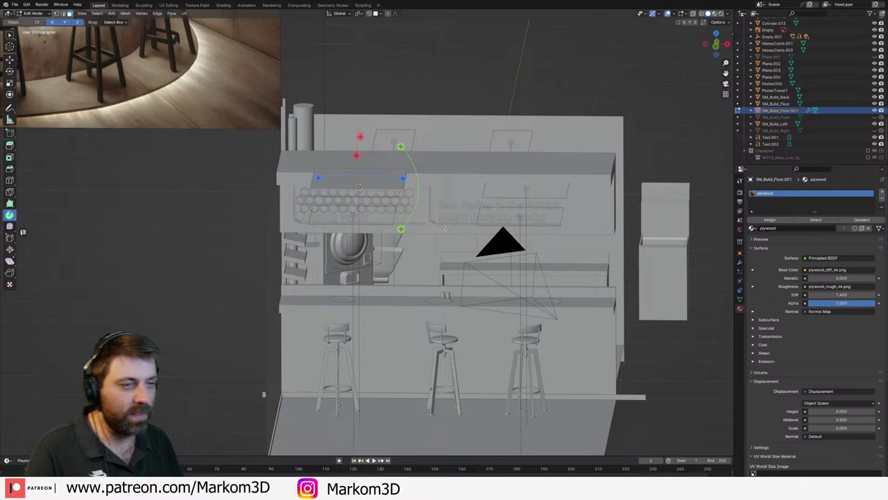
key("Tab")
- Try an unslid loop cut across the overhead sign panel above the counter
left_click(439, 171)
key("Tab")
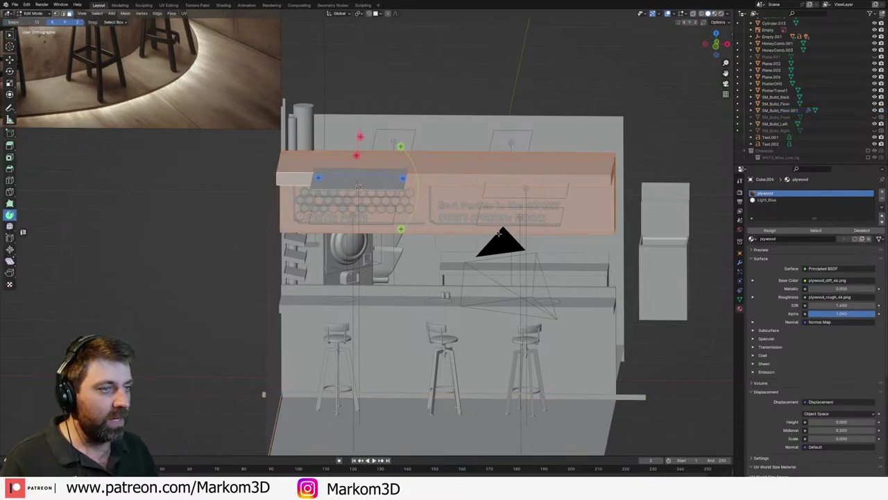
middle_click_drag(499, 234, 505, 213)
scroll(579, 199, "up", 2)
key("ctrl+r")
left_click(585, 201)
right_click(584, 201)
- Add a single centred vertical loop cut to the counter mesh
middle_click_drag(597, 287, 601, 255, "shift")
key("Tab")
left_click(593, 308)
key("Tab")
key("ctrl+r")
left_click(591, 269)
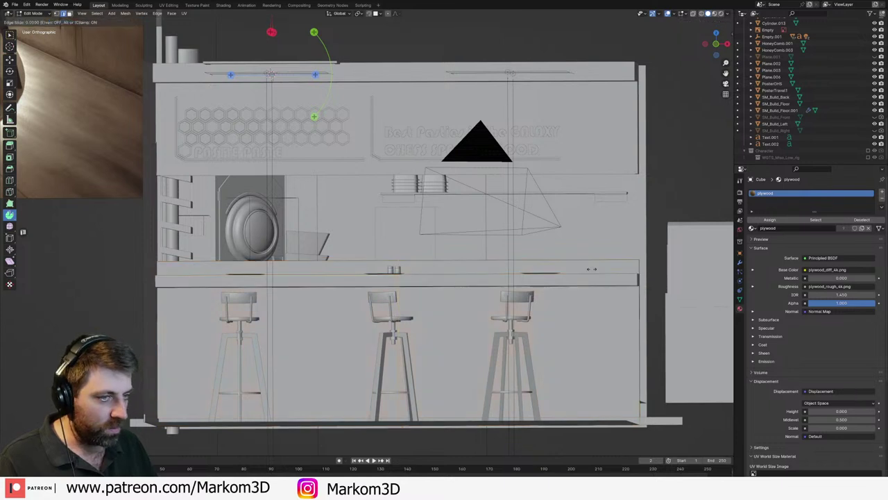
right_click(583, 301)
- Show the scene in wireframe from the orthographic front view while editing the counter
key("ctrl+r")
scroll(573, 273, "up", 1)
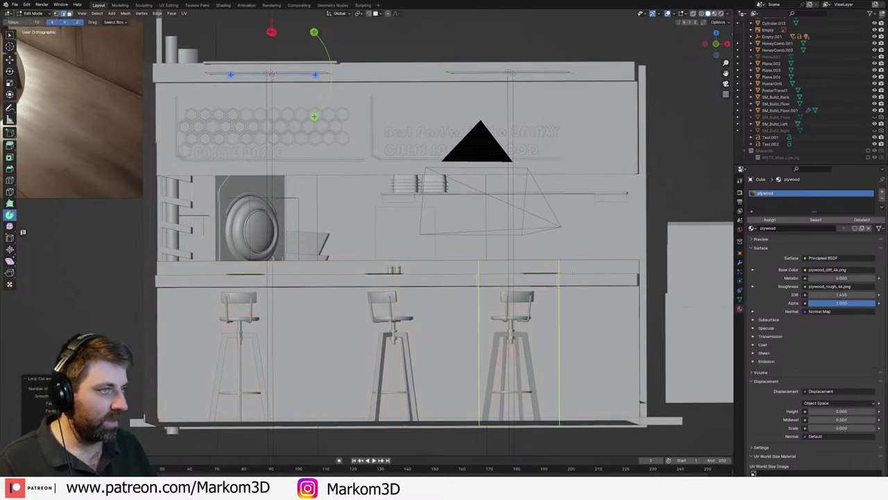
key("z")
left_click(526, 162)
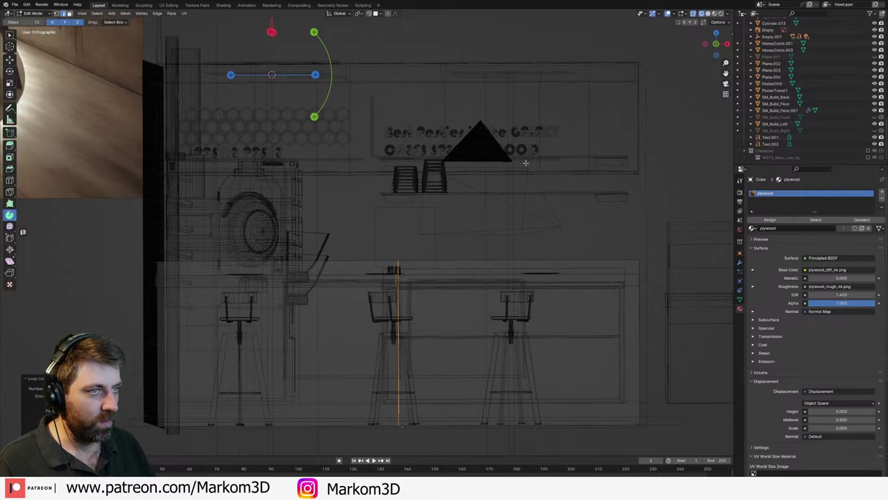
middle_click_drag(549, 167, 552, 167)
key("KP_3")
key("KP_1")
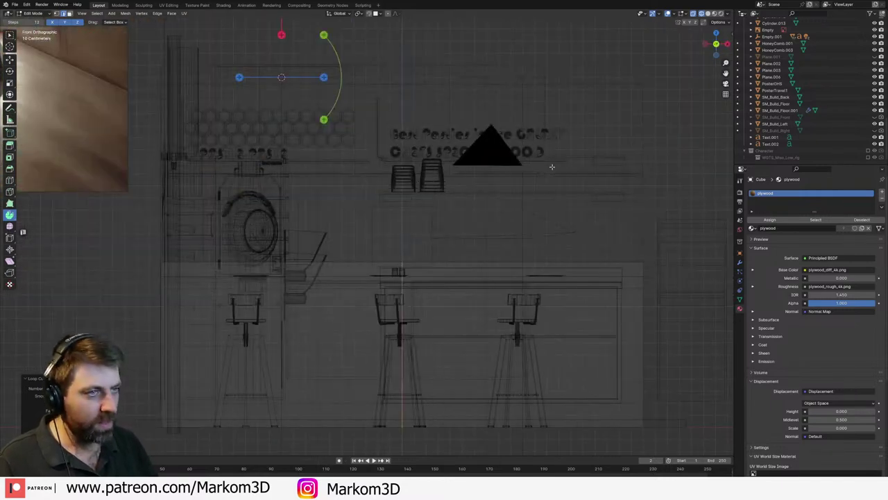
- Delete the centre edge loop from the counter
key("ctrl+l")
key("h")
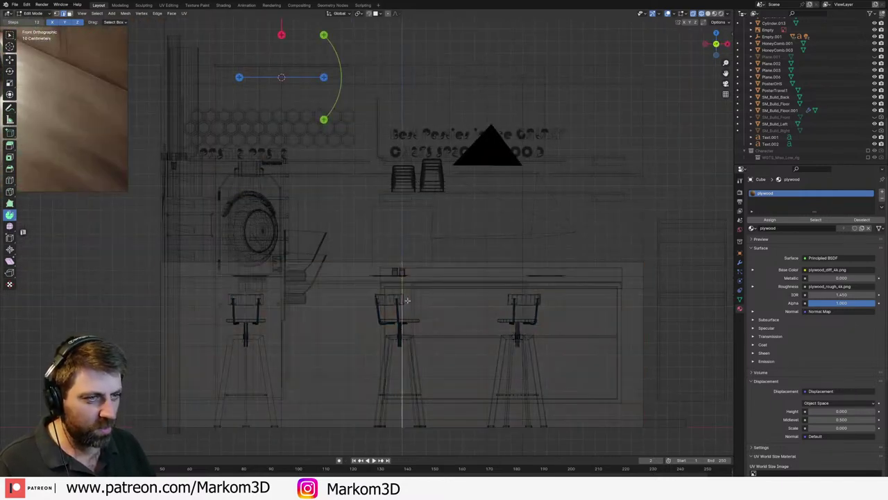
right_click(407, 300)
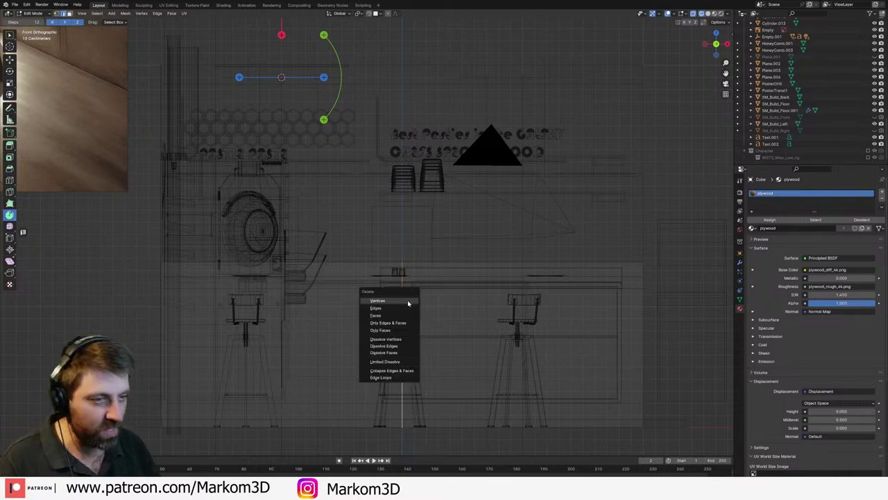
left_click(389, 381)
- Add four evenly spaced vertical loop cuts across the full length of the counter
key("ctrl+r")
scroll(405, 274, "up", 1)
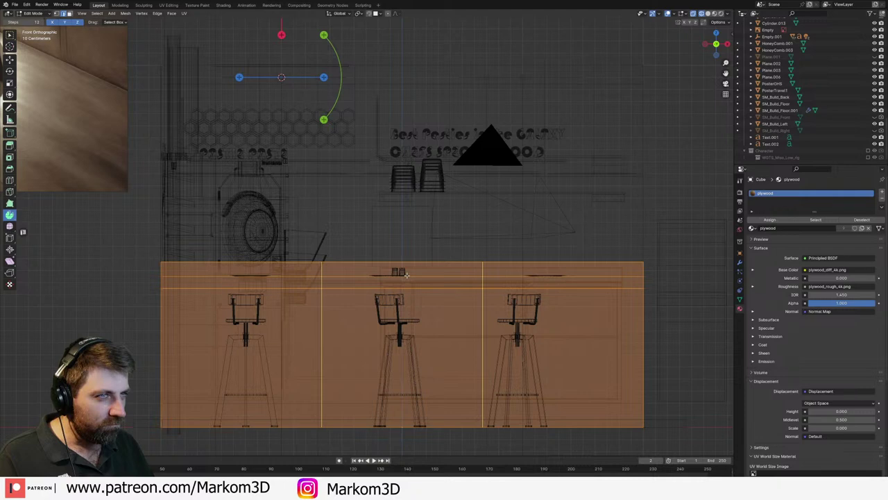
scroll(406, 275, "up", 2)
left_click(406, 274)
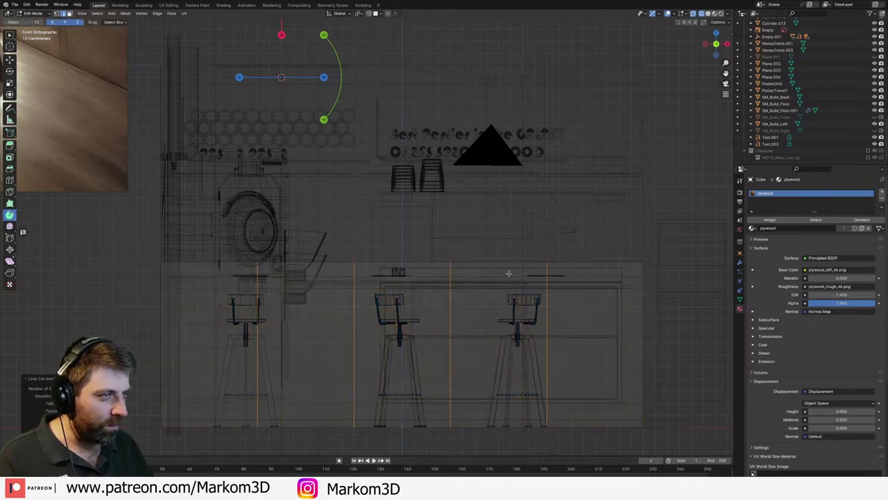
- Halve the counter's right end section with a vertical loop cut, then halve its inner part with another
middle_click_drag(597, 288, 641, 290)
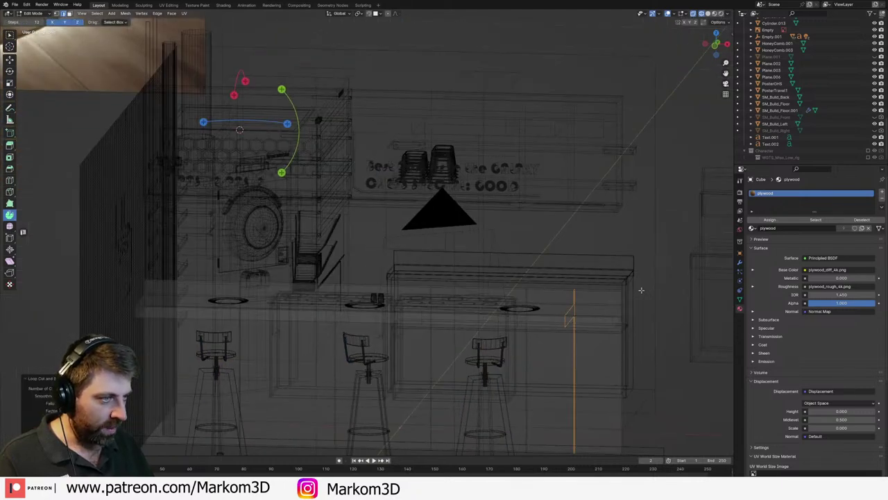
key("KP_5")
left_click(553, 306, "alt")
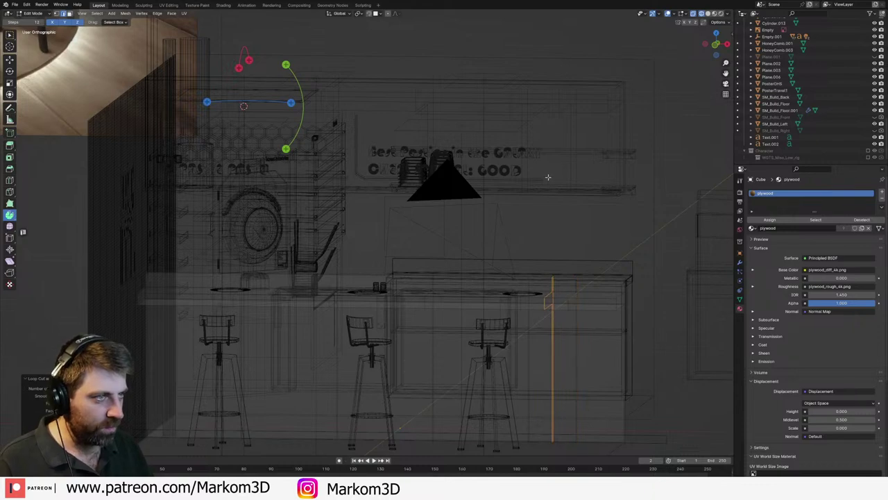
key("Tab")
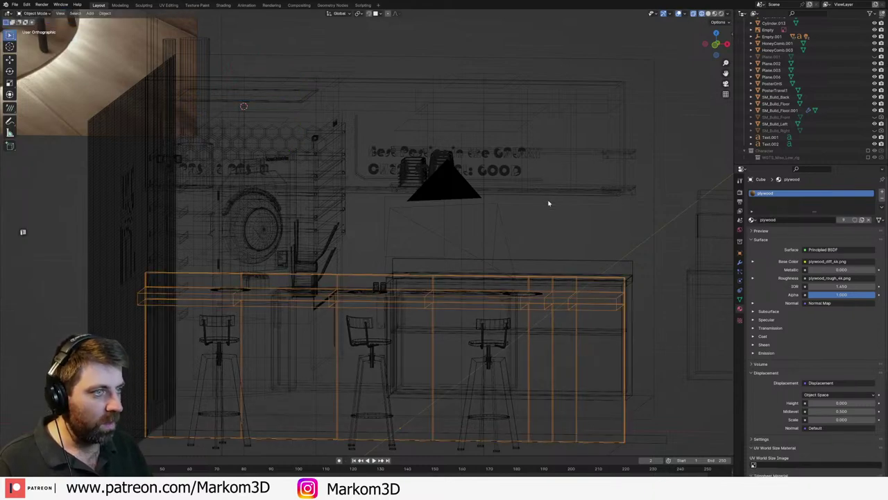
- Give the overhead sign panel loop cuts matching the counter: four evenly spaced plus two more in its right end section
left_click(550, 202)
left_click(552, 195)
key("Tab")
left_click(550, 194, "alt")
middle_click_drag(548, 194, 558, 192)
key("KP_1")
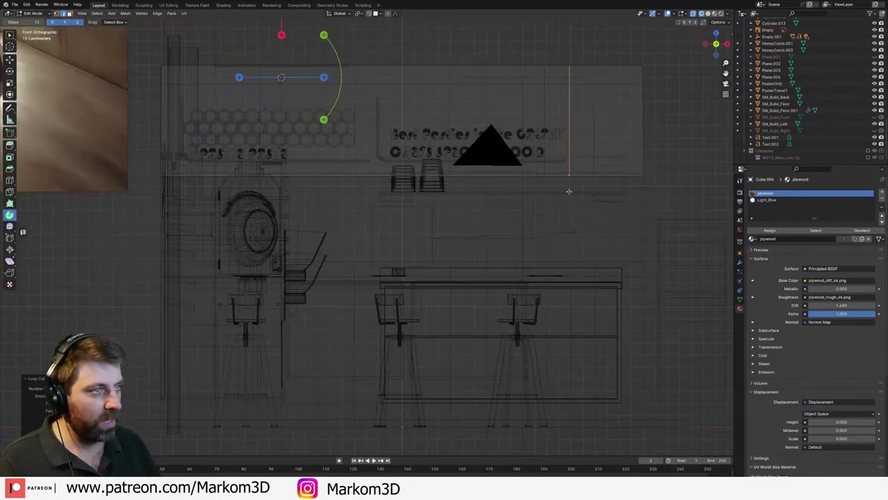
mouse_move(604, 150)
middle_mouse_down()
mouse_move(589, 123)
mouse_move(584, 170)
mouse_move(577, 141)
mouse_move(611, 152)
middle_mouse_up()
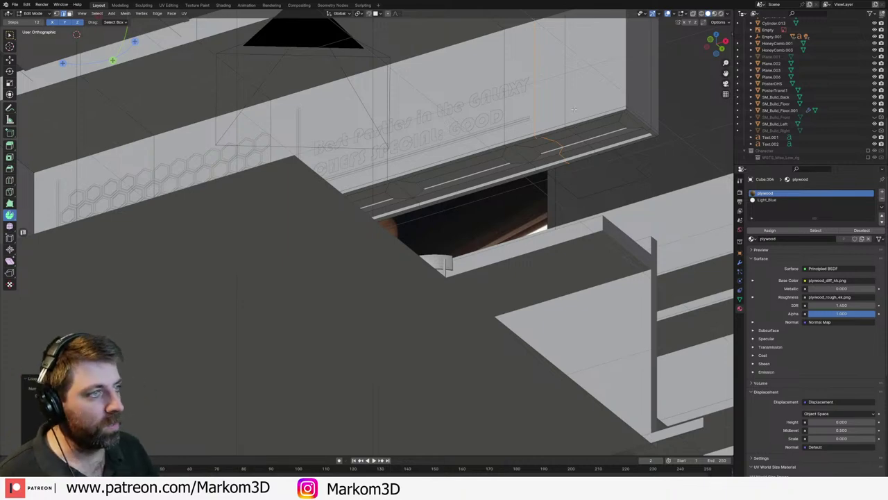
middle_click_drag(574, 109, 577, 181)
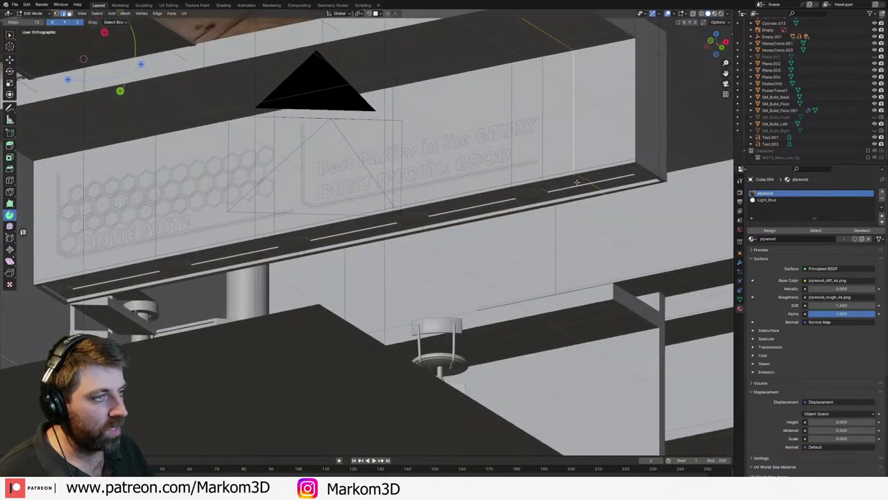
- Delete the two extra edge loops from the right end section of the overhead sign panel
key("x")
left_click(578, 183)
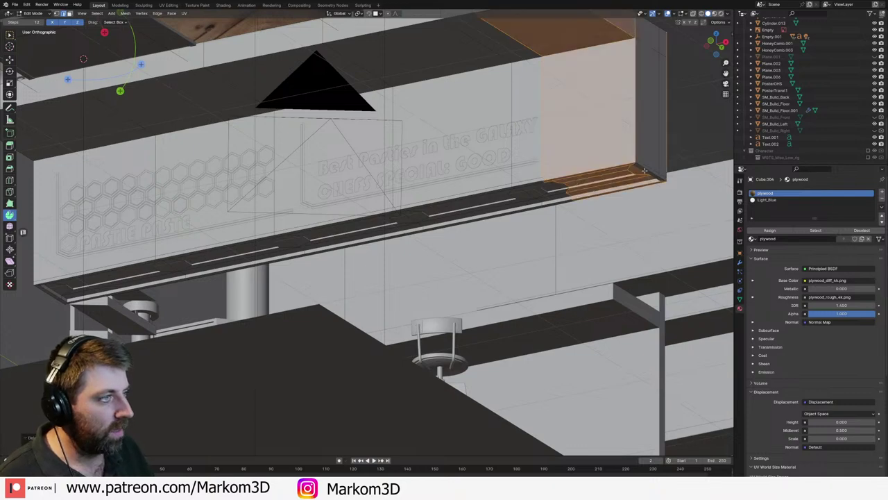
left_click(543, 171, "alt")
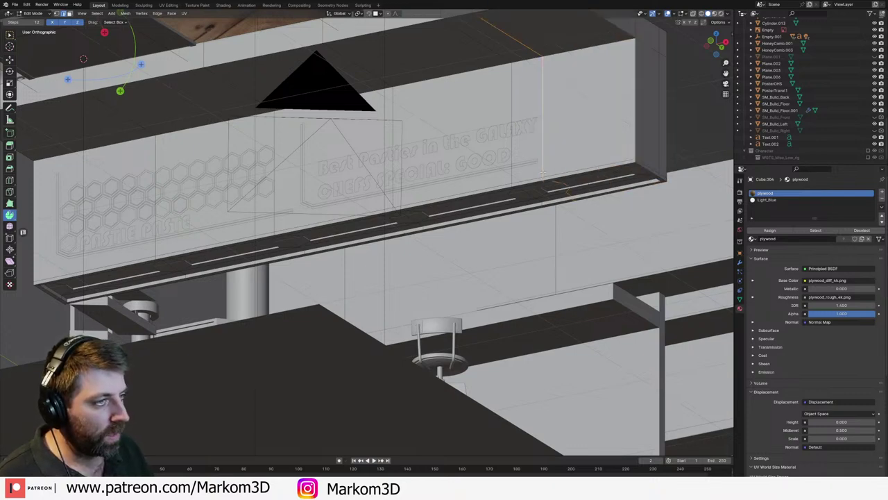
key("x")
left_click(545, 174)
middle_click_drag(547, 176, 562, 370)
key("Tab")
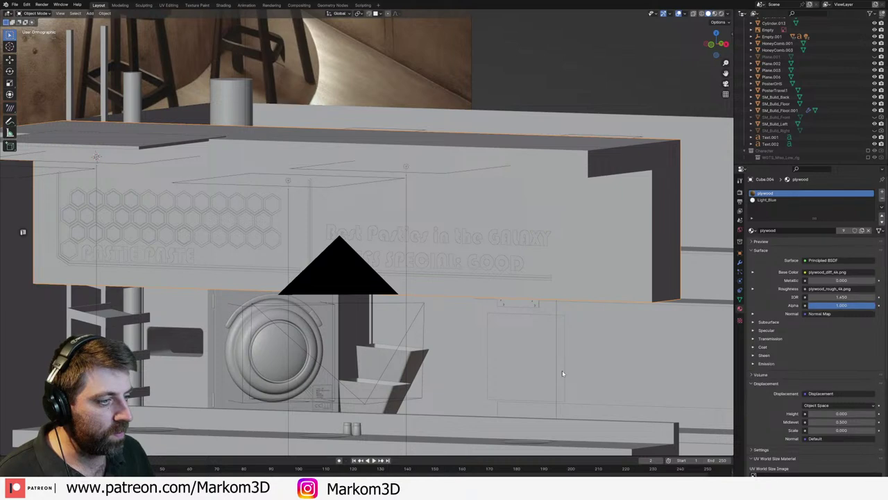
- Delete the two extra edge loops from the counter's right end section
middle_click_drag(554, 436, 612, 358, "shift")
left_click(563, 313)
key("Tab")
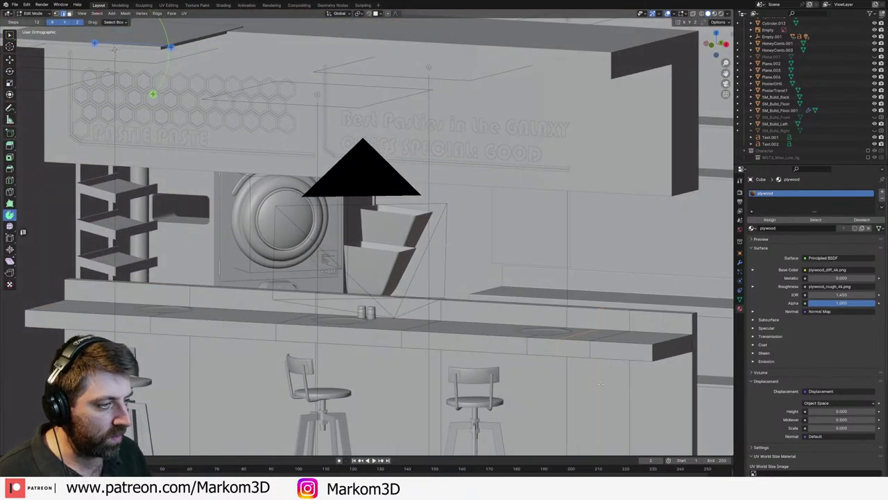
left_click(630, 387)
right_click(631, 387)
left_click(632, 387)
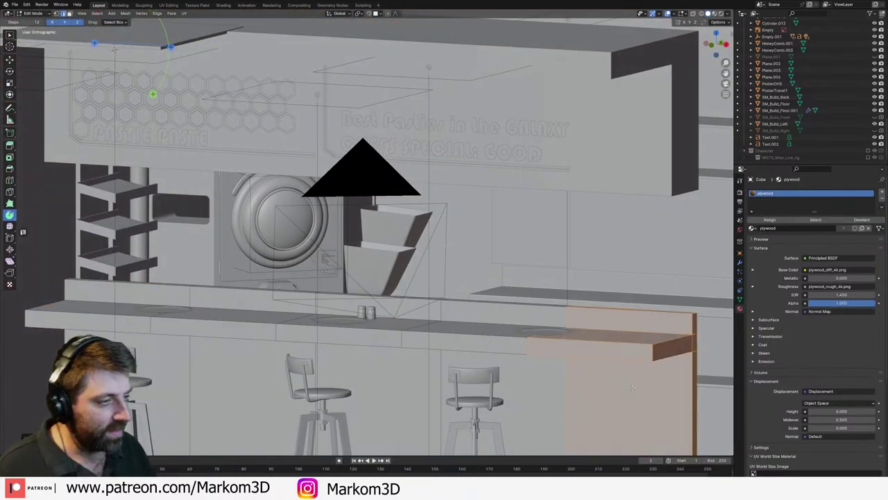
key("KP_1")
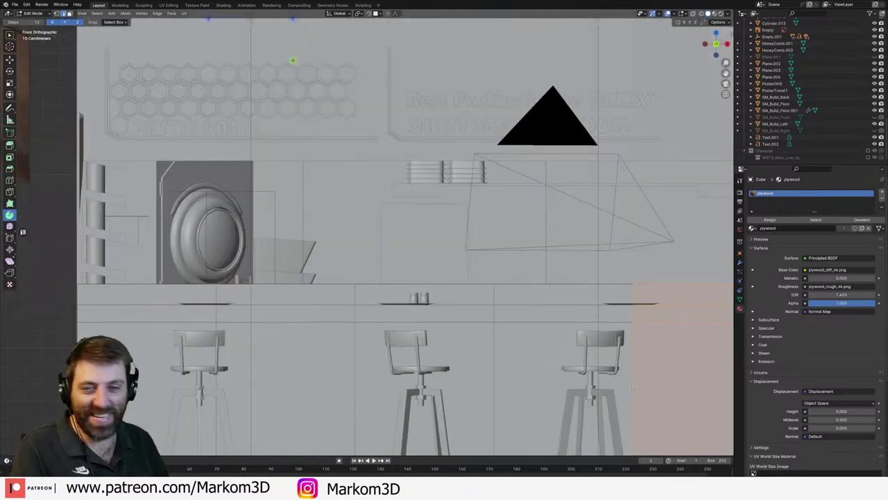
middle_click_drag(571, 322, 548, 311, "shift")
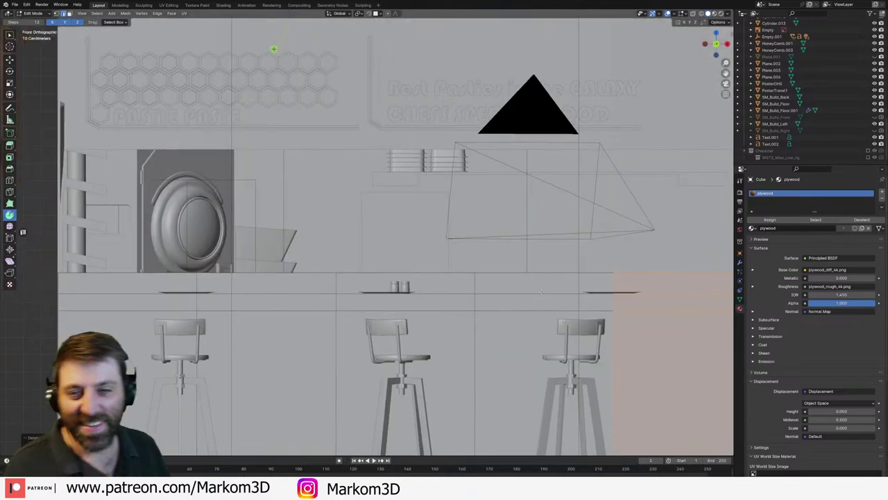
scroll(540, 292, "down", 1)
scroll(500, 220, "down", 3)
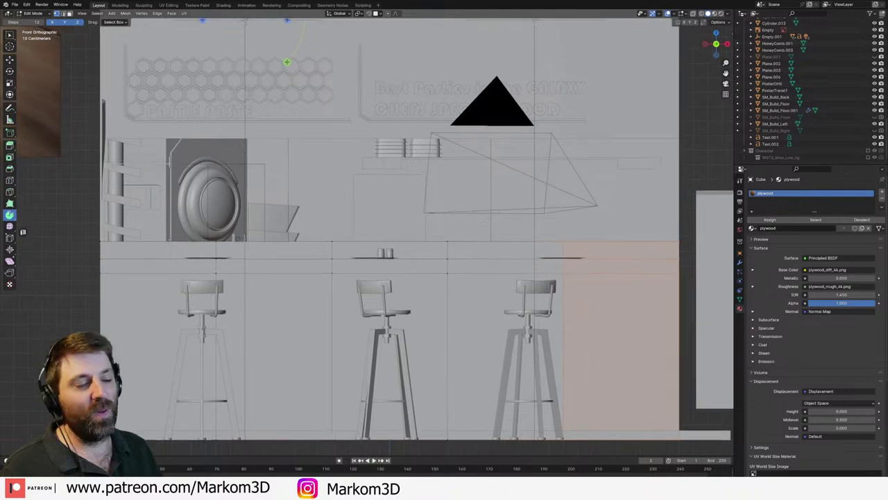
middle_click_drag(501, 221, 453, 230, "shift")
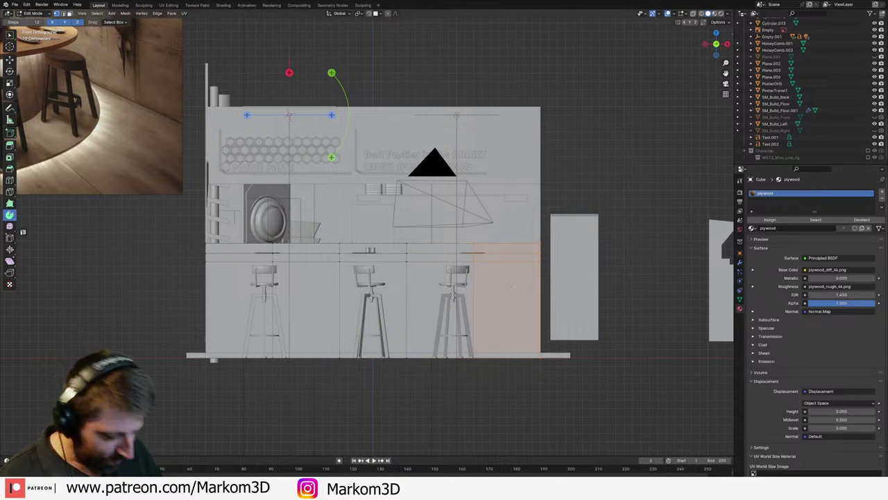
- Shorten the counter and overhead sign panel together by moving their right-end vertices inward along the X axis
middle_click_drag(511, 286, 503, 283, "shift")
key("Tab")
left_click(519, 184, "shift")
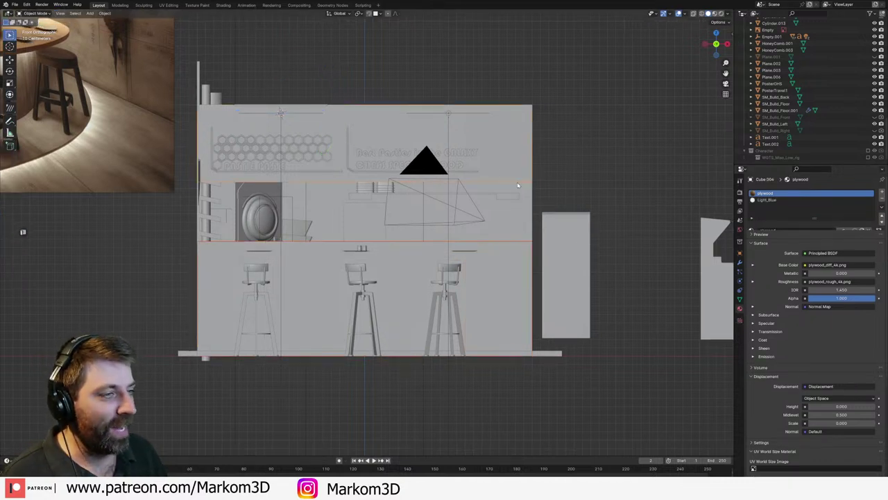
key("Tab")
left_click(539, 181)
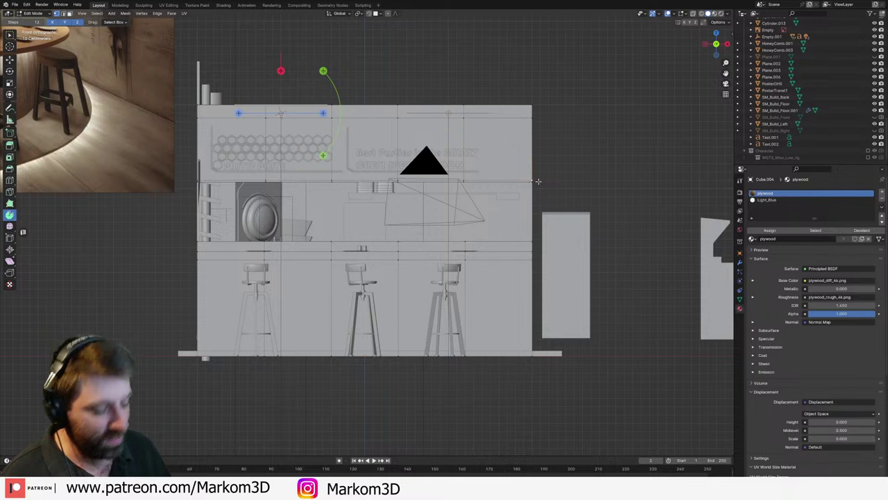
key("z")
left_click(485, 182)
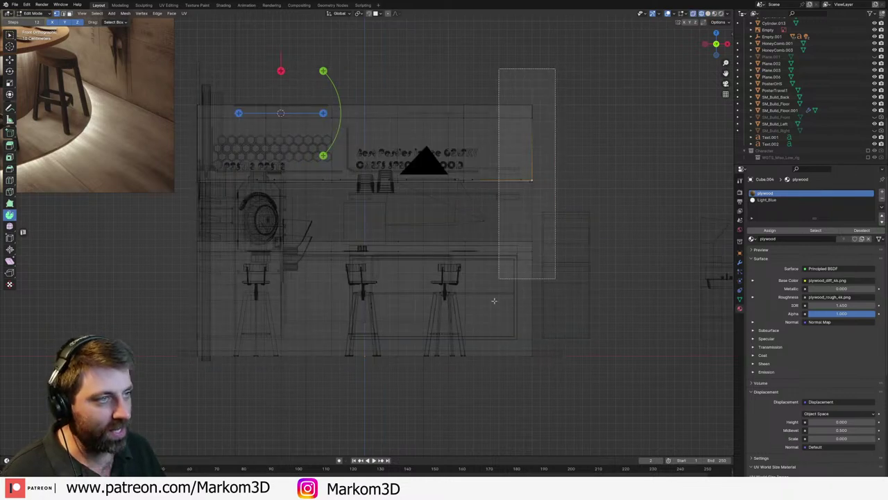
left_click_drag(494, 300, 510, 430)
key("z")
left_click(559, 432)
scroll(569, 318, "up", 3)
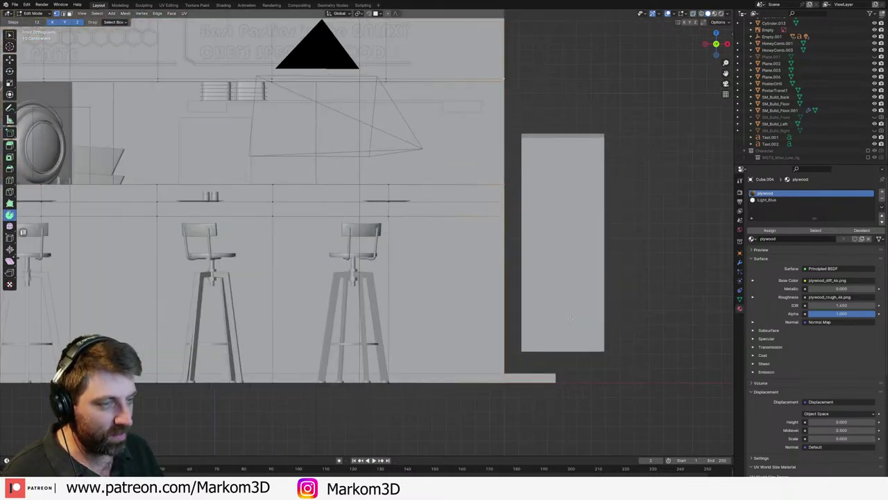
scroll(569, 319, "down", 2)
key("g")
key("x")
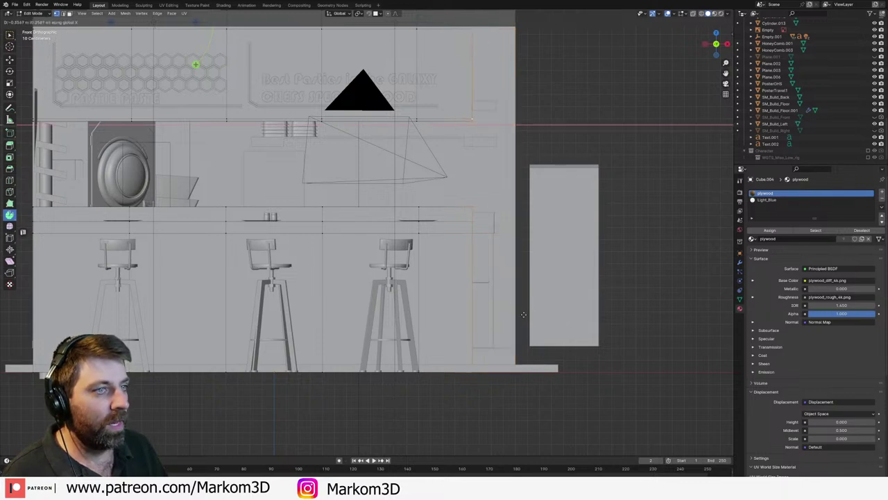
left_click(485, 324)
scroll(496, 321, "down", 3)
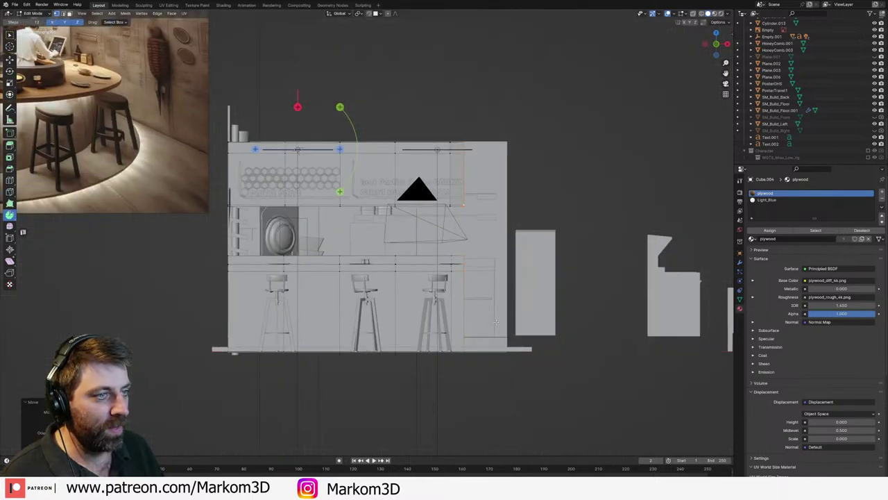
key("Tab")
- Move the right end of the SM_Build_Floor.001 strip inward along X to line up with the shortened counter's end
middle_click_drag(496, 321, 496, 368)
scroll(495, 368, "up", 5)
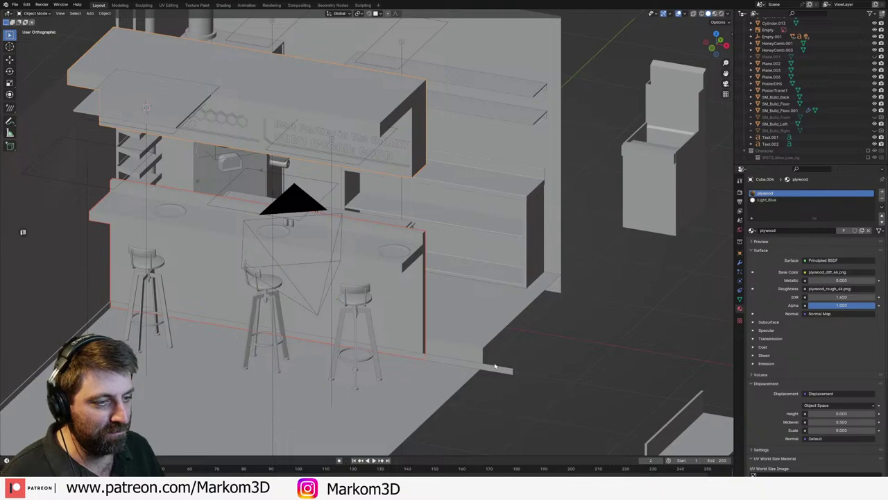
left_click(495, 366)
scroll(496, 366, "up", 3)
key("Tab")
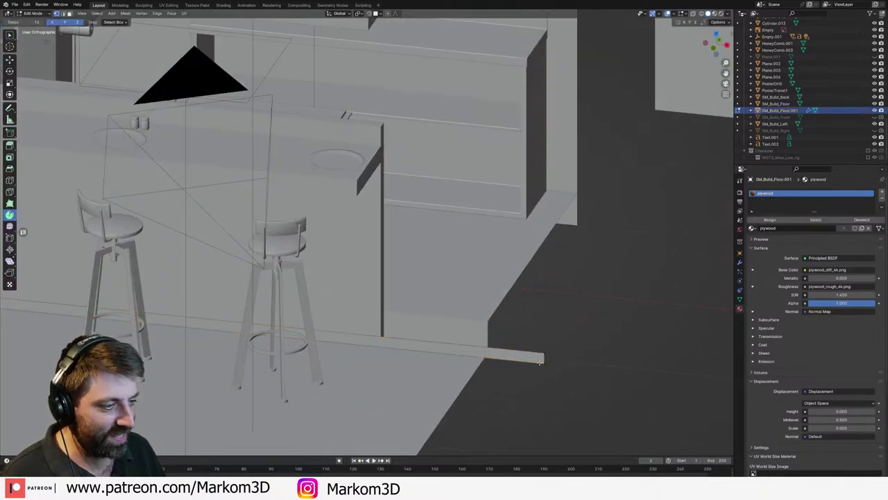
key("shift+z")
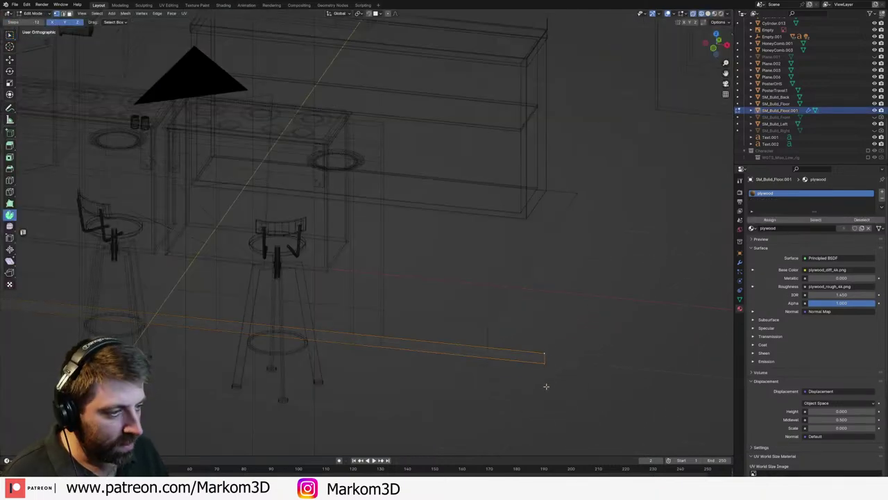
key("shift+z")
middle_click_drag(546, 386, 538, 361)
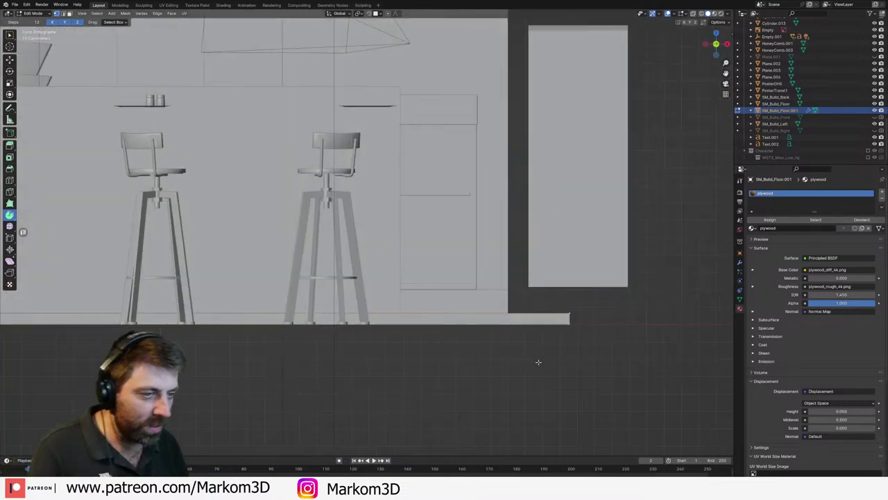
key("g")
key("y")
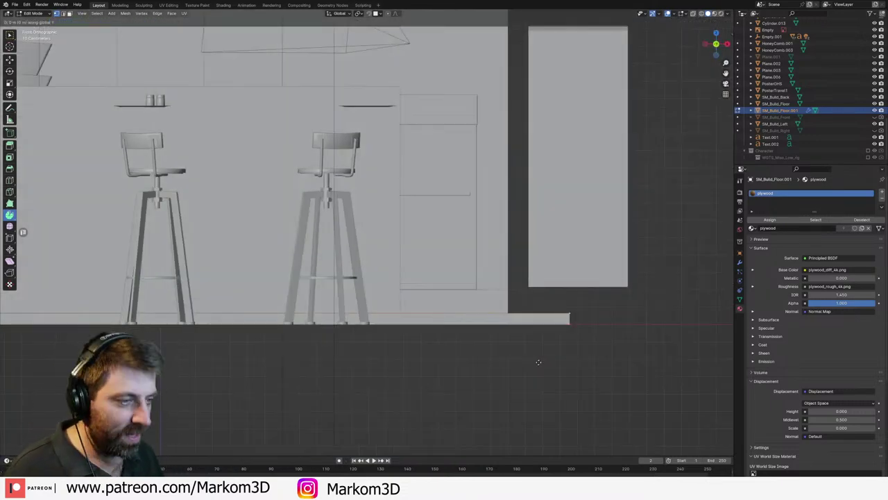
key("x")
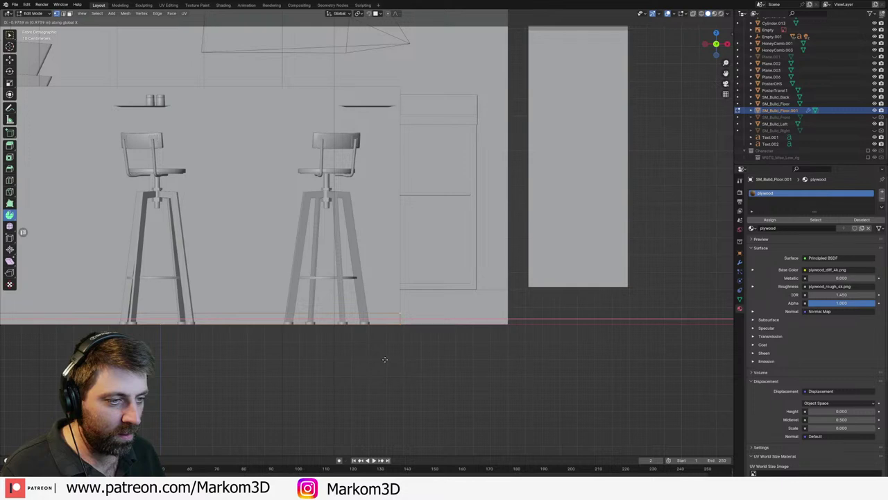
left_click(399, 349)
- Extrude the floor strip's right end backward along the Y axis, past the counter's front face
key("KP_3")
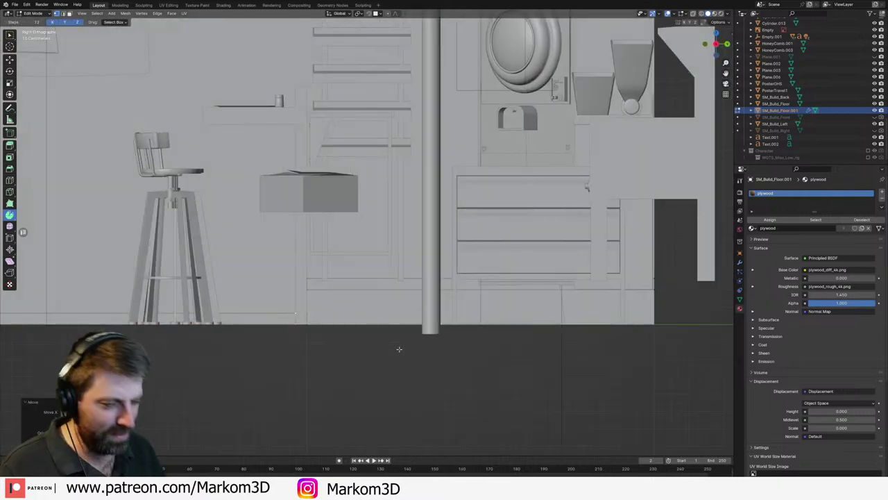
scroll(416, 333, "up", 10)
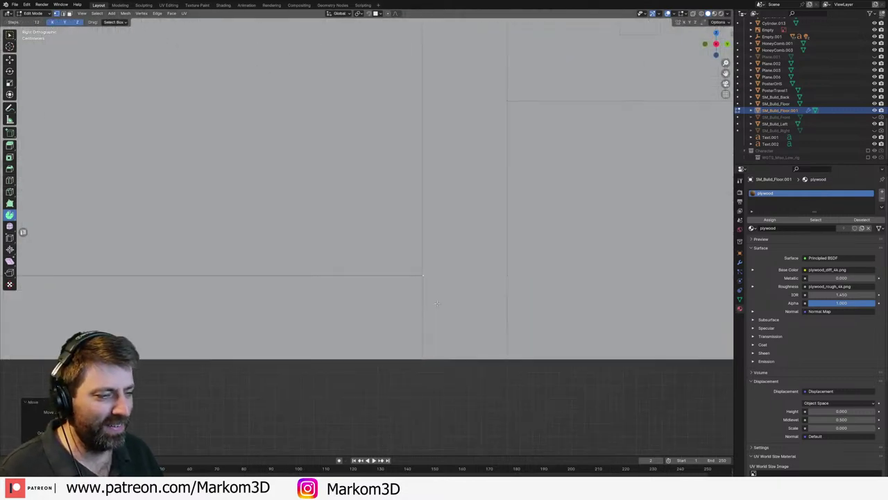
key("g")
key("x")
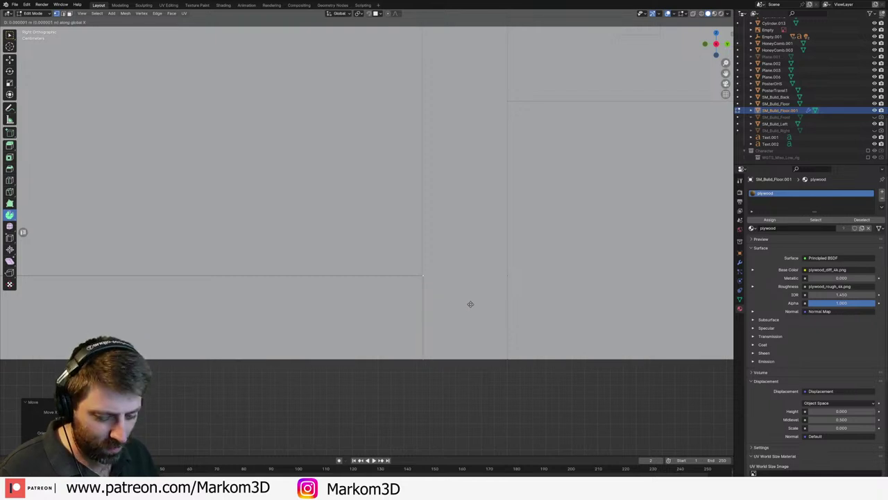
left_click(682, 305)
key("KP_1")
scroll(545, 325, "down", 4)
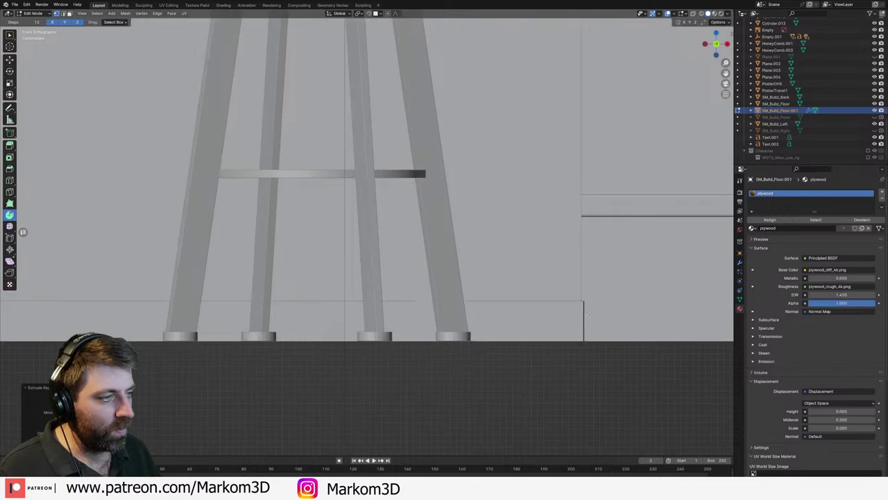
- Extrude the floor strip's right end along the X axis to just past the back wall's right edge
middle_click_drag(702, 347, 381, 312, "shift")
scroll(382, 312, "down", 1)
key("g")
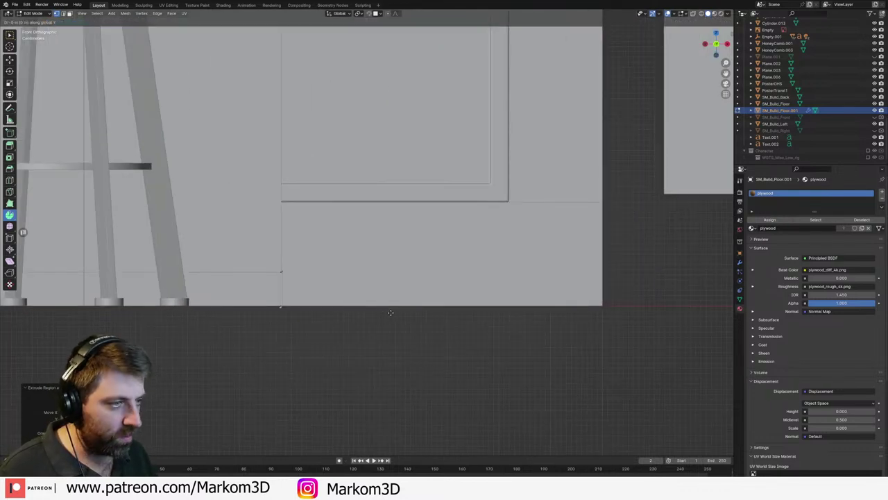
key("x")
left_click(722, 314)
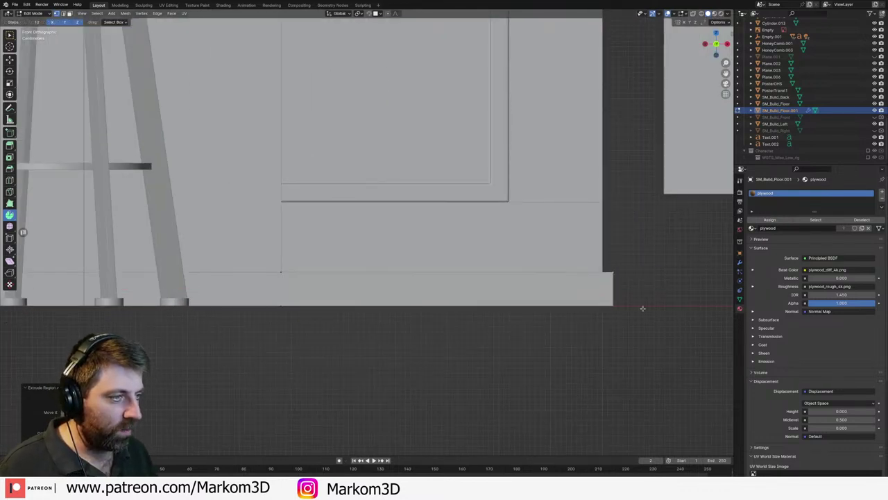
scroll(615, 302, "down", 4)
key("z")
middle_click_drag(647, 310, 627, 325)
key("Tab")
scroll(578, 372, "down", 5)
middle_click_drag(579, 372, 440, 179)
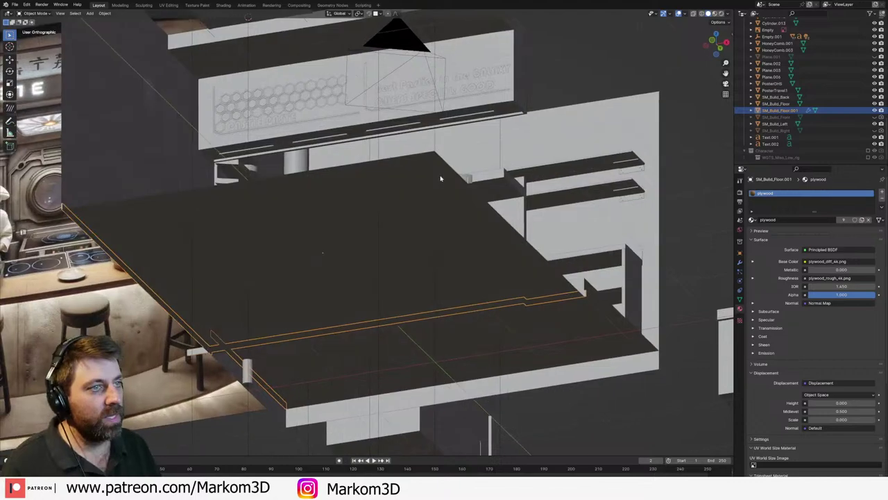
- Hide the SM_Build_Floor slab to expose the underside of the overhead sign panel
middle_click_drag(521, 102, 448, 244)
scroll(533, 102, "up", 2)
left_click(460, 212)
scroll(458, 258, "down", 3)
key("h")
- Delete the two overlapping side faces of the squashed light recess at the right end of the sign panel's underside
left_click(454, 242)
scroll(454, 239, "up", 6)
key("Tab")
scroll(447, 248, "up", 3)
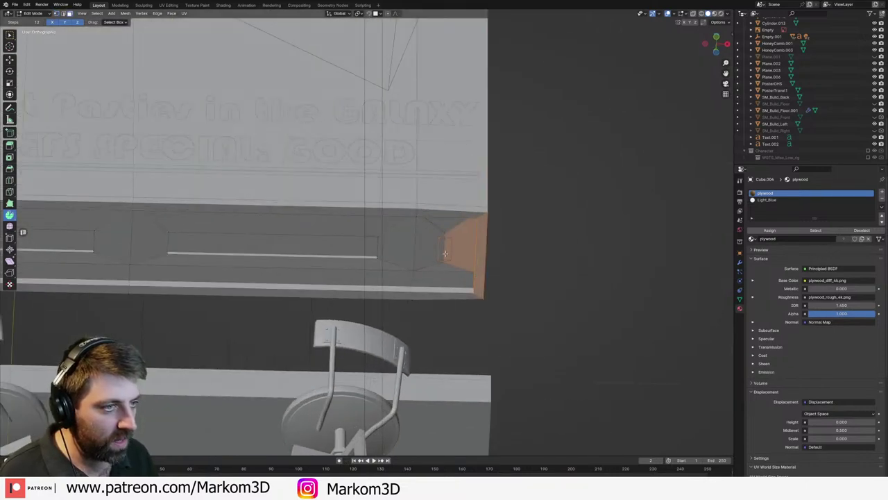
key("2")
key("3")
left_click(443, 250)
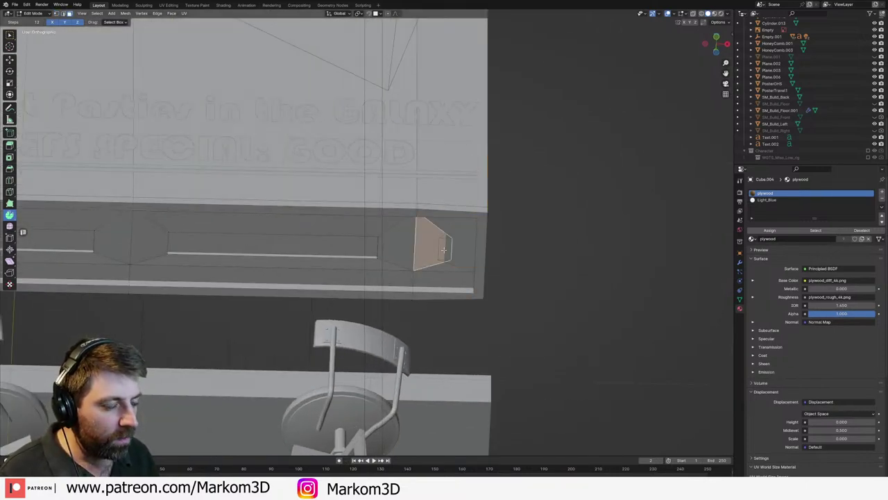
left_click(451, 251)
left_click(456, 251)
left_click(421, 249, "shift")
key("x")
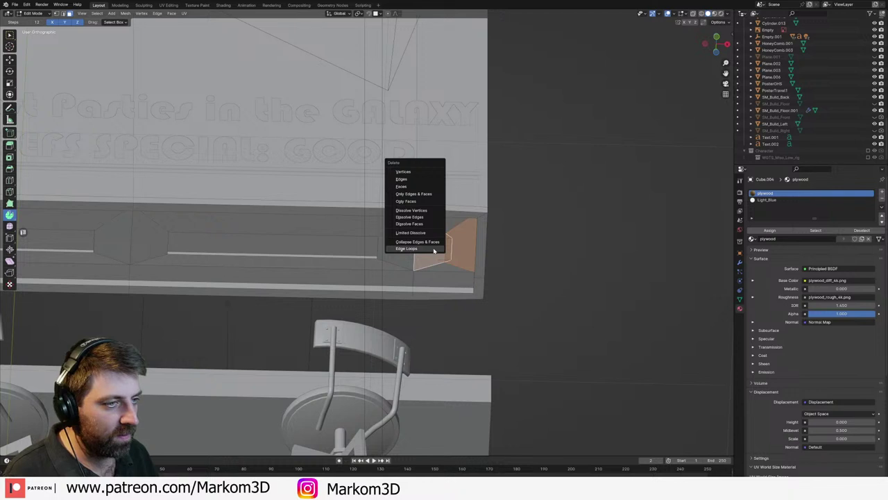
left_click(401, 186)
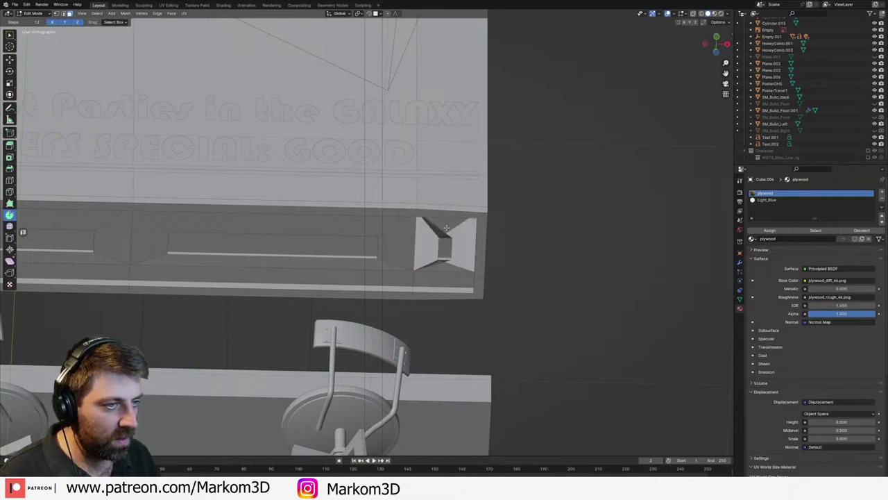
- Delete the inner light face and the two remaining sloped faces of the squashed recess at the sign panel's right end
left_click(444, 245)
left_click(445, 250)
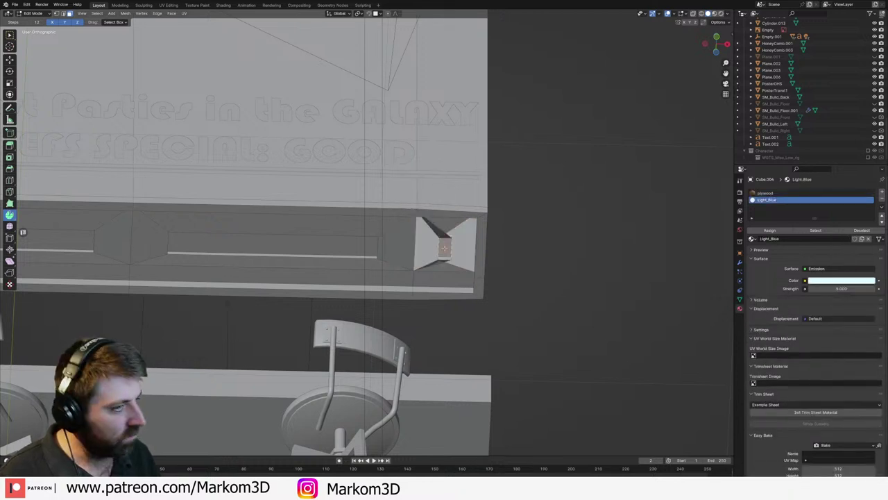
key("x")
left_click(442, 236)
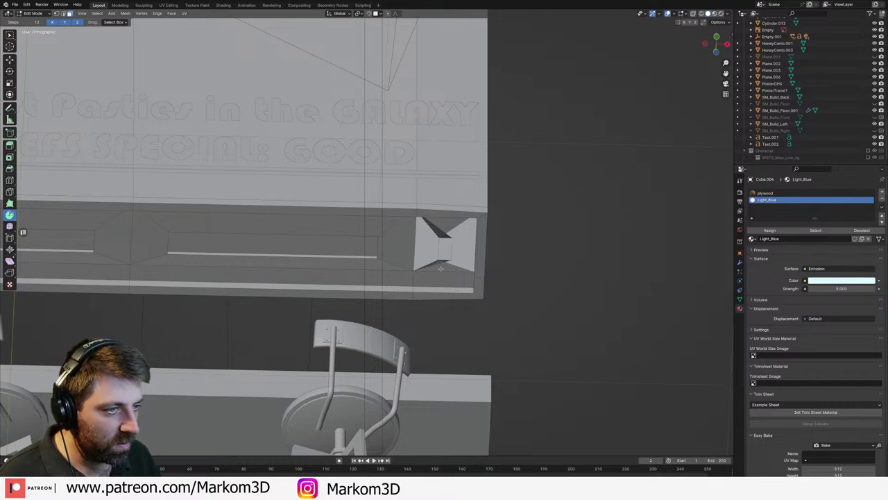
left_click(441, 267)
left_click(443, 224, "shift")
right_click(442, 224)
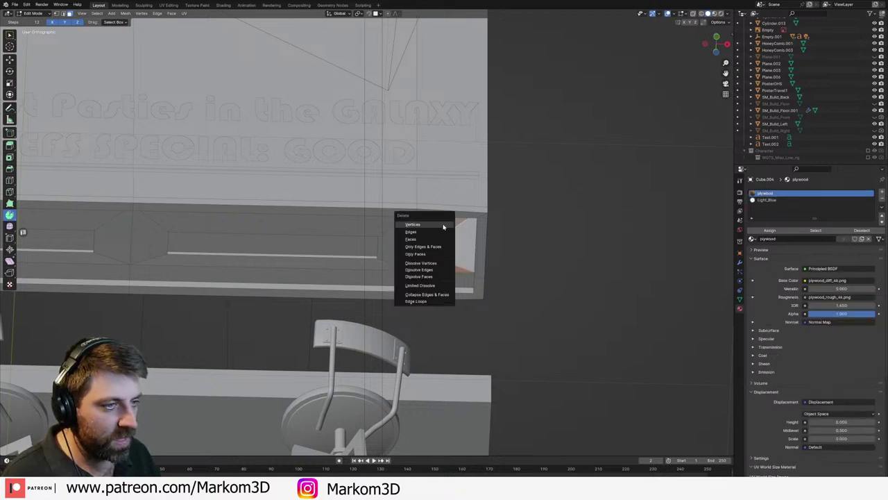
left_click(442, 238)
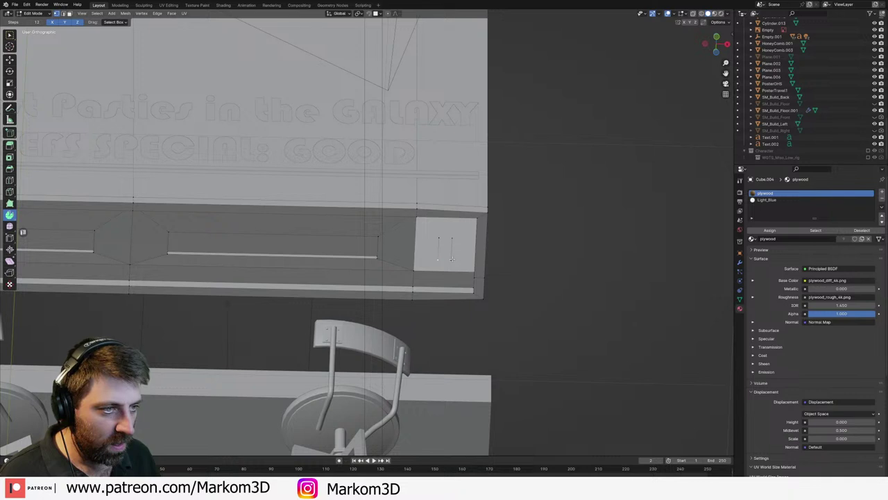
- Delete the leftover loose geometry inside the removed recess and fill the square opening with a new face
key("x")
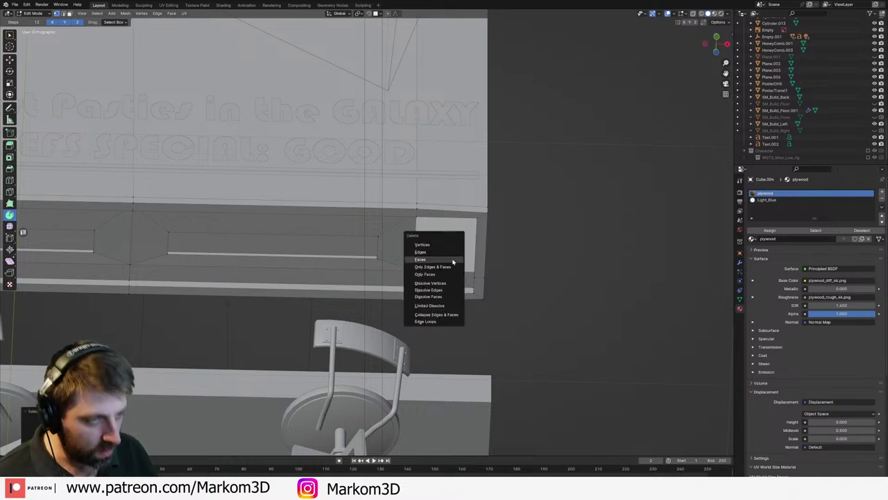
left_click(452, 258)
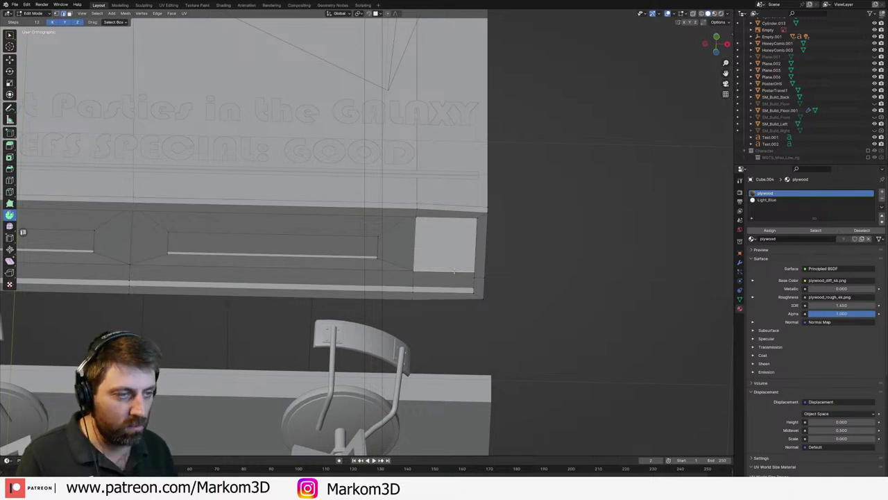
key("f")
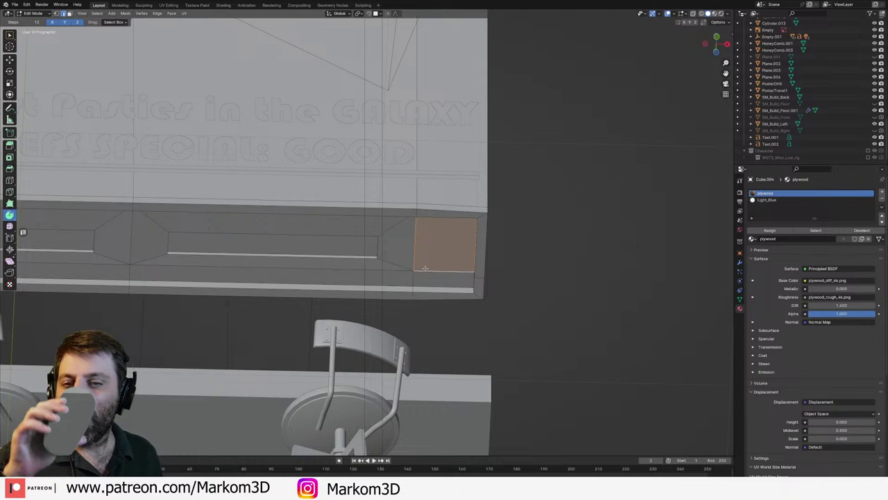
- Examine the repaired underside of the overhead sign panel and its remaining light recesses from several angles
scroll(388, 242, "down", 2)
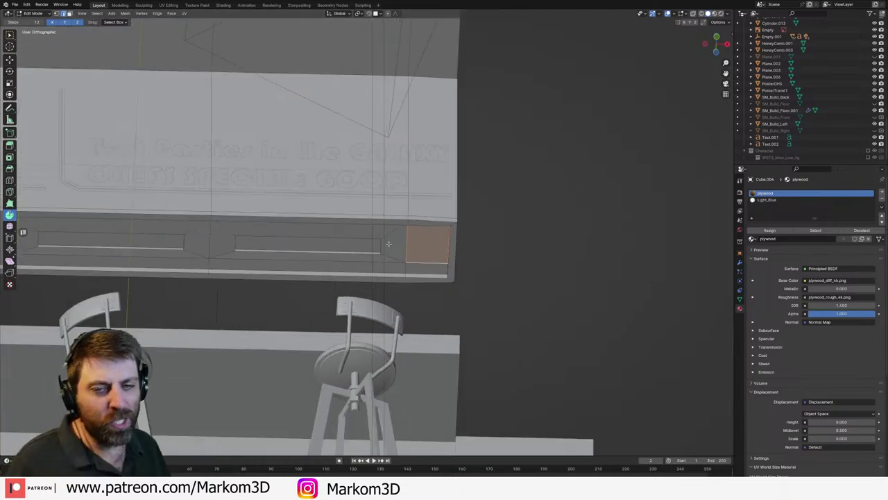
mouse_move(388, 243)
middle_mouse_down()
mouse_move(392, 257)
mouse_move(391, 234)
middle_mouse_up()
key("Tab")
scroll(426, 256, "down", 4)
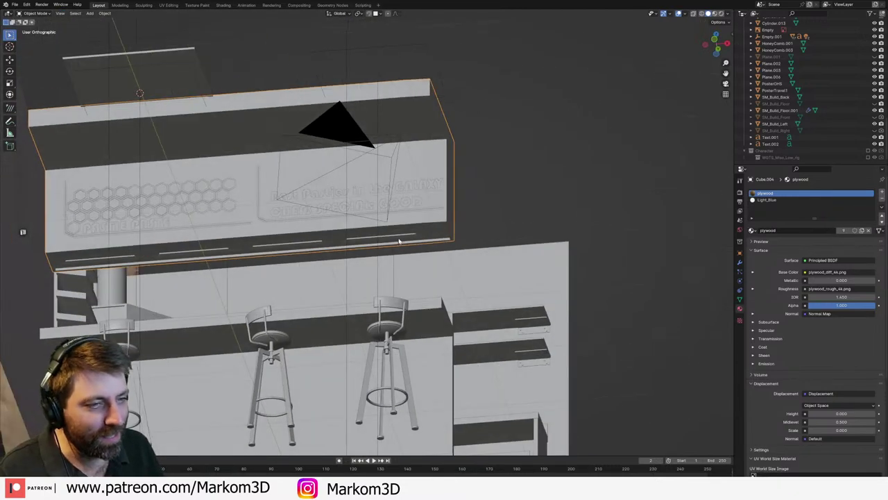
scroll(391, 234, "up", 4)
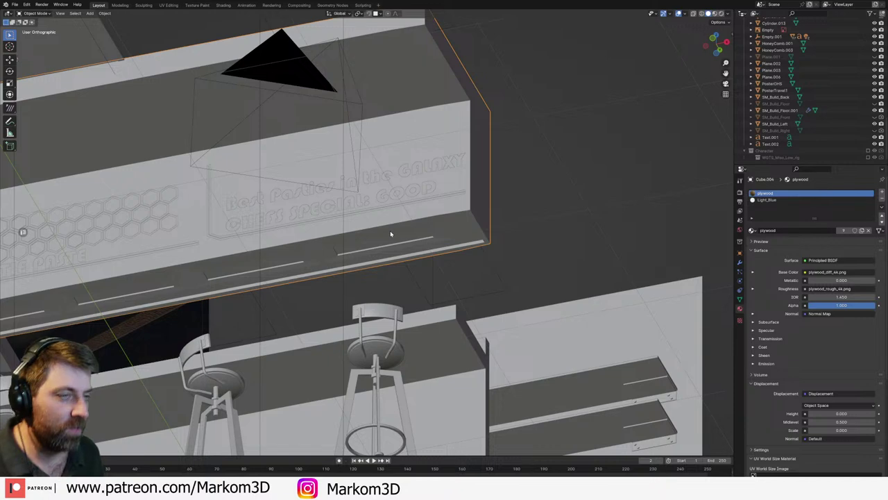
scroll(390, 234, "down", 1)
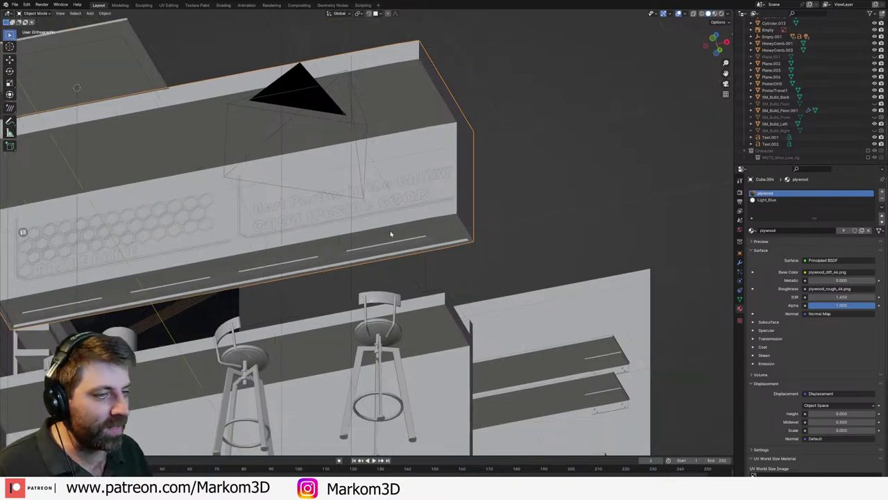
middle_click_drag(373, 249, 307, 253)
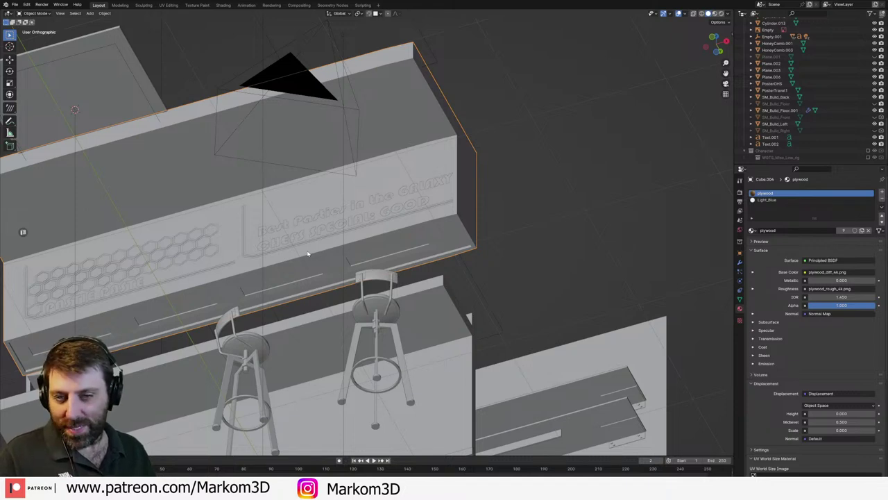
scroll(299, 261, "up", 4)
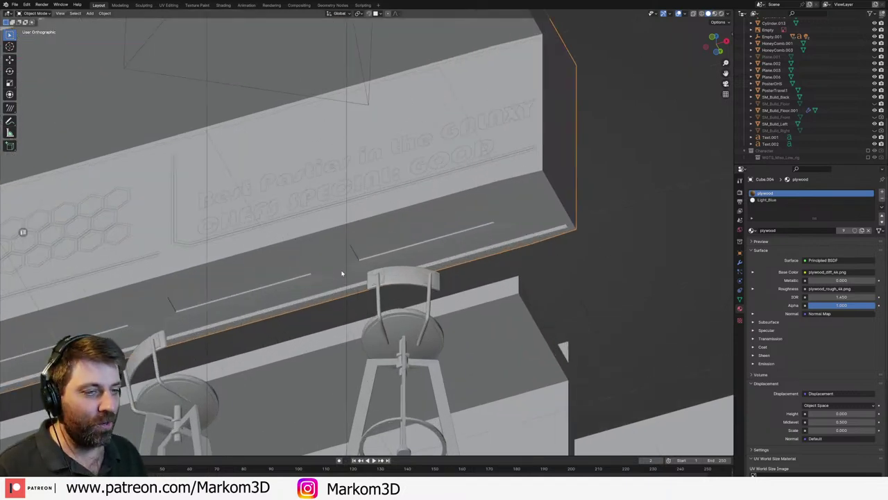
- Select the faces surrounding the remaining light strips on the sign panel's underside and flatten them by scaling to 0 along Z
key("Tab")
left_click(322, 259, "alt")
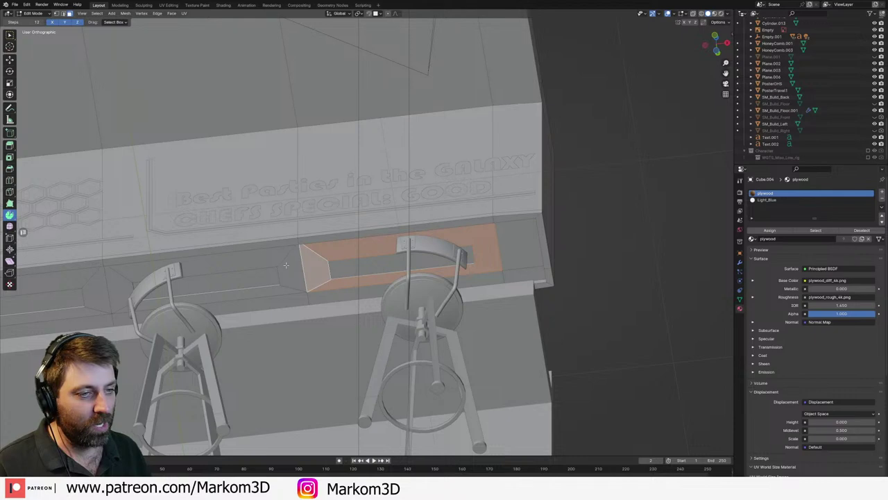
left_click(286, 265, "alt+shift")
middle_click_drag(102, 277, 310, 266, "shift")
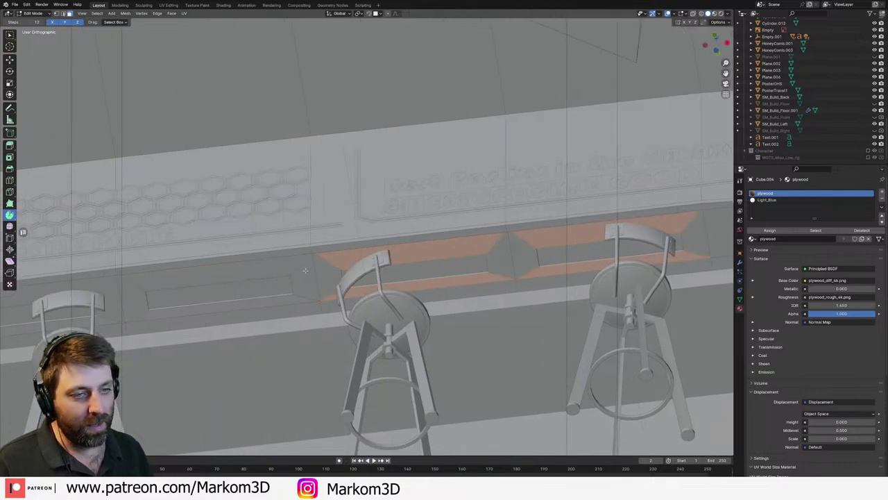
left_click(156, 279, "ctrl")
middle_click_drag(156, 279, 345, 265)
key("s")
key("z")
key("0")
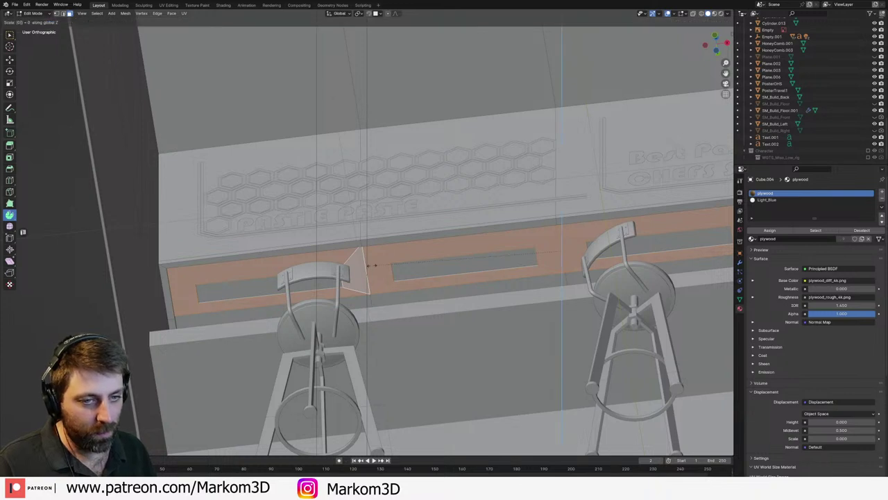
key("Return")
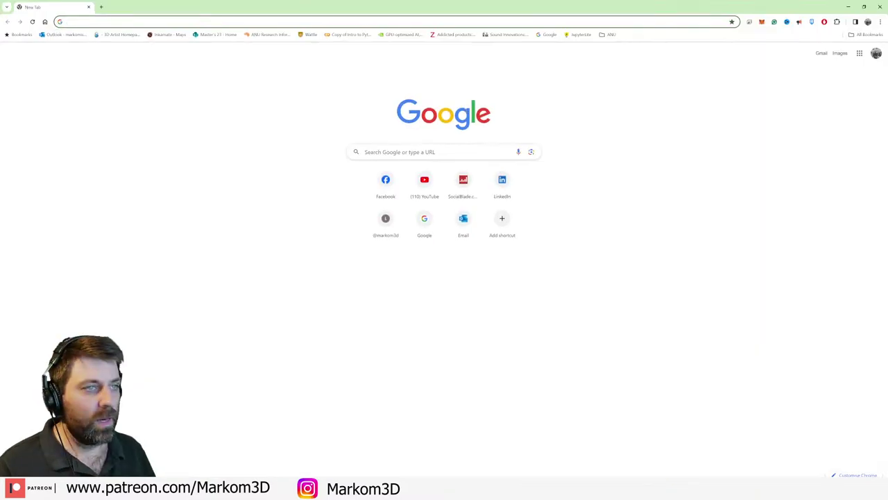
- Switch to the web browser and search Google for "spellbinder tv show"
left_click(452, 152)
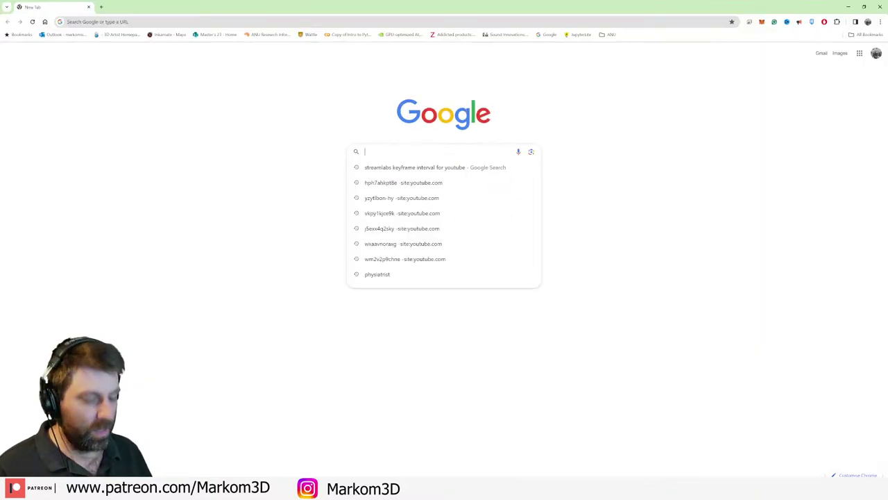
type("speelbinder")
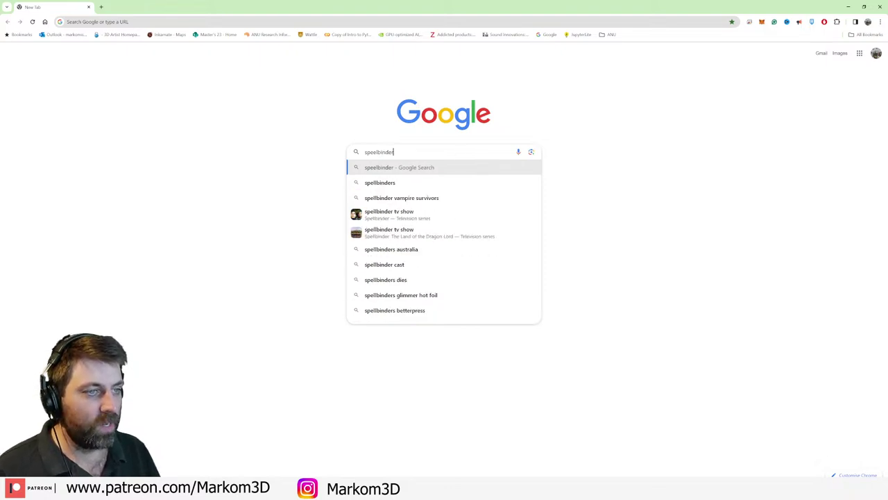
key("Down")
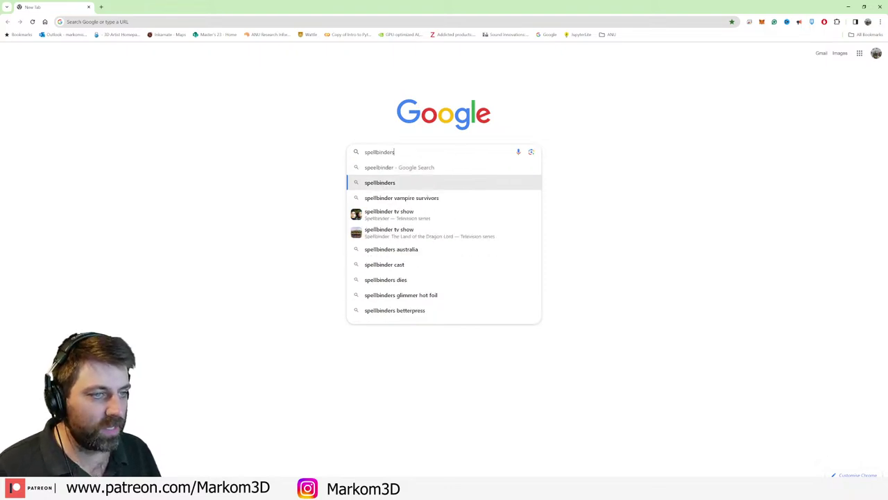
key("Down")
key("Down")
key("Return")
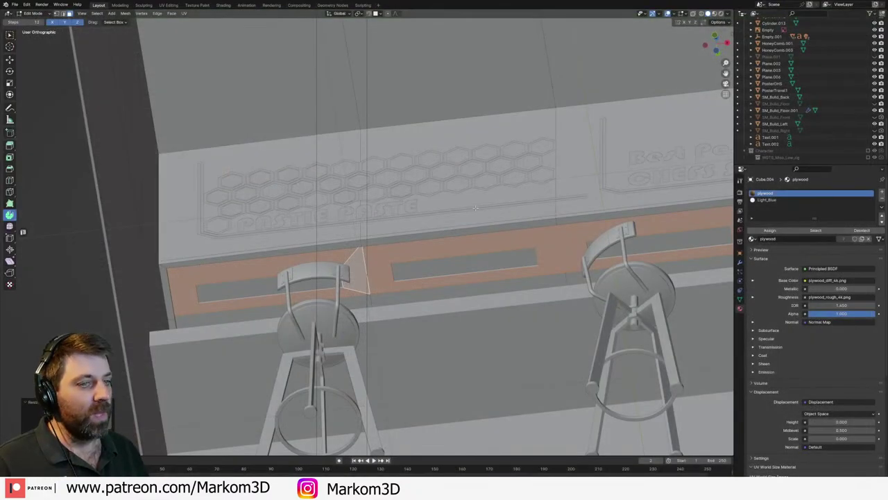
- Switch back to Blender, leave the sign panel's mesh editing and reveal all hidden objects
scroll(474, 207, "down", 2)
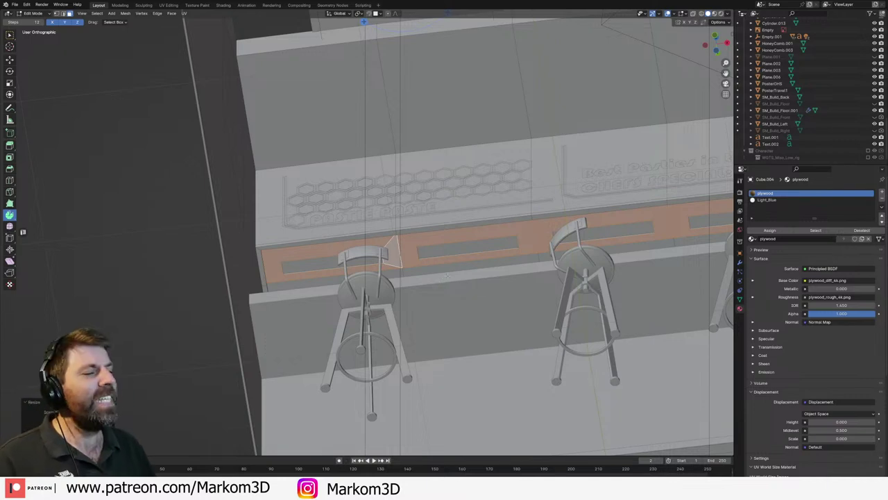
middle_click_drag(447, 275, 491, 334)
scroll(460, 288, "down", 1)
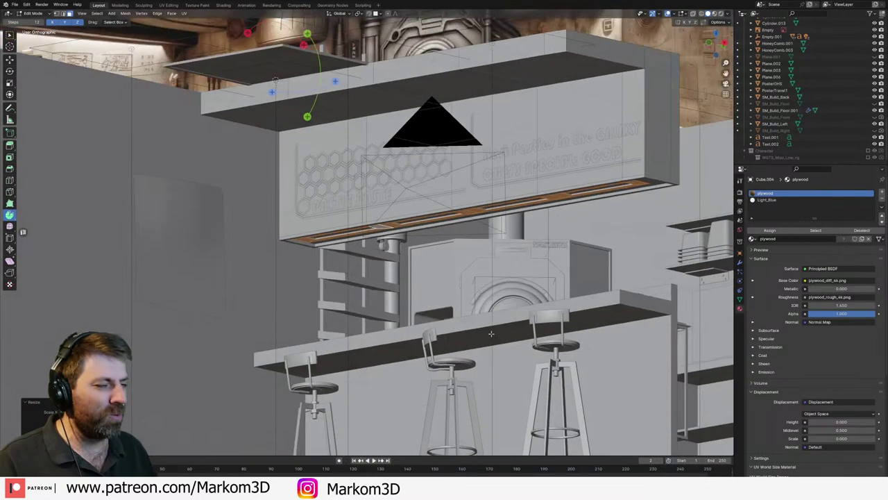
key("Tab")
key("alt+h")
scroll(494, 339, "down", 3)
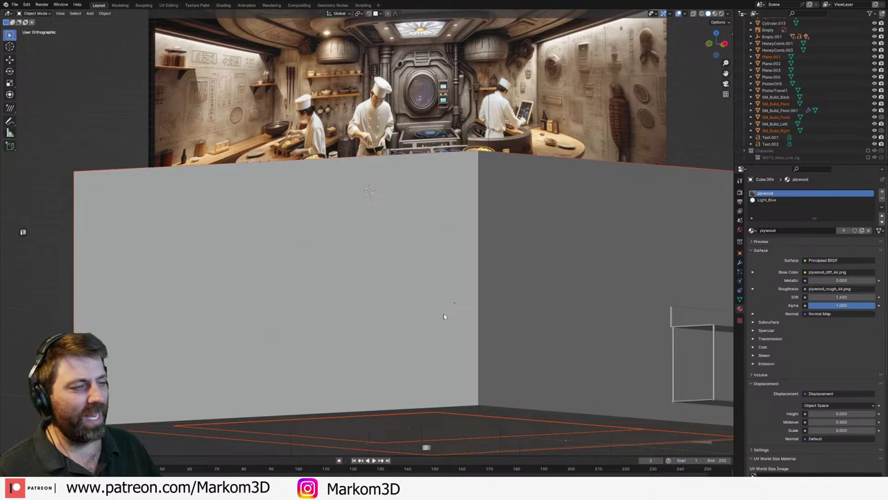
- Hide the SM_Build_Right wall, the Plane.001 ceiling and the SM_Build_Front wall to expose the bar interior
left_click(439, 313)
key("h")
left_click(529, 309)
key("h")
middle_click_drag(512, 194, 496, 231)
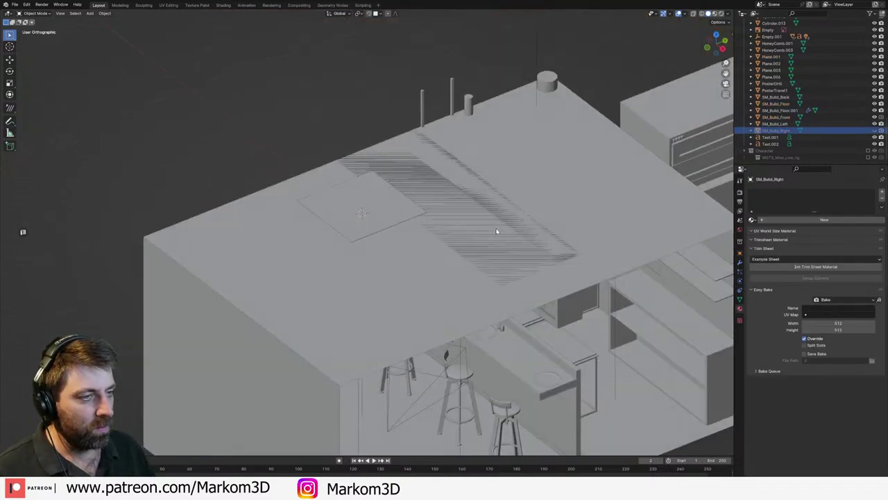
key("h")
left_click(404, 317)
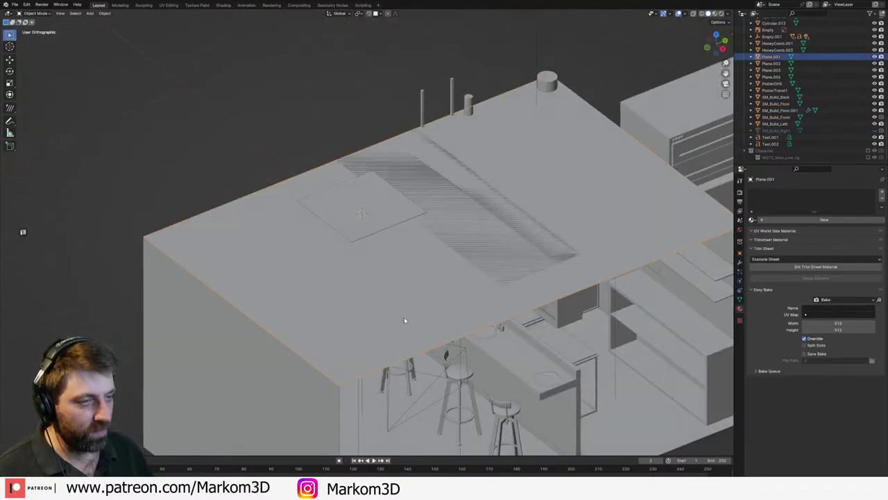
key("h")
left_click(272, 388)
key("h")
middle_click_drag(333, 360, 340, 317)
- Select the thin square ceiling panel beside the overhead sign and examine where the two meet
left_click(369, 197)
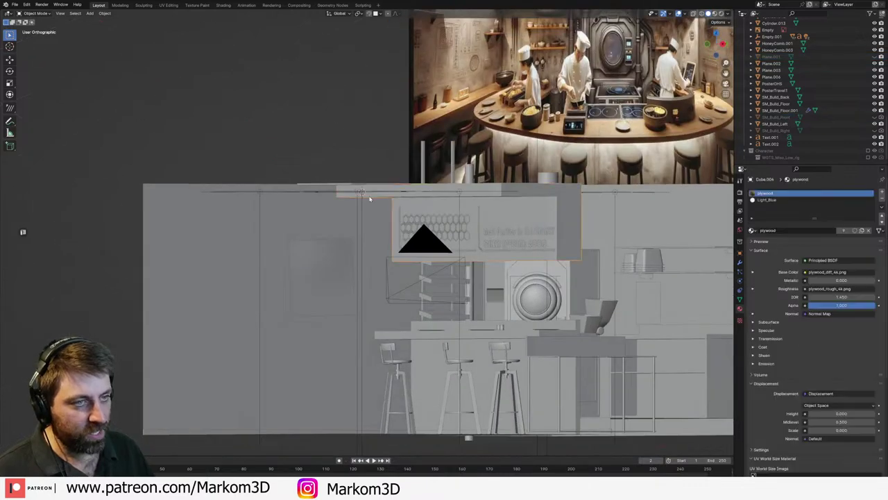
middle_click_drag(369, 199, 374, 180)
left_click(375, 186)
left_click(377, 178)
scroll(378, 178, "up", 4)
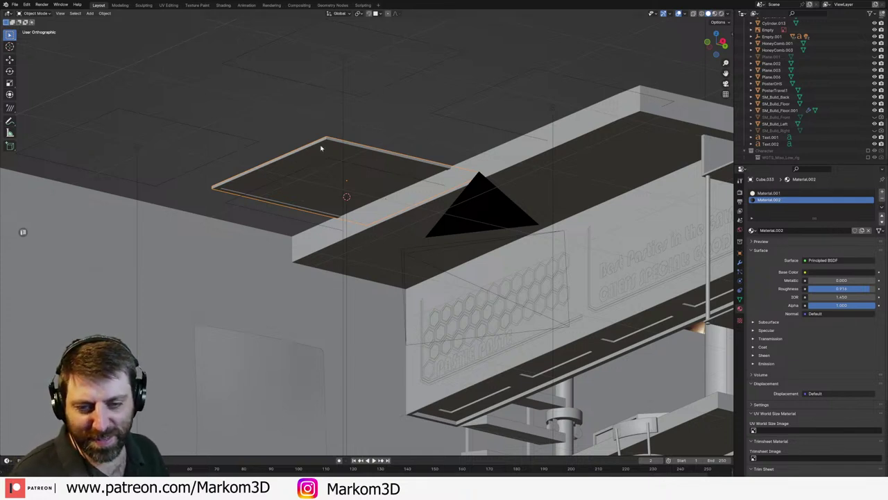
middle_click_drag(418, 227, 397, 242, "shift")
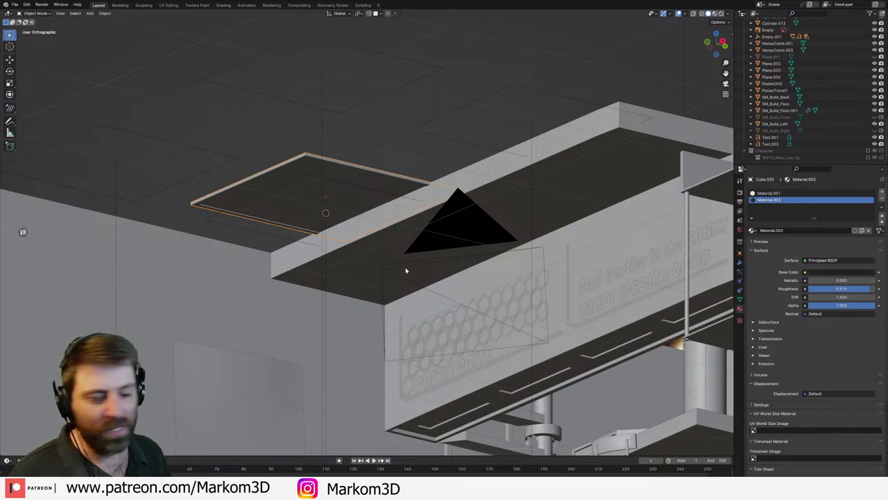
scroll(388, 208, "up", 2)
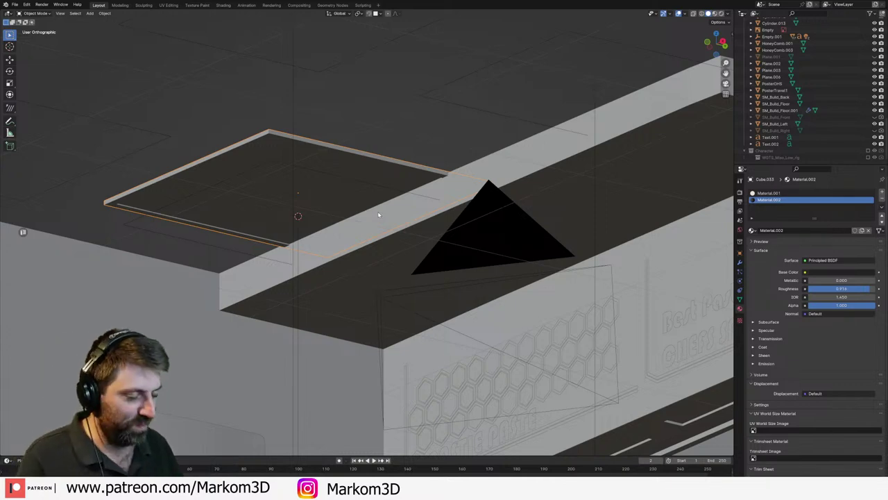
middle_click_drag(378, 211, 370, 256)
scroll(378, 220, "down", 1)
scroll(370, 255, "down", 2)
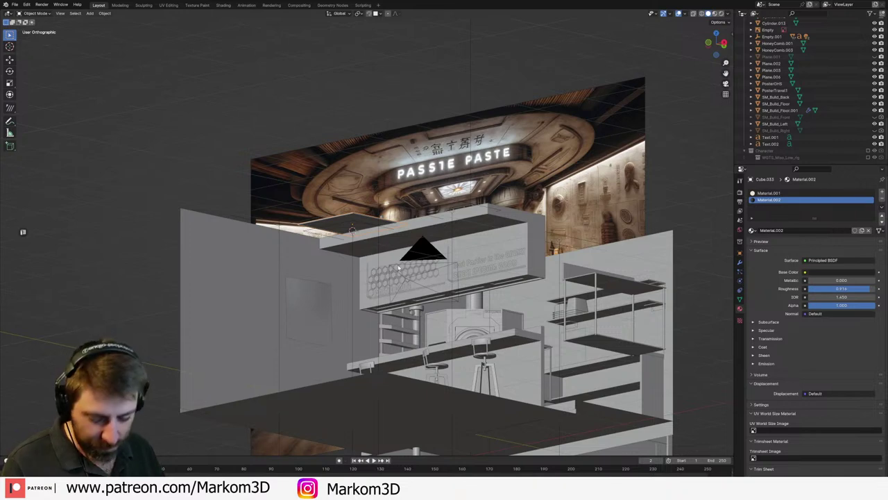
- Unhide the SM_Build_Front wall
middle_click_drag(398, 268, 286, 336)
middle_click_drag(286, 335, 429, 252, "shift")
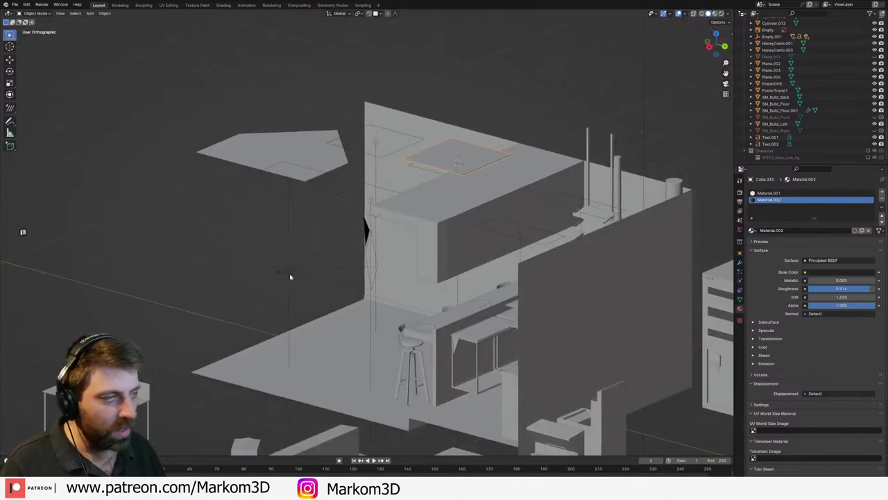
scroll(833, 114, "up", 3)
left_click(871, 158)
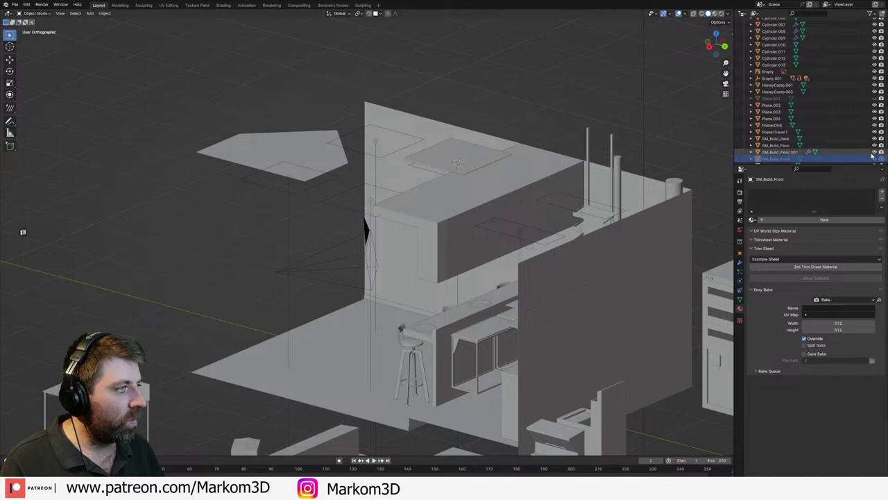
left_click(874, 159)
- Add a horizontal loop cut across the middle of the SM_Build_Front wall, with wireframe shading and the transform values shown
left_click(243, 289)
middle_click_drag(242, 290, 245, 283)
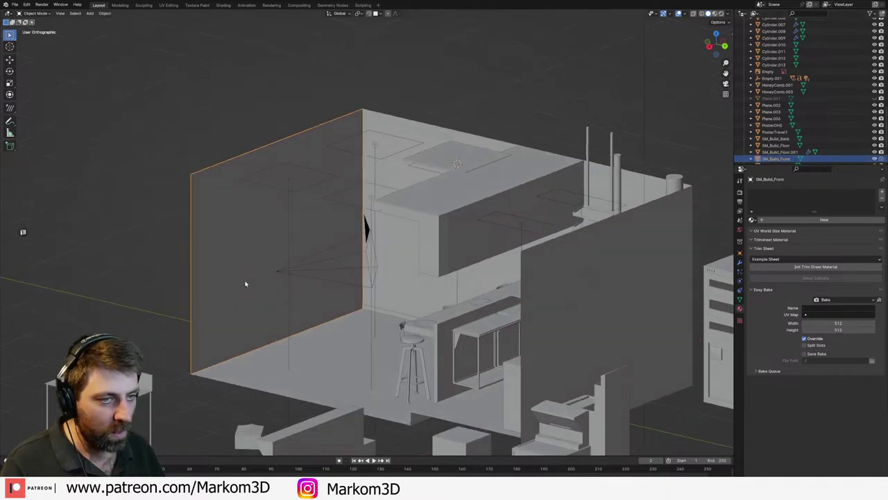
key("KP_3")
key("KP_1")
key("Tab")
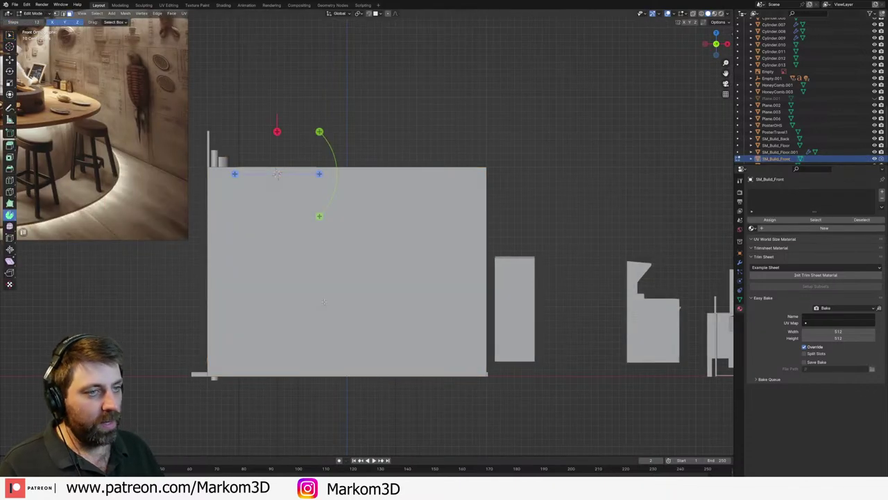
key("ctrl+r")
left_click(482, 268)
right_click(482, 267)
key("z")
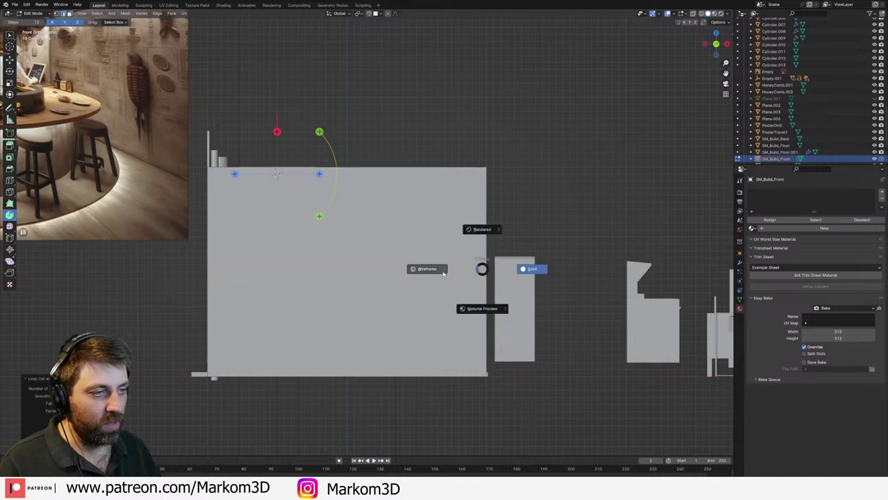
left_click(457, 270)
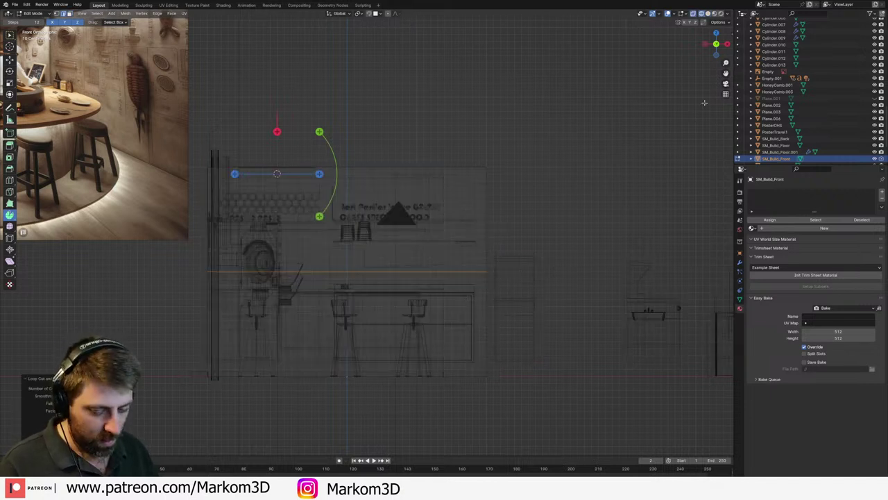
key("n")
left_click(729, 36)
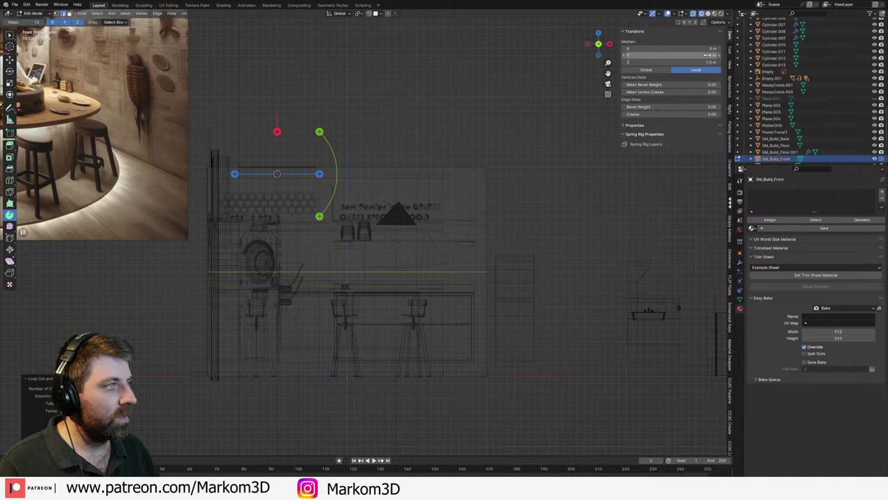
left_click(708, 55)
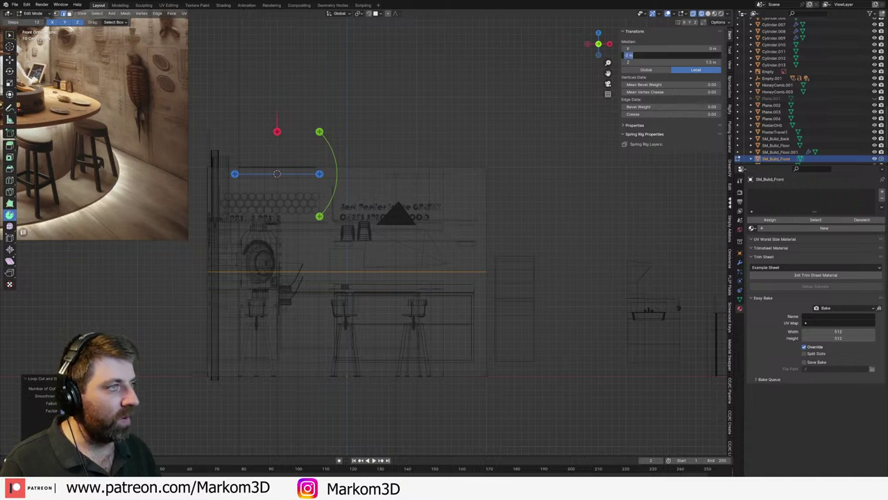
key("BackSpace")
type("3")
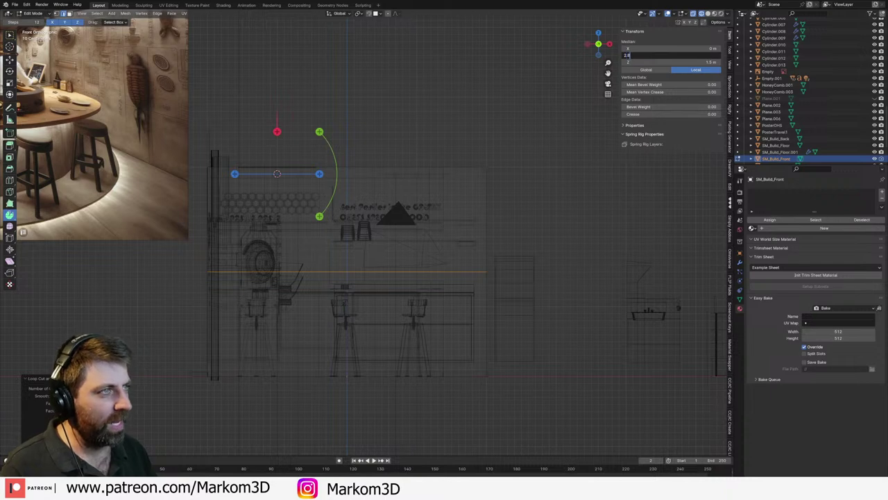
key("Return")
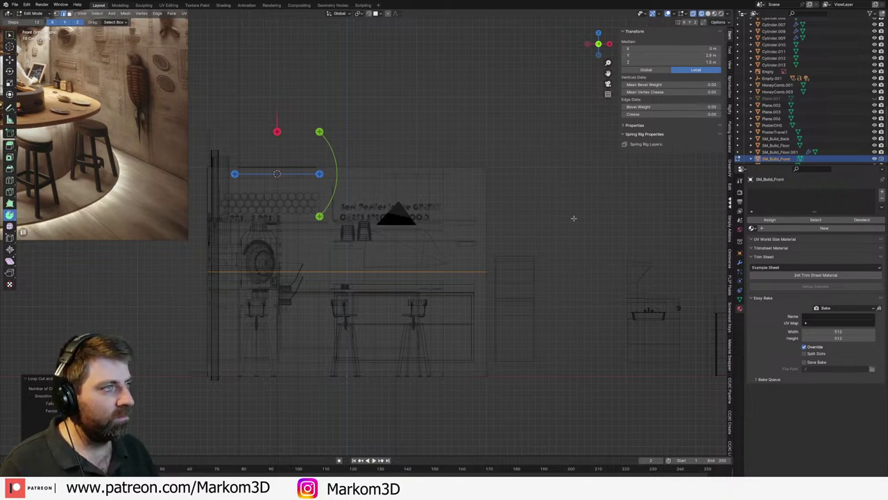
middle_click_drag(574, 217, 659, 104)
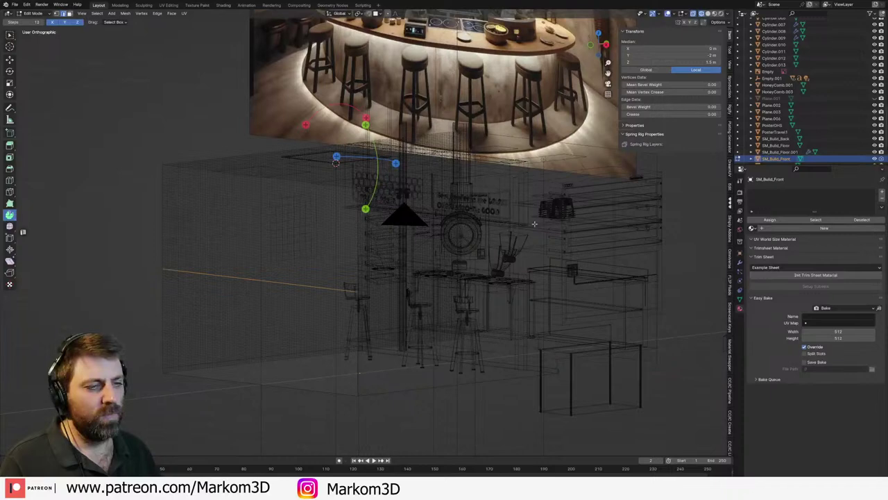
- Set the horizontal edge loop's local Z position to 2.8 m and check its height in front view
left_click(687, 61)
type("2.8")
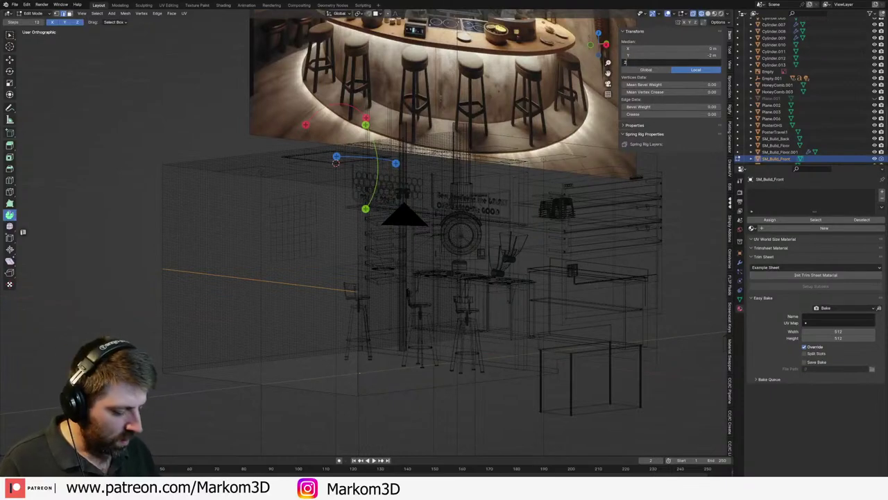
key("Return")
middle_click_drag(335, 236, 378, 240)
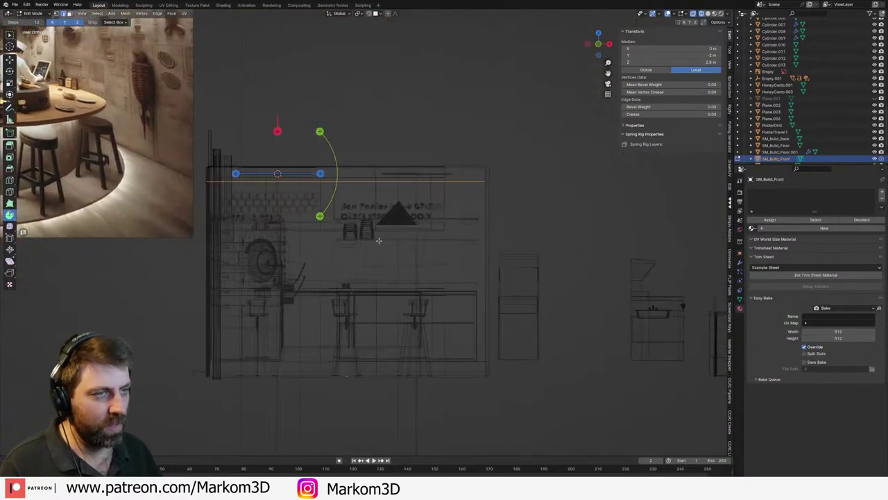
key("KP_3")
key("KP_1")
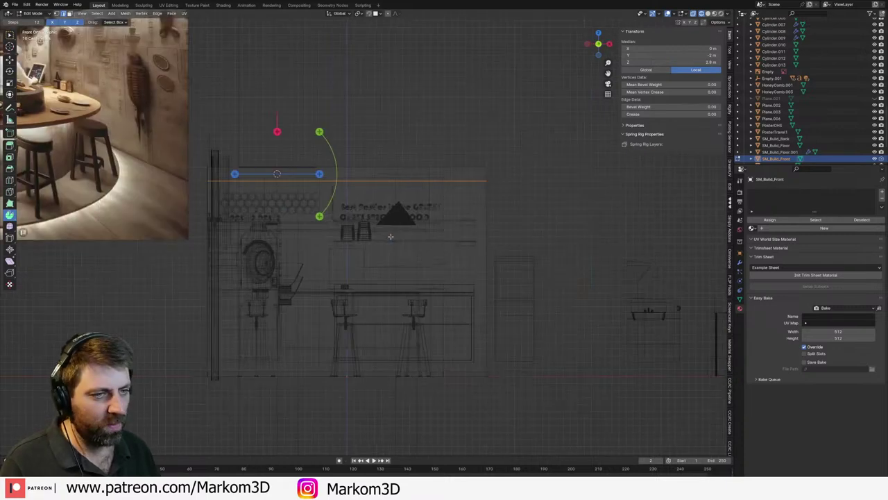
scroll(391, 236, "down", 2)
key("Tab")
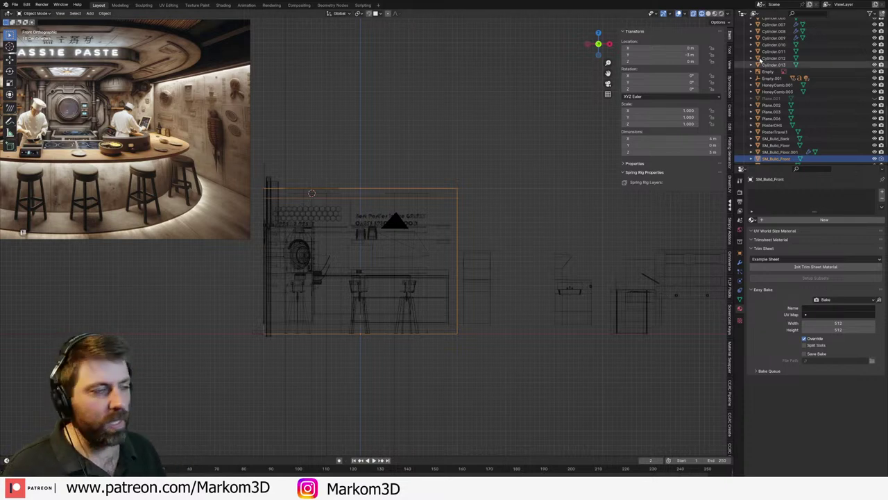
- Set the front wall's horizontal edge loop to a local Z position of 2.4 m
key("Tab")
left_click(685, 62)
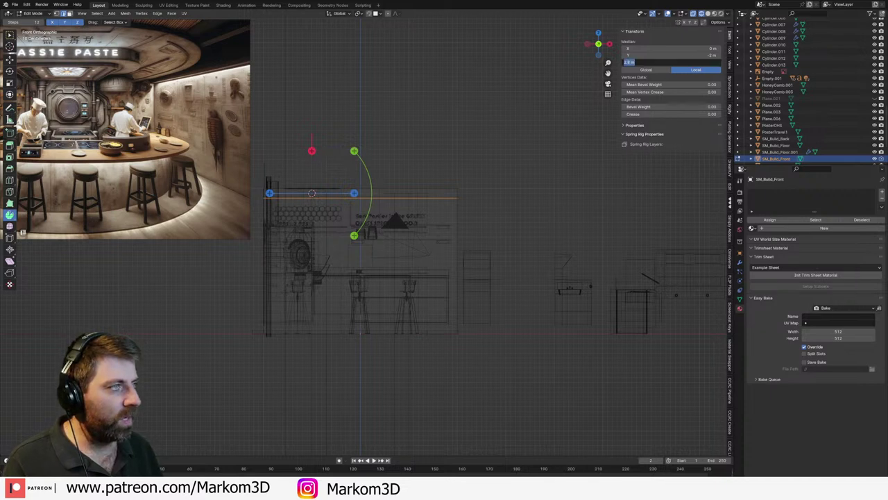
type("2.4")
key("Return")
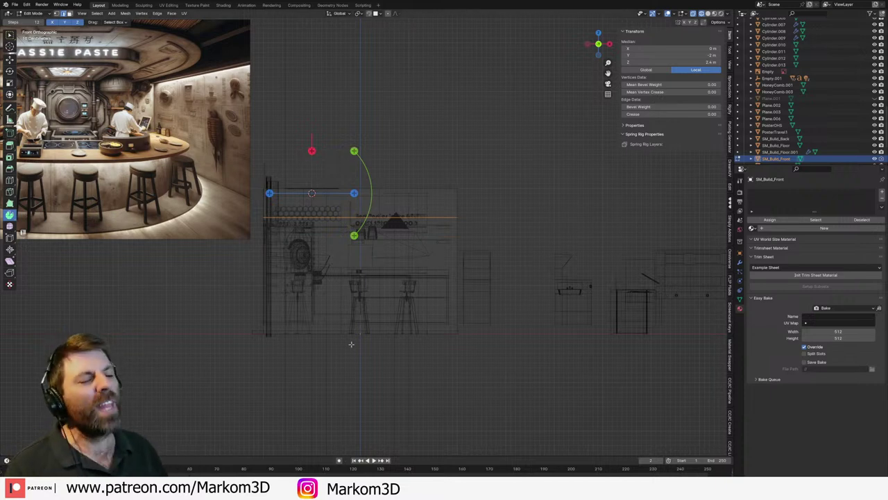
- Add a vertical loop cut to the front wall and set its local X position to -1.5 m
middle_click_drag(351, 345, 360, 337, "shift")
key("g")
key("g")
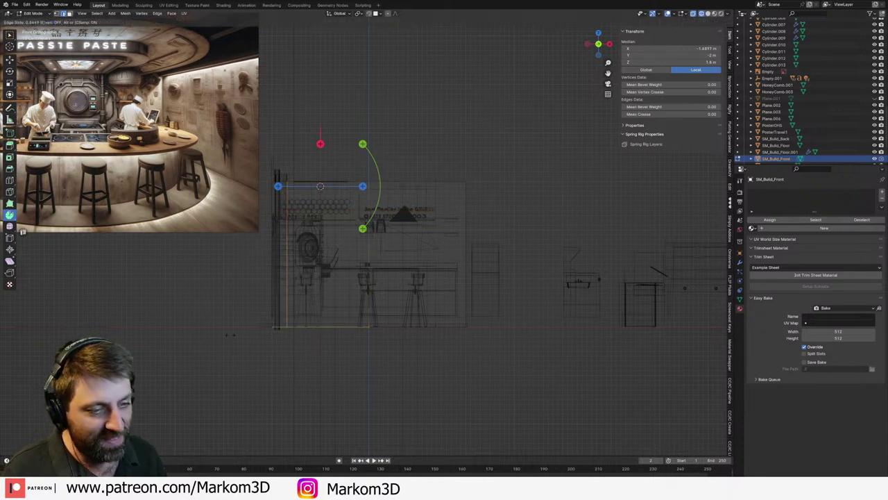
right_click(234, 334)
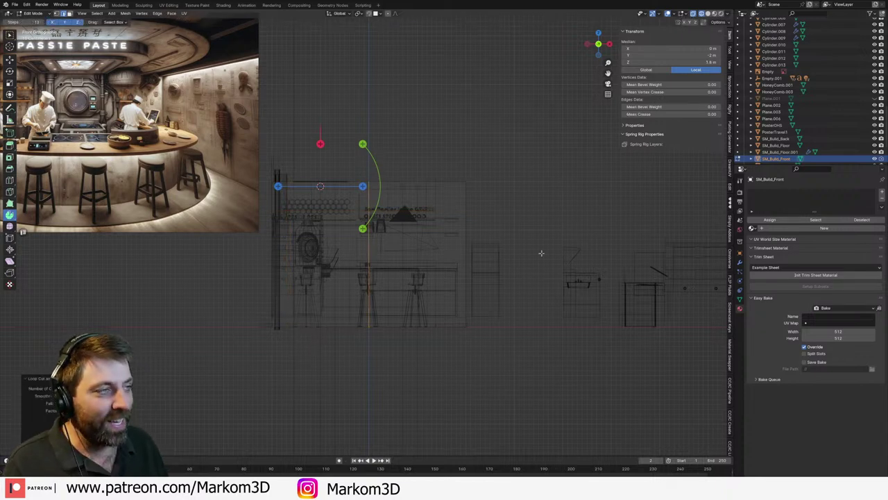
left_click(687, 48)
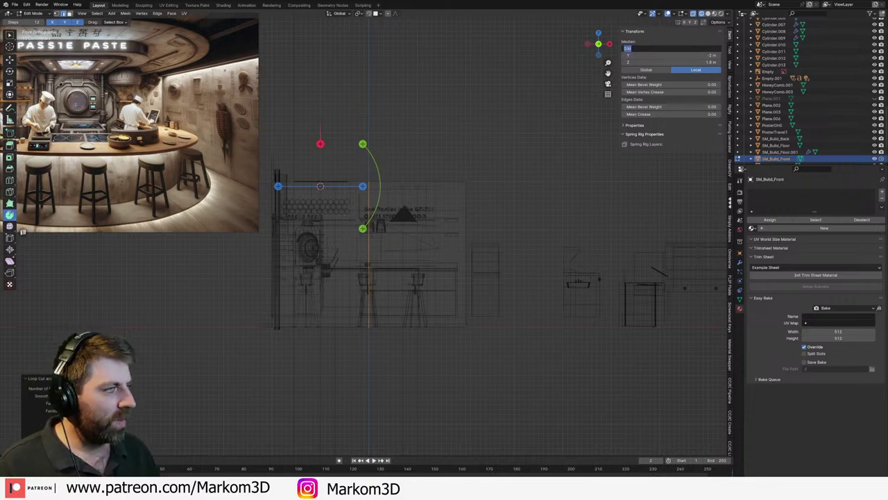
type("-")
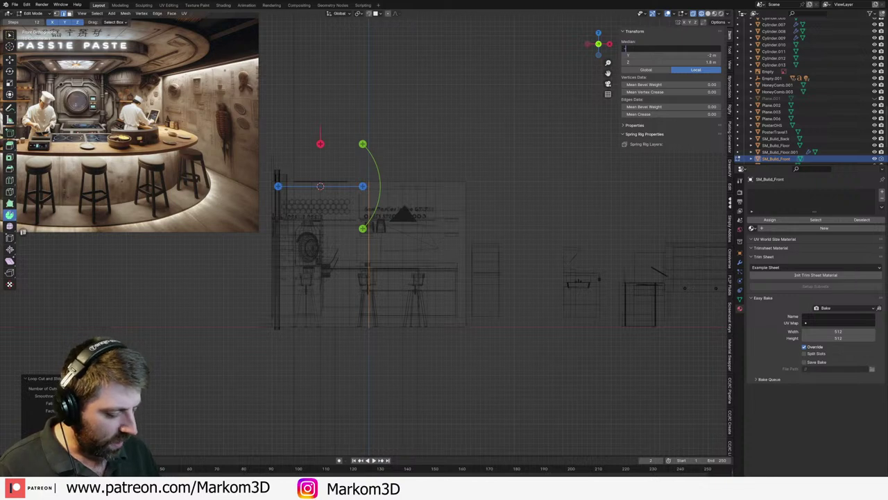
type("1.5")
key("Return")
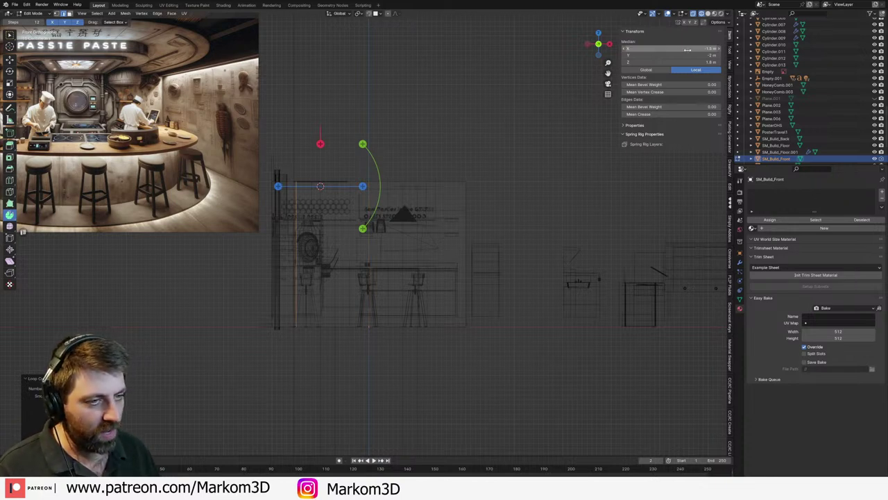
- Switch to a solid perspective view and examine the bar counter and back wall from inside the room
middle_click_drag(259, 274, 368, 299)
scroll(361, 297, "up", 2)
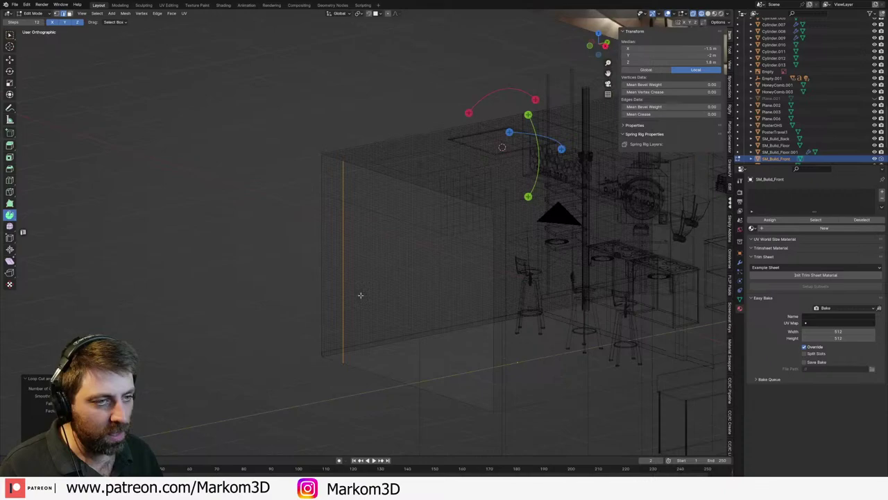
scroll(548, 283, "up", 4)
scroll(412, 360, "up", 6)
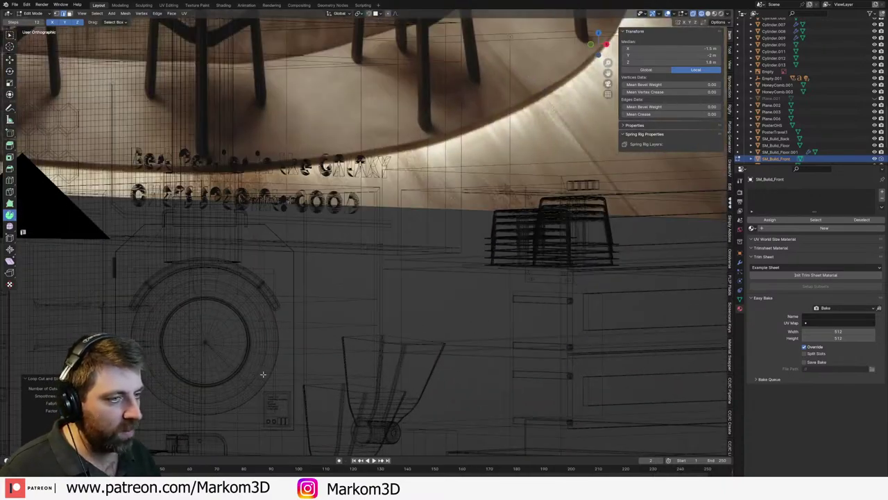
middle_click_drag(263, 375, 405, 201, "shift")
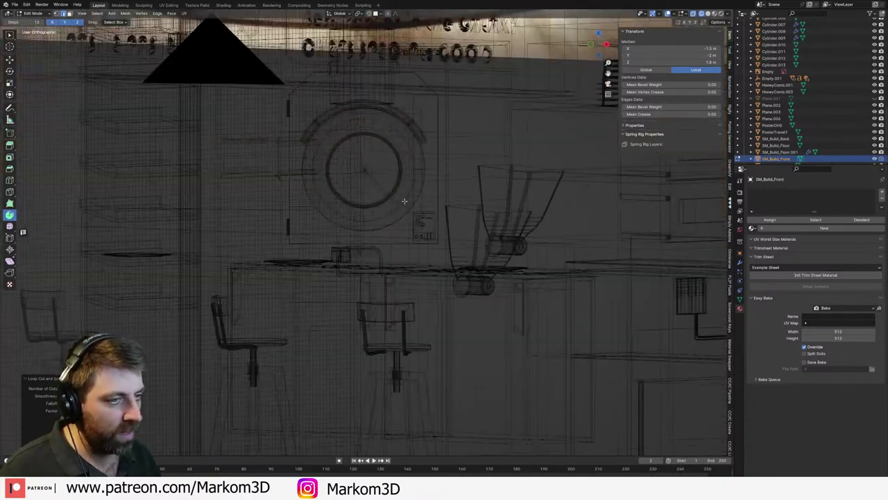
key("KP_5")
scroll(404, 201, "up", 3)
key("z")
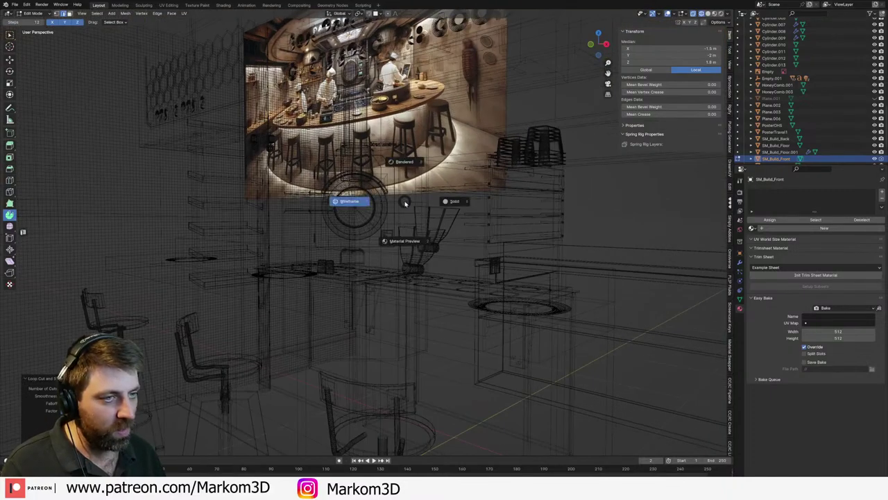
left_click(455, 201)
middle_click_drag(458, 201, 560, 200, "shift")
middle_click_drag(395, 194, 305, 236)
scroll(365, 223, "up", 1)
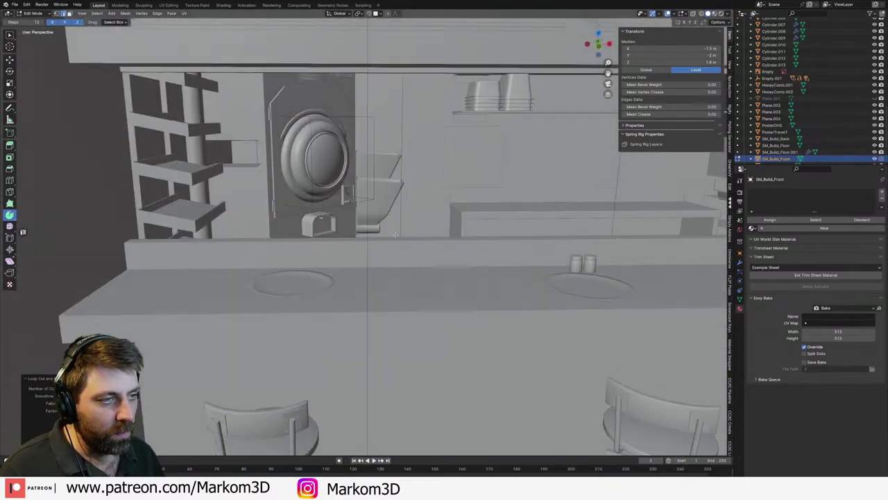
- Examine the whole room layout from outside, with the front wall, bar and reference image in view
scroll(454, 252, "down", 4)
middle_click_drag(453, 252, 361, 263)
scroll(290, 141, "down", 4)
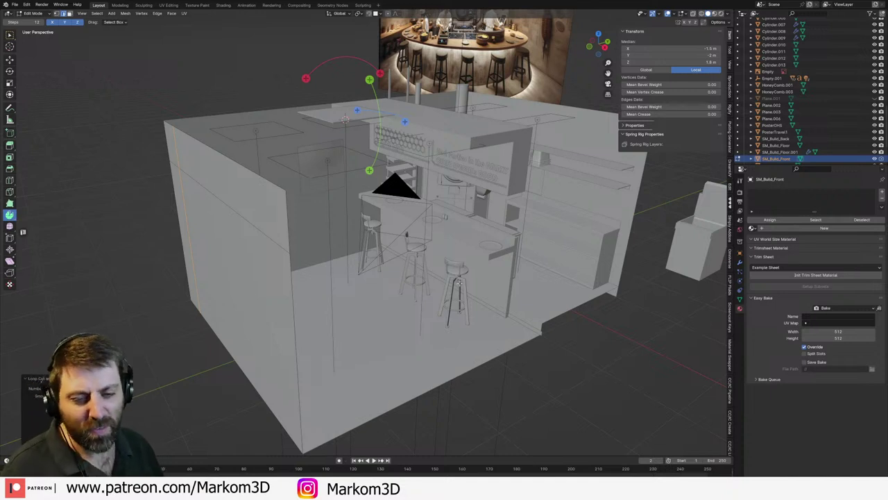
scroll(403, 329, "down", 2)
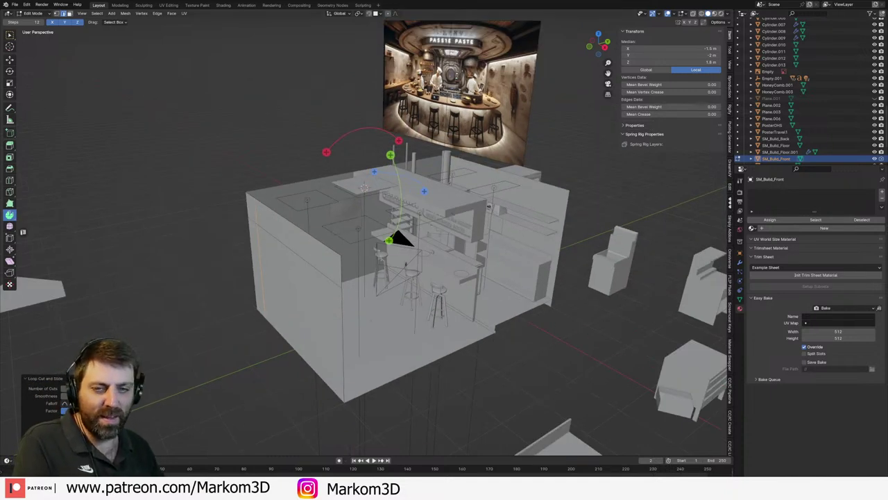
middle_click_drag(518, 216, 502, 205)
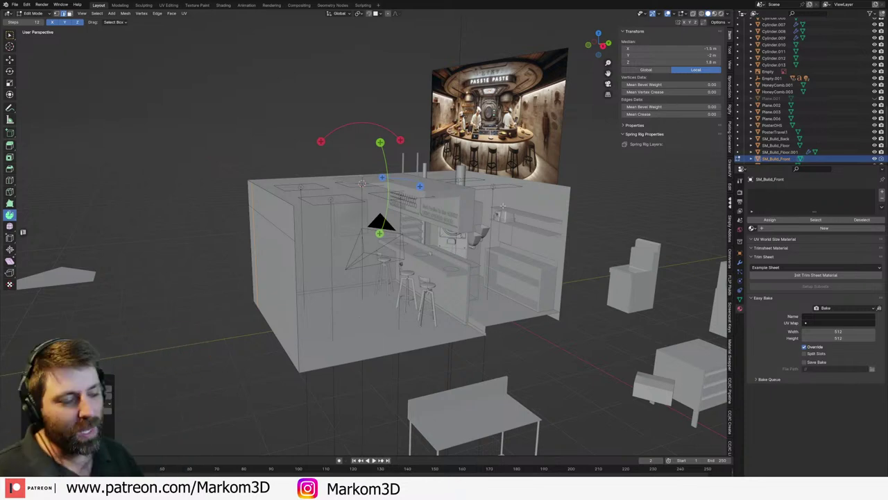
scroll(437, 229, "up", 2)
scroll(435, 229, "up", 1)
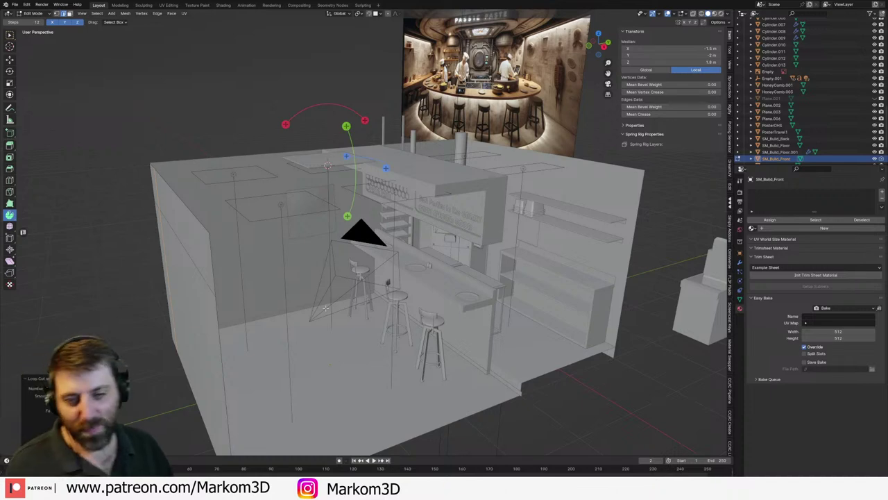
- Add a second vertical loop cut to the front wall in orthographic front view and set its local X position to 0 m
middle_click_drag(329, 311, 528, 194)
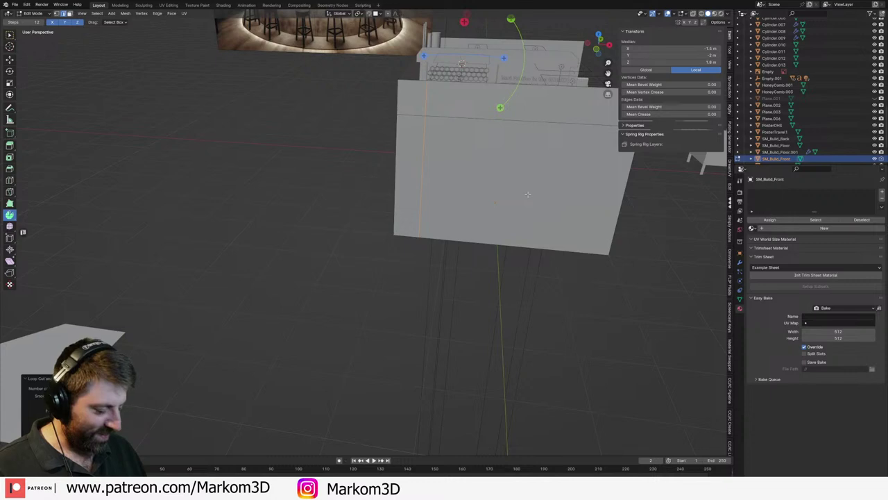
key("KP_1")
key("KP_5")
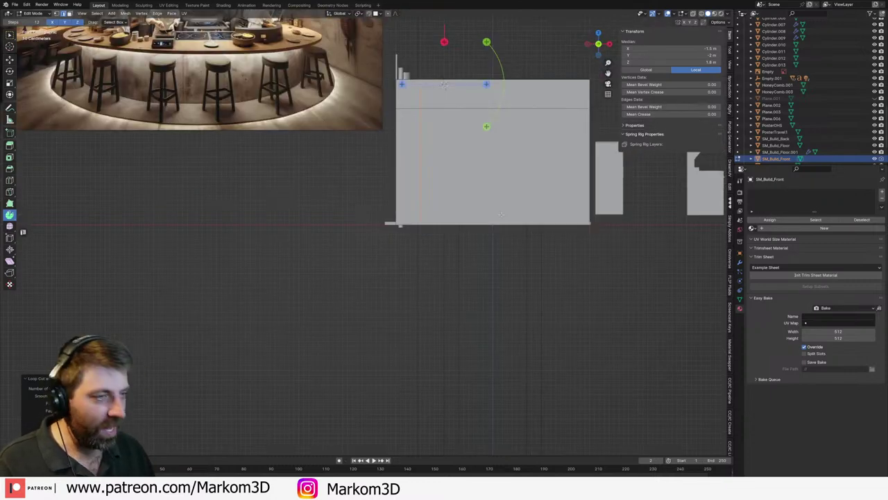
key("z")
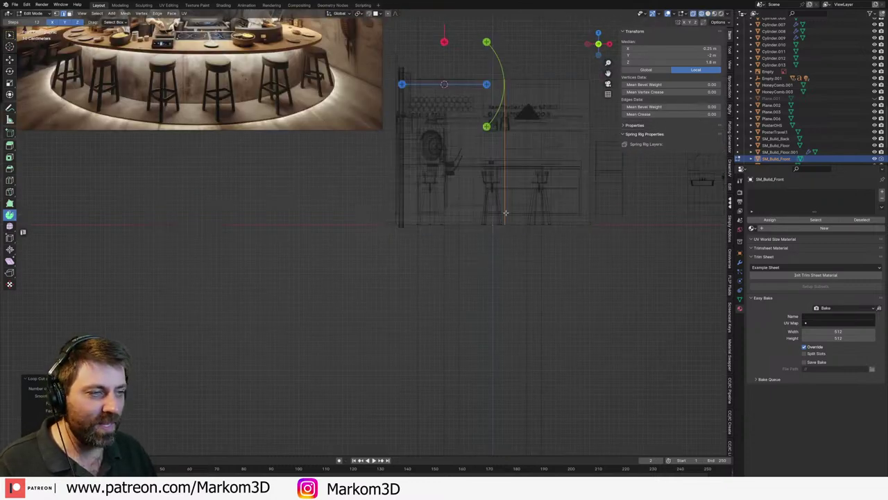
left_click(430, 224)
left_click(693, 48)
type("0")
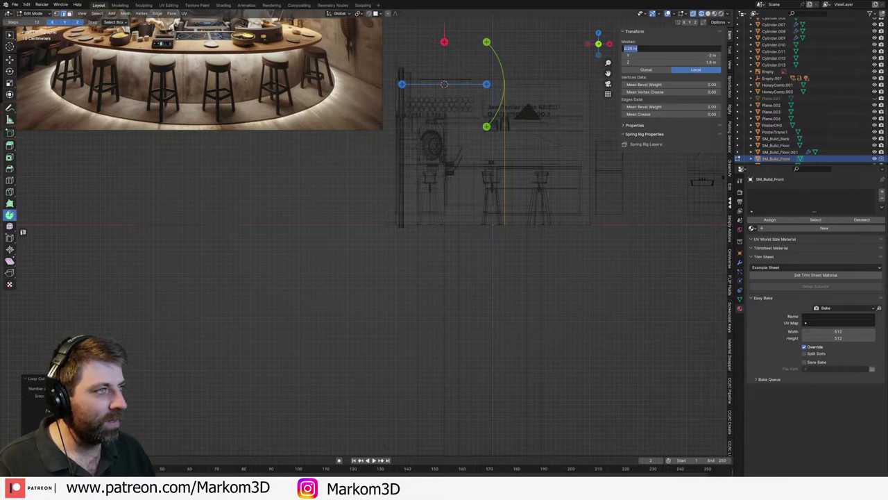
key("Return")
- Try to move the front wall's central vertical edge loop along the global Y axis in solid shading
mouse_move(389, 198)
middle_mouse_down()
mouse_move(446, 189)
mouse_move(386, 179)
mouse_move(439, 190)
mouse_move(484, 176)
mouse_move(441, 188)
mouse_move(493, 200)
middle_mouse_up()
key("3")
key("z")
left_click(469, 185)
left_click(463, 183)
left_click(491, 200)
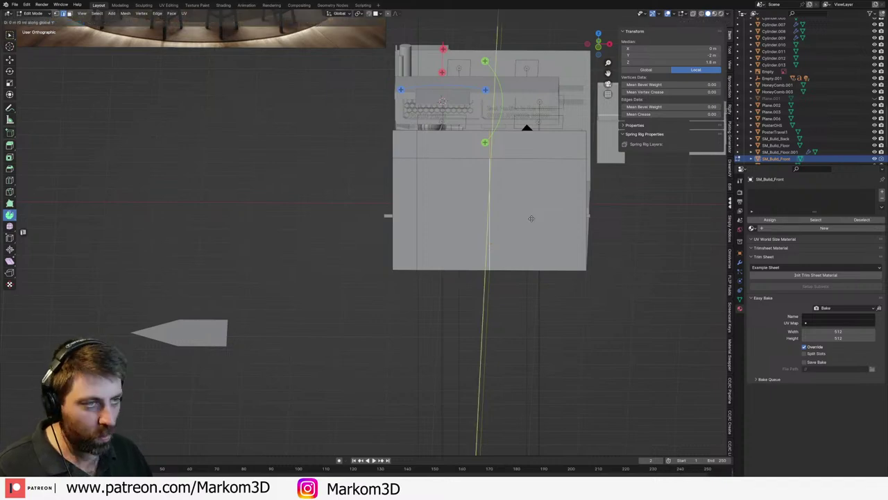
- Show the Character collection and compare the figure with the front wall's edge divisions in a wireframe front view
key("Tab")
scroll(519, 218, "down", 2)
middle_click_drag(519, 221, 492, 220)
scroll(819, 111, "down", 3)
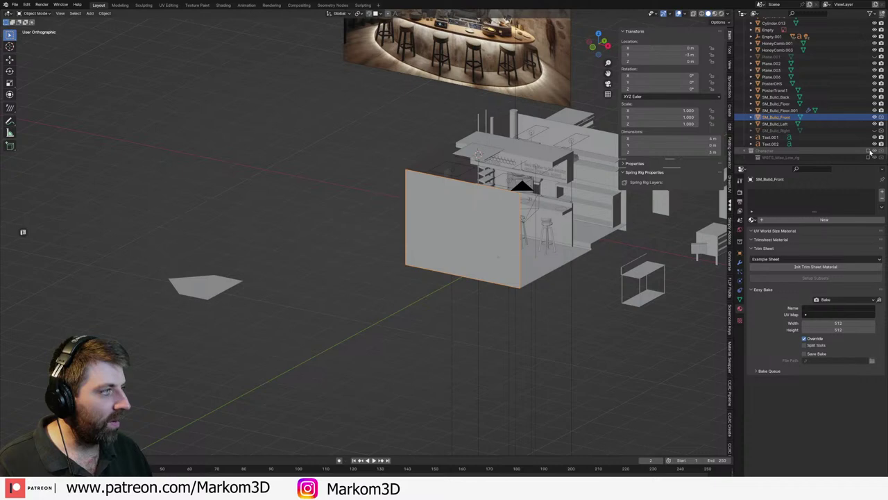
key("KP_3")
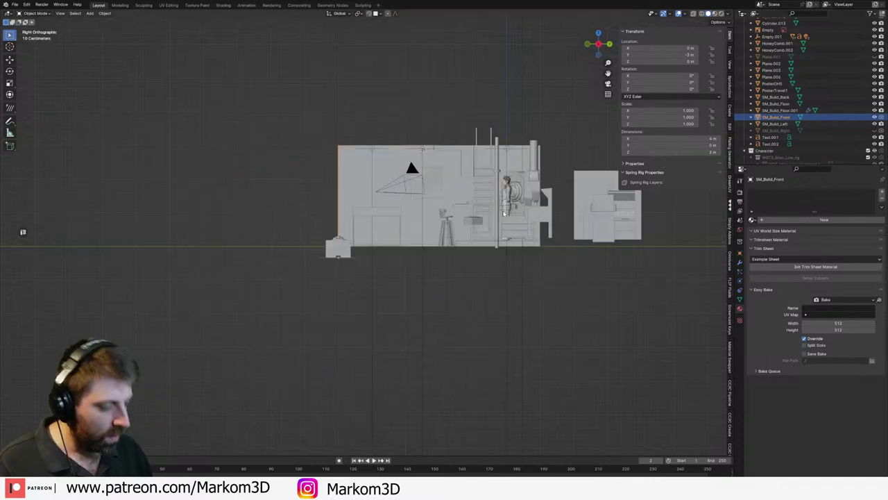
key("KP_1")
key("z")
left_click(490, 214)
scroll(491, 214, "up", 4)
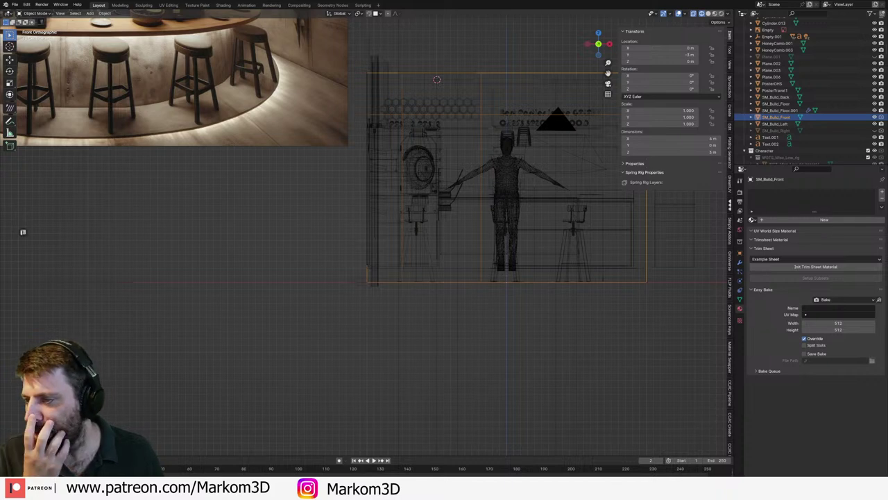
- Switch to the browser and skim the search results for the TV series Randall and Hopkirk (Deceased)
left_click_drag(609, 149, 604, 152)
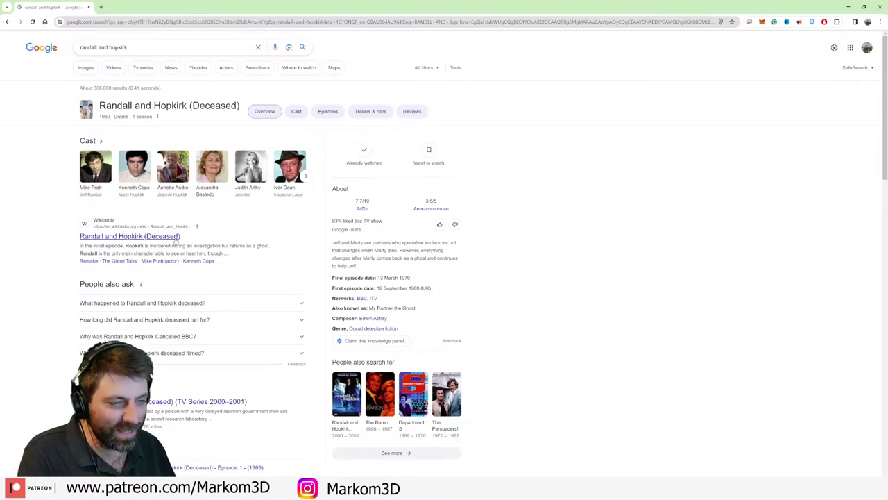
scroll(175, 237, "down", 1)
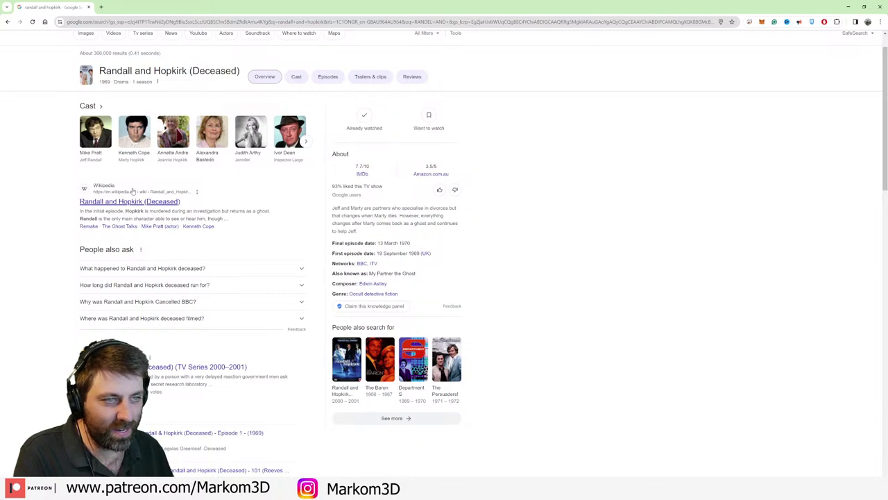
scroll(132, 191, "up", 1)
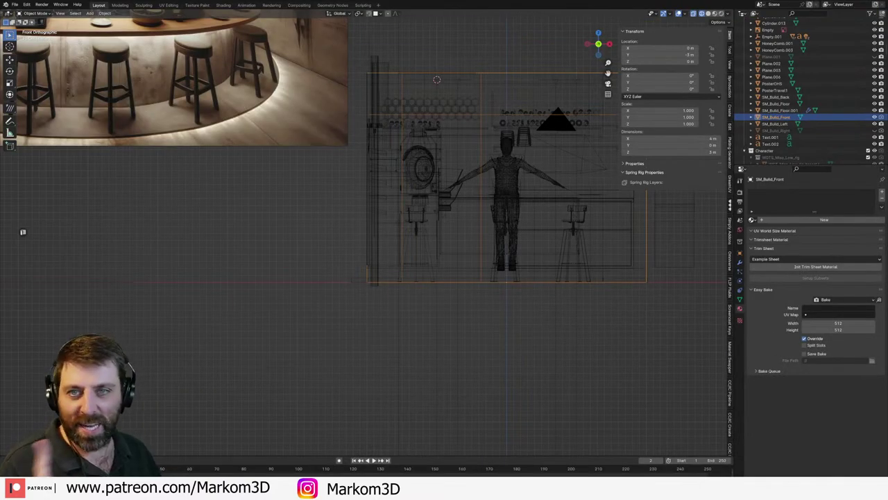
- Return to the bar scene in solid shading and separate the front wall's door-shaped face into its own object
middle_click_drag(497, 204, 419, 230, "shift")
key("z")
left_click(390, 233)
scroll(388, 234, "up", 3)
scroll(426, 226, "down", 6)
key("Tab")
key("3")
left_click(426, 224)
scroll(430, 222, "up", 4)
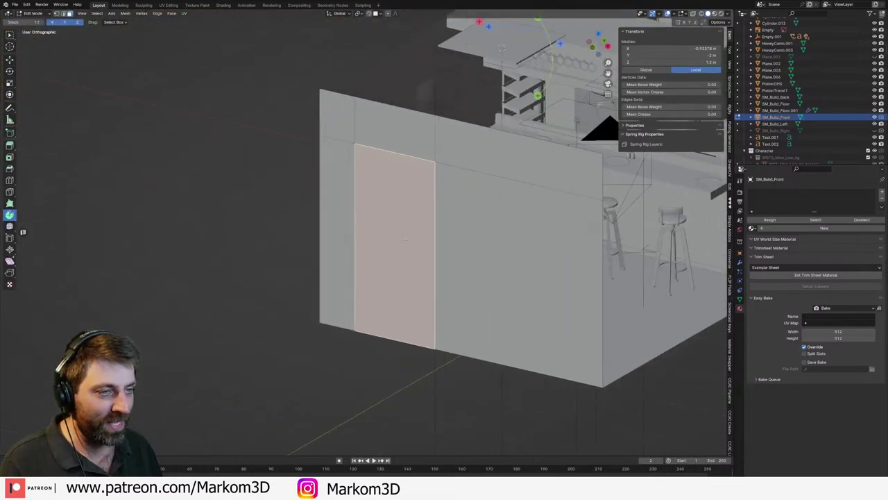
middle_click_drag(524, 271, 478, 286)
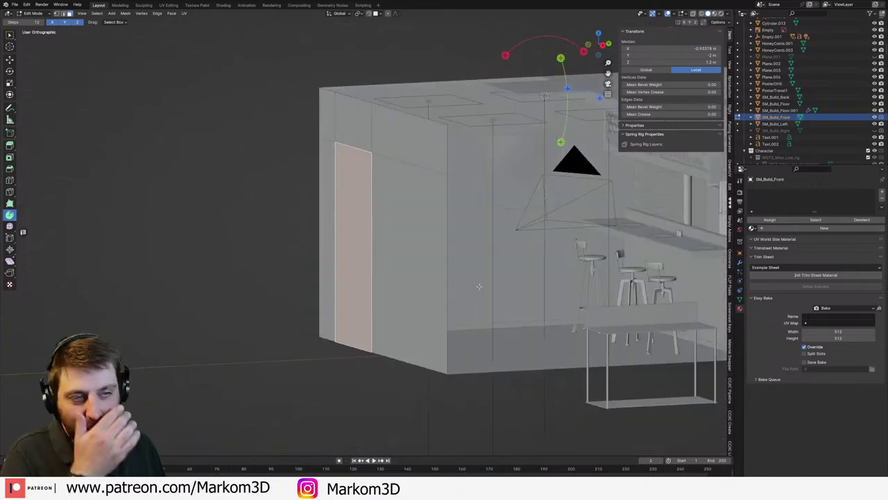
key("p")
left_click(479, 287)
key("Tab")
left_click(359, 241)
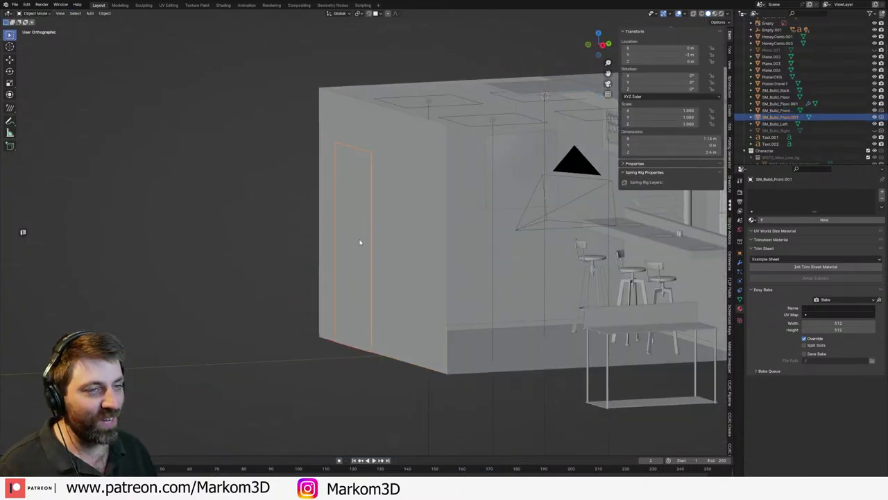
middle_click_drag(358, 242, 416, 251)
scroll(453, 242, "up", 2)
scroll(521, 236, "down", 2)
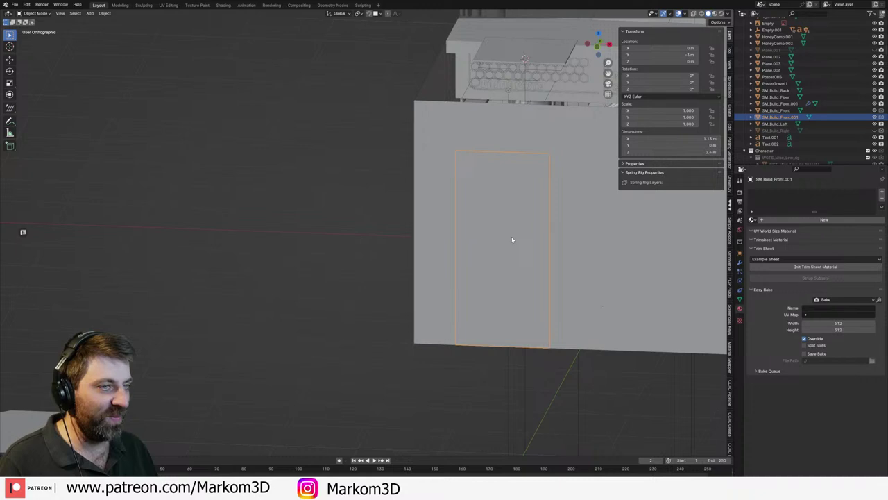
key("Tab")
key("Tab")
left_click(561, 256)
key("Tab")
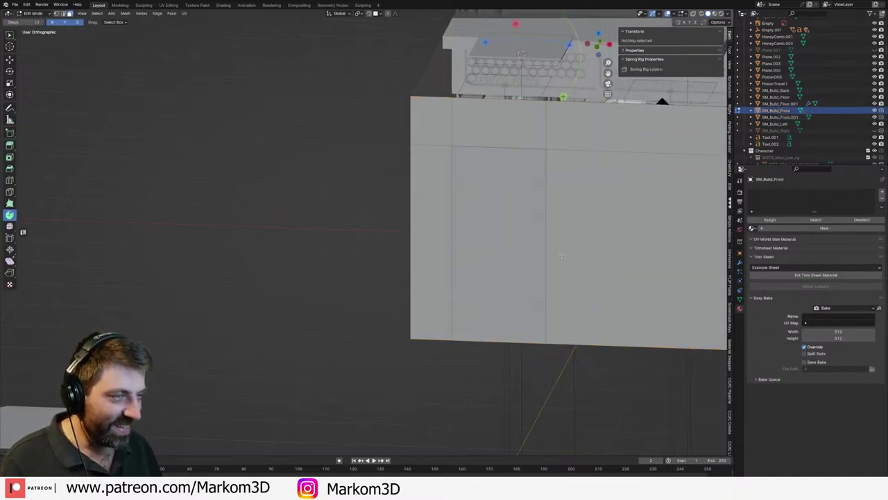
key("2")
left_click(549, 134)
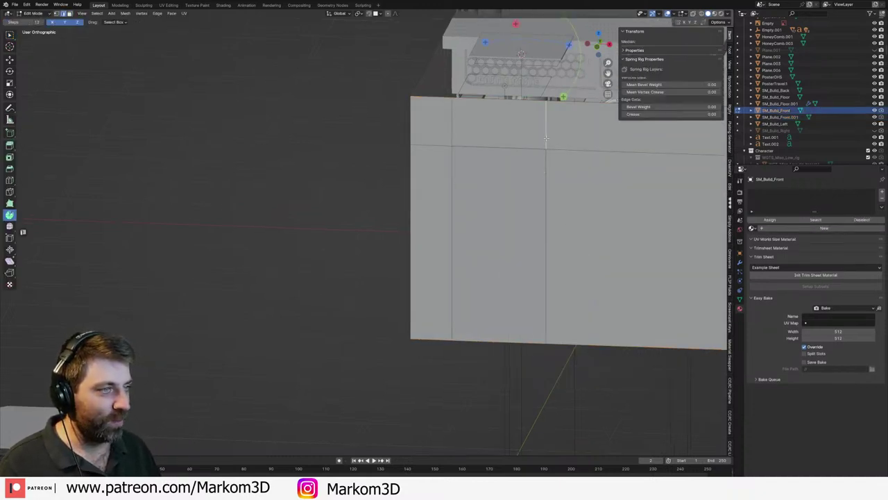
left_click(550, 166, "shift")
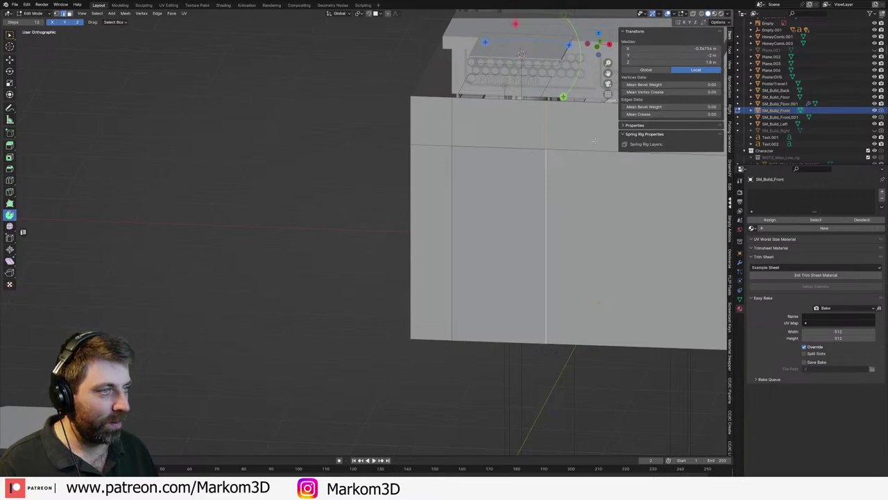
- Try to inset the front wall faces surrounding the doorway in orthographic front view
middle_click_drag(595, 141, 496, 157, "shift")
key("KP_3")
key("KP_1")
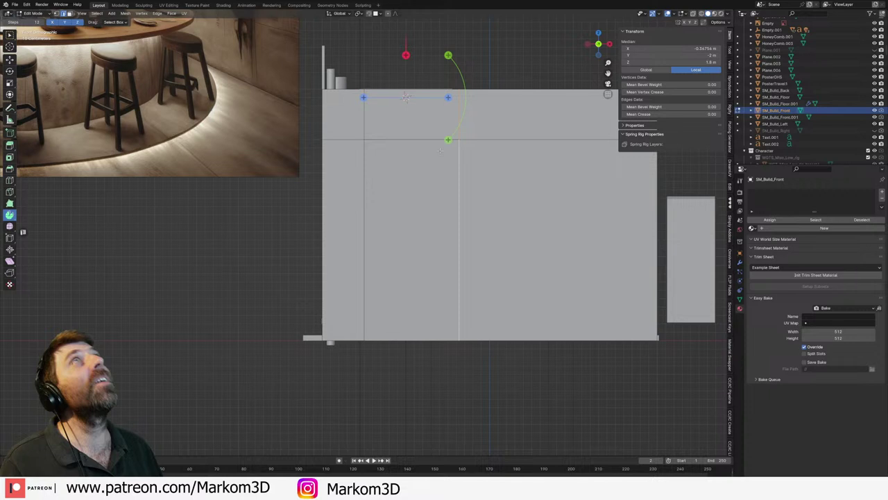
key("3")
left_click(482, 123)
left_click(484, 166, "shift")
left_click(417, 125, "shift")
left_click(342, 127, "shift")
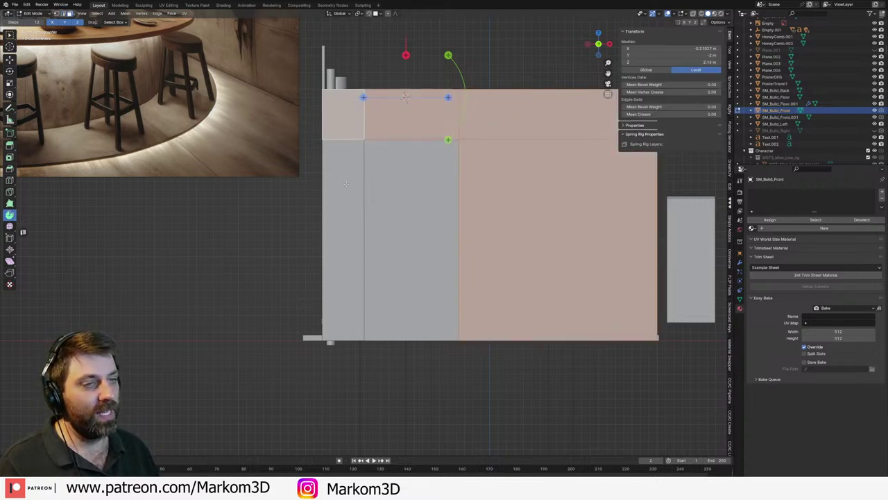
left_click(346, 183, "shift")
key("i")
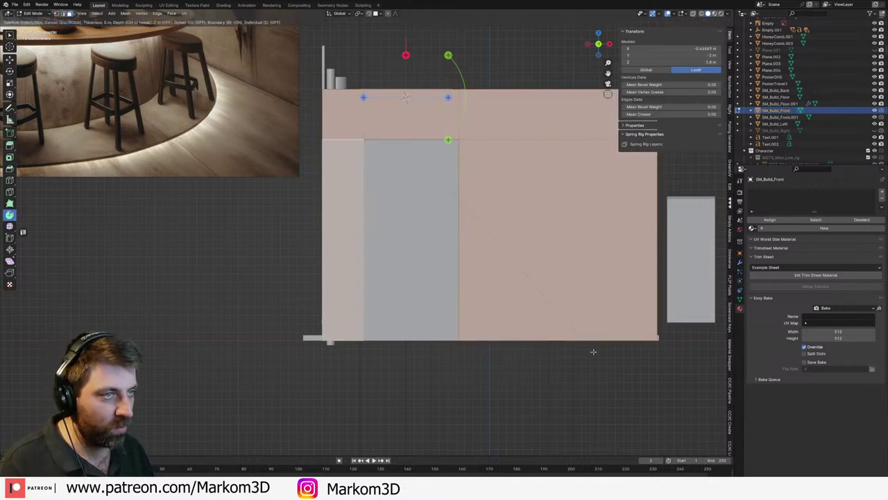
right_click(571, 326)
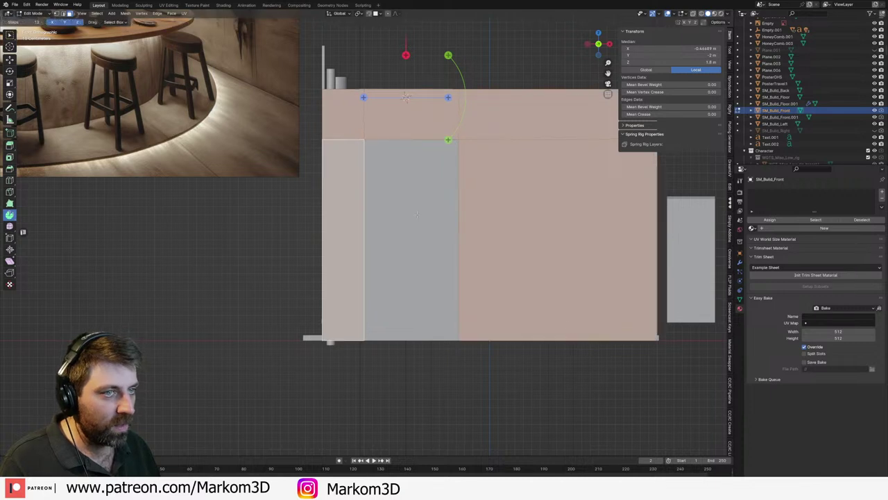
- Inset the separated door panel's face to create a thin frame border around it
key("Tab")
left_click(545, 241)
key("Tab")
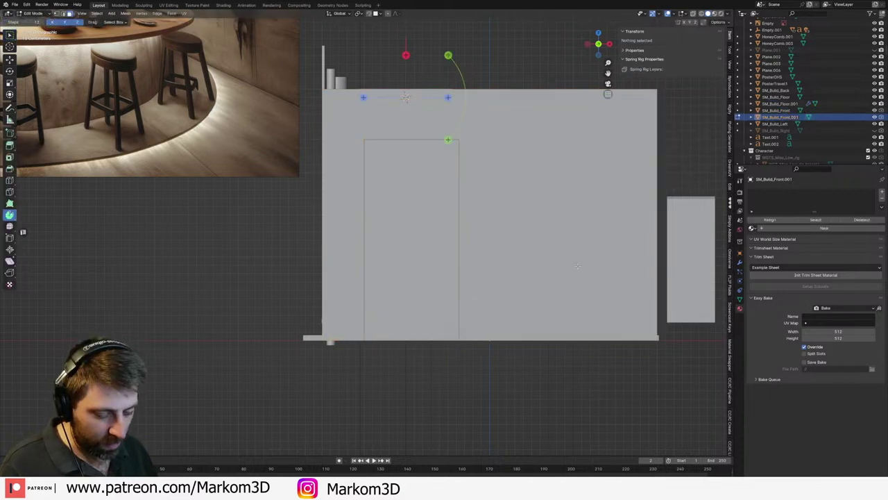
key("ctrl+z")
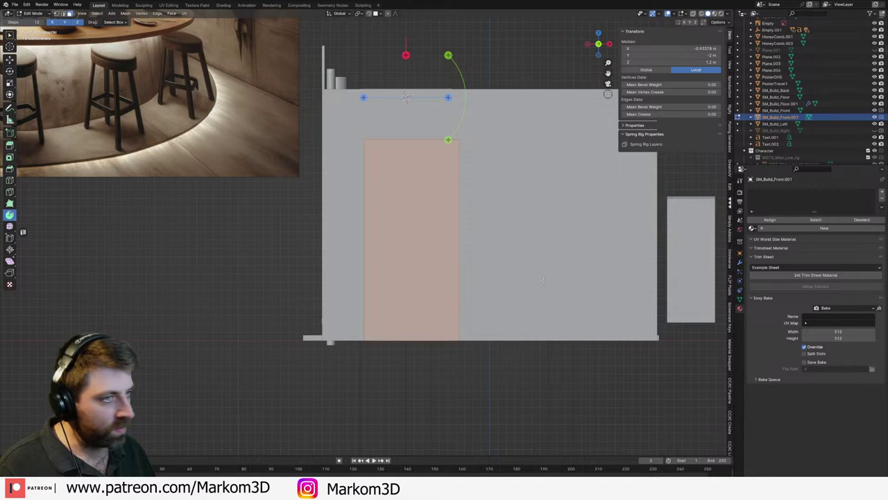
key("i")
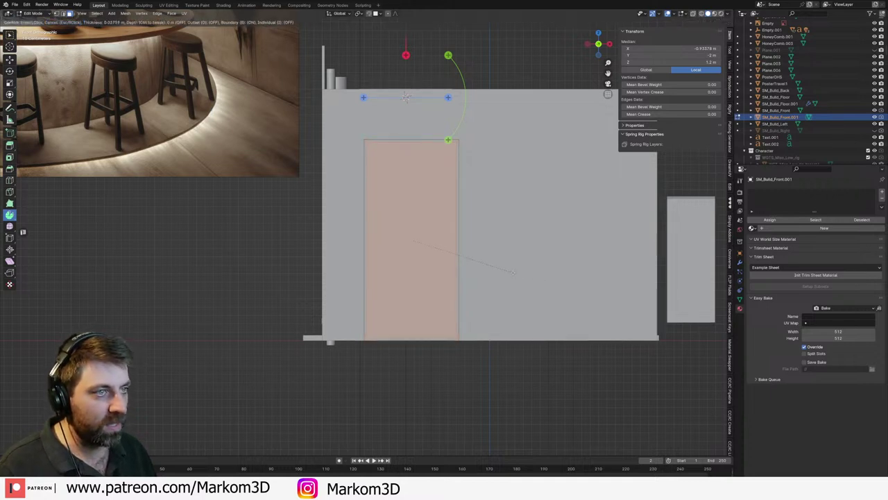
left_click(416, 347)
- Delete the inset's bottom border face and flatten the panel's remaining bottom vertices at local Z 0 m
key("x")
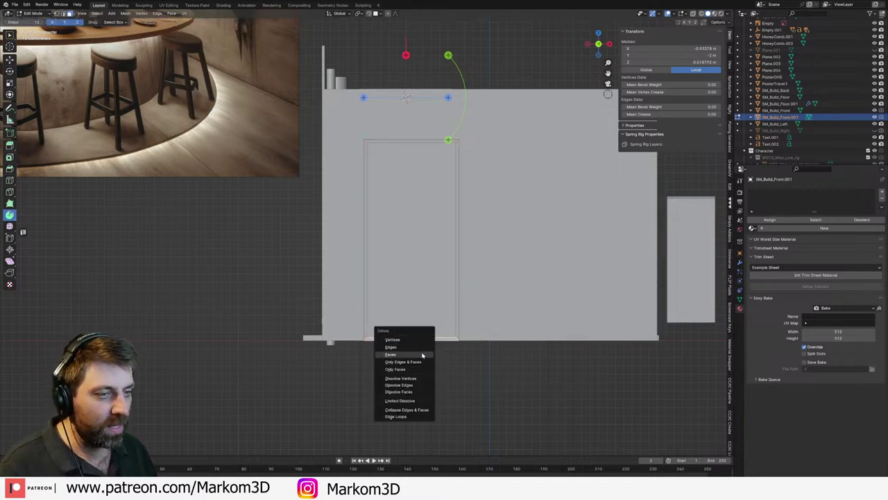
left_click(403, 355)
key("1")
left_click_drag(358, 333, 374, 347)
left_click_drag(450, 333, 462, 345, "shift")
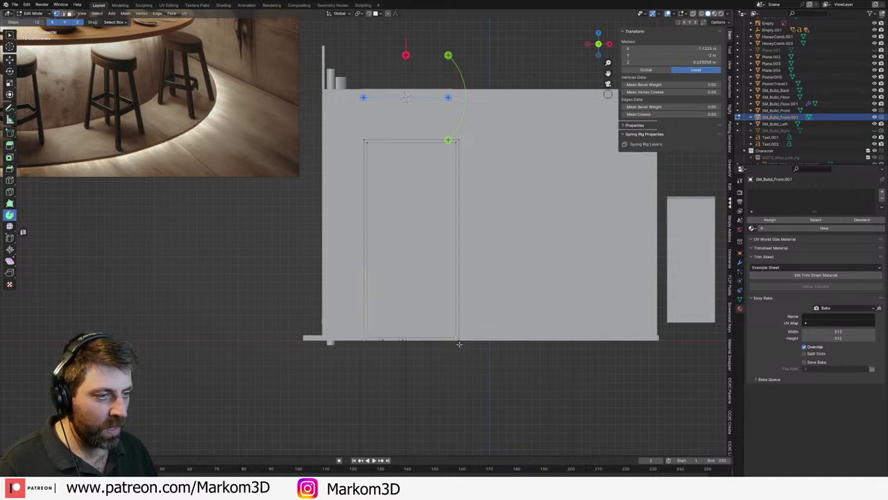
key("s")
key("z")
key("0")
key("Return")
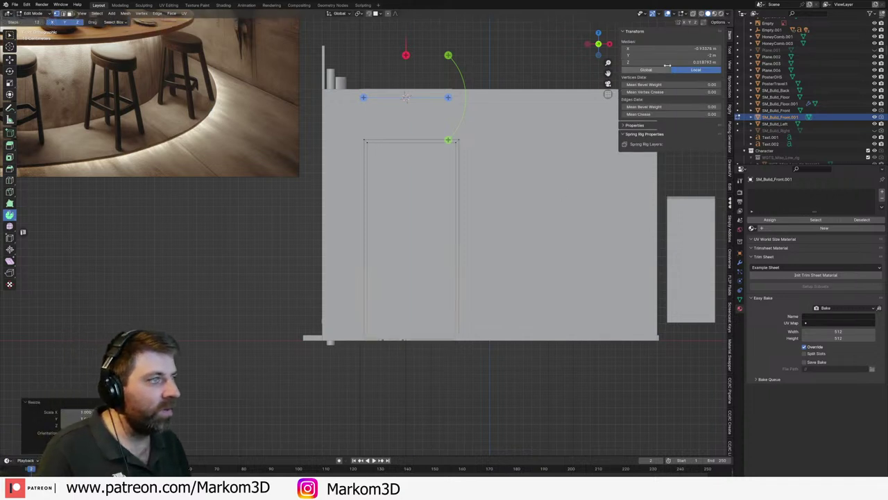
left_click(668, 63)
type("0")
key("Return")
- Select the door panel's frame border faces and move them about 0.01 m along the global Y axis
key("3")
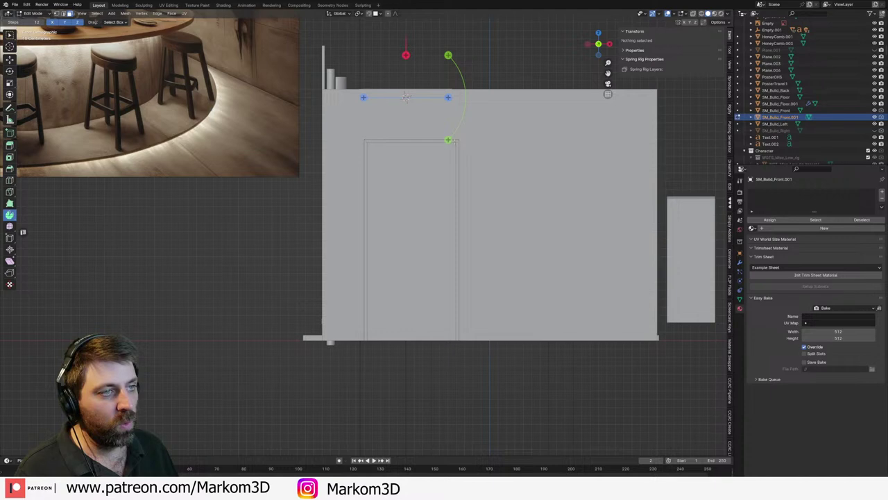
left_click(458, 143, "alt")
middle_click_drag(511, 144, 442, 176)
scroll(425, 193, "up", 2)
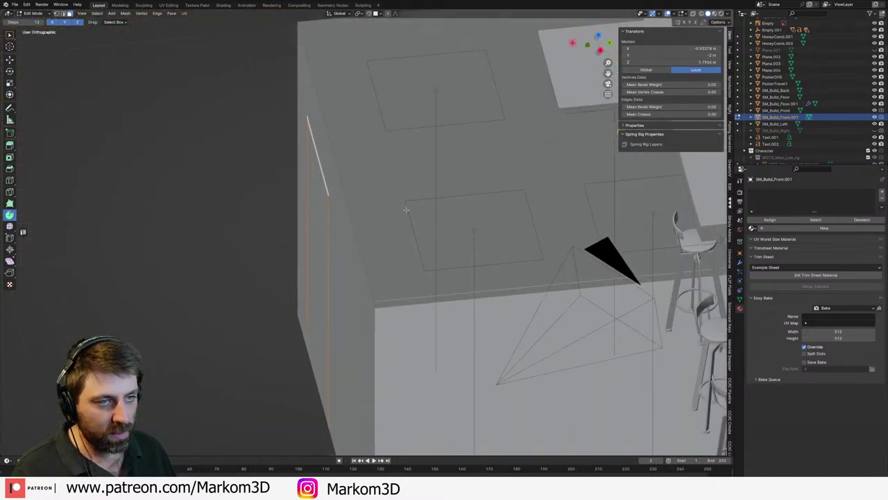
middle_click_drag(407, 210, 390, 207)
key("g")
key("y")
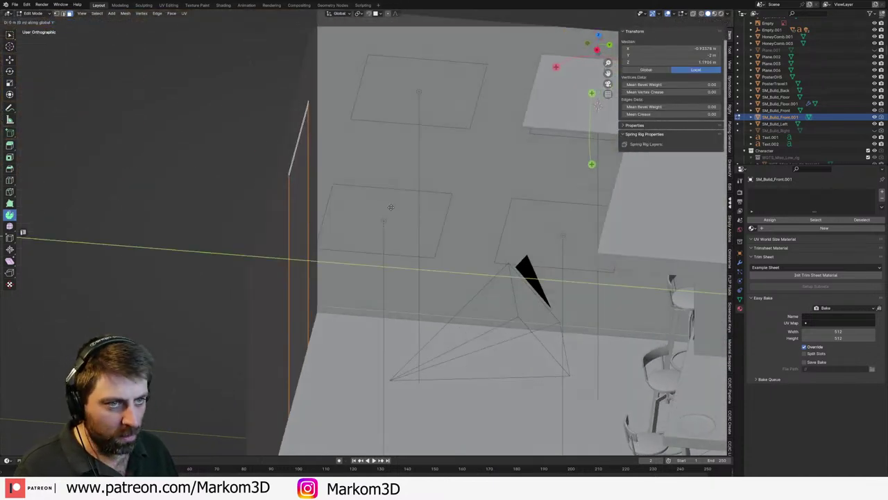
left_click(394, 207)
middle_click_drag(405, 210, 353, 199)
key("Tab")
key("2")
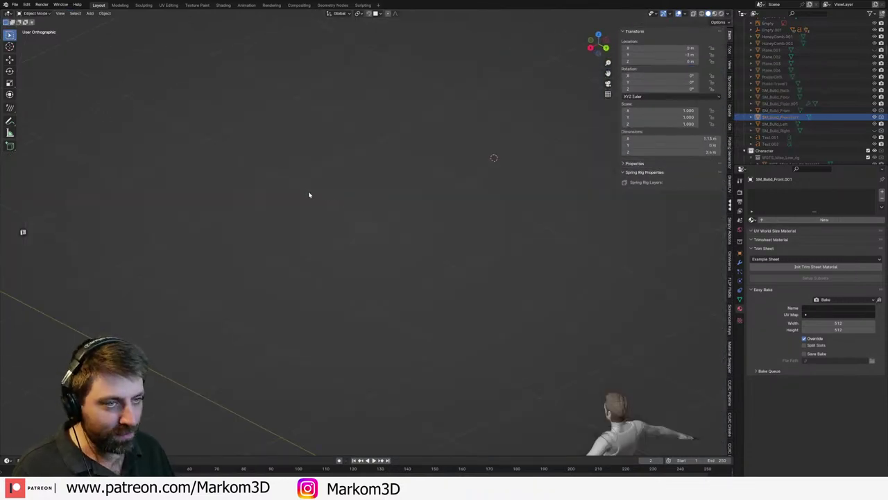
middle_click_drag(271, 201, 345, 194)
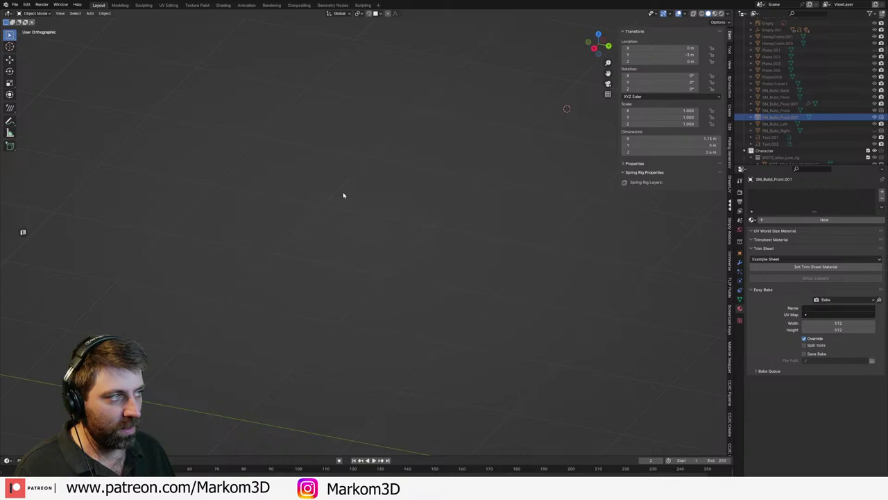
key("ctrl+z")
- Select the outer edge loop of the door frame and scale it up slightly
key("Tab")
key("2")
left_click(272, 132, "alt")
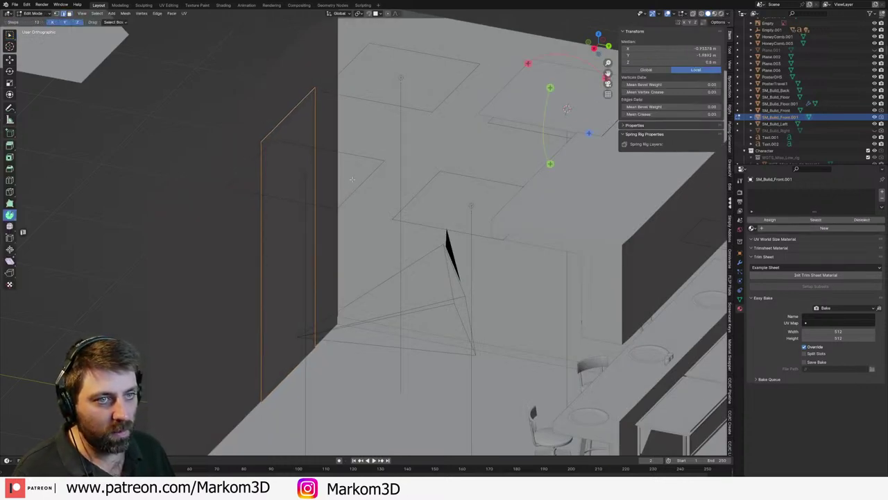
key("s")
left_click(360, 174)
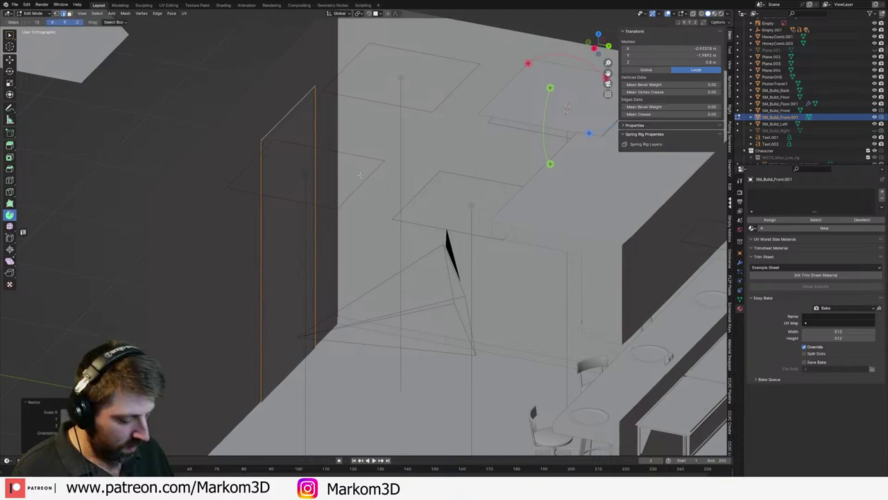
- Try to widen the door frame's outer edge loop along the global X axis in front view
key("KP_1")
scroll(495, 175, "up", 1)
key("s")
key("x")
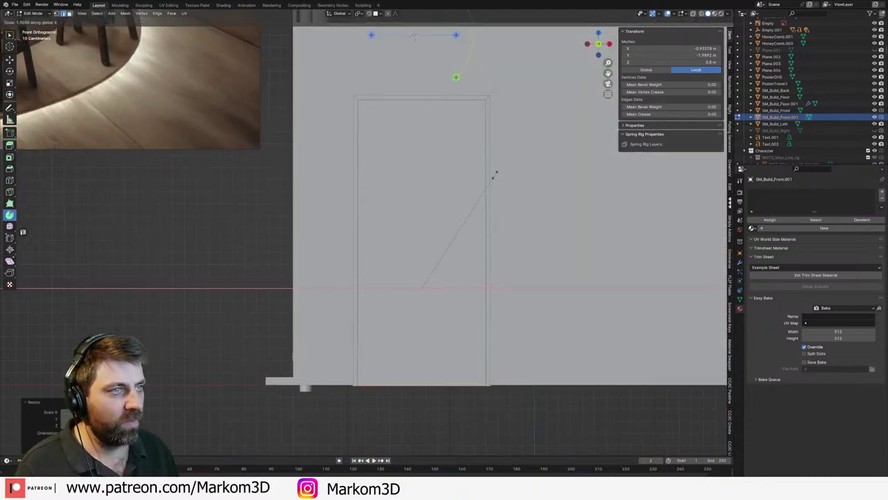
left_click(579, 135)
key("alt+z")
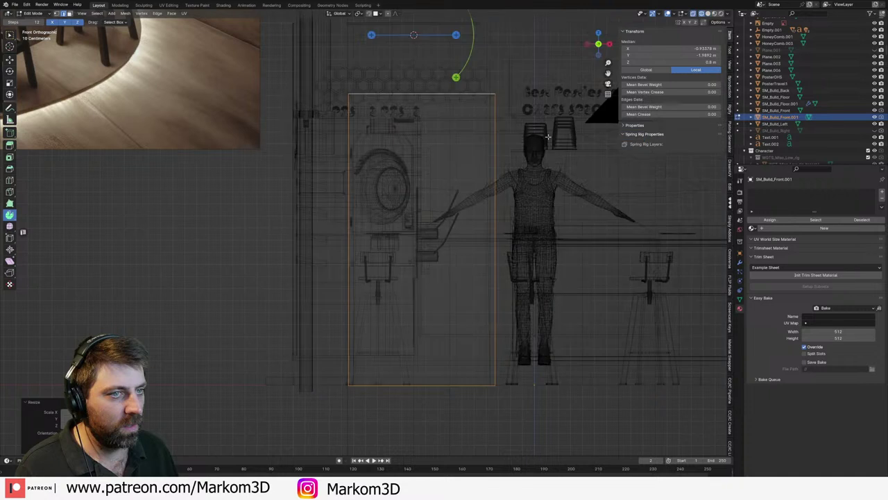
key("ctrl+z")
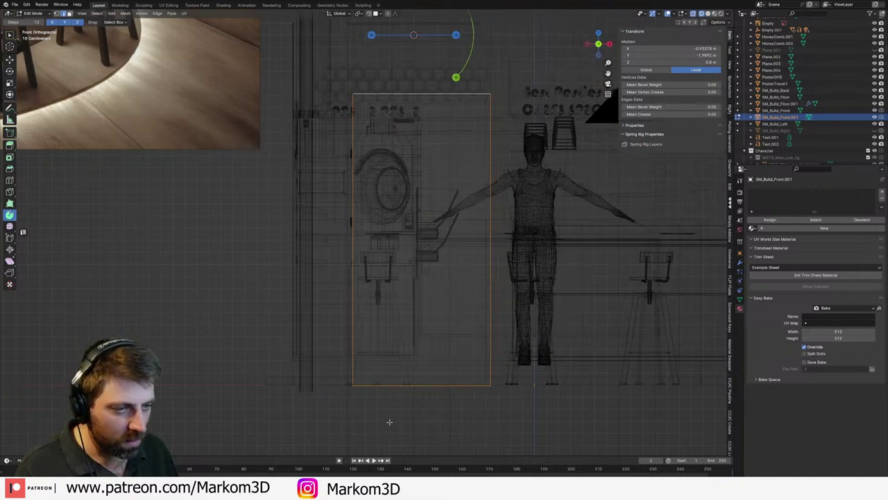
- Delete the edge running across the bottom of the door frame
key("a")
left_click(407, 385)
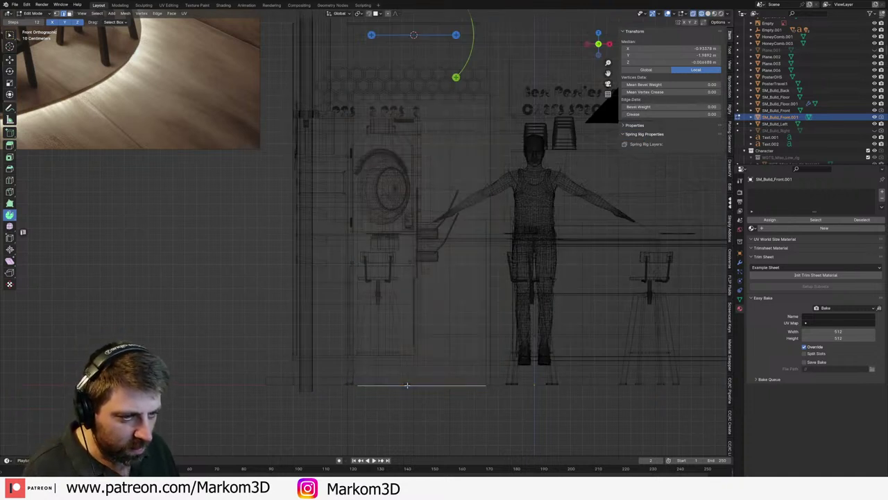
key("x")
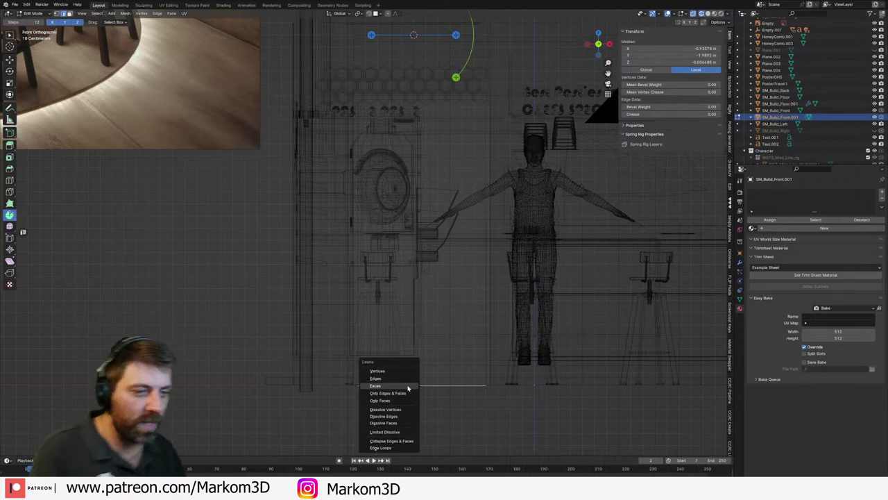
left_click(408, 379)
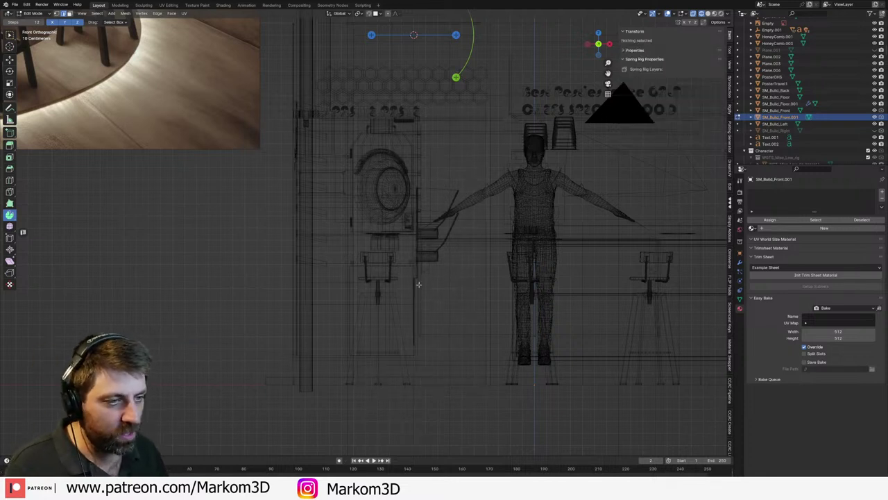
key("a")
key("s")
key("x")
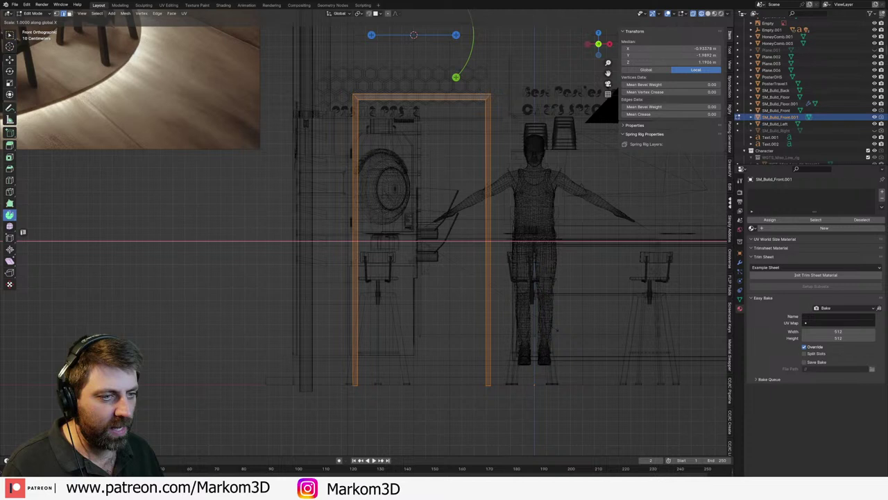
left_click(582, 329)
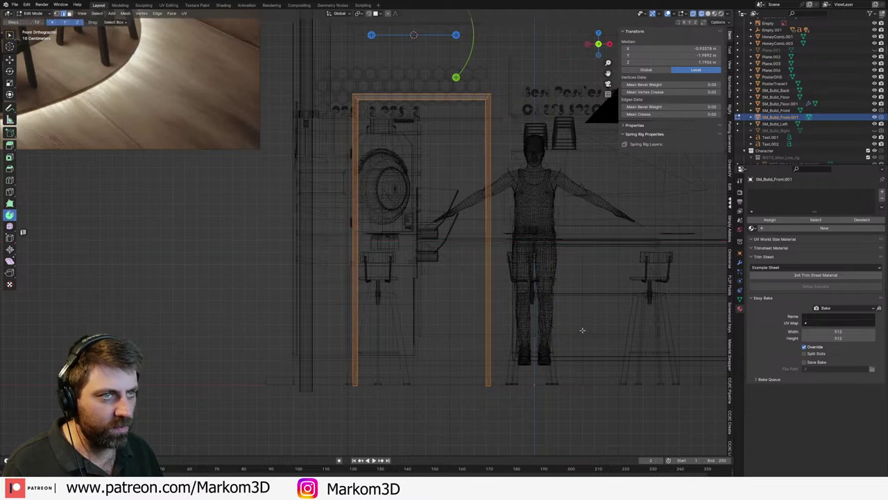
- Scale the door frame's two outer side edges along the global X axis
left_click(350, 163)
left_click(494, 182, "shift")
key("s")
key("x")
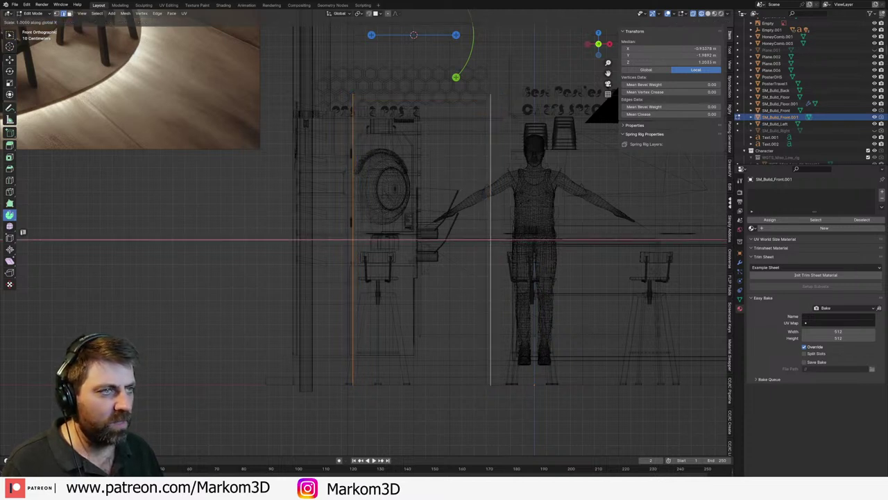
left_click(556, 201)
- Select the whole door frame and move it about 0.02 m along the global Y axis
middle_click_drag(521, 212, 458, 234)
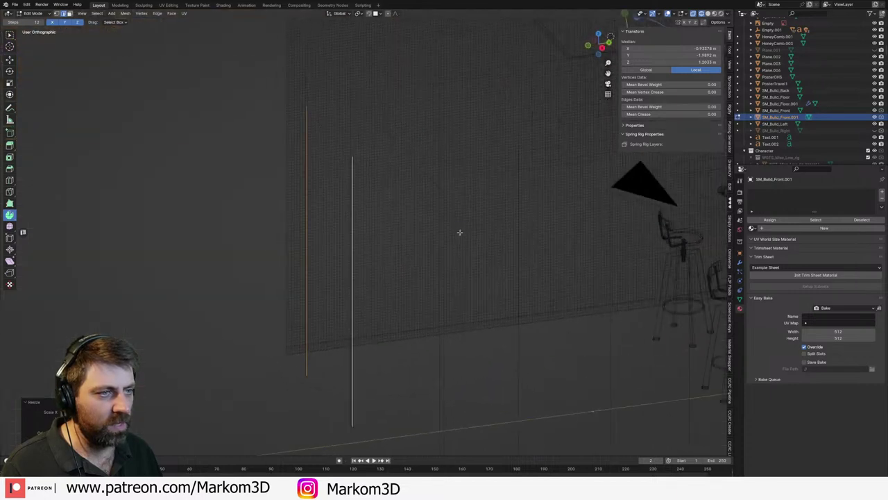
key("g")
key("x")
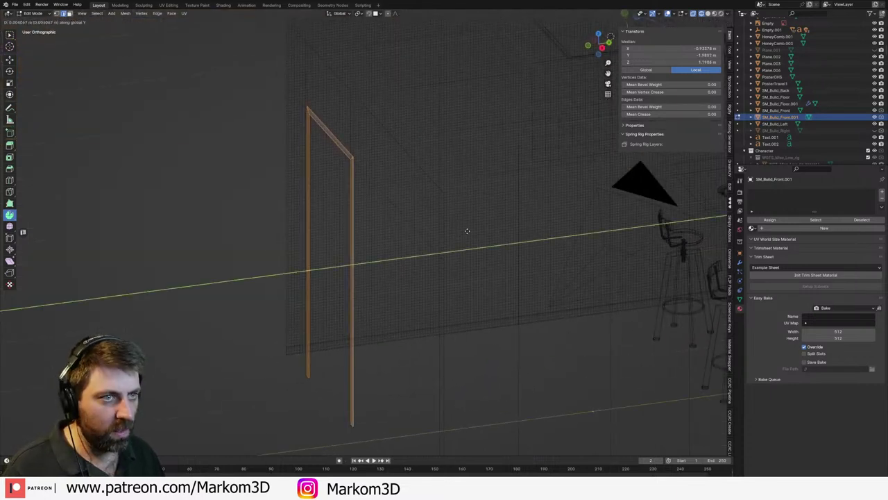
left_click(477, 230)
right_click(481, 229)
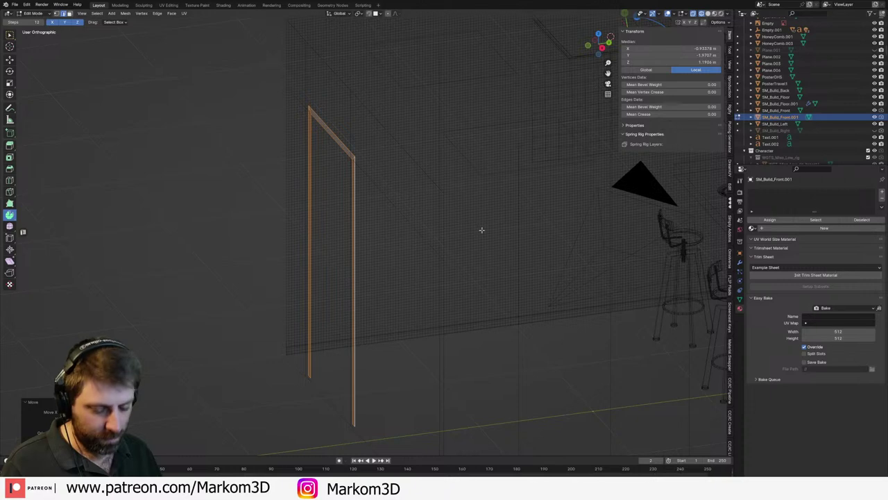
- Extrude the door frame about 0.06 m along the Y axis and return to Object Mode in solid shading
key("e")
left_click(411, 231)
key("z")
left_click(448, 229)
scroll(448, 230, "down", 3)
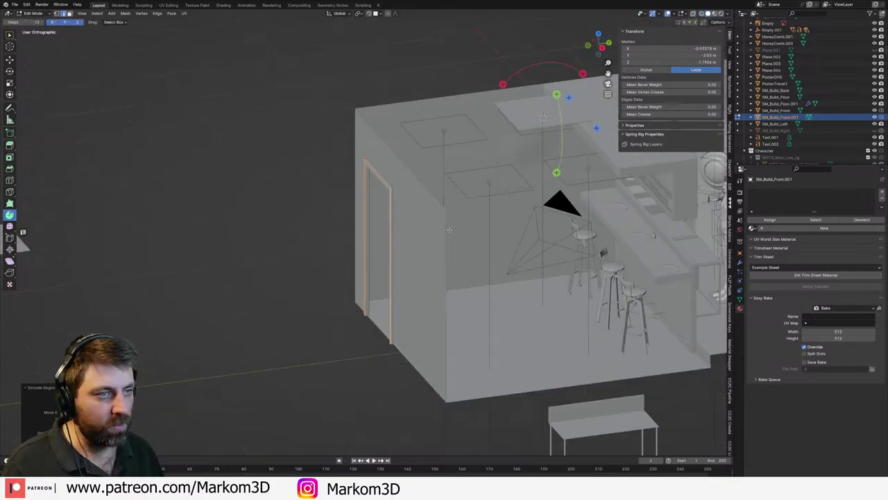
scroll(449, 230, "down", 1)
middle_click_drag(449, 230, 358, 228)
key("Tab")
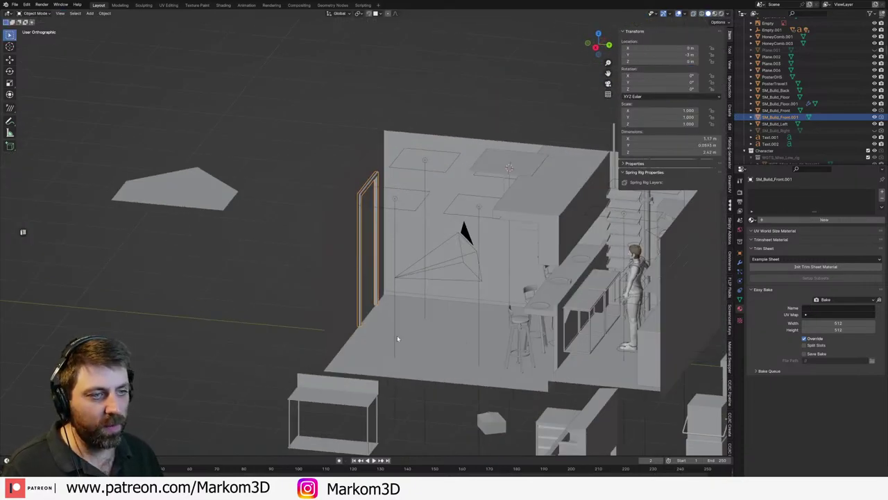
- Extrude the floor's front edge about 1.94 m along the global Y axis, outward past the doorway wall
left_click(398, 338)
middle_click_drag(398, 338, 425, 339)
key("Tab")
key("2")
key("alt+a")
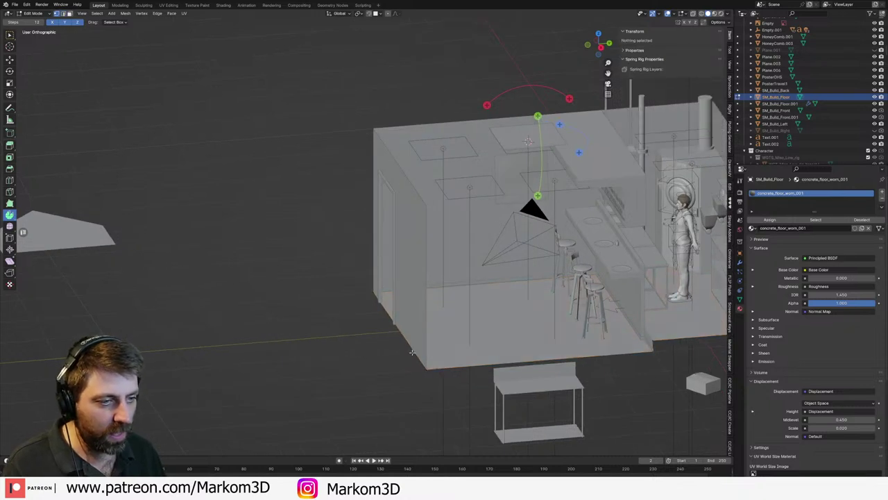
key("2")
left_click(412, 353)
key("e")
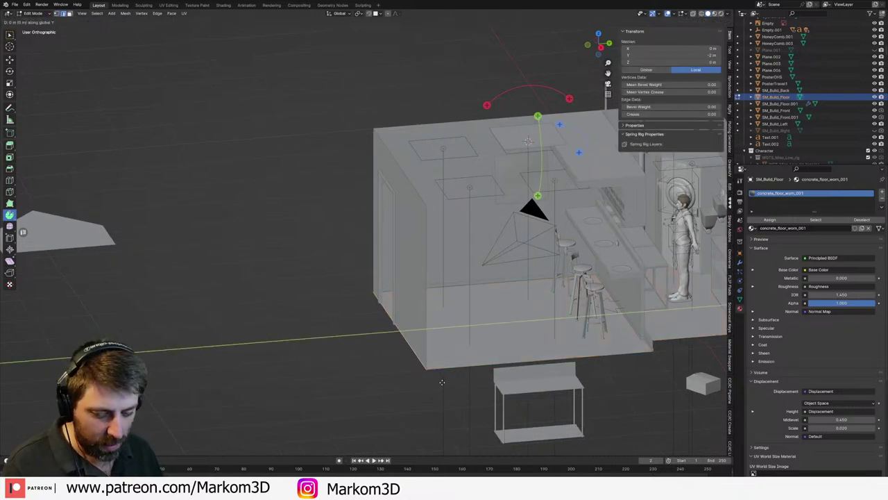
left_click(355, 370)
- Separate the new floor face outside the doorway into its own object and return to Object Mode
left_click(356, 346)
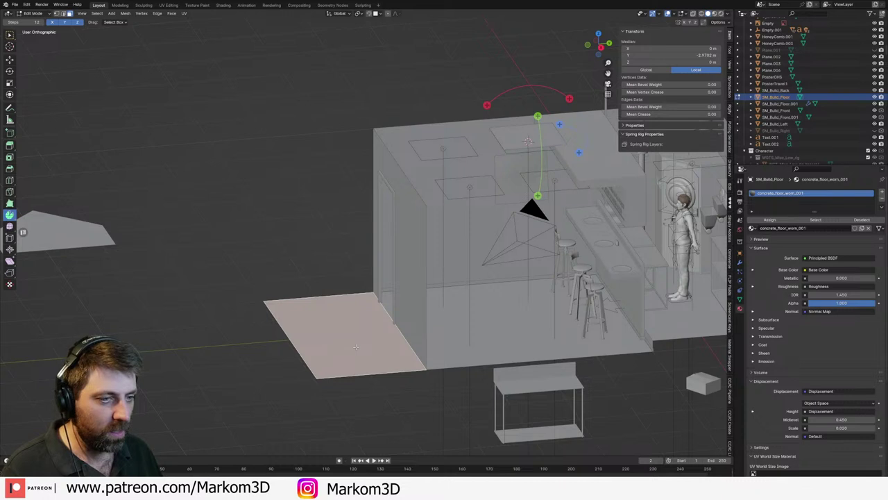
key("p")
left_click(356, 347)
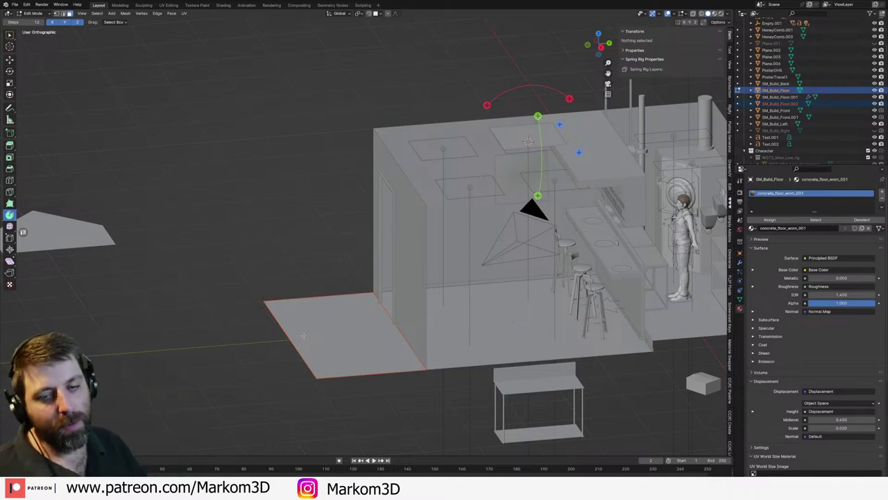
middle_click_drag(376, 353, 425, 347)
scroll(425, 333, "up", 4)
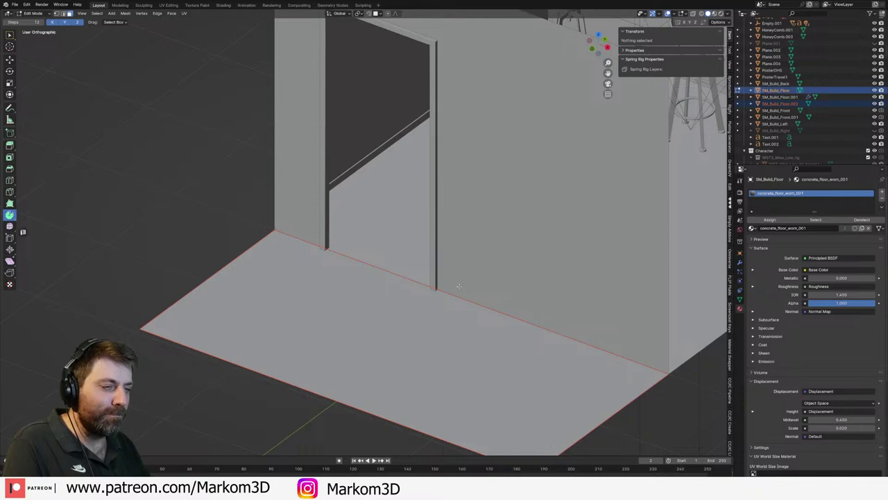
scroll(535, 281, "down", 4)
key("Tab")
middle_click_drag(536, 281, 442, 285)
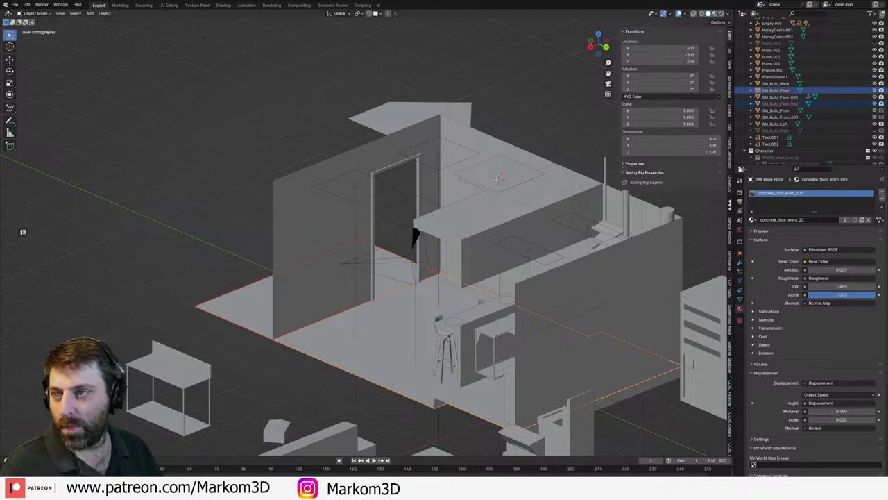
- Switch to the browser, review the search results for The Girl from Tomorrow and the related show Ocean Girl, and return to Blender
left_click_drag(0, 232, 470, 159)
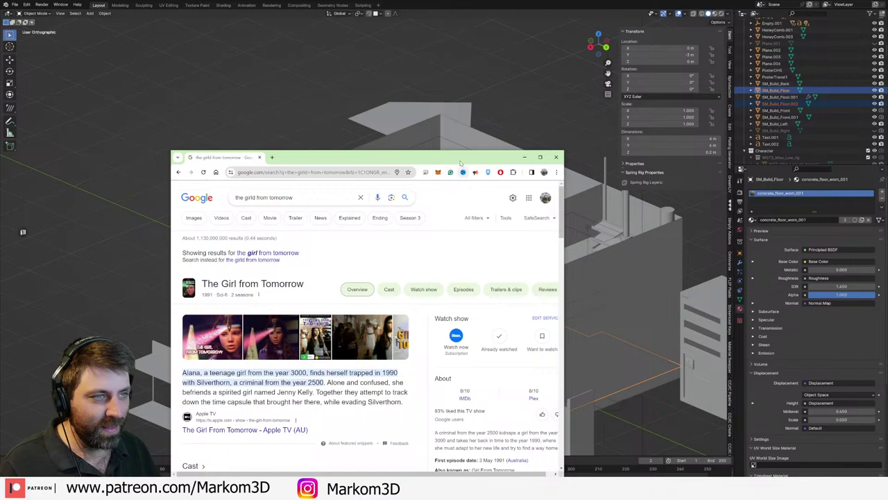
double_click(460, 162)
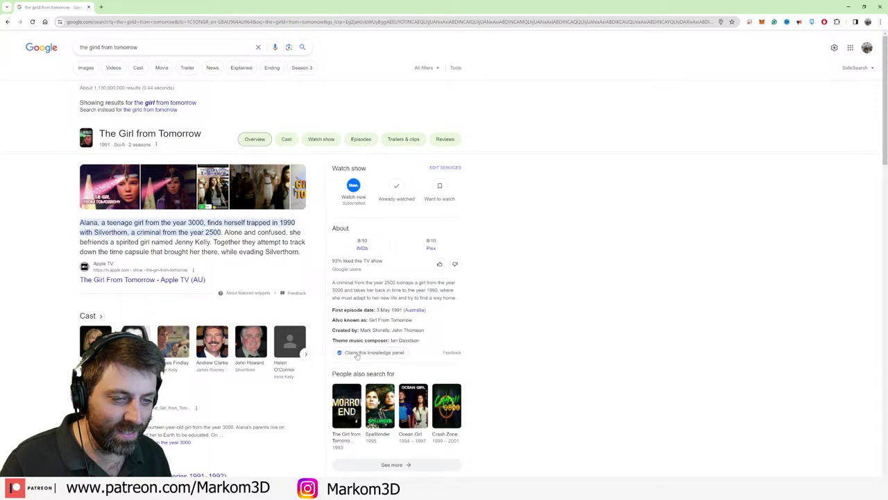
left_click(306, 354)
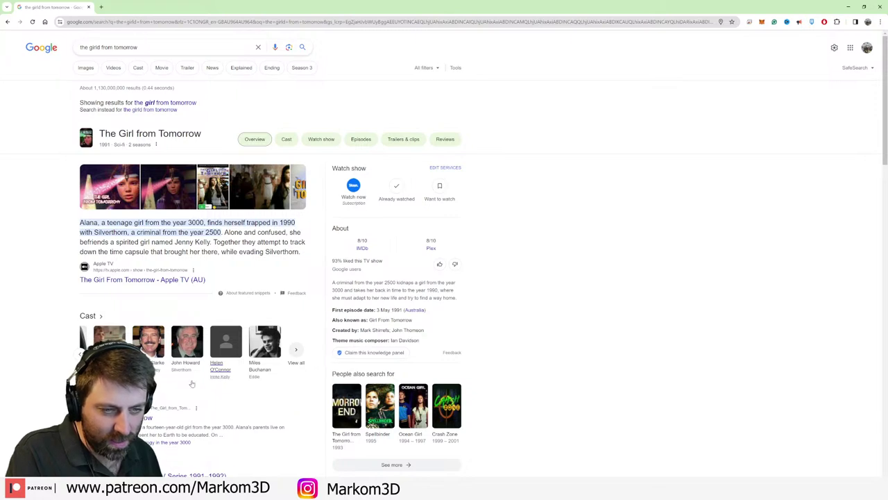
left_click(80, 354)
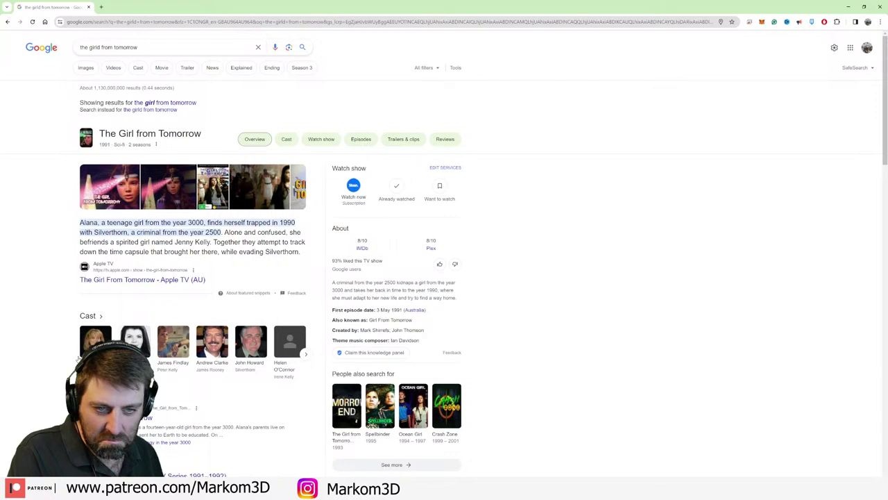
scroll(309, 386, "down", 3)
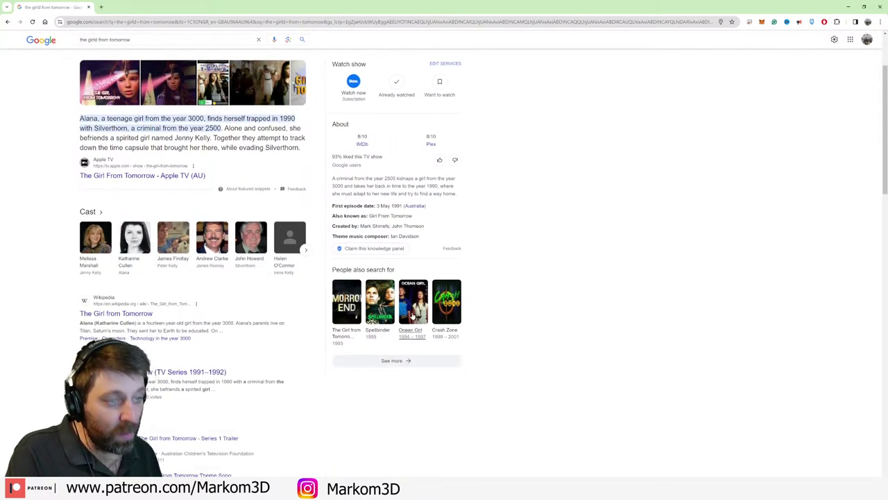
left_click(415, 309)
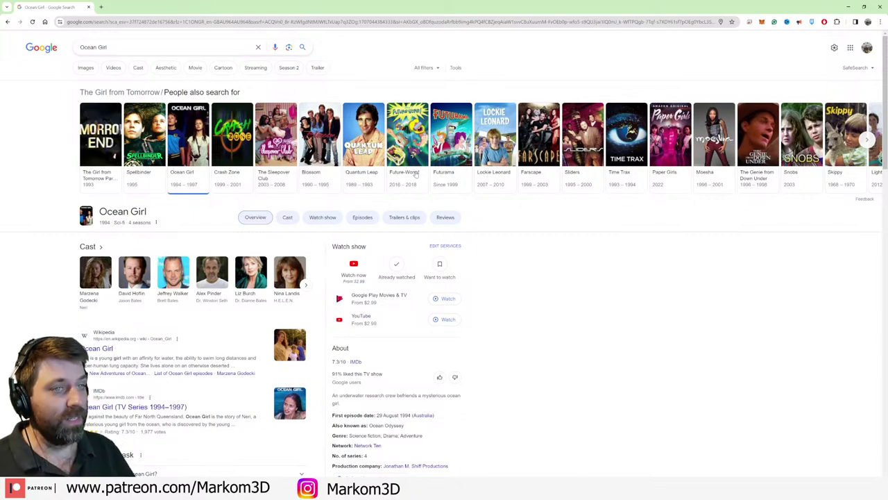
left_click(847, 9)
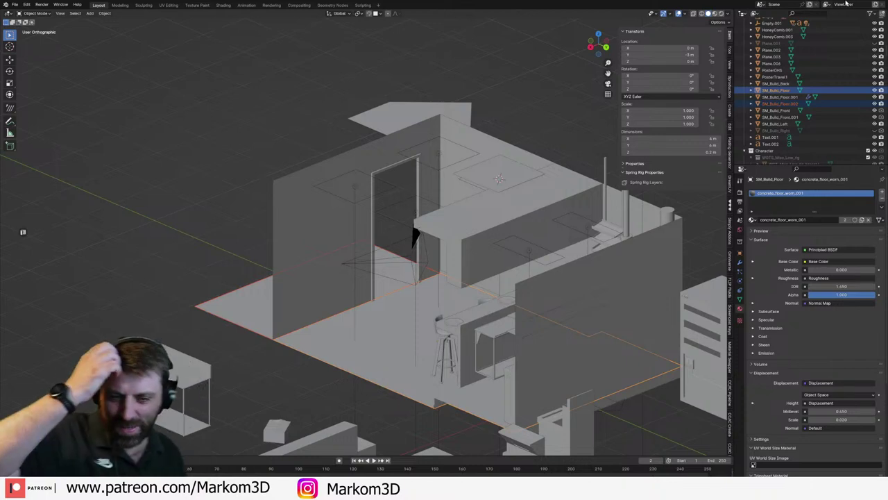
- Examine the doorway from outside, where the door frame meets the floor
middle_click_drag(375, 276, 463, 271)
scroll(370, 271, "up", 1)
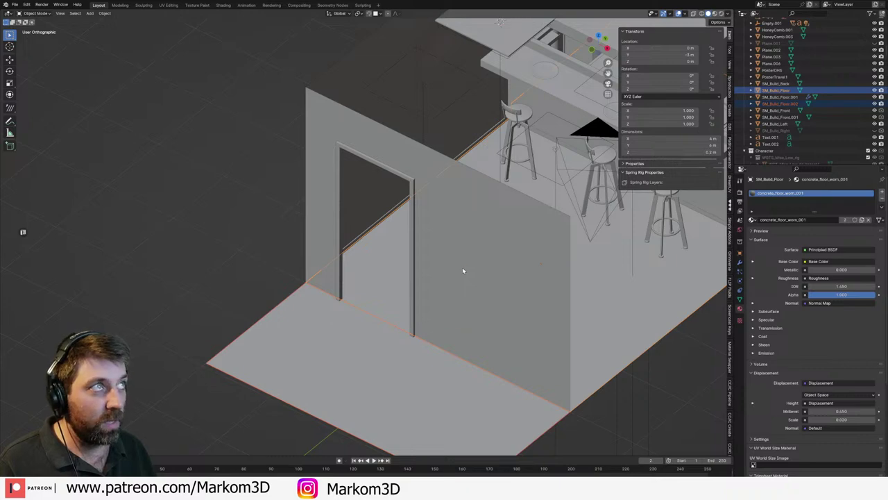
middle_click_drag(463, 270, 504, 276)
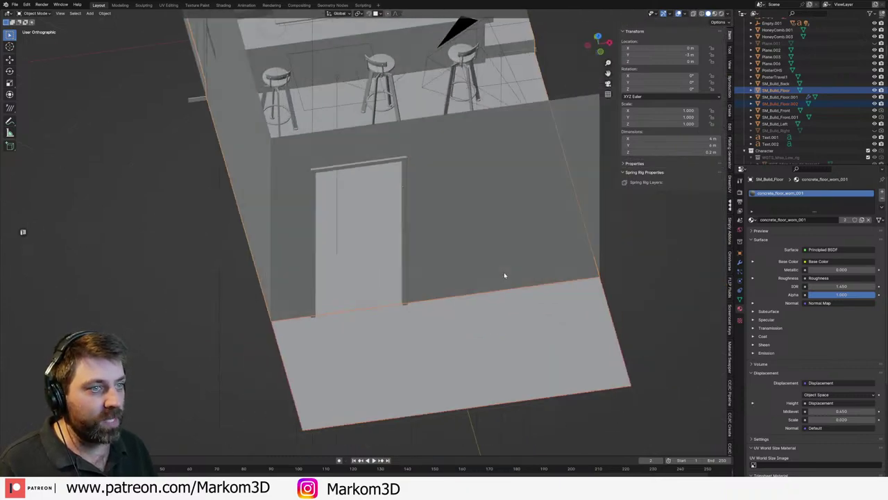
scroll(401, 312, "up", 4)
key("Tab")
middle_click_drag(337, 319, 243, 295)
scroll(264, 299, "up", 1)
key("Tab")
- Select the door frame, switch the viewport to wireframe and open its mesh for editing
left_click(299, 228)
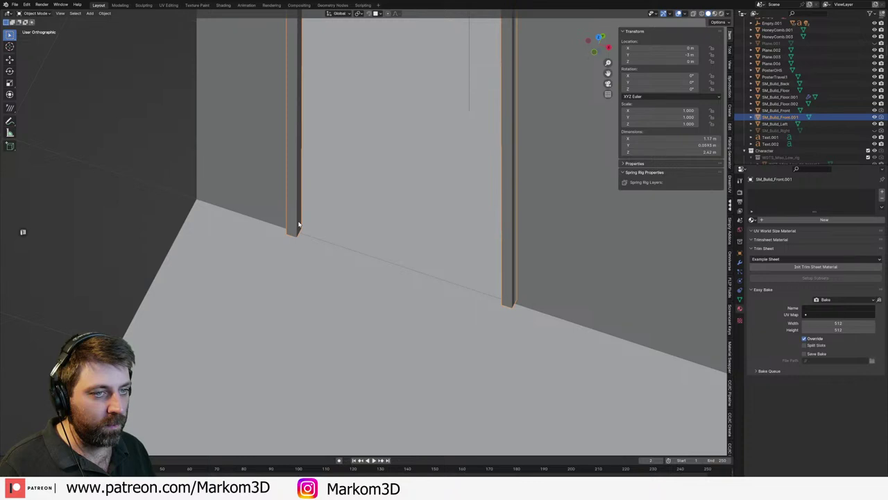
key("z")
left_click(276, 203)
key("Tab")
scroll(288, 202, "down", 2)
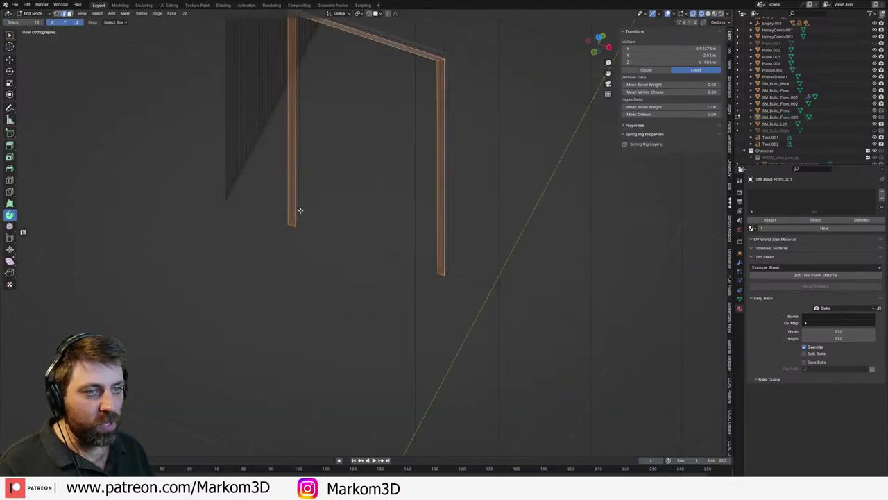
- Open the front wall's mesh for editing and select the edge loop around the doorway opening
key("Tab")
left_click(282, 217)
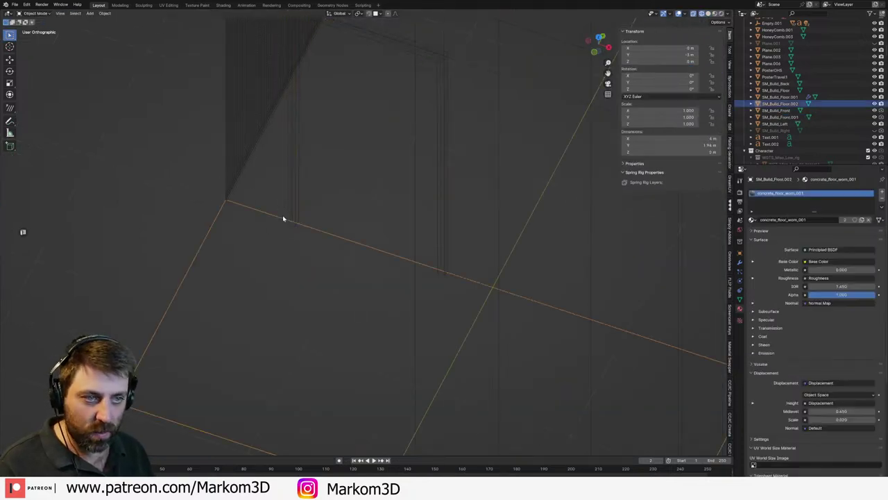
scroll(534, 254, "down", 3)
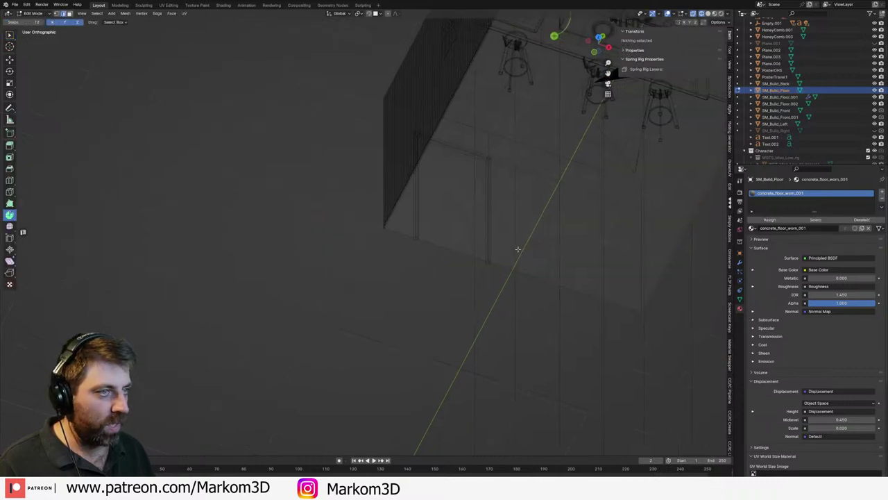
left_click(589, 184)
key("Tab")
scroll(477, 195, "up", 6)
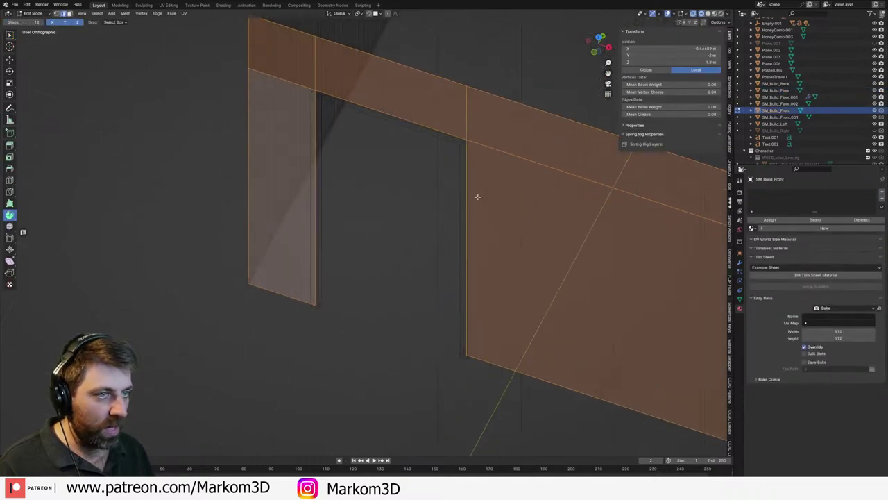
key("alt+a")
left_click(252, 198, "alt")
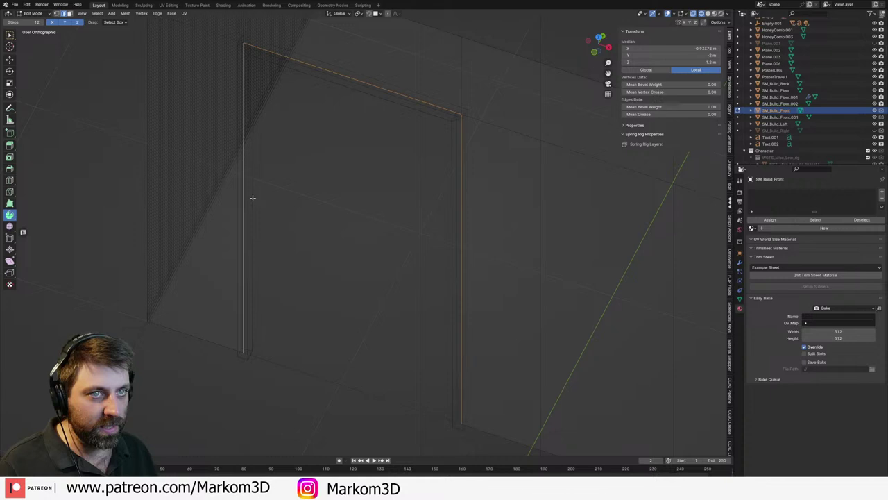
scroll(404, 341, "down", 2)
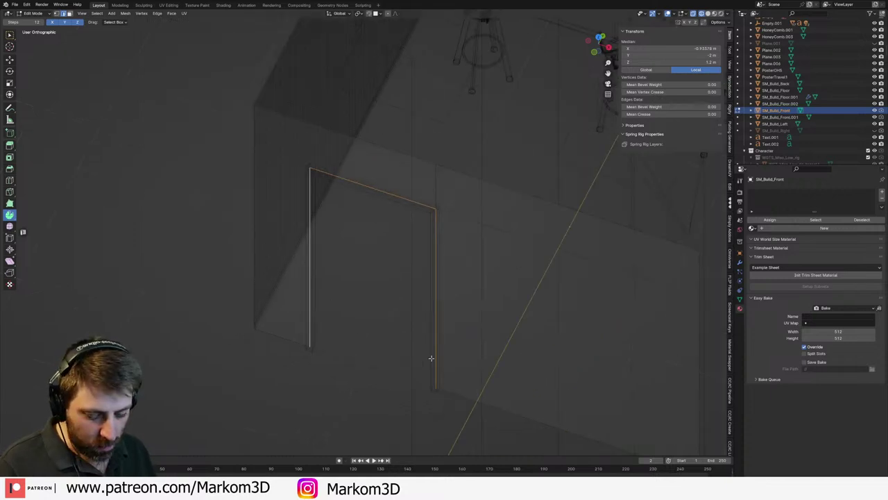
- Fill the doorway opening with a face, separate it into its own object and return to Object Mode
key("f")
key("p")
left_click(420, 358)
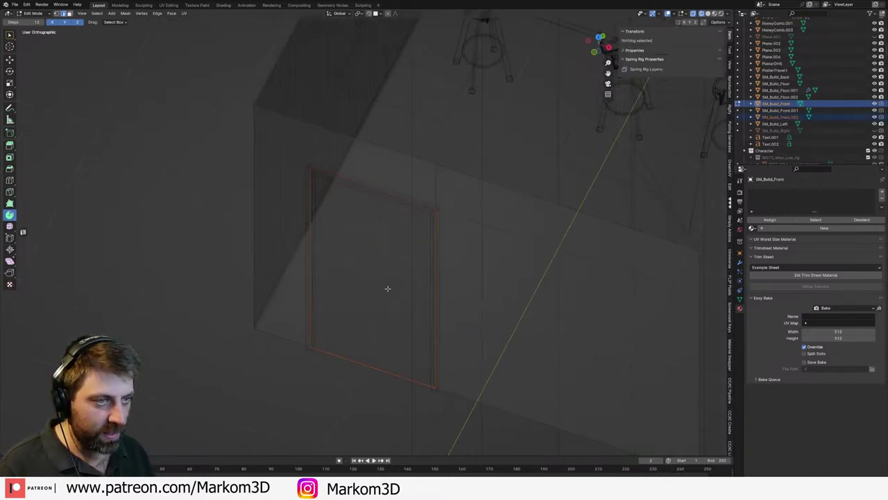
key("Tab")
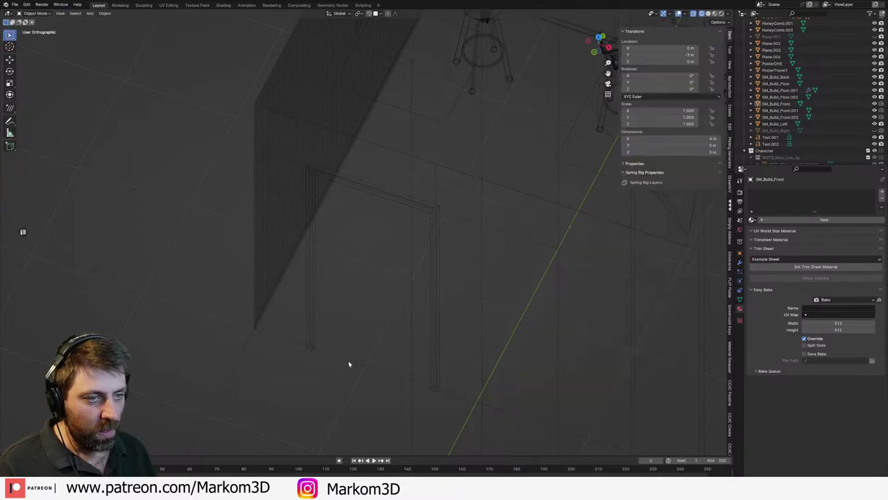
- Open the door panel's mesh for editing and scale it slightly narrower along X to clear the frame
left_click(351, 362)
key("Tab")
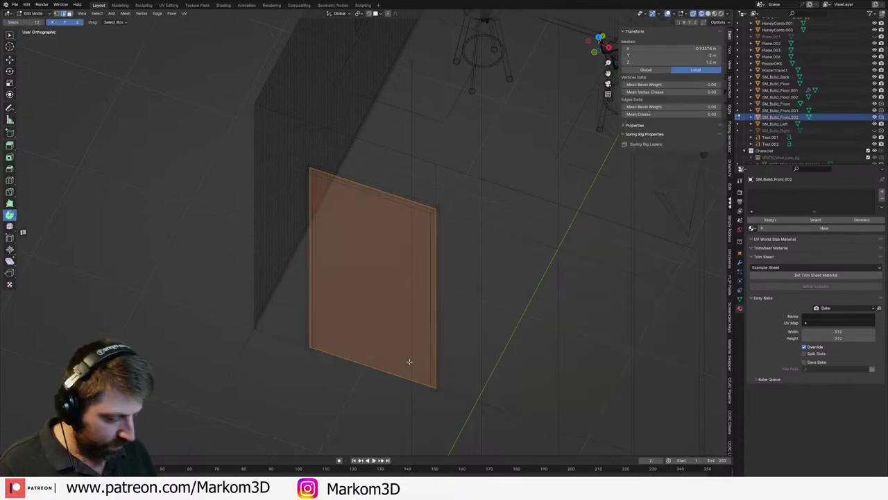
key("KP_1")
key("KP_Decimal")
scroll(409, 361, "up", 3)
key("s")
key("x")
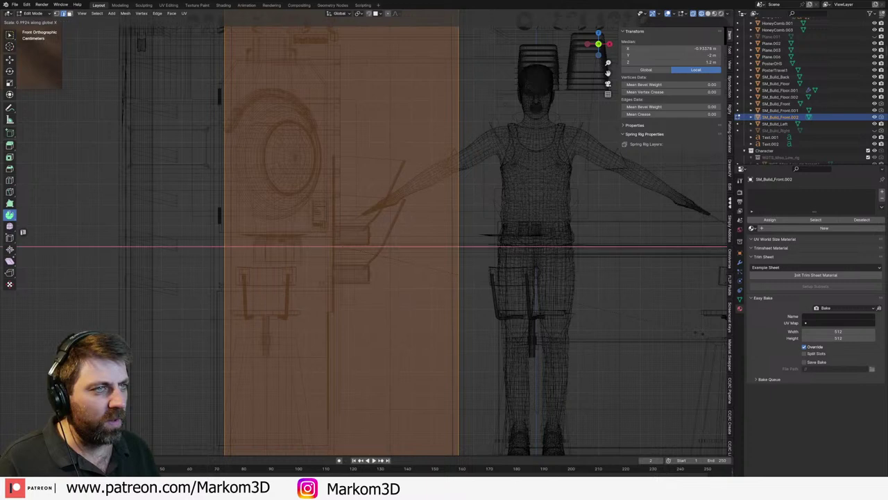
left_click(468, 285)
- Lower the door panel's top edge along Z to a height of about 2.37 m
middle_click_drag(467, 286, 493, 357, "shift")
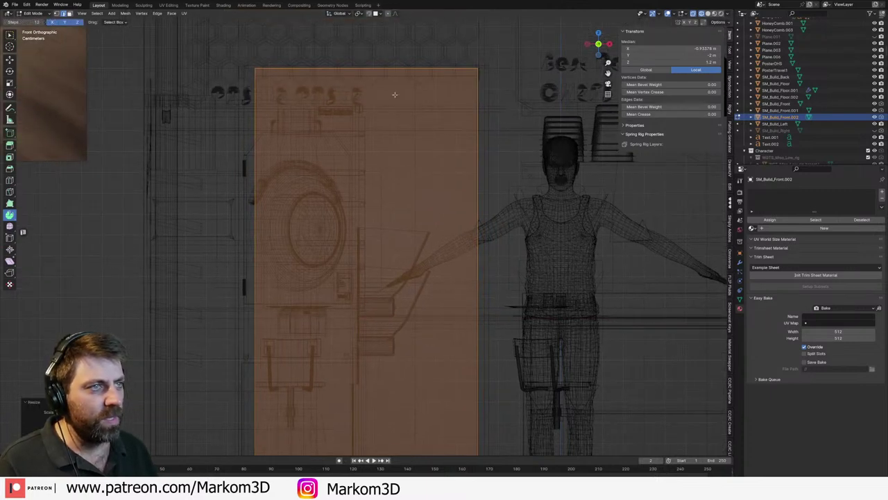
left_click(398, 76)
key("g")
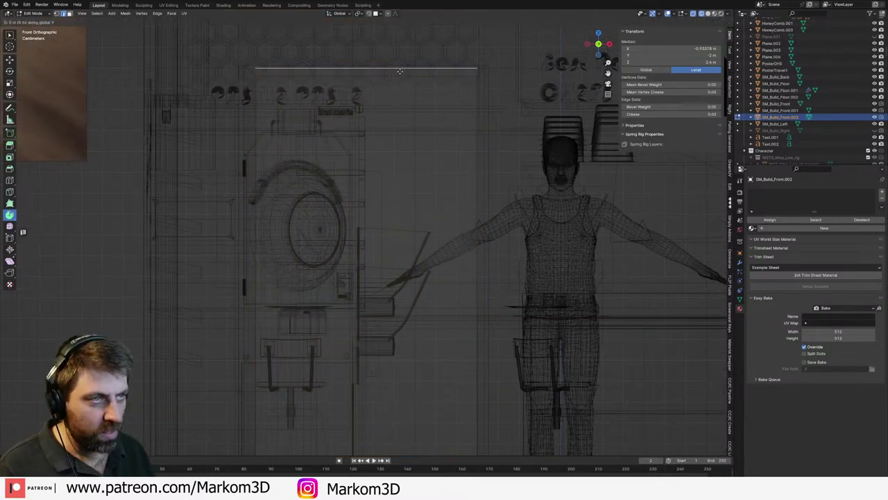
key("z")
left_click(389, 143)
- Switch to solid shading and extrude the whole door face to give the panel a thickness of about 2 cm
scroll(452, 182, "down", 3)
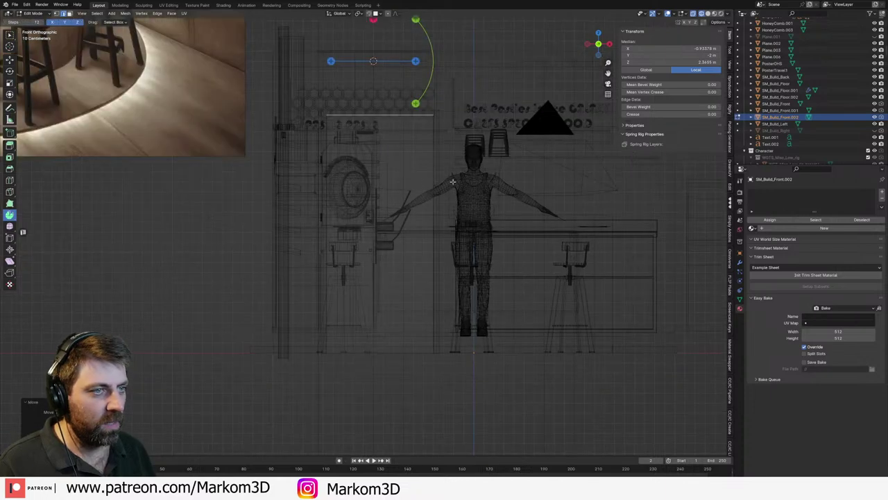
key("z")
left_click(494, 183)
mouse_move(495, 184)
middle_mouse_down()
mouse_move(453, 225)
mouse_move(368, 237)
mouse_move(380, 236)
middle_mouse_up()
key("a")
scroll(454, 225, "down", 2)
scroll(454, 225, "up", 2)
key("e")
left_click(439, 238)
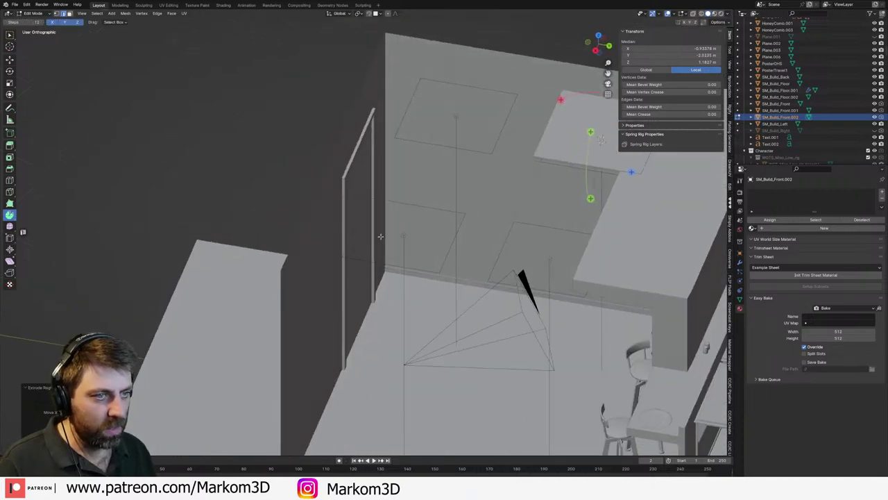
- Move the door panel about 0.03 m outward along Y, in front of the frame
key("KP_7")
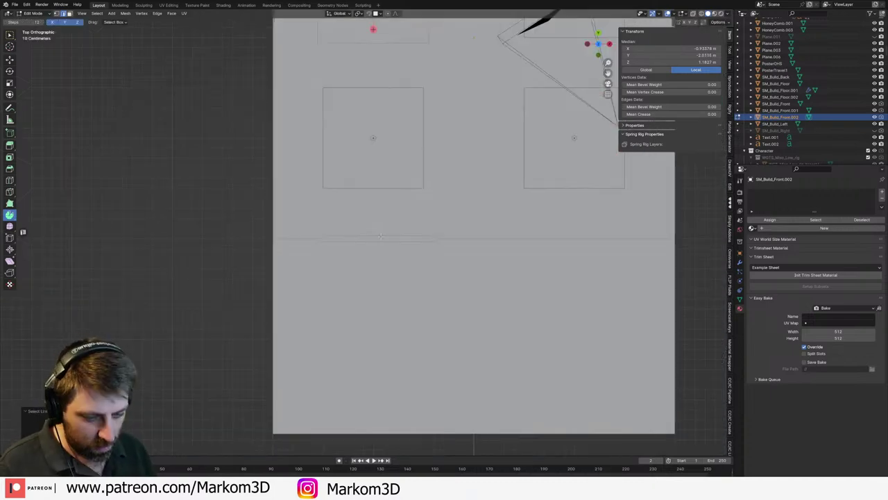
key("g")
key("y")
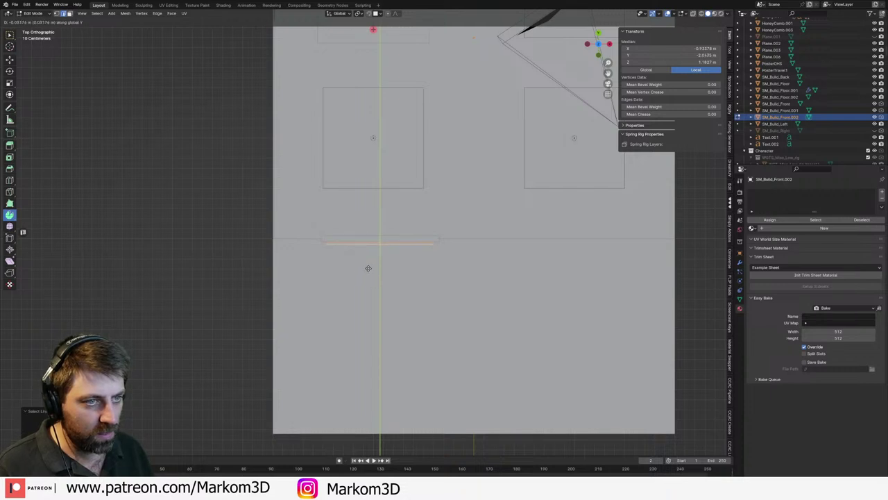
left_click(367, 268)
scroll(368, 267, "up", 3)
- Snap the 3D cursor to the door's narrow side face and add a small scaled-down cylinder there as a hinge
middle_click_drag(368, 268, 310, 241)
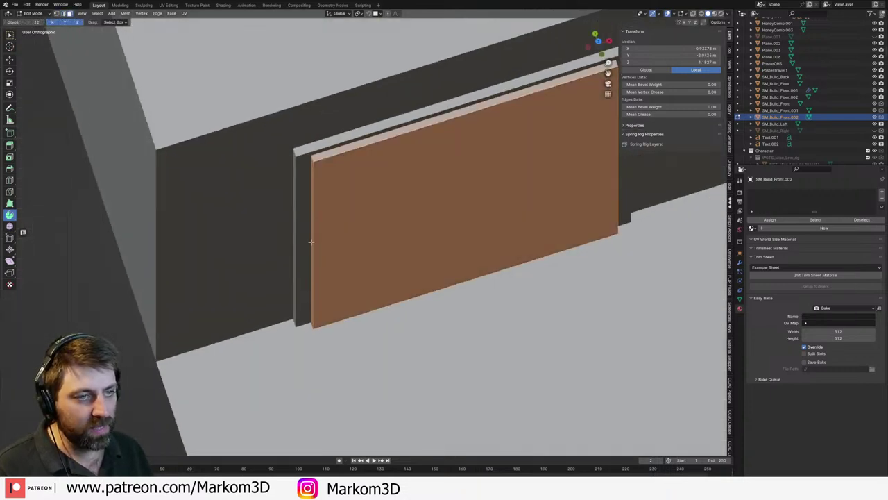
left_click(310, 241)
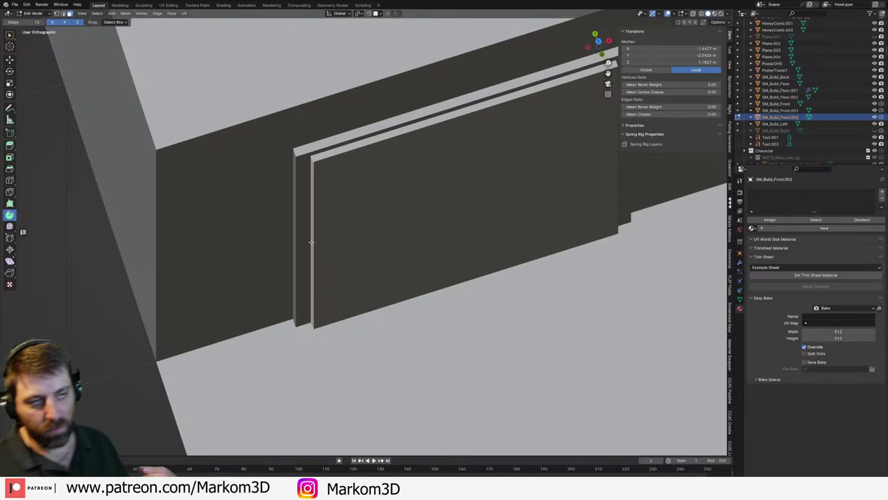
key("shift+s")
left_click(303, 283)
key("shift+a")
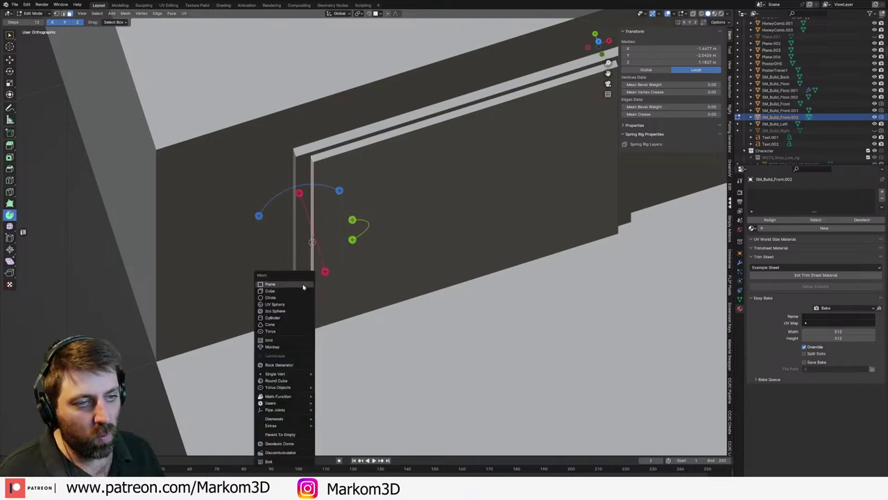
left_click(289, 319)
key("s")
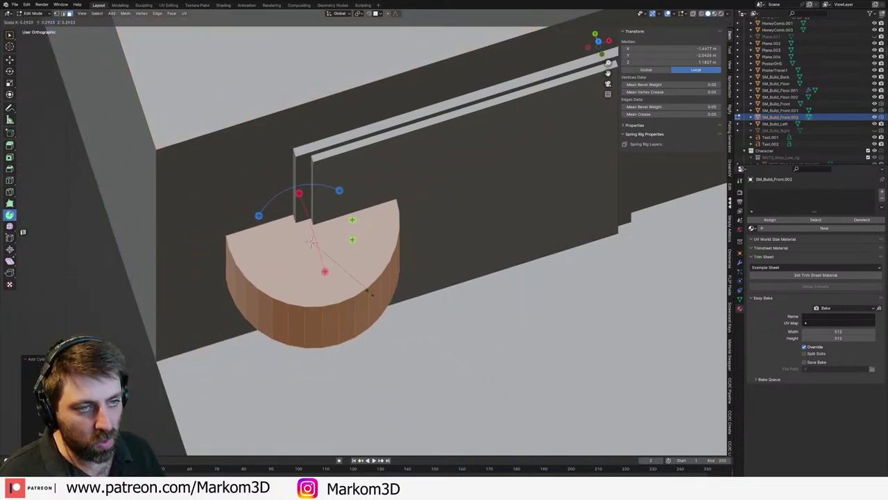
left_click(334, 254)
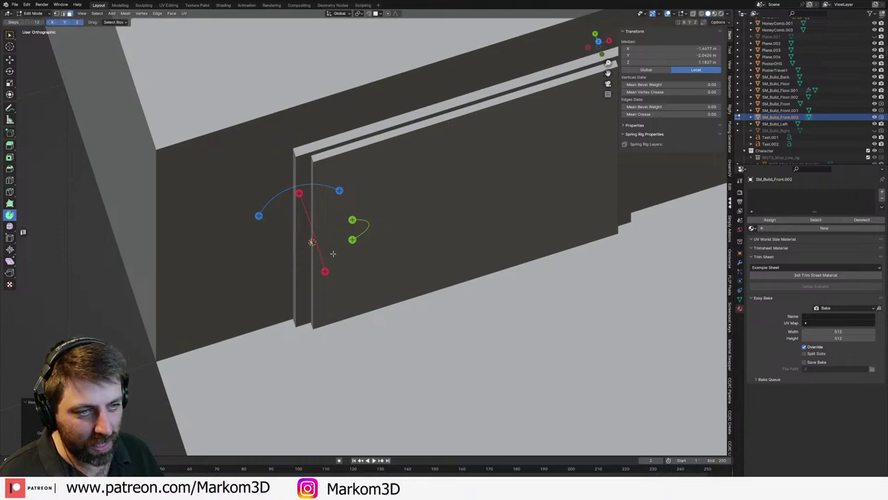
- Stretch the hinge cylinder along Z and raise it about 0.92 m to near the door's top
key("s")
key("z")
left_click(298, 30)
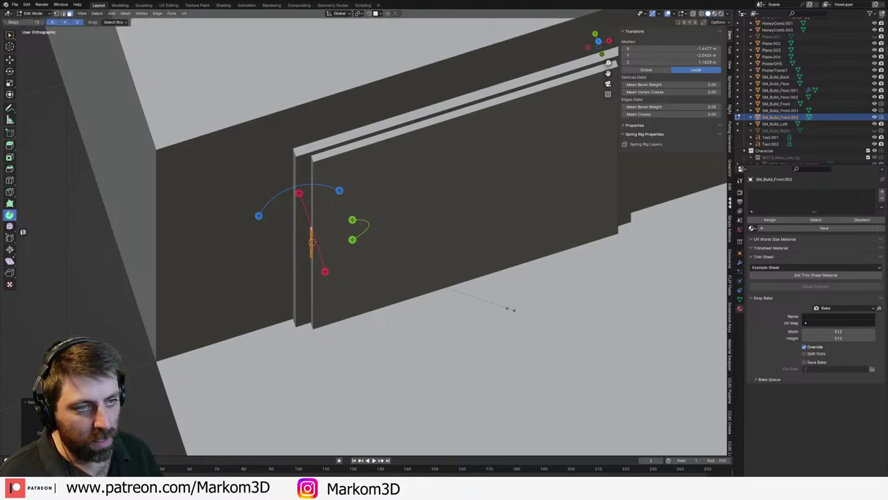
key("z")
left_click(400, 286)
key("g")
key("z")
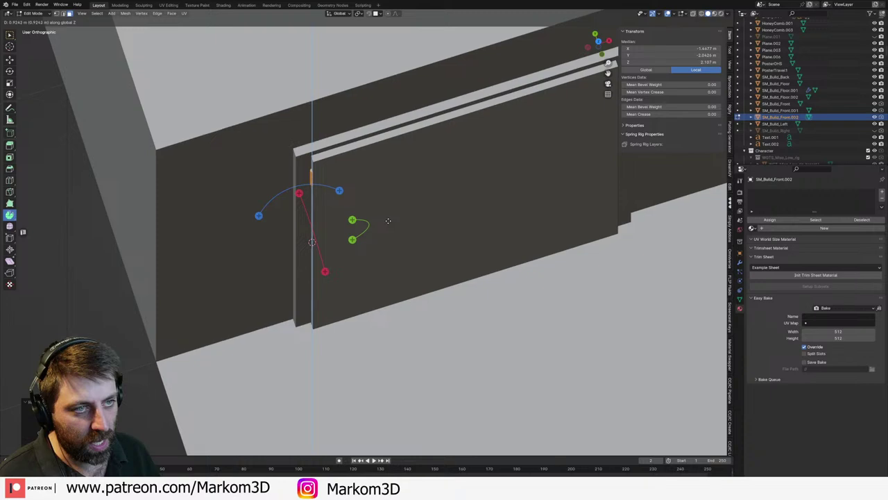
left_click(388, 220)
- Thicken the hinge cylinder about 1.35 times without changing its height and shift it about 0.01 m along X past the door edge
middle_click_drag(387, 220, 352, 160)
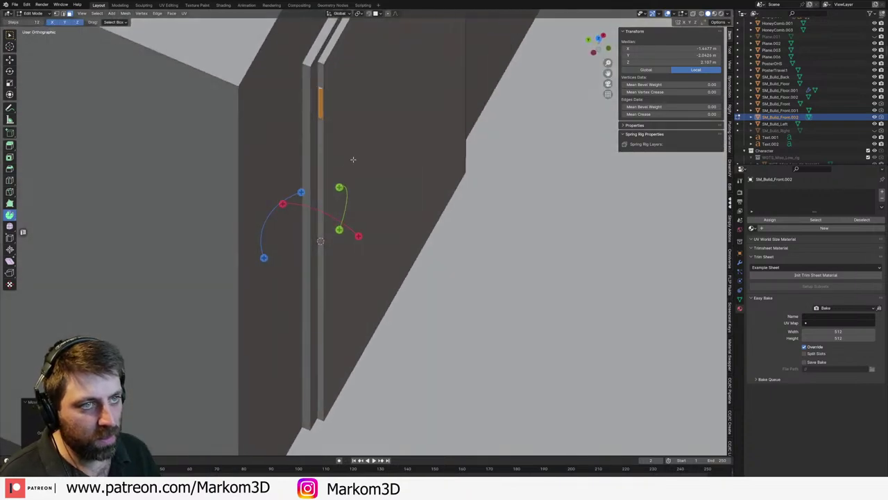
key("s")
key("shift+z")
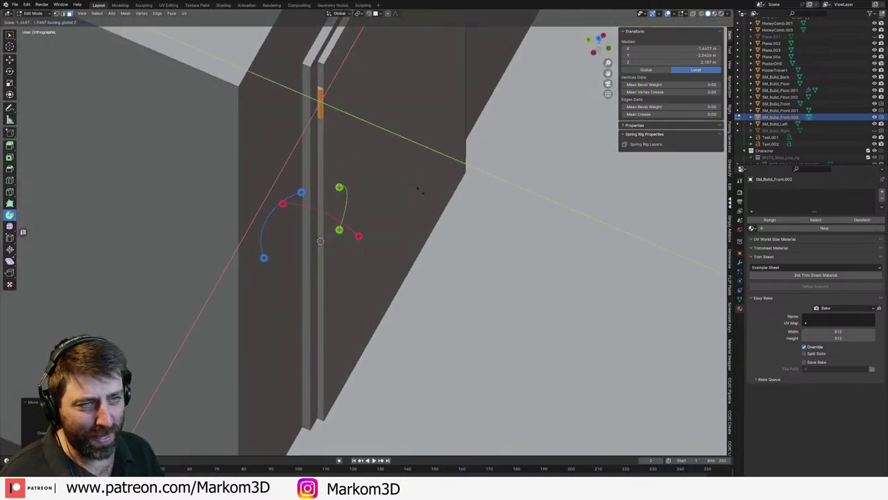
left_click(417, 189)
key("KP_7")
key("g")
key("y")
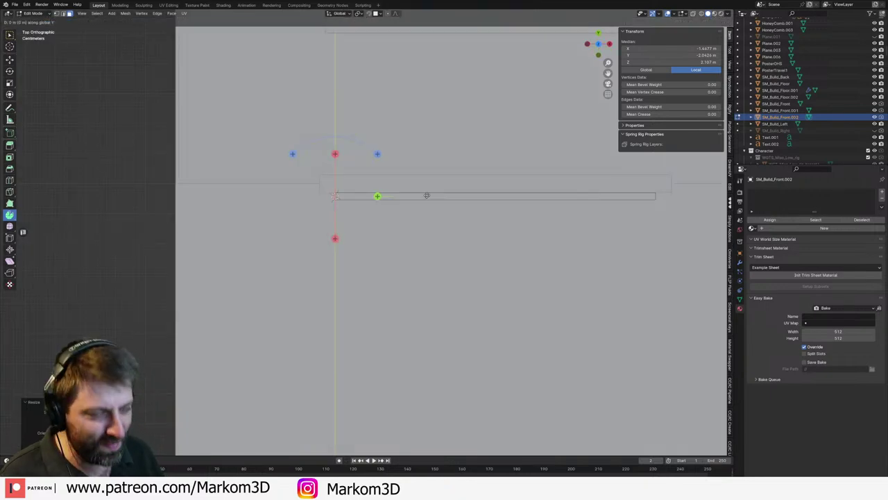
key("x")
left_click(392, 190)
key("z")
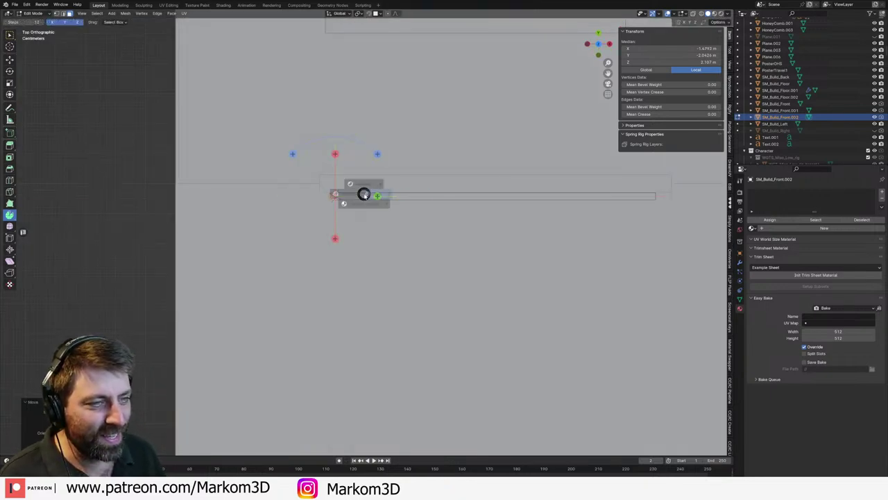
left_click(378, 197)
middle_click_drag(382, 196, 448, 125)
- Duplicate the hinge about 1.91 m down along Z to the door's lower end and return to Object Mode
key("shift+s")
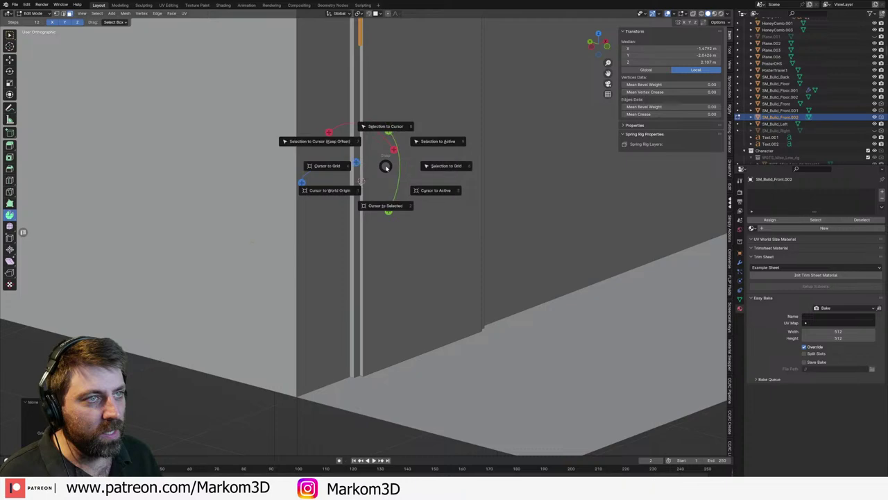
key("Escape")
key("shift+d")
key("z")
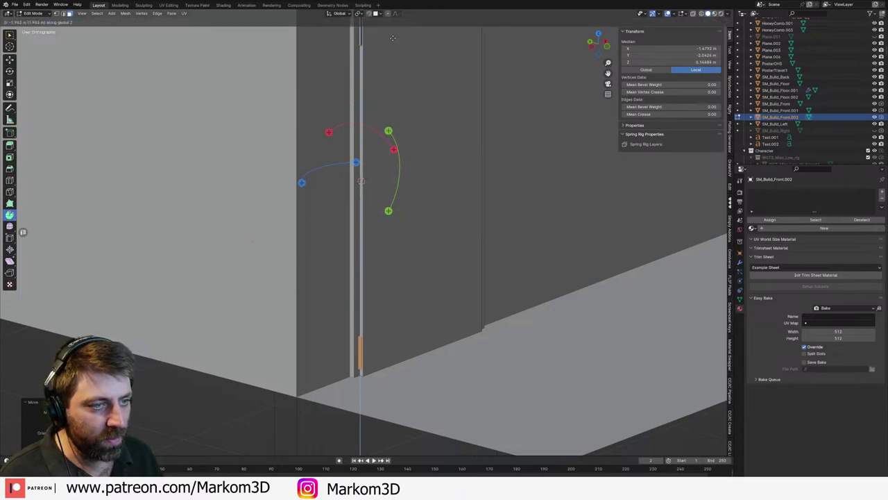
left_click(393, 33)
key("Tab")
- Place the 3D cursor on the lower hinge and set the door's origin to the 3D cursor
scroll(455, 243, "down", 9)
middle_click_drag(456, 236, 429, 261)
scroll(427, 261, "up", 5)
key("Tab")
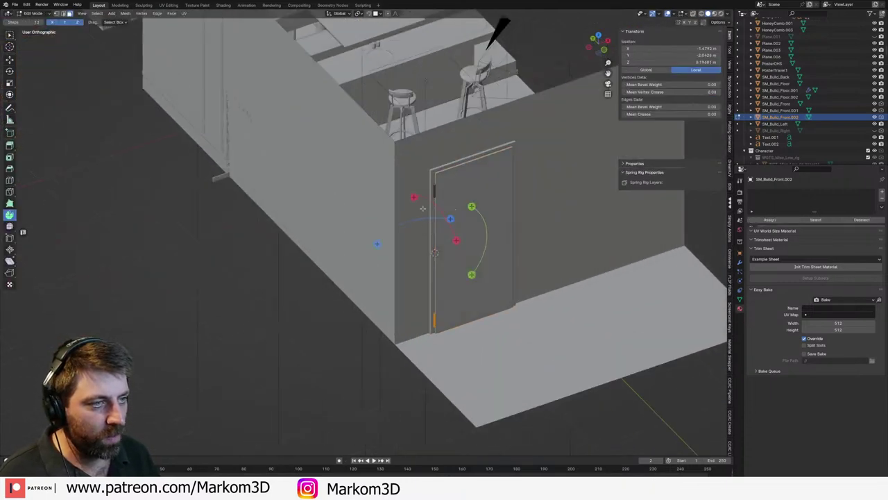
key("Tab")
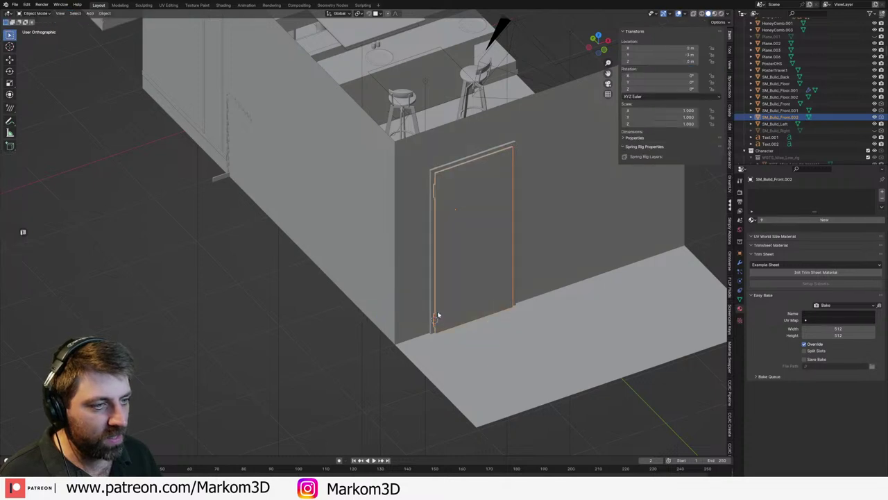
right_click(435, 311)
mouse_move(432, 339)
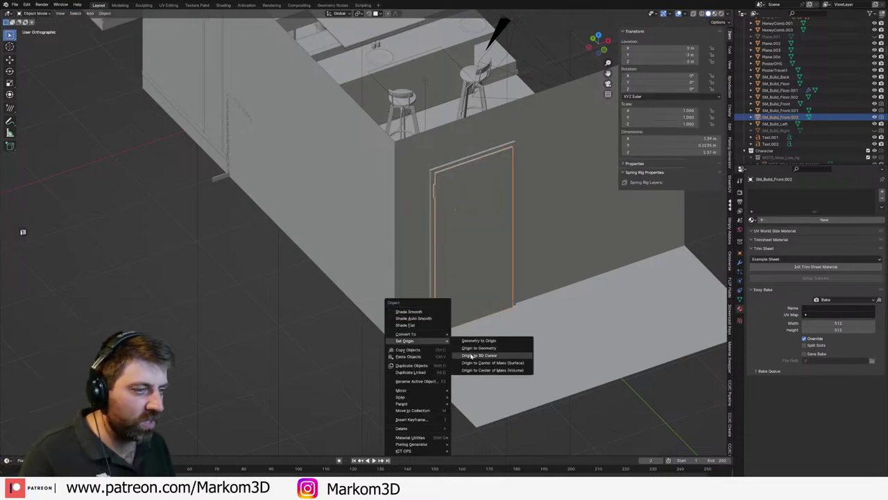
left_click(485, 355)
right_click(437, 201)
mouse_move(440, 199)
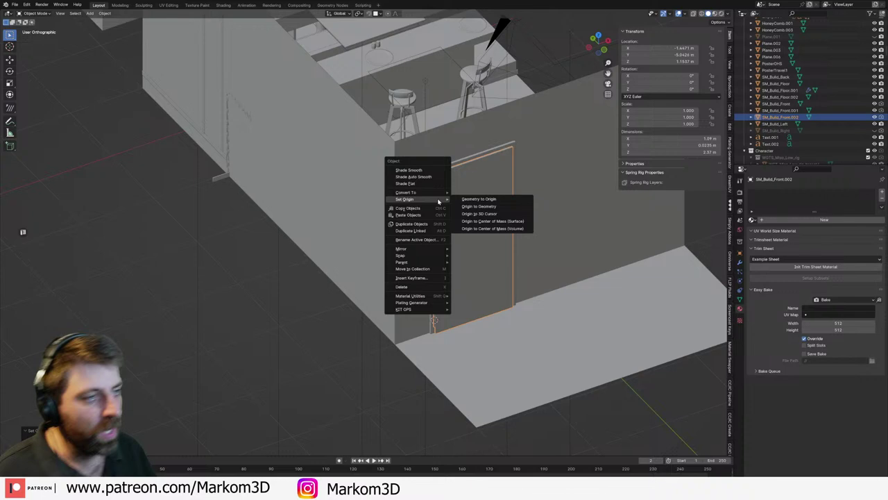
left_click(481, 215)
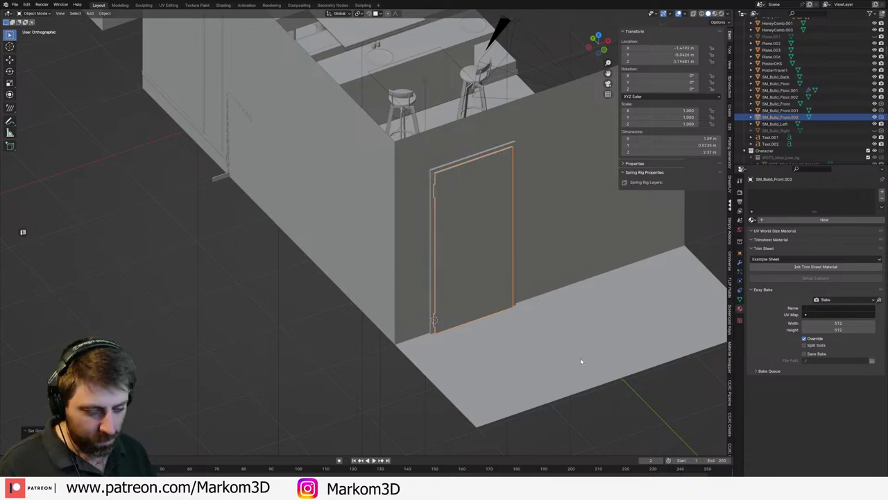
- Swing the door open by rotating it about -24.5° around Z
key("r")
key("z")
left_click(563, 290)
- Add an area light and position it outside the front wall, about 2.7 m above the entrance floor
middle_click_drag(563, 289, 523, 299)
scroll(486, 278, "down", 5)
key("shift+a")
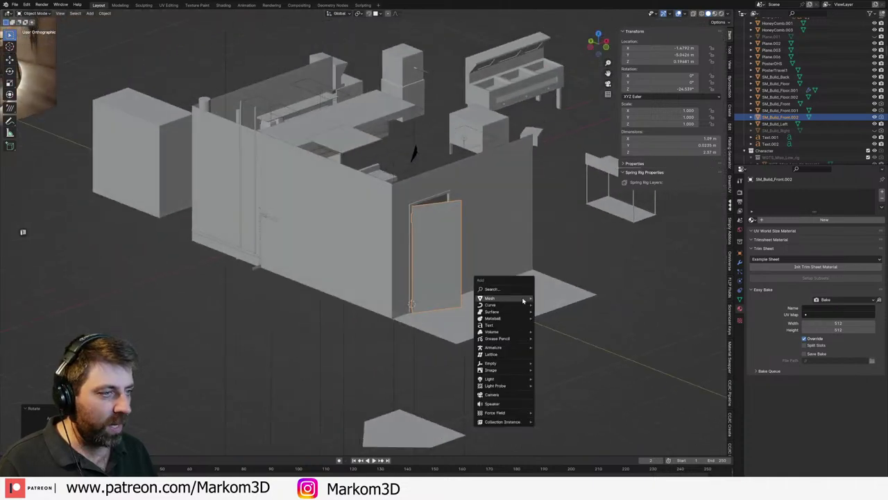
mouse_move(506, 385)
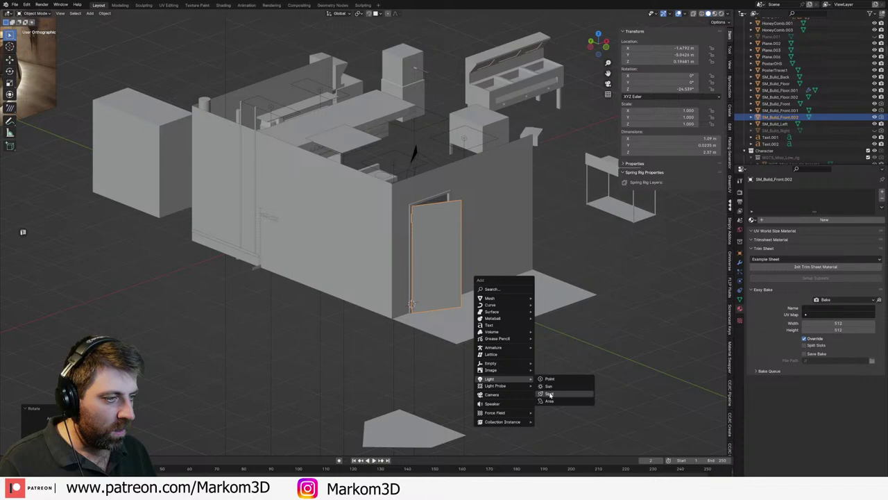
left_click(549, 401)
key("g")
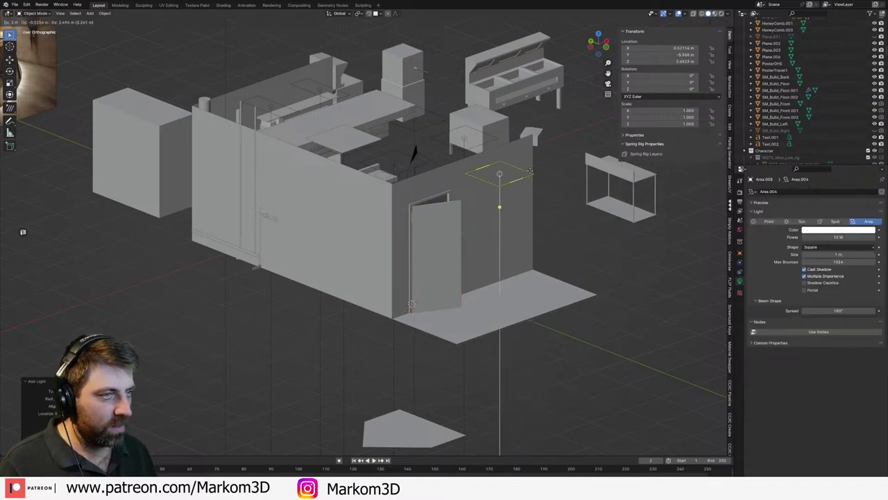
left_click(531, 171)
middle_click_drag(522, 194, 502, 204)
key("g")
key("z")
right_click(465, 169)
- Set the area light's power to 1000 W and its colour to orange
left_click(834, 237)
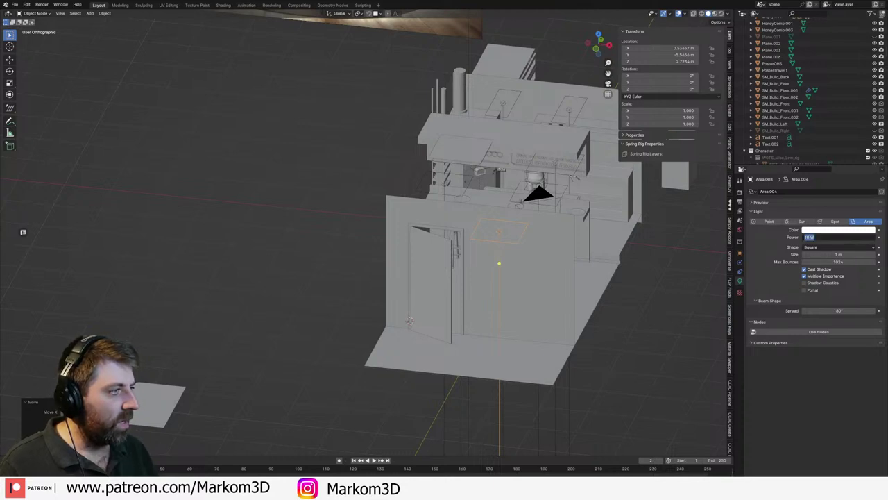
type("1000")
key("Return")
left_click(838, 229)
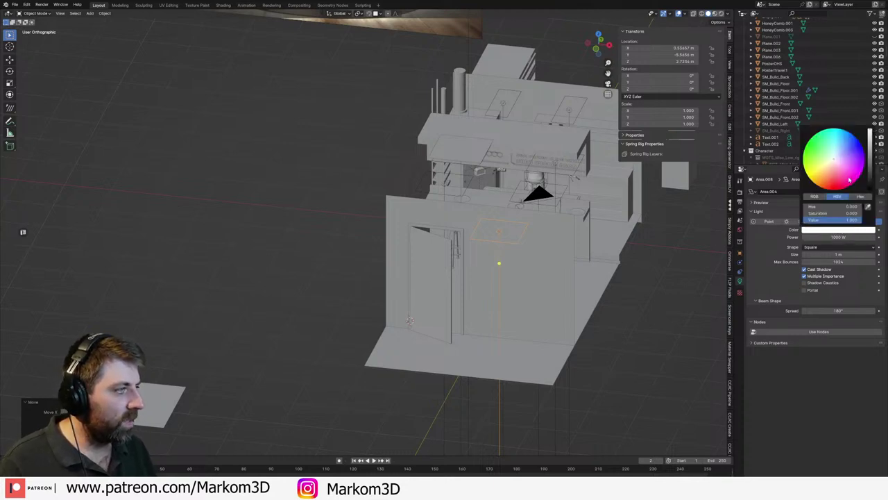
left_click_drag(849, 179, 814, 183)
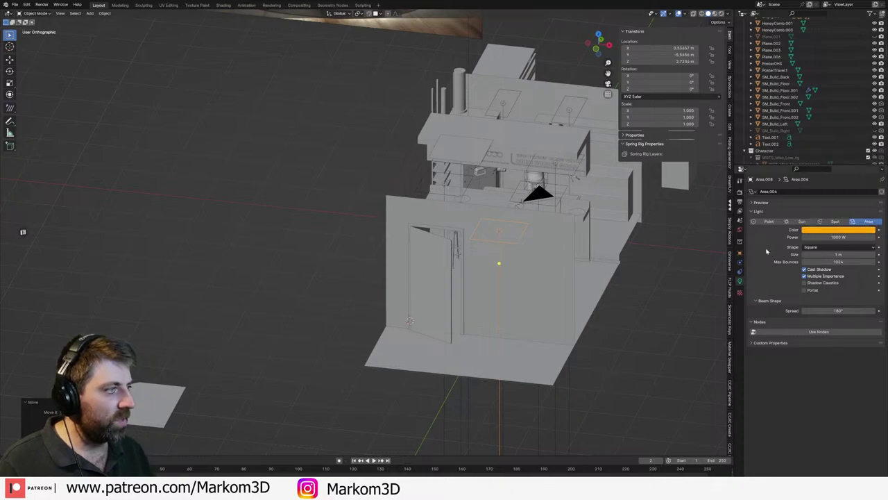
- Switch the viewport to rendered shading, view the lit doorway from inside and select the door frame
left_click(720, 14)
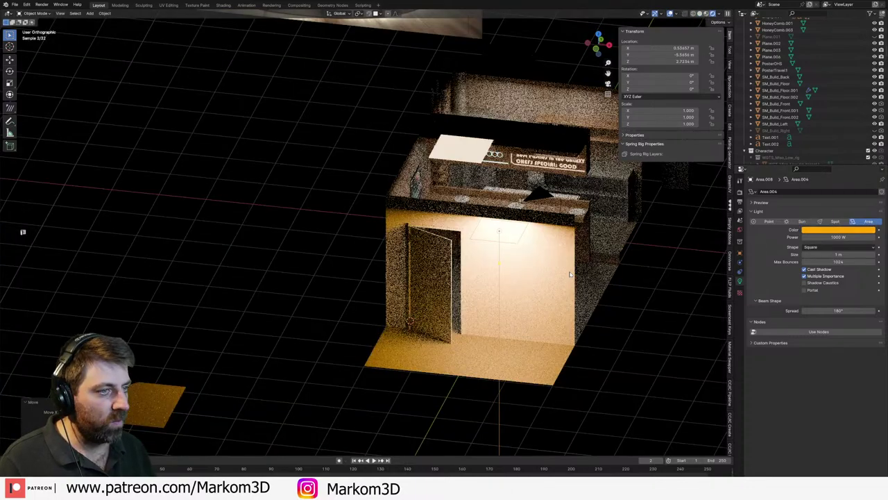
middle_click_drag(570, 274, 348, 302)
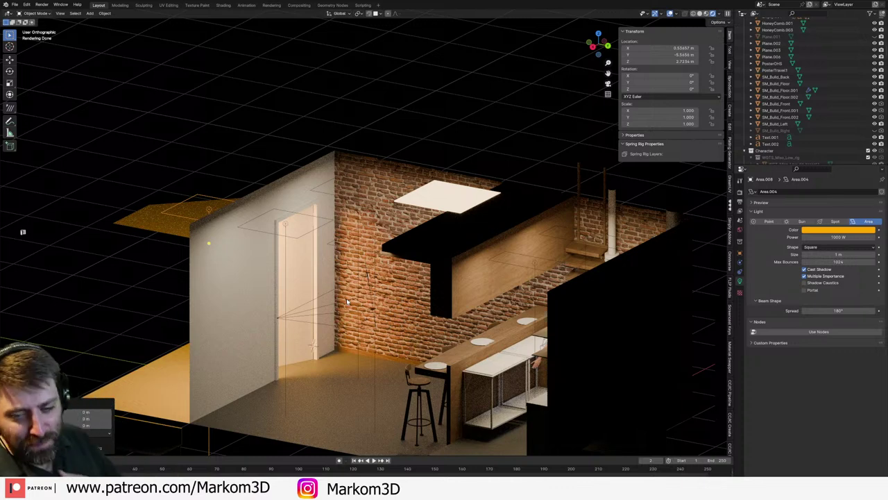
left_click(281, 224)
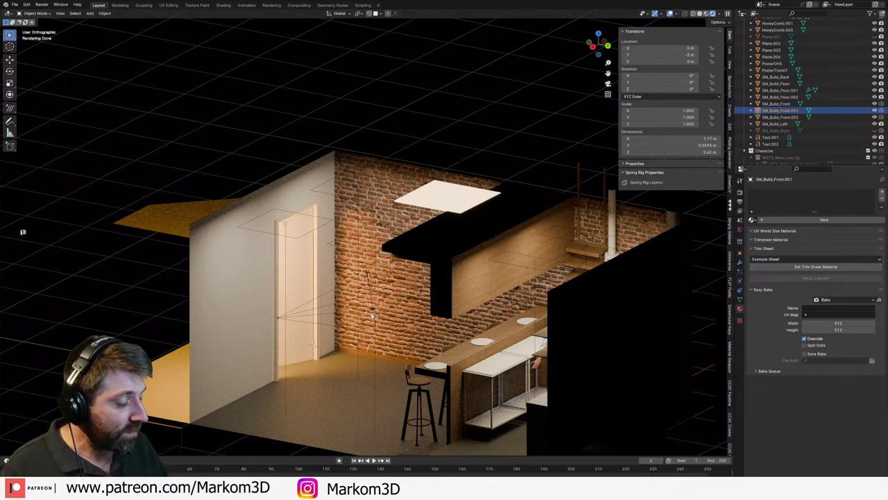
- Assign the existing plywood material to the door frame
key("Tab")
key("u")
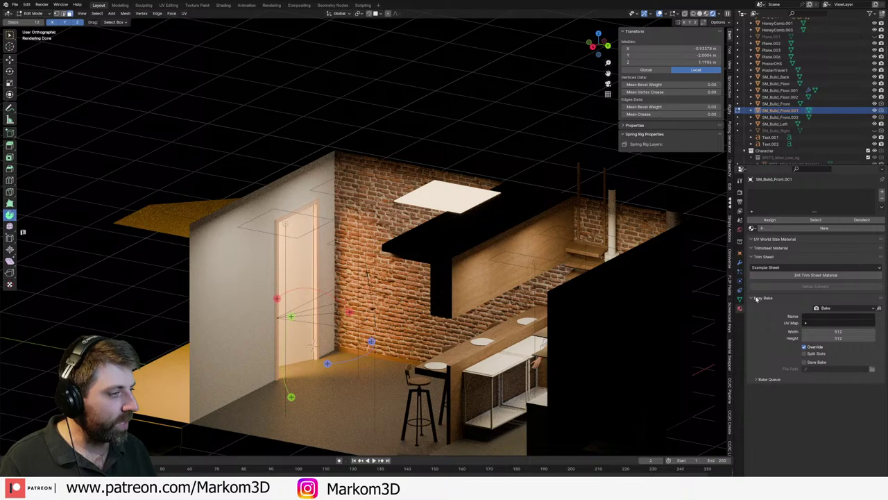
left_click(751, 228)
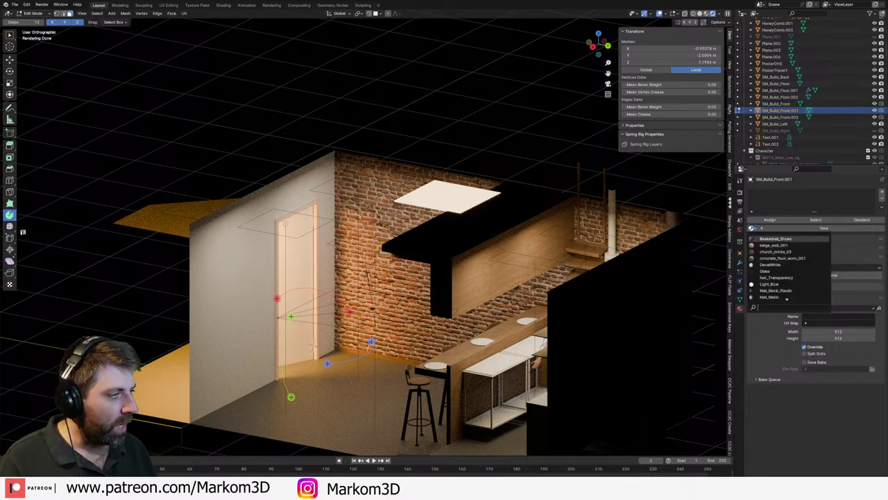
type("plywood")
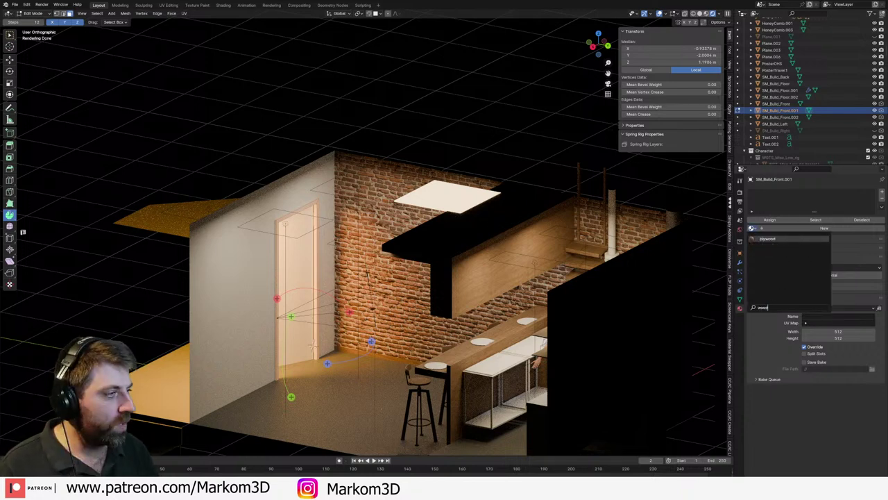
key("Return")
scroll(301, 292, "up", 4)
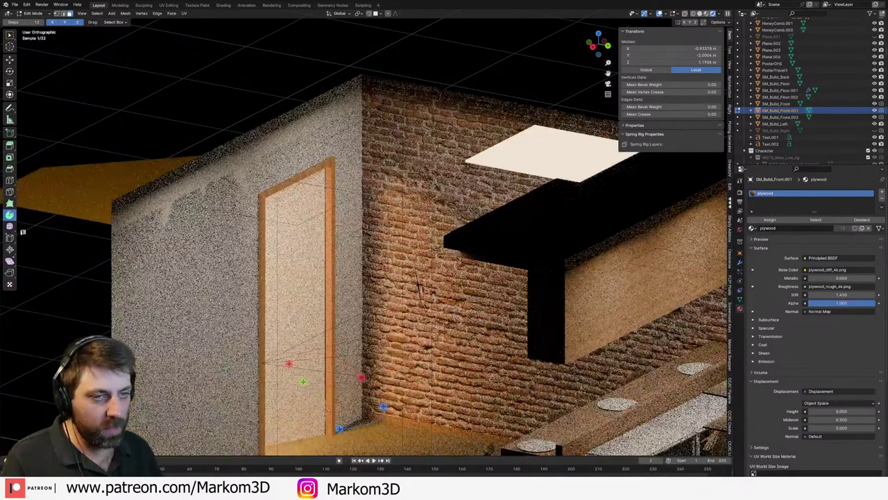
- Unwrap the door frame's UVs with Cube Projection and return to Object Mode
key("u")
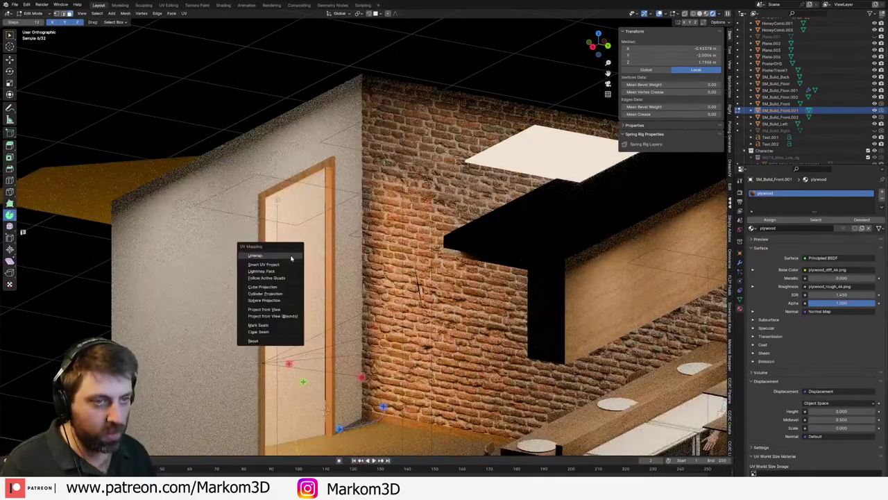
left_click(286, 292)
key("Tab")
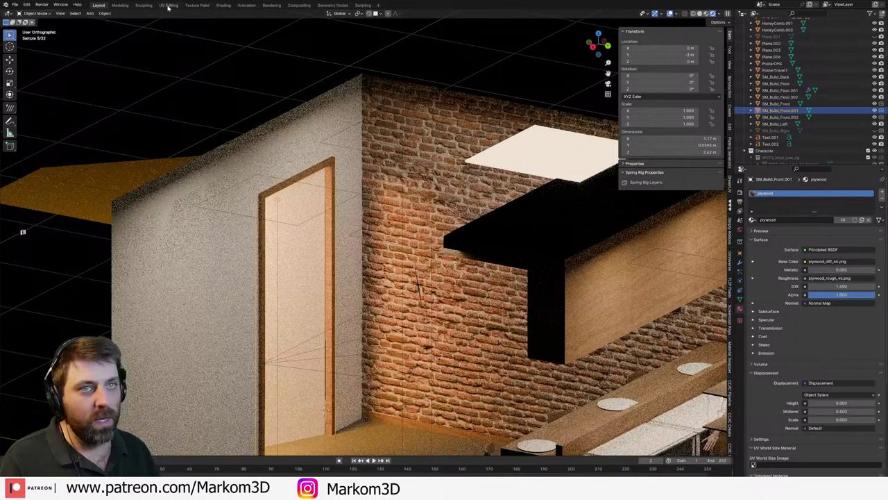
- Open the UV Editing workspace, show the door frame in material preview and scale all its UVs up slightly
left_click(168, 6)
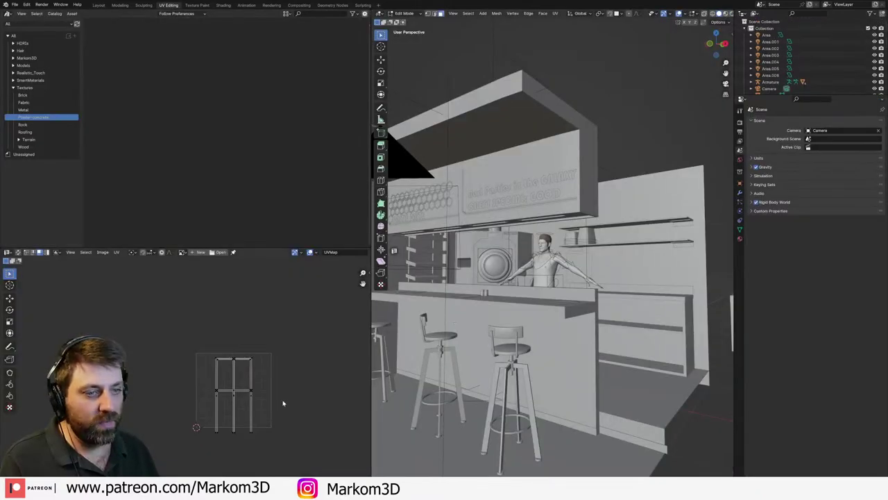
scroll(285, 399, "up", 3)
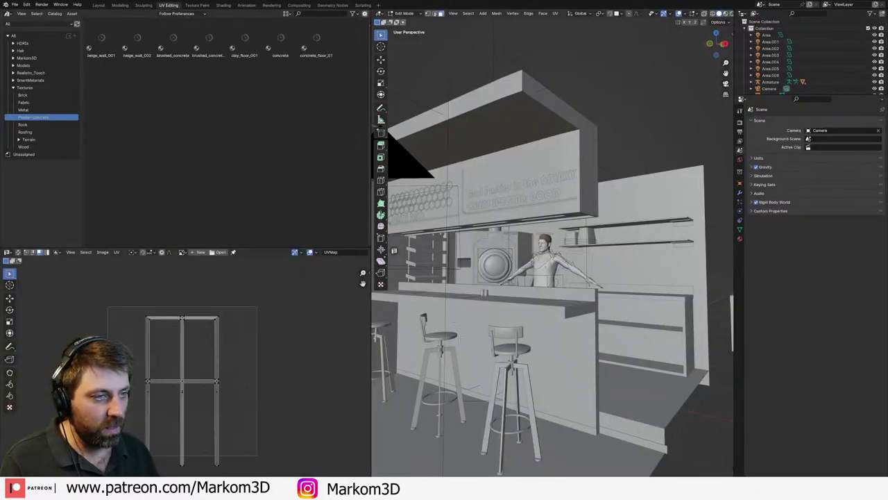
scroll(533, 312, "down", 7)
middle_click_drag(533, 305, 664, 83, "shift")
left_click(725, 14)
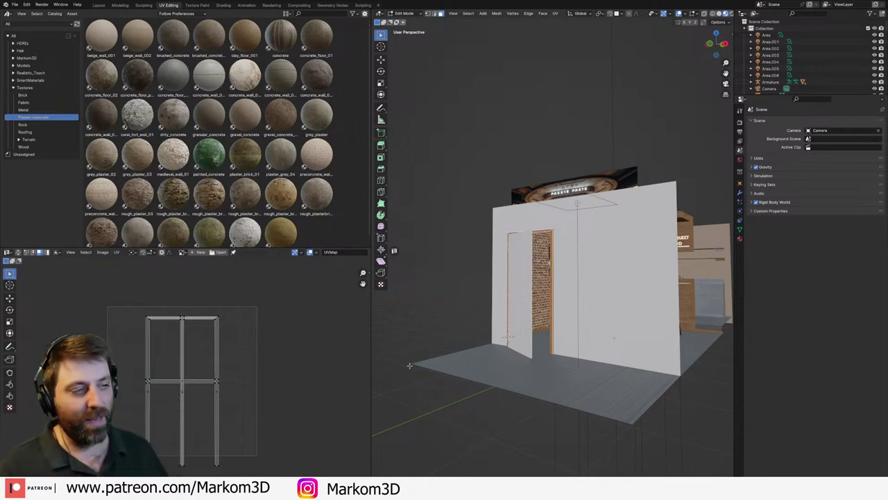
middle_click_drag(409, 364, 506, 334)
scroll(389, 370, "up", 3)
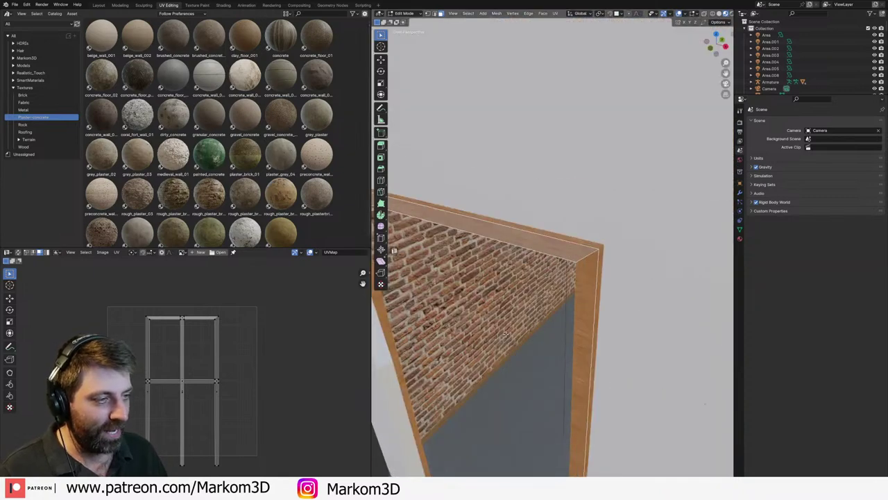
key("a")
key("s")
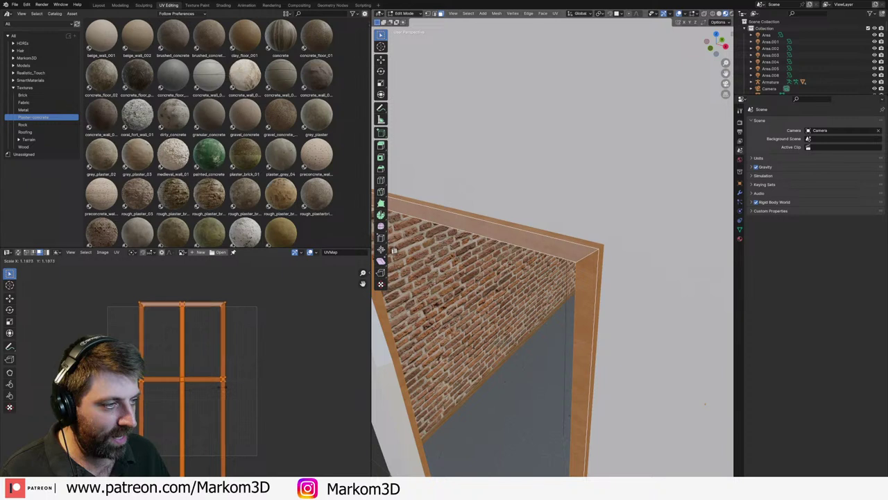
left_click(289, 392)
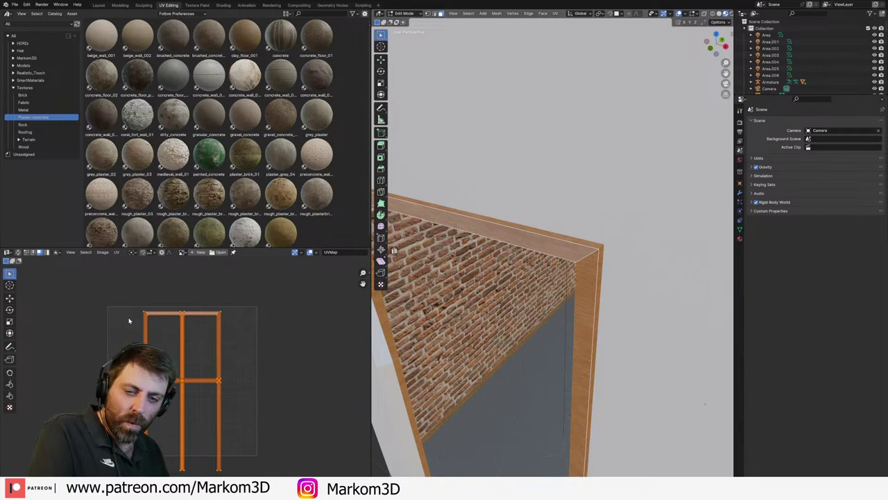
- Select the front wall around the doorway and unwrap all its faces with Cube Projection
scroll(705, 403, "down", 12)
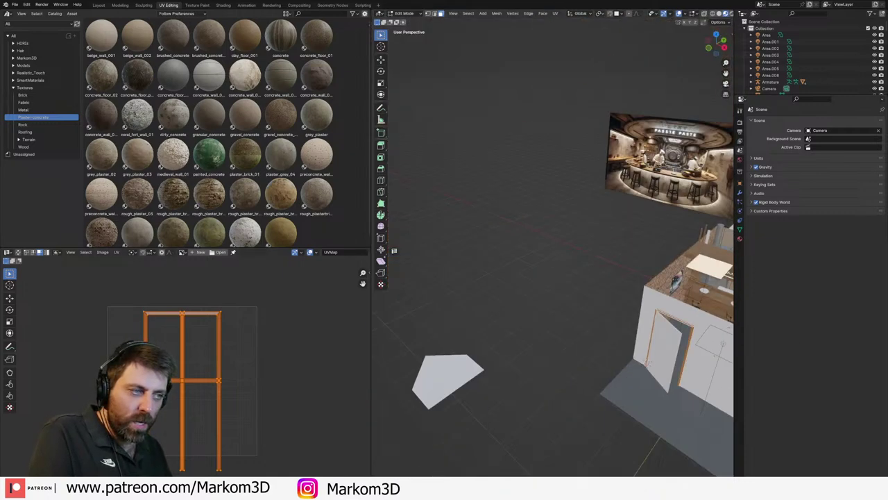
middle_click_drag(694, 378, 511, 336)
scroll(510, 336, "up", 8)
scroll(644, 362, "down", 10)
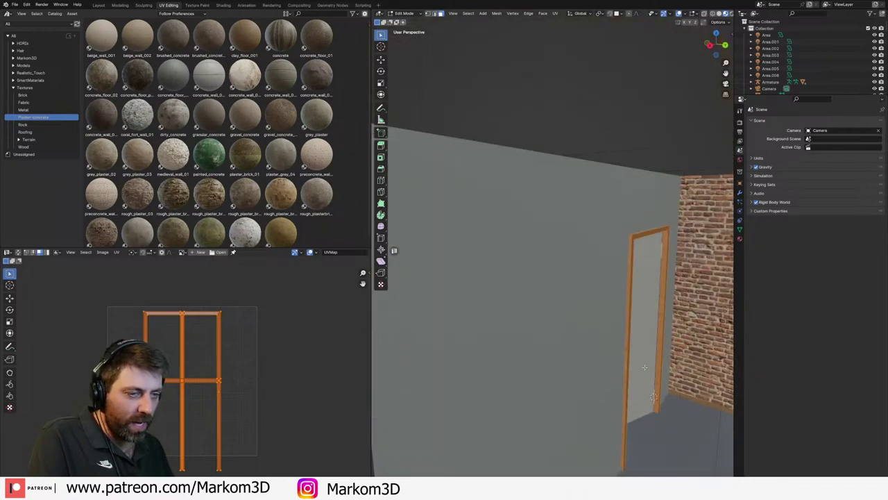
key("Tab")
middle_click_drag(645, 360, 635, 353)
left_click(527, 375)
middle_click_drag(571, 379, 515, 405)
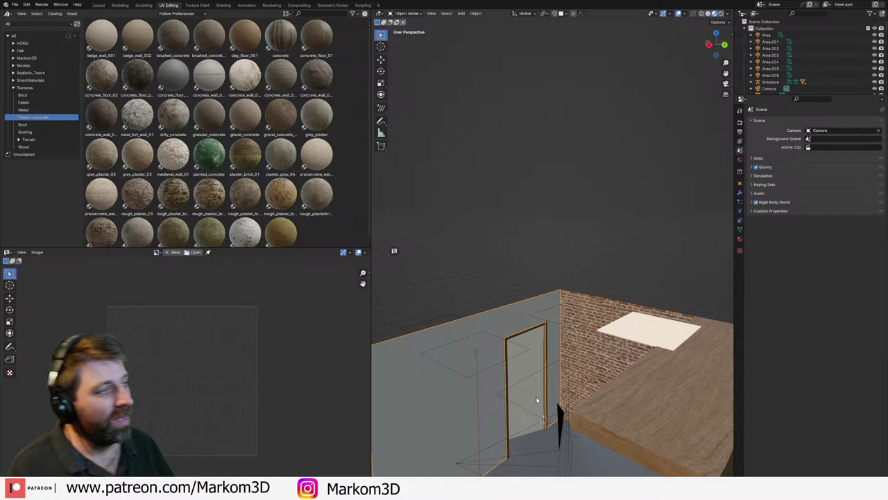
middle_click_drag(535, 396, 532, 358)
key("Tab")
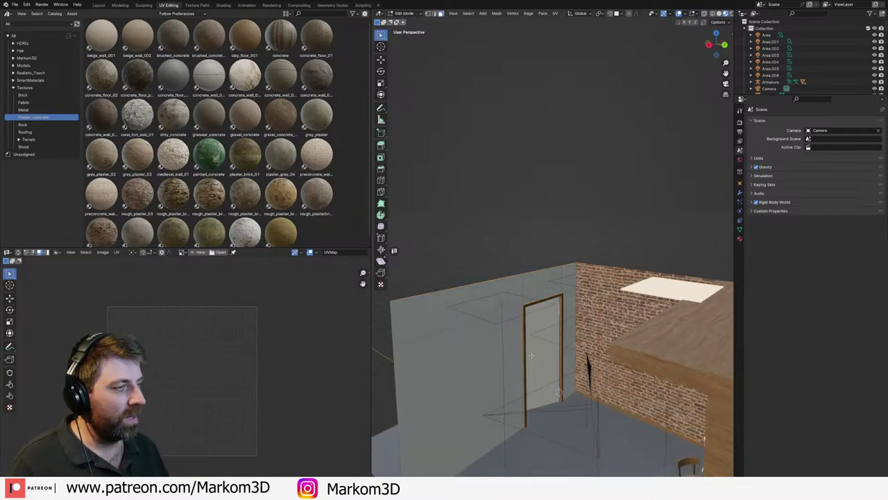
key("a")
key("u")
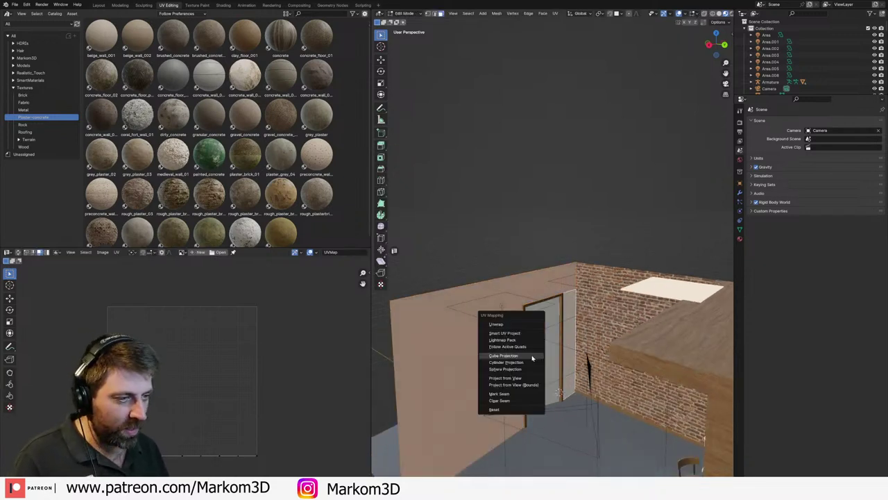
left_click(532, 356)
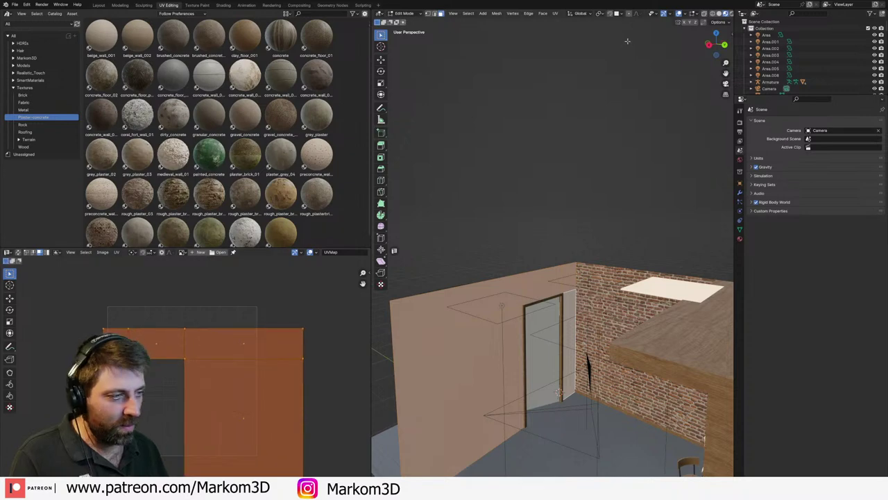
- Switch the viewport to rendered shading and assign the plywood material to the front wall
left_click(726, 13)
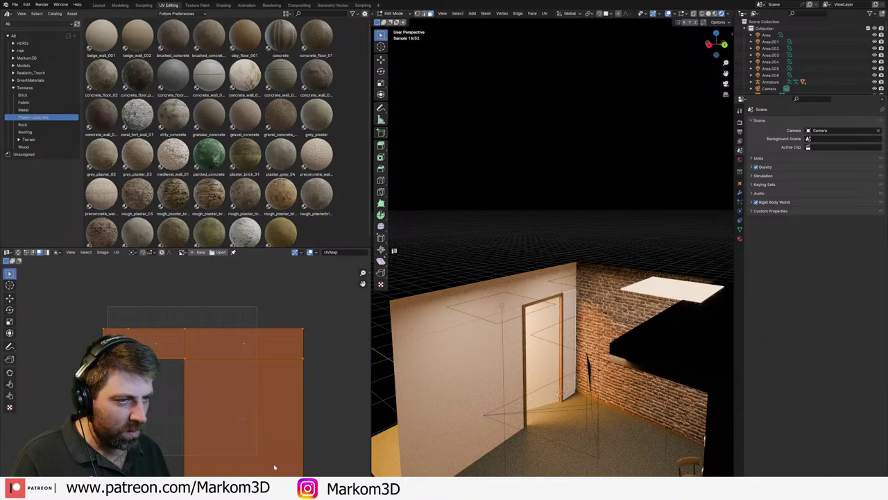
left_click(740, 238)
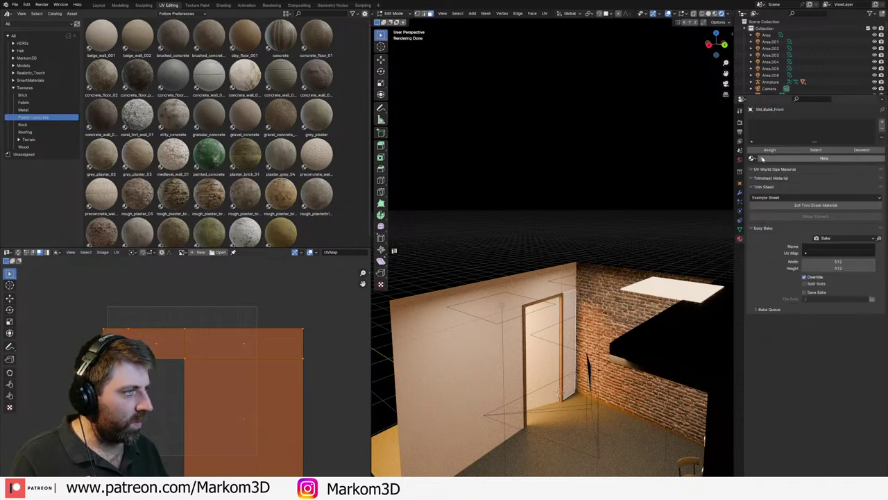
left_click(751, 158)
type("plywood")
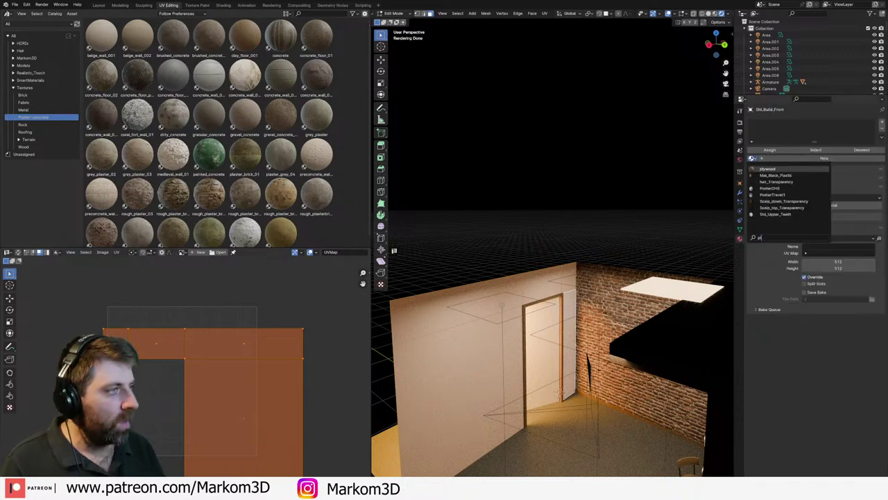
key("Return")
- Enlarge the front wall's UVs so the wood grain repeats more densely, and return to Object Mode
key("s")
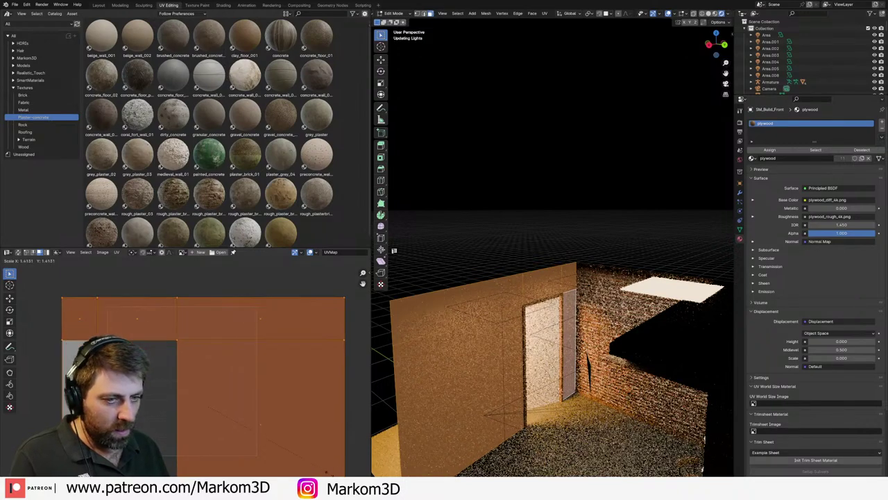
left_click(326, 474)
key("Tab")
middle_click_drag(573, 251, 599, 225)
middle_click_drag(487, 289, 520, 275, "shift")
scroll(519, 276, "up", 3)
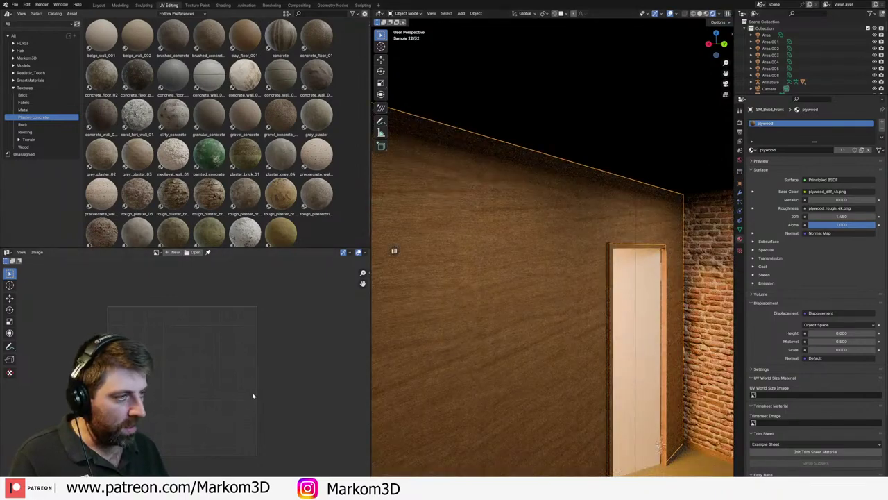
- Replace the door frame's material with Mat_Metal
left_click(606, 258)
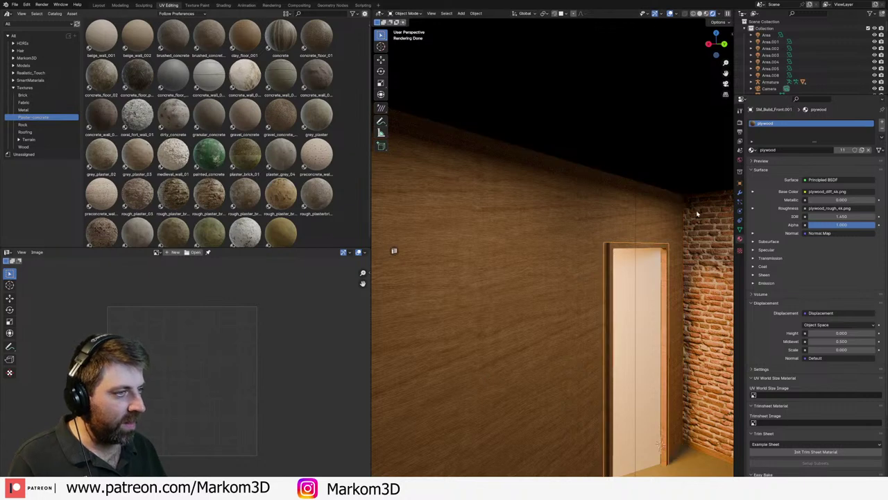
left_click(752, 149)
scroll(772, 161, "up", 10)
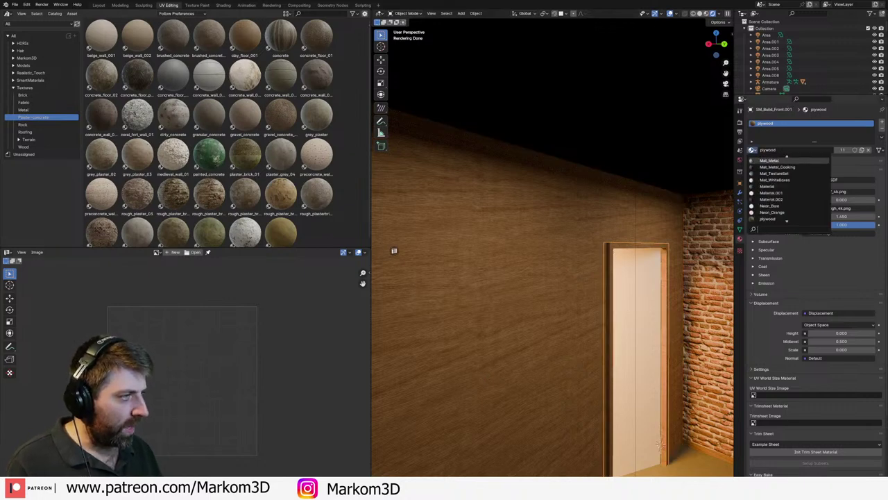
left_click(772, 161)
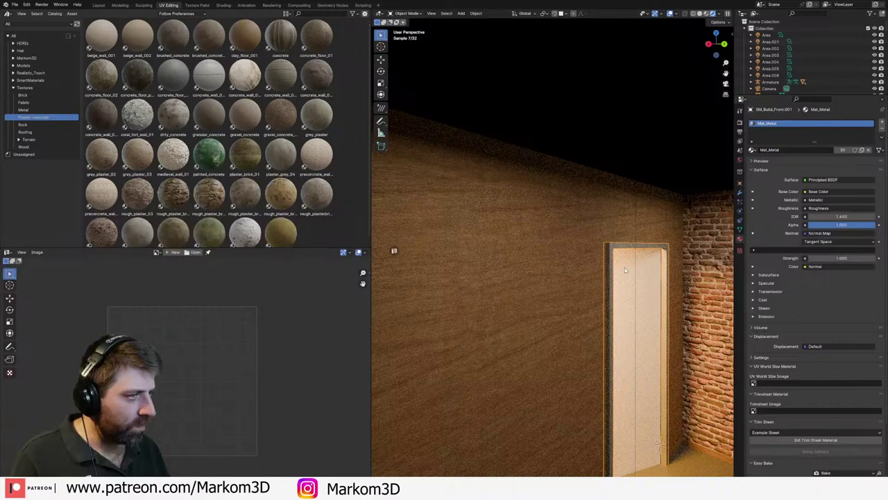
- Assign the Mat_Metal material to the half-open door and check it up close in the rendered view
scroll(609, 149, "down", 6)
scroll(609, 132, "up", 3)
left_click(607, 136)
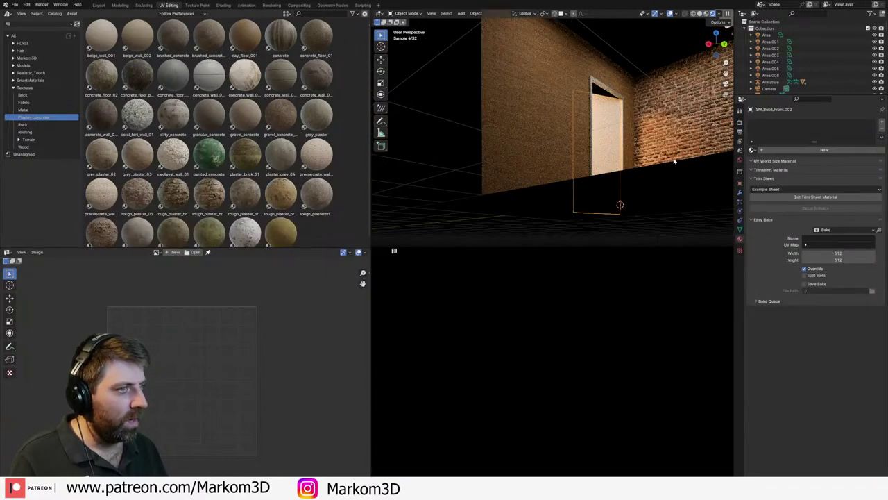
left_click(752, 150)
type("met")
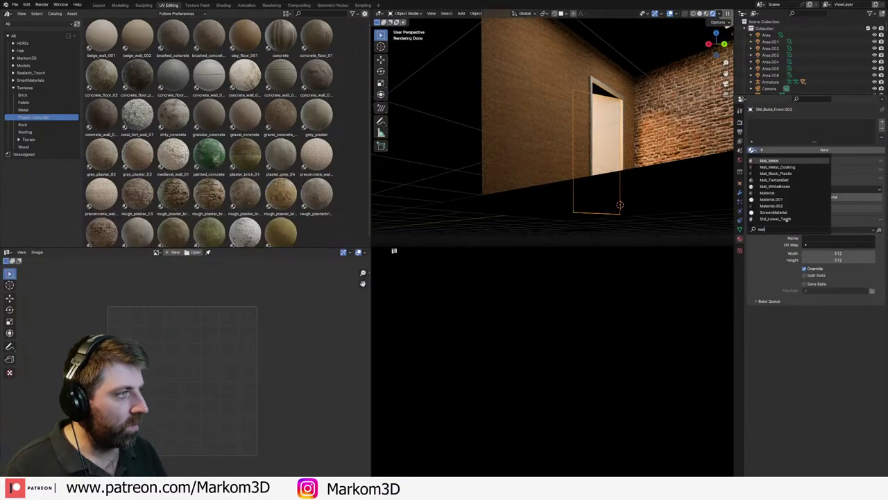
key("Return")
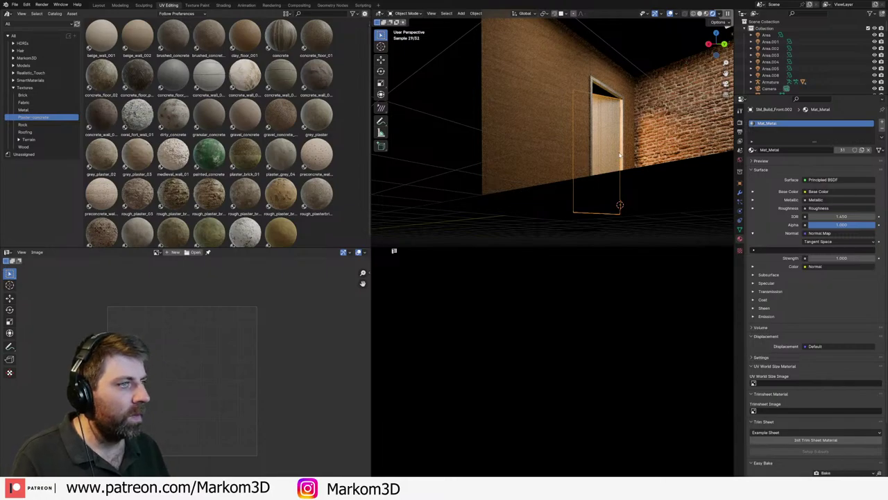
key("KP_Decimal")
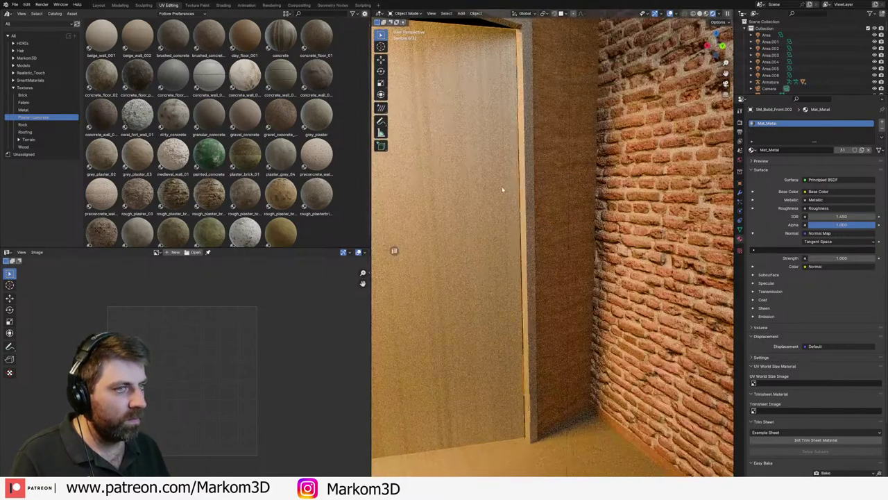
middle_click_drag(559, 171, 527, 186)
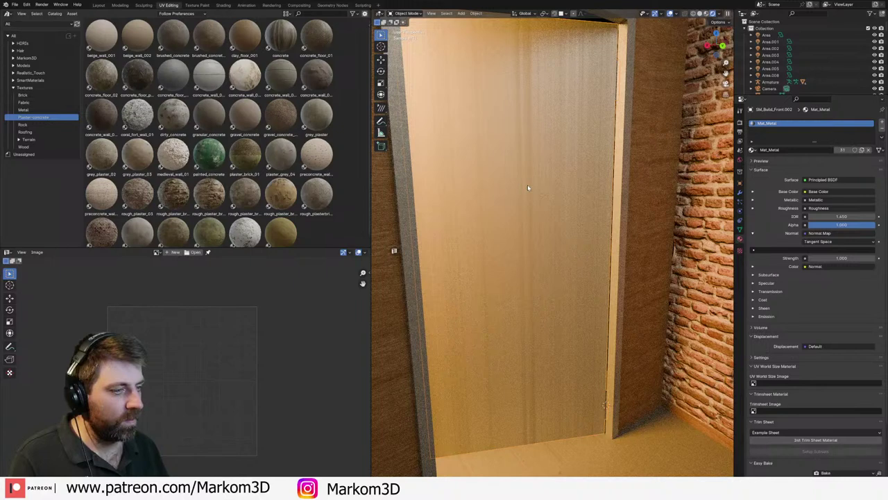
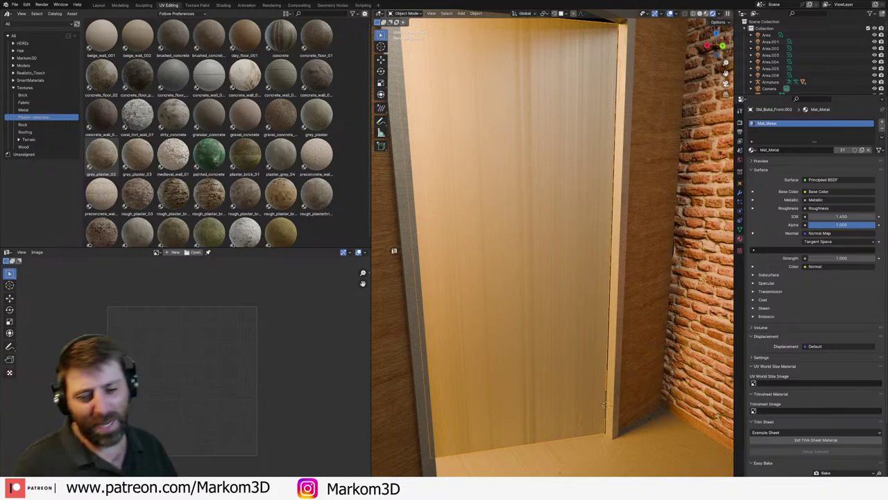
- Assign the Mat_Metal material to the vertical pipe on the brick wall behind the character and deselect it
scroll(528, 240, "down", 6)
middle_click_drag(526, 241, 503, 198)
middle_click_drag(511, 186, 490, 248)
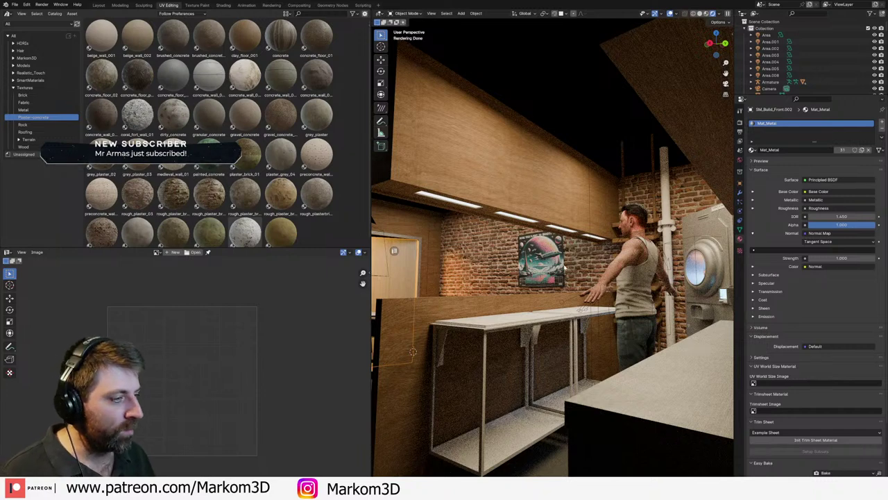
left_click(666, 207)
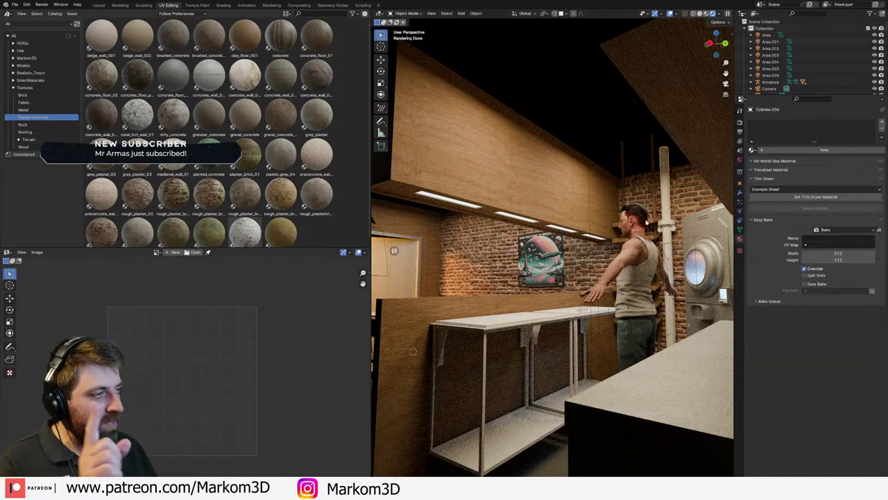
left_click(752, 150)
type("metal")
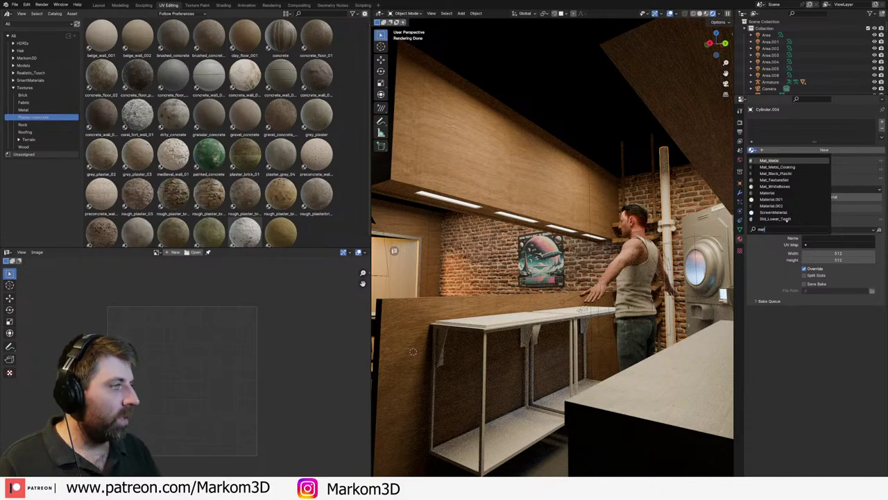
key("Return")
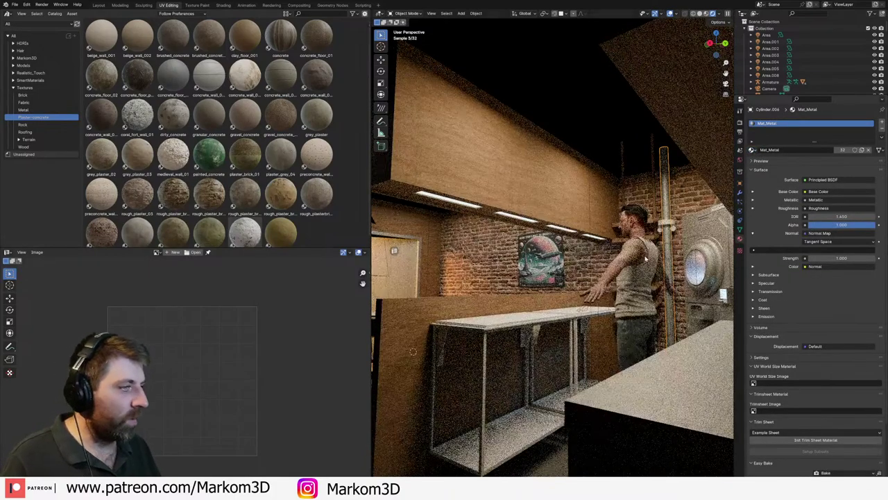
key("alt+a")
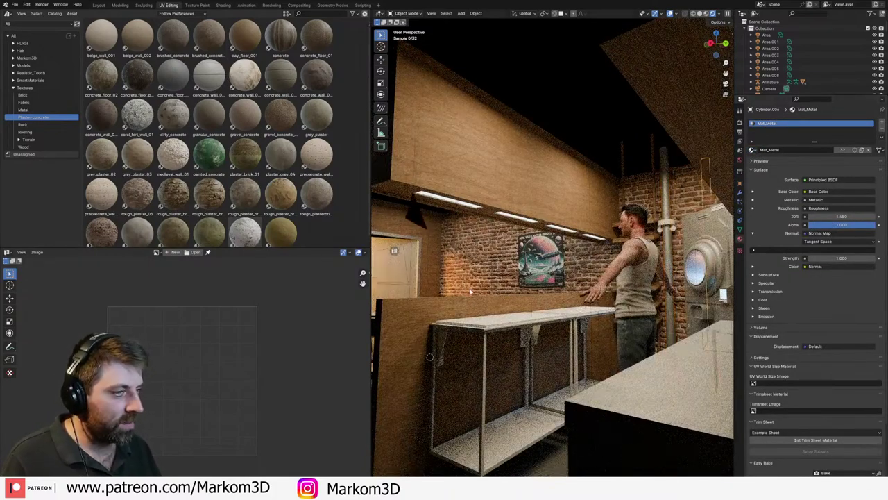
- Examine the textured front wall, doorway and concrete floor from the entrance side of the room
middle_click_drag(469, 291, 496, 305)
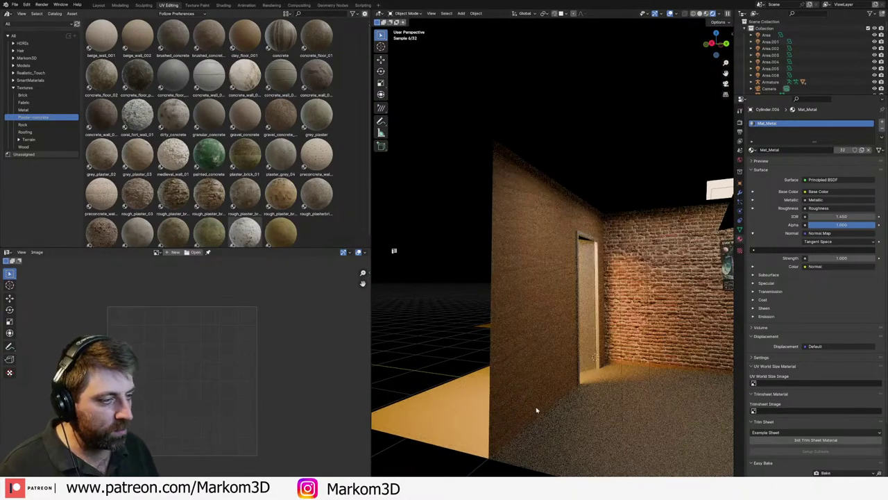
middle_click_drag(535, 410, 520, 390)
middle_click_drag(426, 387, 551, 286)
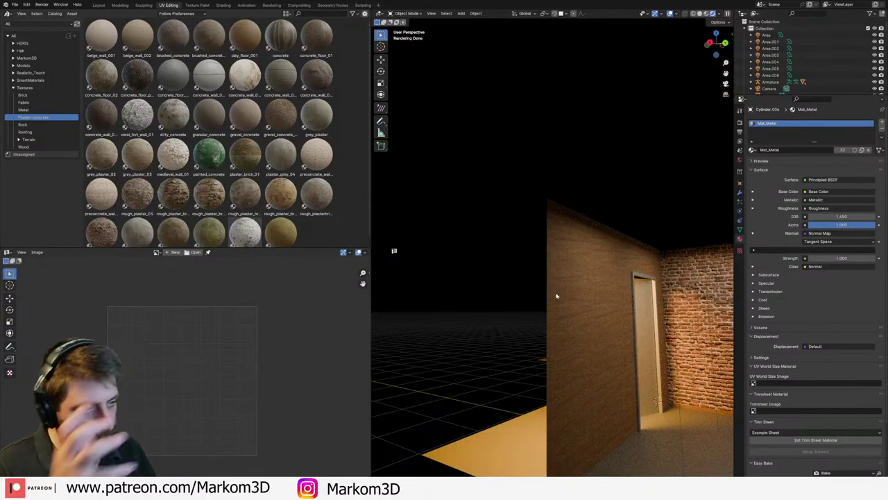
mouse_move(557, 297)
middle_mouse_down()
mouse_move(495, 312)
mouse_move(544, 320)
mouse_move(575, 292)
mouse_move(575, 315)
middle_mouse_up()
left_click(623, 382)
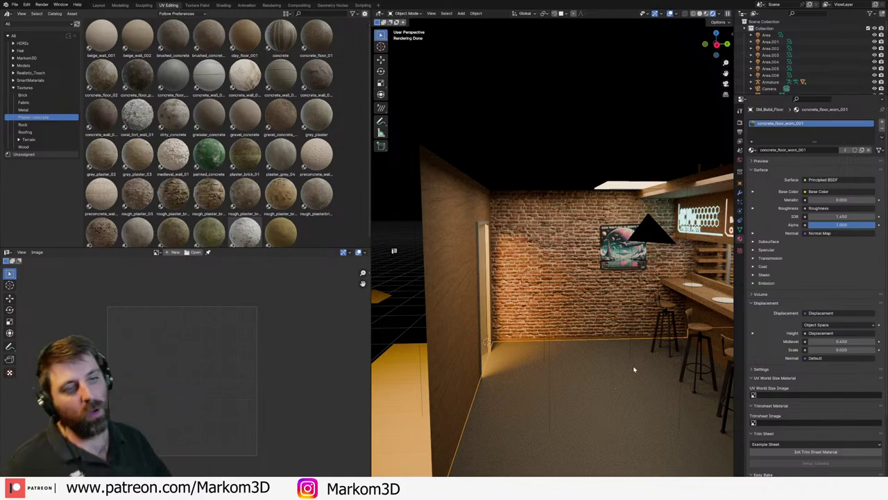
- In the Layout workspace, give the ceiling panel's rim Material.002 and its inner face the emissive Material.001
left_click(99, 5)
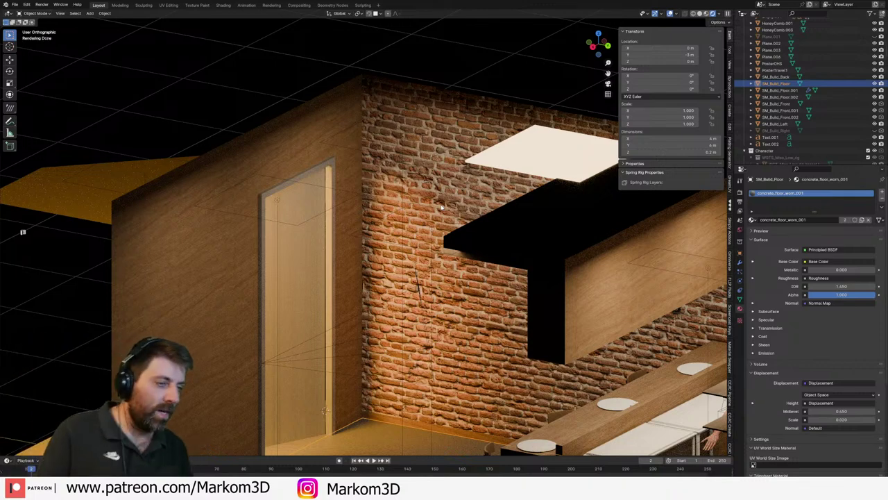
scroll(429, 254, "down", 3)
middle_click_drag(476, 272, 609, 297)
middle_click_drag(612, 300, 382, 363, "shift")
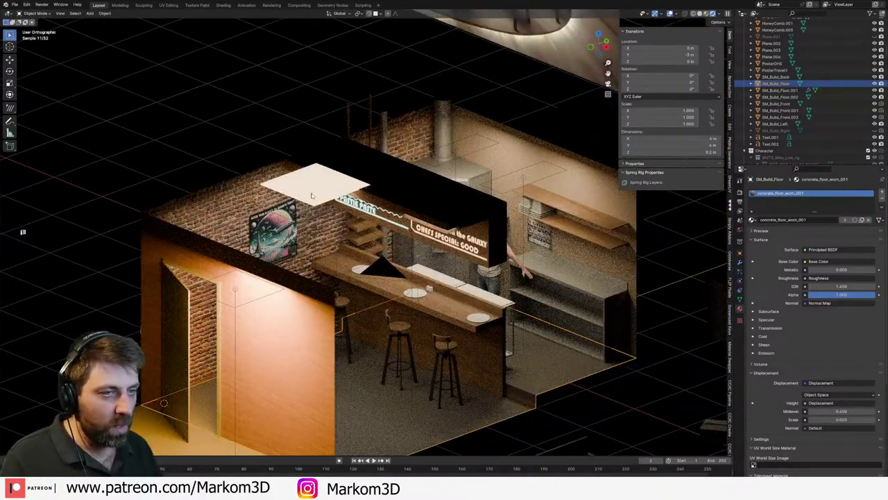
left_click(312, 196)
scroll(340, 206, "up", 2)
middle_click_drag(342, 207, 312, 147)
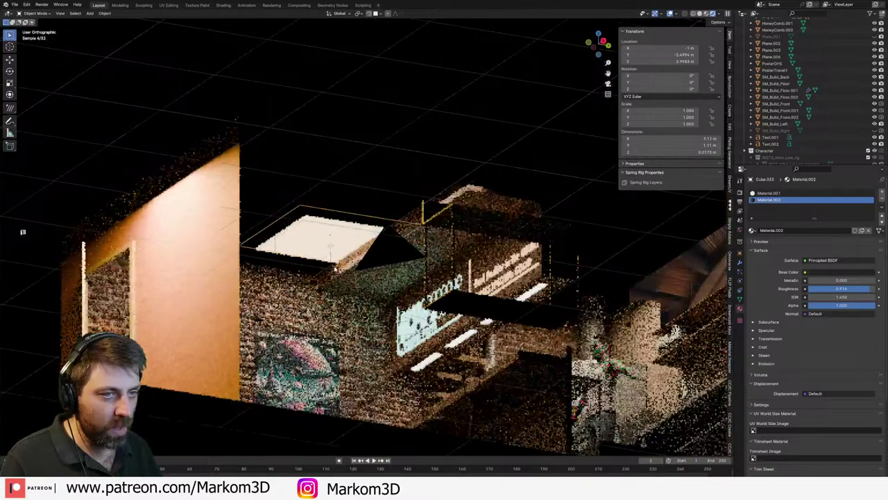
middle_click_drag(336, 269, 356, 236)
key("Tab")
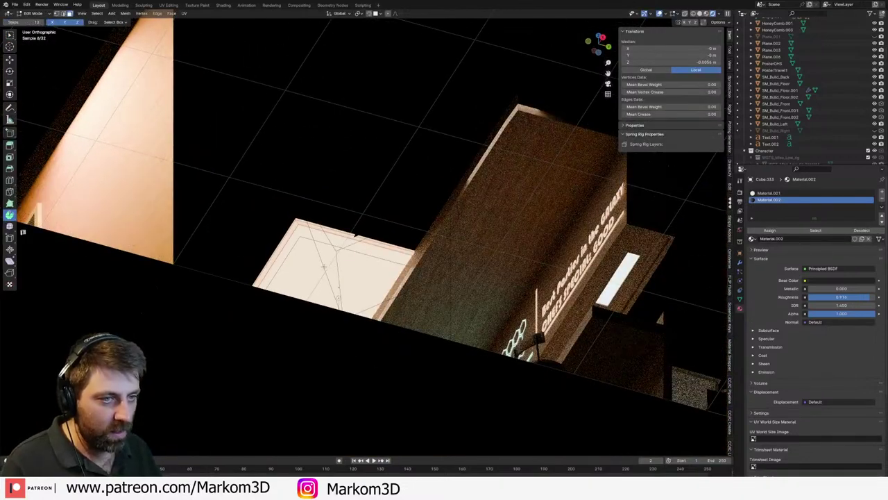
left_click(319, 252)
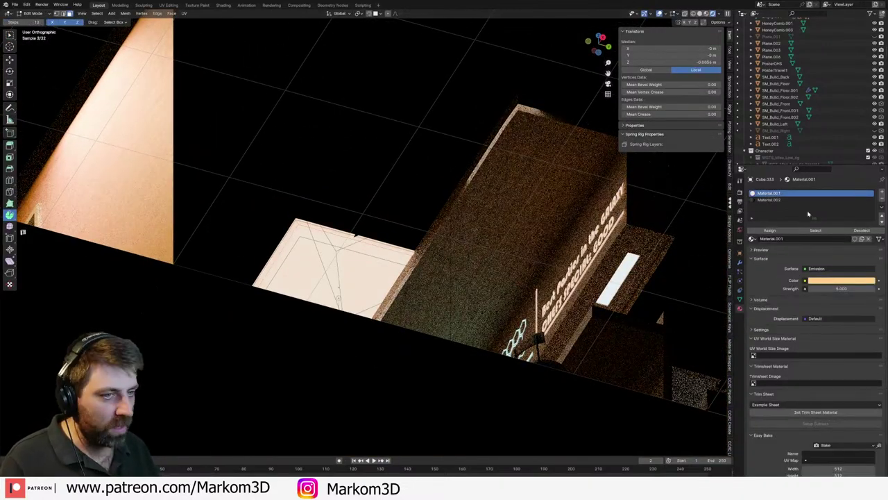
left_click(424, 270)
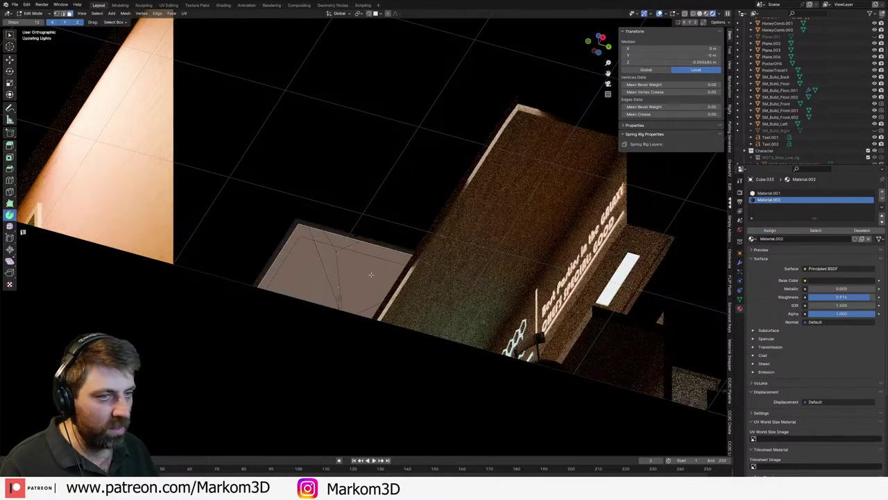
left_click(555, 228)
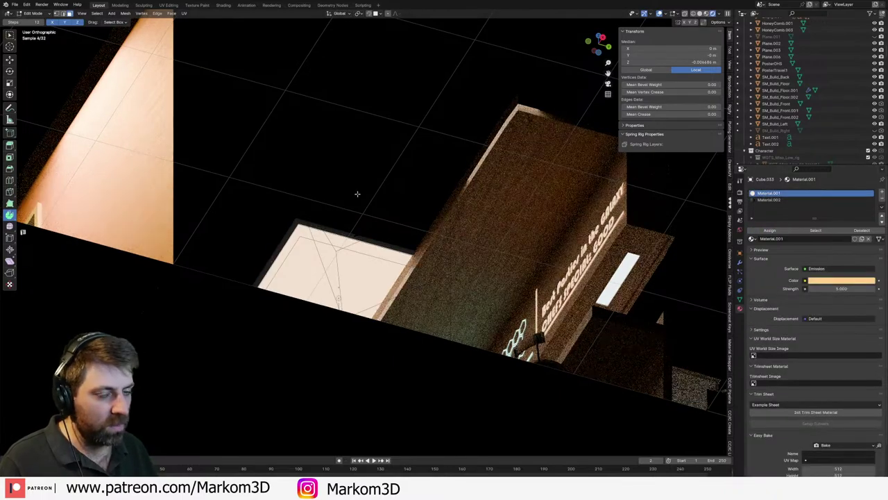
key("Tab")
- Duplicate the ceiling light panel along X in top wireframe view, placing the copy at about X 0.94 m
middle_click_drag(359, 187, 209, 358)
mouse_move(350, 208)
middle_mouse_down()
mouse_move(405, 240)
mouse_move(402, 271)
mouse_move(355, 248)
mouse_move(407, 261)
mouse_move(362, 281)
middle_mouse_up()
key("KP_7")
key("z")
left_click(378, 251)
scroll(380, 250, "up", 3)
key("g")
key("x")
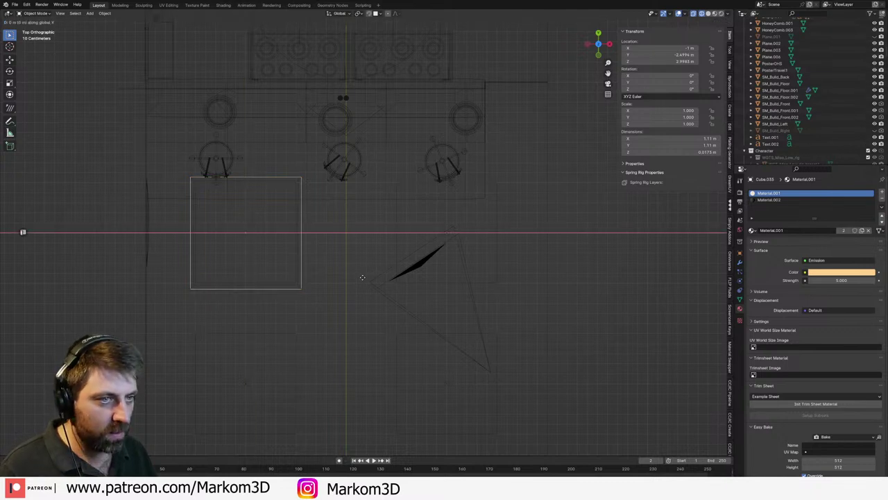
left_click(557, 280)
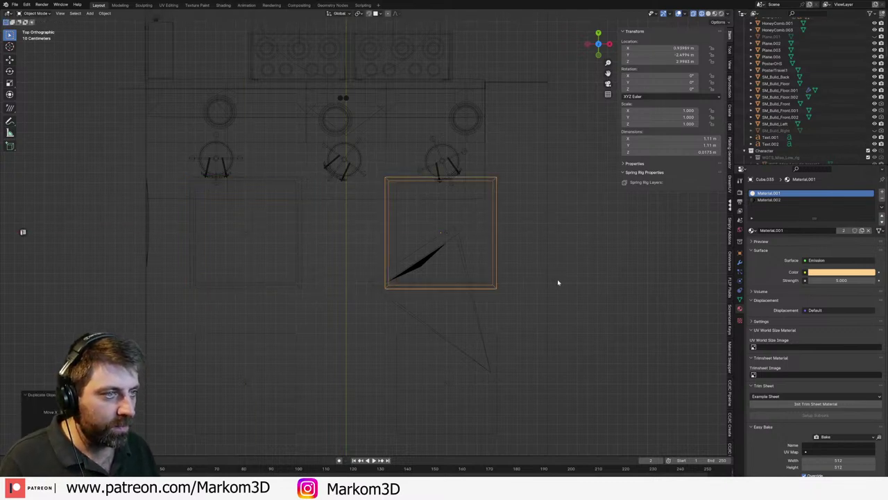
- Duplicate both ceiling light panels along Y toward the entrance, to about Y -4.04 m
middle_click_drag(525, 292, 532, 214, "shift")
scroll(503, 232, "down", 1)
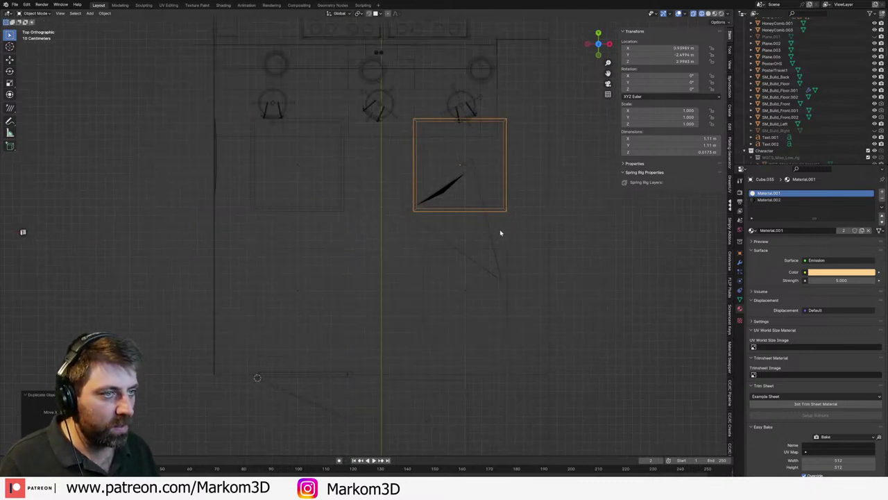
left_click(331, 214, "shift")
key("shift+d")
key("y")
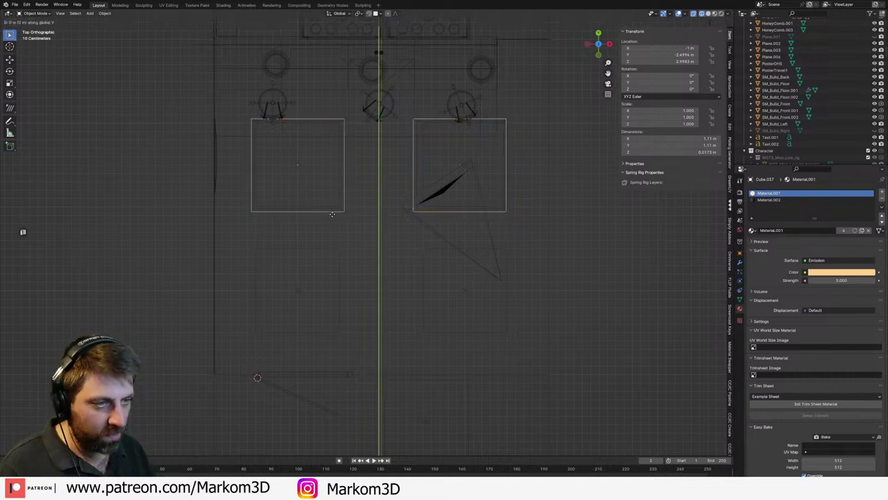
left_click(329, 342)
- Duplicate the entrance pair of light panels along Y to above the kitchen, at about Y 0.02 m
middle_click_drag(354, 267, 344, 321, "shift")
middle_click_drag(379, 253, 379, 327, "shift")
middle_click_drag(379, 50, 379, 168, "shift")
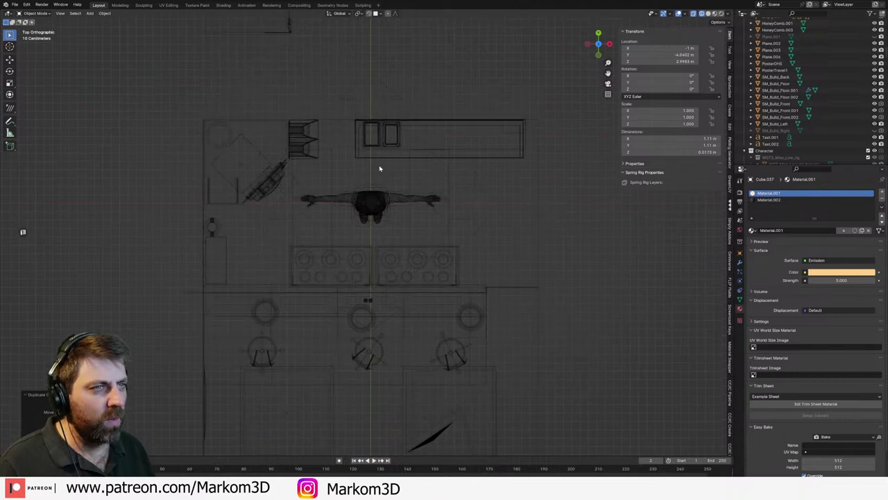
key("shift+d")
key("y")
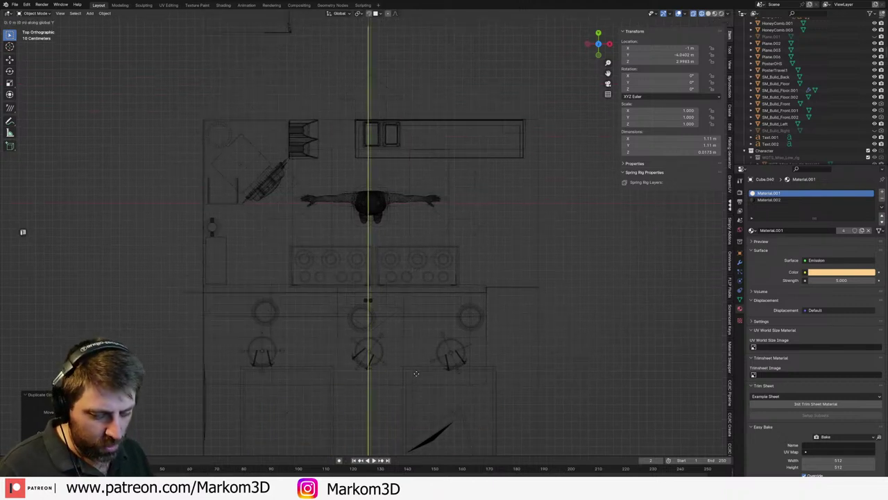
left_click(428, 35)
- Switch back to rendered shading and examine the lighting from the ceiling panels from below and outside the room
mouse_move(428, 35)
middle_mouse_down()
mouse_move(527, 245)
mouse_move(581, 224)
mouse_move(629, 284)
mouse_move(440, 363)
middle_mouse_up()
left_click(629, 283)
left_click(721, 13)
scroll(640, 285, "down", 2)
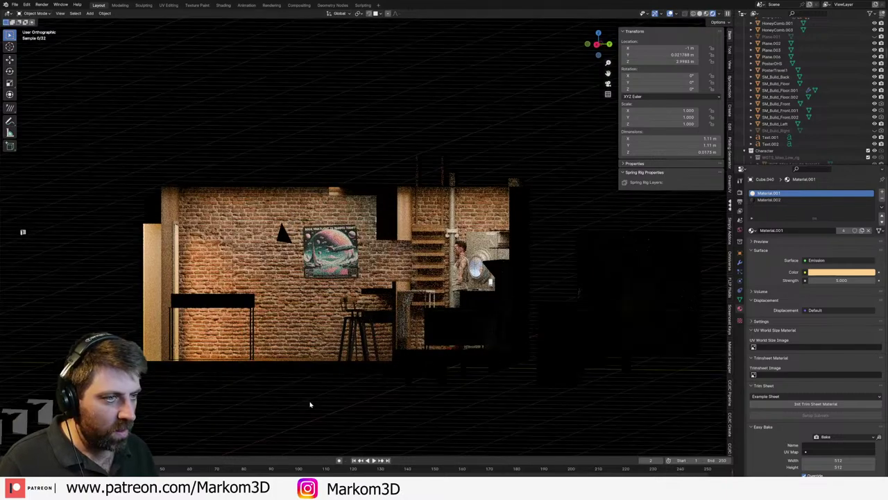
middle_click_drag(309, 405, 198, 302)
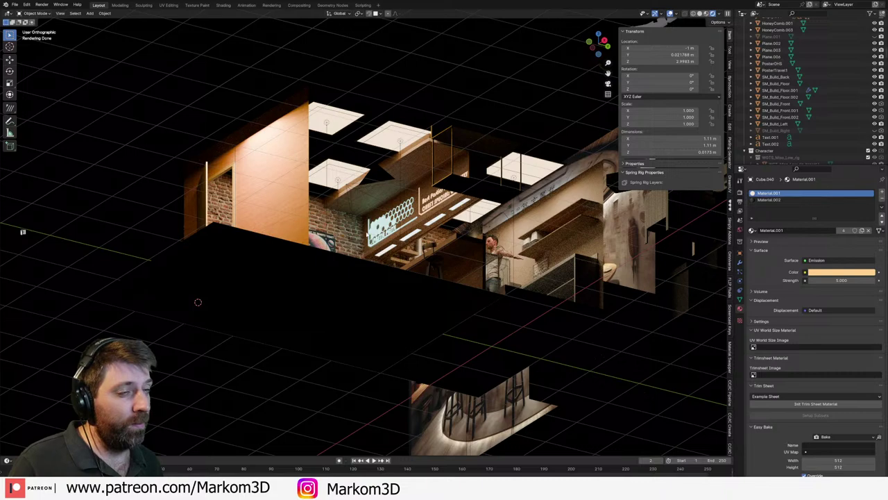
middle_click_drag(347, 198, 340, 214)
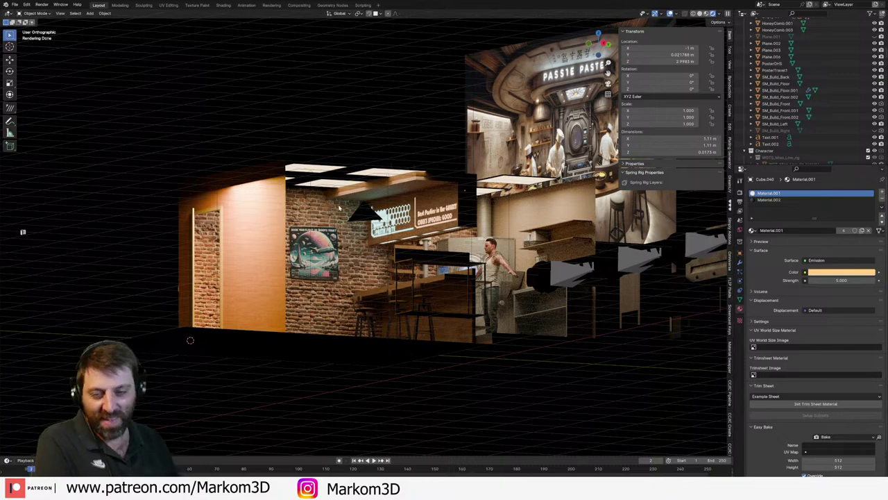
middle_click_drag(366, 236, 379, 255)
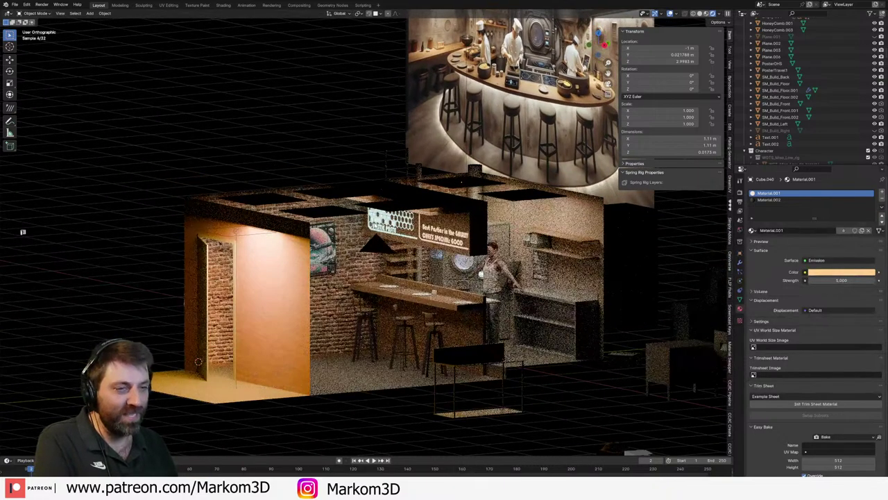
- Extrude the left brick wall's front edge about 1.87 m along Y, outward past the door
left_click(234, 237)
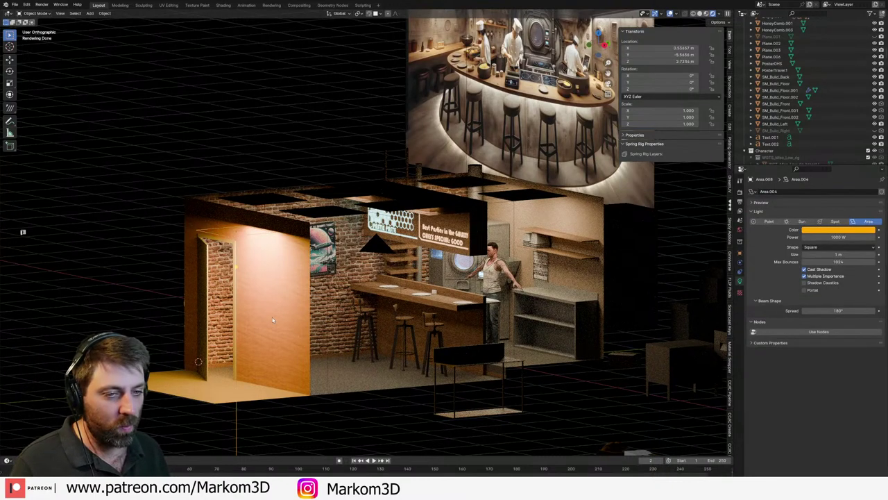
left_click(164, 378)
key("Tab")
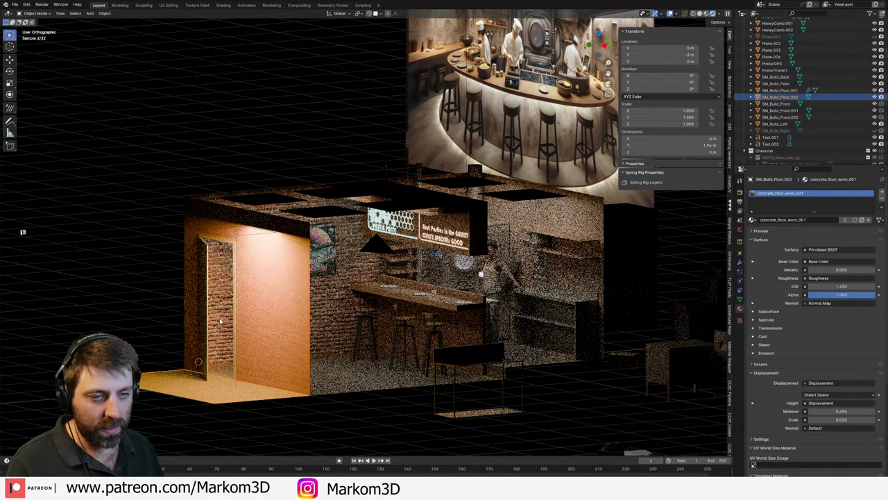
left_click(180, 293)
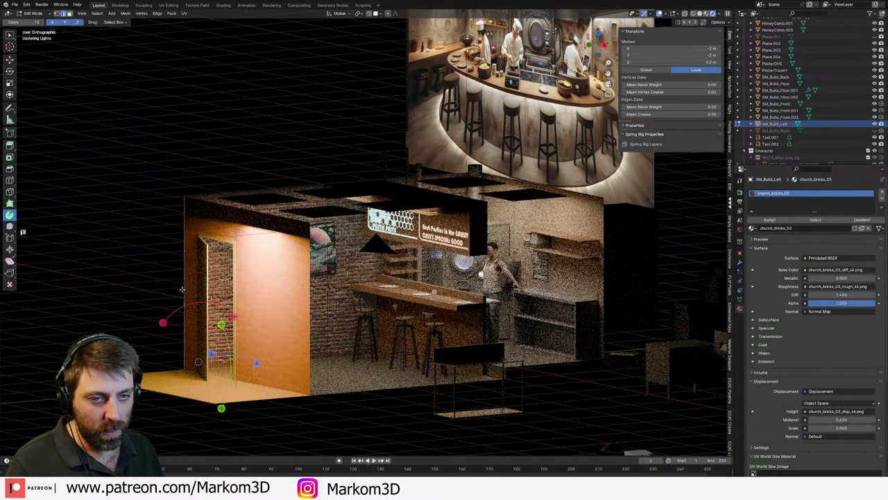
key("g")
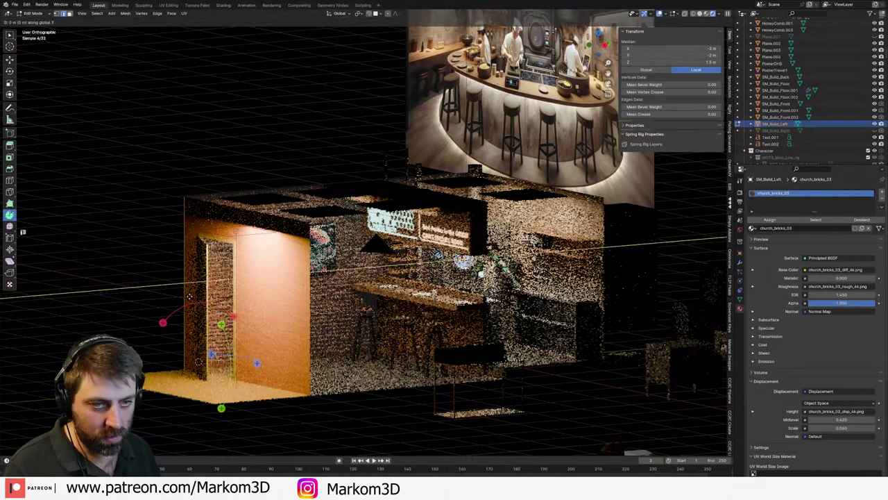
key("x")
key("y")
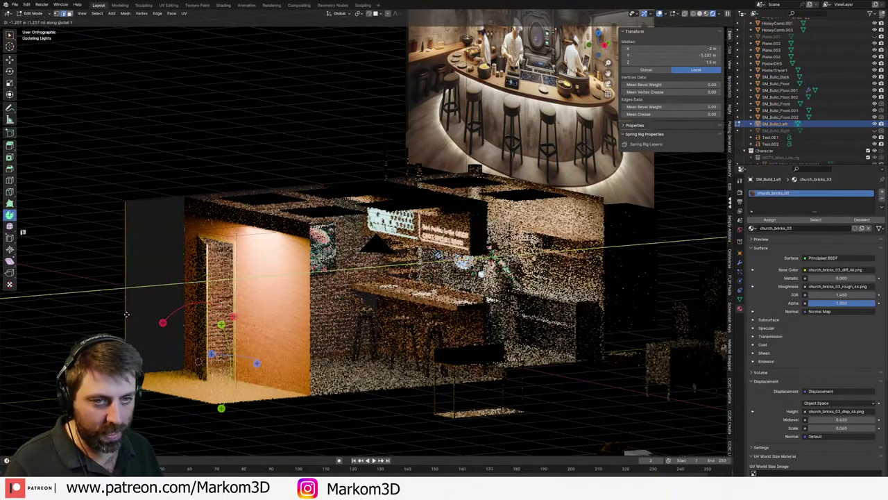
left_click(152, 310)
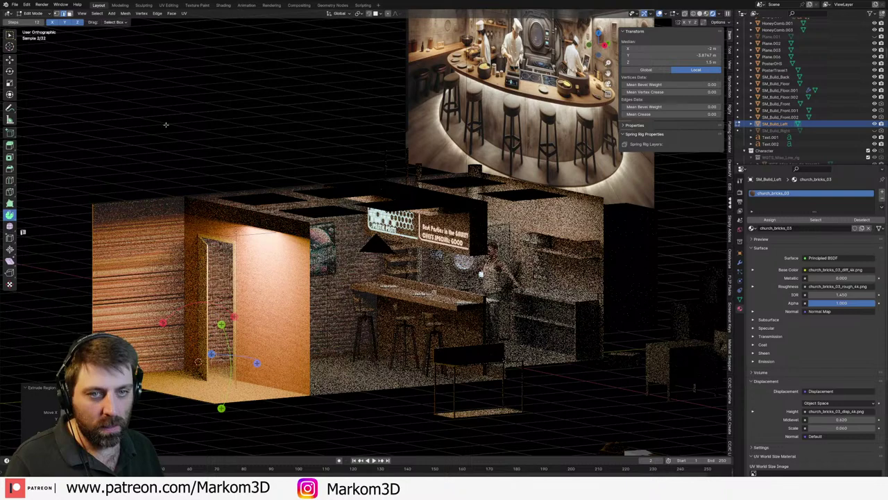
- Switch to the UV Editing workspace and display the left brick wall's full UV layout with all its faces selected
left_click(168, 5)
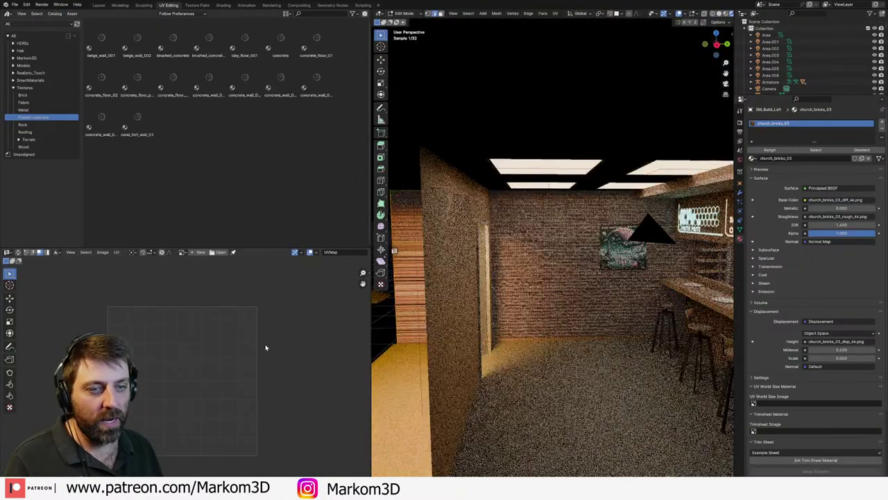
key("a")
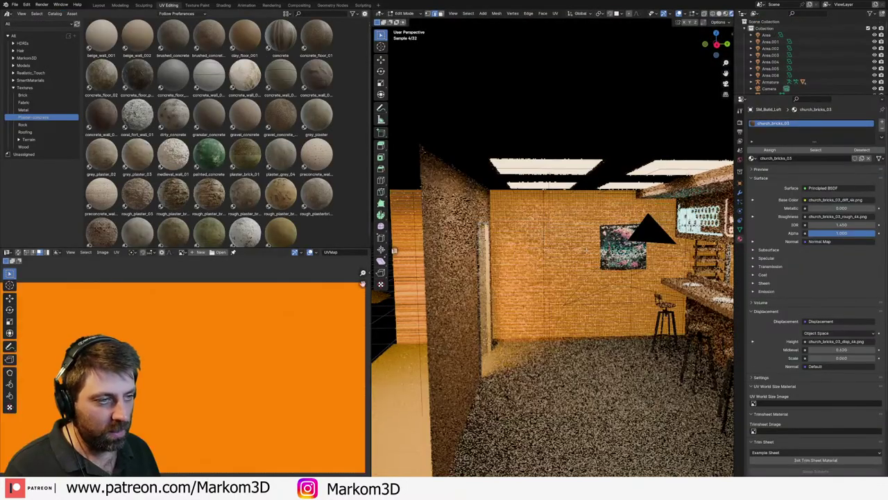
scroll(257, 363, "down", 6)
middle_click_drag(208, 353, 303, 327)
scroll(301, 330, "up", 5)
scroll(223, 361, "down", 2)
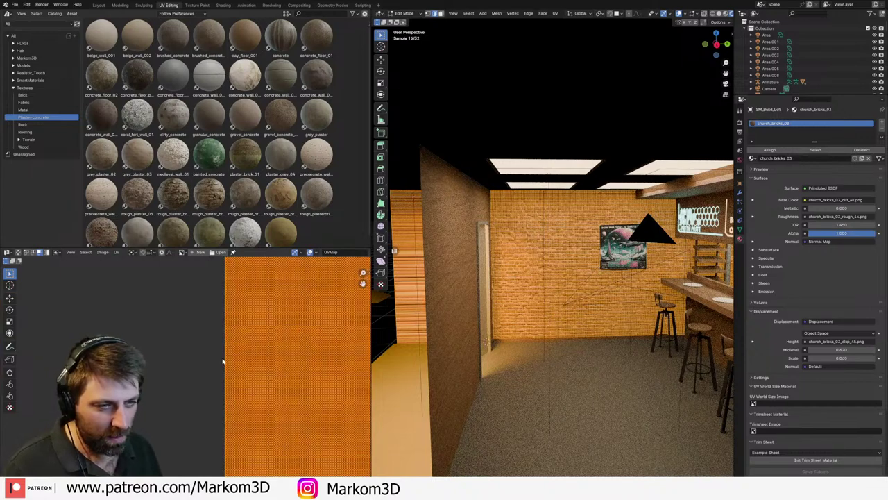
scroll(222, 361, "down", 3)
- Select the outer vertical border edge loop of the left wall's UV layout, using edge selection
left_click(225, 367)
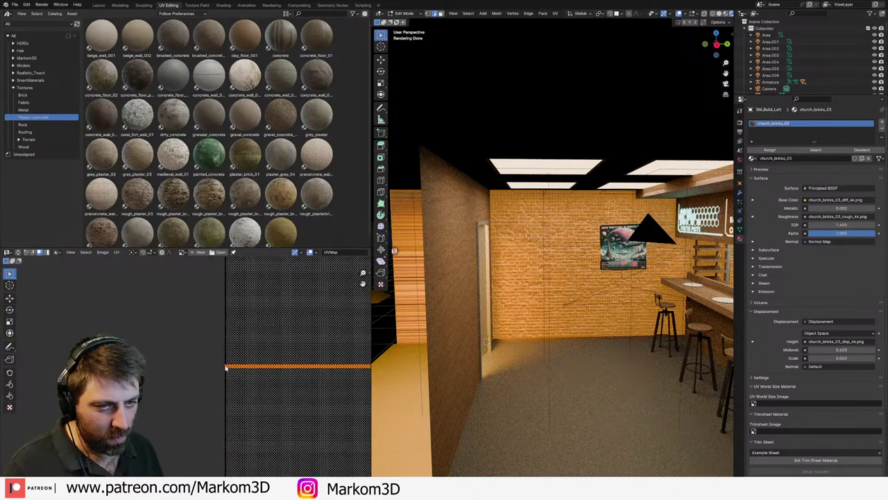
scroll(226, 368, "up", 8)
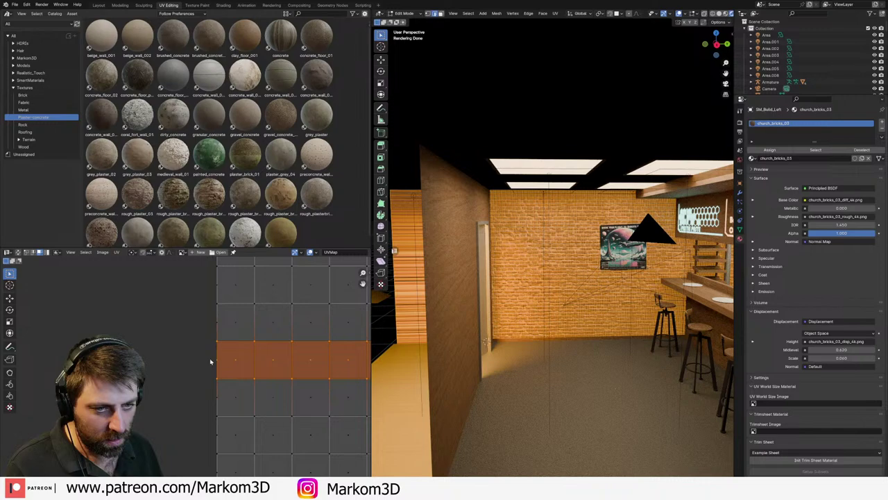
left_click(217, 324, "alt")
key("2")
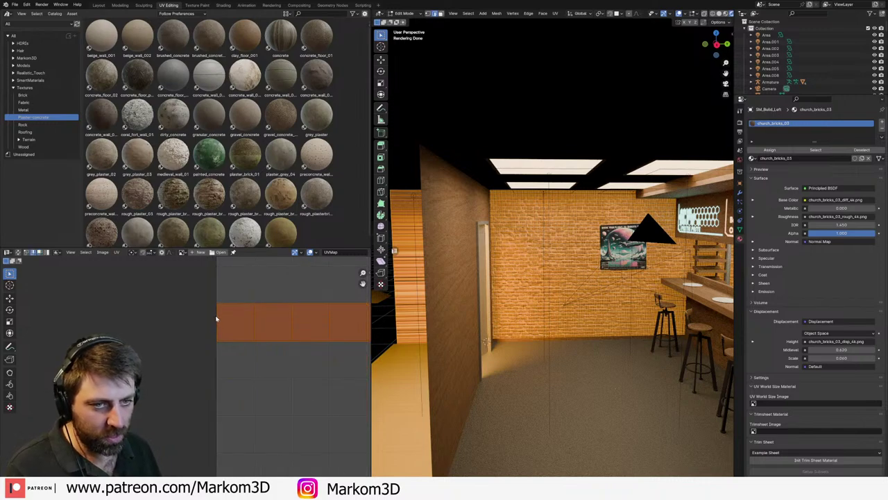
left_click(216, 320, "alt")
scroll(242, 354, "down", 3)
key("g")
key("x")
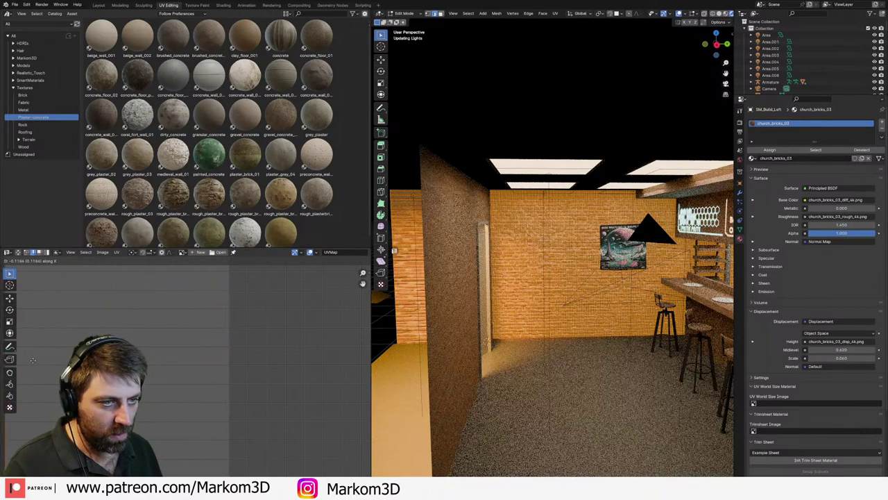
left_click(181, 356)
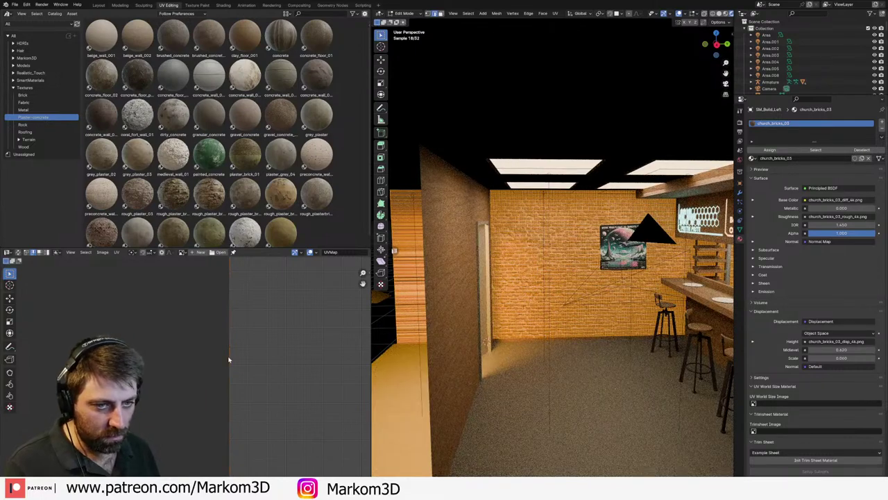
key("g")
key("x")
right_click(180, 357)
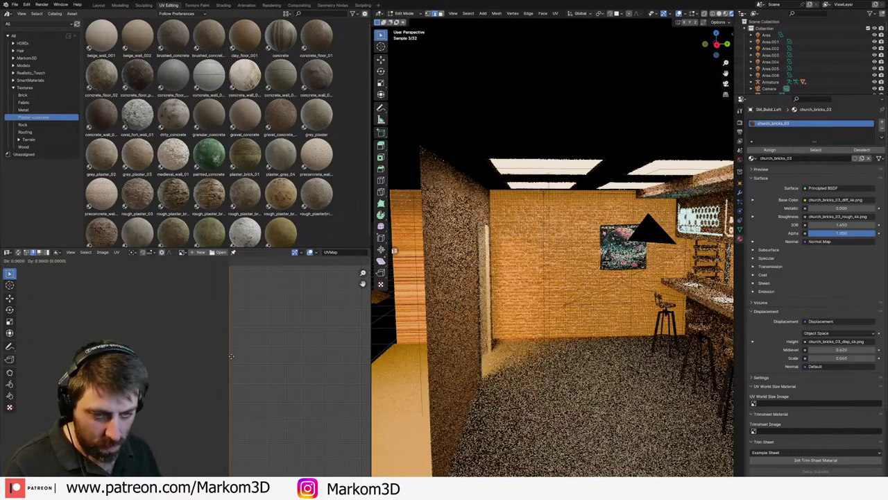
- Move the selected UV border edge about -0.27 along X to unstretch the bricks on the extended wall, and leave Edit Mode
key("g")
key("x")
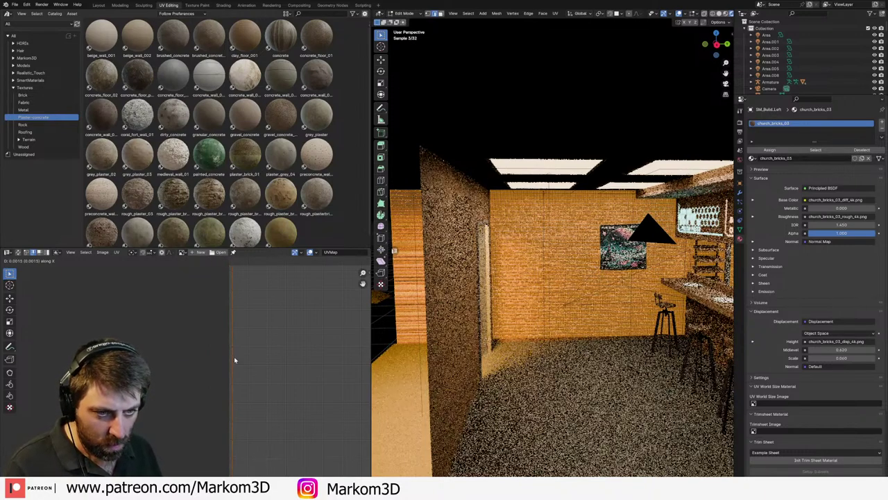
left_click(234, 359)
key("g")
key("x")
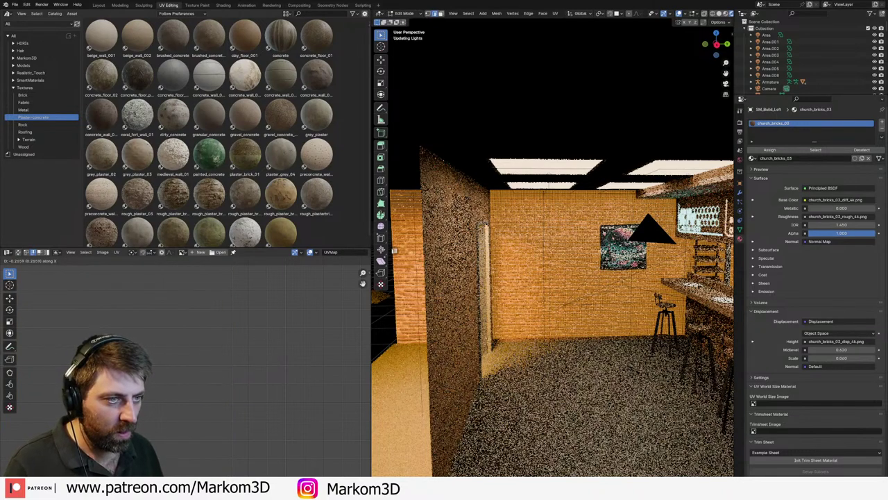
left_click(196, 349)
key("Tab")
- Add a 2 m cube mesh to the scene at the 3D cursor near the entrance
scroll(605, 286, "down", 5)
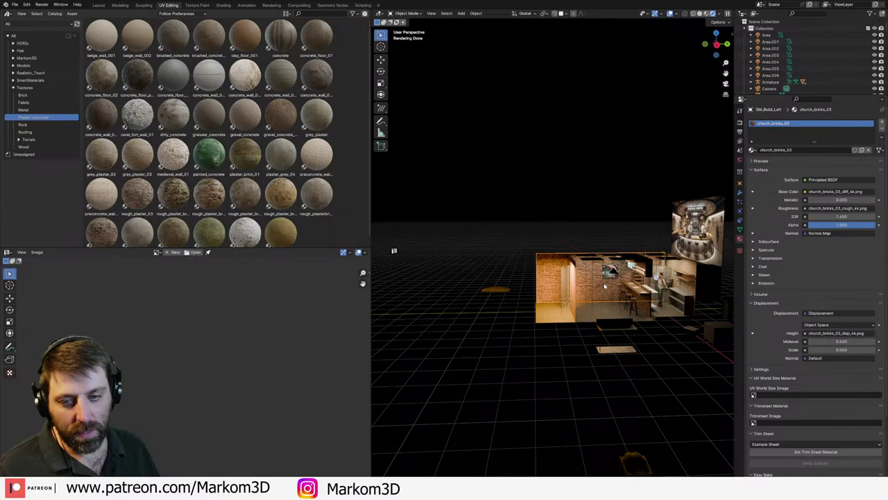
scroll(604, 286, "up", 8)
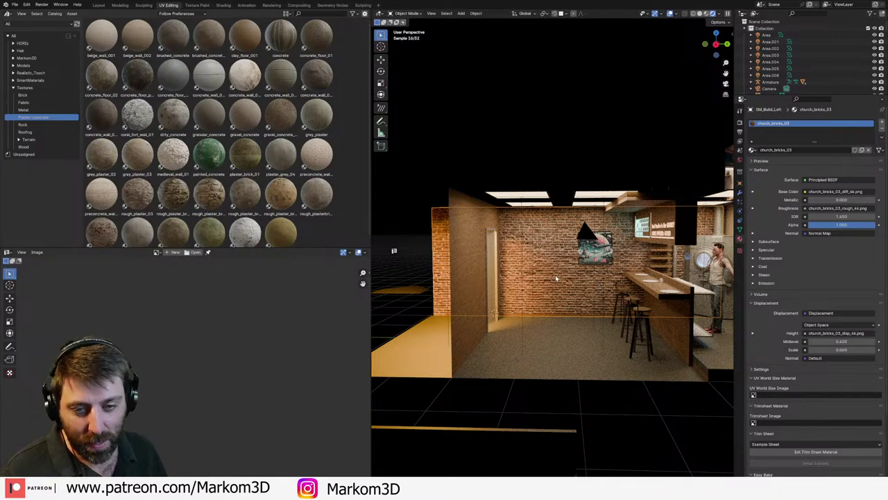
middle_click_drag(542, 289, 552, 230)
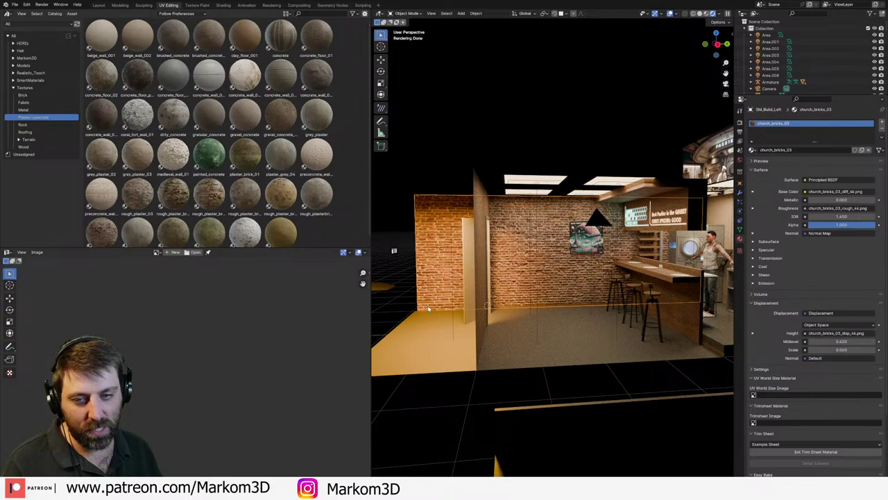
middle_click_drag(602, 342, 508, 397)
right_click(507, 397)
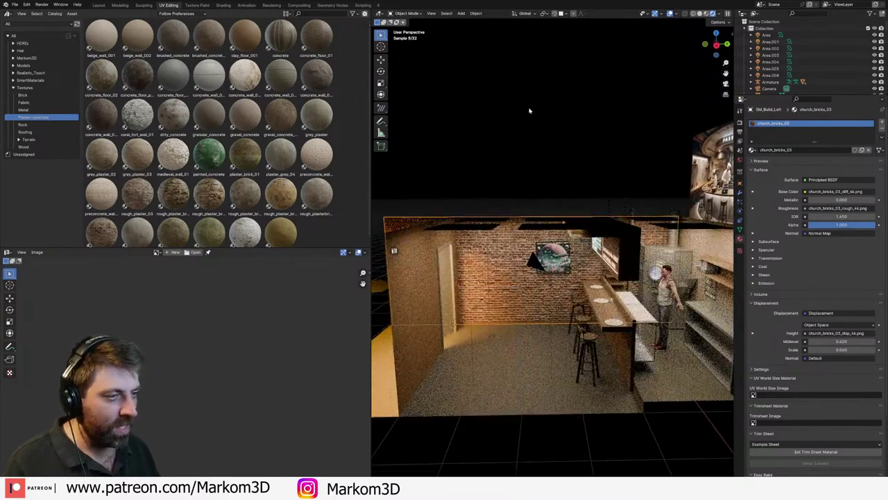
key("shift+a")
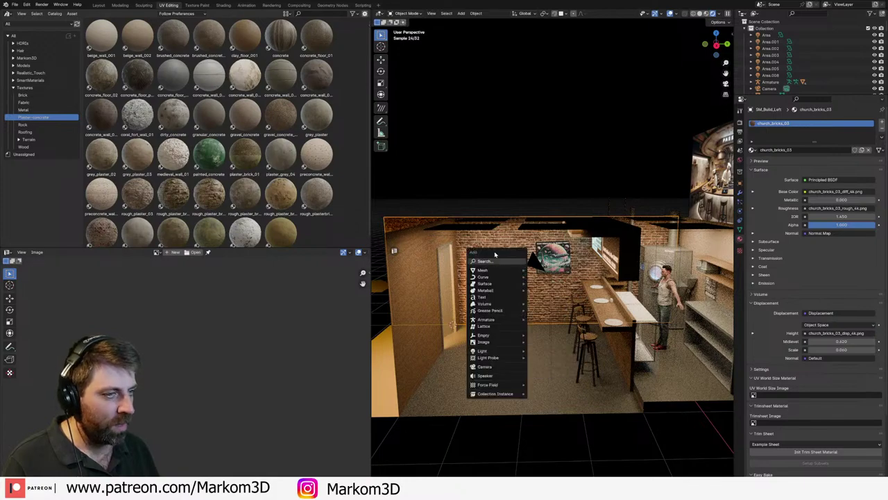
mouse_move(495, 270)
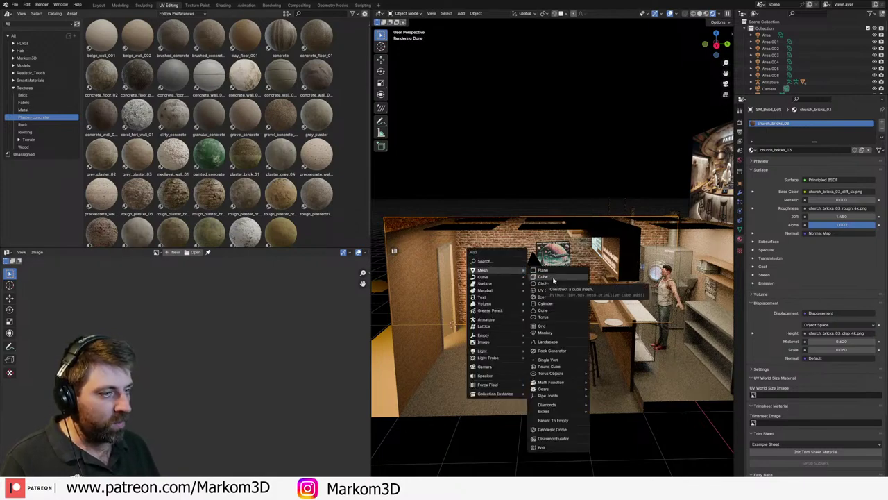
left_click(554, 279)
key("shift+s")
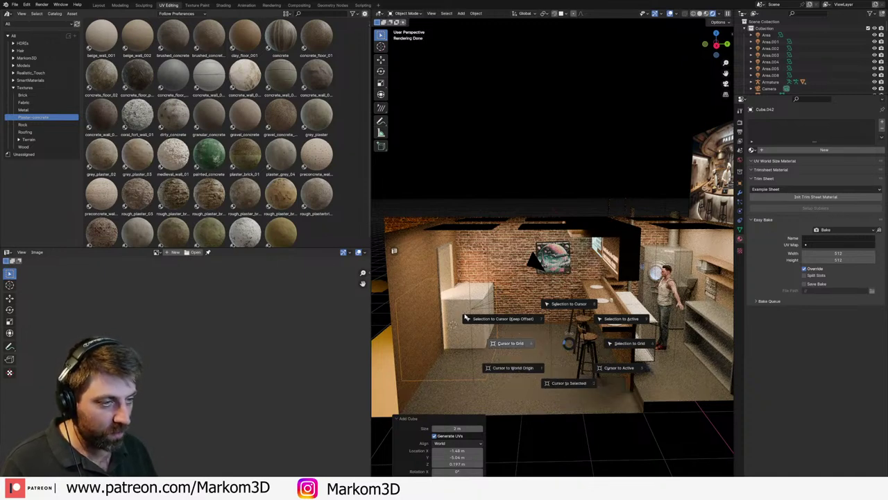
left_click(466, 317)
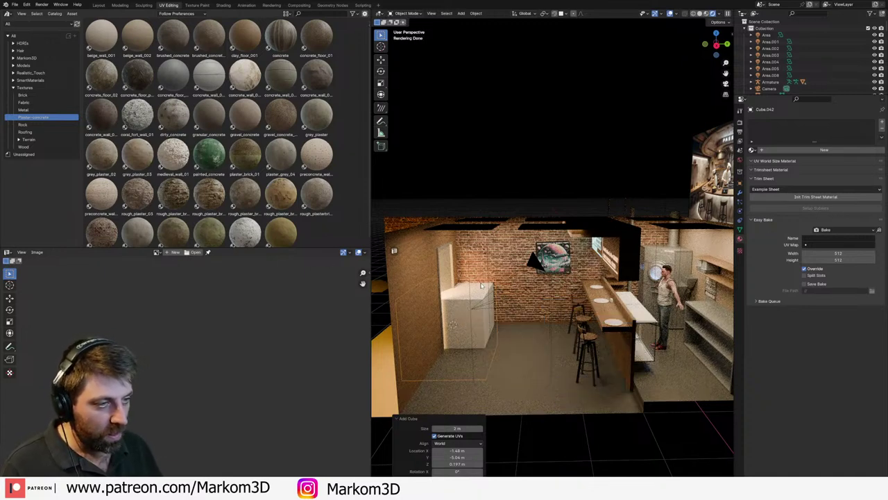
- Switch to the Layout workspace and move the new cube outside the building, to about X 6.73 m, Y -7.40 m
left_click(98, 5)
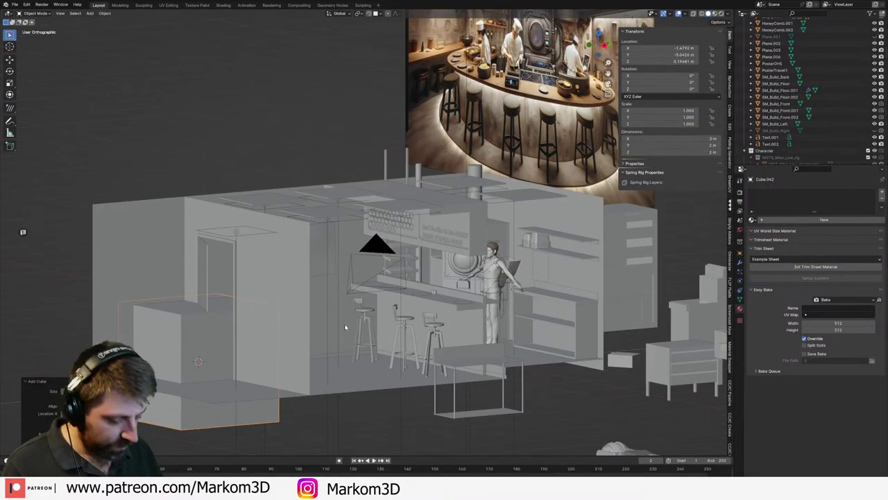
key("KP_7")
middle_click_drag(300, 275, 269, 130, "shift")
key("g")
left_click(627, 388)
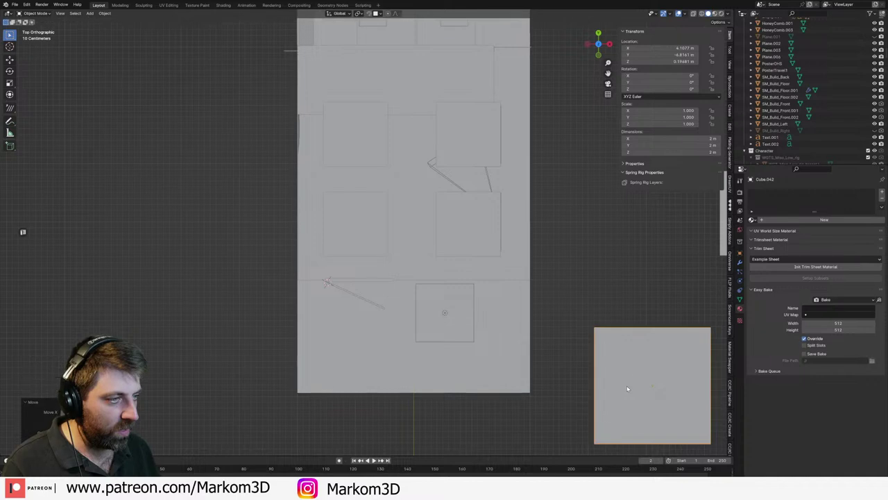
middle_click_drag(627, 388, 382, 271, "shift")
key("g")
left_click(563, 305)
middle_click_drag(563, 305, 454, 240)
middle_click_drag(253, 288, 406, 228, "shift")
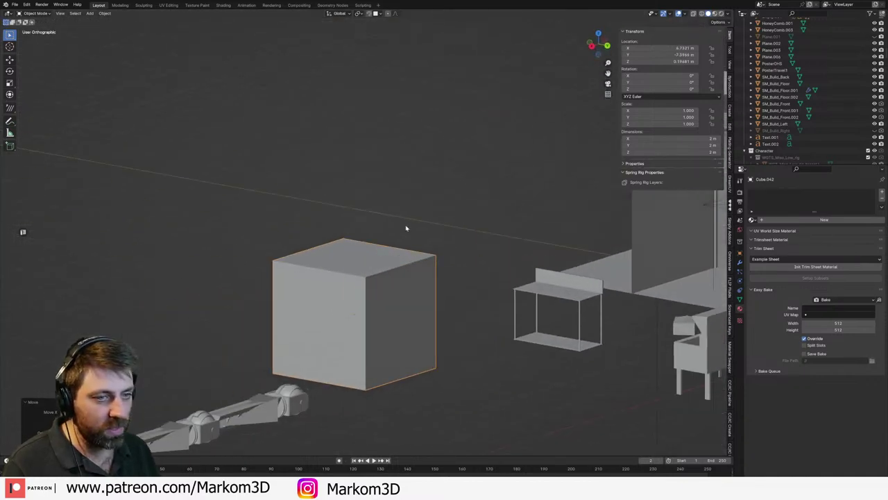
scroll(454, 298, "up", 2)
- Scale the cube's mesh by 0.5 in X and Y, leaving Z out of the scaling
key("Tab")
key("s")
key("shift+z")
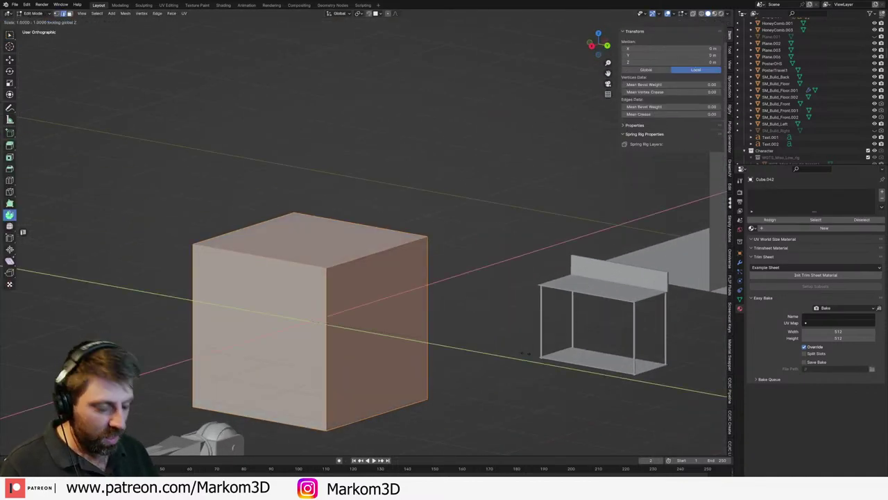
type(".5")
key("Return")
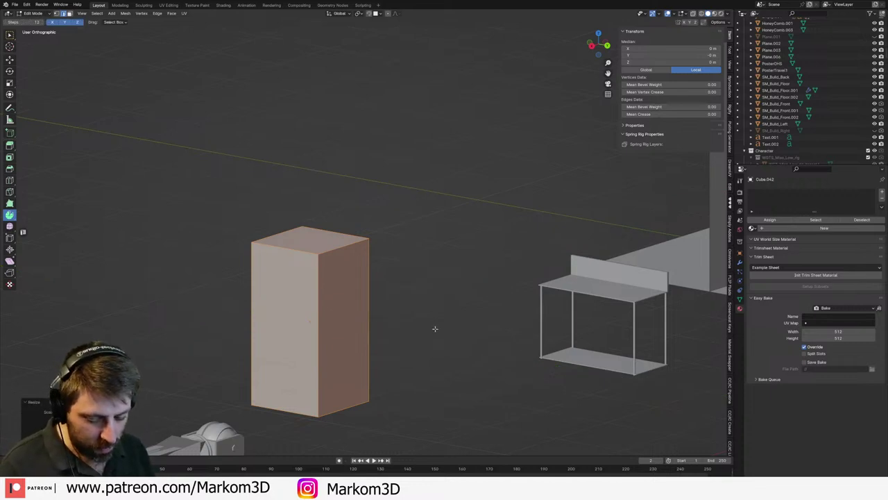
- Scale the block's mesh by 0.5 along Y to make it thinner
key("s")
key("x")
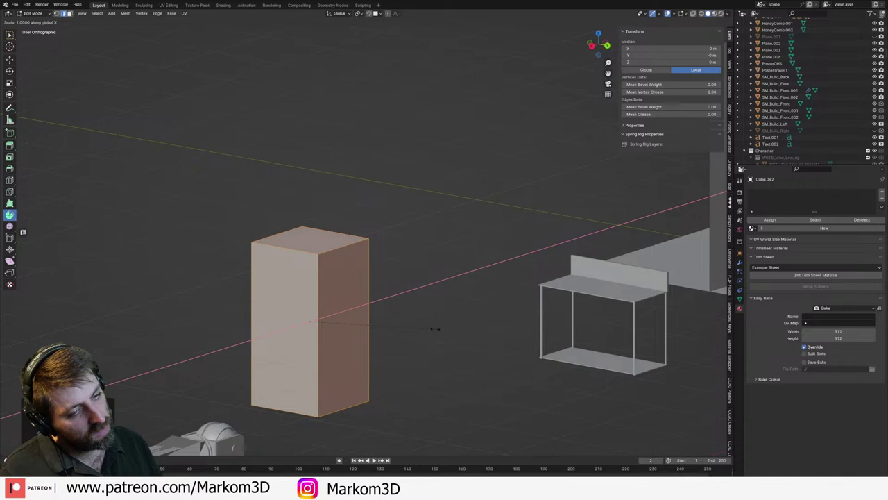
type("y.5")
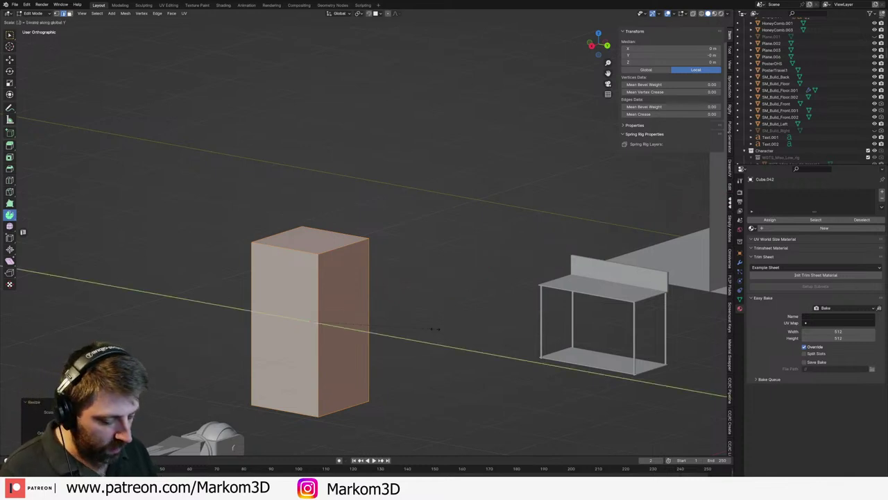
key("Return")
- Move the block's bottom face 1 m up along Z, level with the object's origin
middle_click_drag(423, 315, 409, 264)
scroll(333, 282, "up", 1)
left_click(317, 290)
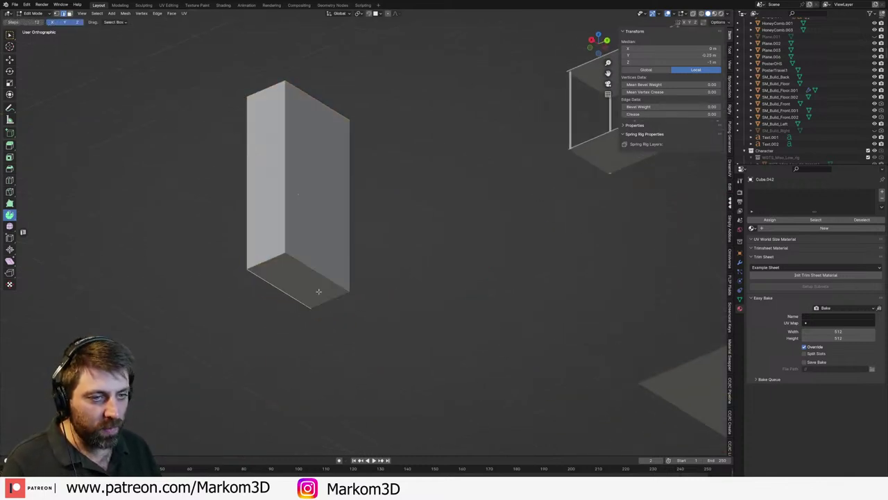
key("g")
right_click(318, 290)
key("3")
left_click(318, 288)
type("gz1")
key("Return")
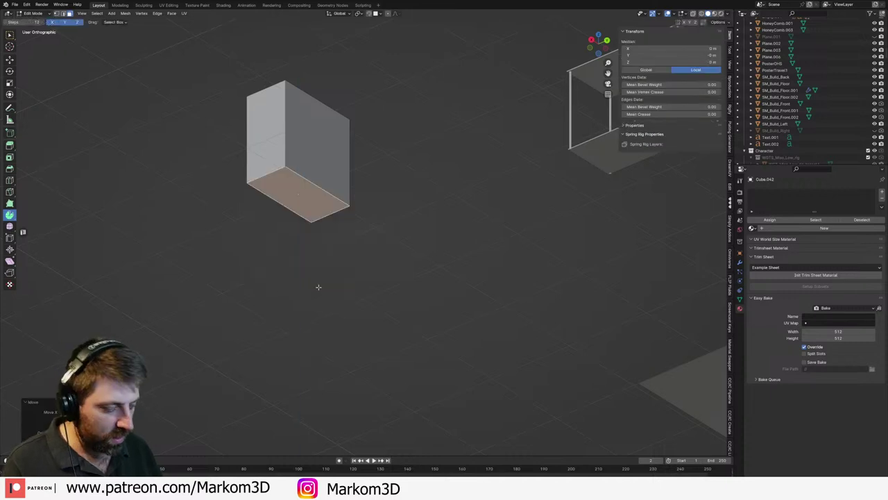
- Raise the block's top face 1 m along Z
middle_click_drag(319, 287, 278, 307)
scroll(283, 284, "up", 3)
left_click(268, 256)
type("gz1")
key("Return")
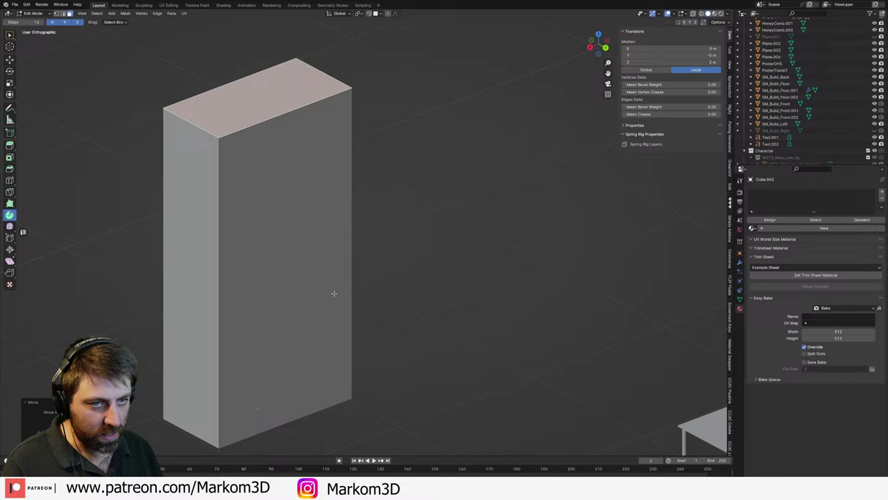
- Compare the block's height with the doorway from the side and cut a horizontal edge loop at its mid-height, 1 m
key("KP_3")
scroll(333, 293, "down", 4)
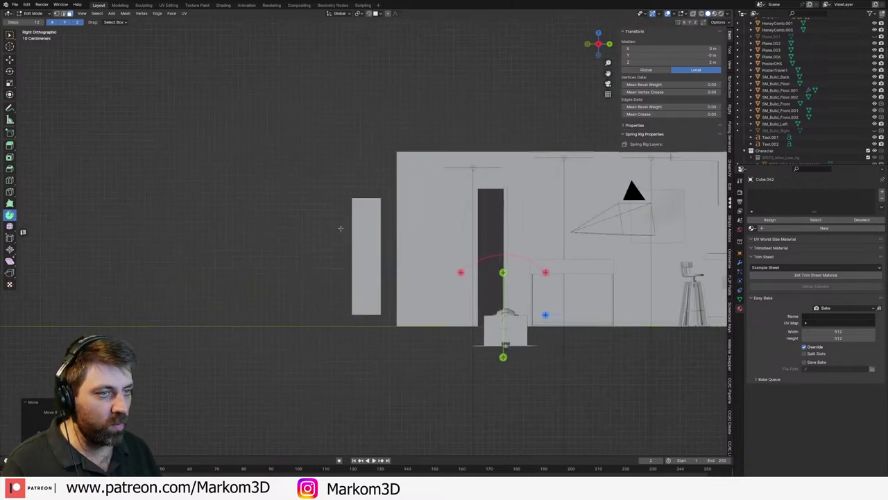
scroll(340, 227, "up", 4)
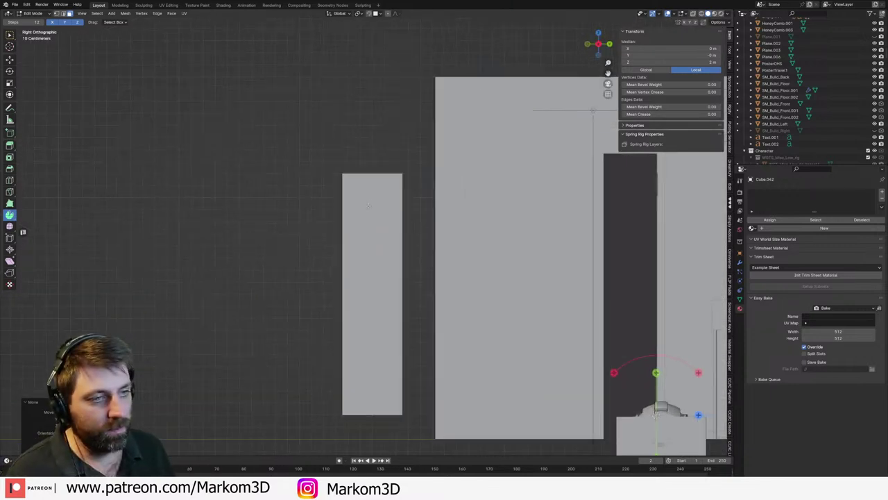
mouse_move(340, 227)
middle_mouse_down()
mouse_move(349, 208)
mouse_move(344, 214)
middle_mouse_up()
middle_click_drag(314, 265, 343, 242, "shift")
left_click(309, 240)
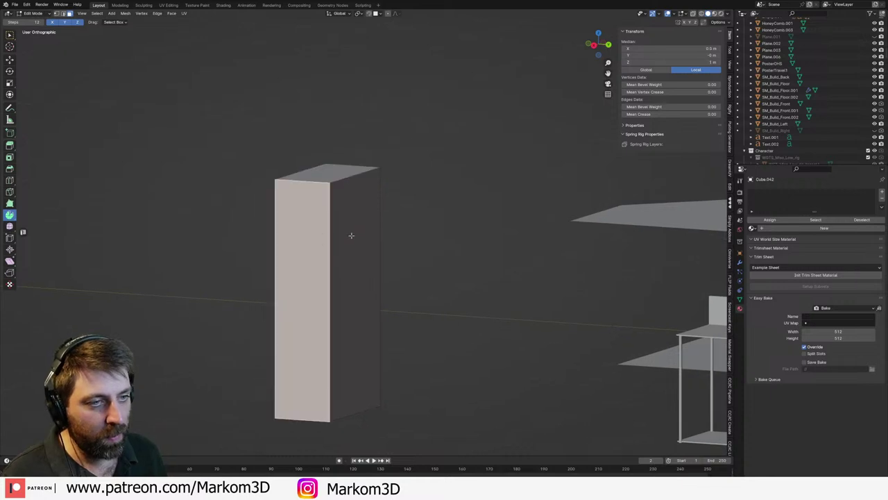
left_click(352, 234, "shift")
middle_click_drag(437, 224, 369, 258)
key("ctrl+r")
left_click(325, 286)
right_click(325, 287)
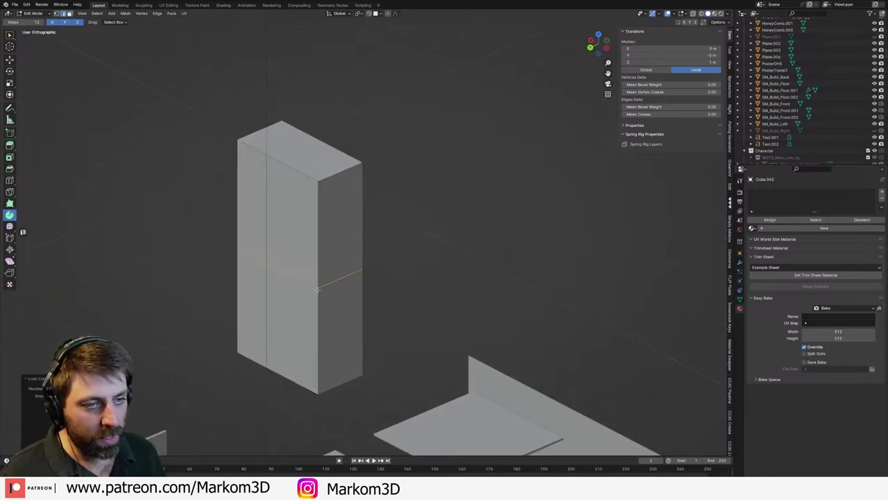
- Cut a second horizontal edge loop through the middle of the block's upper half, at 1.5 m
middle_click_drag(267, 320, 410, 254)
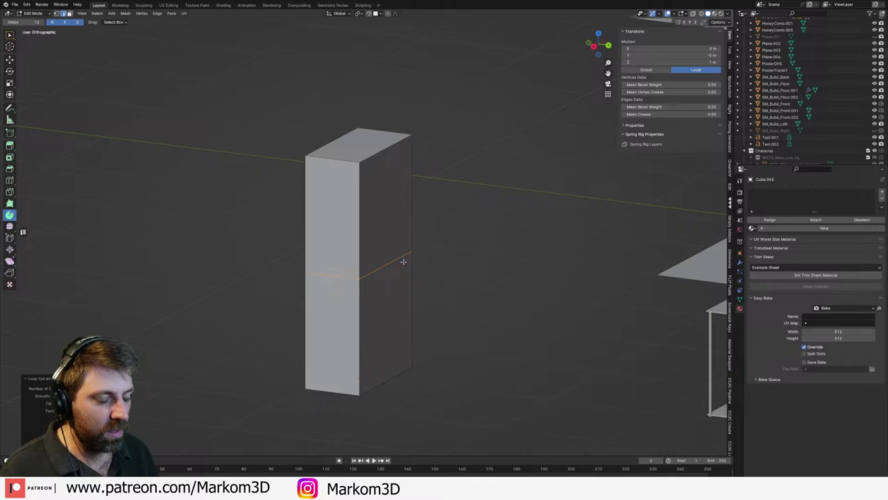
key("ctrl+r")
left_click(363, 221)
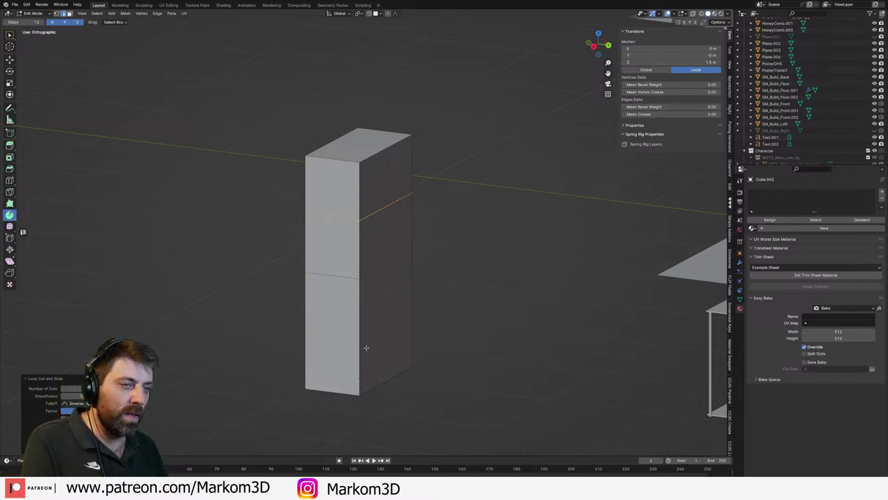
- Cut a third horizontal edge loop through the middle of the block's lower half, at 0.5 m
key("ctrl+r")
left_click(367, 338)
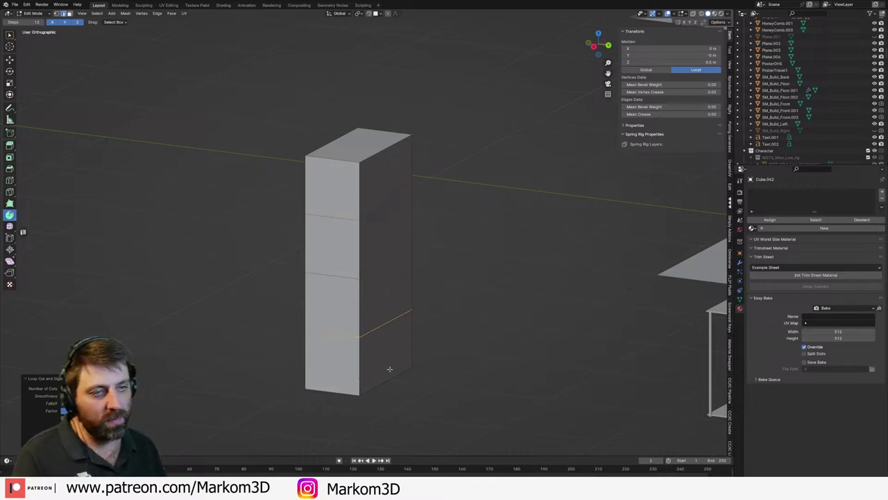
- Try a thin individual inset on all of the block's faces and take it back
key("a")
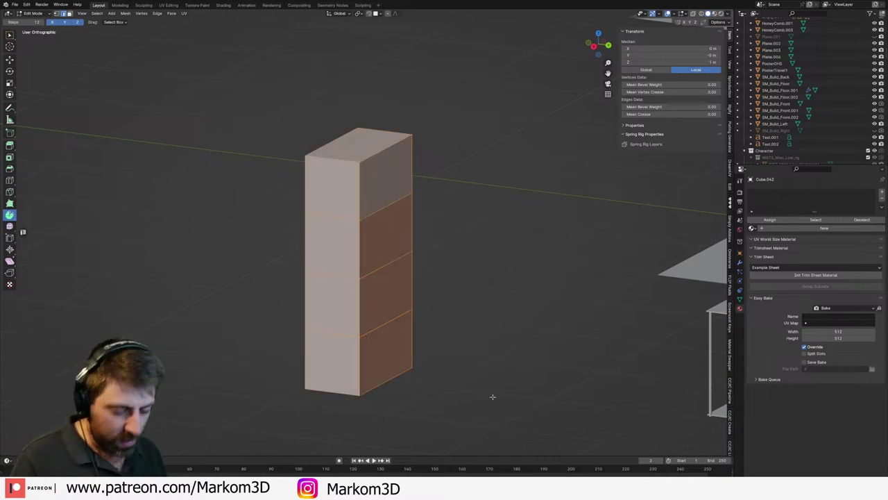
key("i")
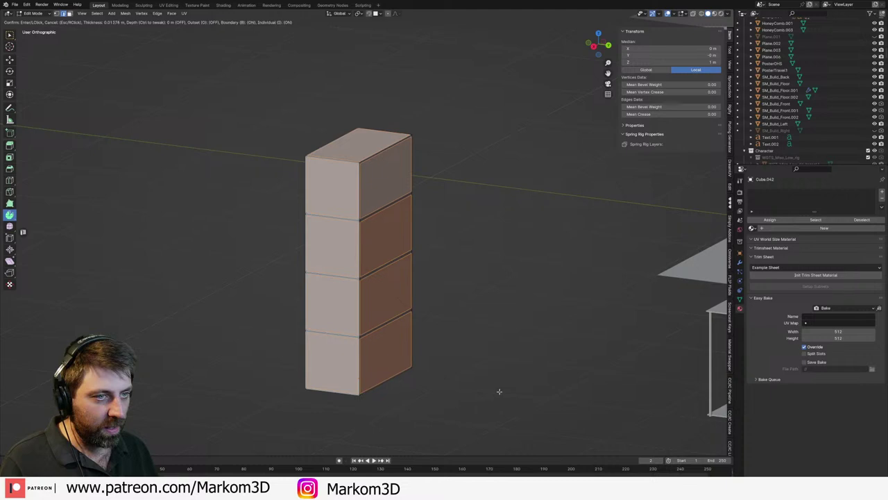
left_click(503, 392)
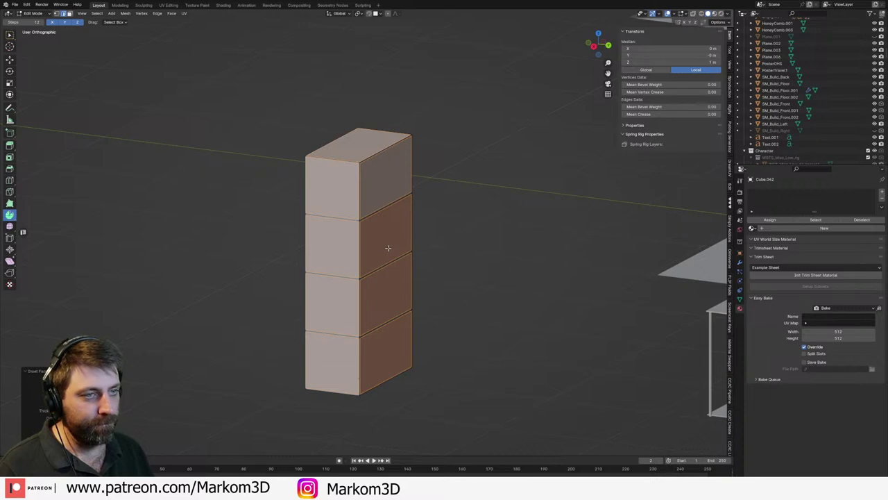
scroll(388, 248, "up", 1)
key("ctrl+x")
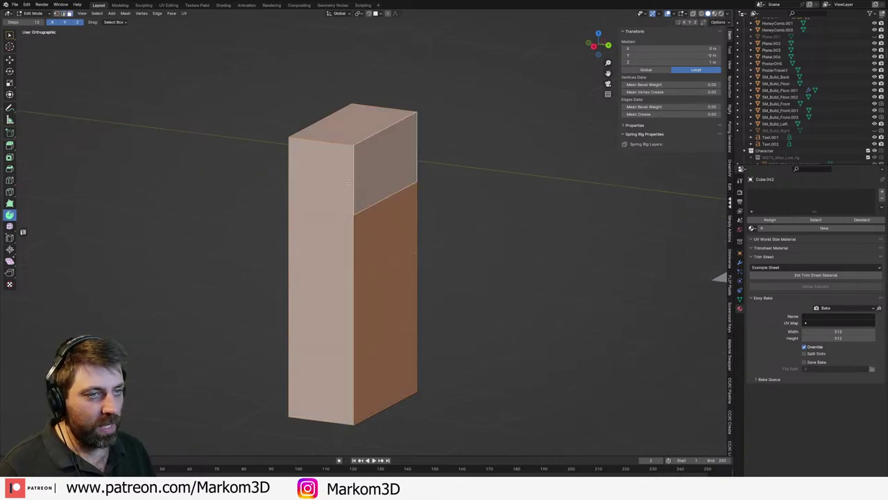
- Select the four horizontal rings of faces around the block's sides
left_click(352, 181, "alt")
left_click(354, 249, "alt+shift")
left_click(358, 312, "alt+shift")
left_click(357, 386, "alt+shift")
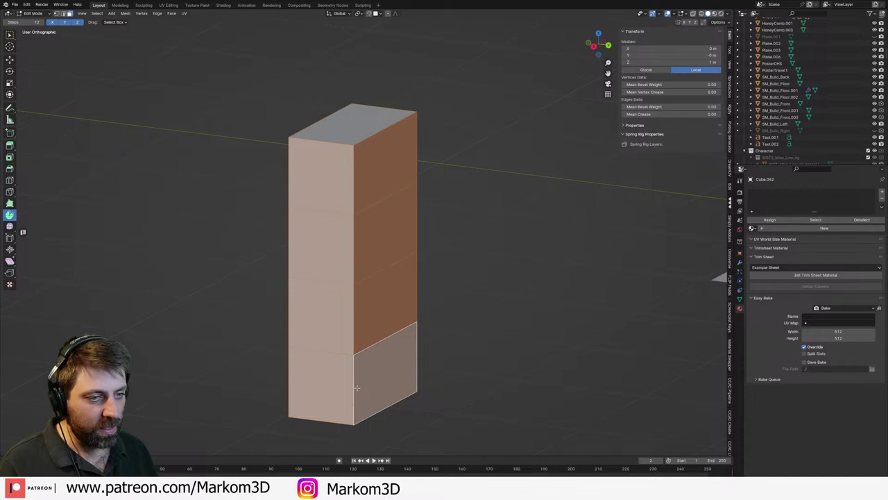
key("2")
- Delete all the vertical edges along the block's four corners, keeping only the horizontal loops and the end faces
left_click(292, 378)
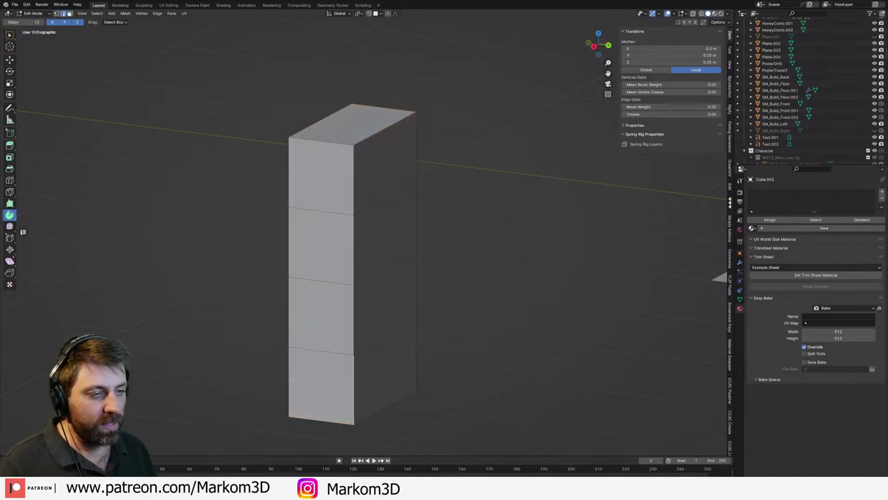
key("KP_1")
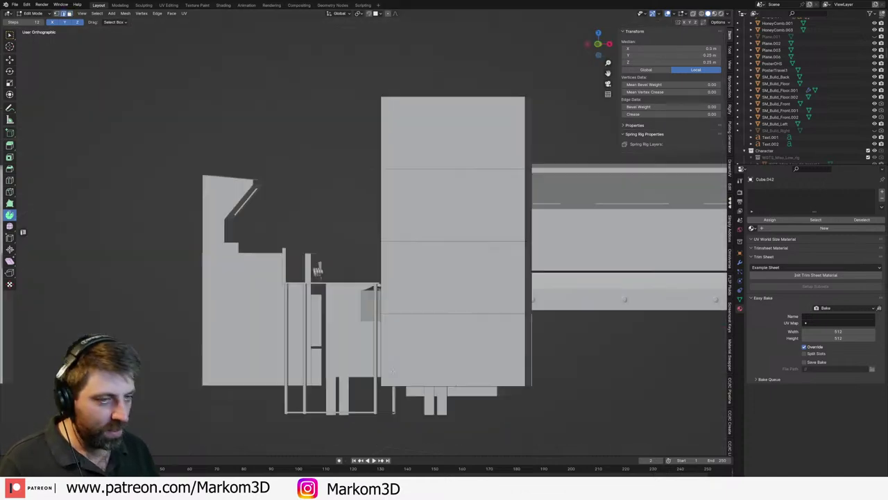
key("KP_3")
key("z")
left_click(346, 348)
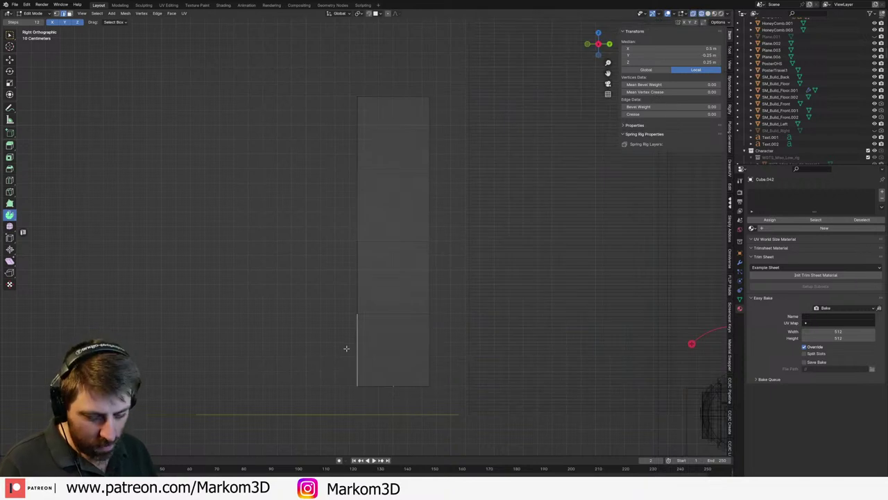
left_click(429, 351, "shift")
left_click(357, 279, "shift")
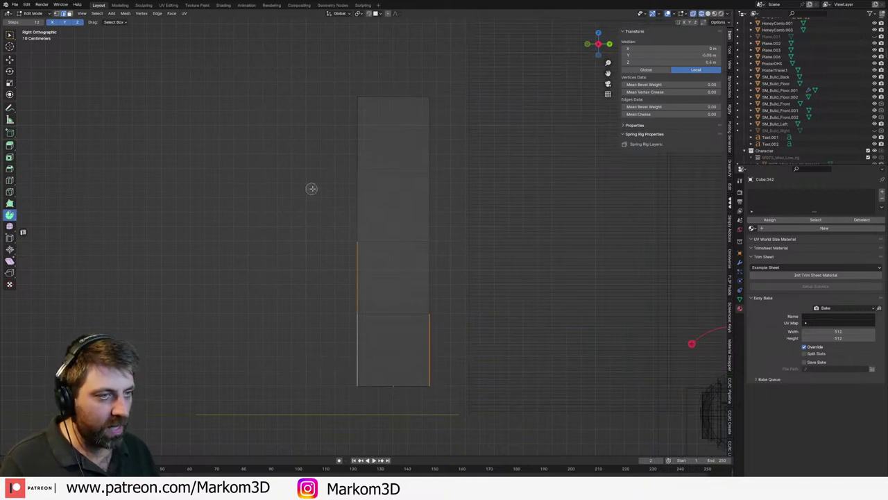
left_click(357, 195, "shift")
left_click(439, 197, "shift")
left_click(361, 129, "shift")
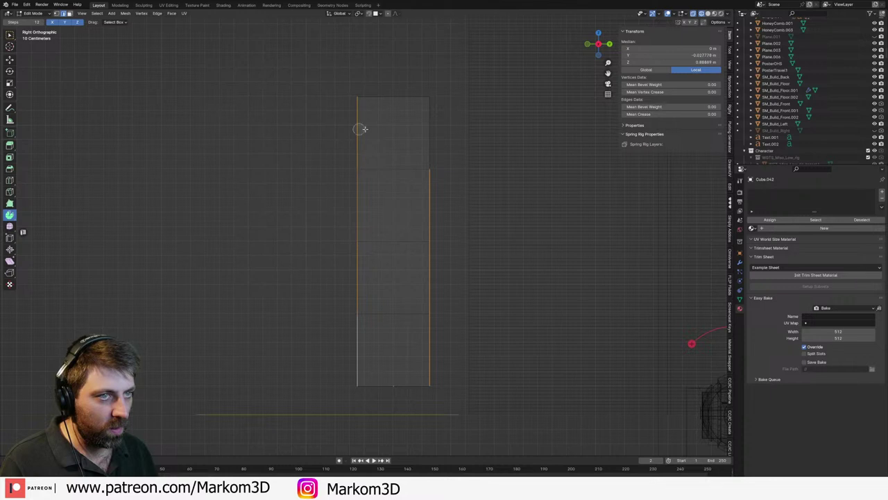
left_click(430, 131, "shift")
key("x")
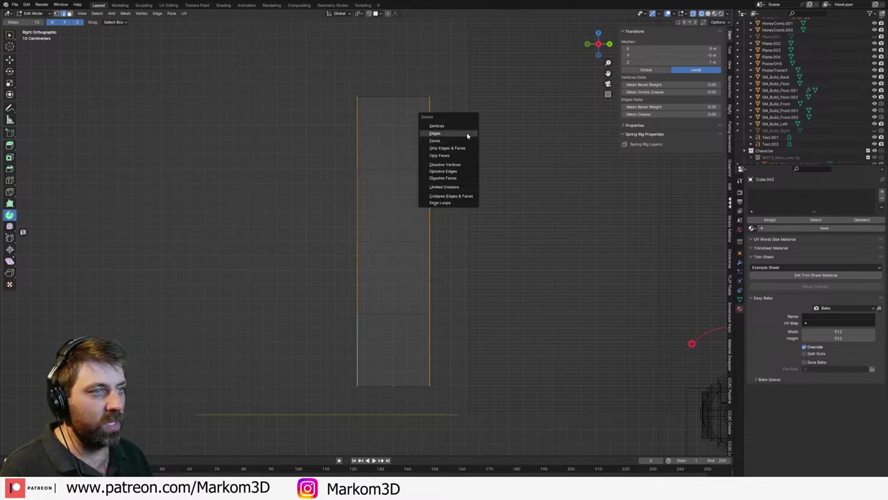
left_click(466, 141)
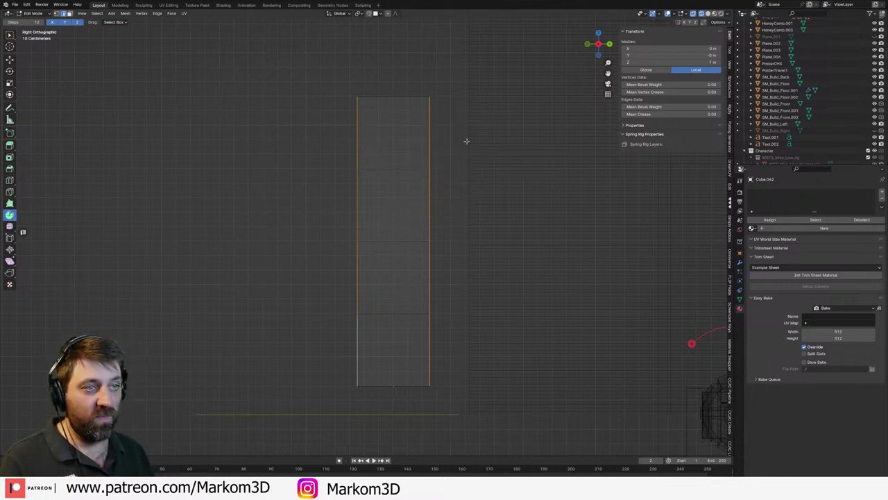
middle_click_drag(465, 142, 454, 145)
key("x")
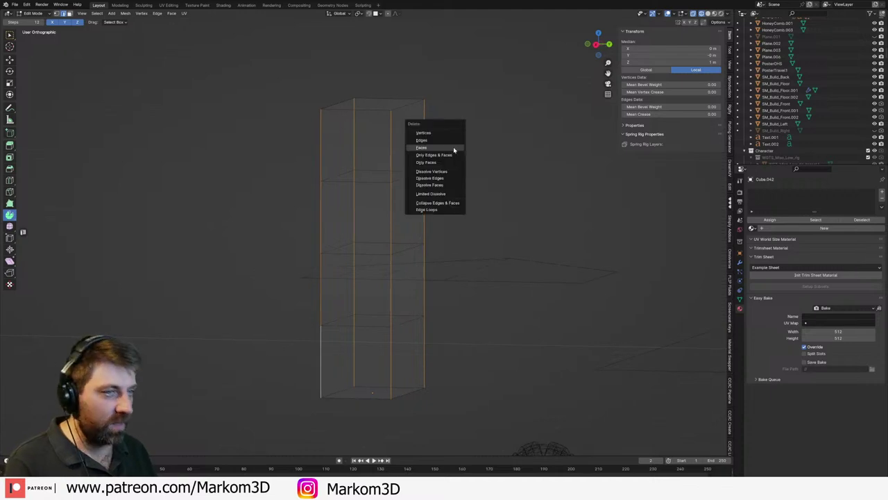
left_click(454, 141)
- Fill the three open middle edge loops at 1.5, 1 and 0.5 m with faces to form shelves
left_click(380, 169, "alt")
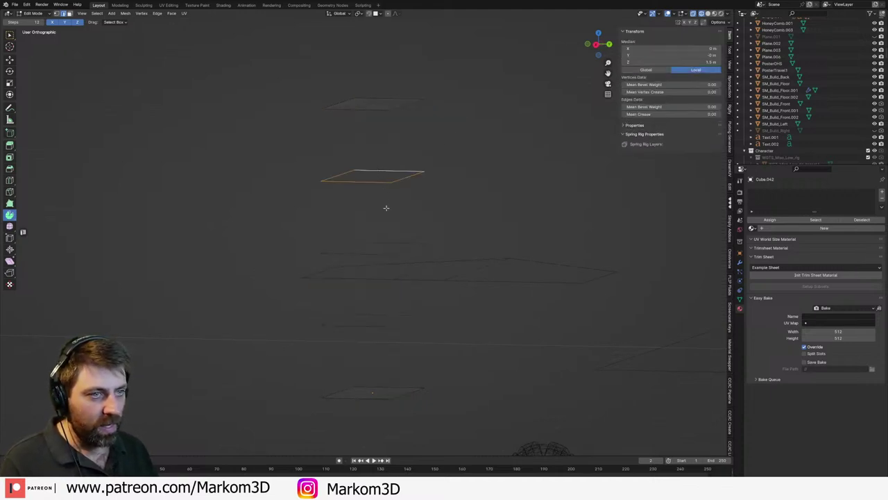
key("f")
left_click(394, 243, "alt")
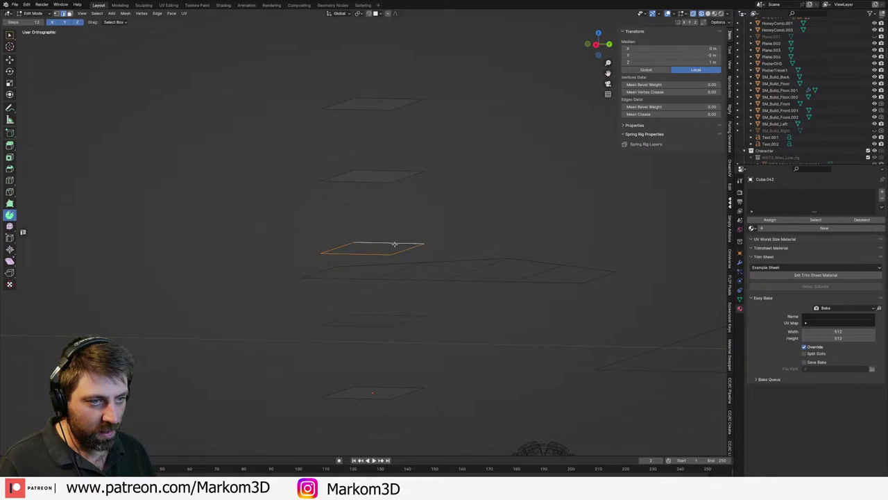
key("g")
left_click(389, 315)
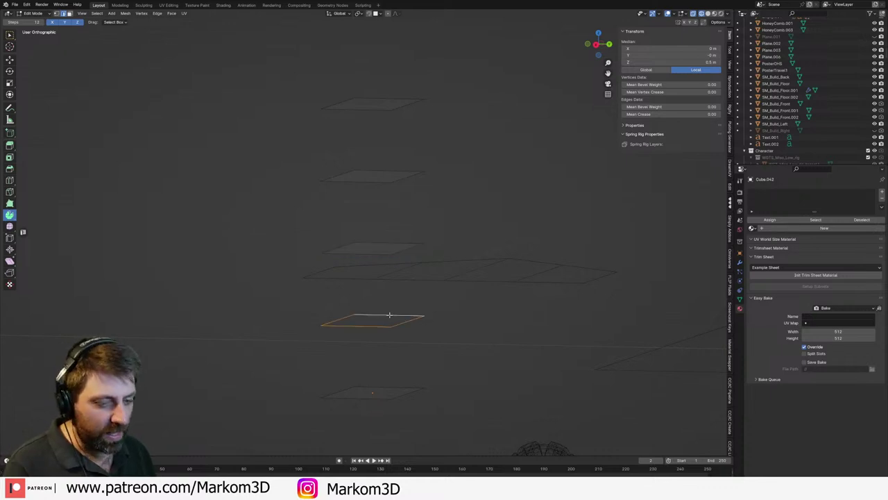
key("f")
- Raise the lowest shelf face slightly along Z, making the stack about 1.93 m tall
left_click(387, 389)
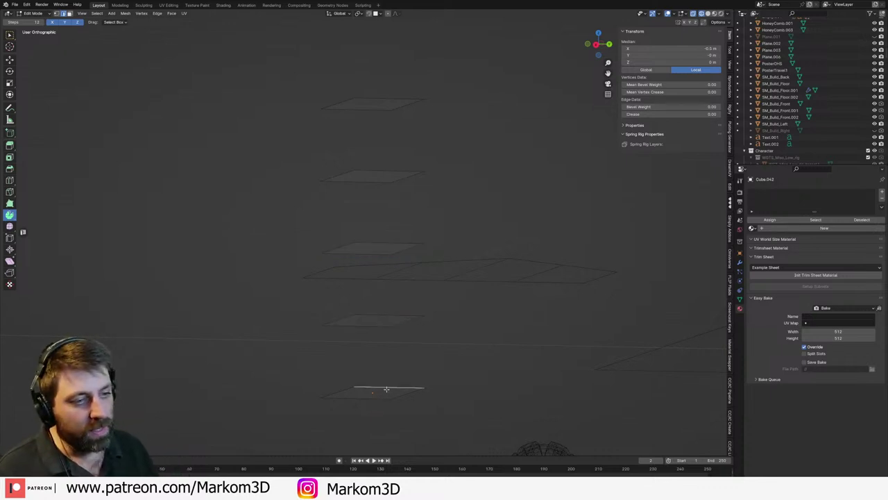
key("f")
key("g")
key("z")
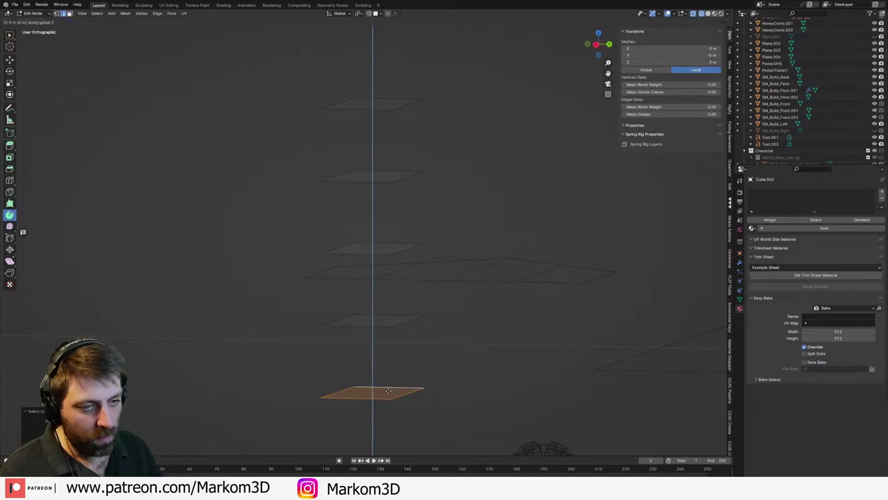
left_click(400, 284)
- Add a Solidify modifier to the shelf faces with a thickness of 0.1 m
key("a")
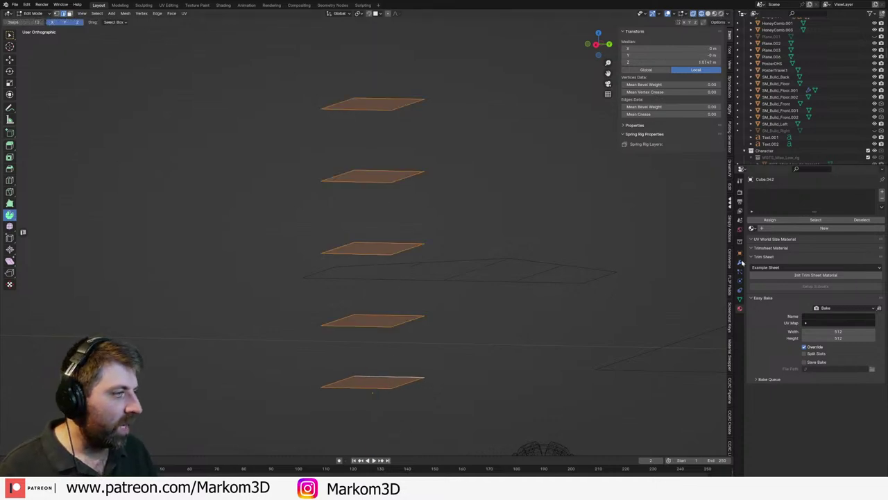
left_click(741, 262)
left_click(819, 191)
mouse_move(781, 217)
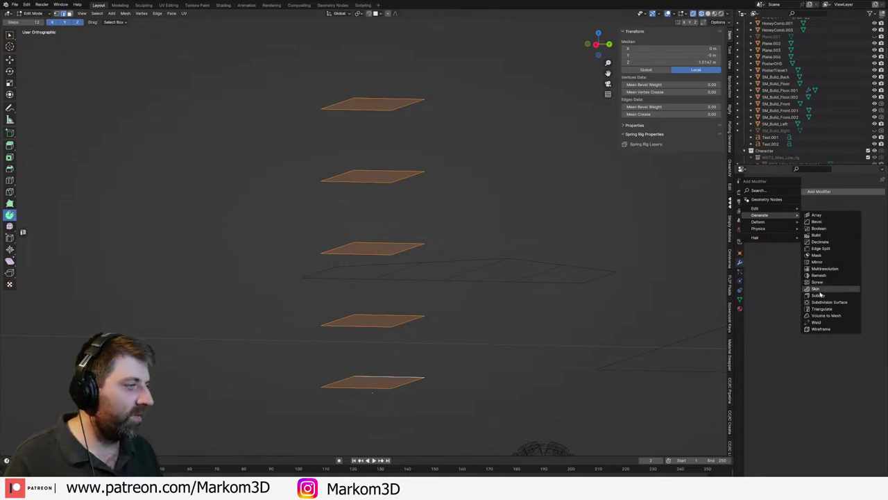
left_click(820, 295)
double_click(811, 221)
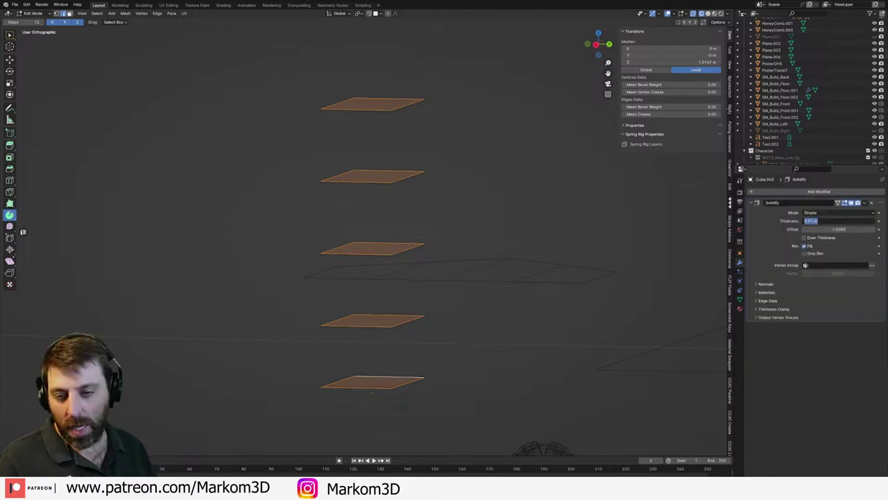
type("0.1")
key("Return")
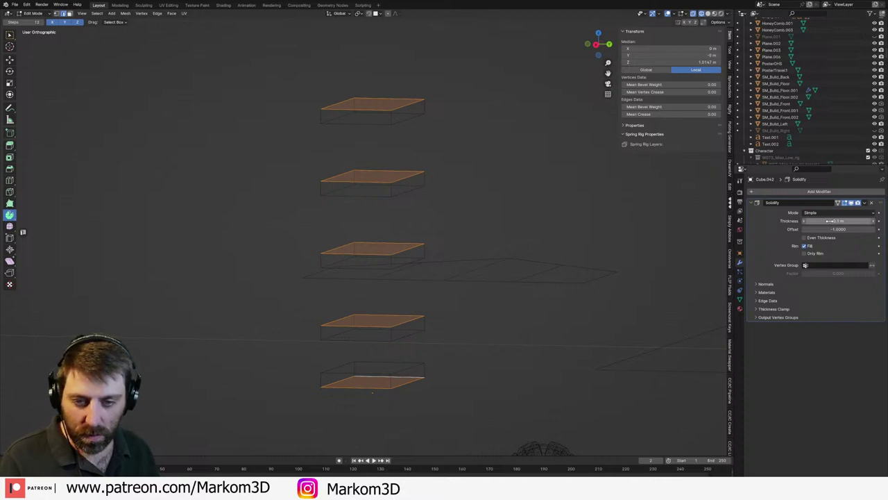
- Set the shelves' Solidify thickness to 0.01 m
scroll(546, 302, "down", 1)
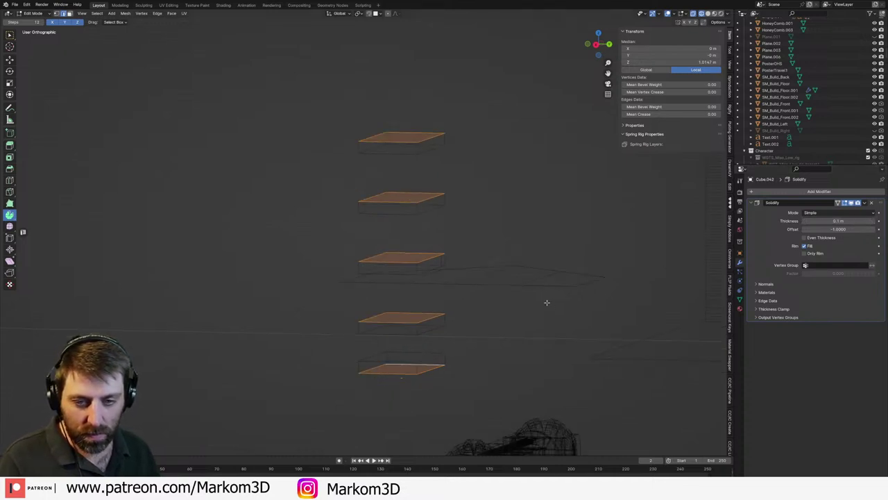
scroll(546, 303, "down", 1)
middle_click_drag(541, 306, 493, 325)
scroll(466, 338, "up", 3)
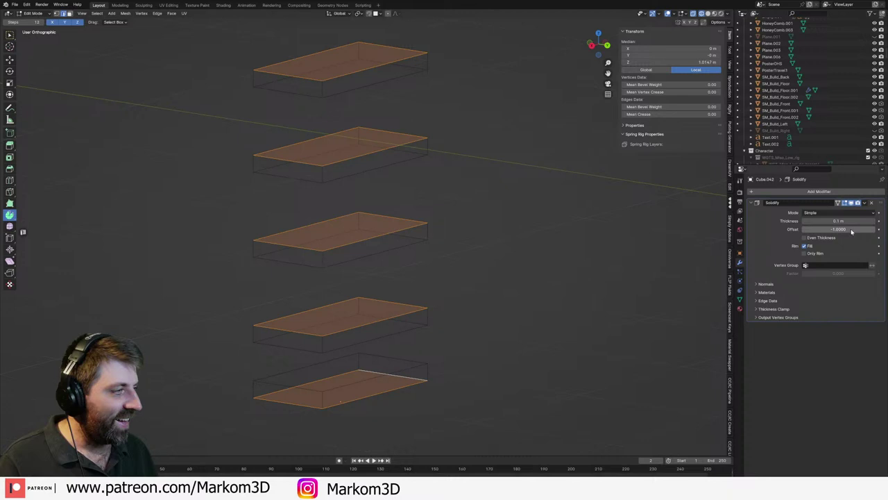
double_click(812, 220)
type("0.01")
key("Return")
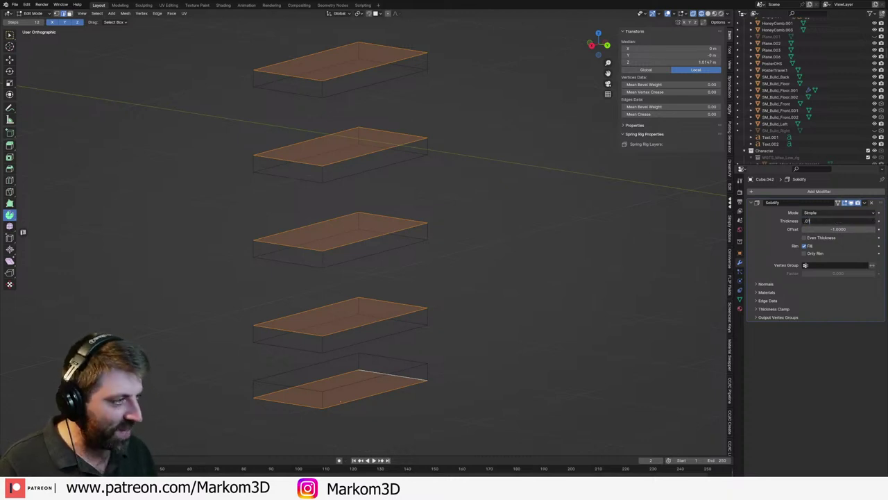
middle_click_drag(403, 270, 346, 269)
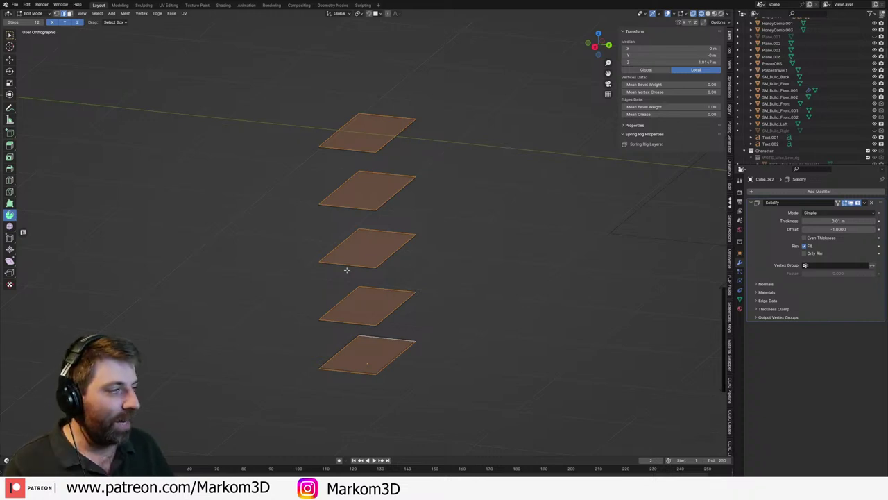
middle_click_drag(388, 188, 458, 247)
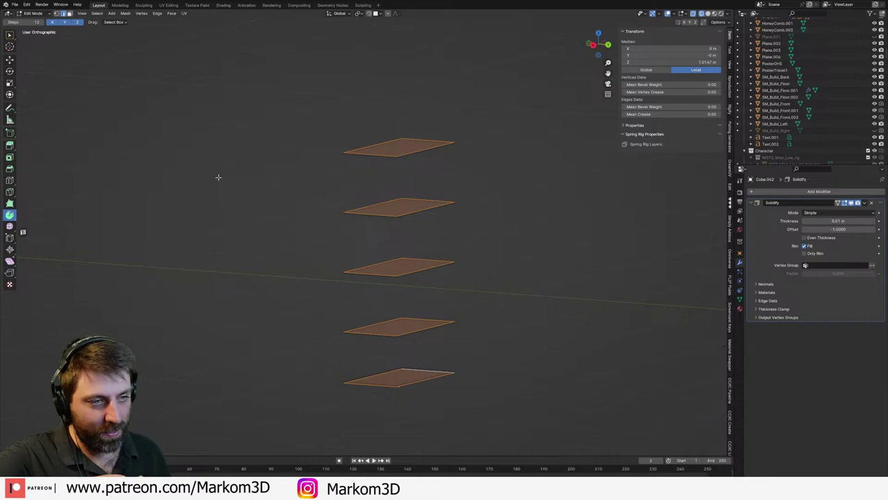
scroll(333, 237, "down", 1)
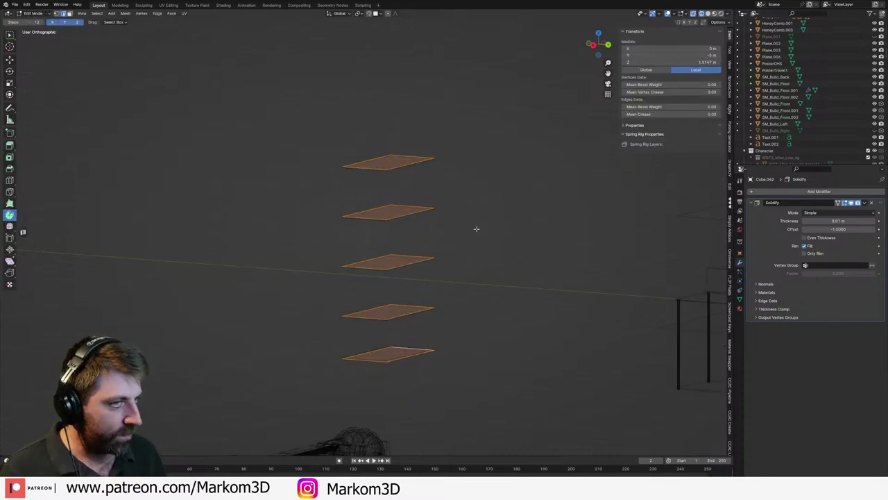
- Snap the 3D cursor to the shelf object's origin and add a cube there as a separate object
key("Tab")
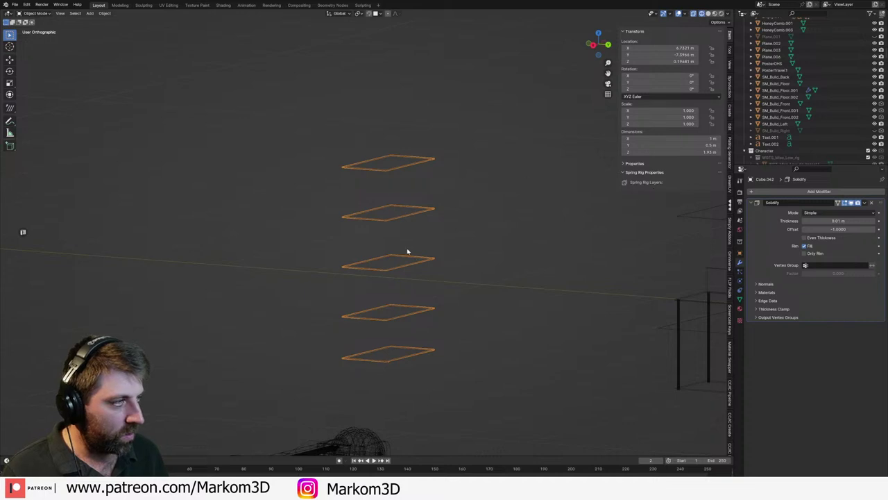
key("Tab")
key("Tab")
key("shift+s")
left_click(392, 340)
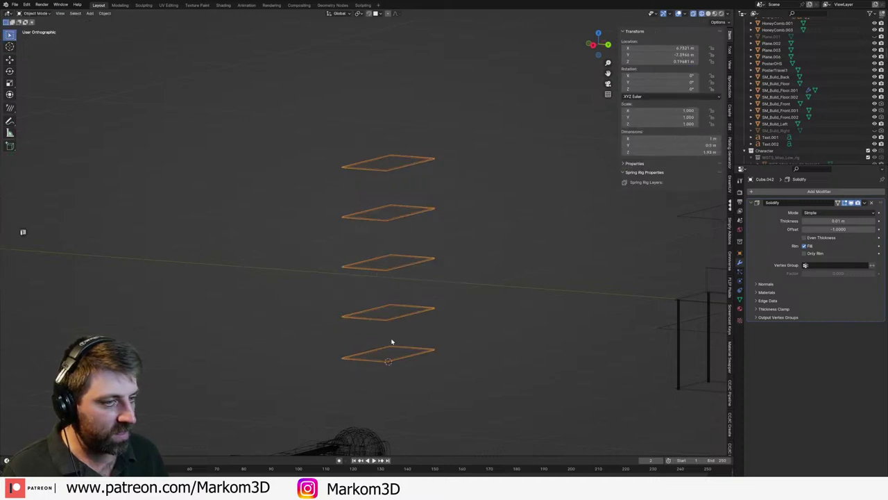
key("shift+a")
mouse_move(391, 338)
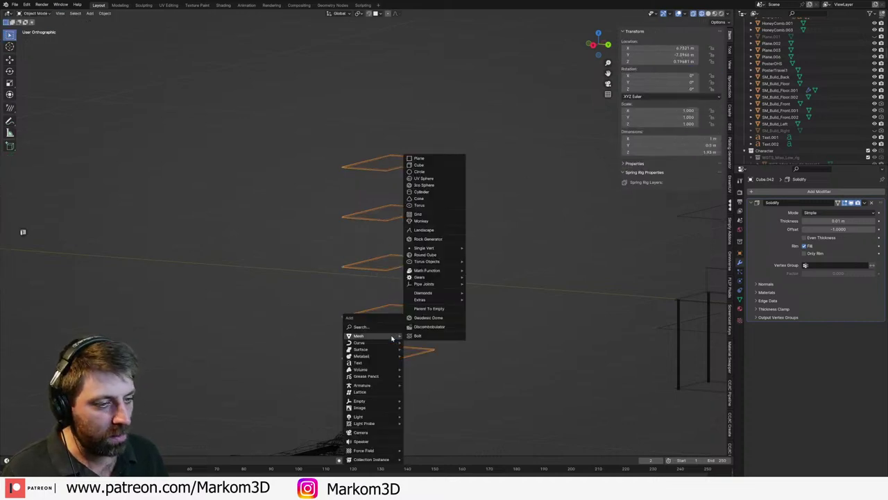
left_click(422, 165)
- Shrink the cube's mesh to a small post section and place it near a front shelf corner, at about X 0.47 m, Y -0.18 m
key("Tab")
key("s")
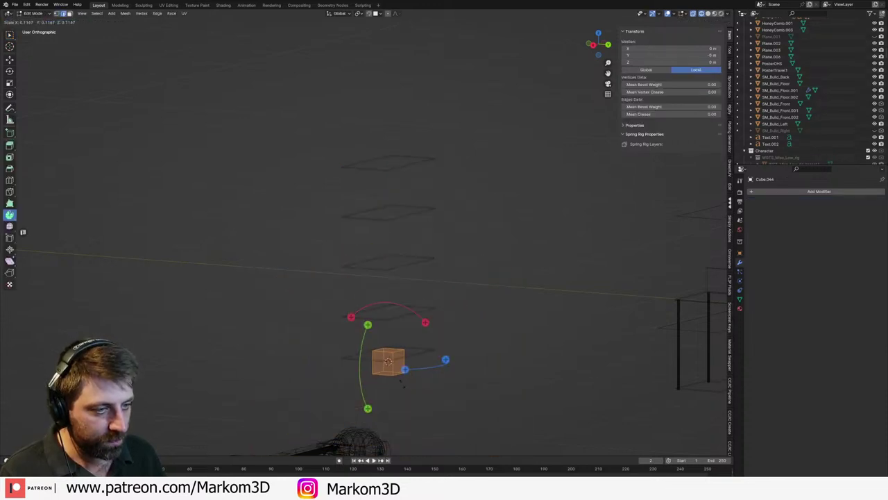
left_click(400, 382)
key("KP_7")
middle_click_drag(469, 156, 458, 222, "shift")
scroll(458, 222, "up", 3)
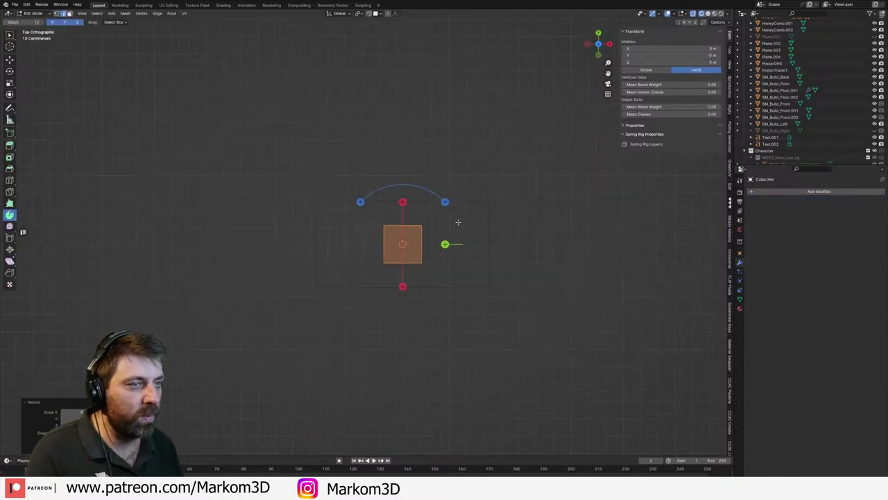
key("g")
left_click(537, 247)
key("s")
left_click(511, 284)
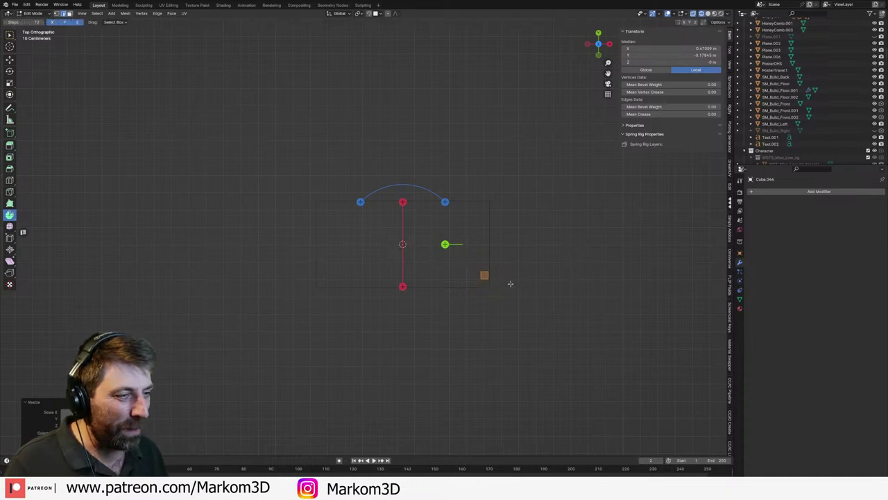
- Move the small post section outward to the front shelf corner, at about X 0.46 m, Y -0.21 m
key("g")
left_click(517, 299)
middle_click_drag(517, 300, 467, 266)
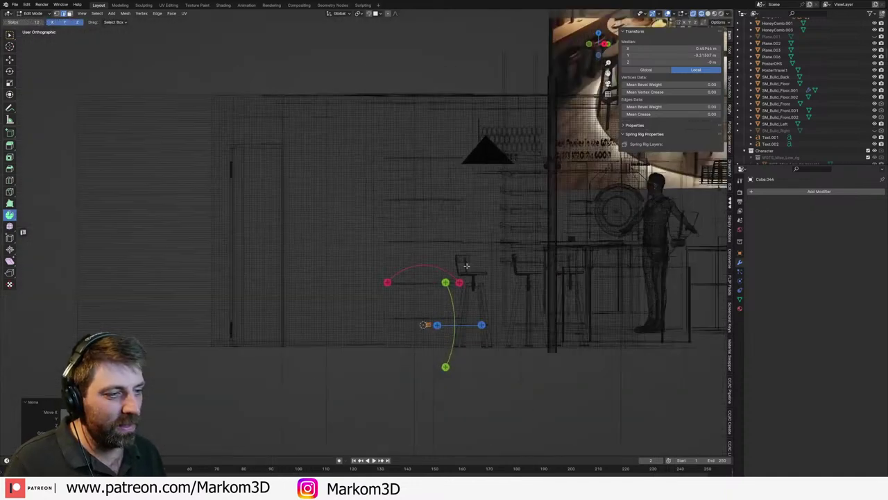
- Raise the post section's top face vertically past the highest shelf to form a post about 2.02 m tall
key("KP_3")
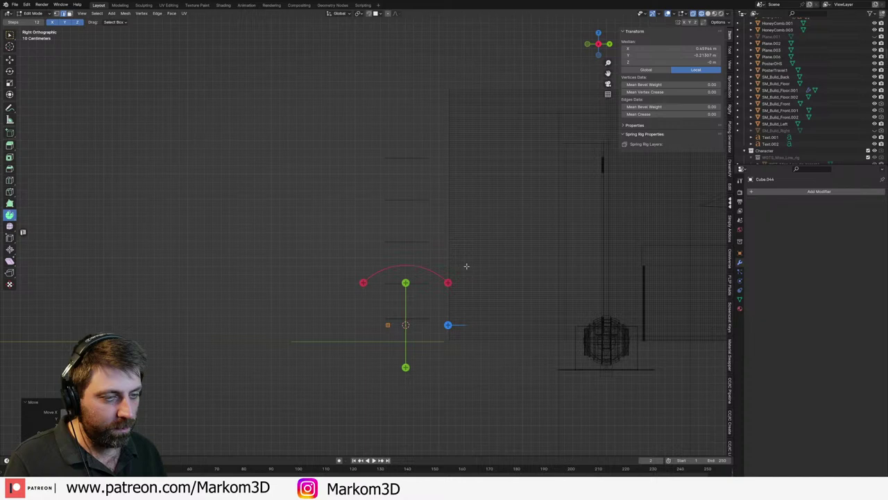
scroll(467, 266, "up", 3)
key("3")
left_click(333, 364)
scroll(334, 364, "down", 3)
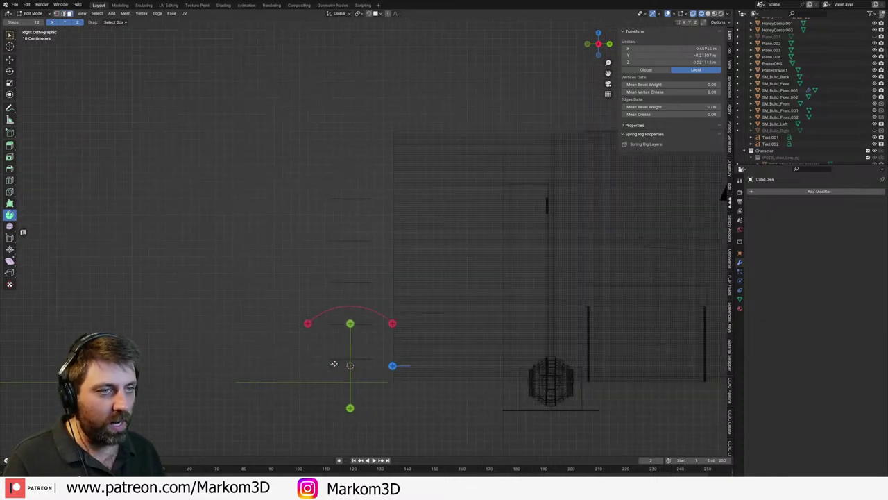
key("g")
key("z")
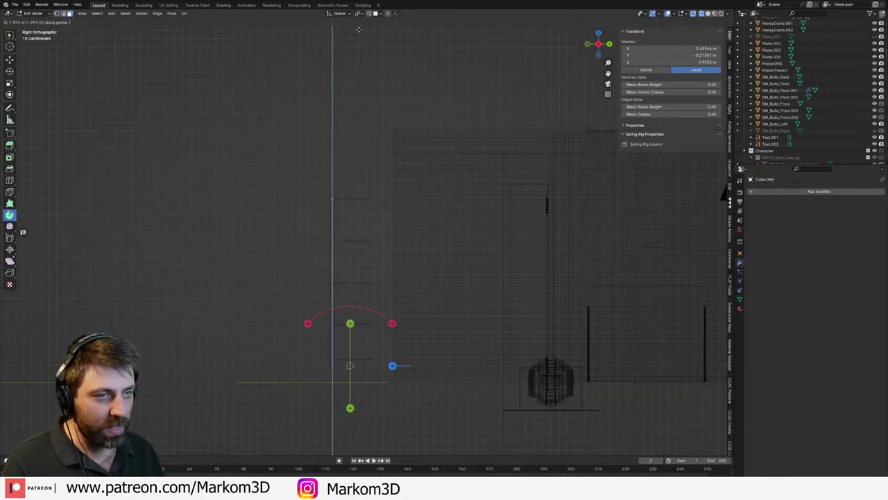
left_click(358, 29)
middle_click_drag(380, 338, 401, 314, "shift")
key("Tab")
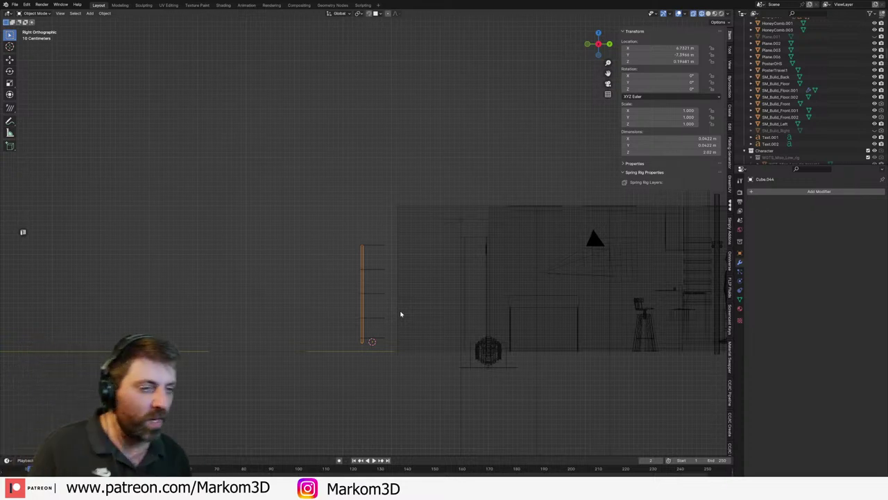
- Add a Mirror modifier to the post on the X and Y axes, without bisecting, so all four corners get posts
mouse_move(400, 314)
middle_mouse_down()
mouse_move(380, 325)
mouse_move(363, 312)
mouse_move(409, 305)
middle_mouse_up()
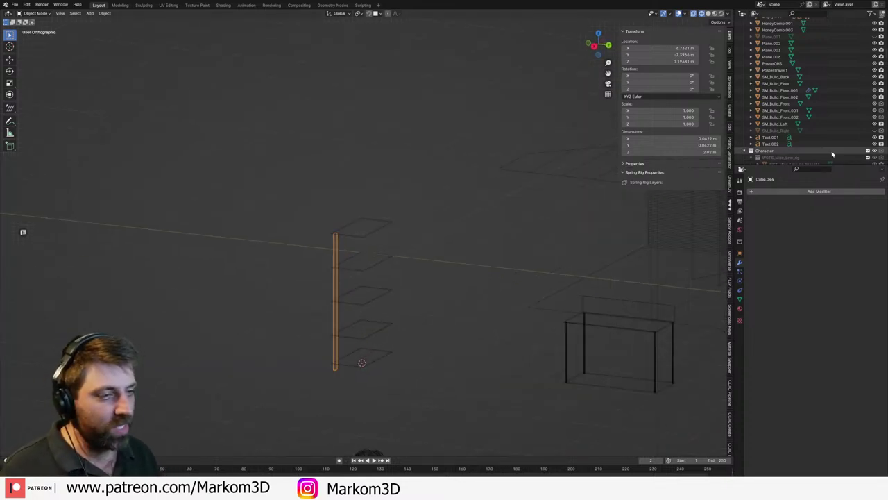
left_click(816, 191)
mouse_move(815, 195)
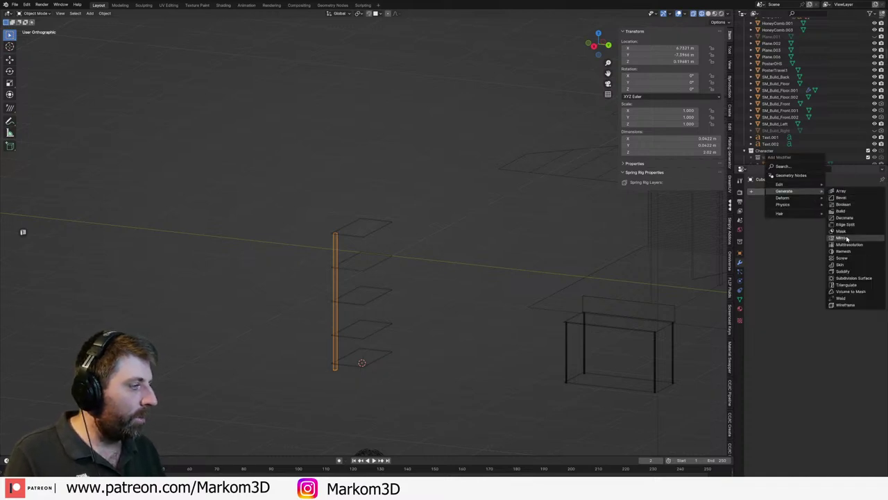
left_click(836, 240)
left_click(845, 222)
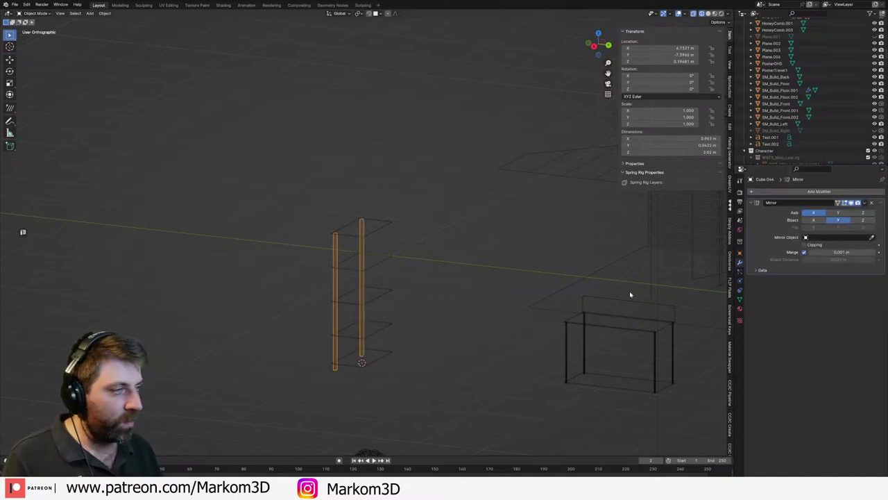
middle_click_drag(630, 293, 430, 340)
left_click(836, 221)
left_click(838, 213)
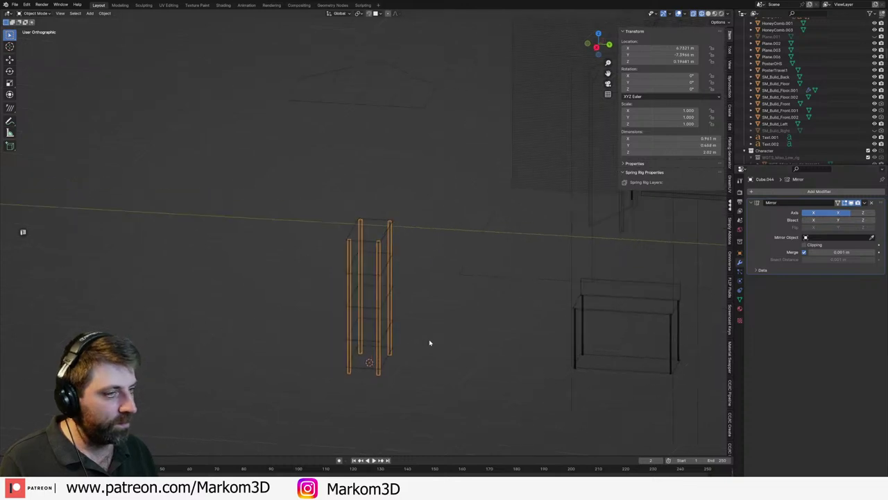
- Apply the posts' Mirror modifier and the shelves' Solidify modifier
scroll(406, 339, "up", 4)
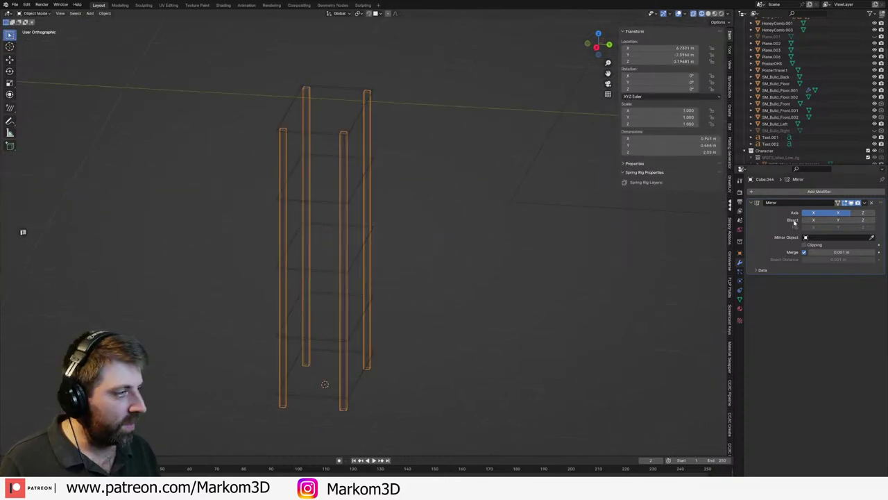
key("ctrl+a")
left_click(325, 204)
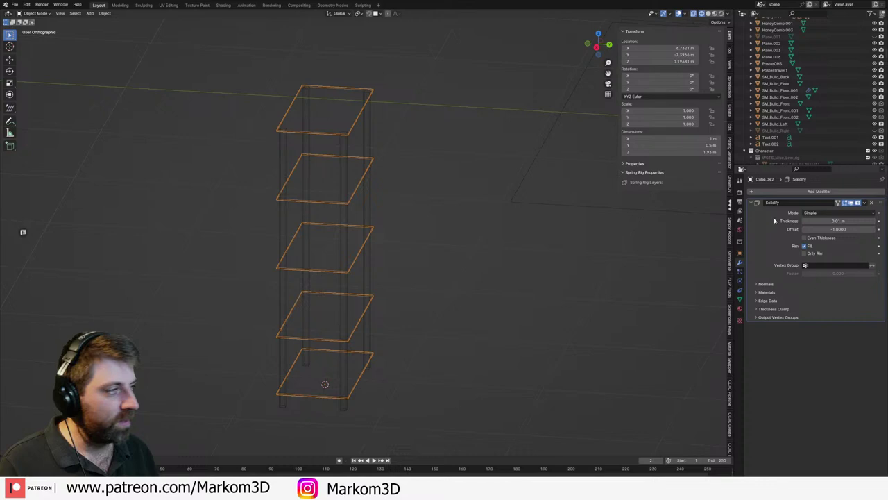
key("ctrl+a")
- Switch the viewport to solid shading and join the corner posts and shelves into one object
middle_click_drag(400, 235, 387, 238)
scroll(387, 238, "down", 1)
key("z")
left_click(428, 234)
scroll(362, 230, "up", 2)
scroll(363, 231, "down", 1)
mouse_move(390, 280)
middle_mouse_down()
mouse_move(329, 266)
mouse_move(340, 280)
mouse_move(428, 309)
mouse_move(433, 292)
mouse_move(374, 229)
middle_mouse_up()
scroll(341, 279, "up", 4)
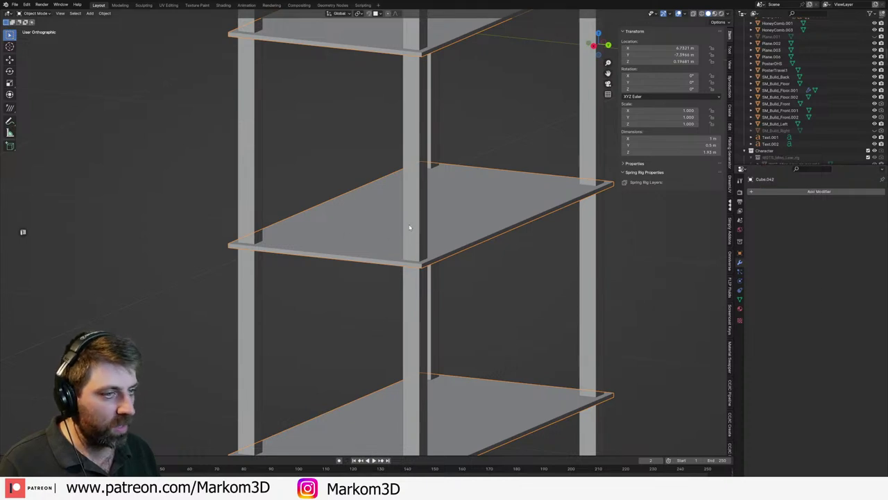
key("a")
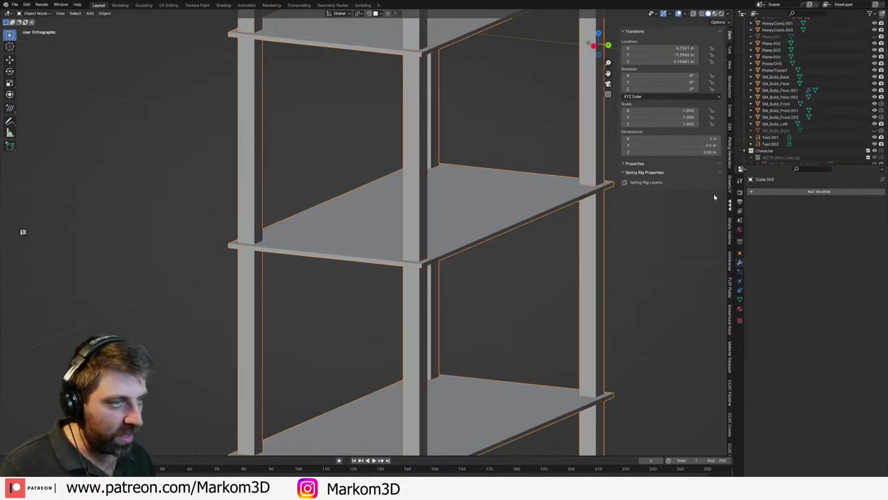
- Add a Bevel modifier to the joined shelving unit with an amount of 0.001 m
left_click(826, 191)
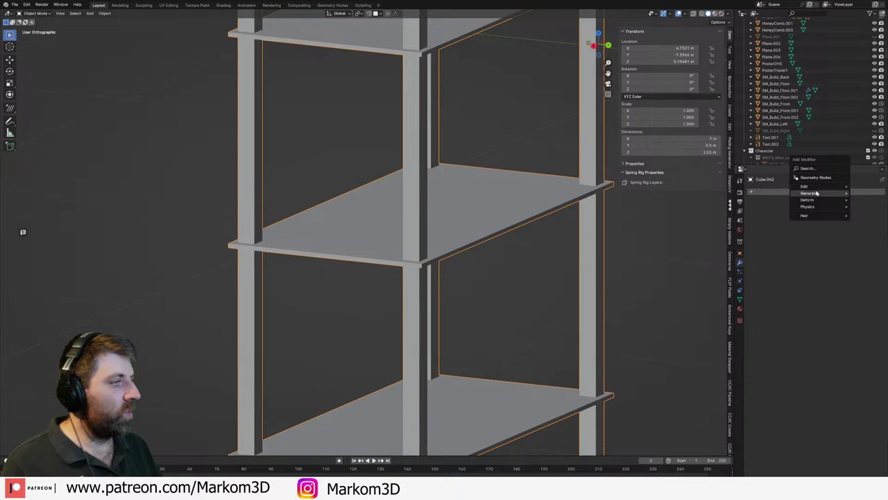
mouse_move(809, 193)
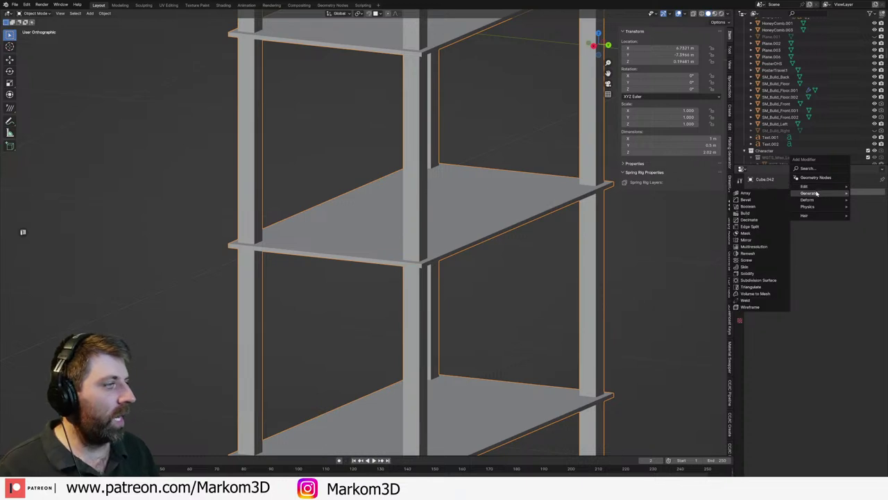
left_click(764, 199)
double_click(808, 229)
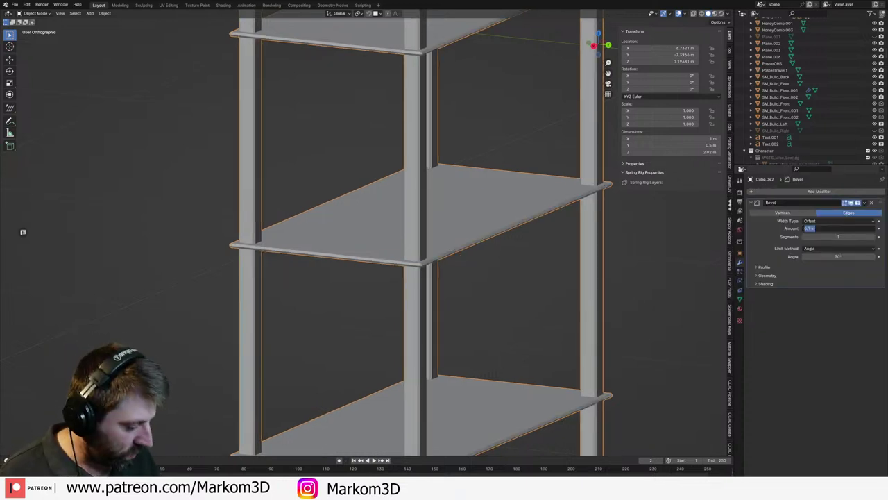
key("BackSpace")
type(".001")
key("Return")
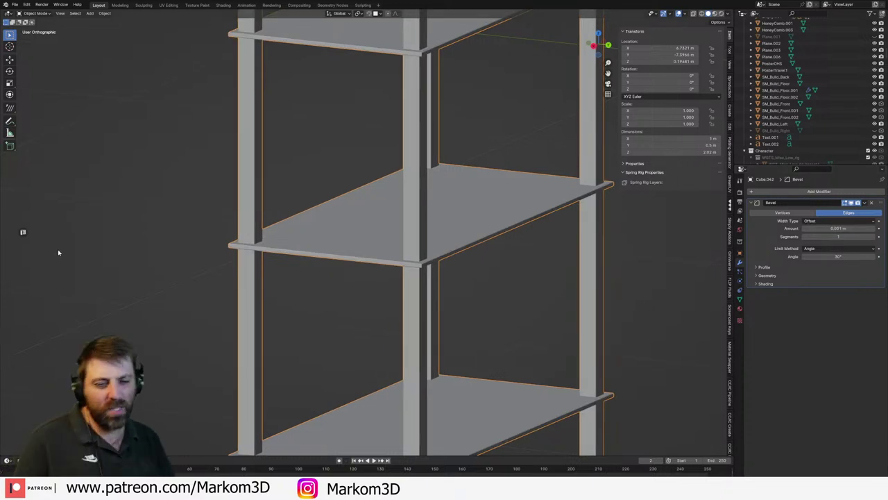
scroll(412, 279, "down", 6)
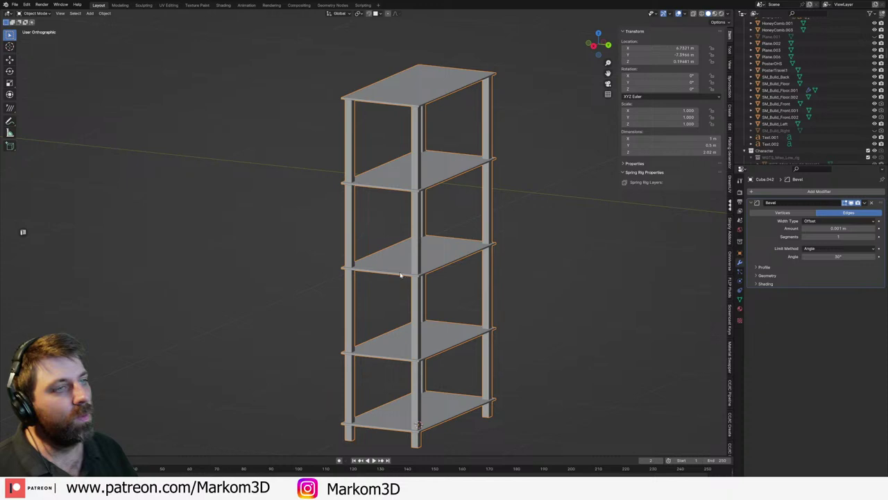
middle_click_drag(381, 271, 374, 250)
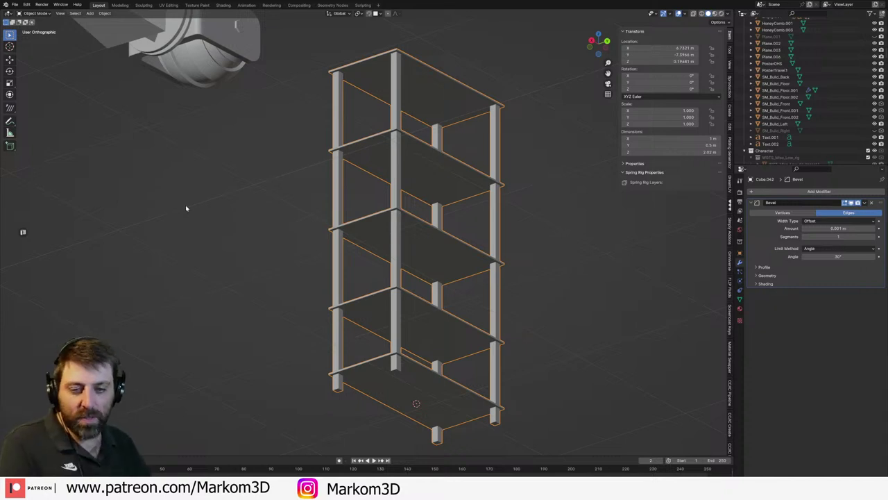
middle_click_drag(211, 273, 221, 277)
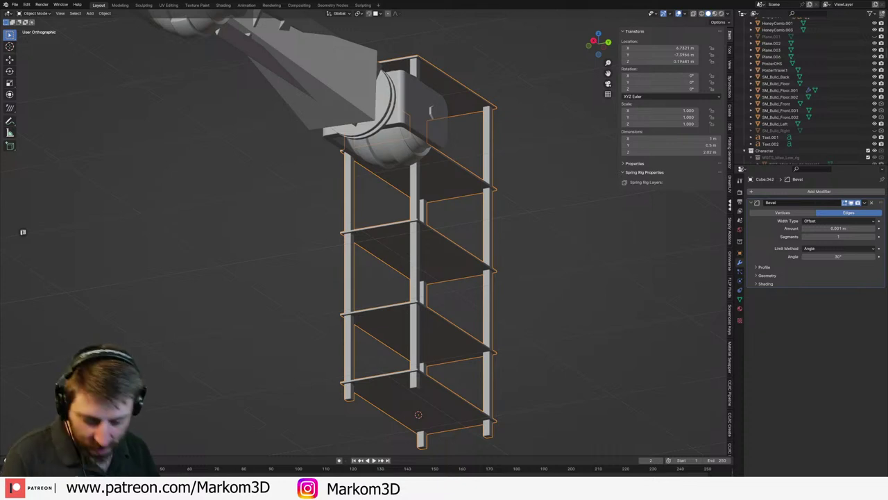
- Launch DaVinci Resolve and open the blenderm project
key("super")
type("da")
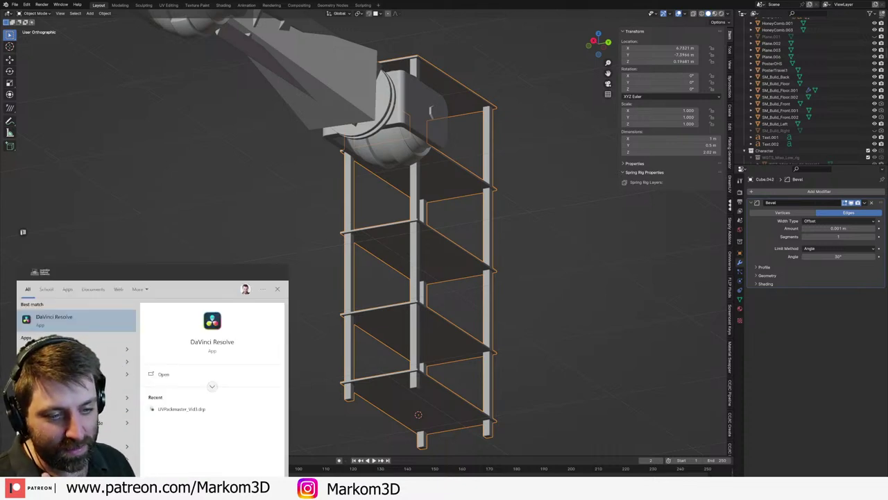
key("Return")
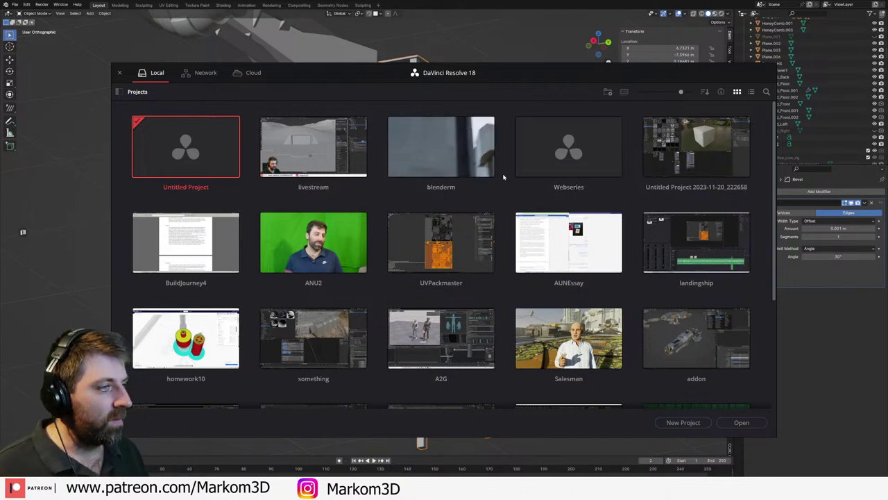
double_click(448, 176)
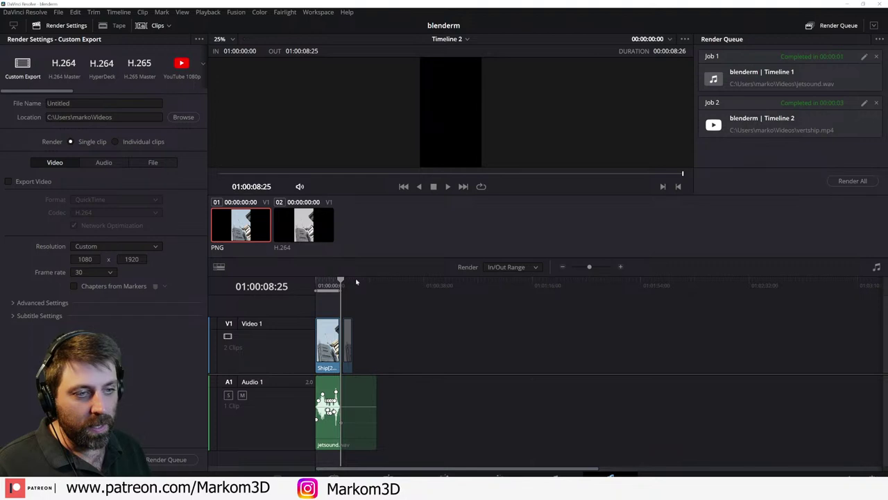
- Zoom the timeline in on the ship clip and jet sound, switch to the Edit page and enlarge its timeline area
scroll(356, 351, "up", 10, "alt")
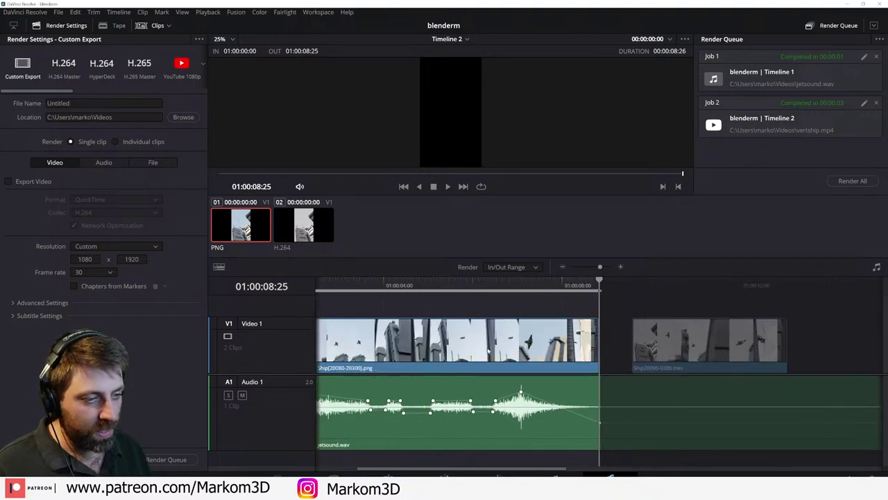
left_click_drag(483, 471, 442, 471)
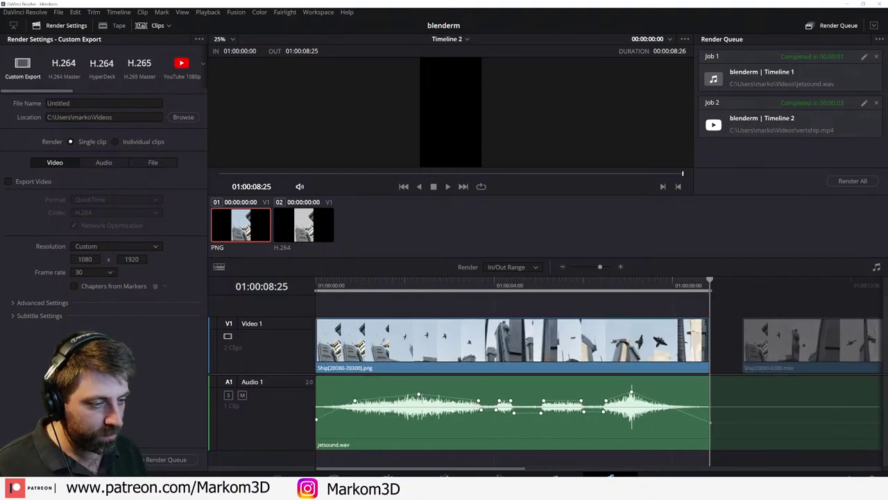
left_click(441, 475)
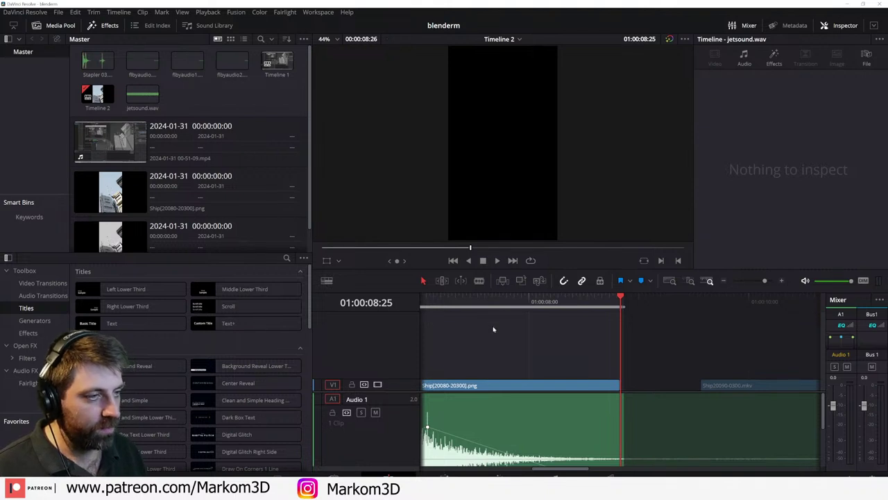
left_click_drag(536, 291, 530, 228)
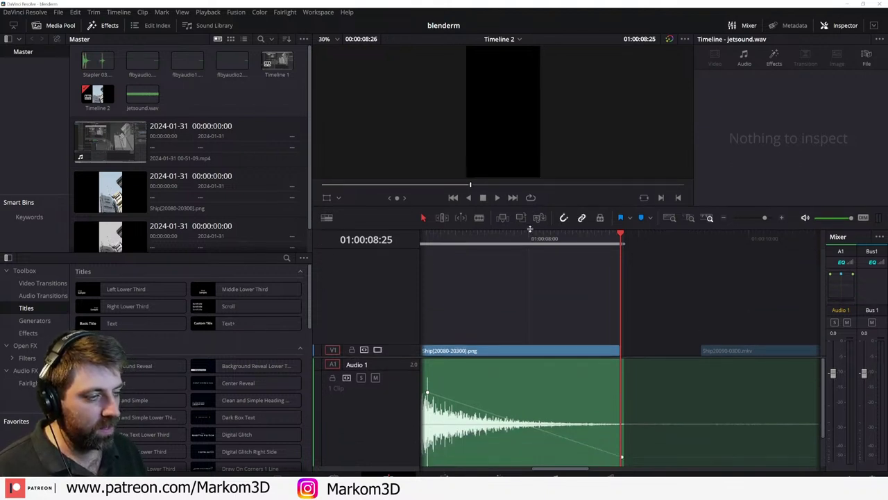
- Play Timeline 2 from its start to review the jet sound against the ship flyby footage
scroll(509, 418, "down", 1)
scroll(687, 340, "down", 3, "alt")
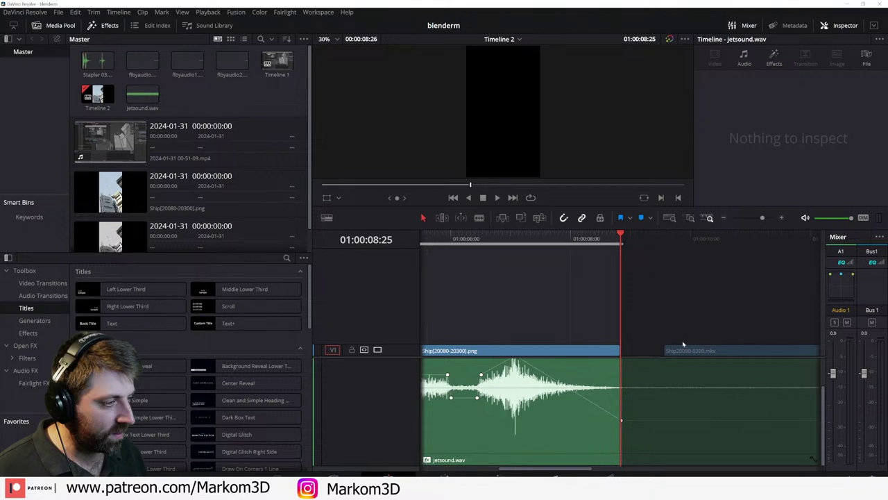
left_click_drag(557, 470, 448, 470)
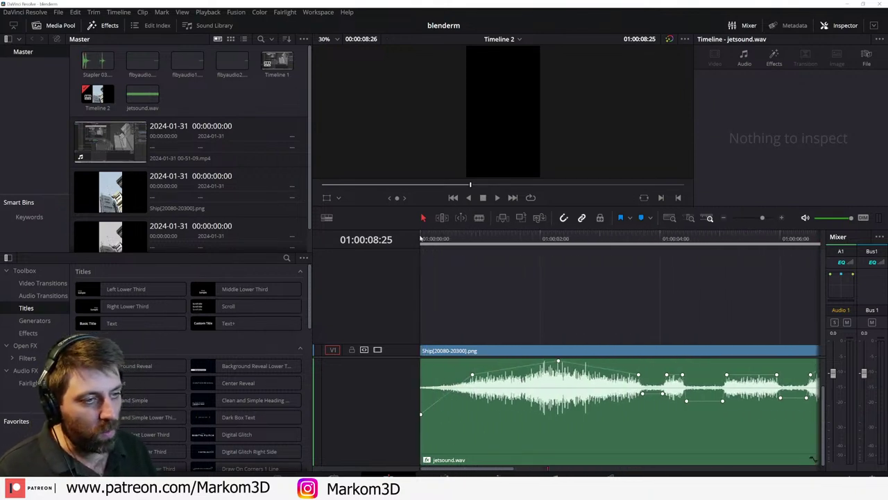
left_click(421, 237)
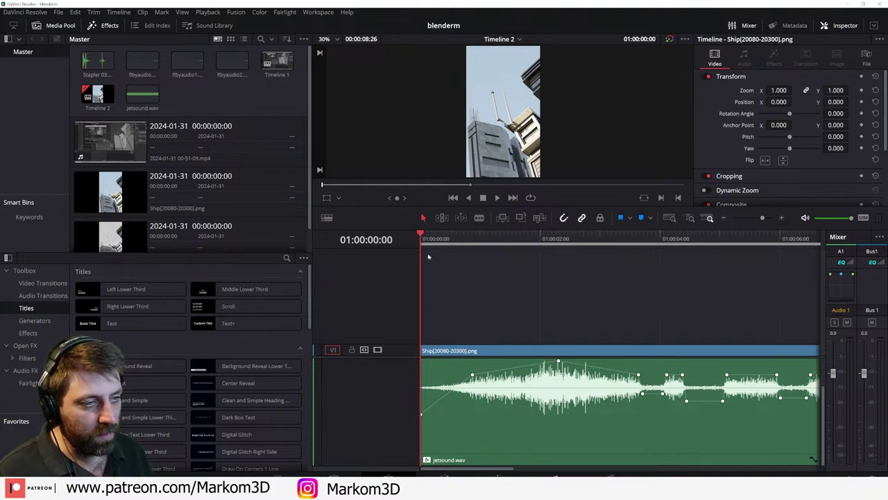
key("space")
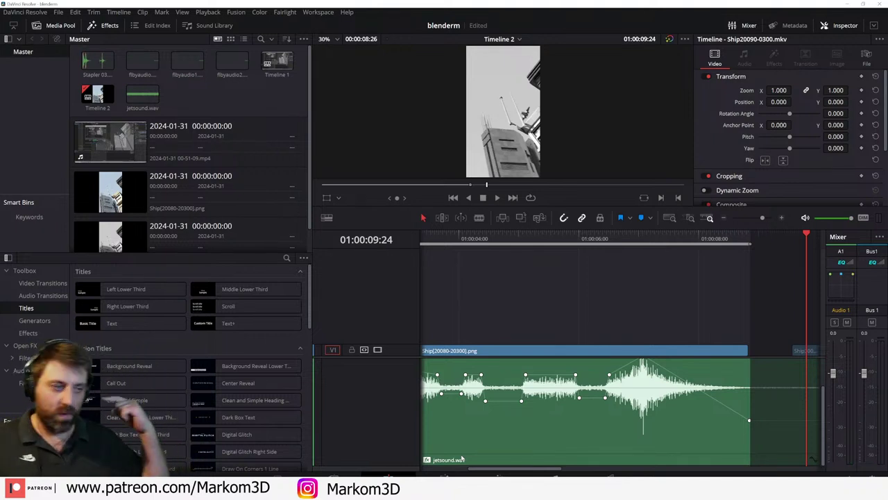
- Scrub through the opening seconds of the ship clip with its sound, stopping at 01:00:03:12
left_click_drag(562, 470, 513, 471)
left_click(421, 351)
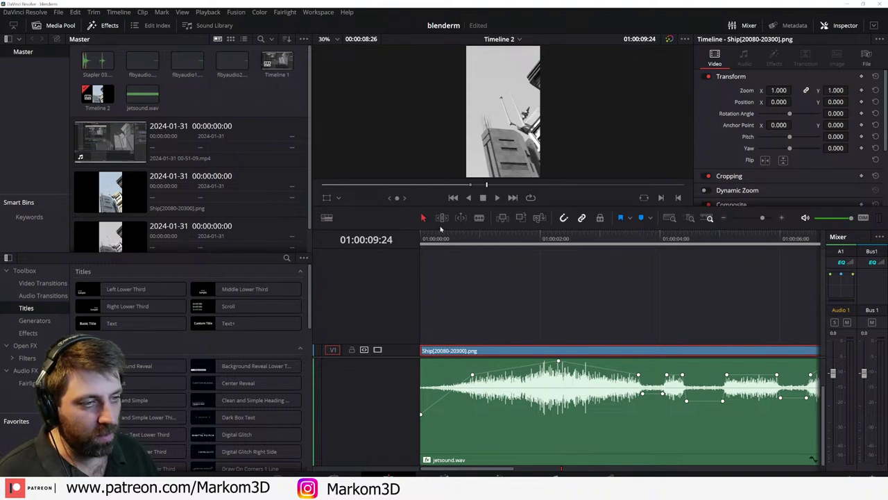
left_click_drag(434, 238, 664, 249)
left_click(623, 238)
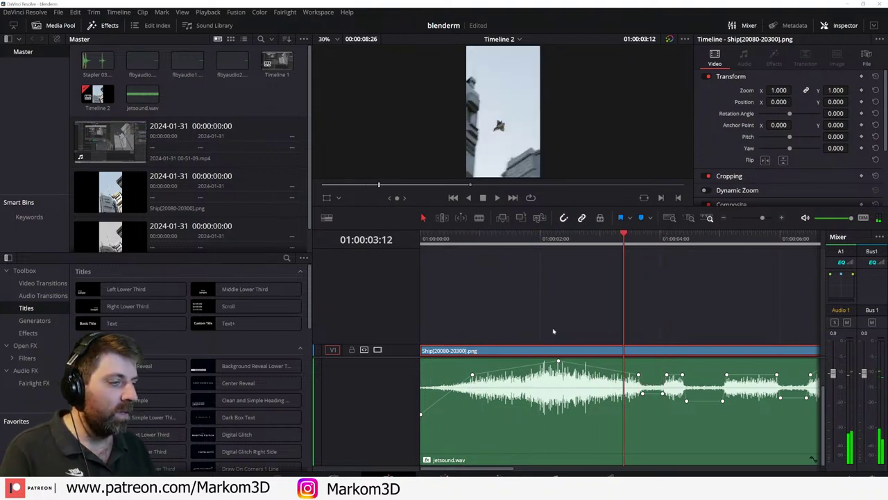
- Add a second copy of jetsound.wav to Audio 1, leaving a gap after the existing edited audio clip
scroll(521, 313, "down", 3, "ctrl")
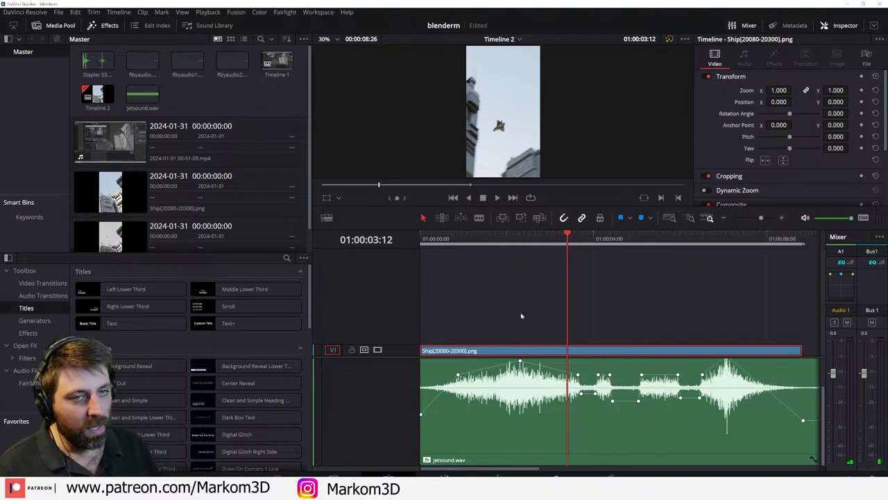
scroll(521, 314, "down", 3, "ctrl")
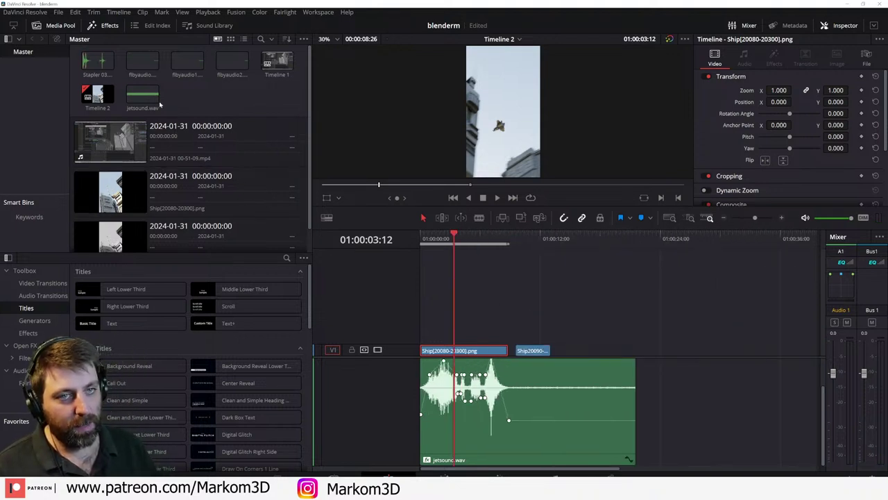
left_click_drag(139, 105, 687, 383)
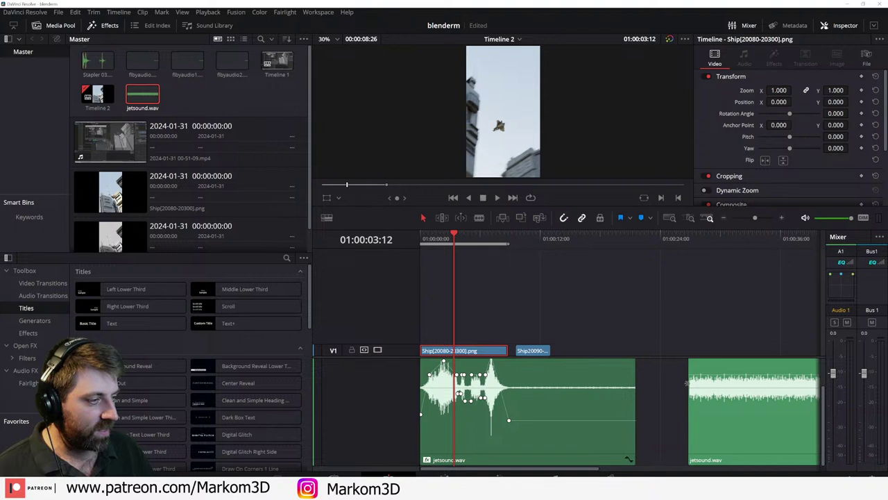
- Play the unedited jetsound.wav copy from its beginning to hear the original sound
scroll(701, 333, "down", 2, "ctrl")
left_click(582, 237)
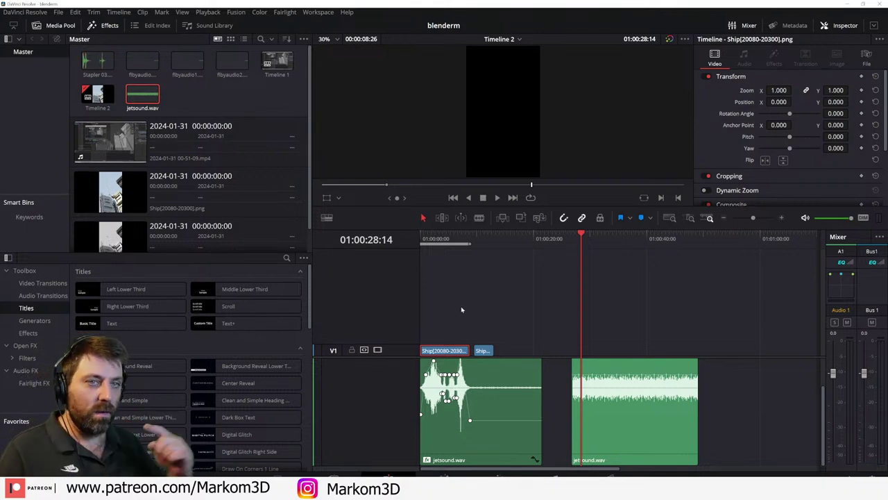
left_click(572, 238)
key("space")
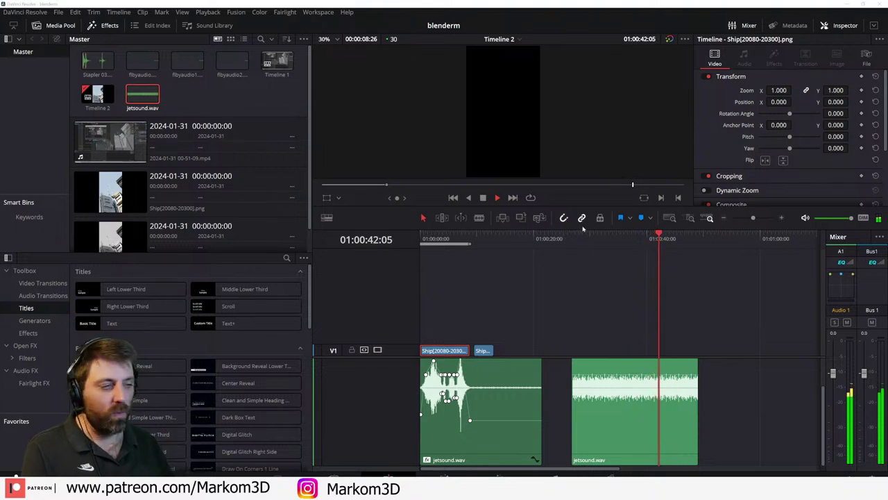
left_click(618, 238)
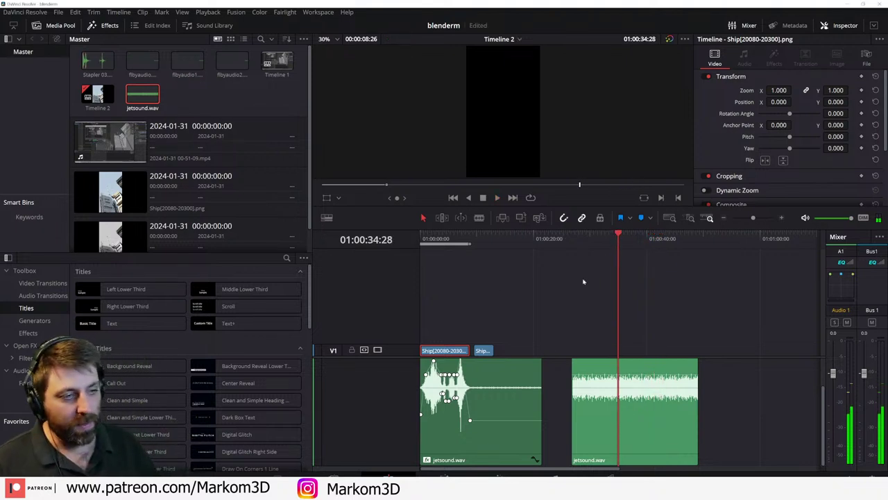
- Hide the Mixer and examine the Reverb and Pitch effect settings of the first jetsound.wav clip
key("Home")
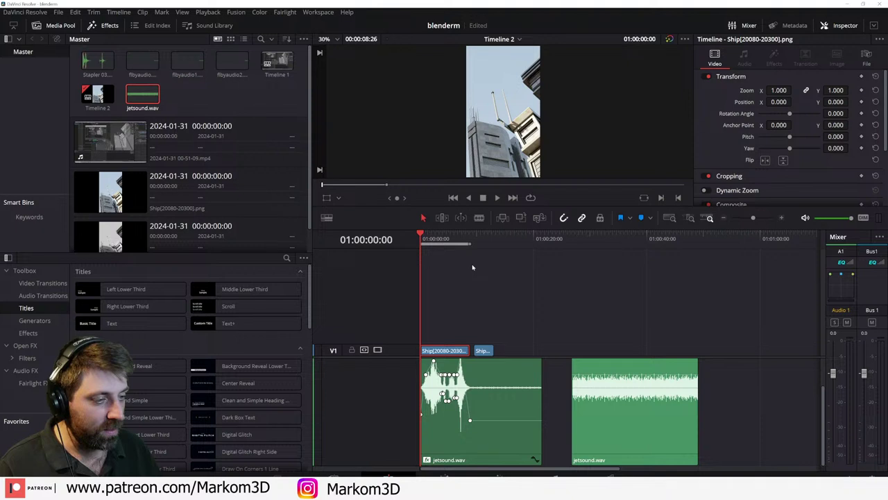
left_click(427, 462)
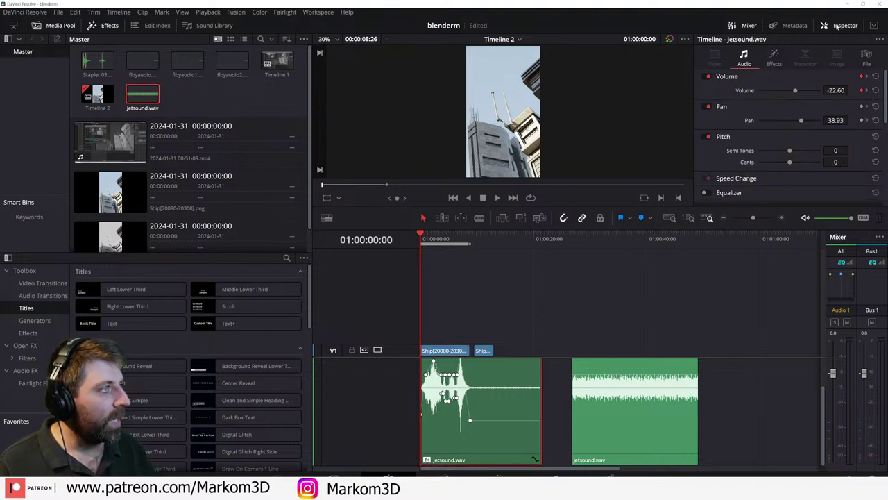
left_click(749, 27)
left_click(774, 57)
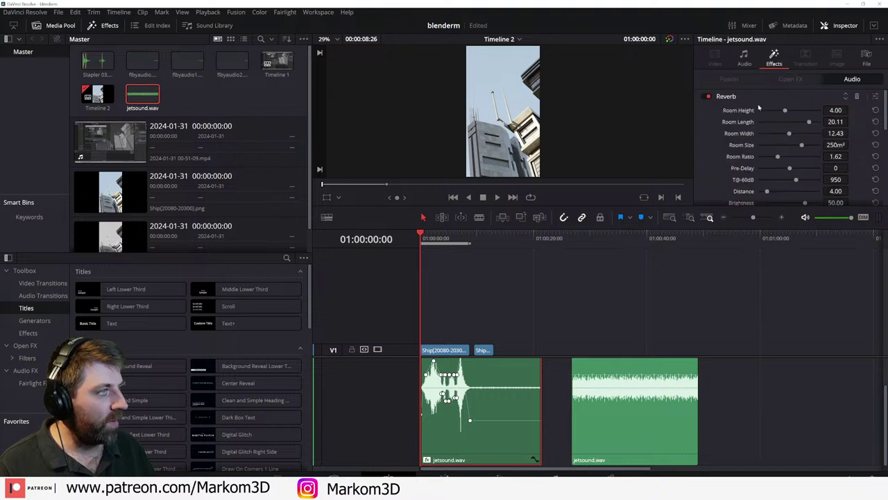
scroll(726, 124, "down", 5)
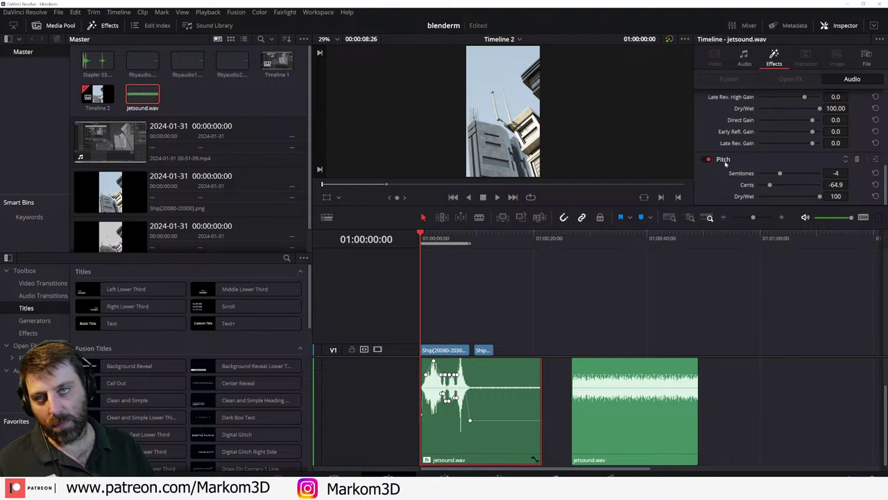
- Play the edited flyby sound from about two seconds in, and replay it from the start of the timeline
left_click(432, 236)
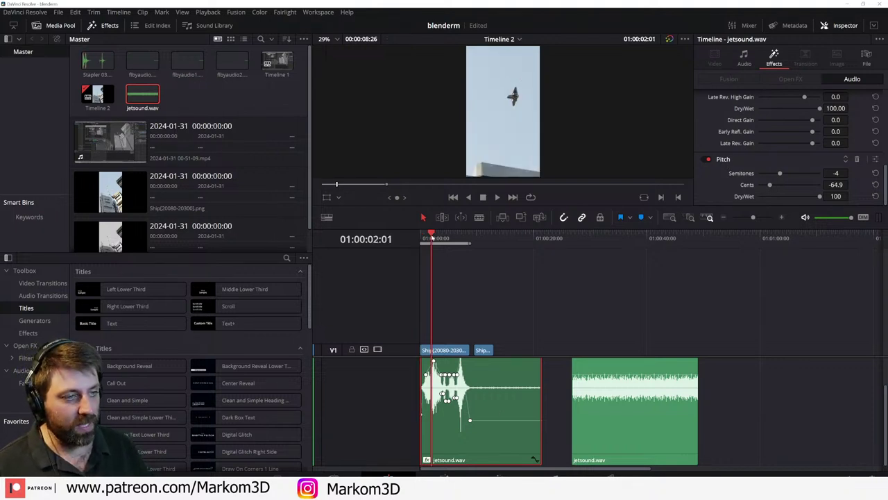
key("space")
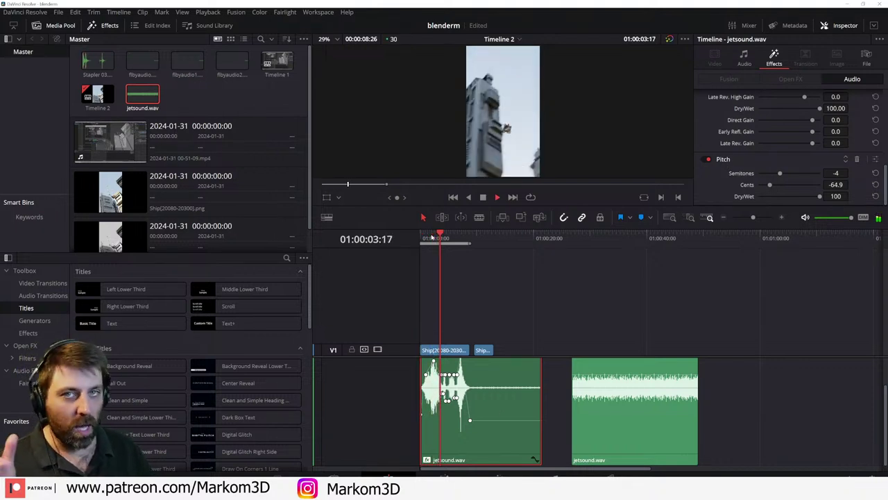
key("space")
left_click_drag(430, 238, 407, 240)
key("space")
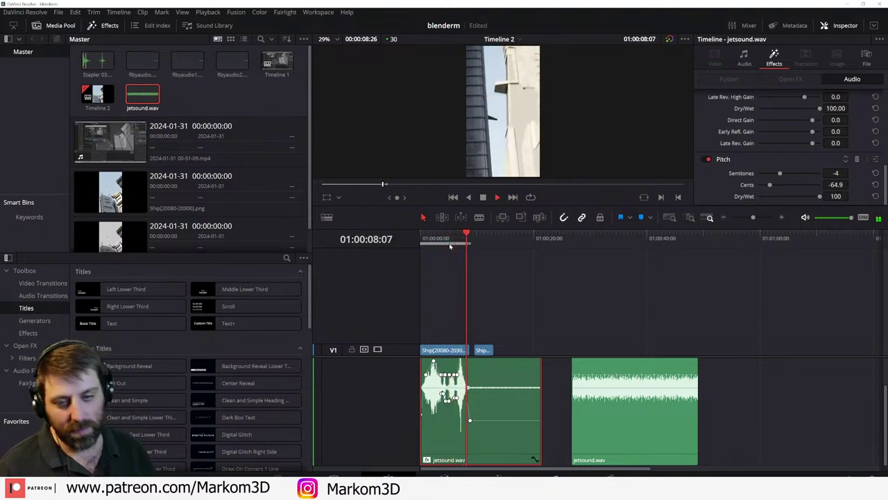
key("space")
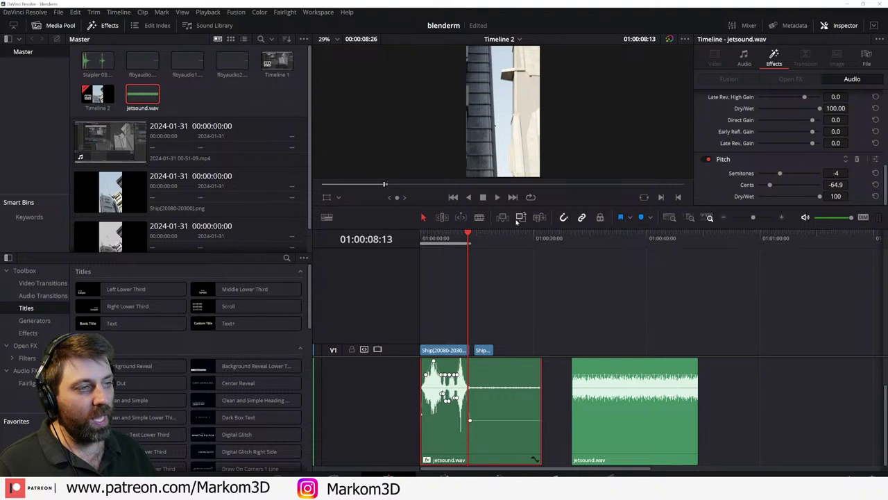
- Switch to Blender and isolate the selected shelving unit in local view
left_click_drag(514, 205, 505, 324)
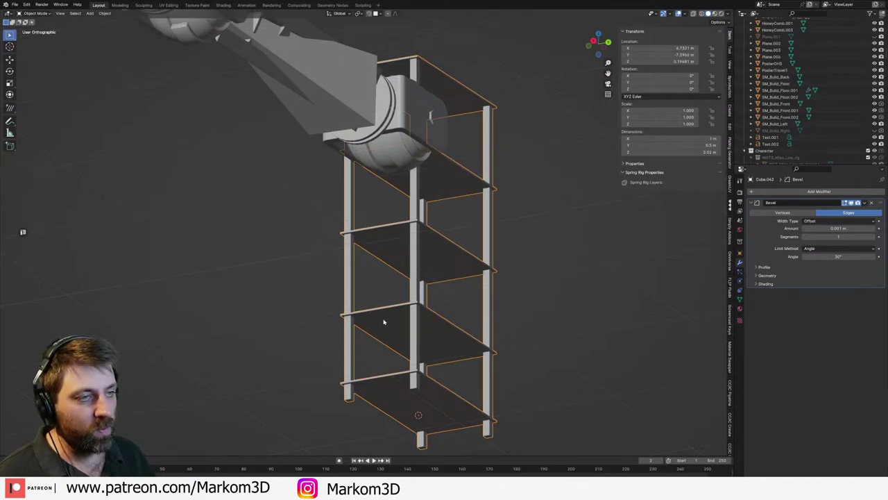
key("KP_Divide")
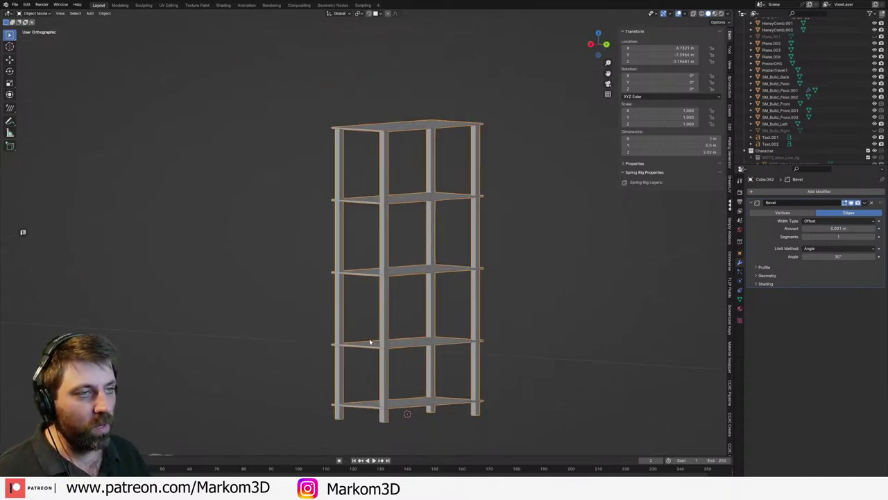
scroll(369, 341, "down", 1)
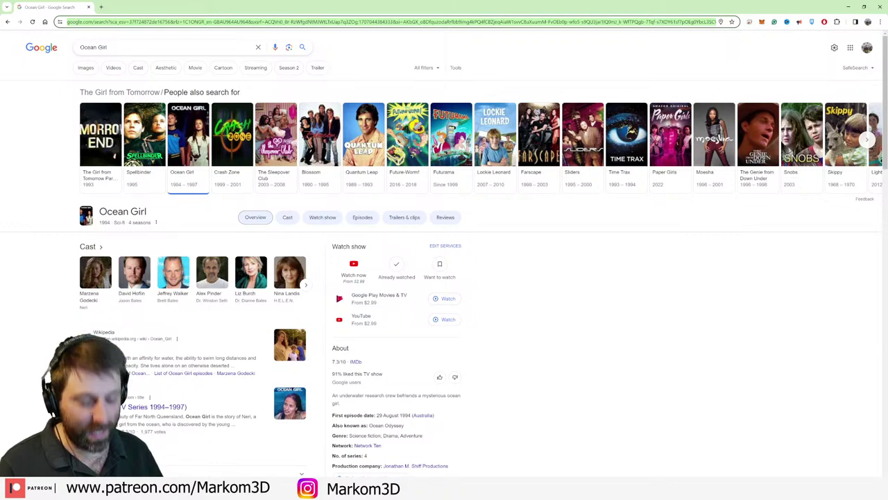
- Open Instagram in the browser, go to the account's own profile, and view the first spaceship post before closing it
key("Return")
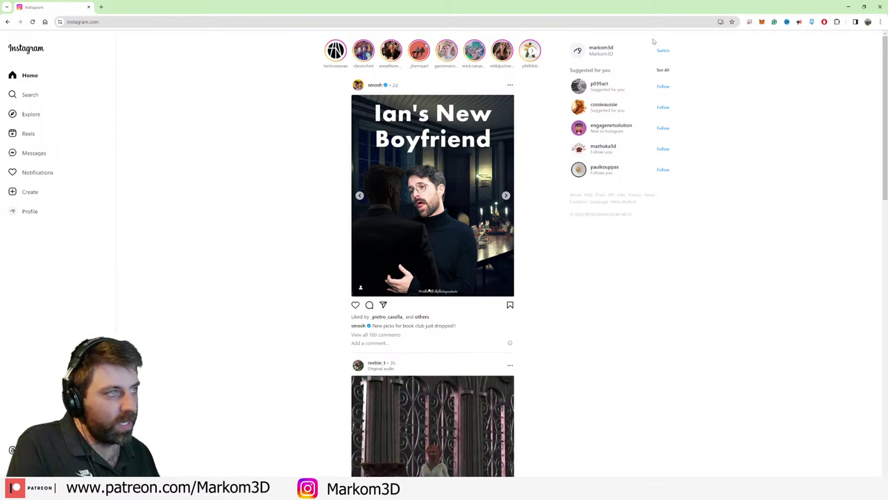
left_click(598, 48)
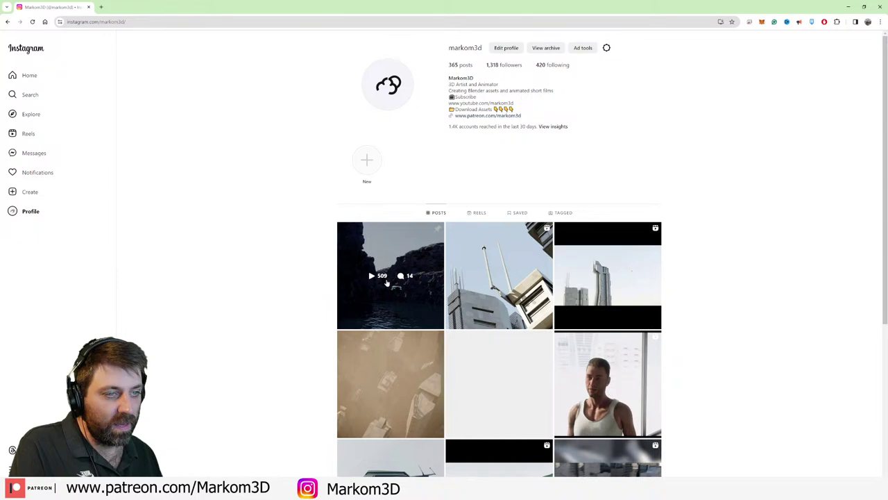
left_click(387, 283)
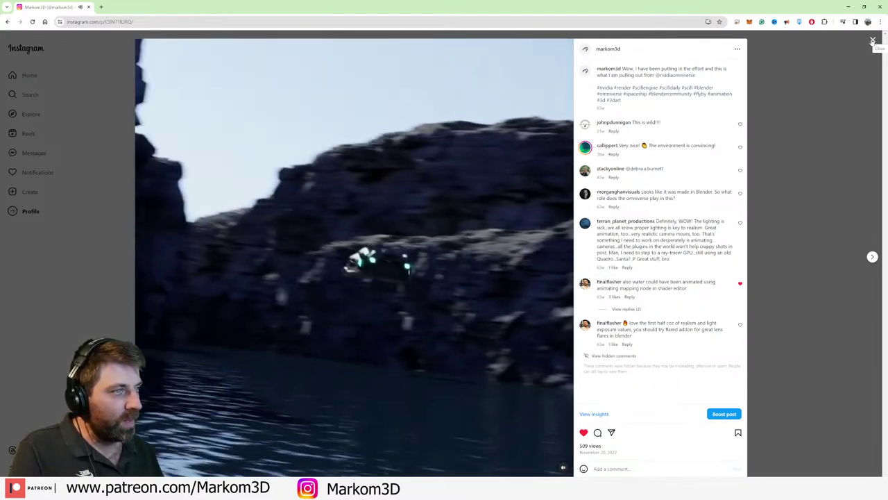
left_click(872, 41)
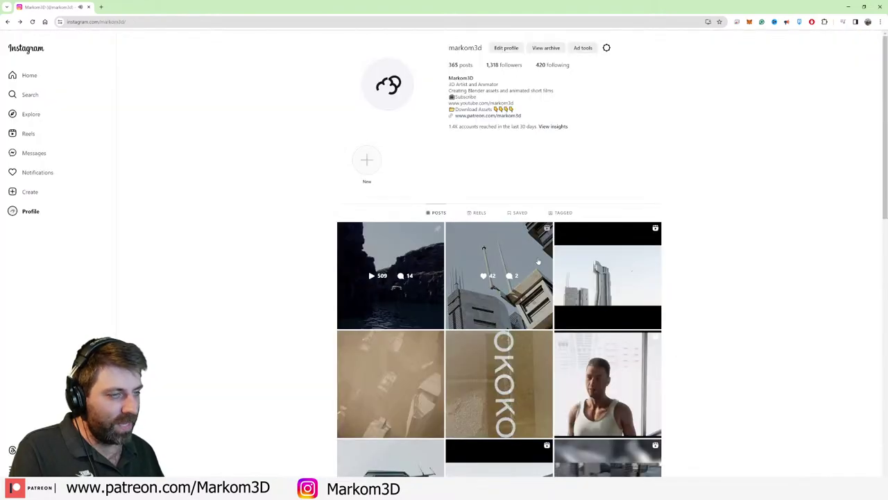
- Browse down the profile's post grid to look over the older 3D renders and animations
scroll(538, 262, "down", 12)
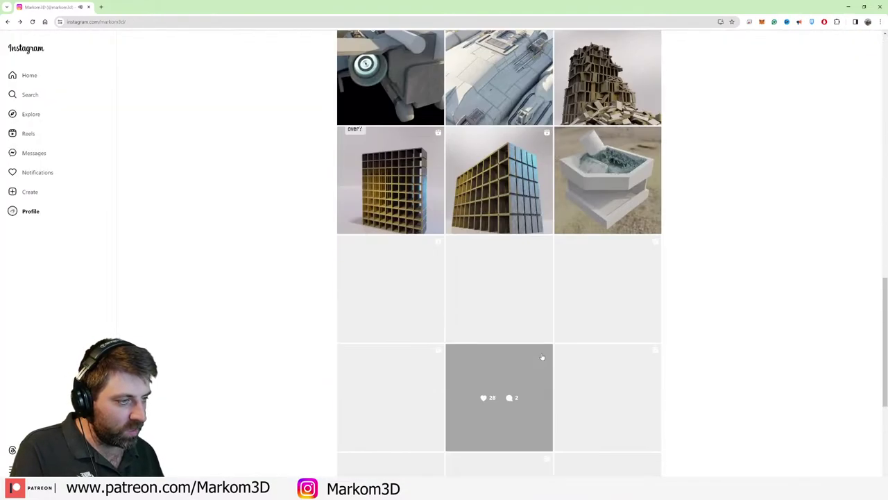
scroll(542, 356, "down", 5)
scroll(535, 331, "down", 10)
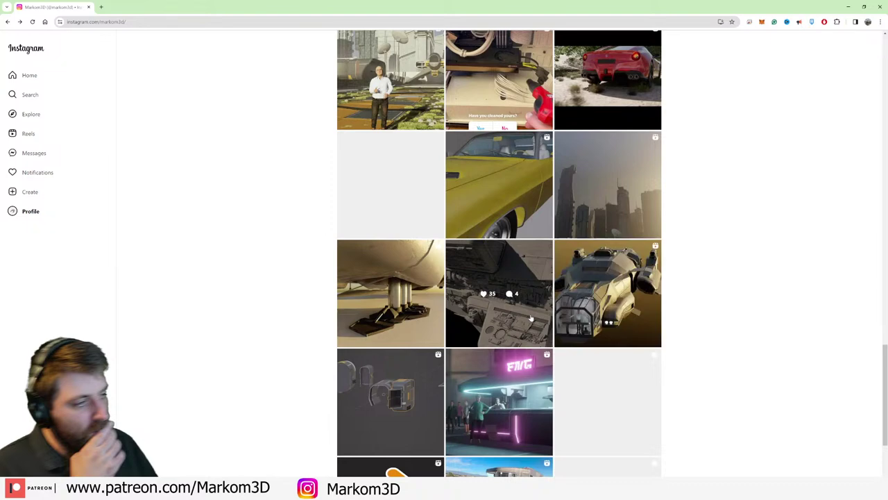
scroll(529, 315, "down", 6)
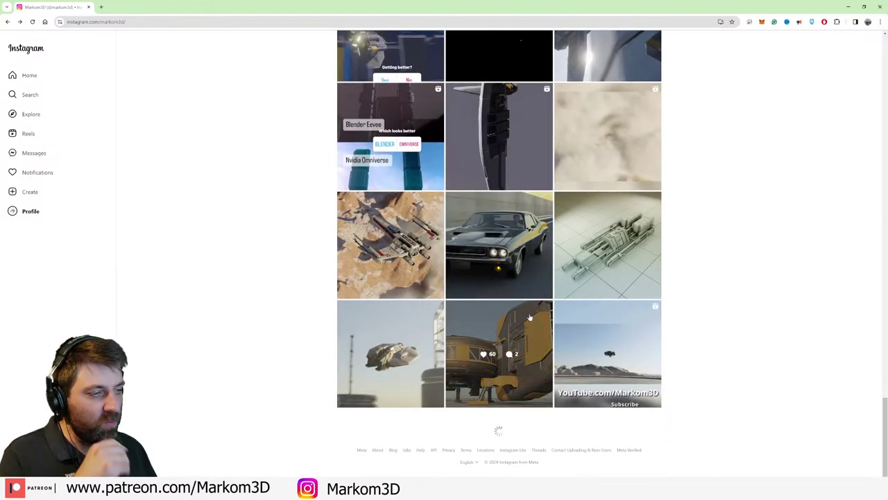
scroll(530, 316, "down", 4)
scroll(530, 316, "down", 8)
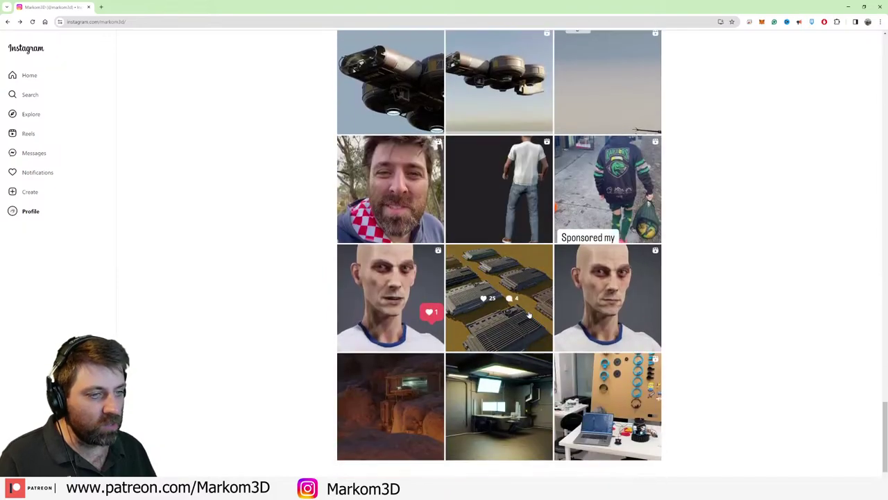
scroll(529, 315, "down", 5)
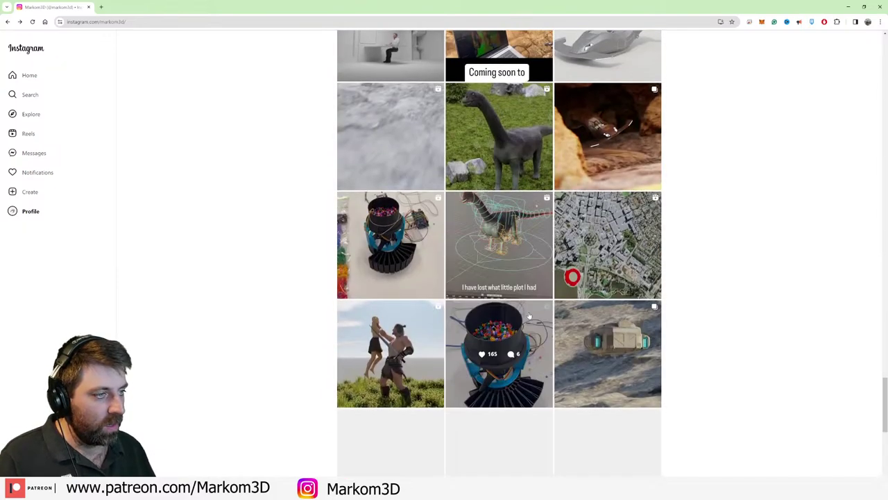
scroll(529, 317, "down", 10)
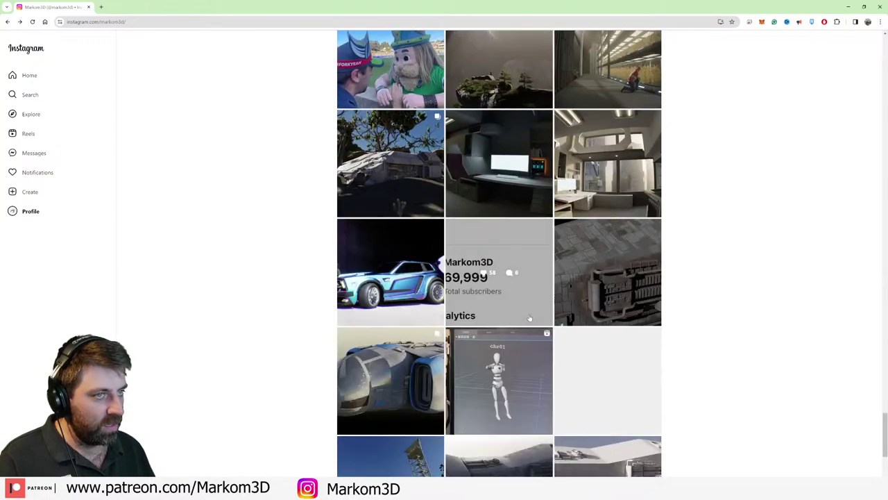
scroll(529, 317, "down", 4)
scroll(529, 317, "down", 7)
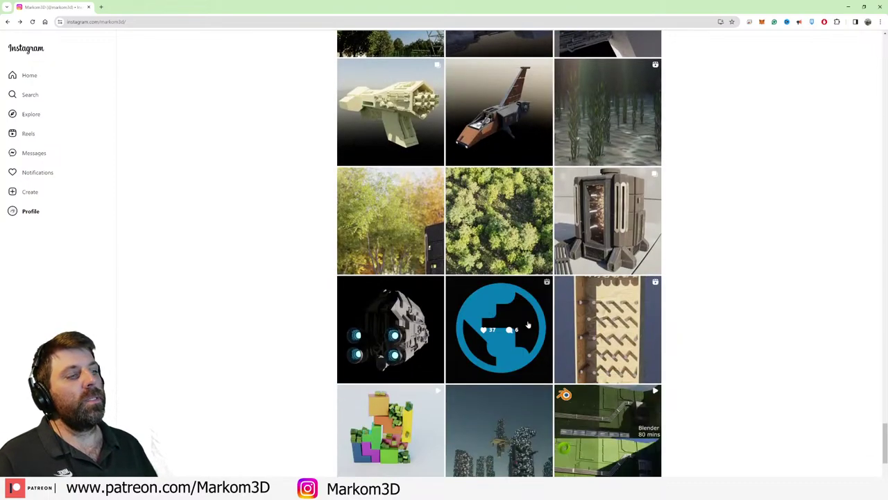
scroll(527, 325, "down", 5)
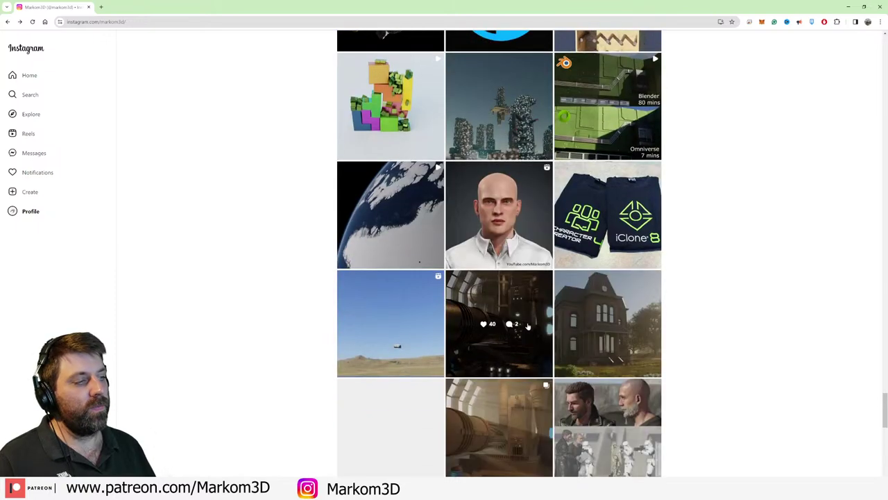
- Look through the profile's older posts of ships, cars, interiors and characters further down the grid
scroll(527, 326, "down", 3)
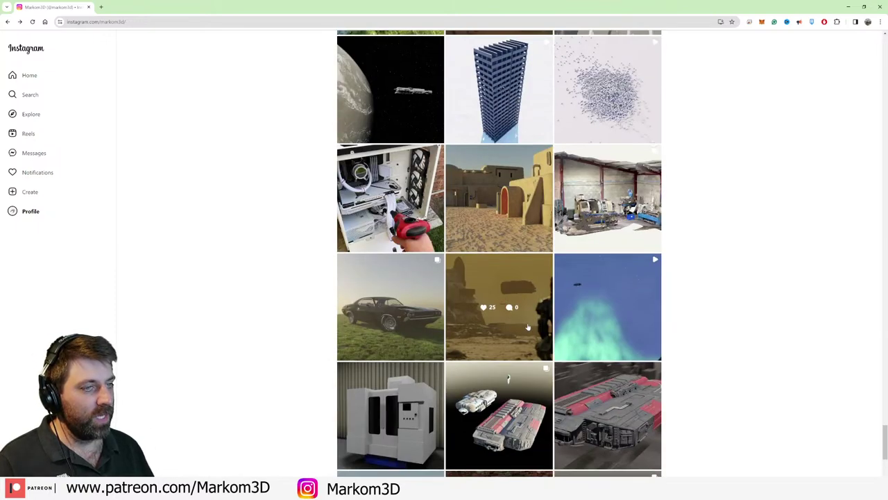
scroll(527, 326, "down", 5)
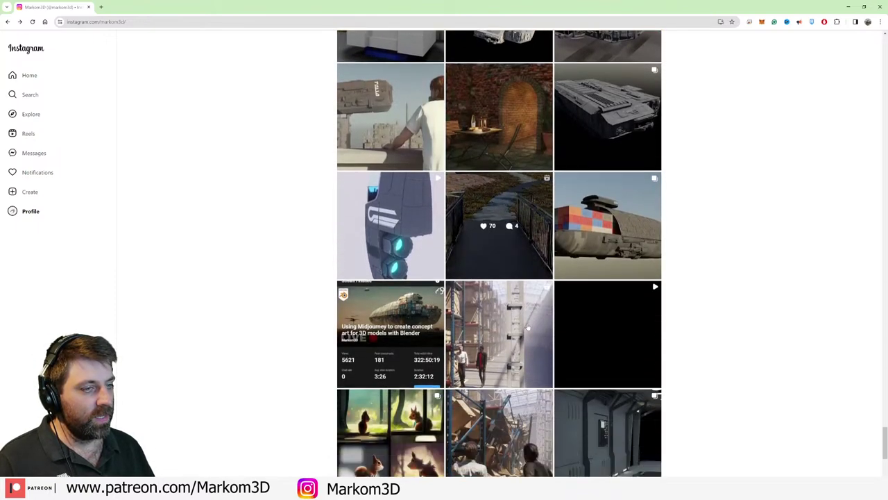
scroll(527, 327, "down", 5)
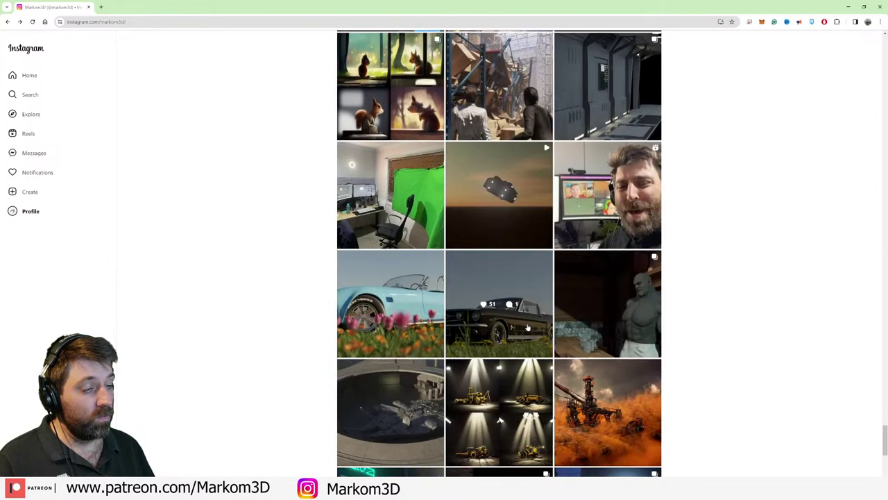
scroll(527, 326, "down", 9)
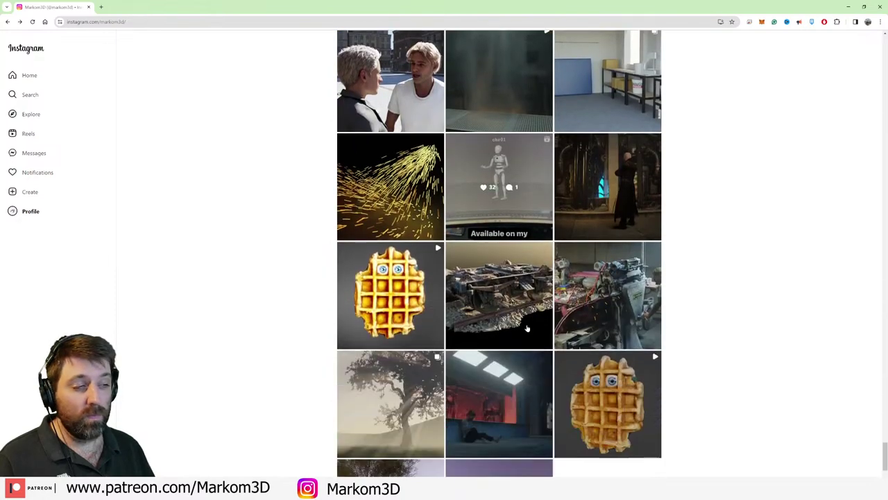
scroll(527, 327, "down", 4)
scroll(527, 328, "up", 3)
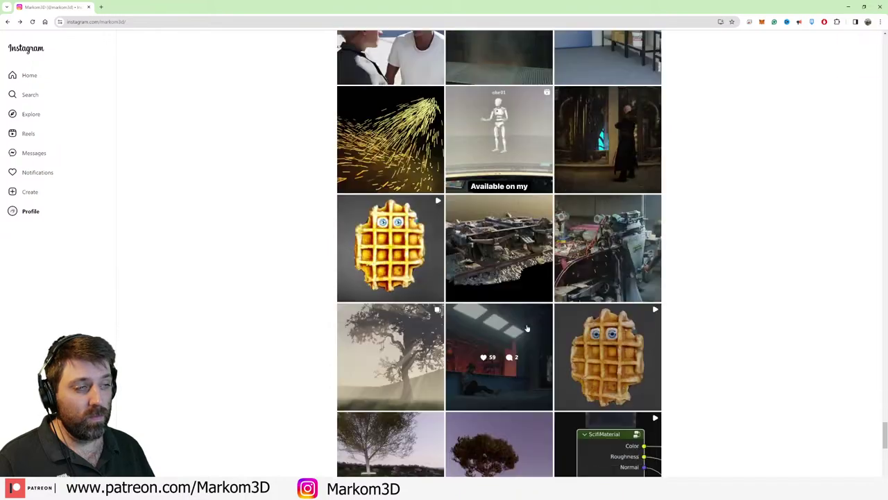
scroll(526, 328, "up", 2)
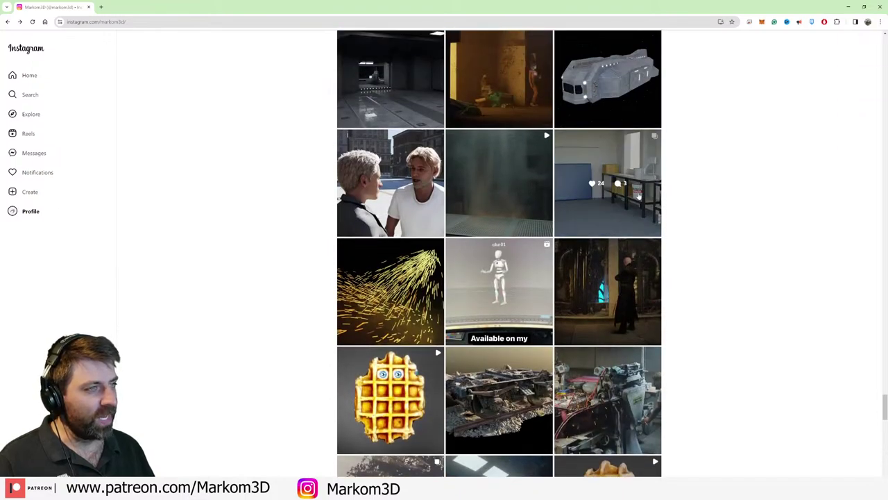
scroll(553, 355, "down", 8)
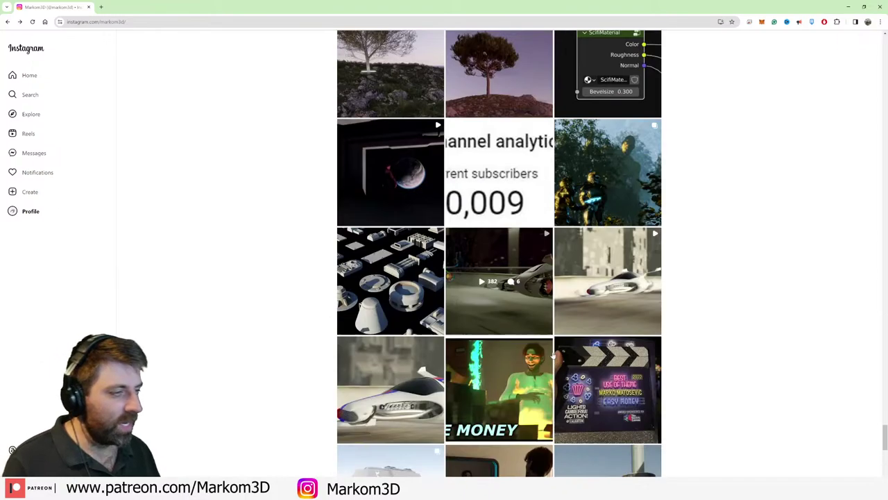
scroll(553, 355, "down", 2)
- View the waffle character video post with the blue eyes, and close it
scroll(656, 142, "up", 5)
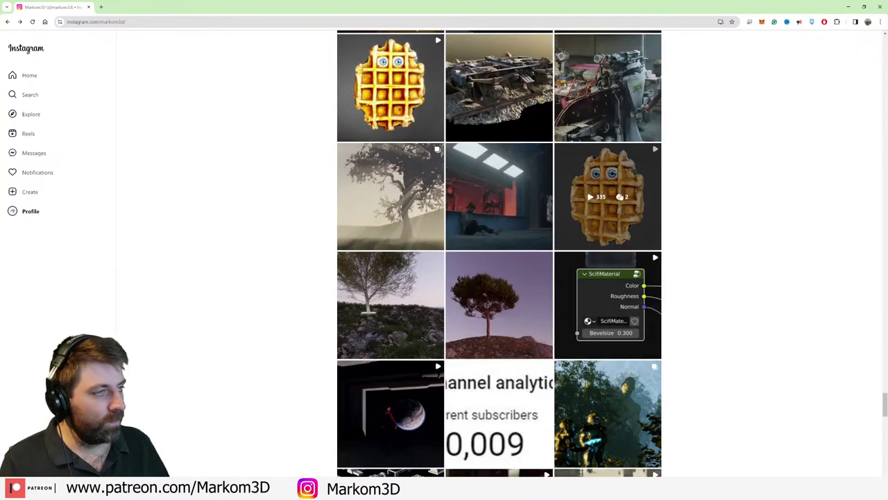
left_click(657, 148)
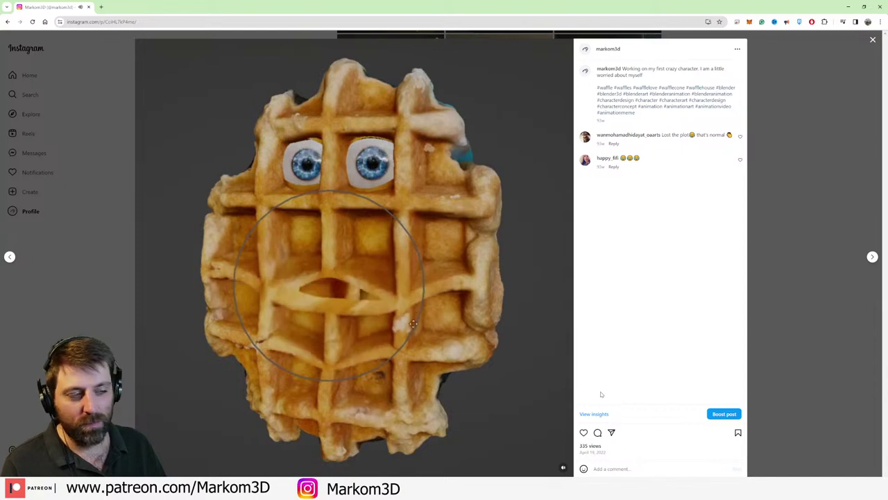
left_click(873, 40)
- Look over the profile's earliest posts down to the blue car render, and return to Blender
scroll(659, 161, "down", 5)
scroll(644, 164, "down", 5)
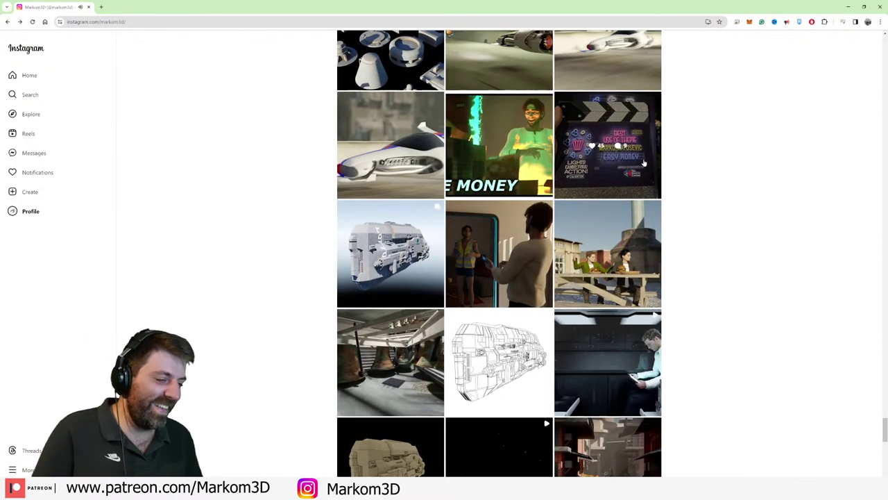
scroll(676, 109, "down", 6)
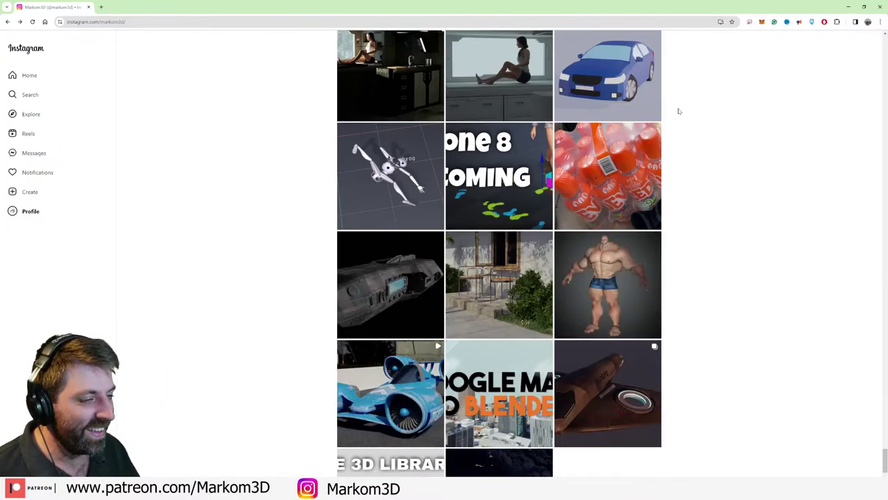
left_click(625, 117)
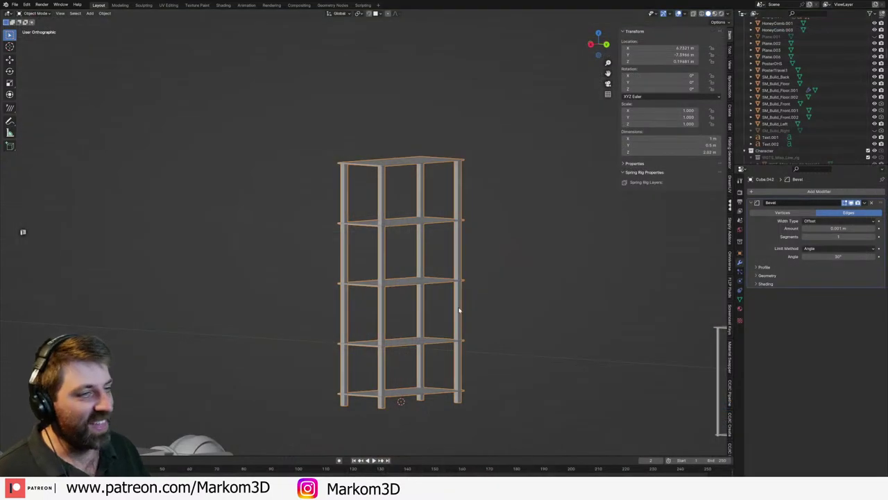
- Move the shelving unit into the room beside the front wall, to about X 1.46 m, Y -4.72 m
middle_click_drag(460, 311, 475, 329)
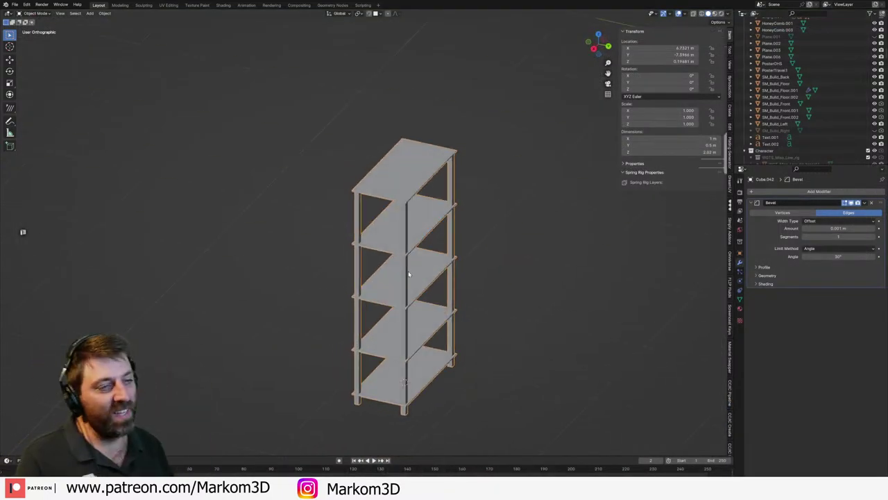
scroll(409, 273, "up", 2)
scroll(410, 340, "up", 5)
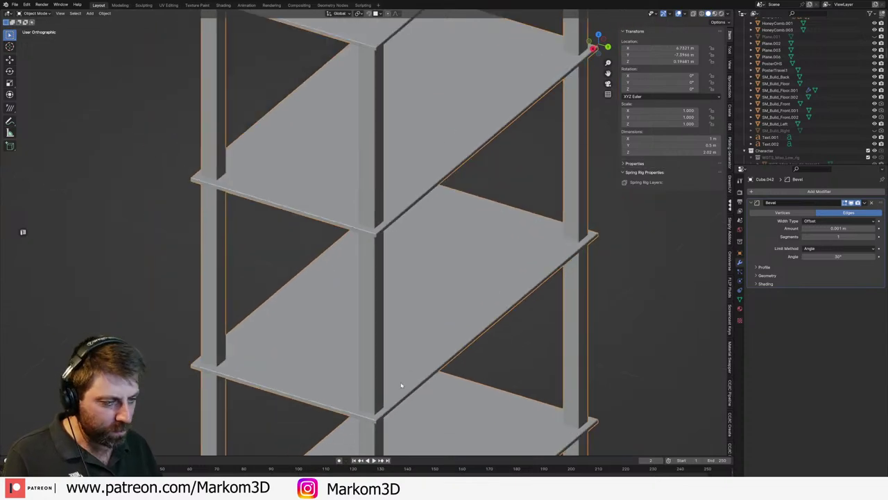
scroll(401, 385, "down", 3)
scroll(390, 315, "down", 3)
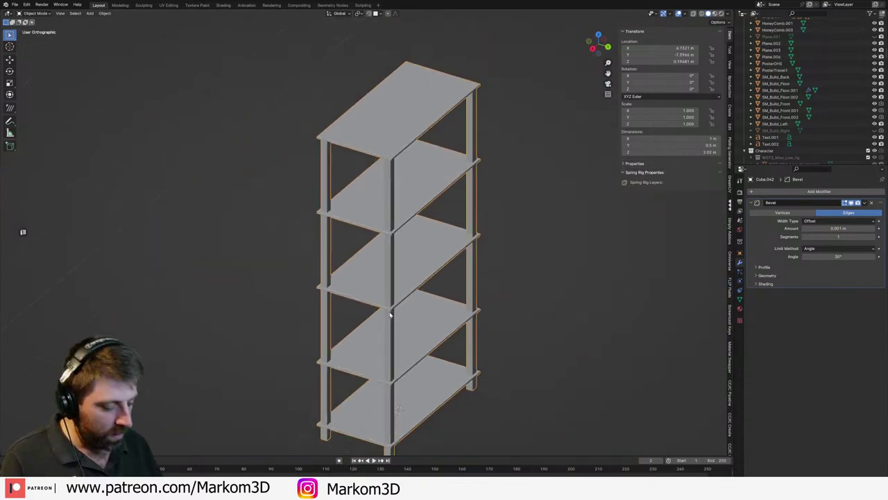
key("KP_7")
scroll(389, 313, "down", 5)
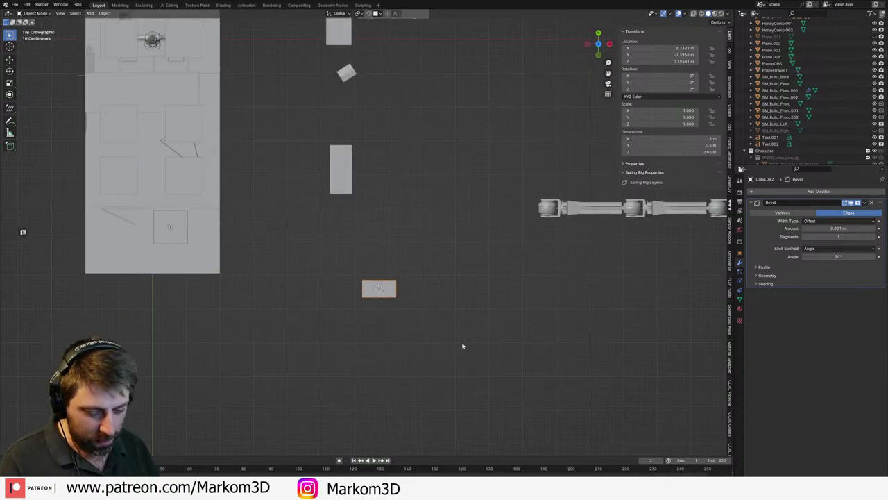
key("g")
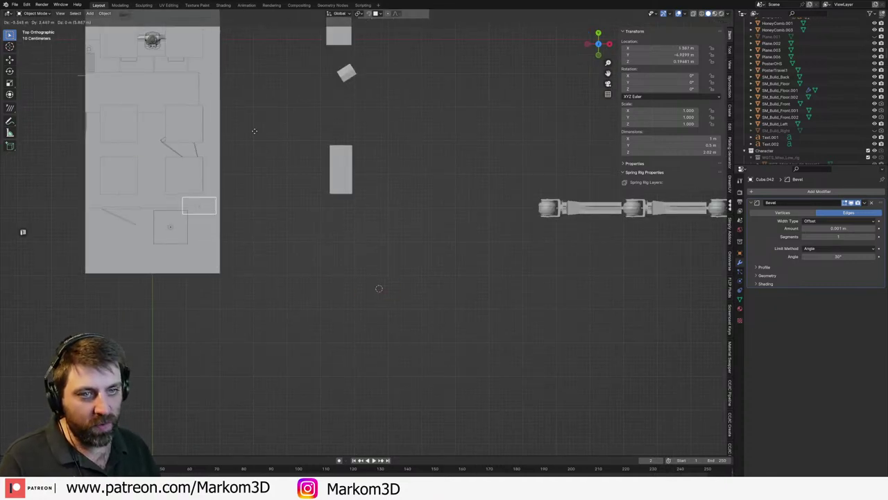
left_click(282, 62)
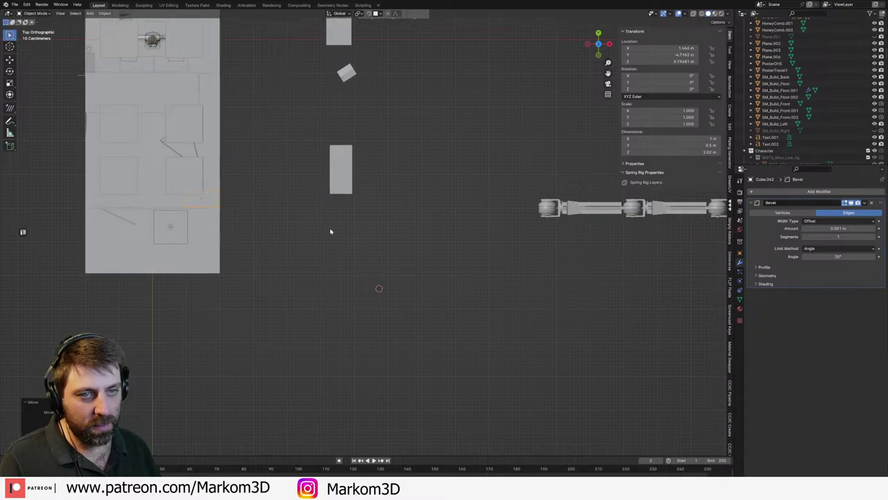
- Select the front wall, its frame and open door, together with the shelving unit
middle_click_drag(331, 231, 222, 255)
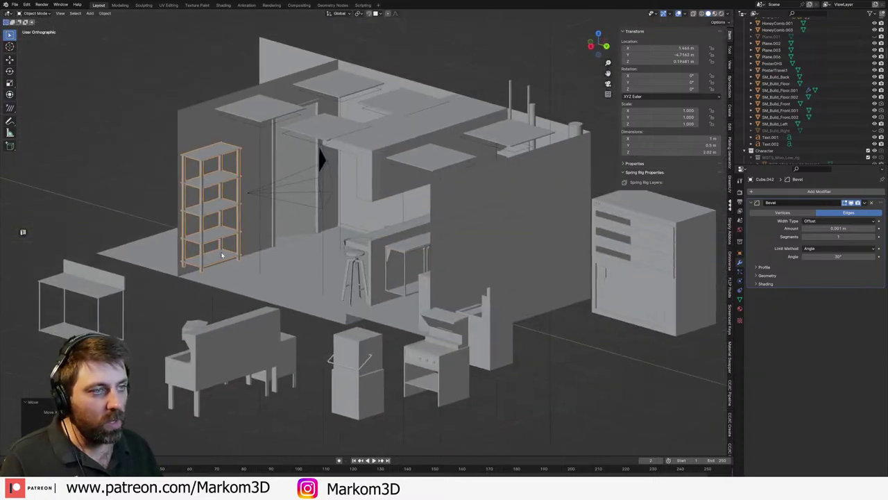
scroll(277, 266, "up", 4)
middle_click_drag(278, 267, 432, 311, "shift")
middle_click_drag(278, 316, 440, 218)
scroll(387, 222, "down", 5)
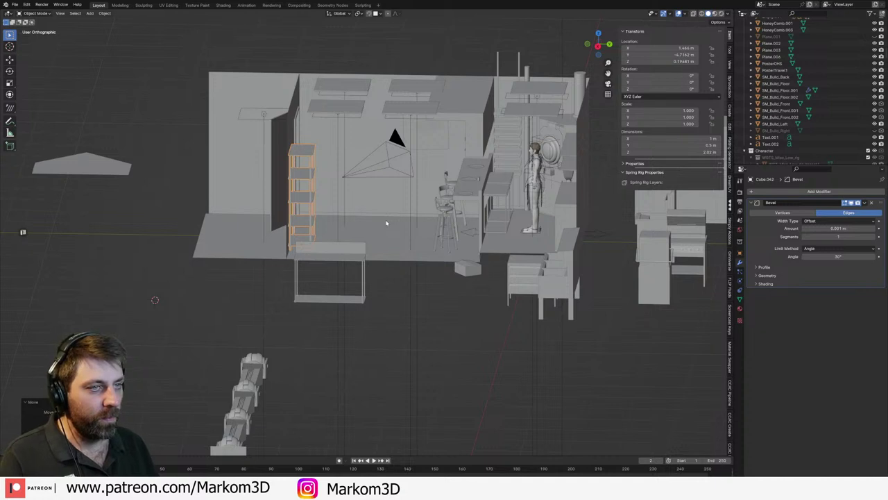
middle_click_drag(481, 191, 412, 221, "shift")
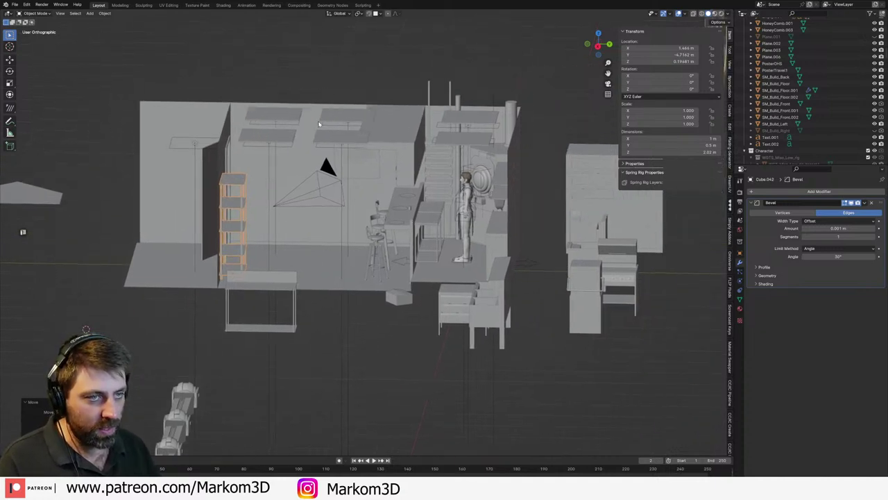
left_click(231, 182)
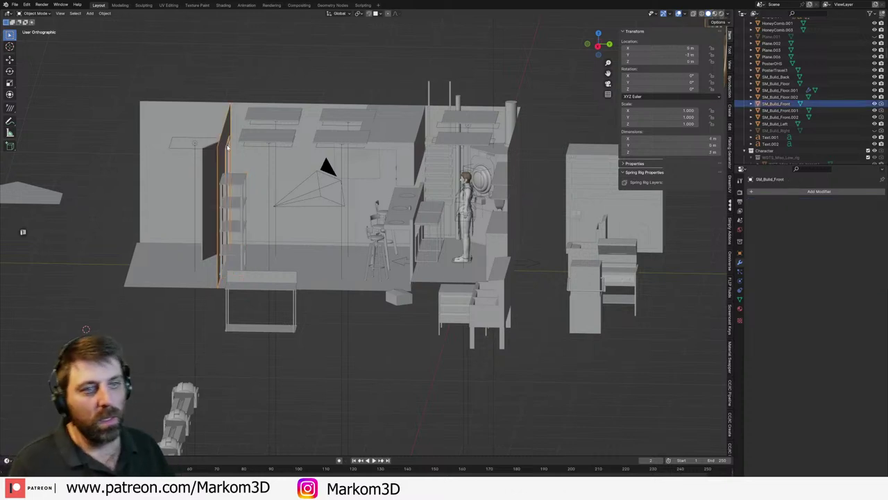
left_click(238, 204)
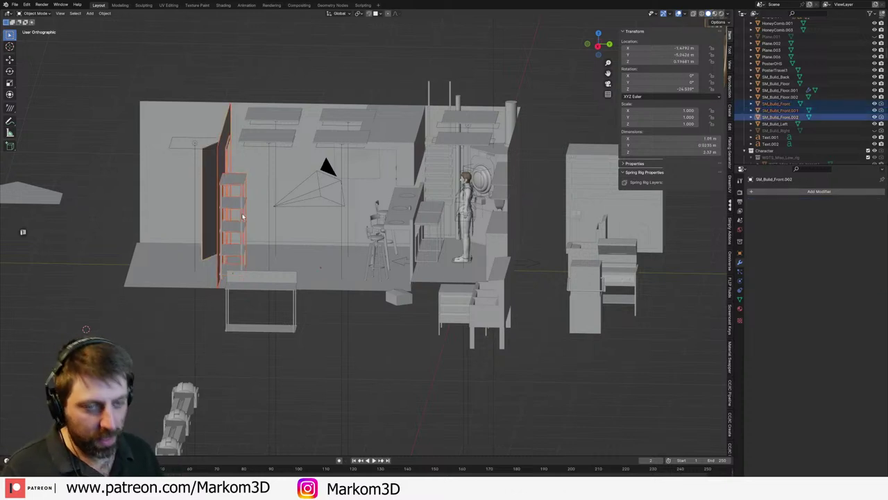
key("g")
key("y")
key("x")
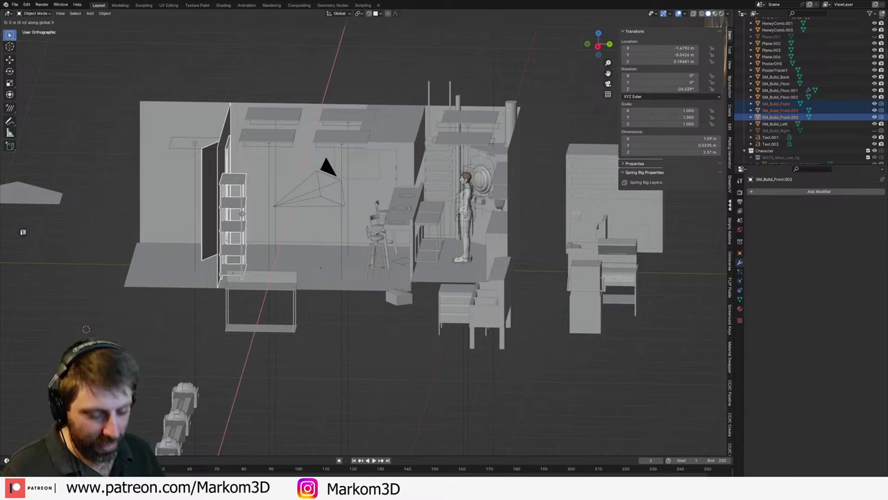
key("x")
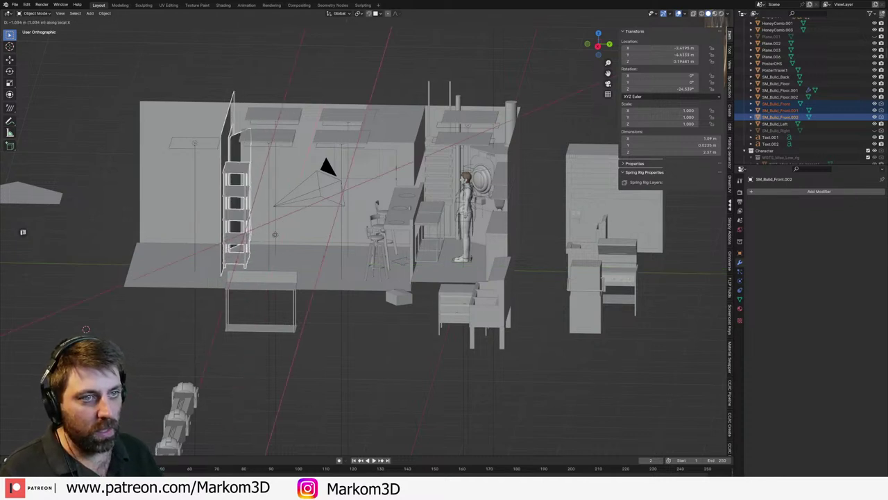
right_click(238, 242)
- Move the selected wall, door and shelving unit about 1.86 m along global Y, further into the room
key("g")
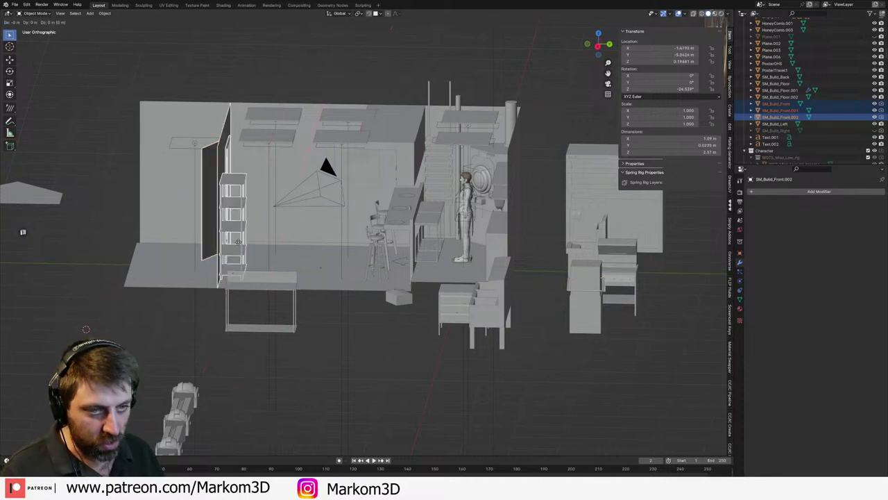
key("y")
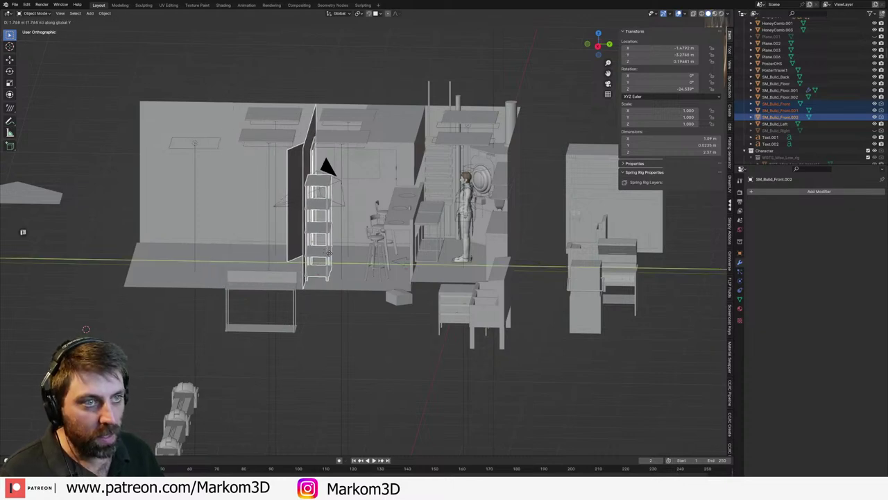
left_click(372, 264)
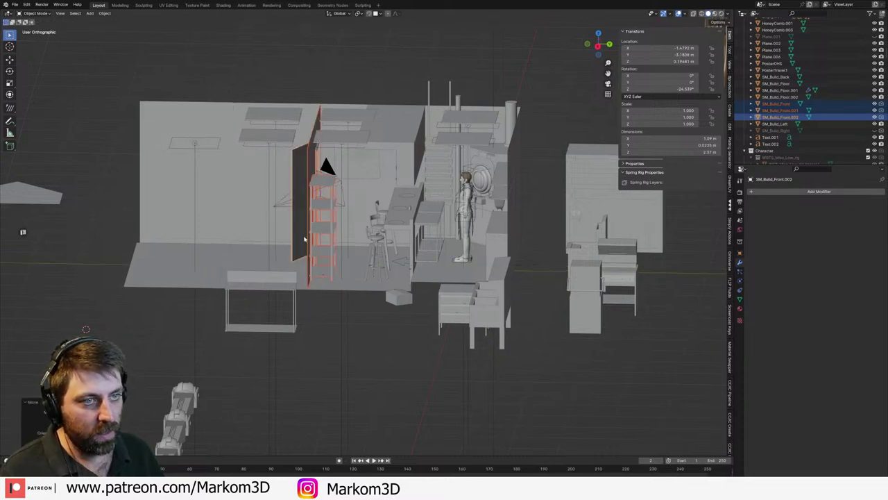
- Delete the two square ceiling panels left outside the relocated front wall
middle_click_drag(372, 264, 274, 212)
left_click(267, 216)
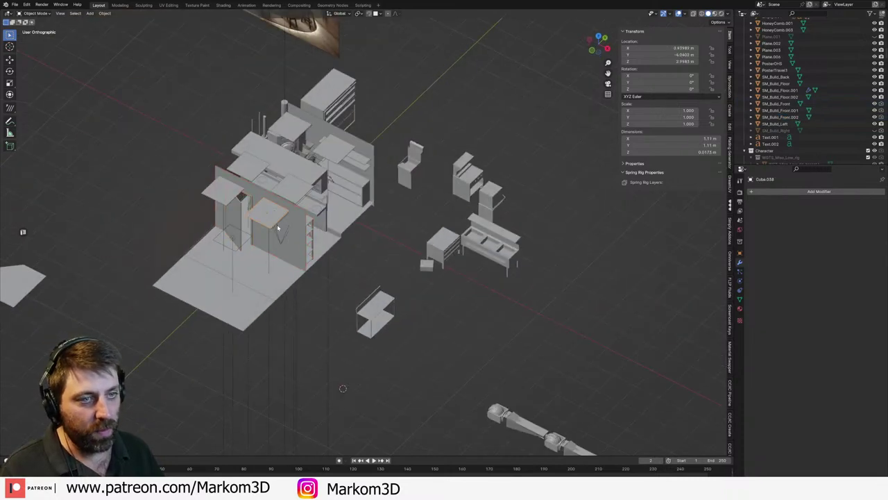
key("Delete")
left_click(230, 204)
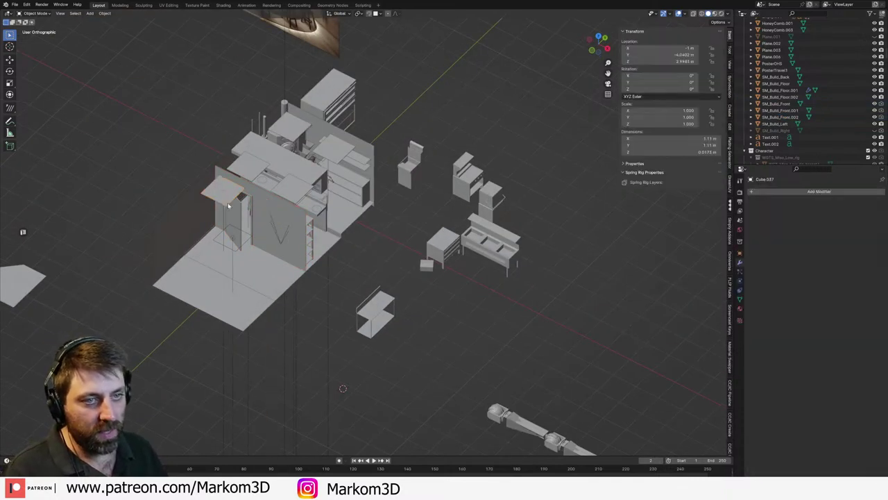
key("Delete")
left_click(228, 205)
key("Delete")
- Move the remaining area light outside the front wall toward the wall, to about X 0.50 m, Y -3.78 m
left_click(234, 242)
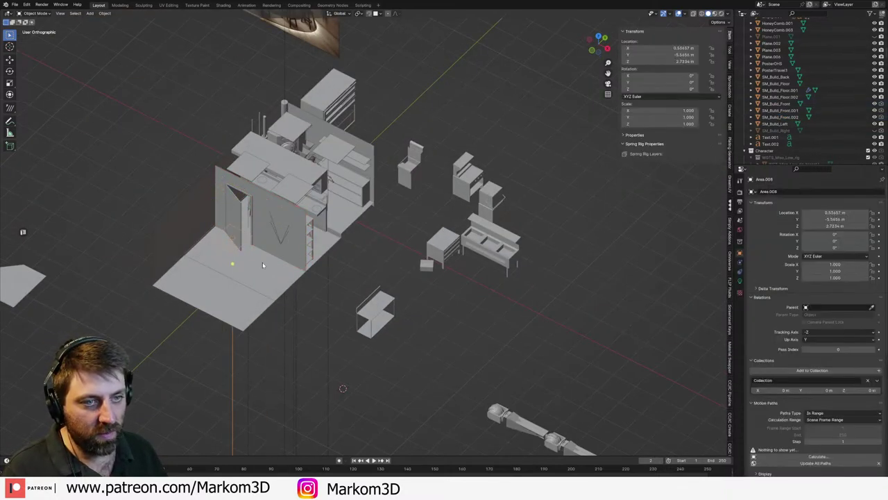
key("KP_7")
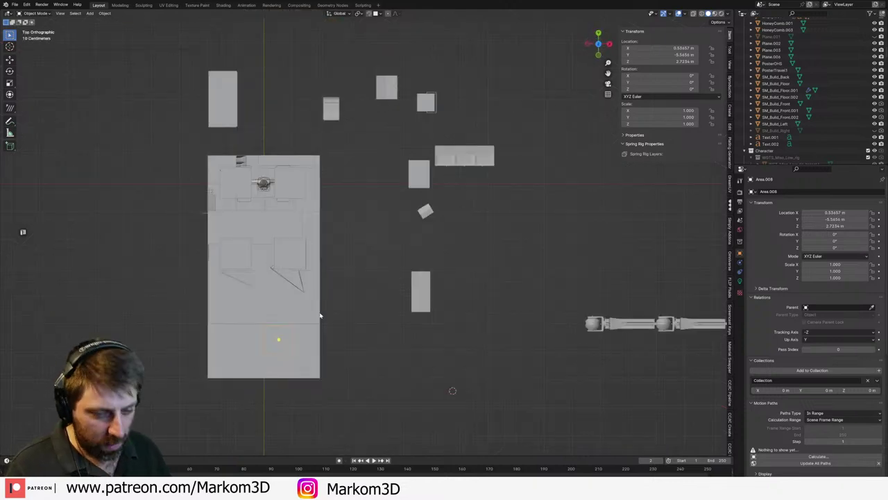
key("g")
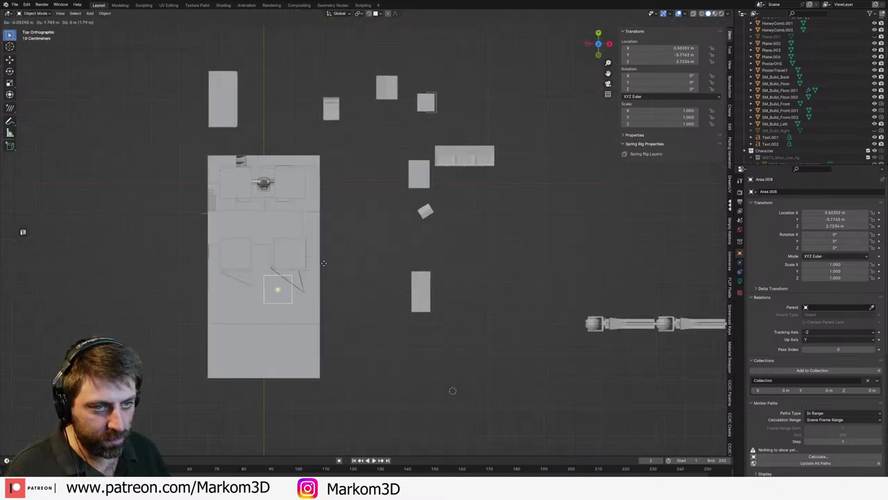
left_click(323, 263)
- Examine the shortened room from the side, selecting the shelving unit and the camera in turn
middle_click_drag(324, 263, 339, 235)
left_click(340, 234)
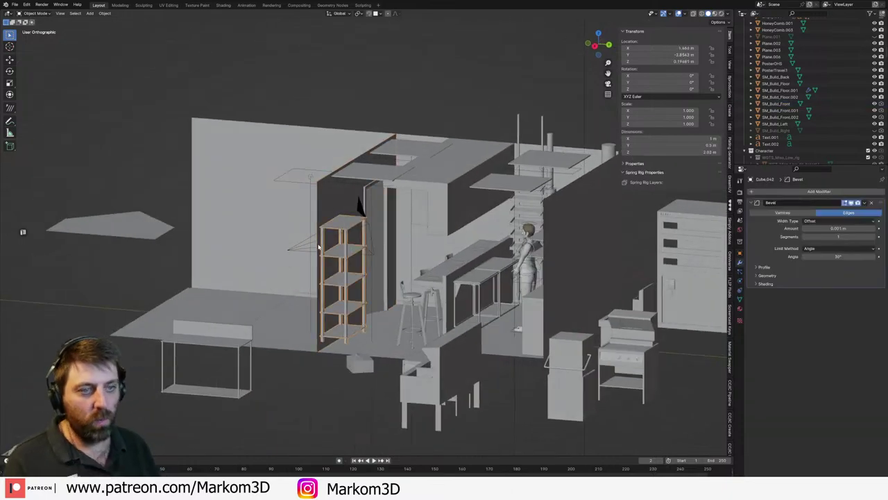
left_click(316, 245)
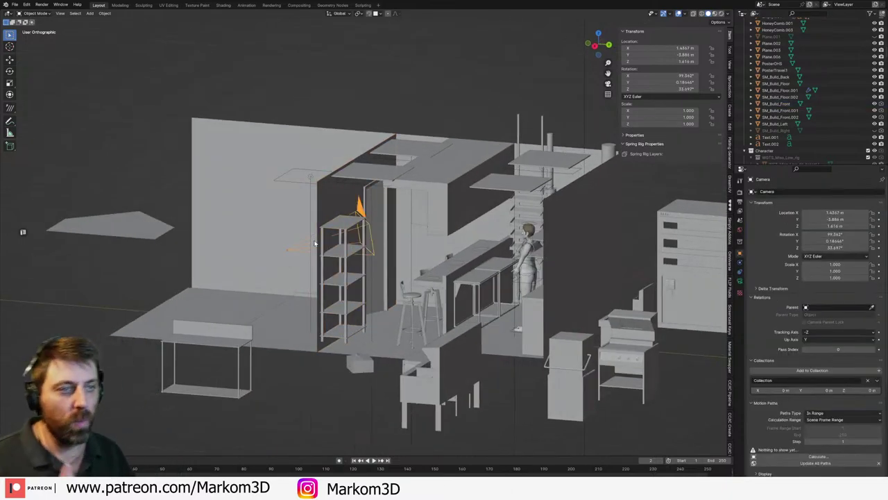
- Look through the camera, move it back inside the room, and rotate it about global Z to face along the counter
middle_click_drag(302, 259, 342, 306)
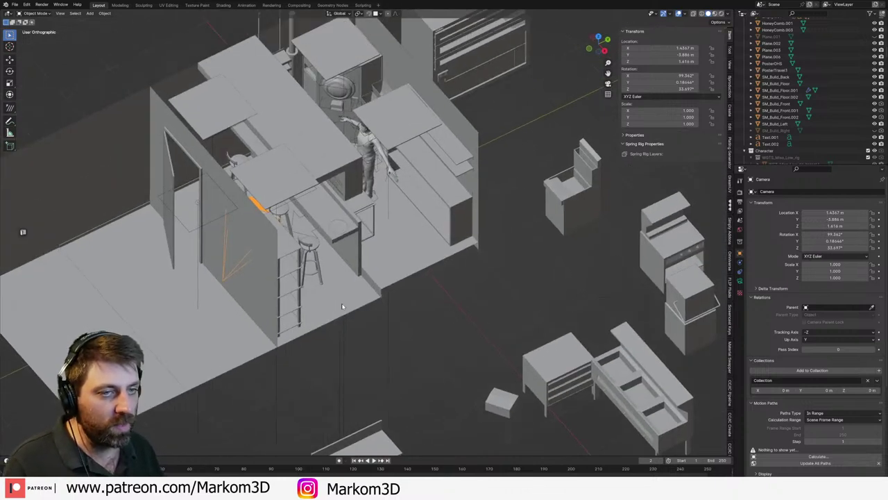
scroll(347, 319, "up", 4)
key("KP_0")
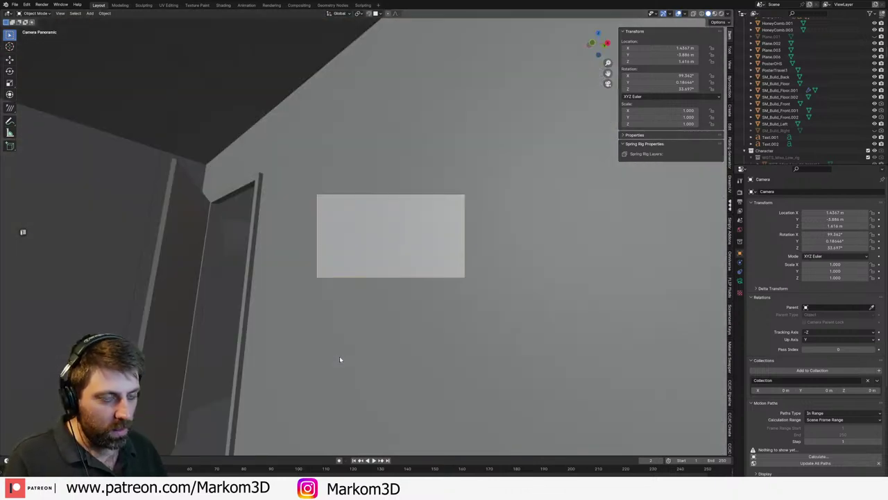
key("g")
key("shift+z")
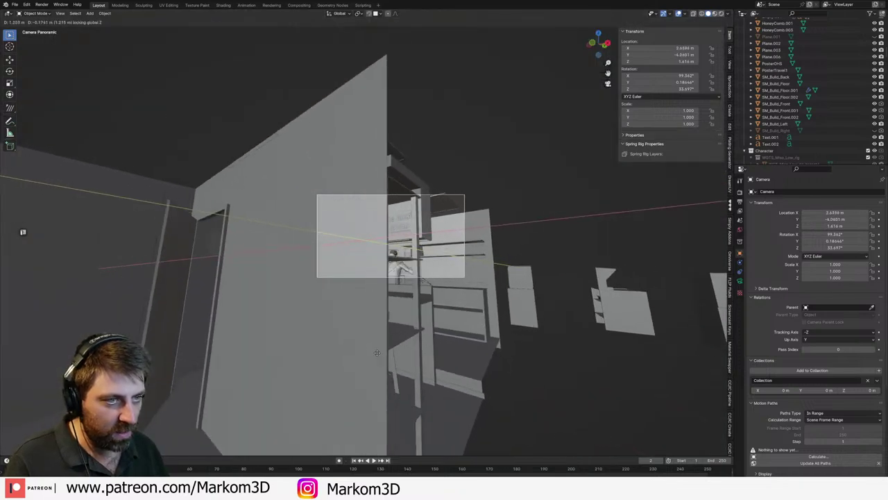
left_click(464, 352)
key("g")
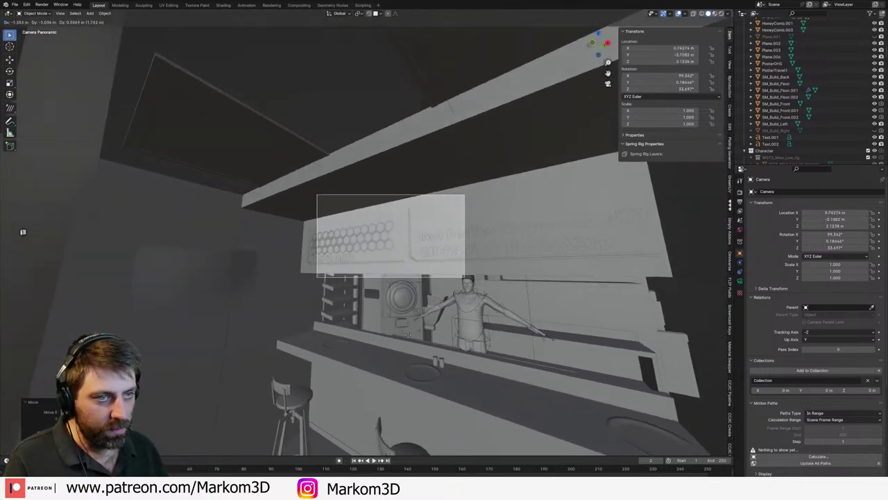
key("r")
key("z")
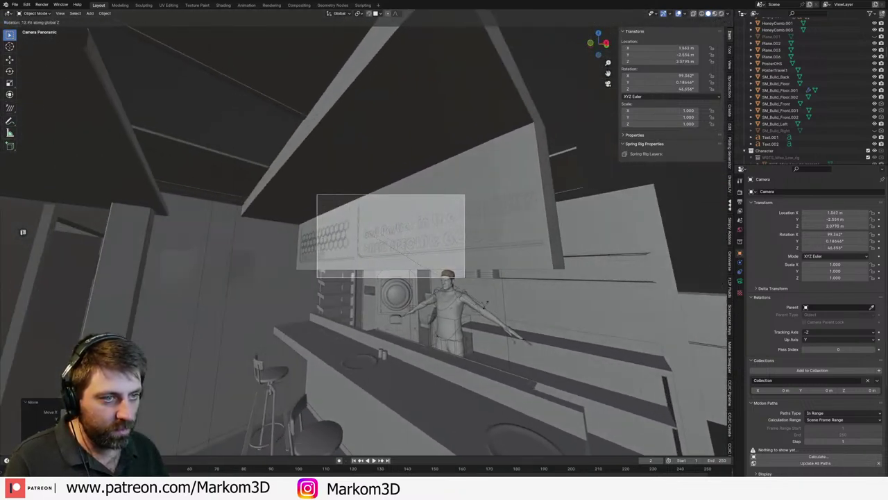
left_click(486, 303)
- Tilt the camera to about 89.7° on X and place it at about X 1.68 m, Y -2.30 m, Z 1.79 m
key("g")
left_click(493, 338)
key("r")
key("x")
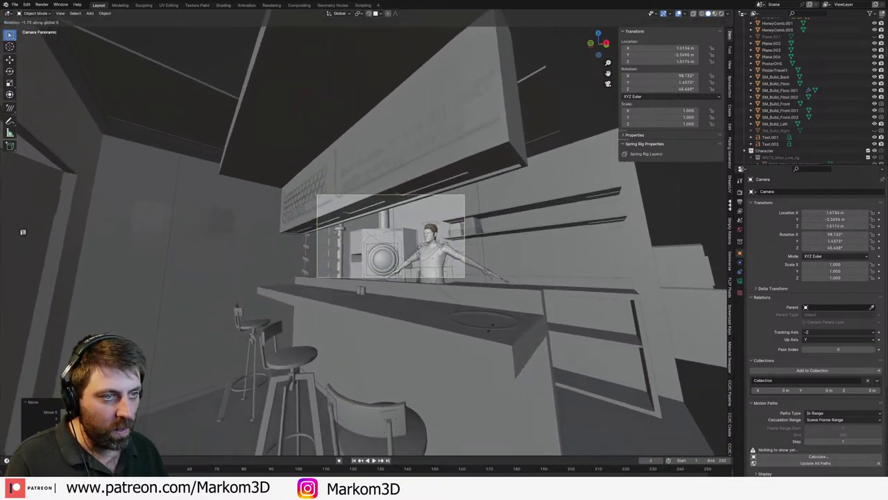
left_click(497, 289)
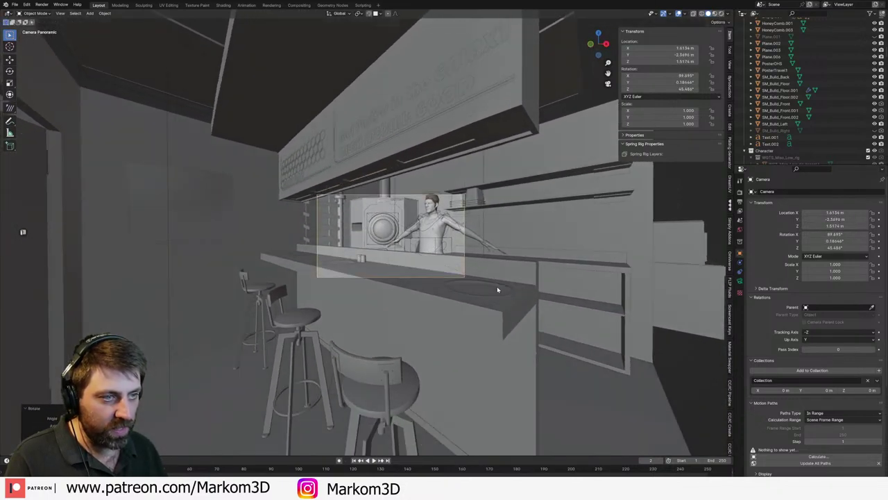
key("g")
left_click(386, 183)
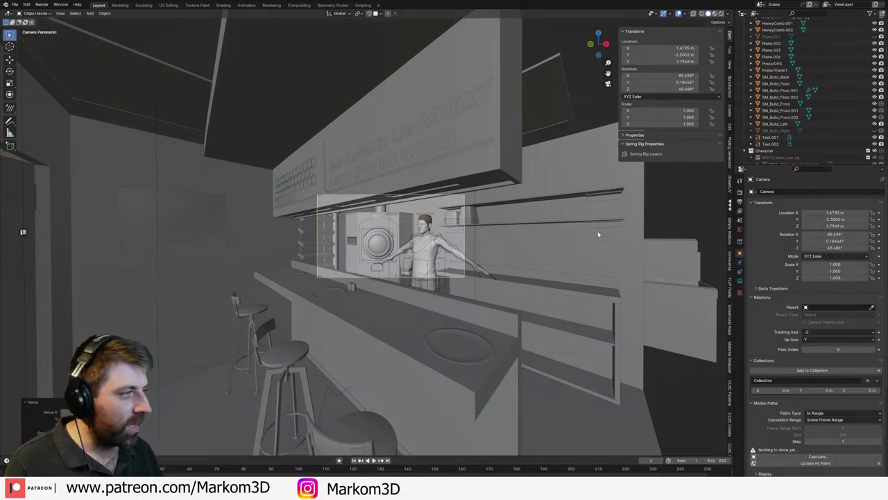
- Preview the camera's view of the counter in rendered shading
left_click(721, 13)
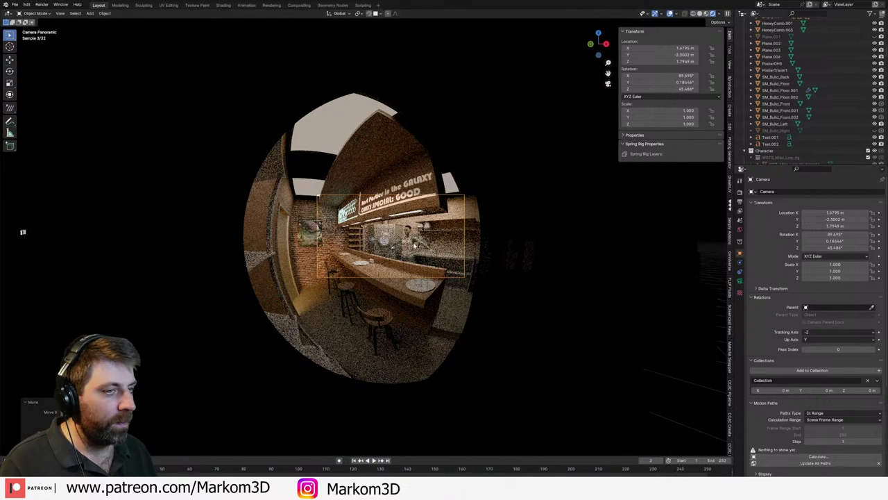
scroll(414, 245, "up", 1)
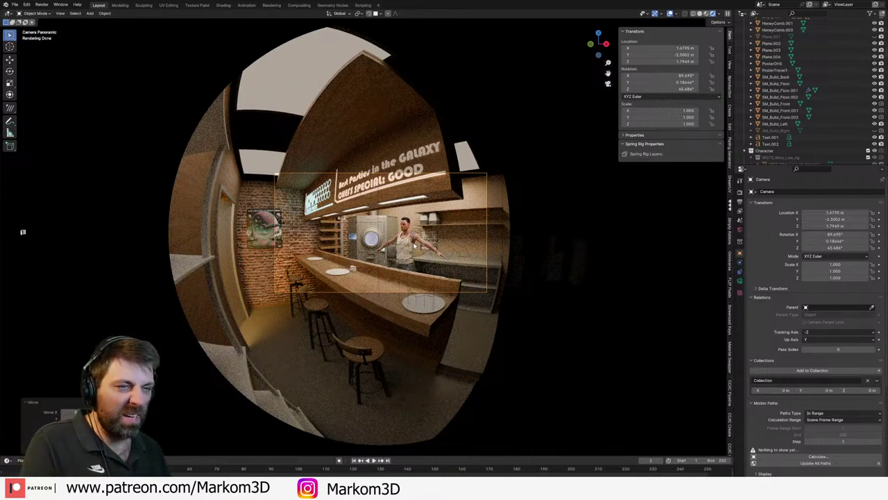
scroll(509, 247, "up", 3)
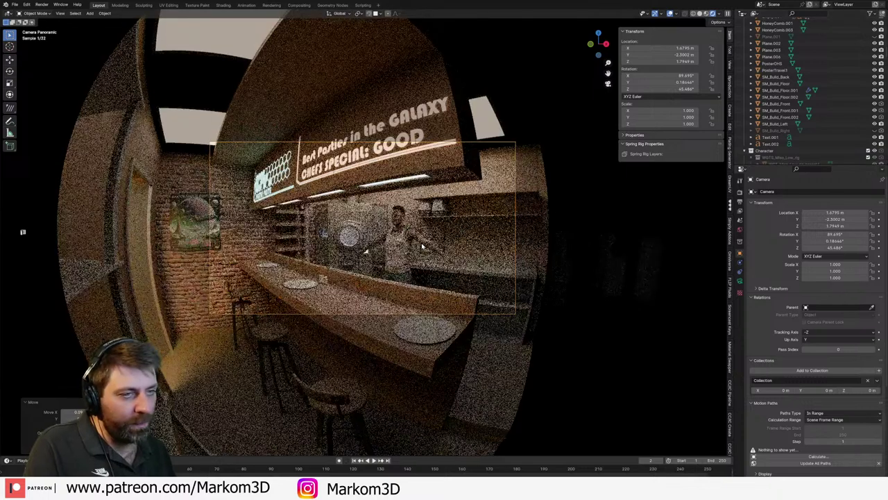
- Change the camera's lens type to Perspective and set its focal length to 50 mm
left_click(740, 281)
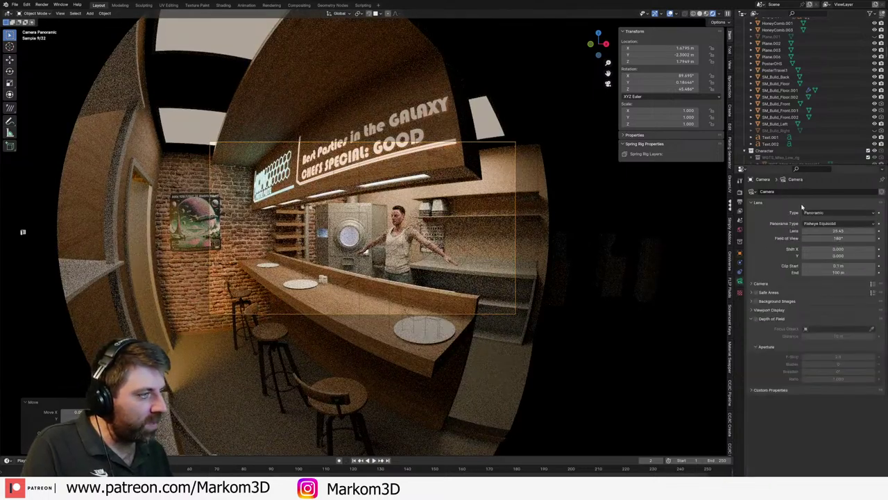
left_click(840, 212)
left_click(833, 232)
left_click_drag(835, 224, 837, 223)
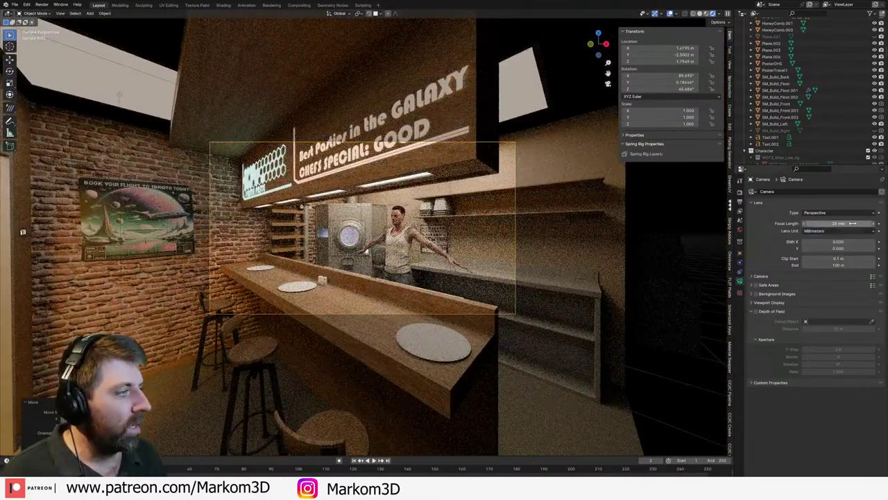
left_click(838, 223)
key("Return")
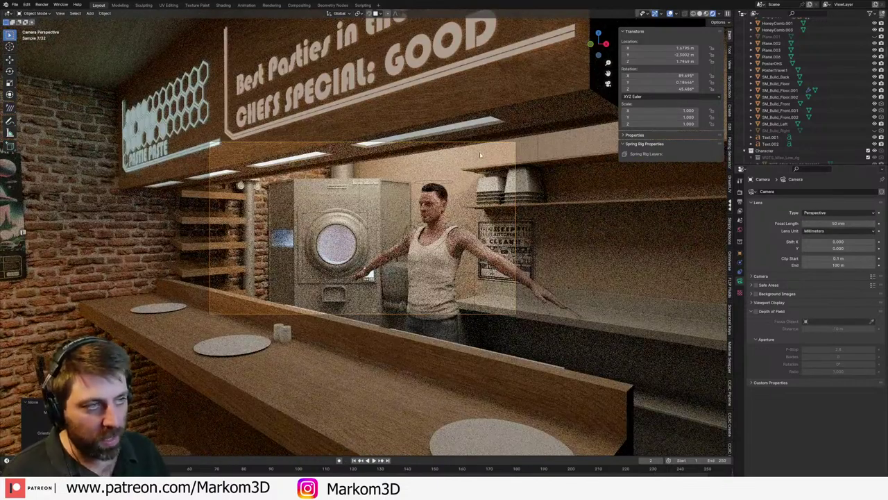
- Duplicate the camera in top view, rotate the copy to about 129.65° on Z, and place it at about X 1.91 m, Y 0.22 m
key("z")
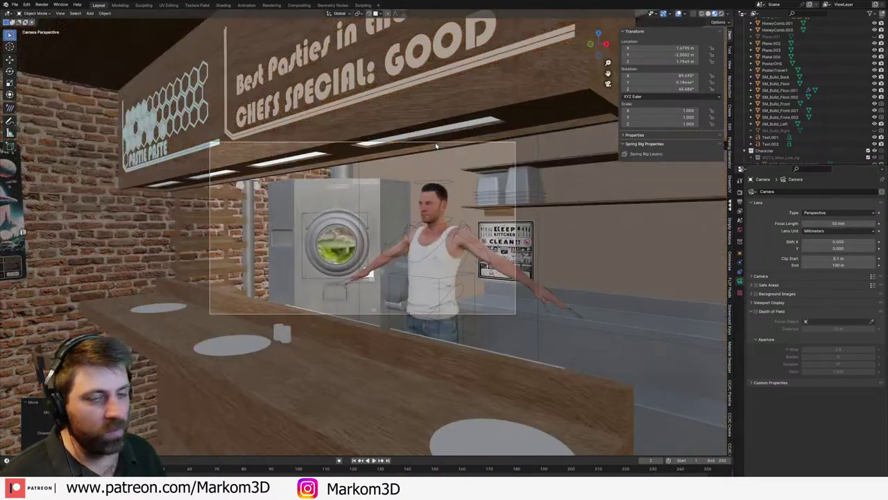
key("KP_7")
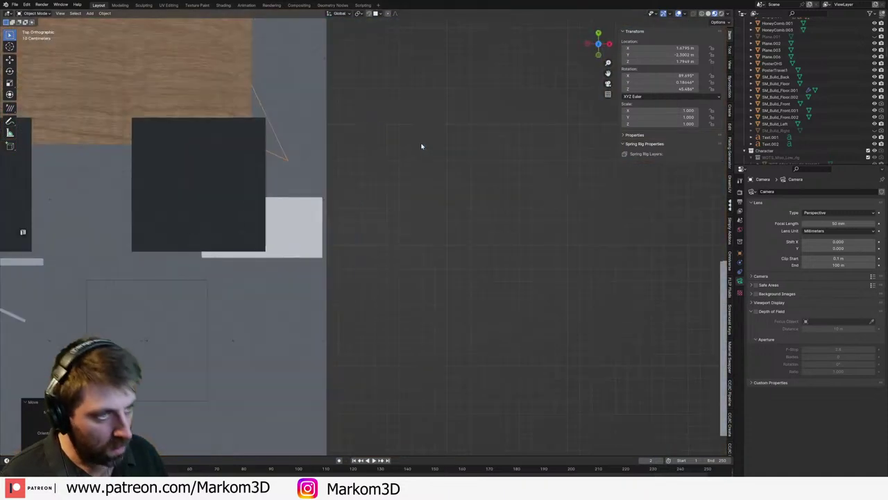
scroll(390, 178, "down", 4)
key("shift+d")
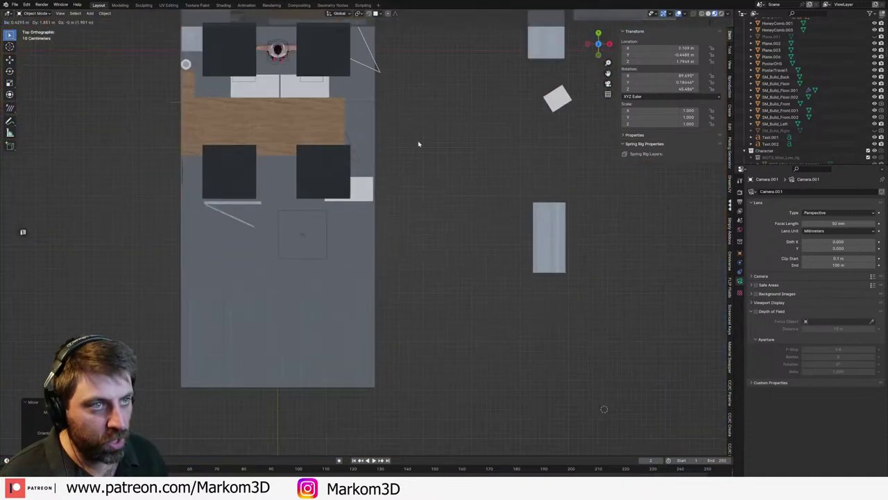
left_click(418, 143)
key("r")
left_click(467, 471)
key("g")
left_click(458, 411)
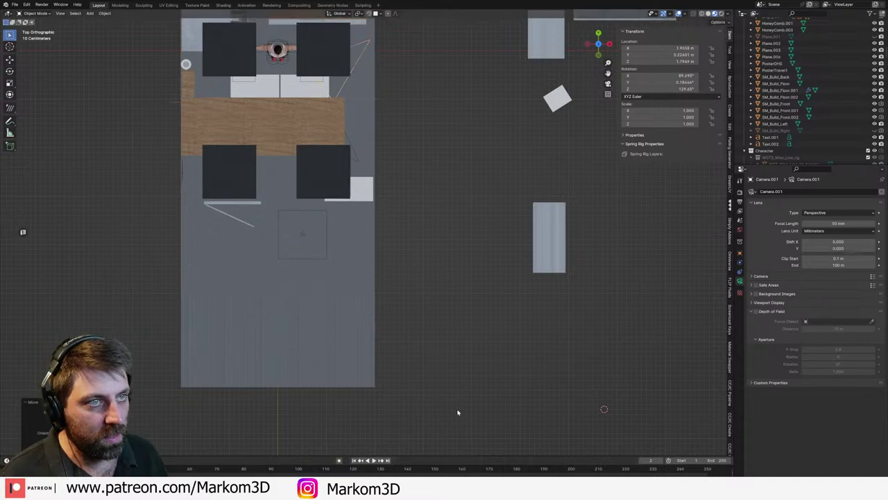
- Make the duplicated camera the active scene camera and preview its view in rendered shading
key("ctrl+KP_0")
middle_click_drag(489, 380, 467, 326)
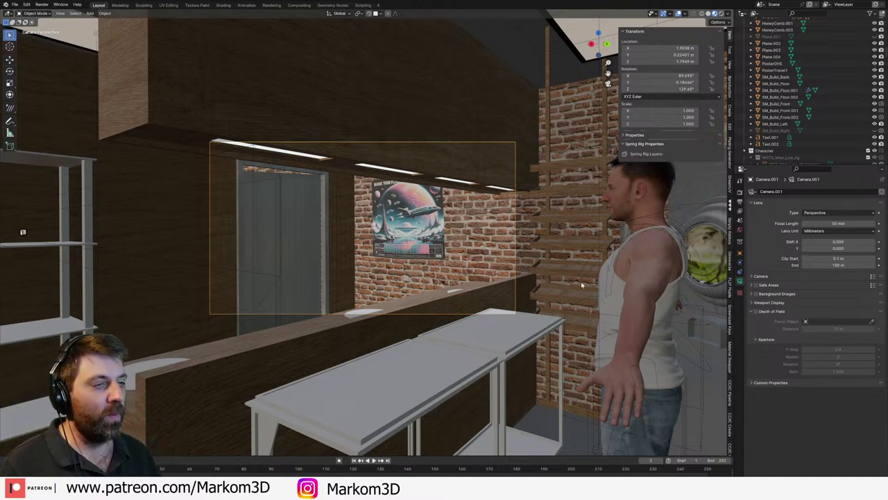
left_click(727, 13)
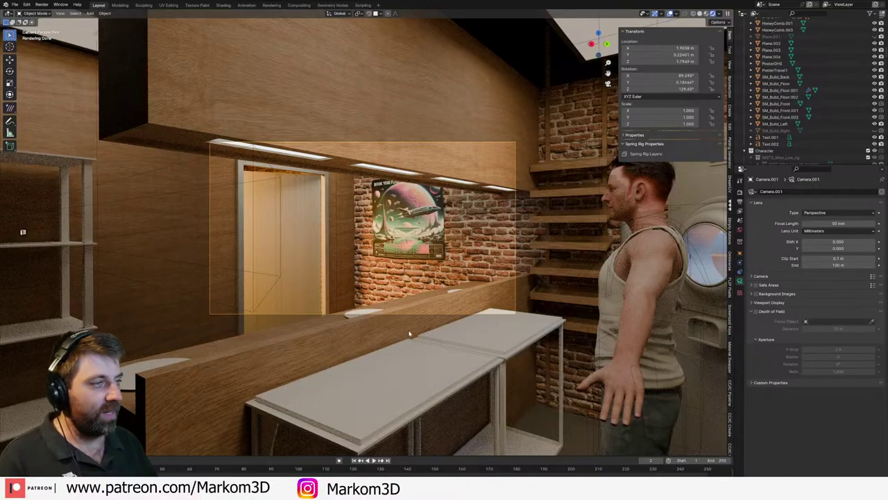
- Add a Bevel modifier to the overhead sign box and set its amount to 0.01 m
middle_click_drag(408, 330, 400, 356)
scroll(460, 327, "down", 3)
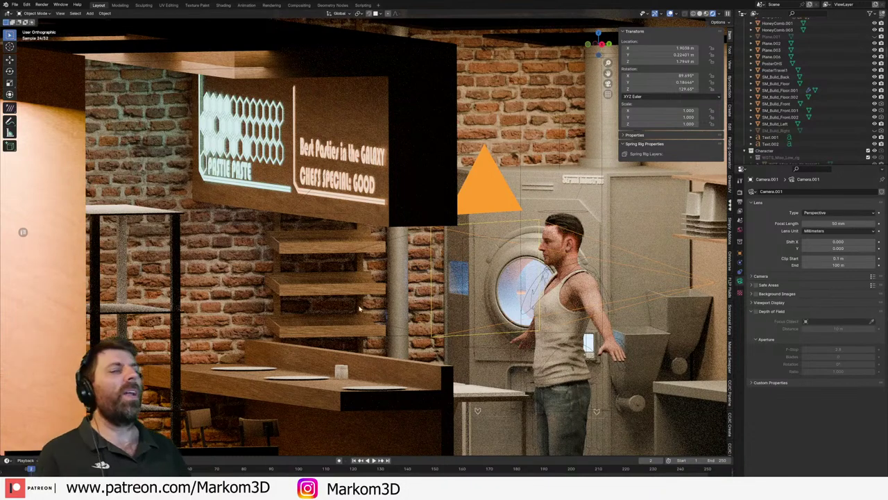
left_click(421, 183)
left_click(739, 309)
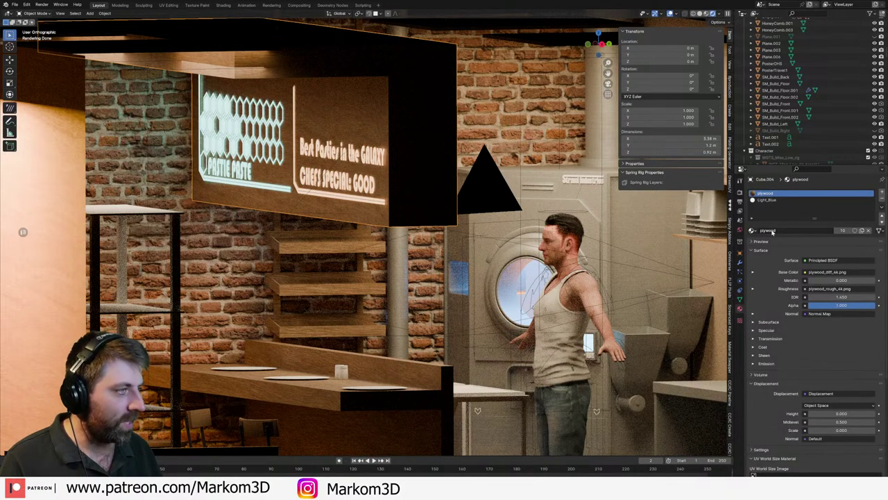
left_click(740, 262)
left_click(770, 192)
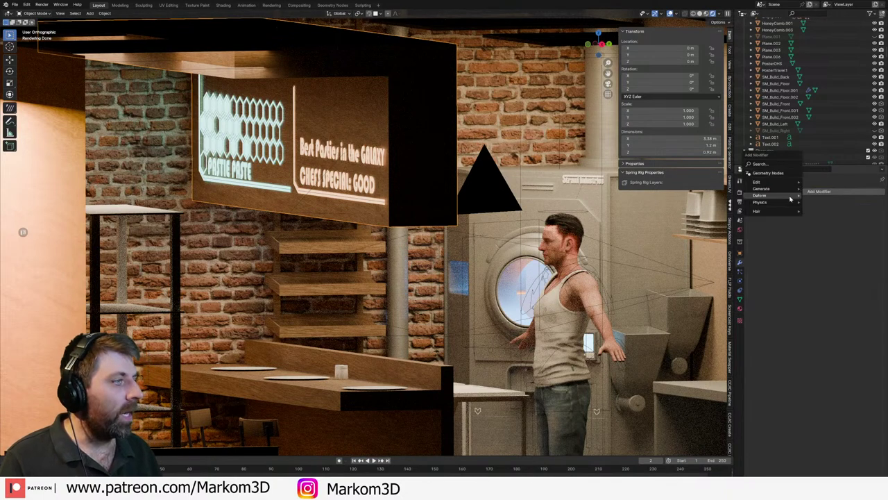
mouse_move(763, 195)
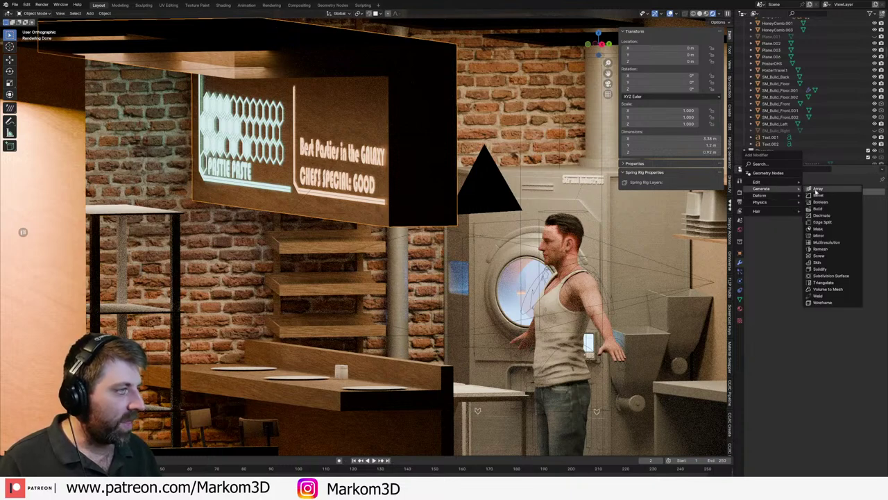
left_click(818, 197)
left_click(823, 228)
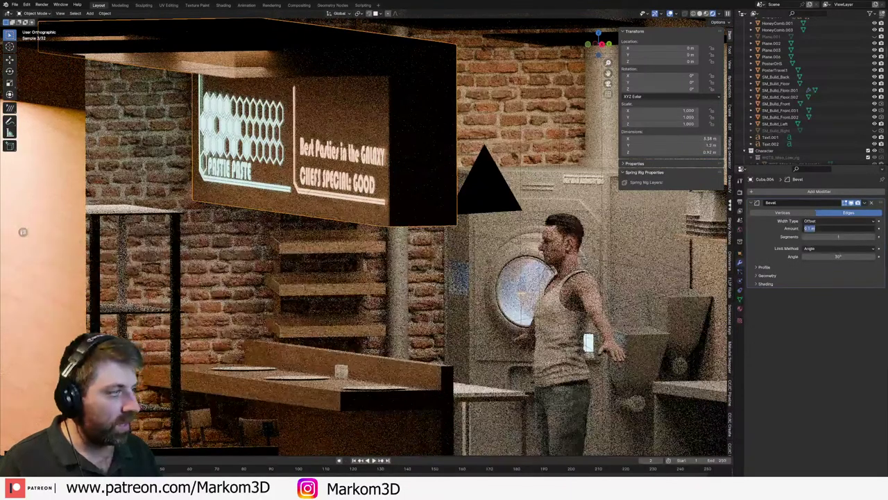
type(".01")
key("Return")
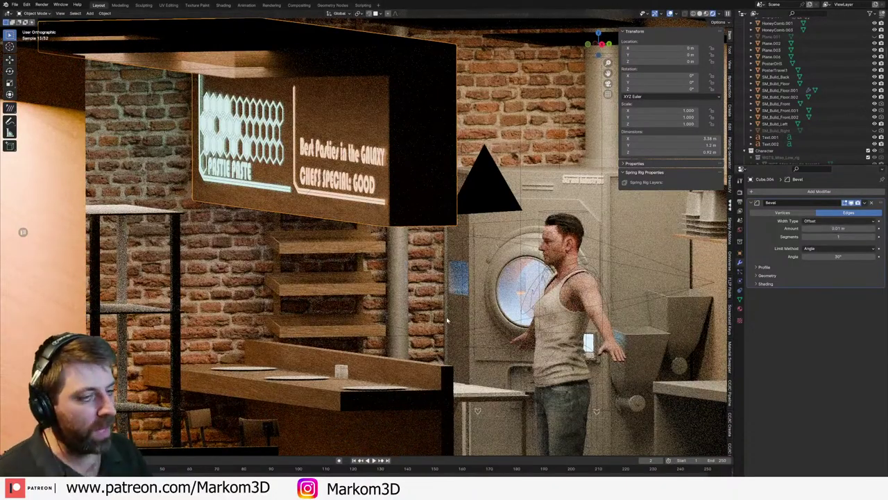
- Examine the room's furniture and layout from several angles in solid shading, selecting a bar stool
left_click(700, 14)
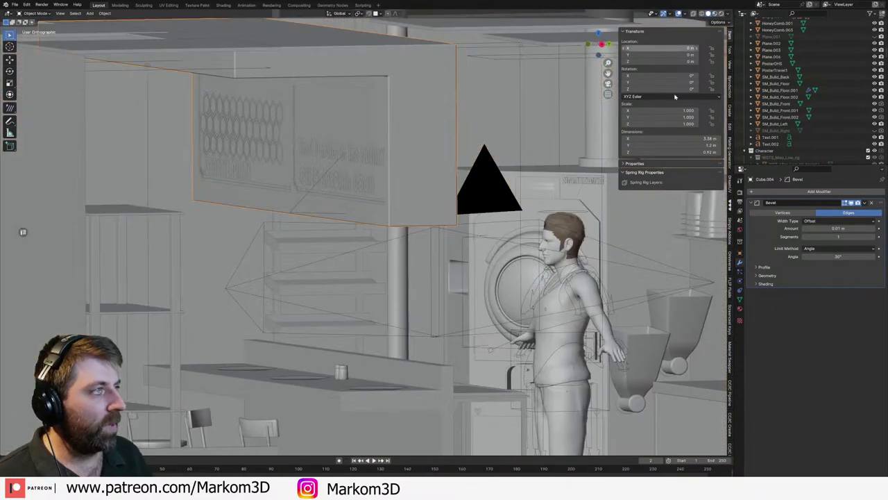
mouse_move(602, 202)
middle_mouse_down()
mouse_move(566, 212)
mouse_move(529, 277)
mouse_move(462, 303)
mouse_move(545, 249)
middle_mouse_up()
scroll(530, 277, "down", 2)
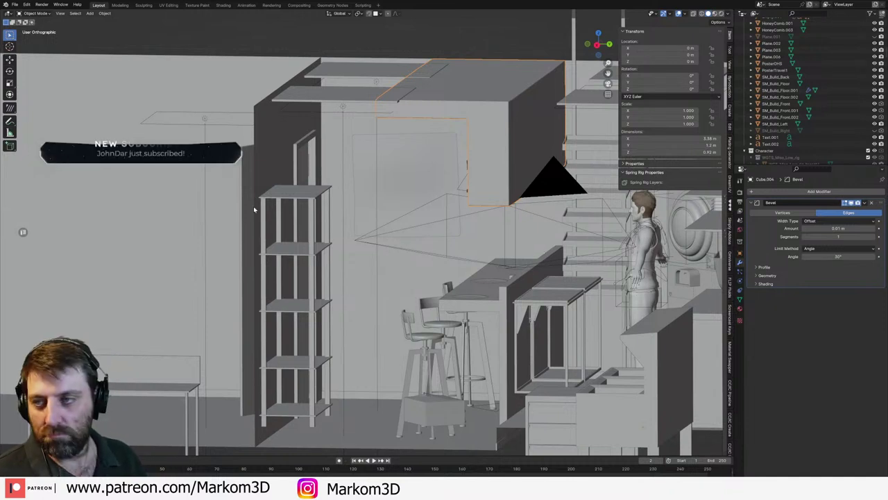
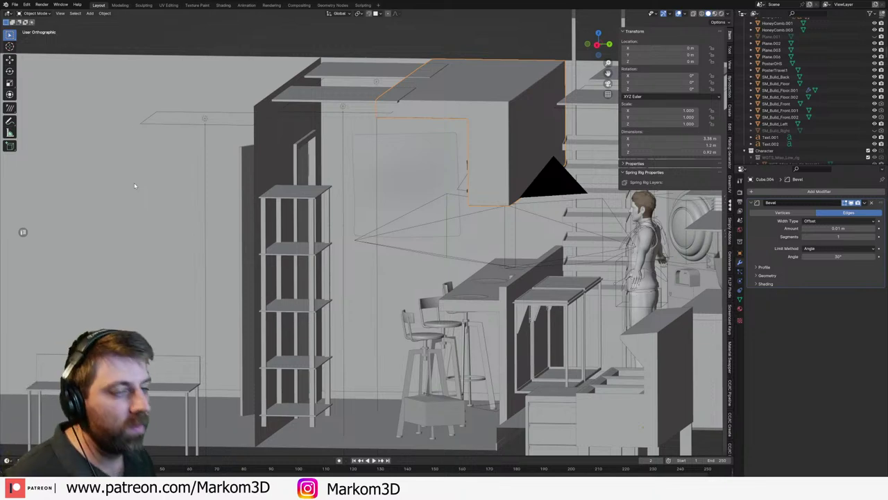
middle_click_drag(413, 256, 474, 202)
middle_click_drag(457, 310, 474, 281)
left_click(418, 283)
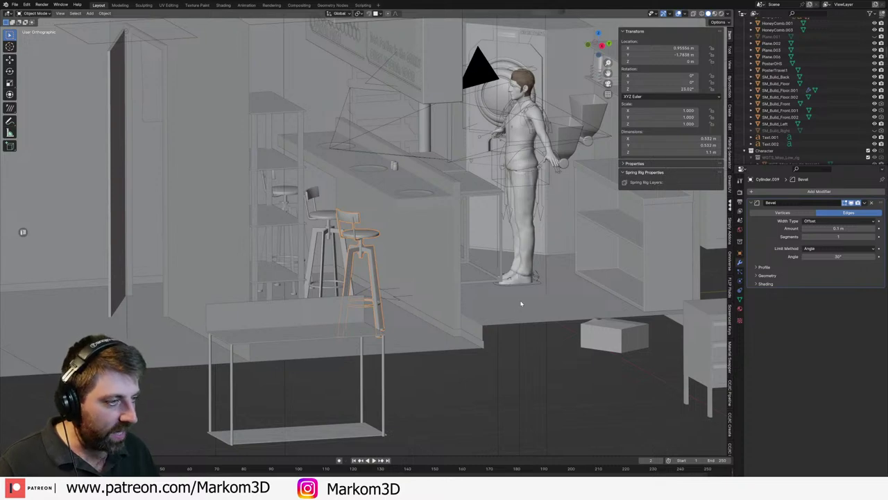
scroll(443, 332, "up", 5)
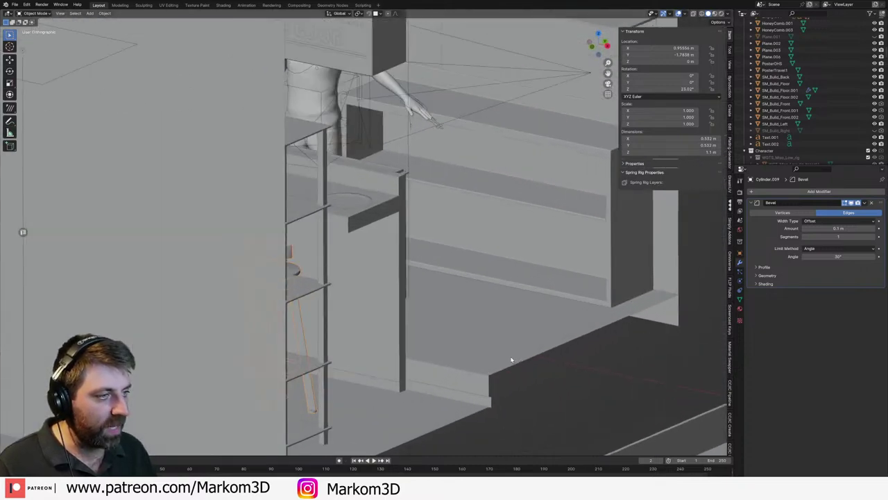
scroll(501, 349, "down", 1)
middle_click_drag(502, 349, 426, 338)
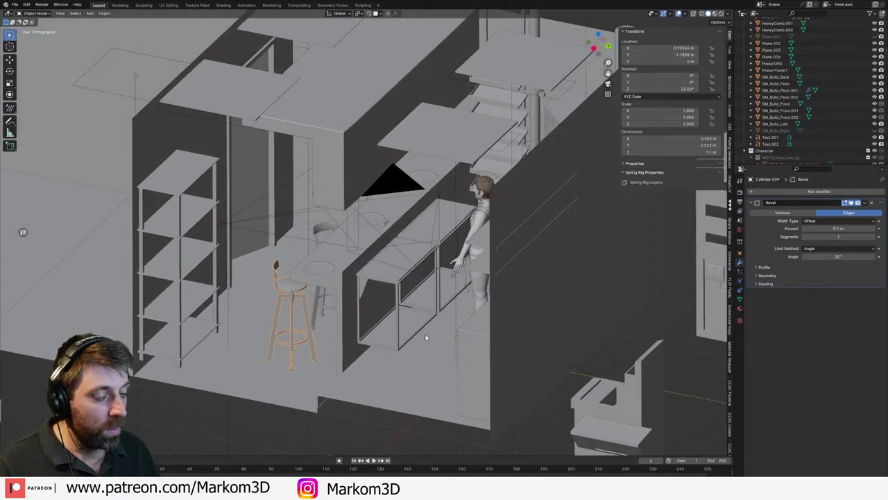
- Apply the existing Mat_Metal material to the top and lower shelf of the table behind the counter
left_click(386, 287)
scroll(386, 287, "up", 4)
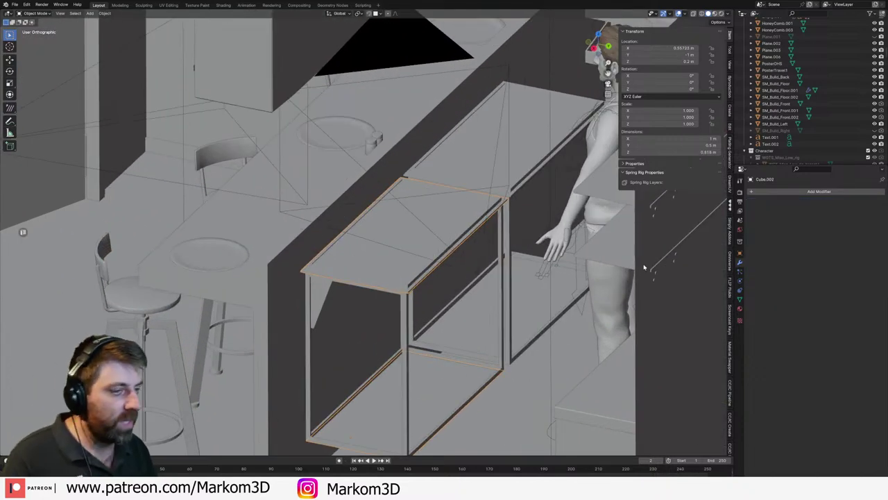
left_click(739, 306)
left_click(751, 219)
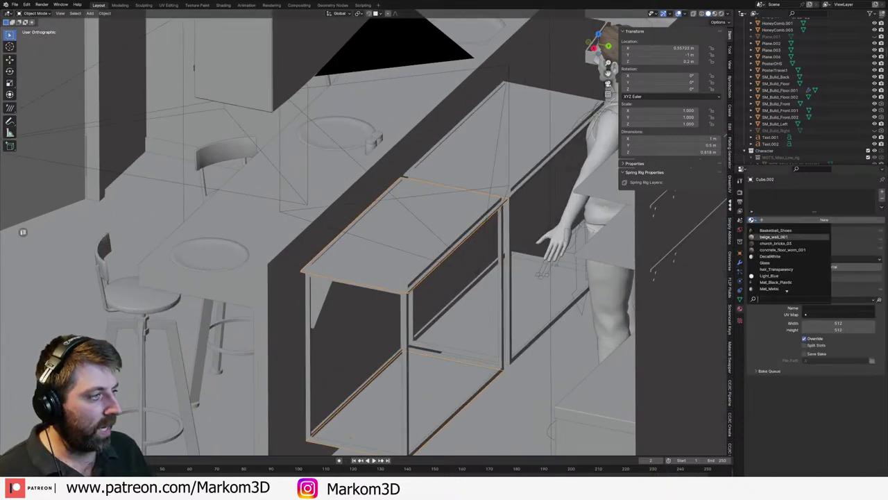
left_click(769, 288)
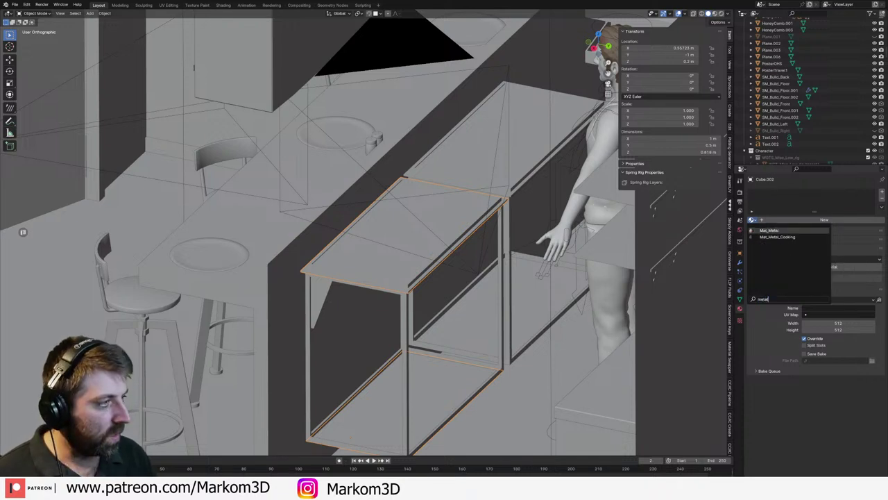
- Apply the Mat_Metal material to the leg frame of the same table
left_click(407, 287, "shift")
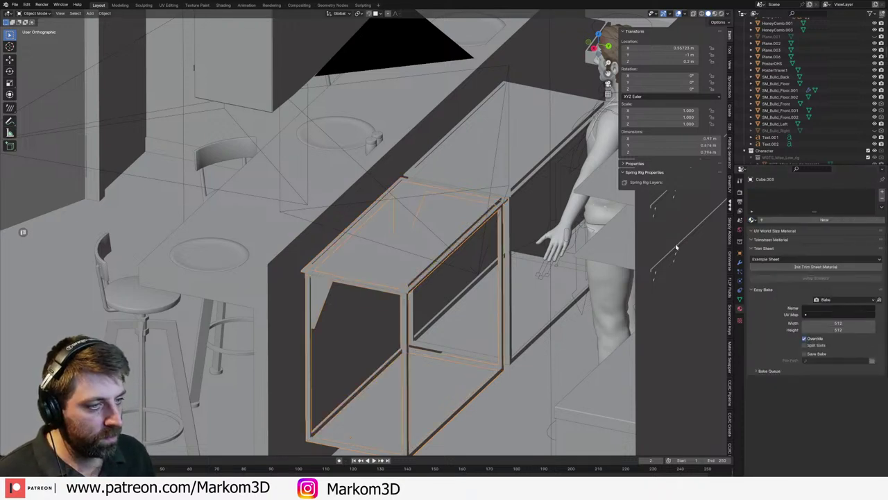
left_click(752, 220)
type("mat")
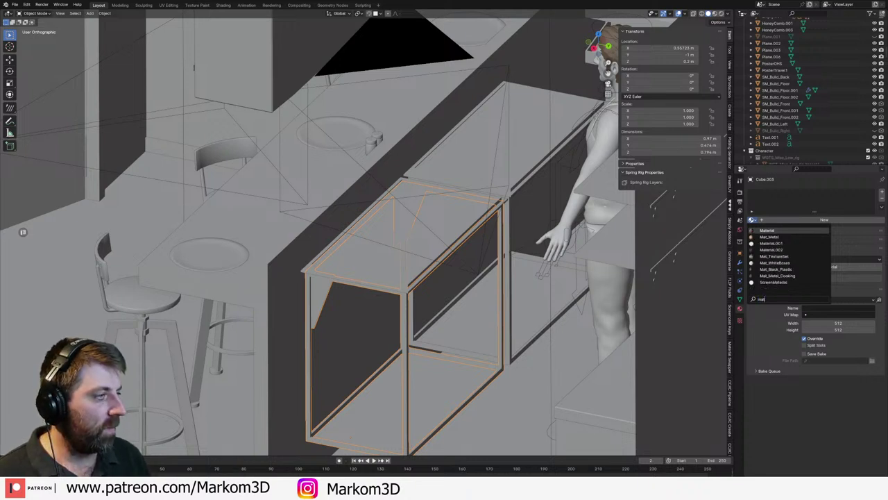
key("Down")
key("Return")
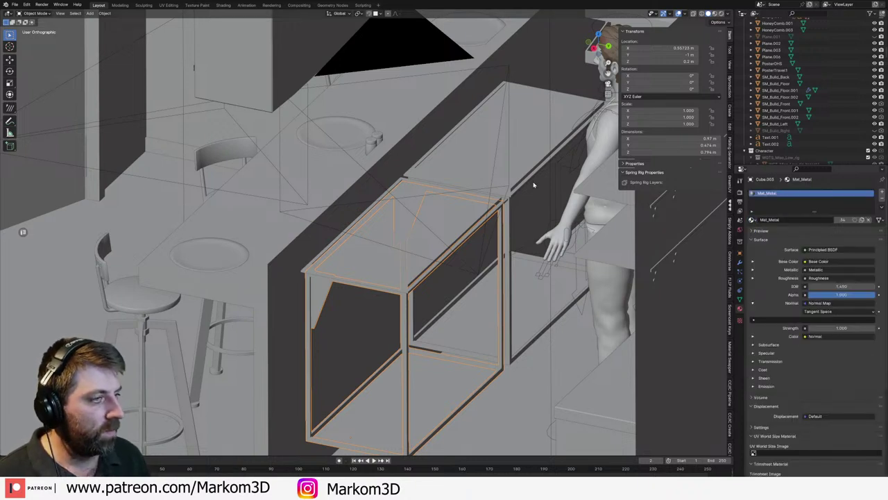
- Copy the Mat_Metal material from the first table to the parts of the neighbouring table
left_click(516, 186)
left_click(752, 220)
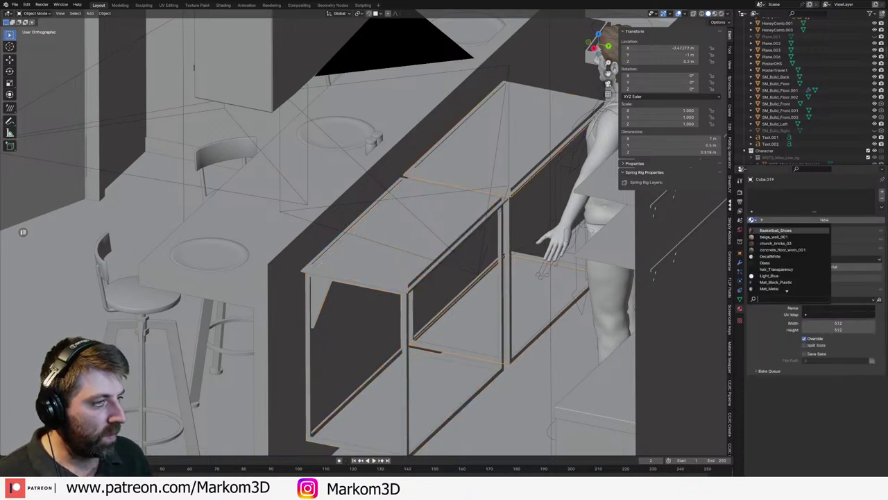
left_click(472, 239)
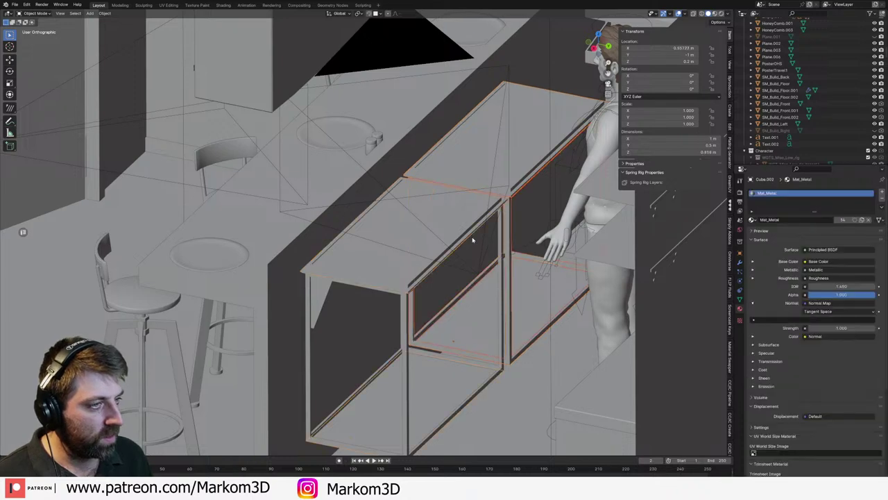
left_click(882, 208)
scroll(477, 202, "down", 2)
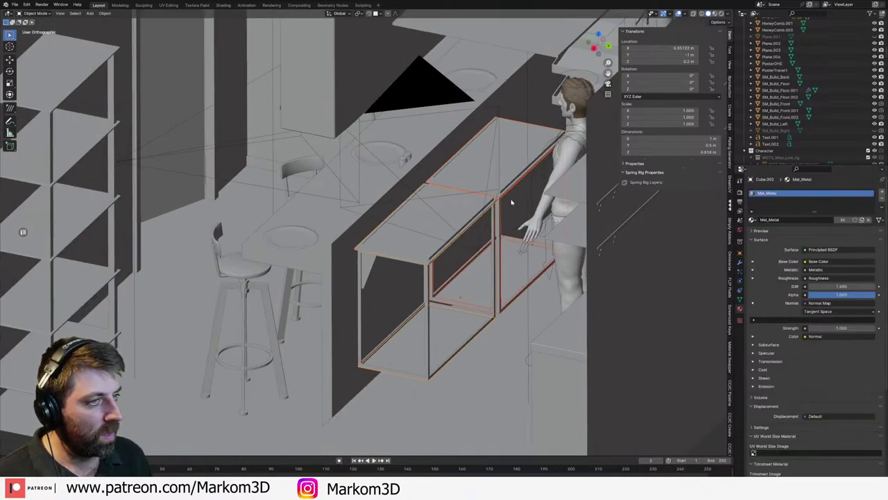
- Examine the tables' overlapping tops and frames up close in wireframe and solid shading, checking which parts belong to each object
scroll(511, 202, "up", 5)
key("z")
key("z")
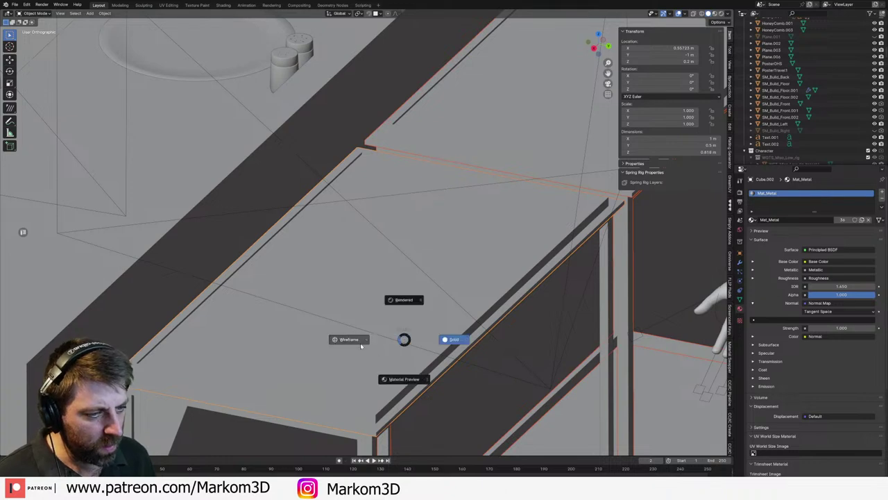
left_click(360, 345)
left_click(371, 391)
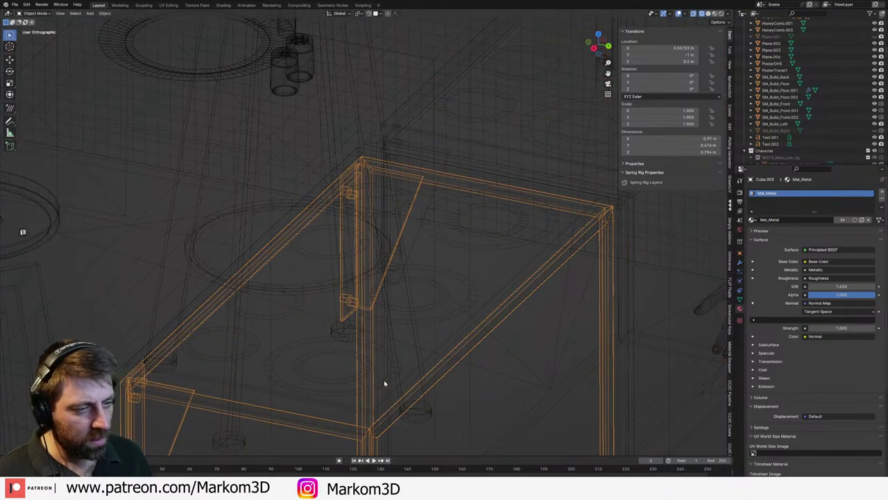
left_click(383, 379)
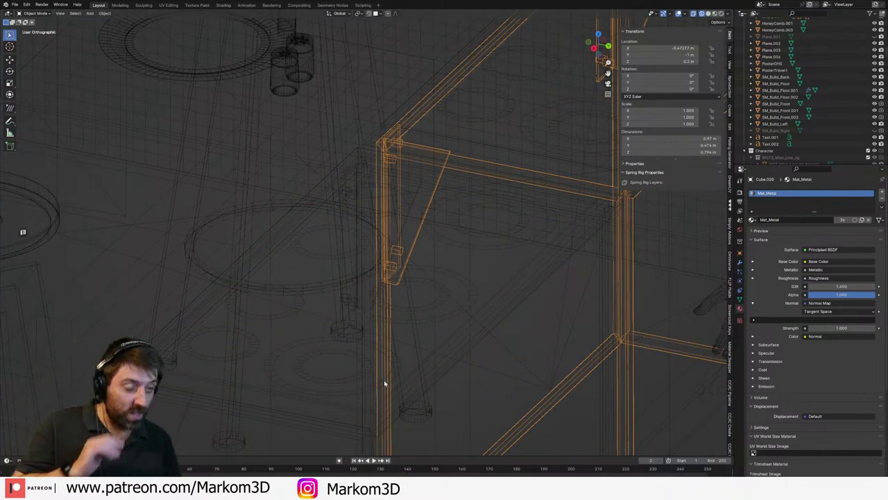
left_click(356, 396)
mouse_move(356, 392)
middle_mouse_down()
mouse_move(333, 368)
mouse_move(383, 402)
middle_mouse_up()
key("z")
left_click(425, 402)
middle_click_drag(349, 371, 365, 368)
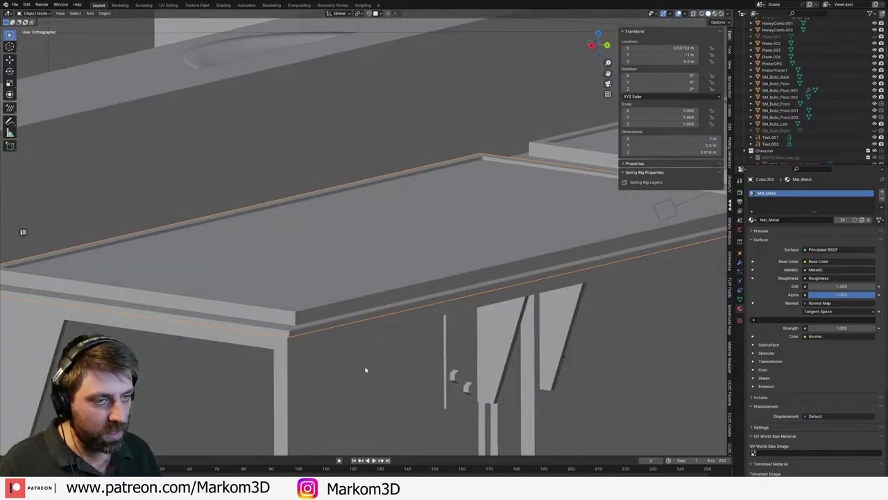
- Select only the burner rings in the cooktop mesh by selecting the linked tabletop geometry and inverting the selection
scroll(365, 368, "up", 2)
key("Tab")
key("z")
left_click(314, 358)
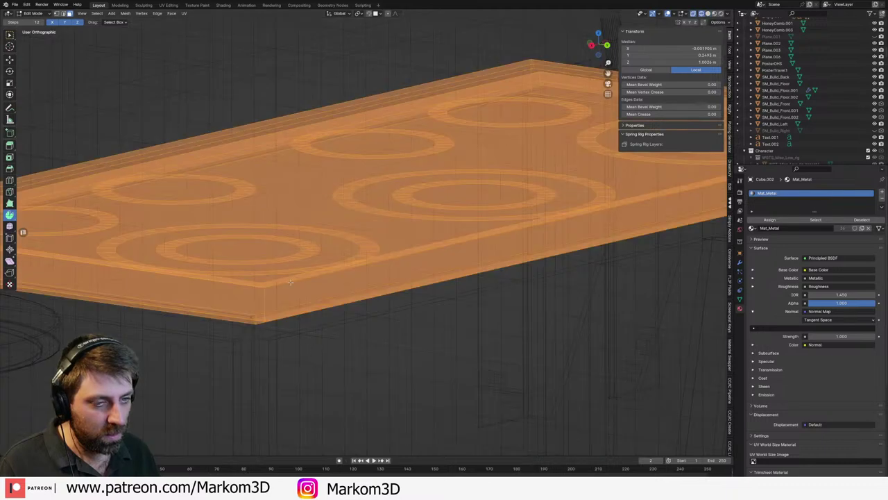
key("alt+a")
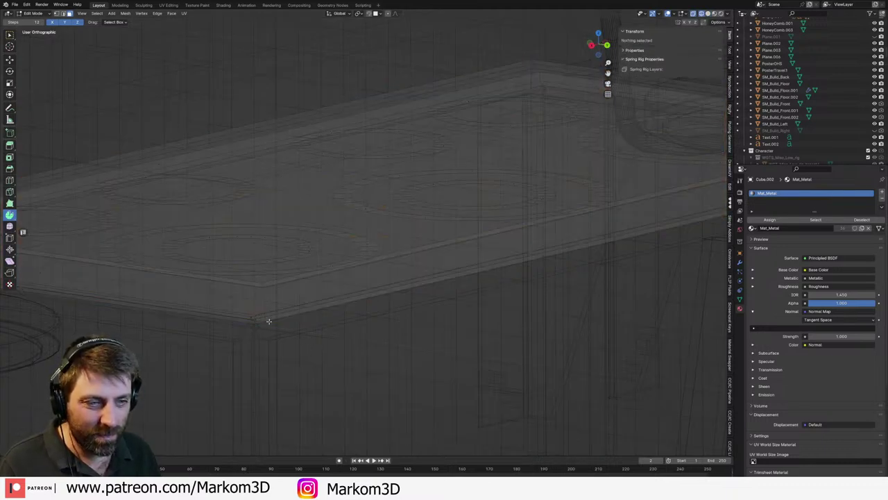
key("1")
left_click(267, 328)
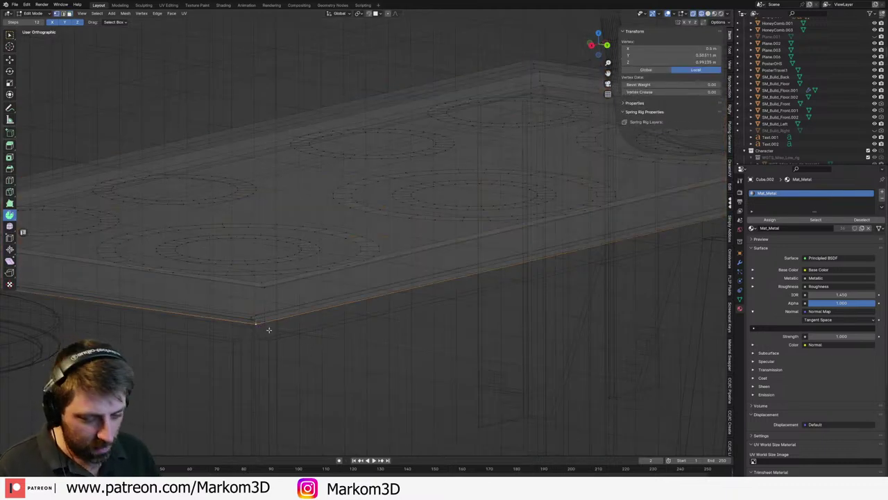
key("ctrl+l")
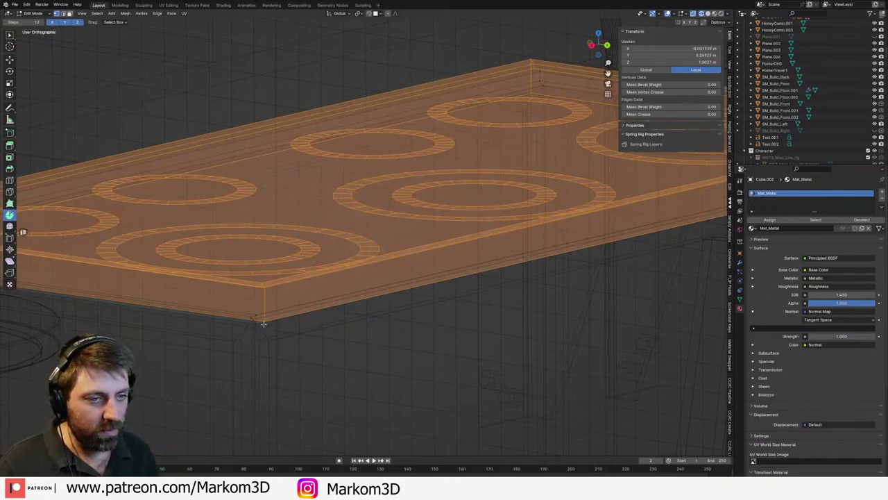
left_click(263, 323)
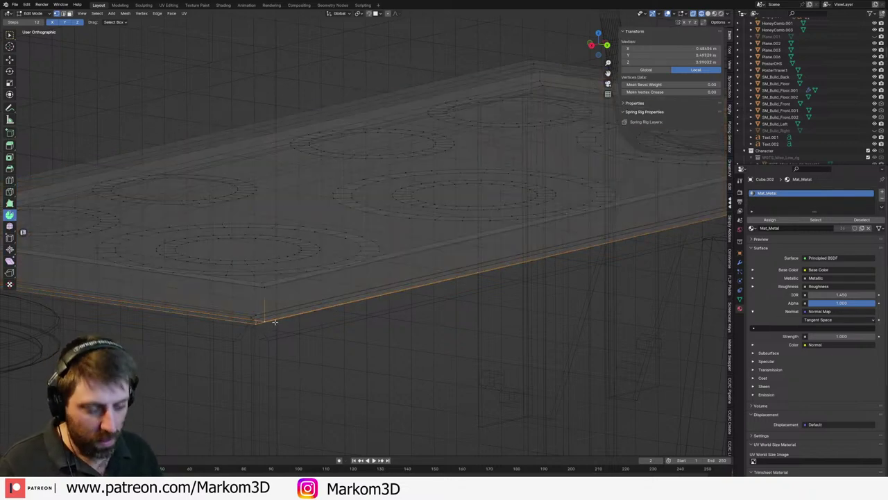
key("ctrl+l")
key("ctrl+i")
key("z")
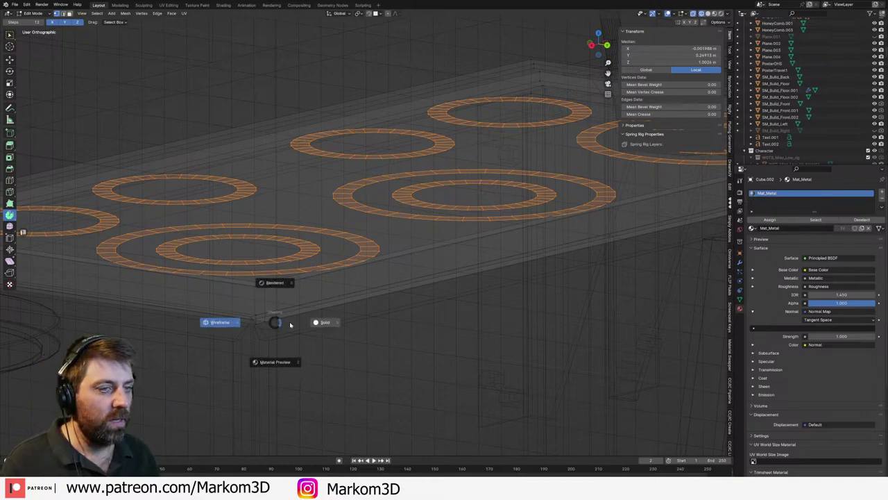
- Raise the burner rings about 5 mm along Z above the cooktop surface and extrude them slightly for thickness
key("g")
key("z")
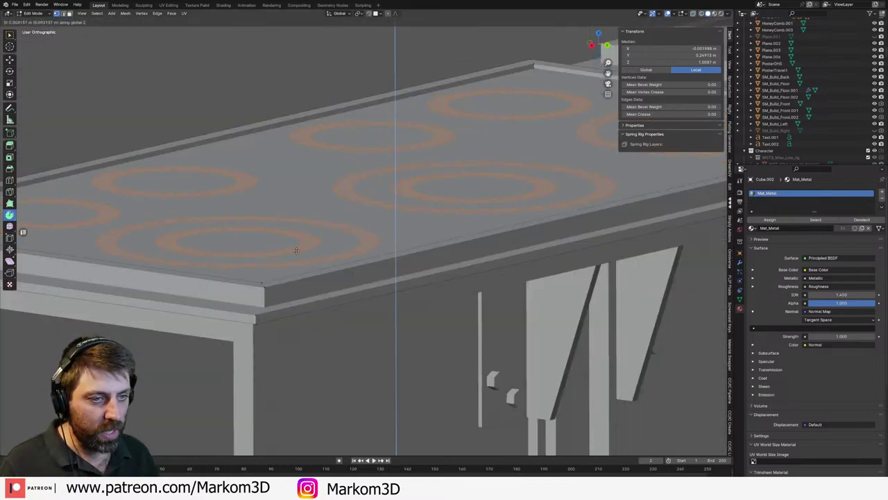
left_click(295, 258)
key("e")
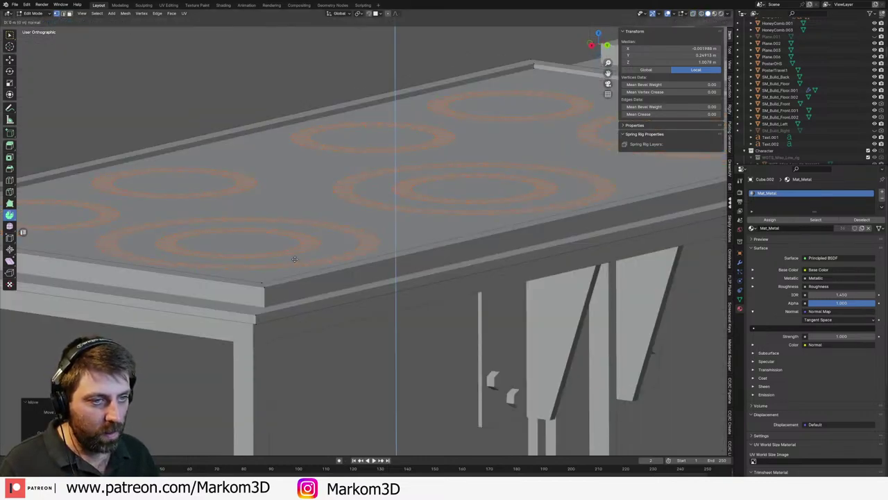
left_click(294, 264)
key("Tab")
scroll(453, 313, "down", 3)
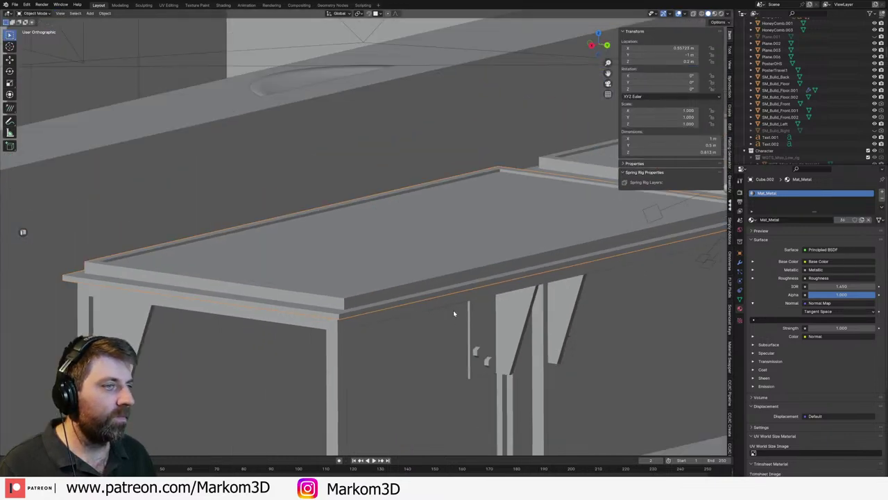
- Add a second material slot to the cooktop table and fill it with Material.002
middle_click_drag(454, 313, 467, 329)
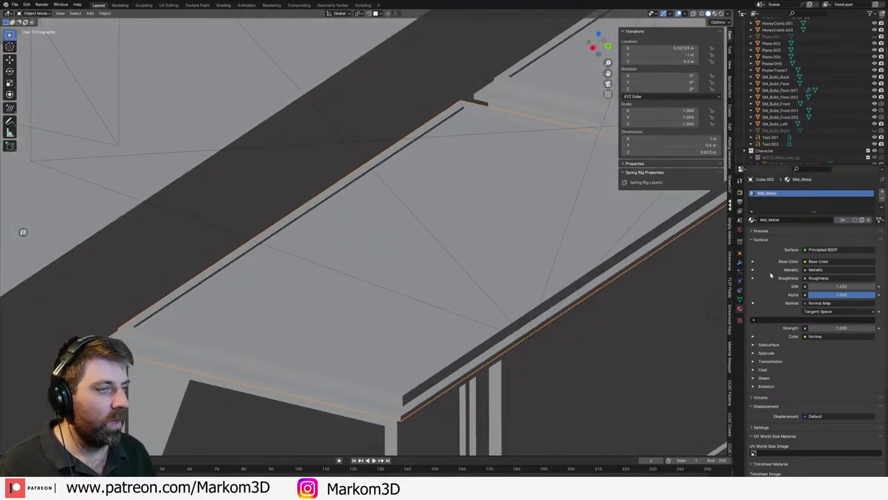
left_click(882, 192)
left_click(752, 230)
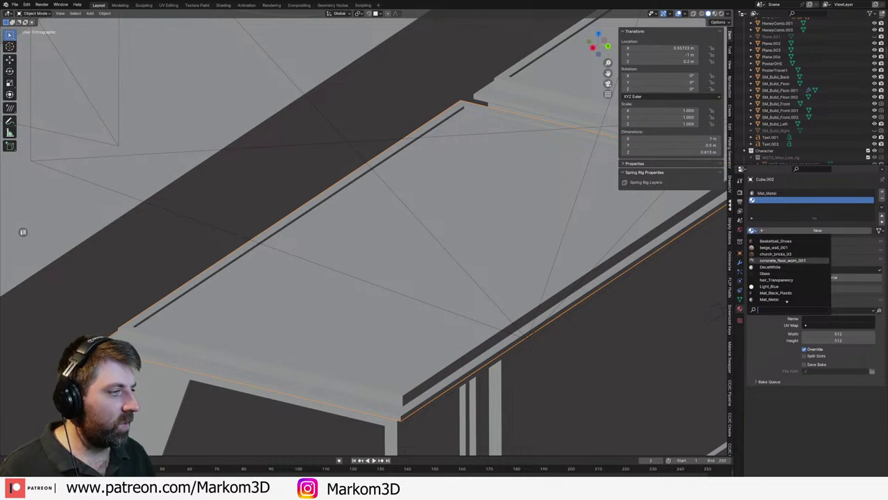
scroll(788, 271, "down", 15)
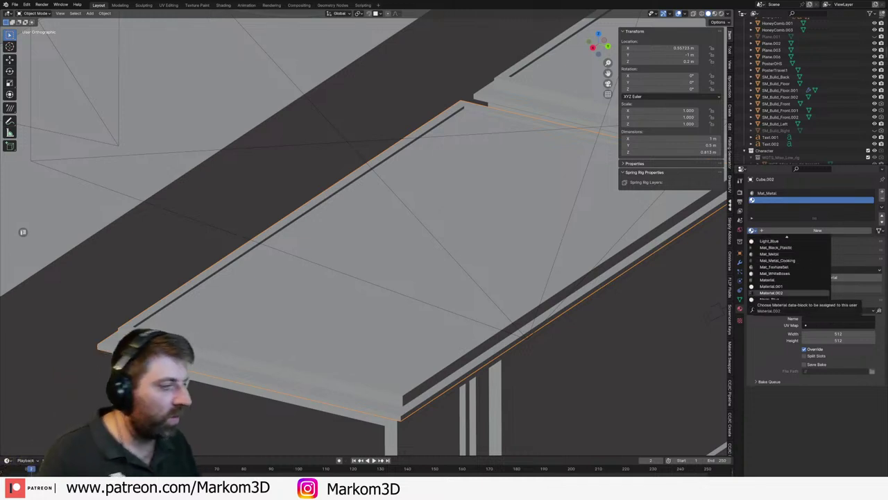
scroll(788, 270, "down", 7)
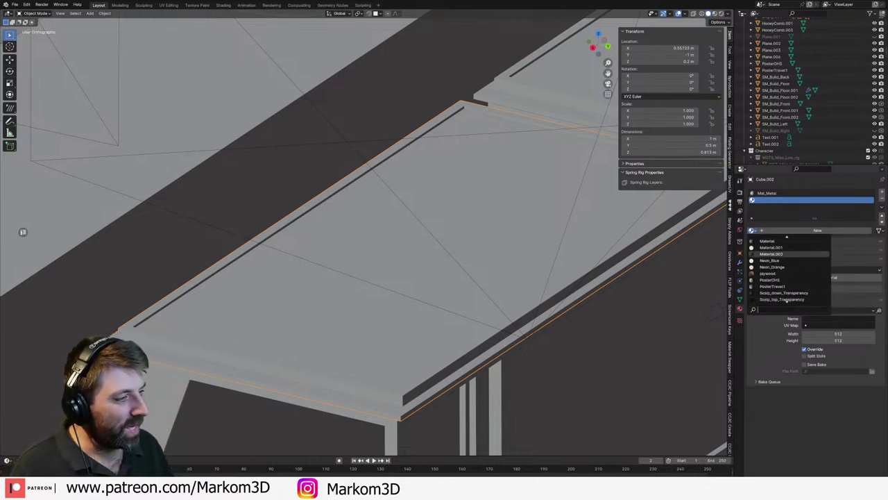
left_click(774, 254)
- Assign Material.002 to the linked burner ring geometry and preview the cooktop in rendered shading
key("Tab")
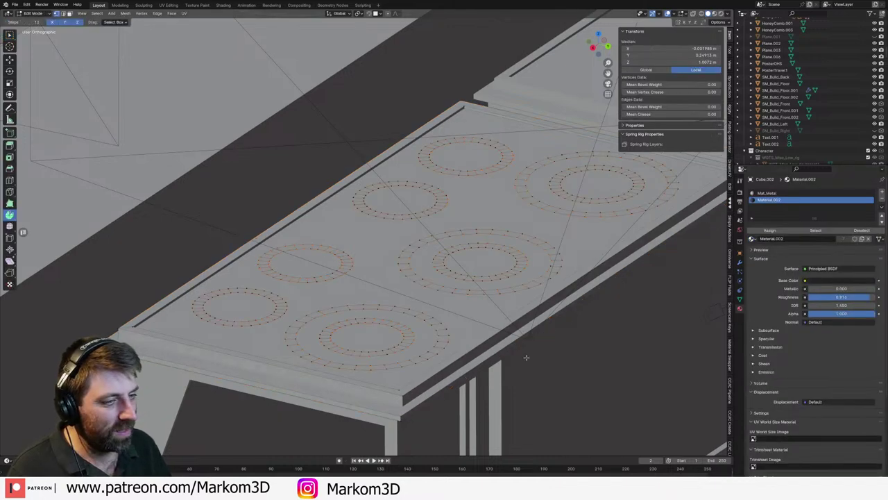
key("ctrl+l")
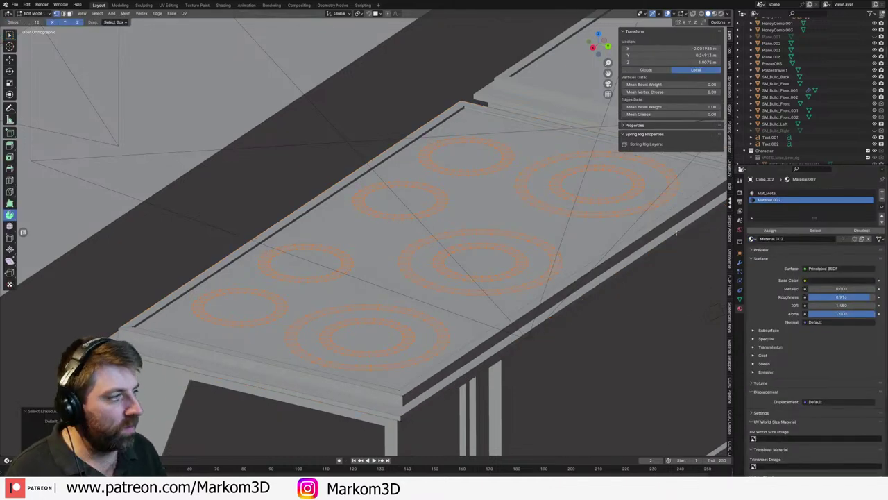
scroll(677, 232, "down", 4)
key("Tab")
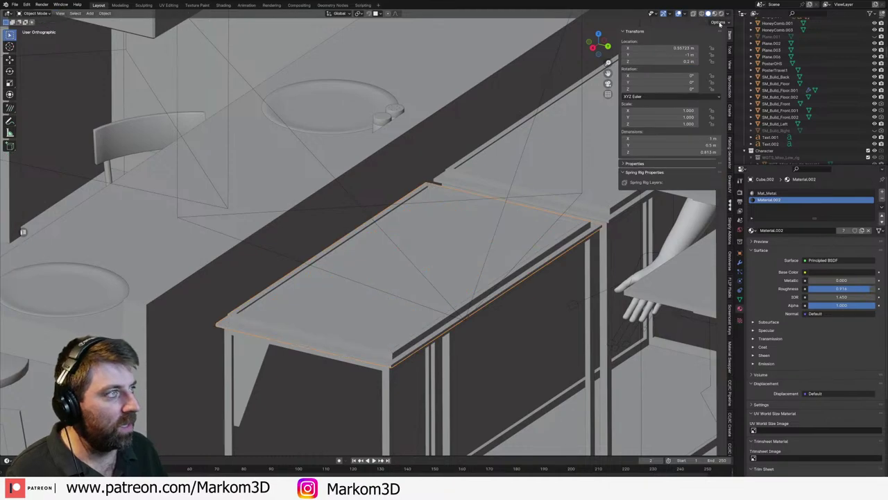
left_click(720, 13)
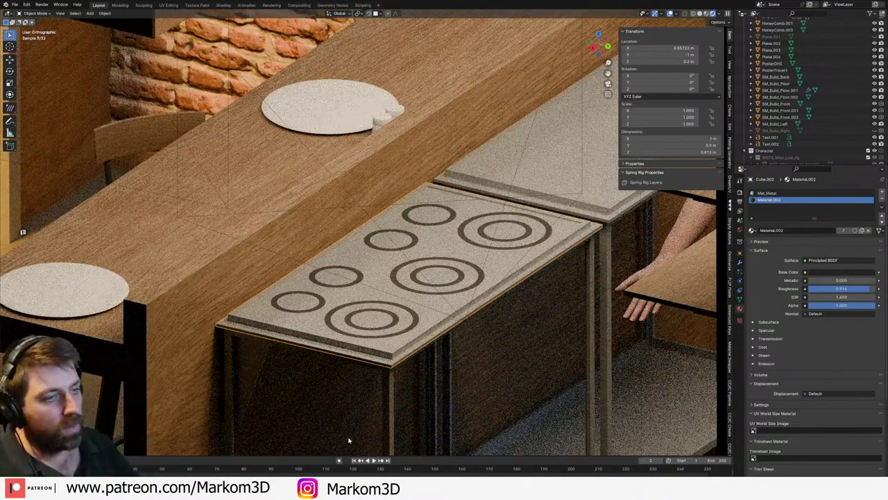
- Assign Material.002 to the raised rim faces around the cooktop and view the result in the room
scroll(367, 330, "up", 1)
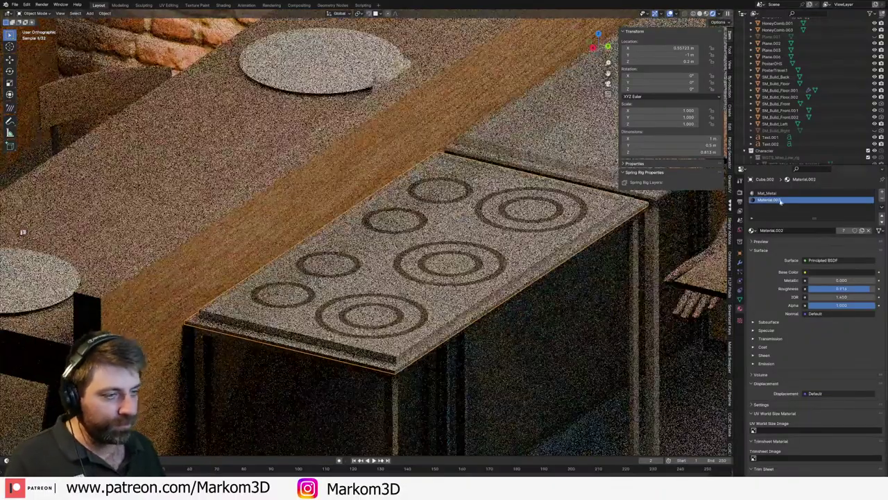
key("Tab")
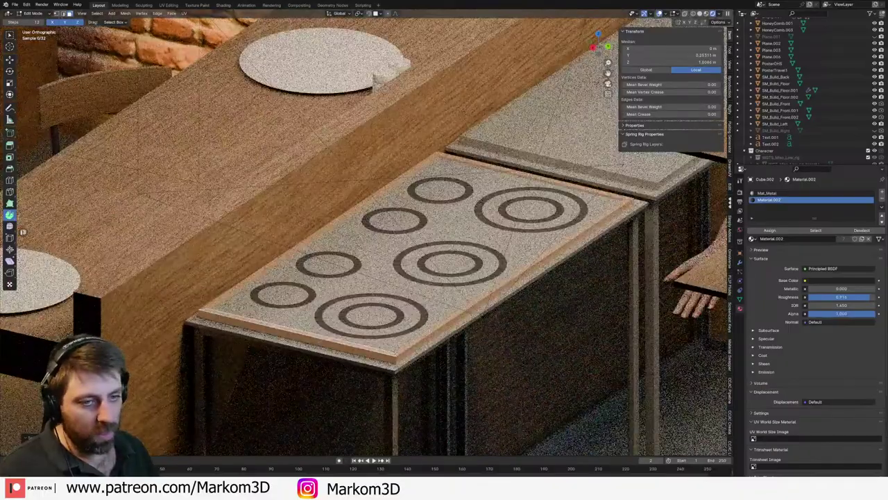
left_click(770, 230)
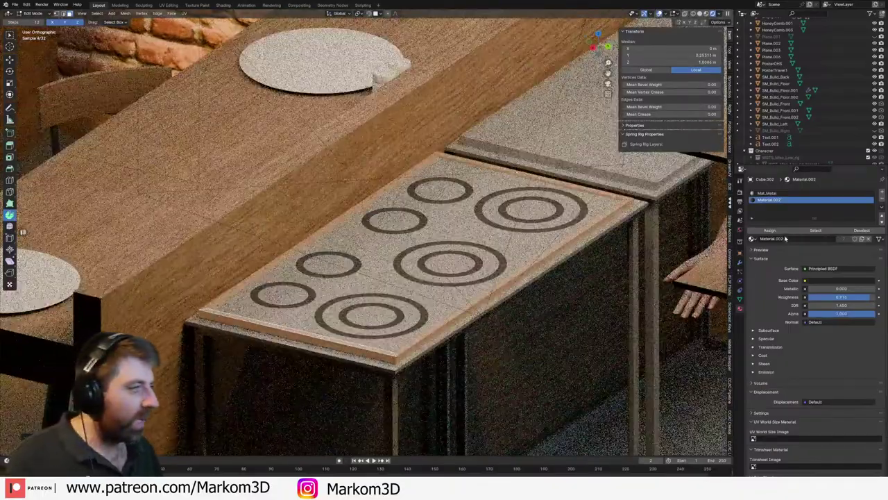
left_click(772, 231)
key("Tab")
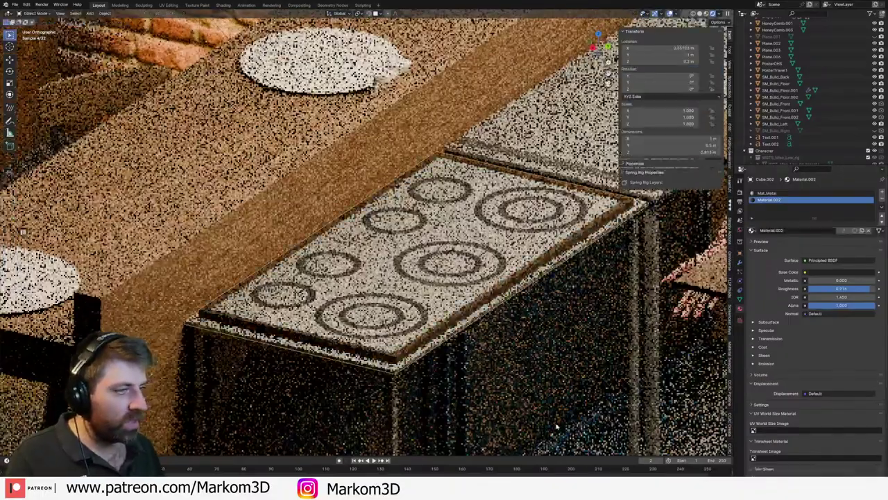
scroll(557, 425, "down", 6)
middle_click_drag(557, 426, 535, 344)
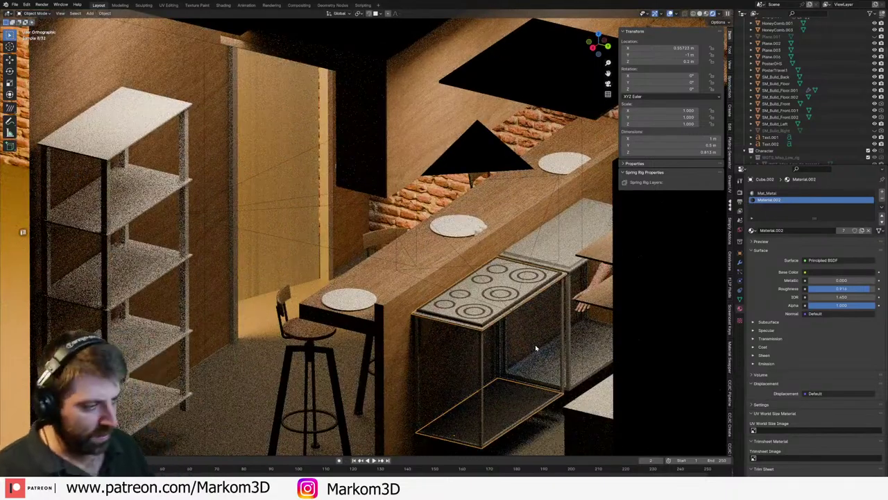
- Add a second material slot with plywood to the kitchen table beside the cooktop and assign it to the tabletop face
left_click(560, 246)
left_click(584, 242)
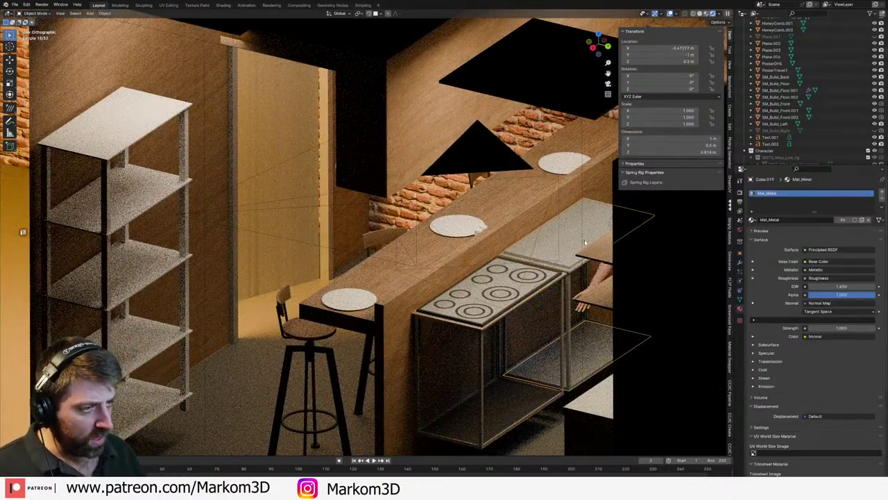
scroll(562, 251, "up", 5)
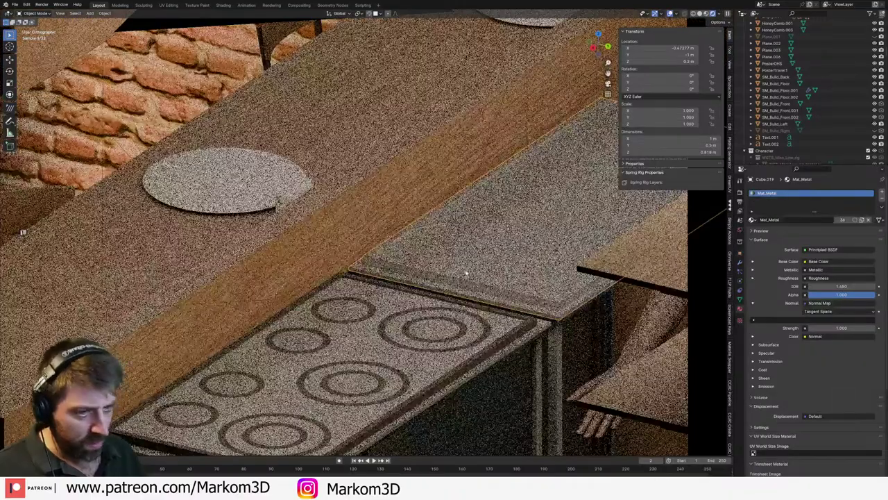
key("Tab")
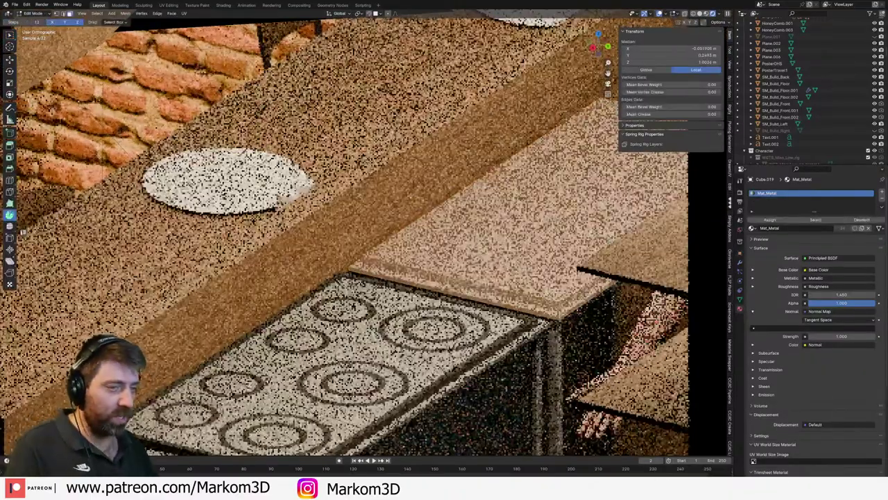
left_click(548, 244)
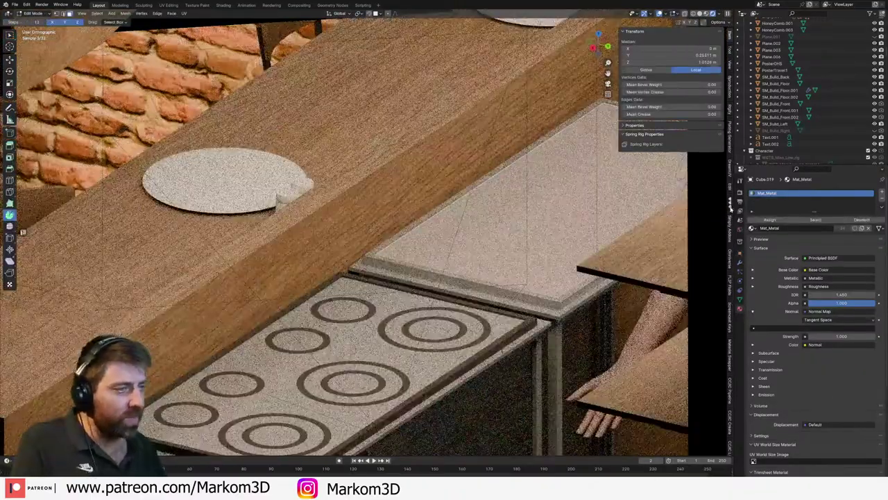
left_click(880, 193)
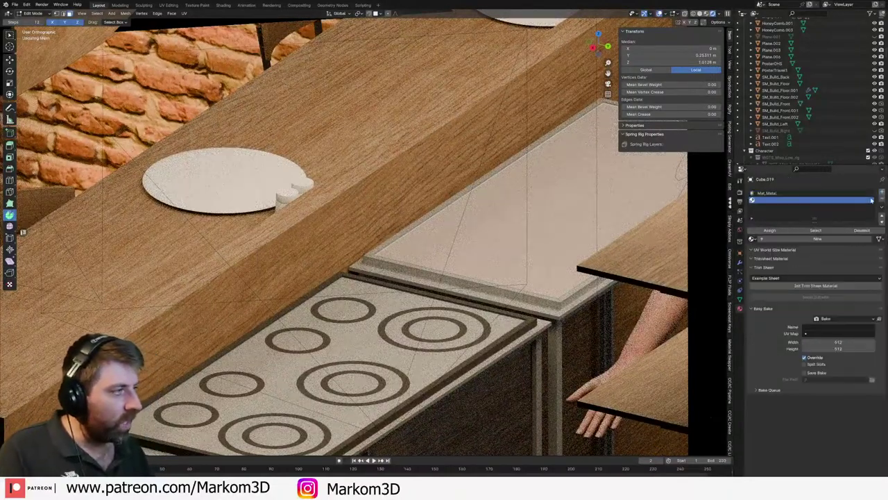
left_click(751, 238)
type("pl")
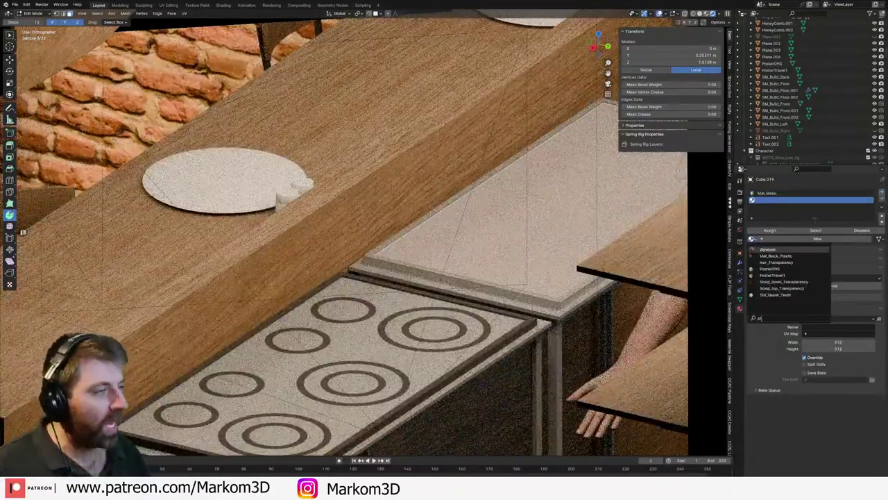
key("Return")
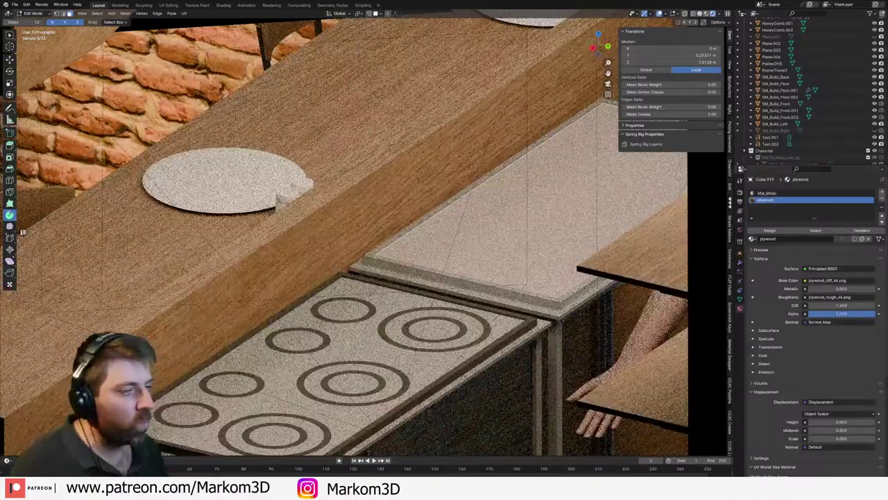
left_click(769, 230)
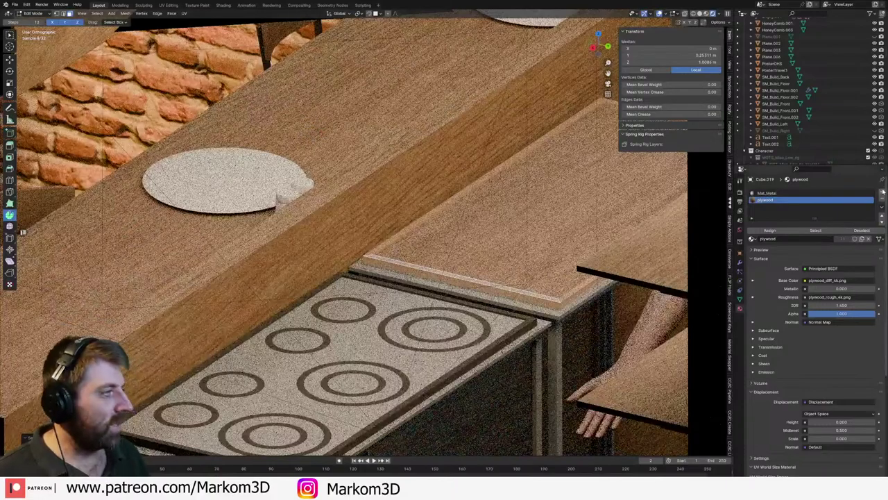
- Add a third material slot with Material.002 to the same table and assign it to the raised rim faces
left_click(879, 200)
left_click(752, 238)
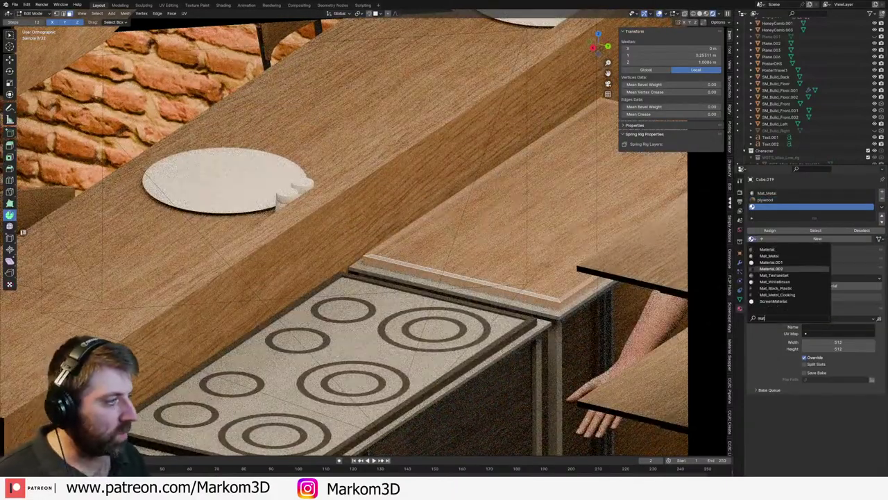
left_click(769, 267)
left_click(751, 238)
left_click(759, 240)
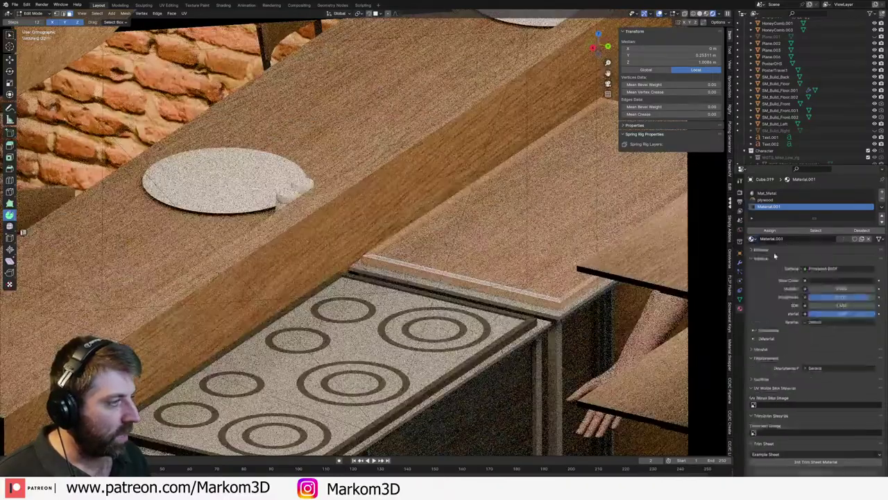
- Rename Material.002 to Mat_Black and finish editing the table
double_click(769, 238)
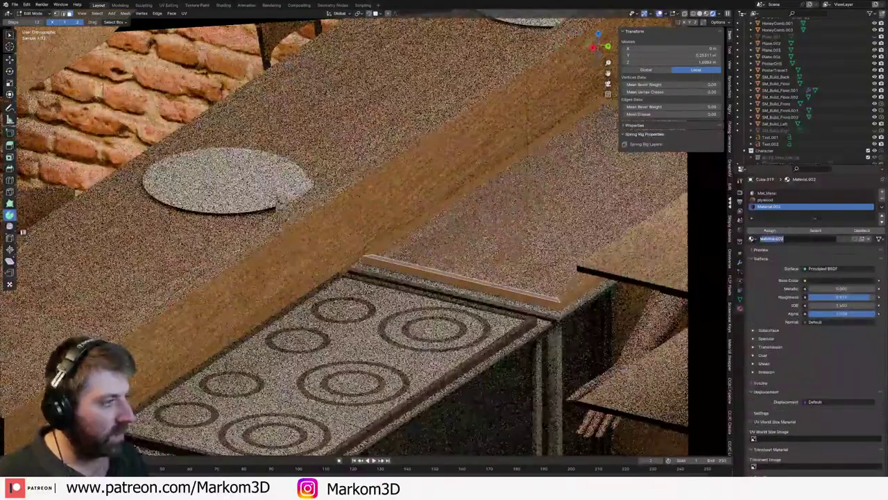
type("Ma")
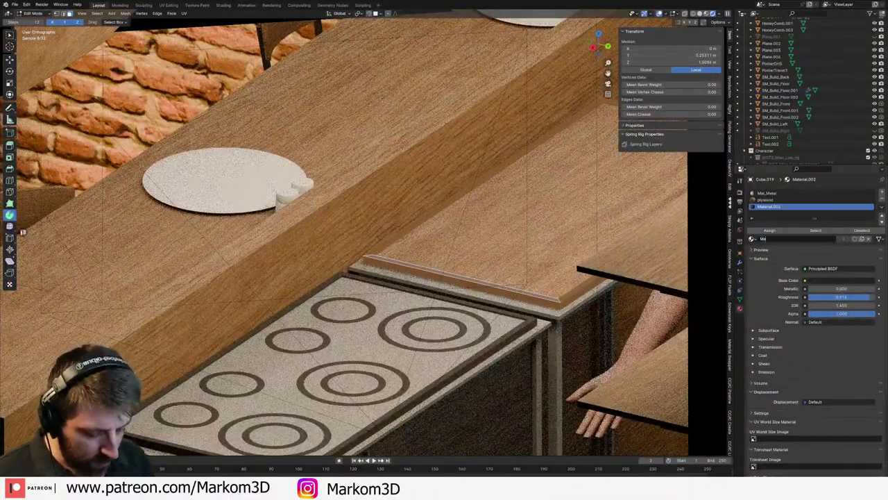
type("t_Black")
key("Return")
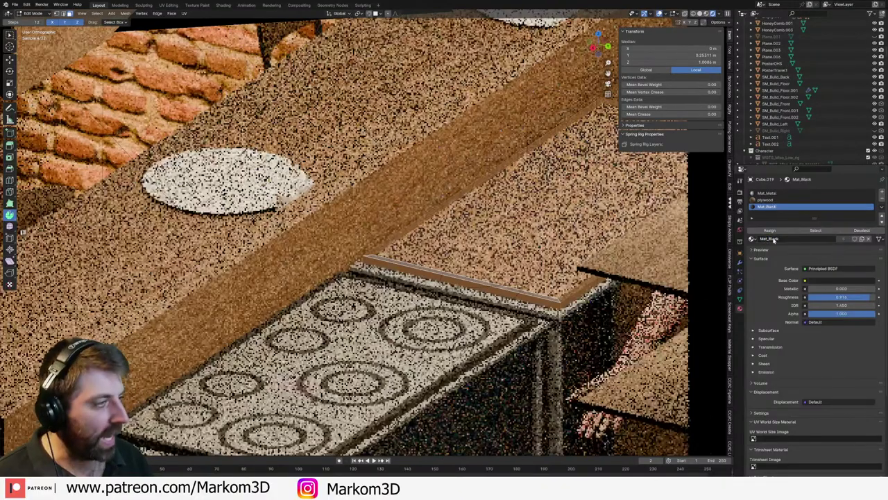
scroll(513, 284, "down", 2)
scroll(515, 284, "down", 1)
key("Tab")
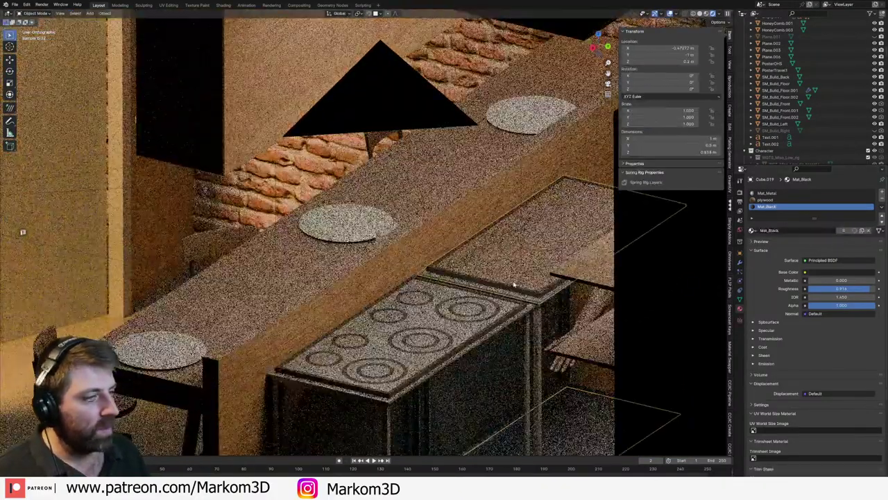
scroll(510, 284, "down", 4)
scroll(502, 351, "down", 1)
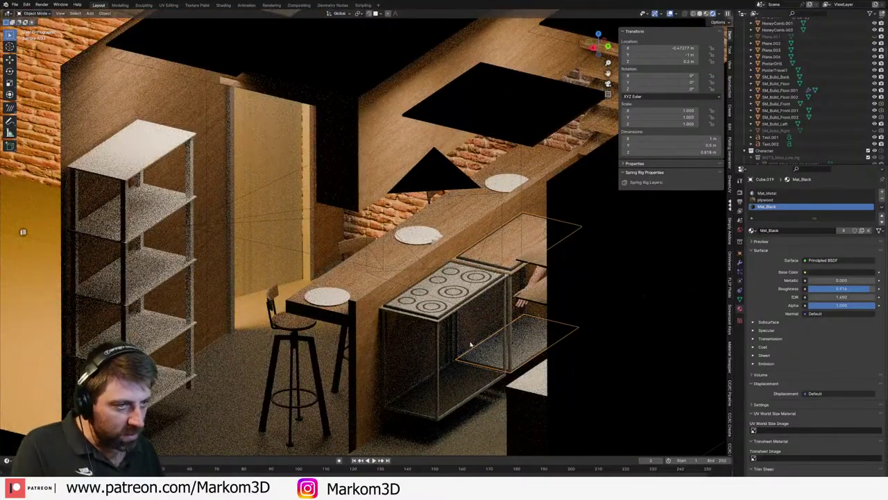
- Examine the floor around the doorway in material preview shading
left_click(374, 290)
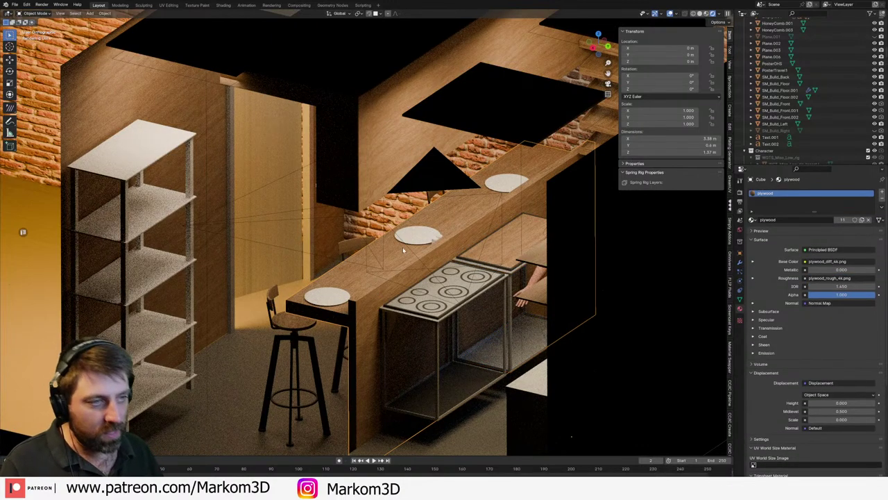
middle_click_drag(252, 329, 319, 304, "shift")
left_click(310, 306)
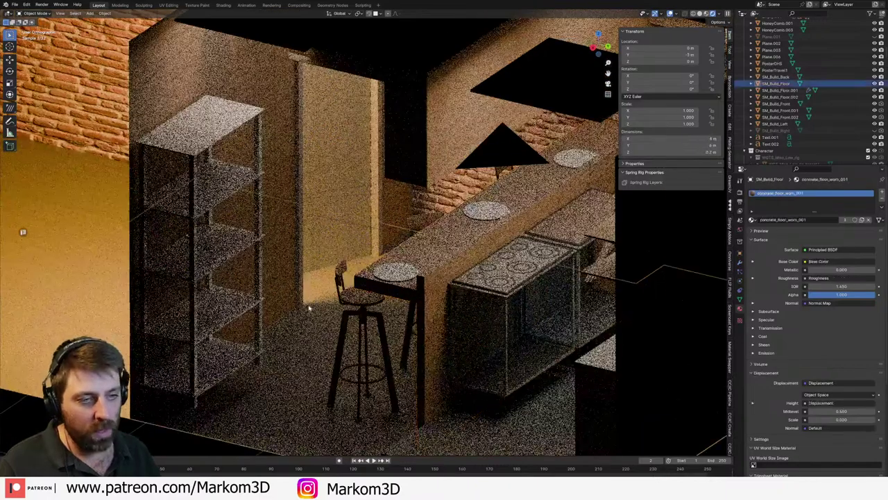
scroll(309, 305, "up", 4)
key("Tab")
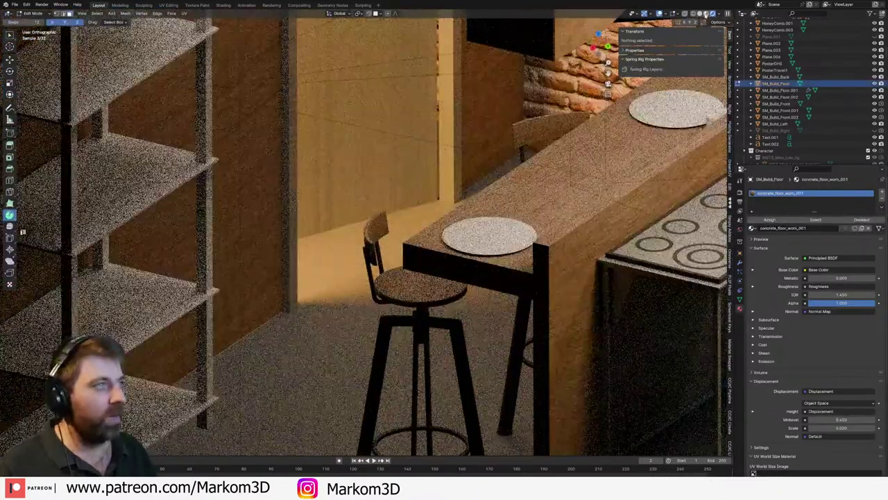
left_click(706, 14)
middle_click_drag(388, 244, 393, 251)
left_click(260, 299)
middle_click_drag(331, 184, 437, 206, "shift")
scroll(438, 206, "up", 2)
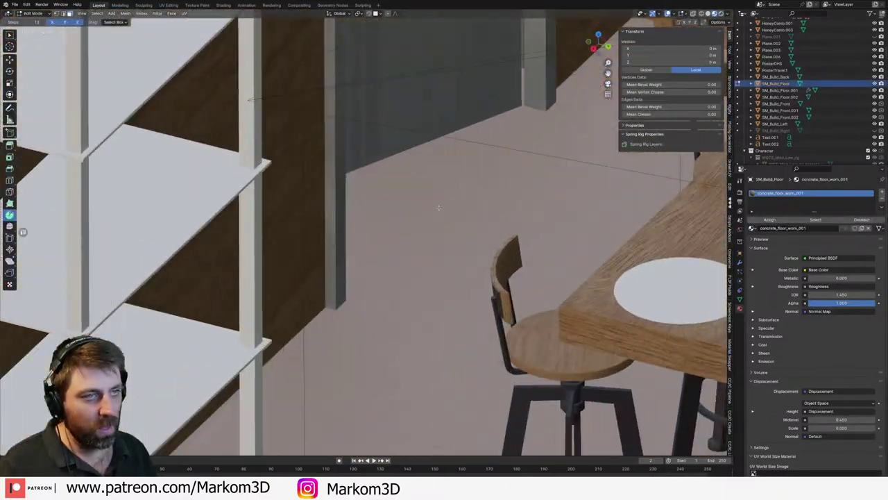
key("Tab")
- Create an edge between the two bottom corners of the doorway in the front wall and separate it into its own object
left_click(548, 91)
key("z")
left_click(543, 106)
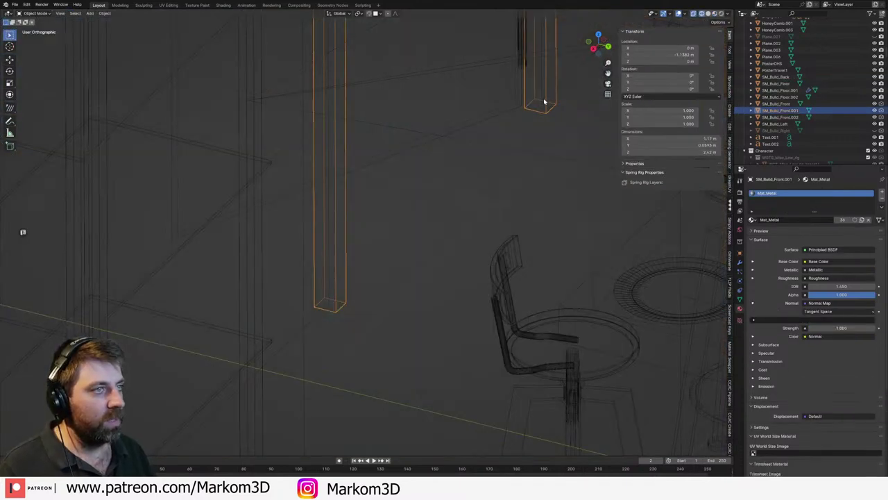
key("Tab")
key("1")
left_click(542, 106)
left_click(331, 320, "shift")
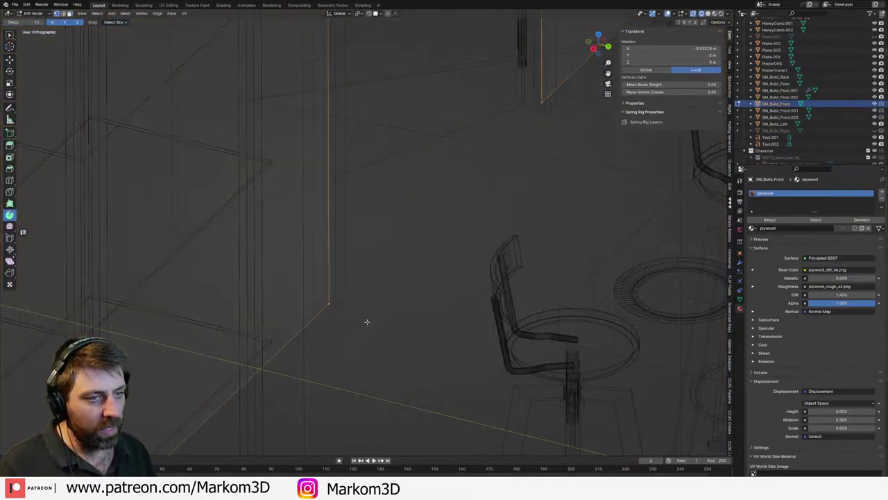
key("g")
left_click(370, 317)
key("f")
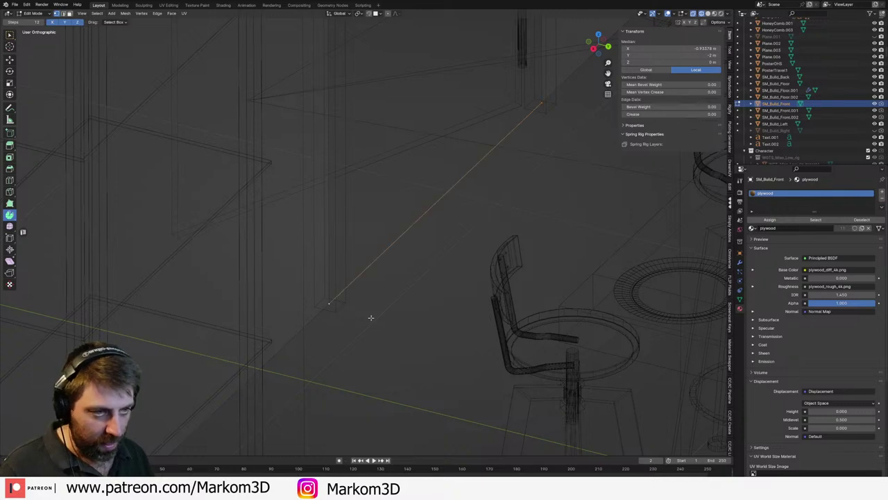
key("x")
left_click(371, 319)
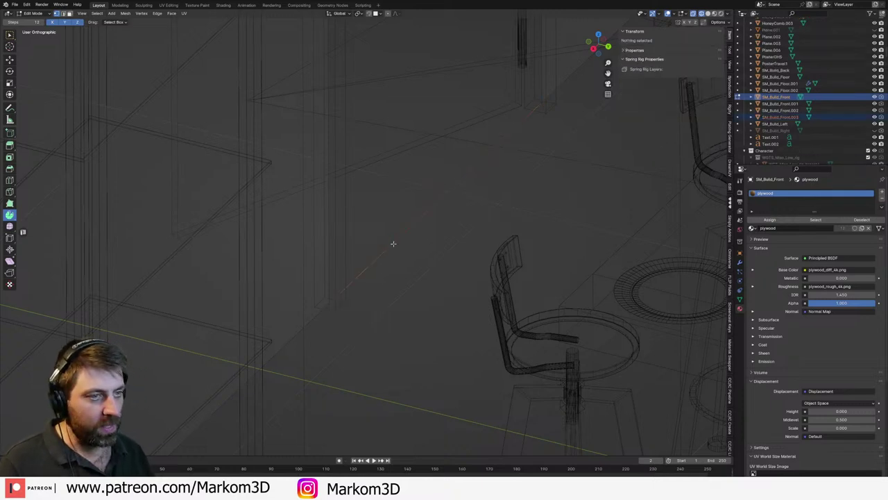
- Open the separated doorway edge for editing and select all of its geometry
key("Tab")
left_click(397, 240)
key("Tab")
key("a")
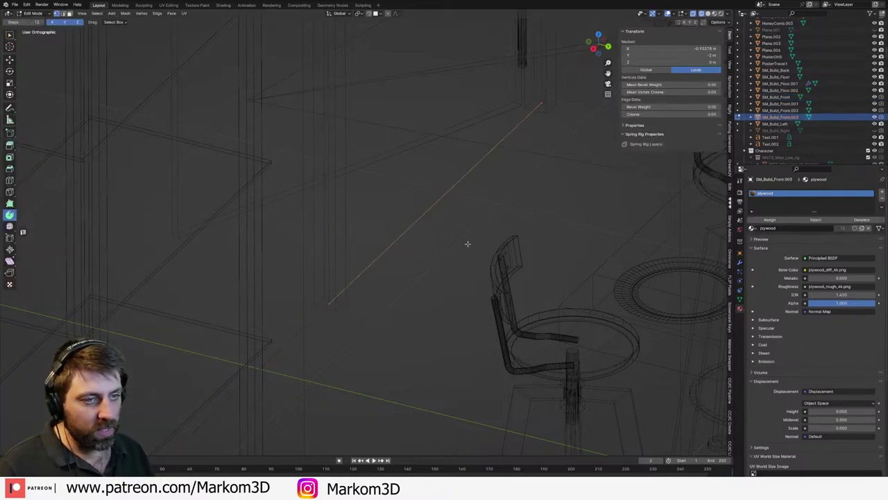
key("e")
key("y")
key("x")
key("Escape")
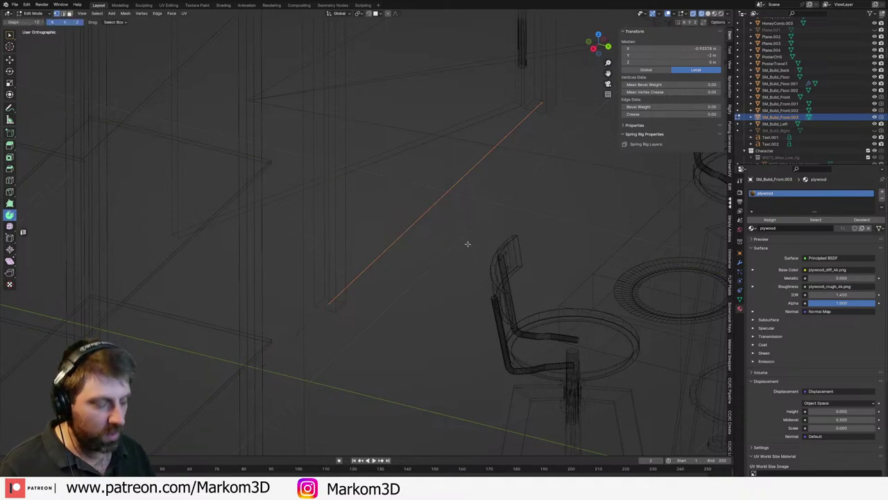
- Move the doorway edge about -8 mm along Y and extrude it about 25 mm along Y into a flat strip
key("e")
key("y")
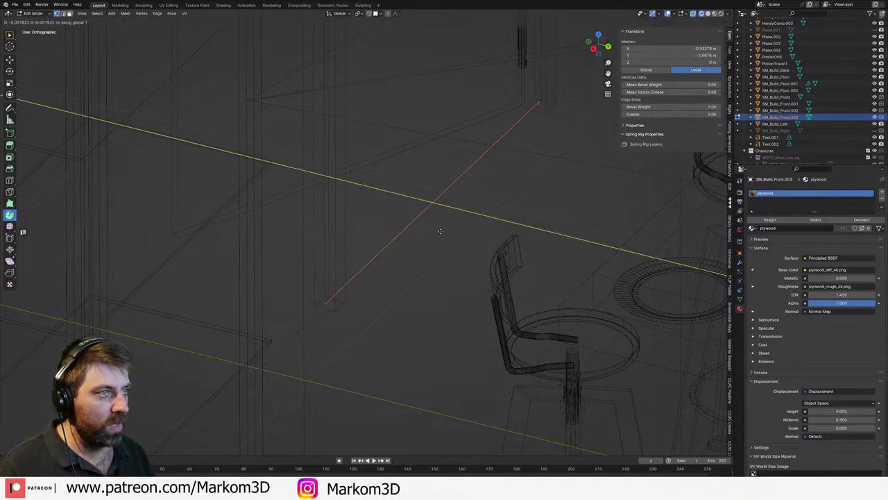
left_click(439, 231)
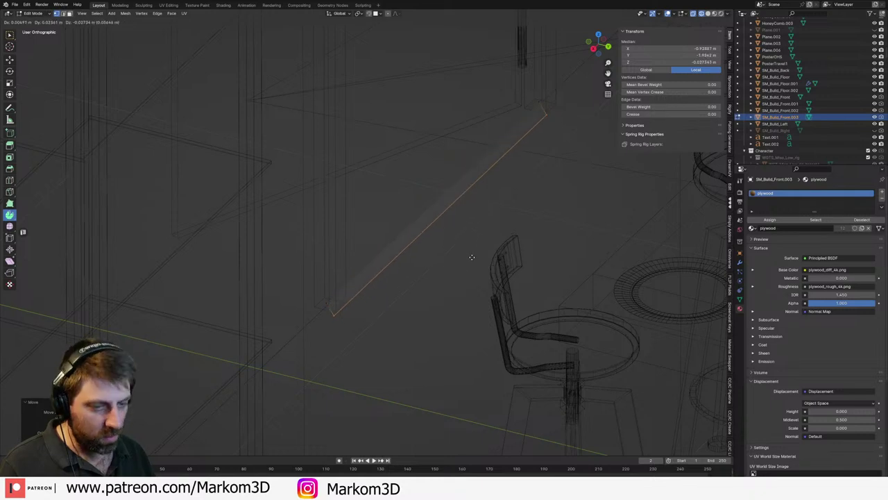
key("y")
left_click(460, 252)
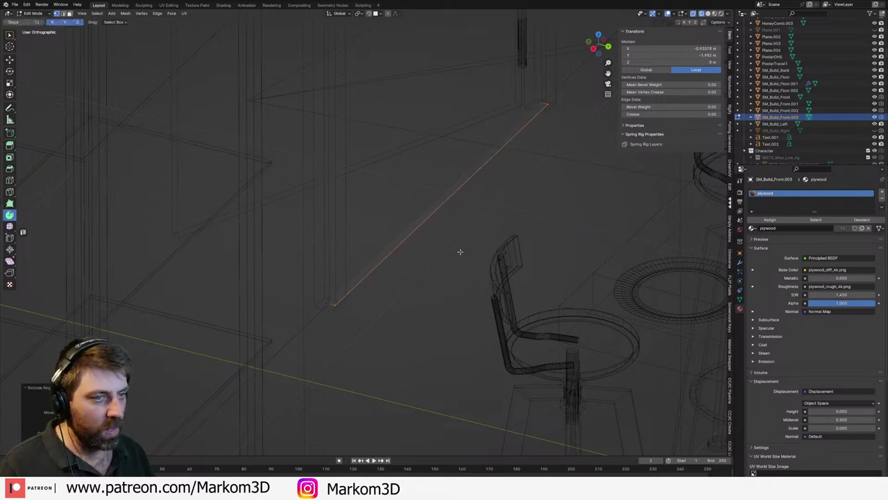
- Extrude the whole doorway strip about 3.6 mm upward and scale its top face along Y
key("ctrl+l")
key("e")
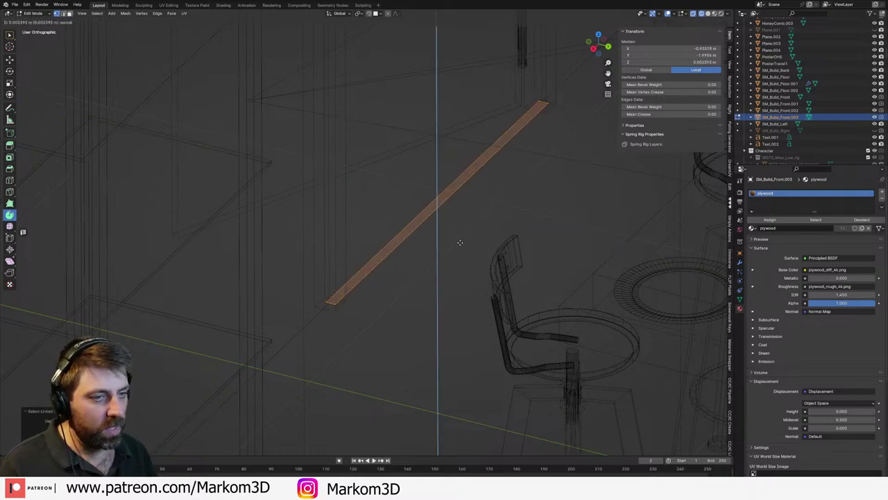
left_click(460, 240)
key("s")
key("x")
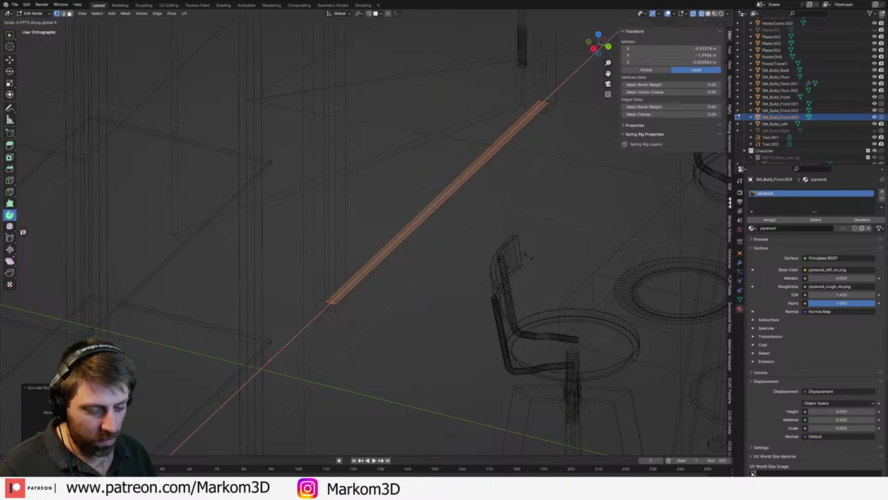
key("y")
left_click(467, 224)
key("shift+z")
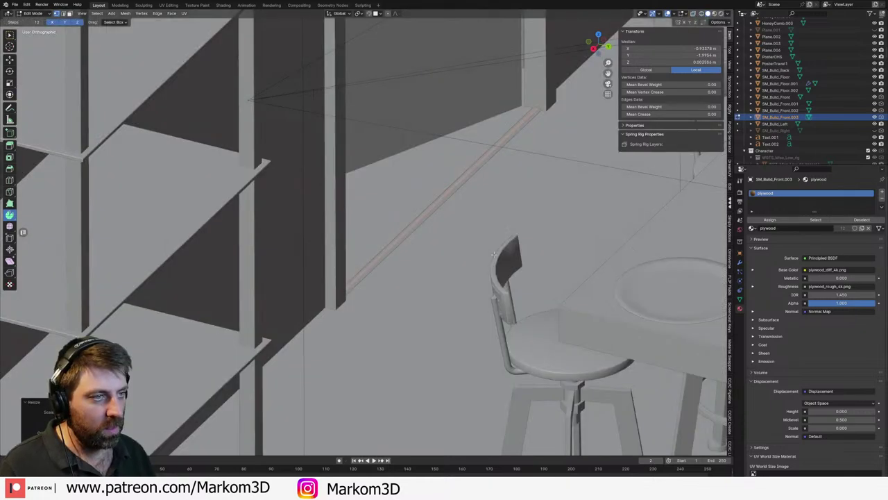
- Replace the doorway threshold's plywood material with Mat_Metal
scroll(494, 255, "down", 3)
key("Tab")
left_click(752, 219)
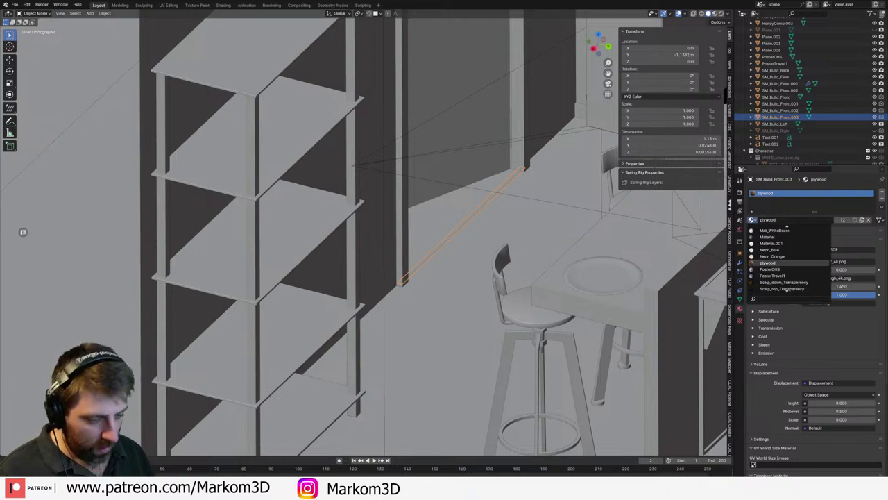
type("ma")
key("Down")
key("Down")
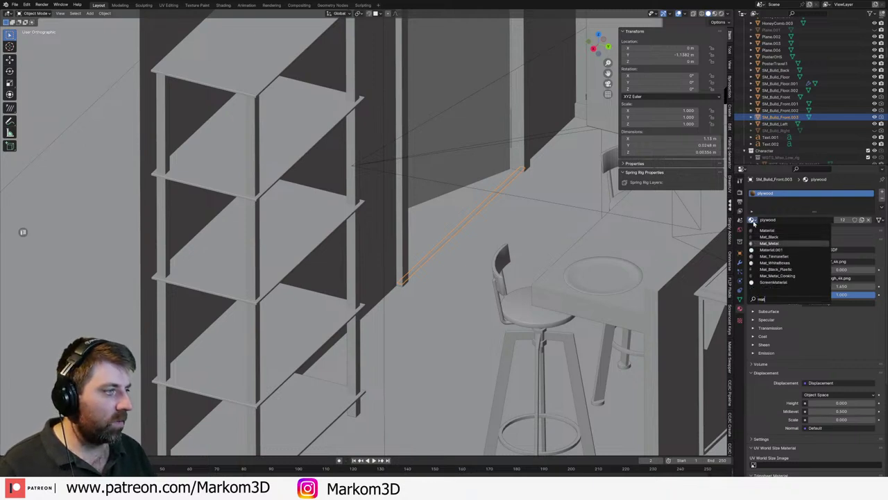
key("Return")
- UV-map the threshold geometry with Cube Projection and finish editing it
key("Tab")
key("u")
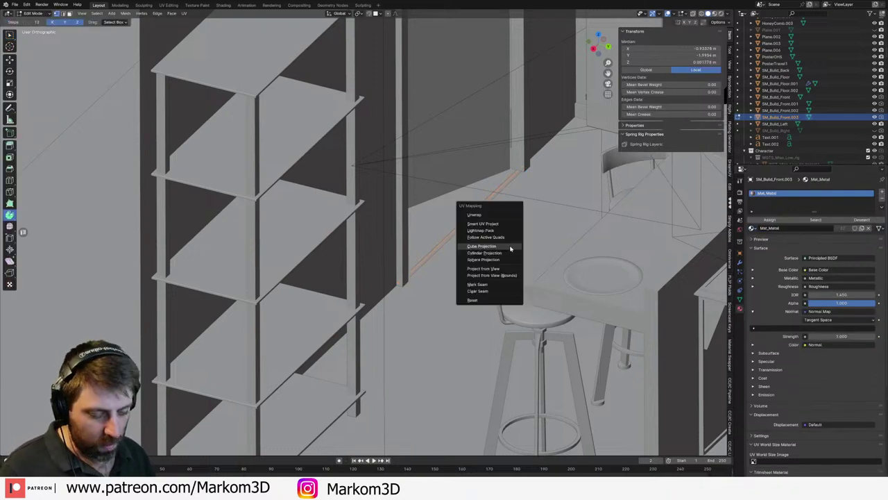
left_click(510, 247)
key("Tab")
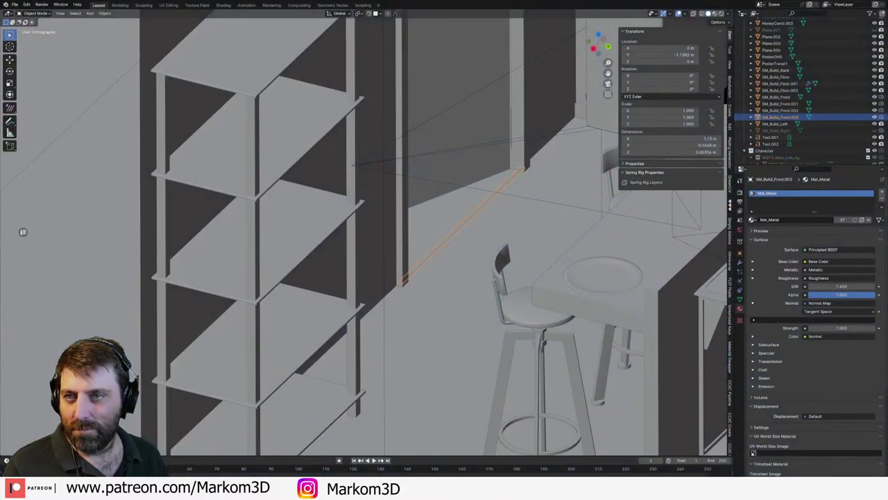
left_click_drag(887, 208, 537, 1)
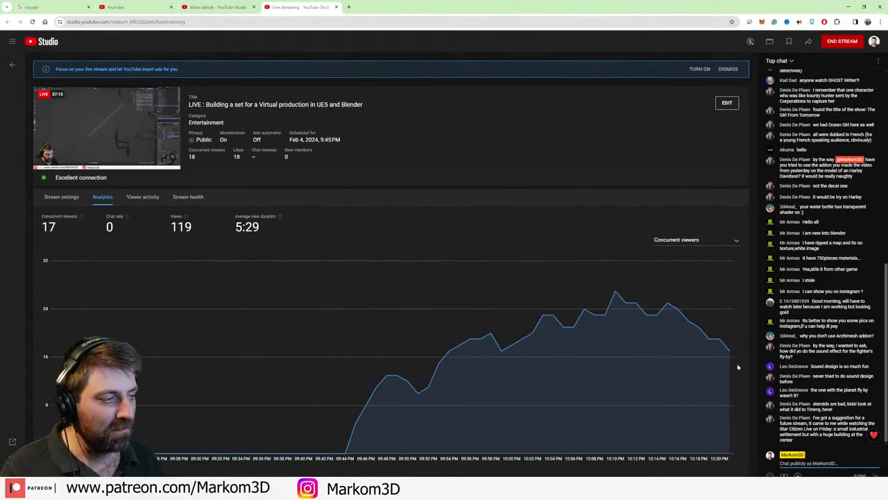
key("alt+Tab")
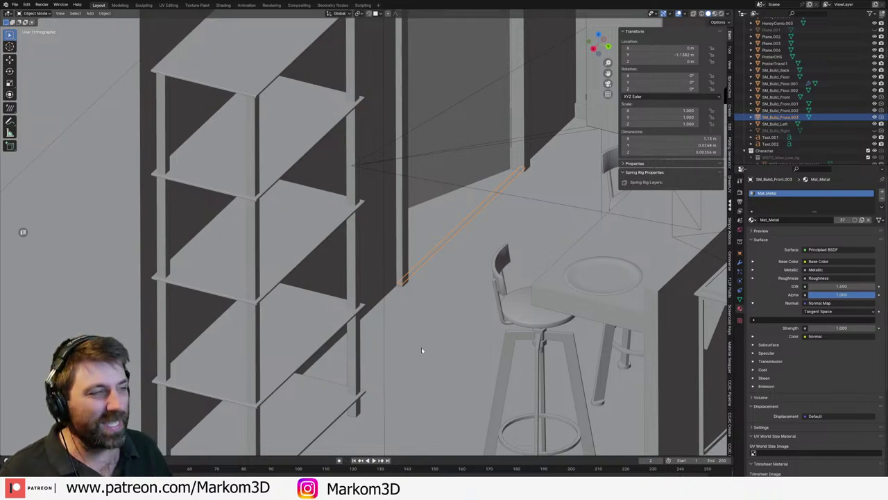
scroll(449, 324, "down", 8)
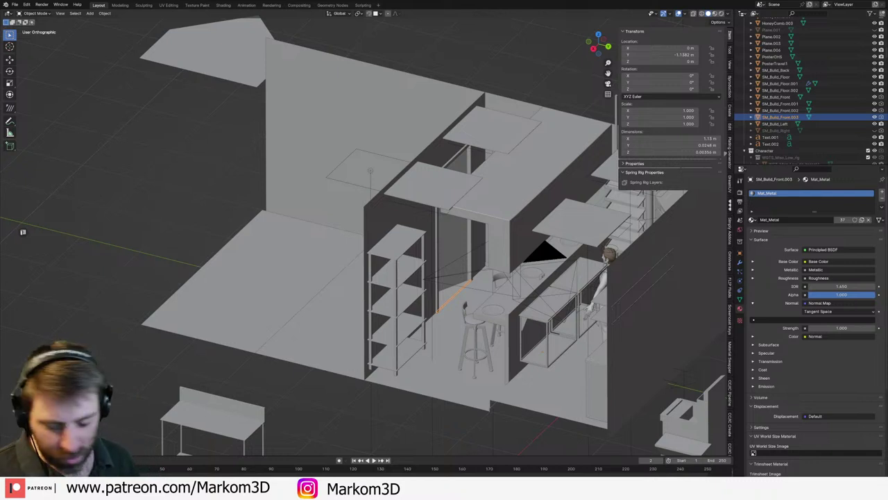
- Start the Epic Games Launcher and launch Unreal Engine 5.3.2 from it
key("super")
type("spi")
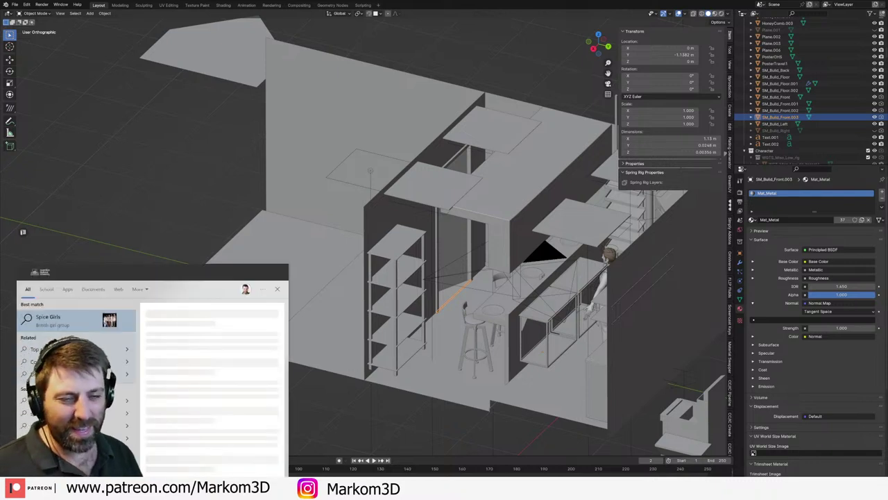
key("BackSpace")
key("BackSpace")
key("BackSpace")
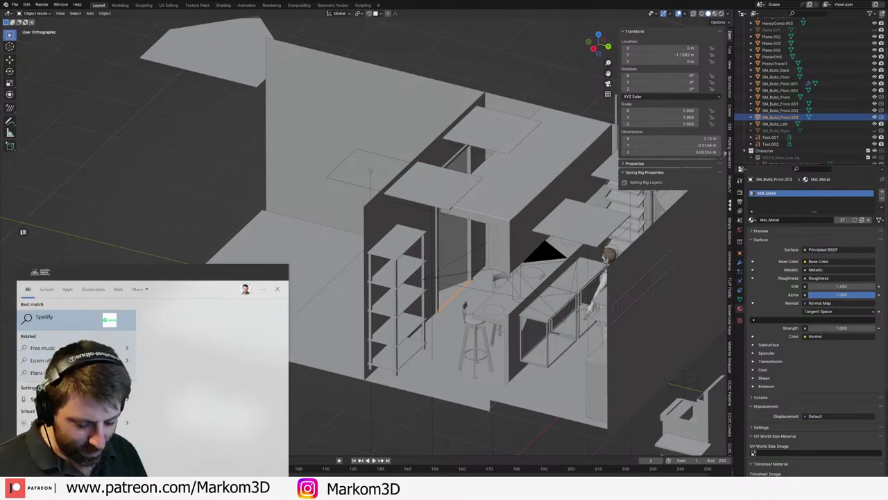
type("epic")
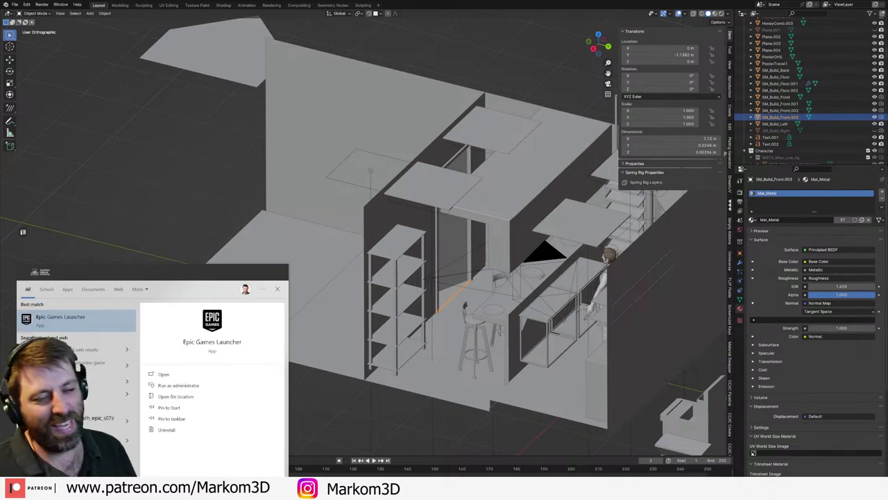
key("Return")
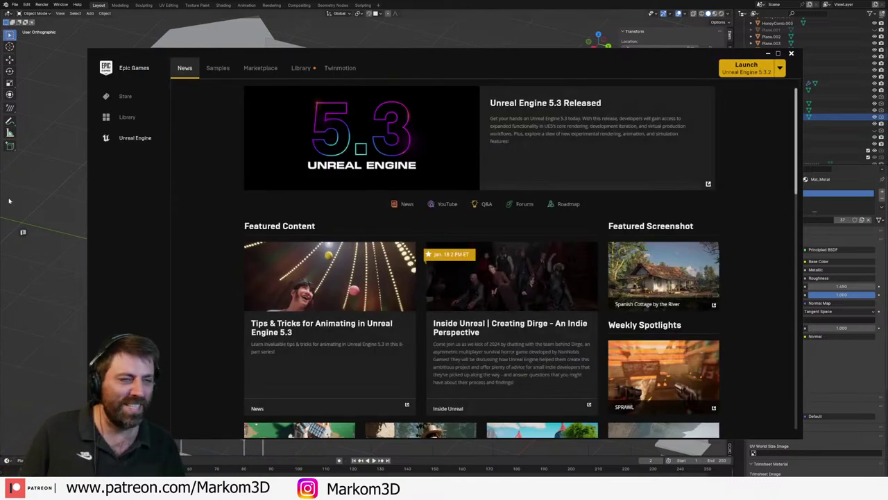
left_click(746, 67)
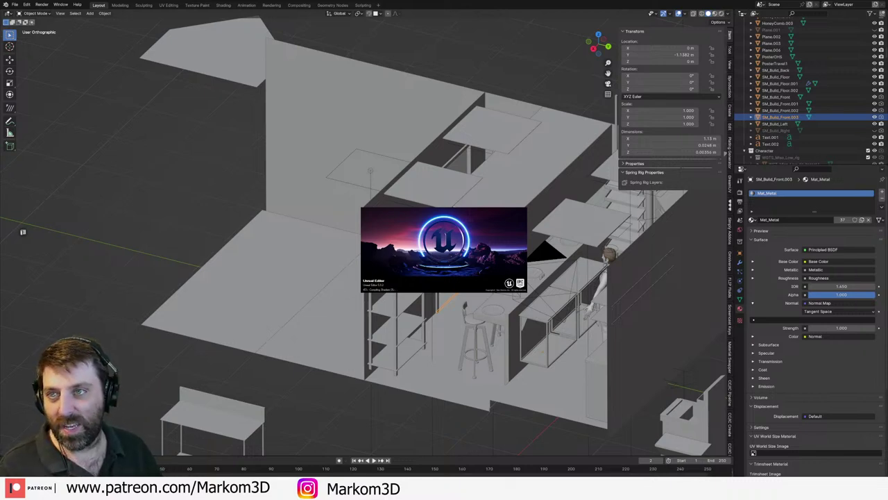
- Search YouTube in the browser for "excel championship 2024" and close the browser window
left_click_drag(0, 174, 209, 174)
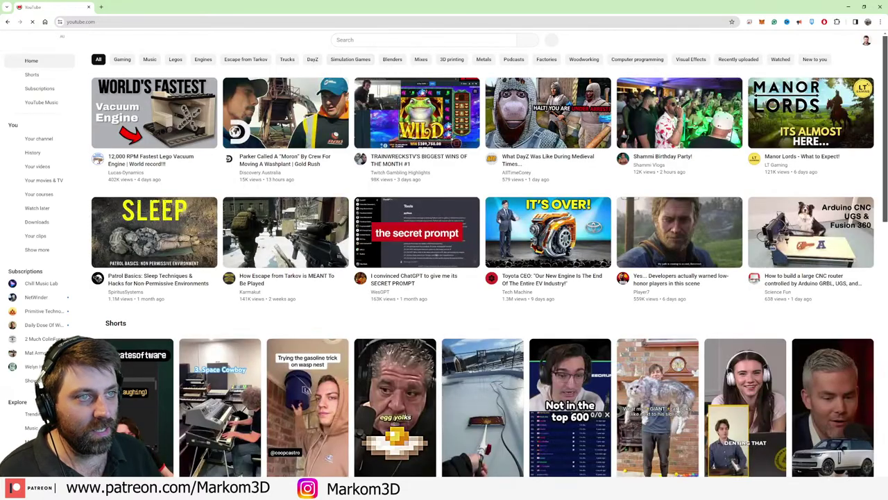
left_click(371, 43)
type("2")
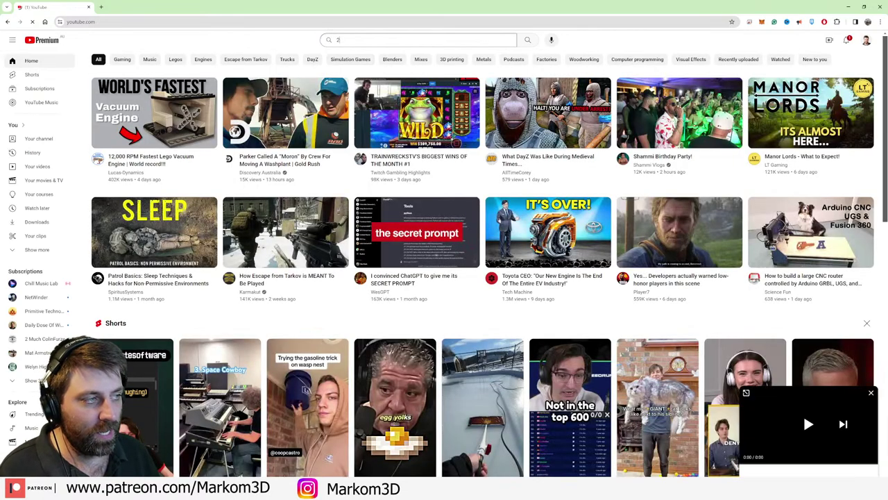
type("024")
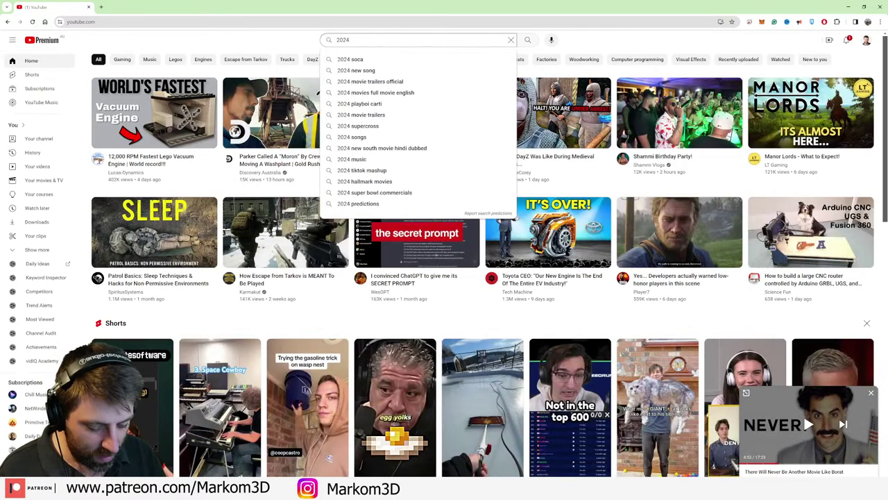
type(" excel")
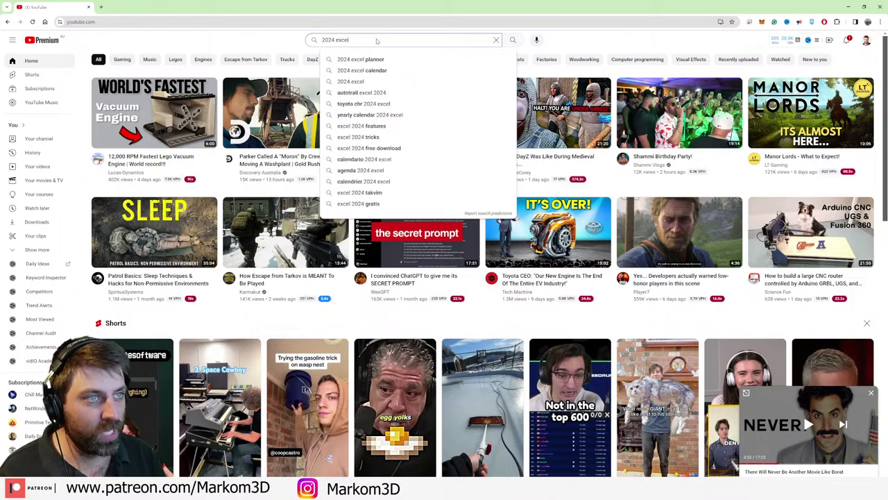
type(" cha")
key("Down")
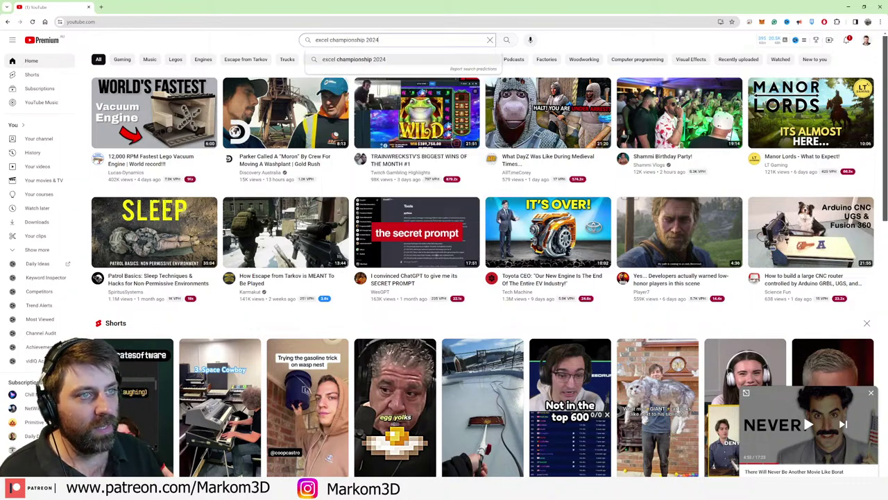
key("Return")
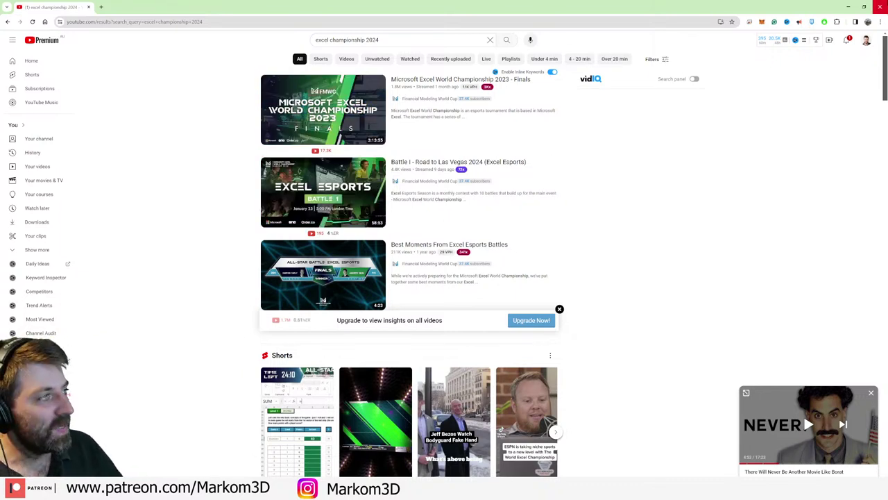
left_click(879, 6)
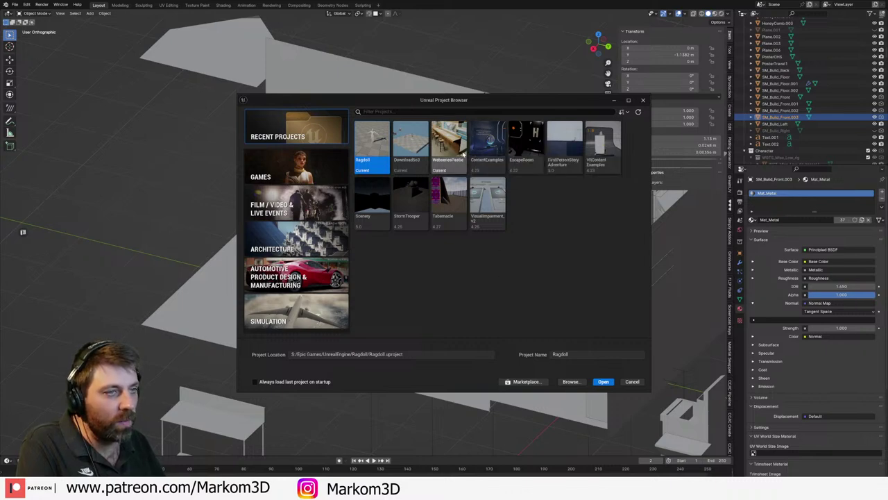
- Open the recent WebseriesPastie project in the Unreal Project Browser
left_click(457, 151)
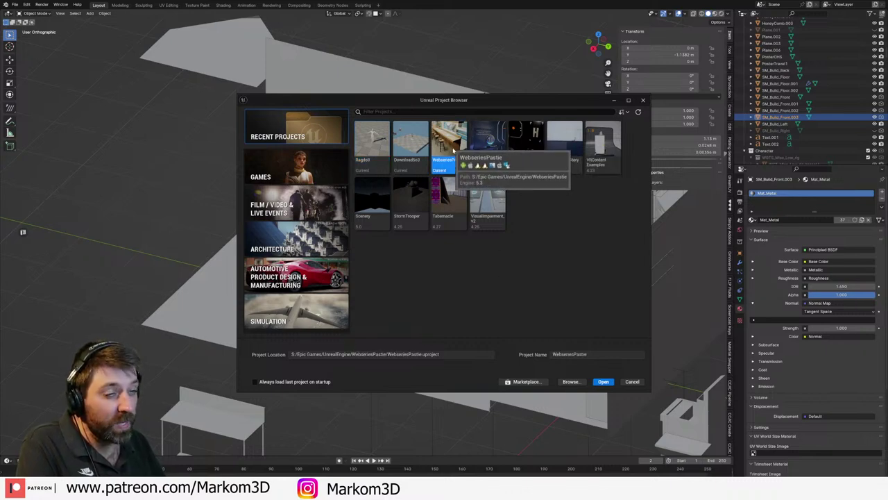
double_click(454, 149)
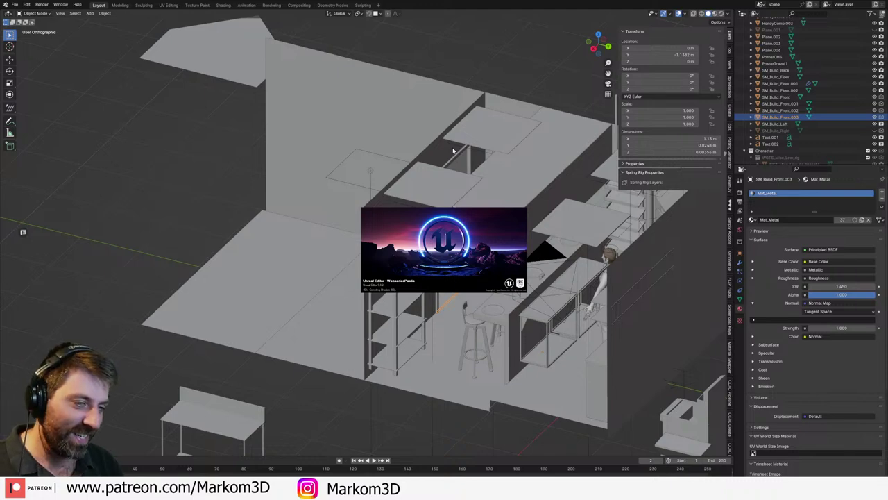
- In Blender, unhide the SM_Build_Right wall and select it in the scene
middle_click_drag(277, 294, 340, 270)
scroll(343, 294, "up", 4)
scroll(251, 273, "down", 3)
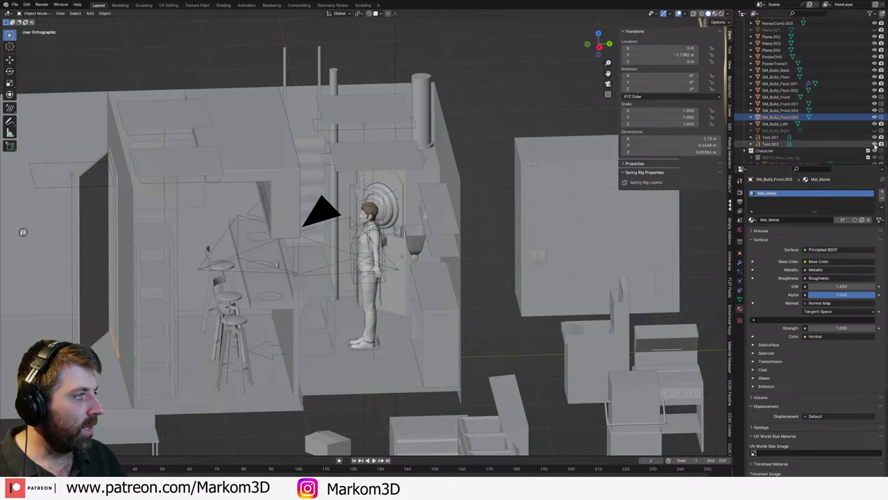
scroll(875, 76, "down", 3)
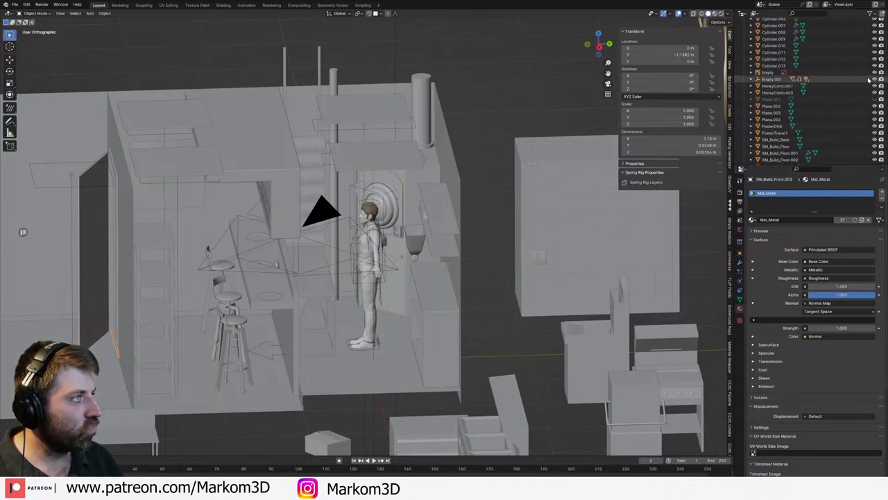
left_click(875, 75)
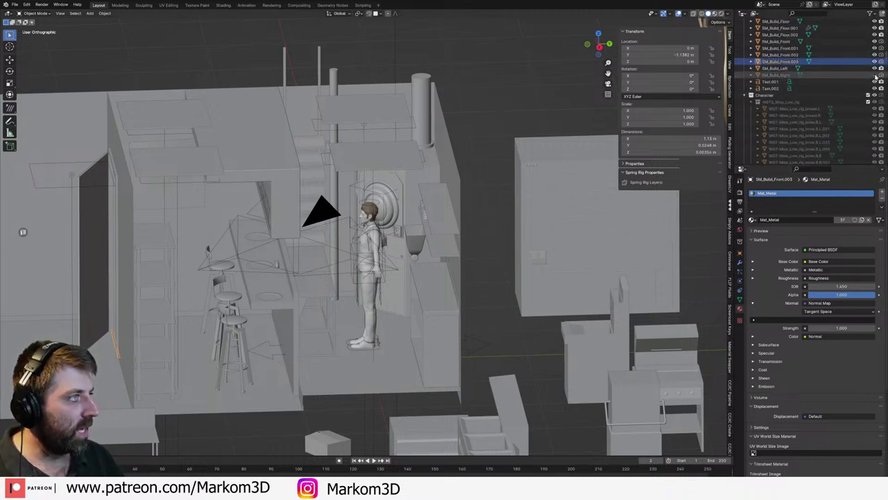
middle_click_drag(393, 220, 431, 193)
left_click(431, 193)
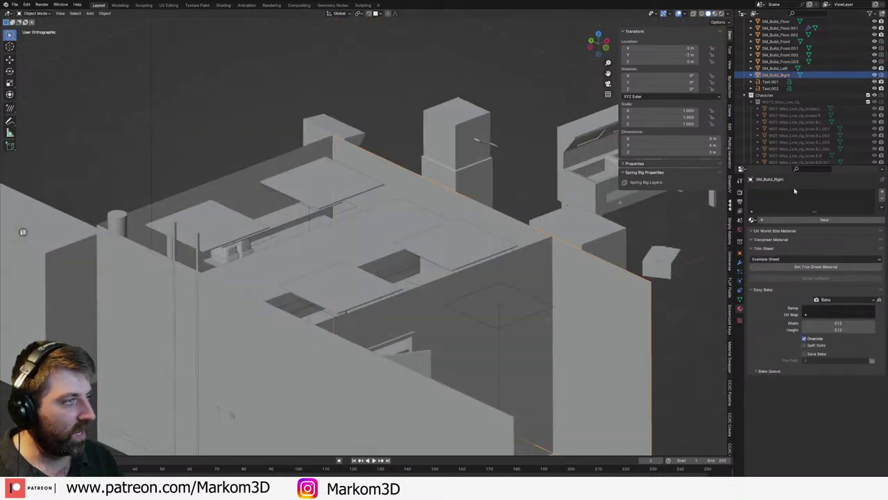
middle_click_drag(405, 260, 386, 292)
scroll(391, 267, "up", 1)
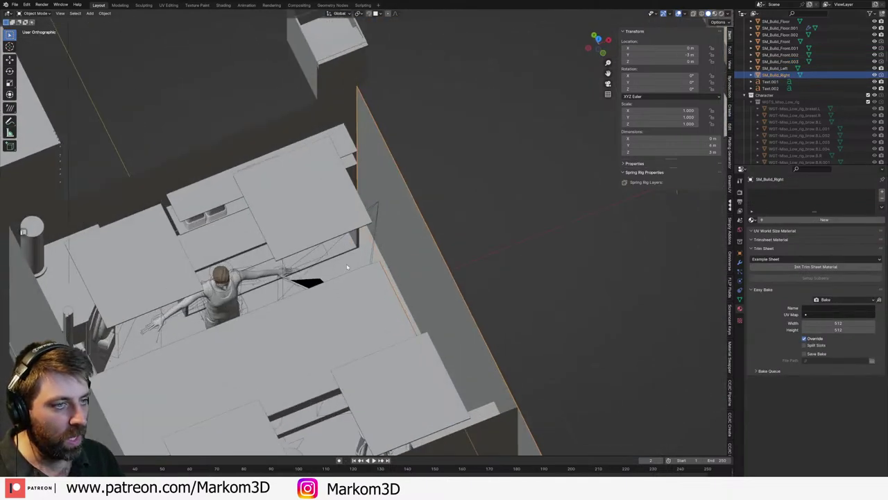
left_click(344, 267)
middle_click_drag(444, 226, 465, 199)
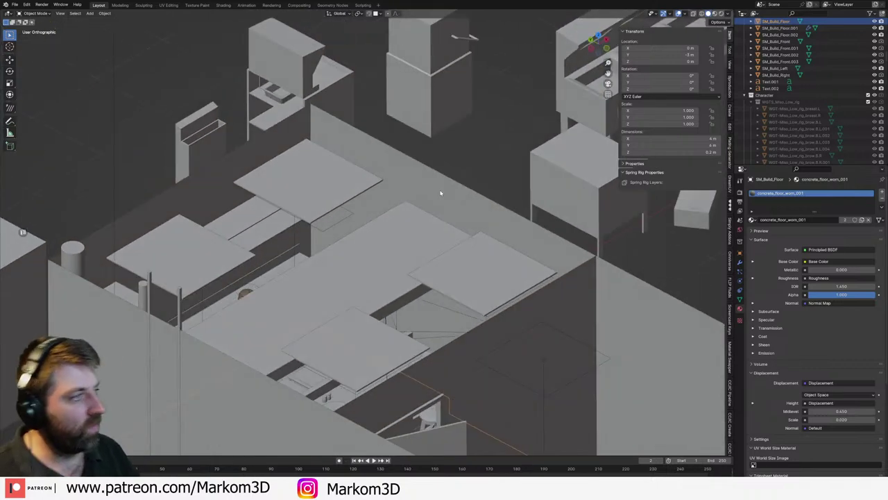
left_click(440, 193)
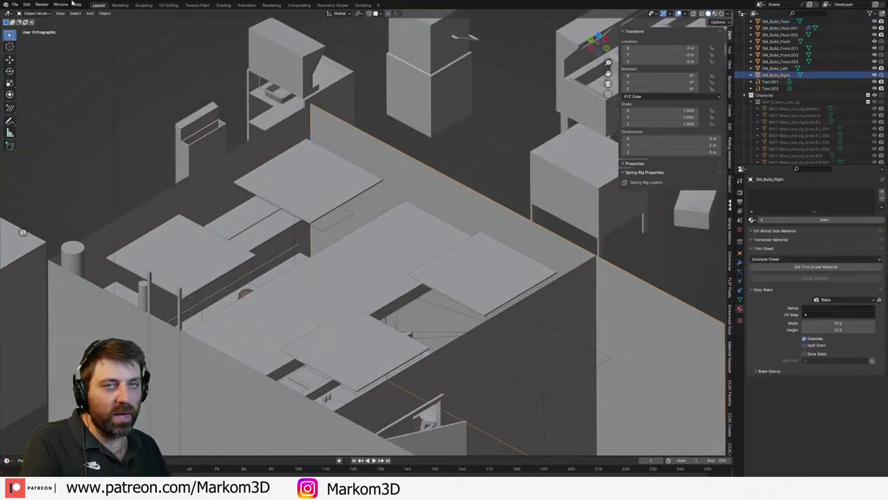
- Split the 3D viewport into two side-by-side areas and open the editor type choices for the new area
left_click_drag(2, 11, 311, 17)
left_click(7, 13)
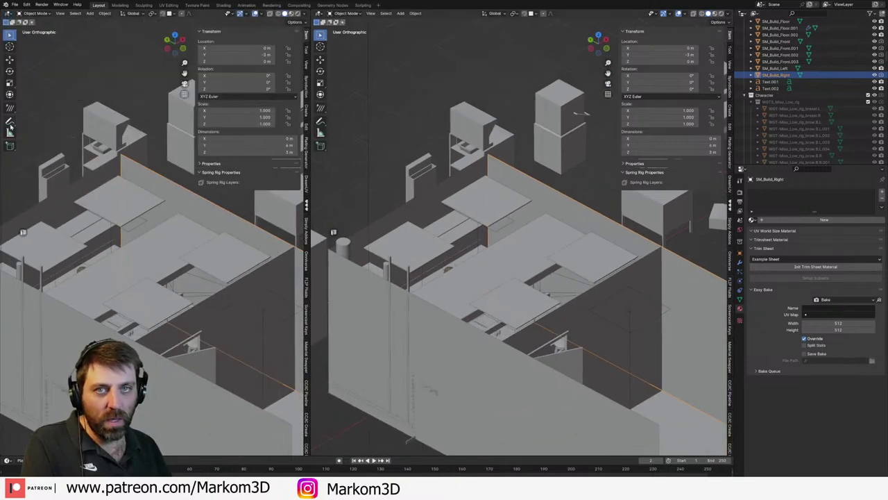
left_click(9, 14)
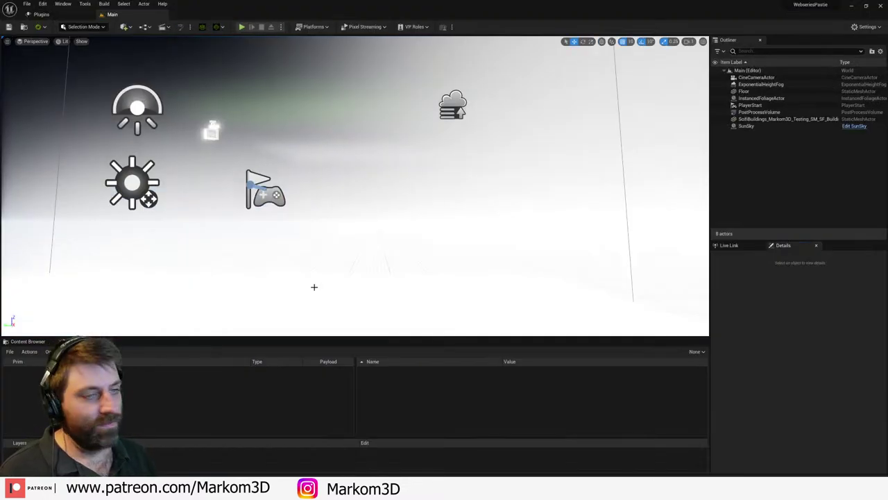
- Switch to Unreal Editor and open the shop level from the 084_PastieResturant folder inside MarkoStuff
left_click(29, 341)
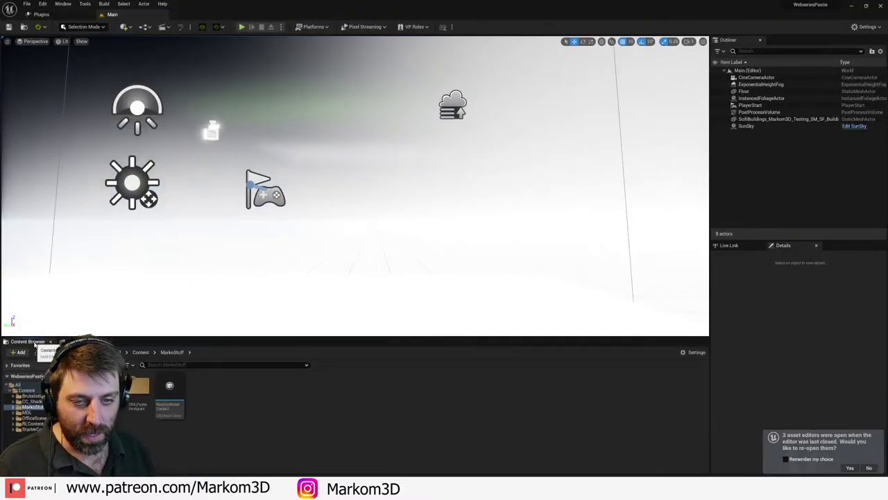
left_click(172, 394)
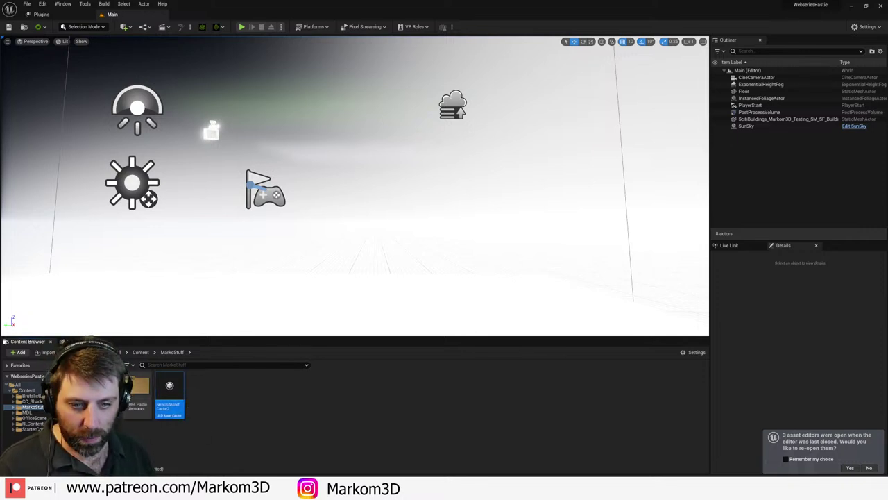
double_click(140, 393)
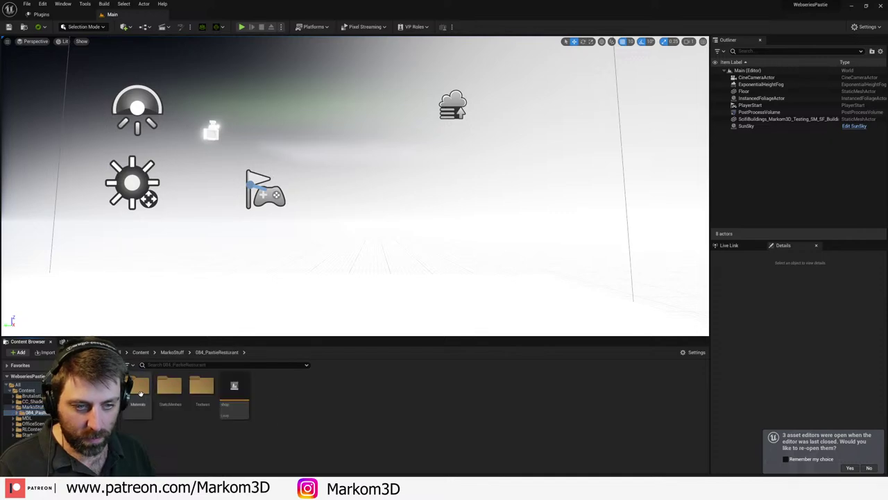
double_click(234, 396)
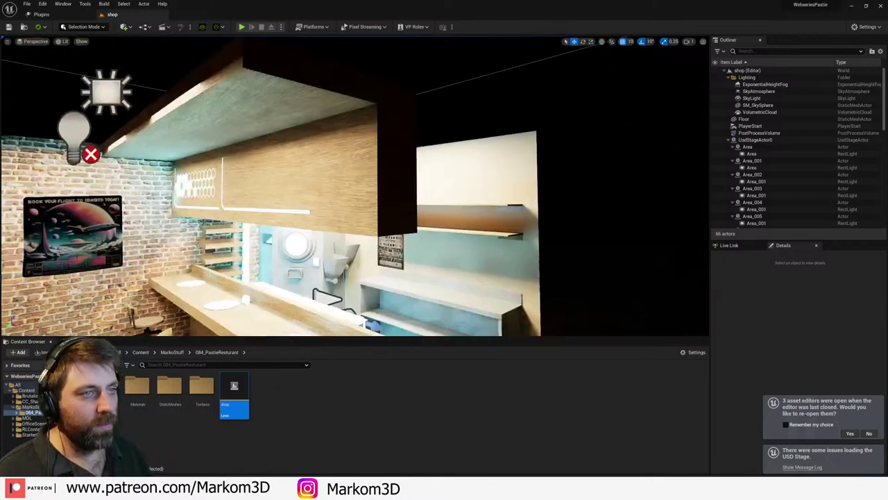
key("s")
right_click_drag(355, 186, 409, 232)
key("w")
key("s")
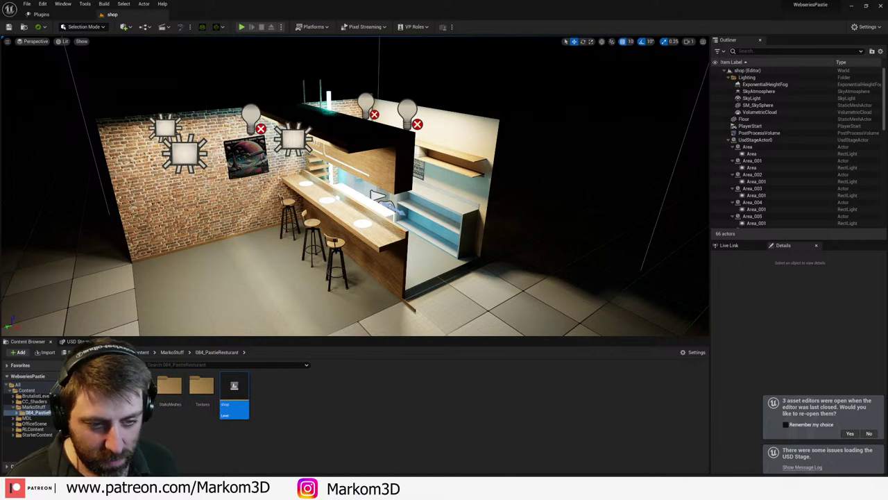
- Look through the Materials, BrutalistLevelKit and MarkoStuff folders and return to the 084_PastieResturant folder
double_click(138, 390)
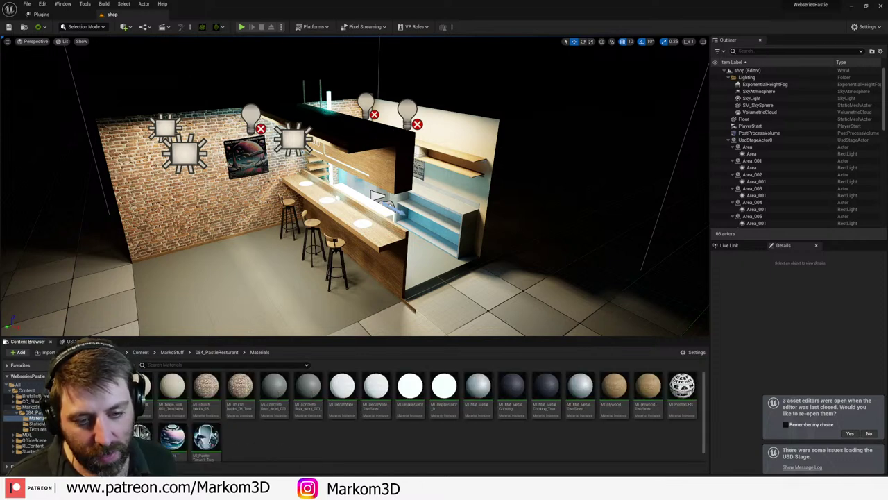
left_click(36, 396)
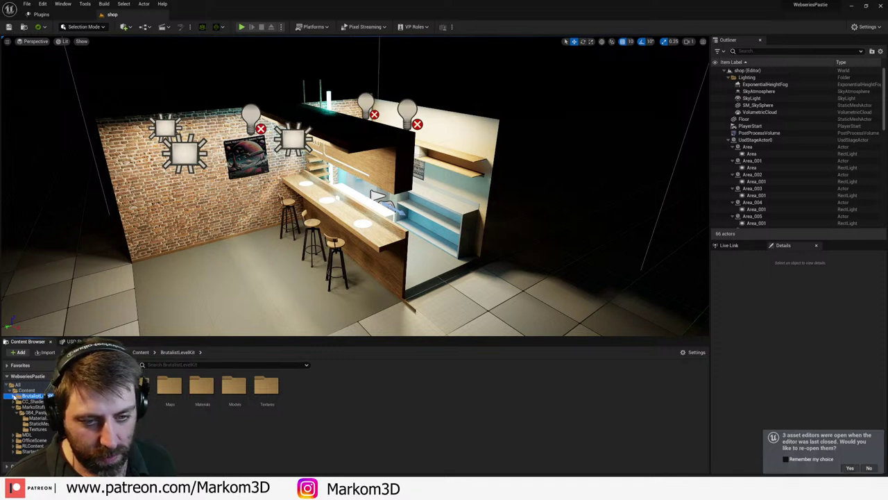
left_click(33, 406)
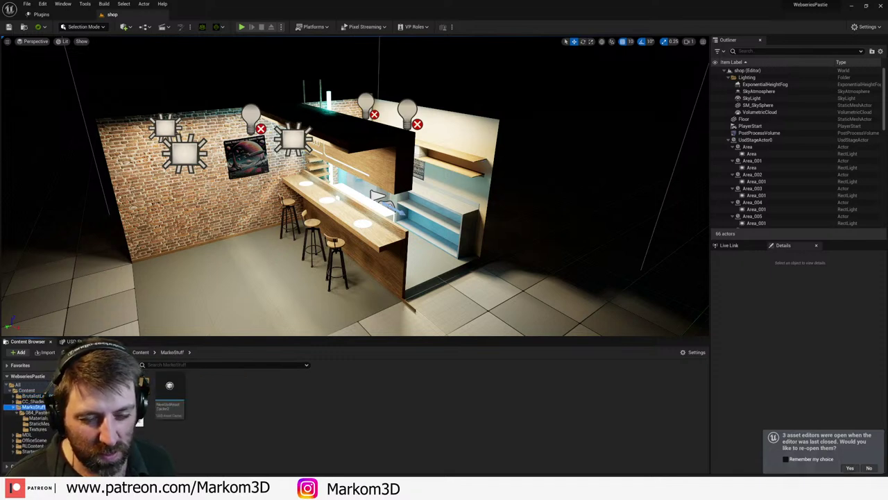
left_click(37, 412)
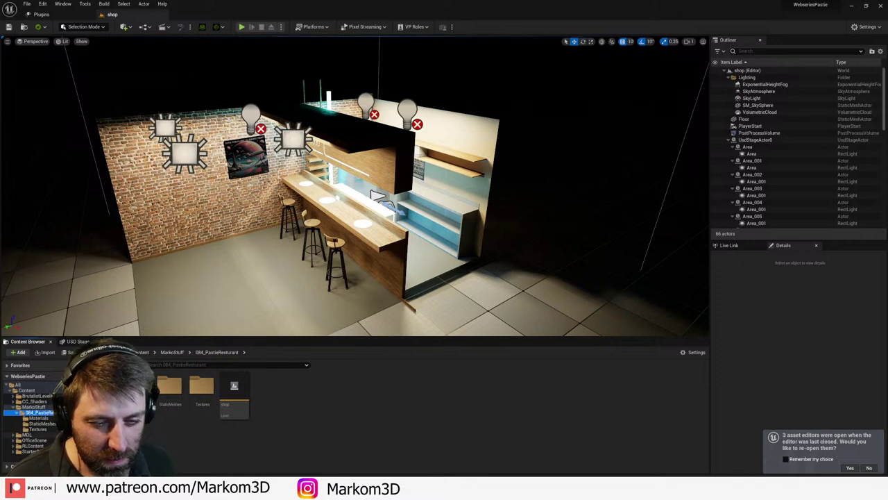
- Look through the MDL, OfficeScene, StarterContent, CC_Shaders and MarkoStuff folders and agree to reopen the previously open asset editors
left_click(27, 434)
left_click(34, 440)
left_click(31, 451)
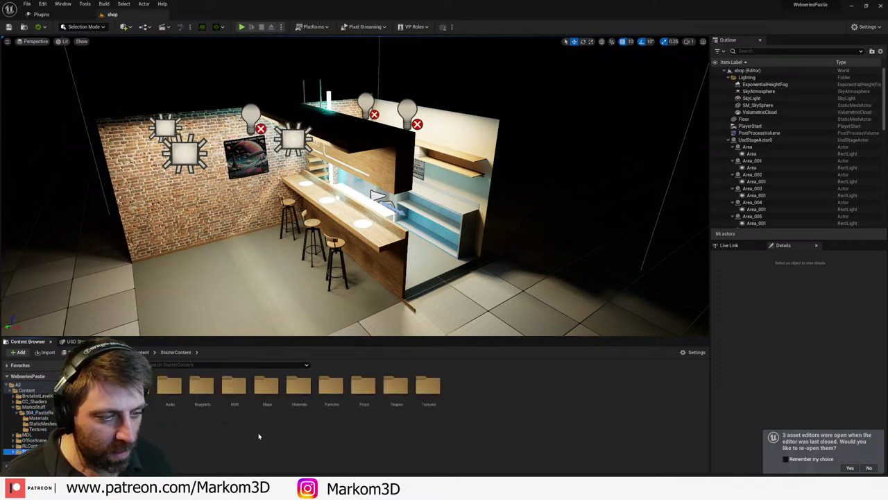
left_click(50, 401)
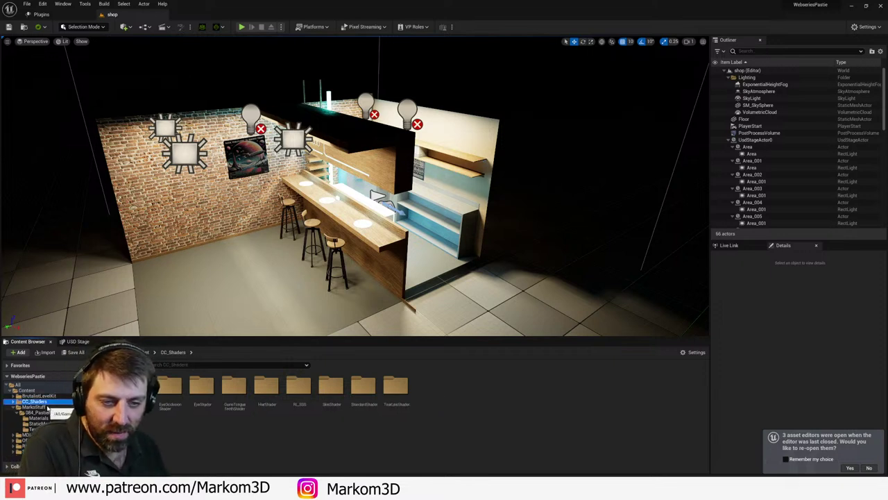
left_click(47, 408)
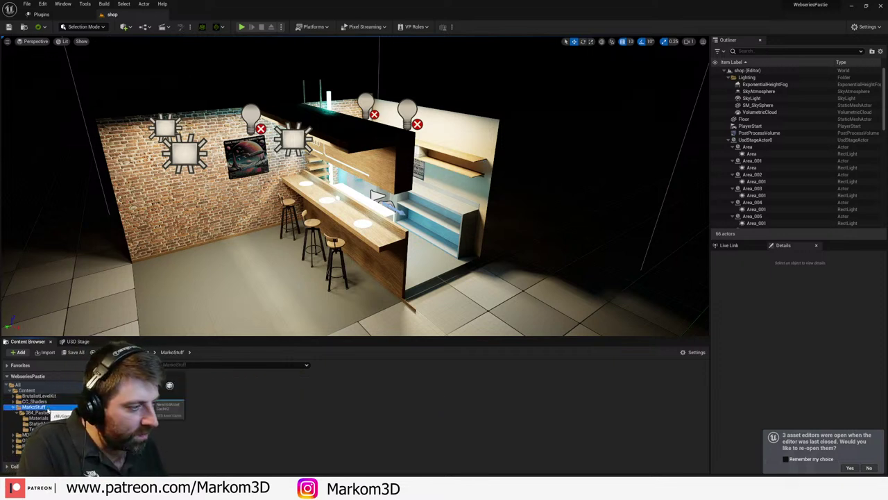
left_click(850, 468)
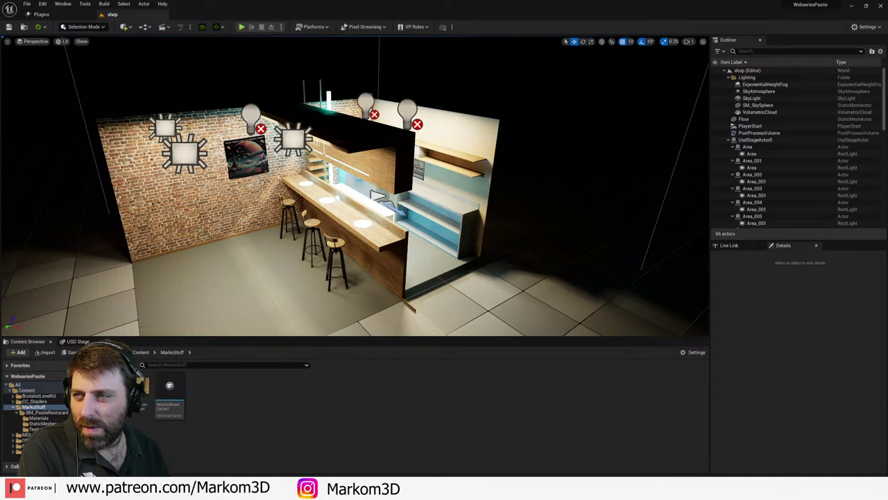
- Look through the 084_PastieResturant StaticMeshes and Textures folders, then the OfficeScene, StarterContent and RLContent folders
left_click(64, 396)
left_click(66, 418)
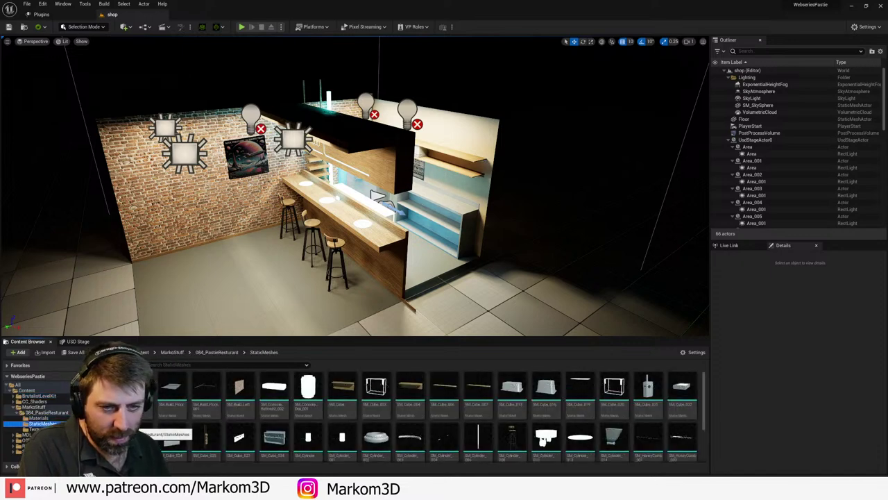
left_click(34, 429)
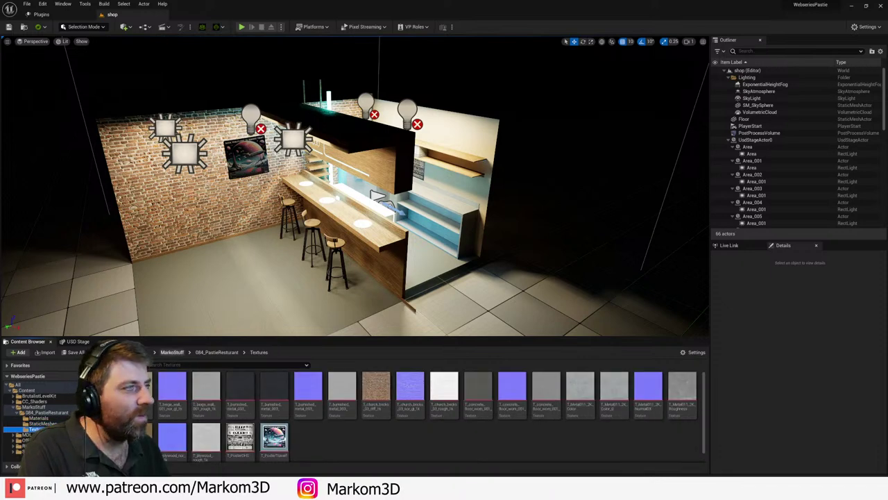
left_click(25, 441)
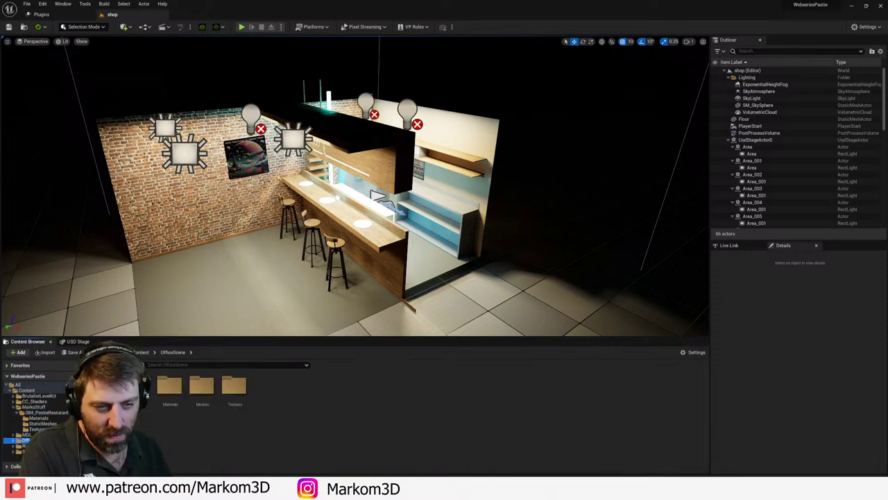
left_click(24, 446)
left_click(25, 452)
left_click(24, 446)
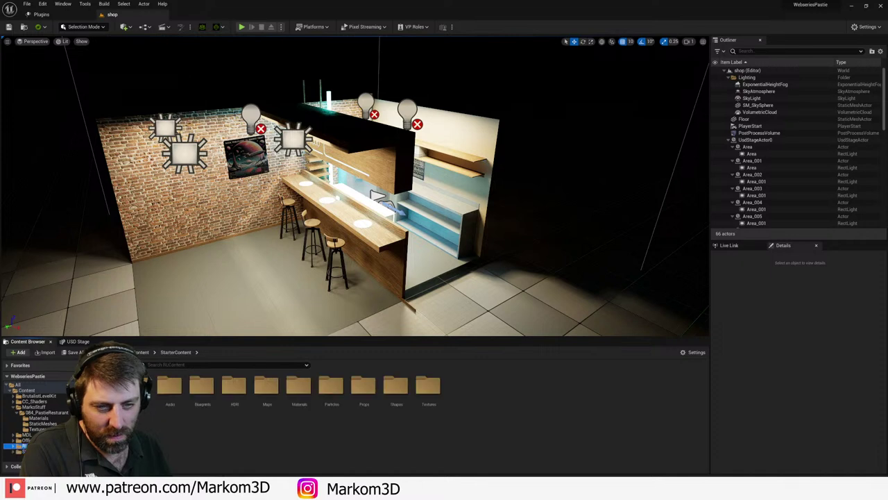
- Inspect the character folder in RLContent and the StarterContent Architecture and BrutalistLevelKit folders, then return to 084_PastieResturant
double_click(174, 385)
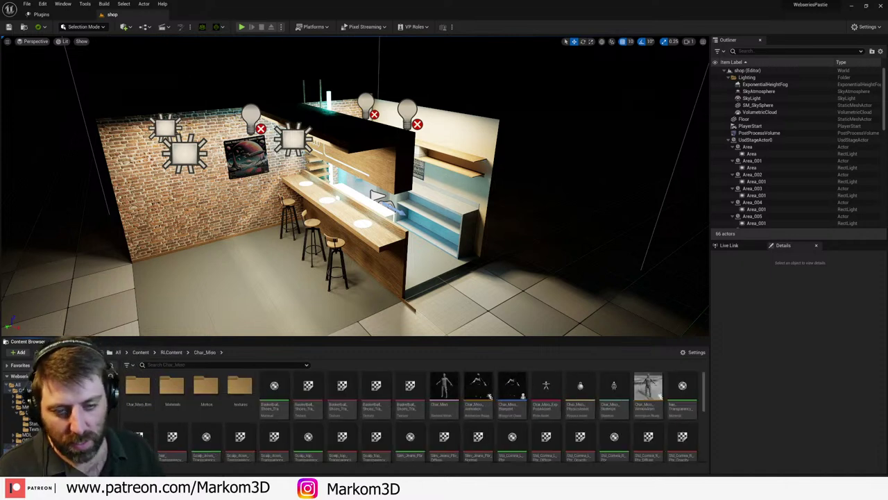
left_click(12, 447)
left_click(13, 457)
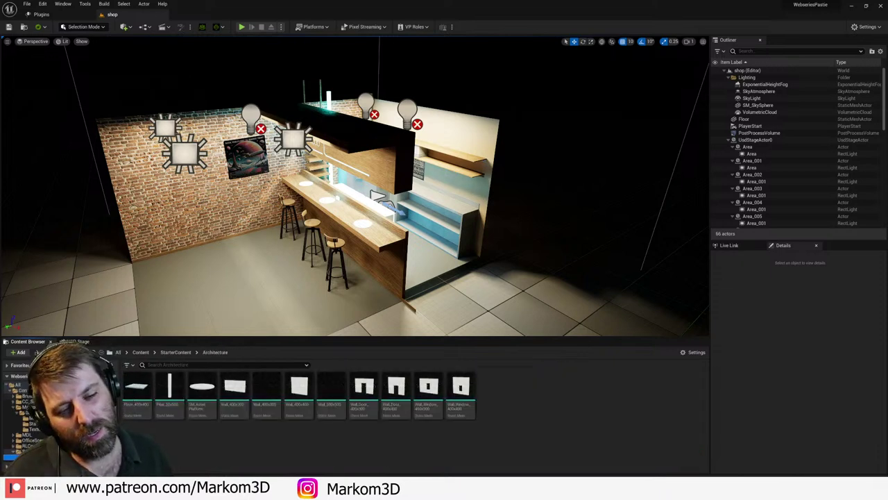
left_click(26, 396)
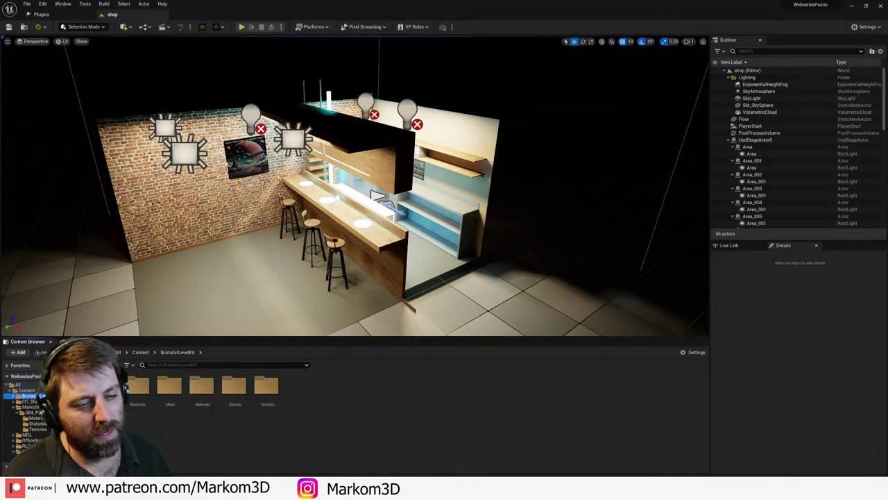
left_click(38, 413)
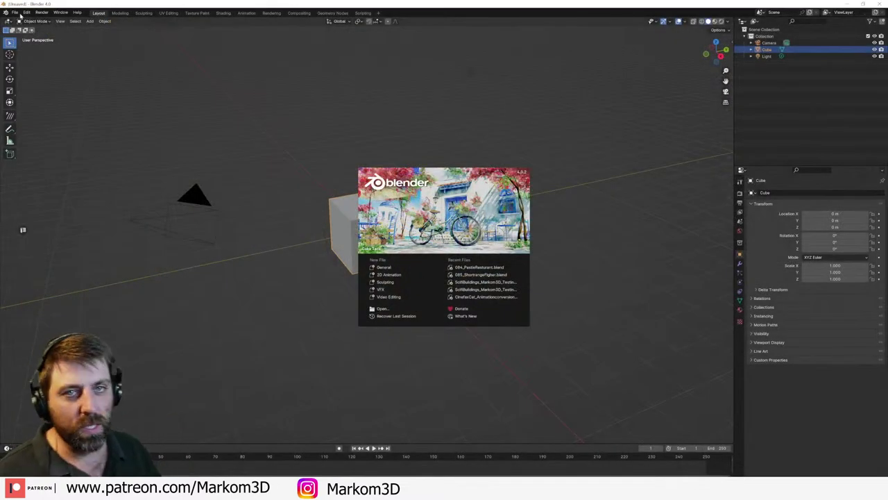
- Switch to Blender and recover the autosave 084_PastieResturant_17780_autosave.blend
left_click(31, 31)
left_click(14, 12)
mouse_move(43, 35)
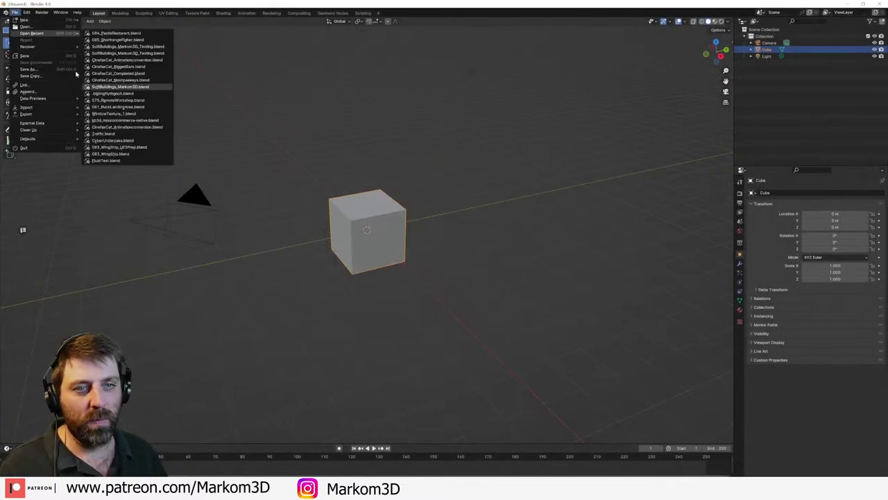
left_click(131, 53)
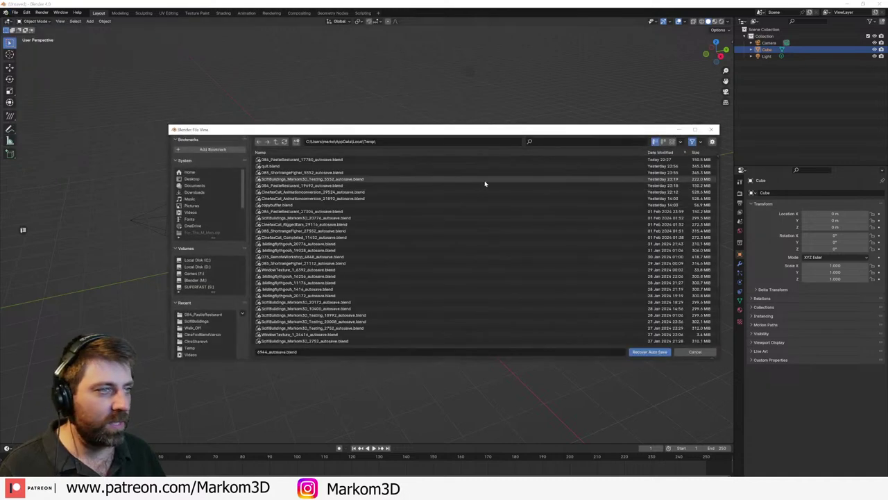
left_click(662, 161)
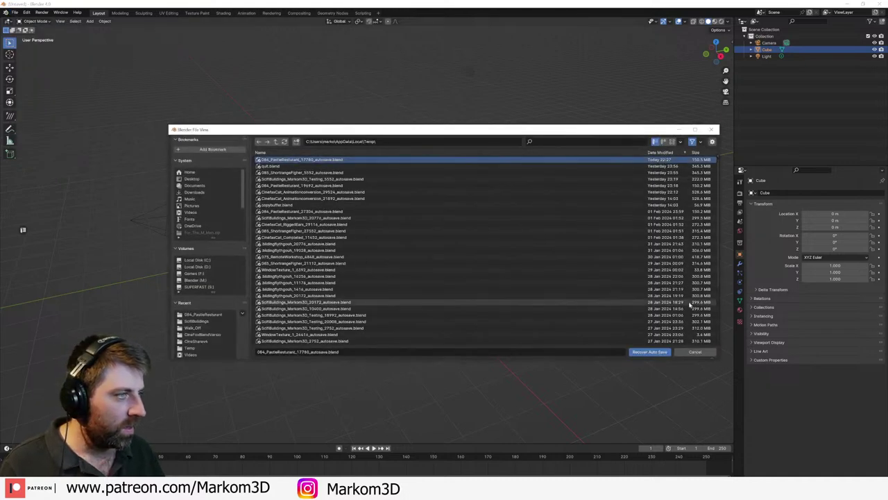
left_click(657, 352)
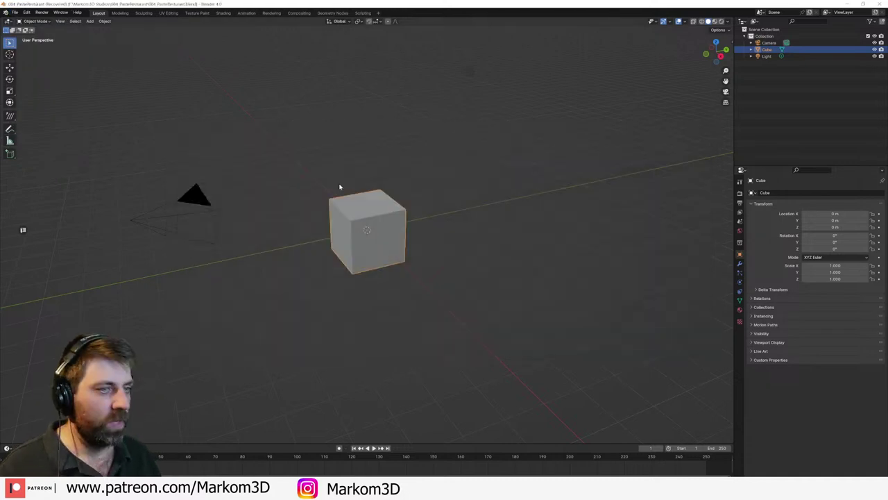
- Toggle the recovered scene's window to fullscreen and change the viewport shading to Material Preview
scroll(341, 186, "down", 3)
middle_click_drag(426, 190, 424, 198)
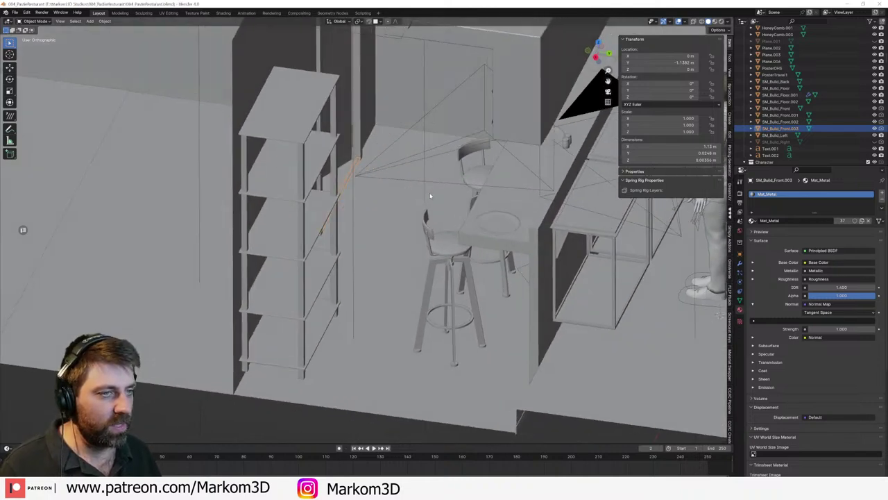
key("F3")
type("full")
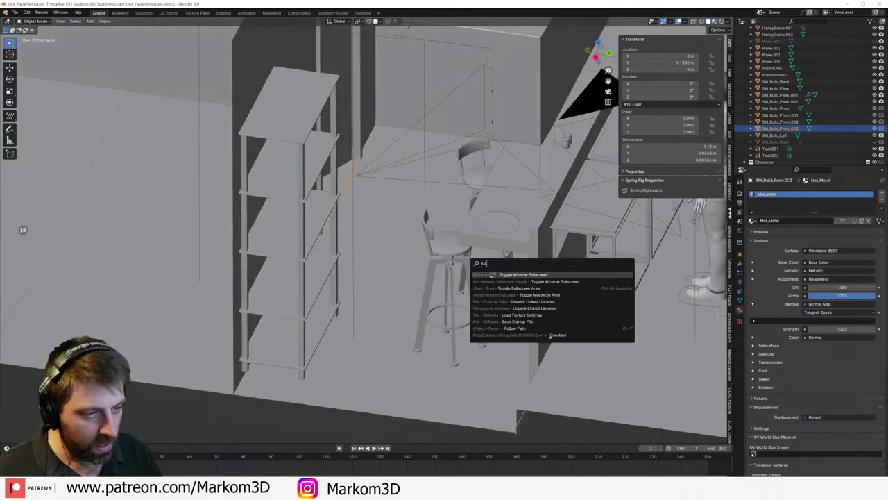
key("Return")
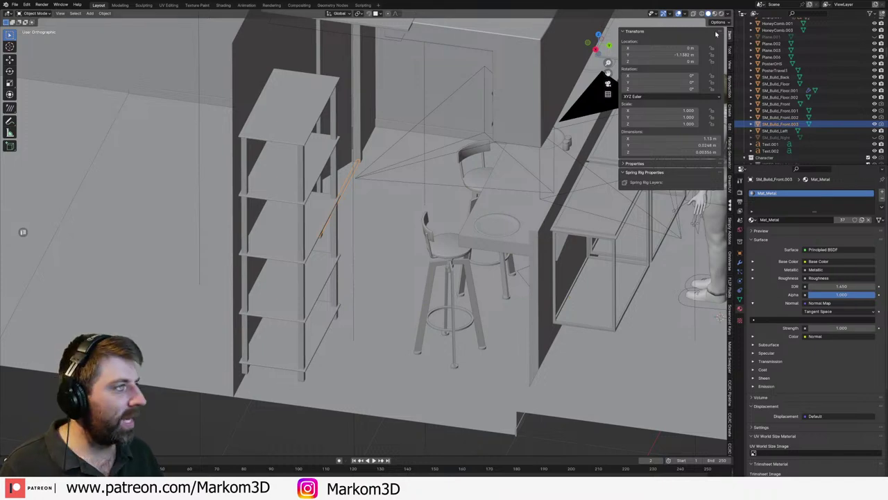
key("z")
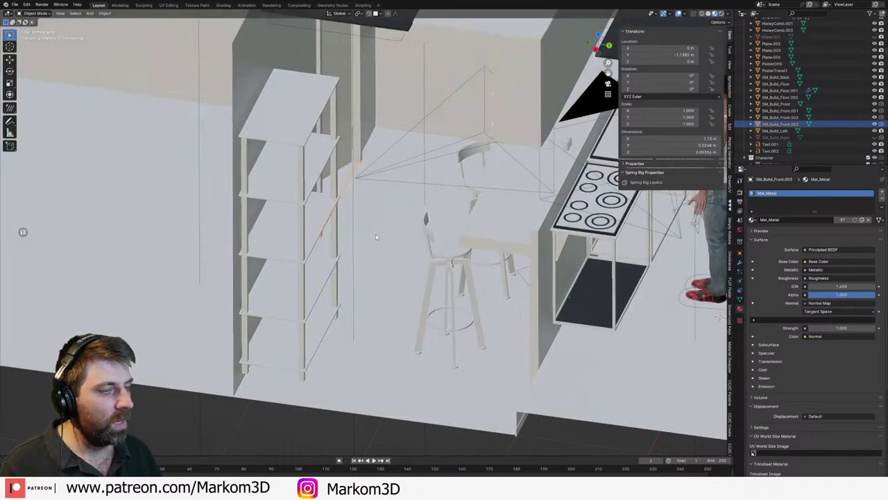
middle_click_drag(376, 237, 314, 278)
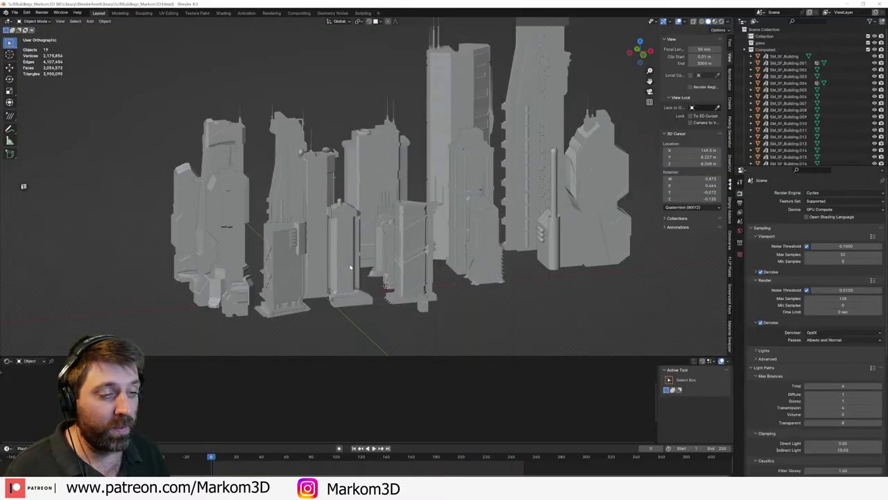
- Show the SciFiBuildings scene in rendered viewport shading and frame the central tower's front facade up close
middle_click_drag(358, 245, 387, 242)
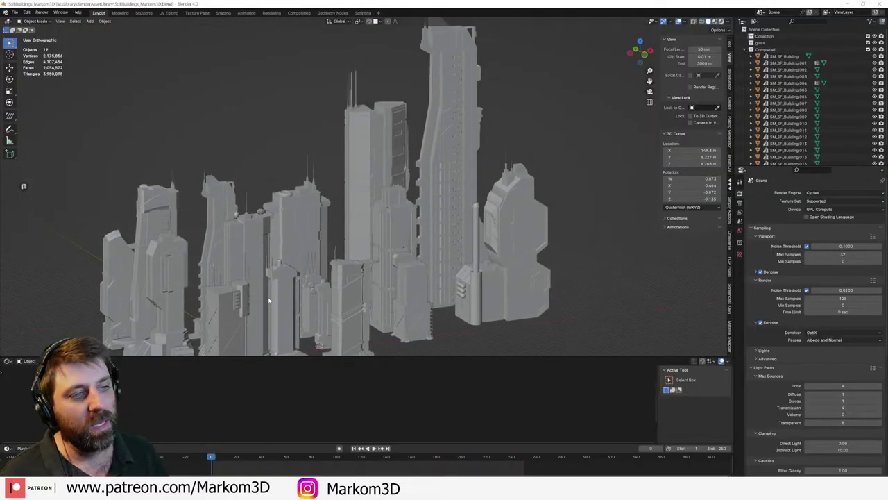
key("z")
key("8")
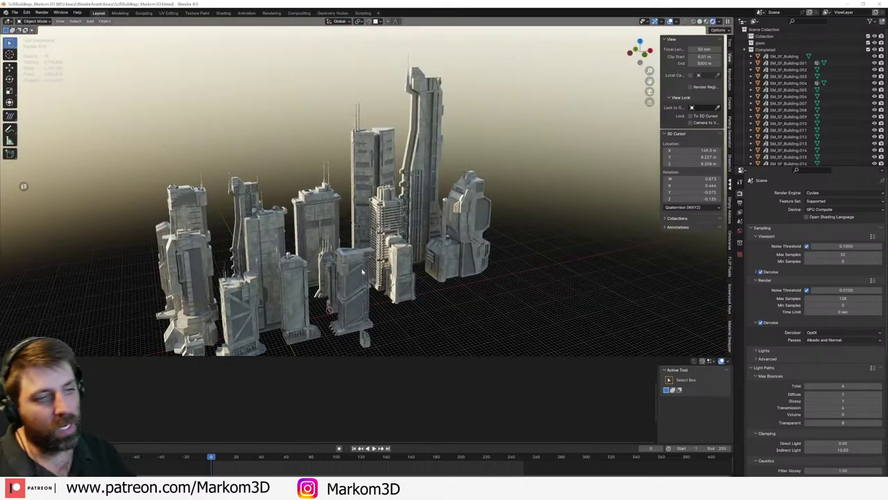
middle_click_drag(312, 295, 406, 222)
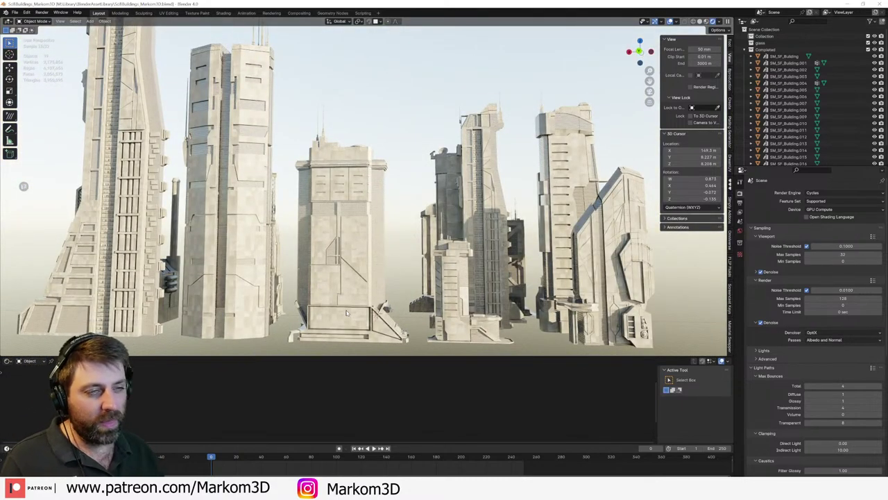
middle_click_drag(362, 199, 374, 154, "shift")
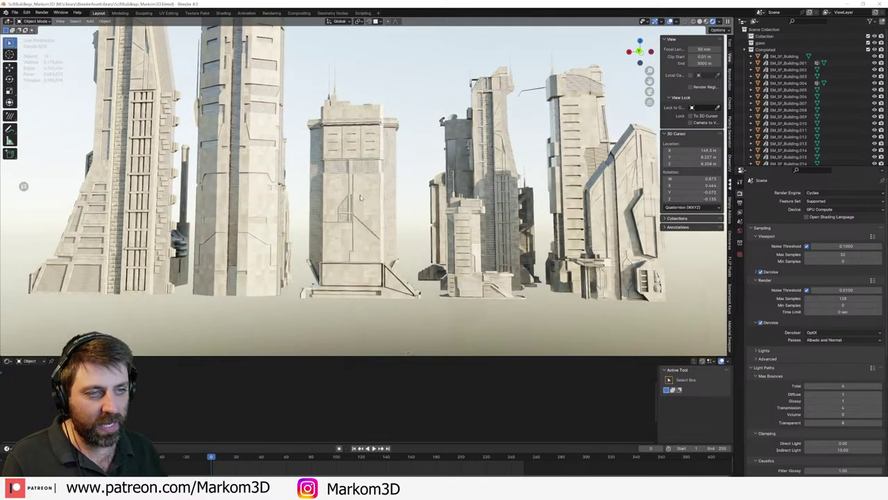
scroll(382, 80, "up", 5)
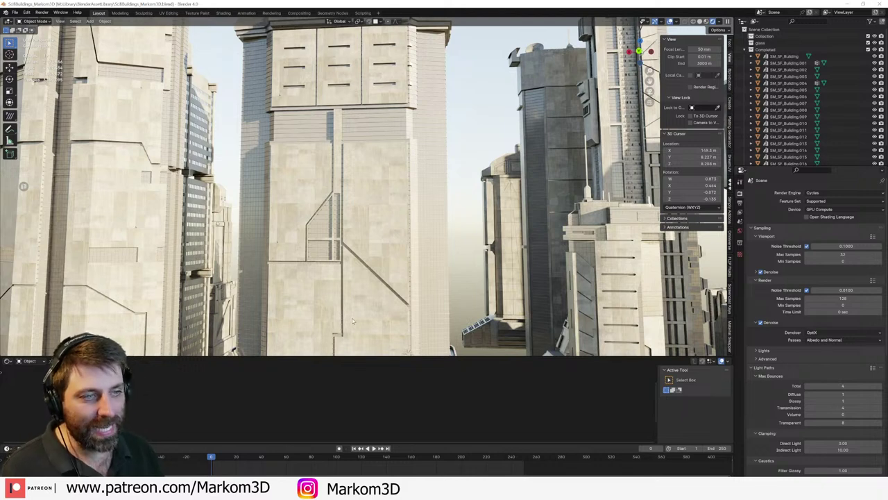
middle_click_drag(377, 229, 382, 197, "shift")
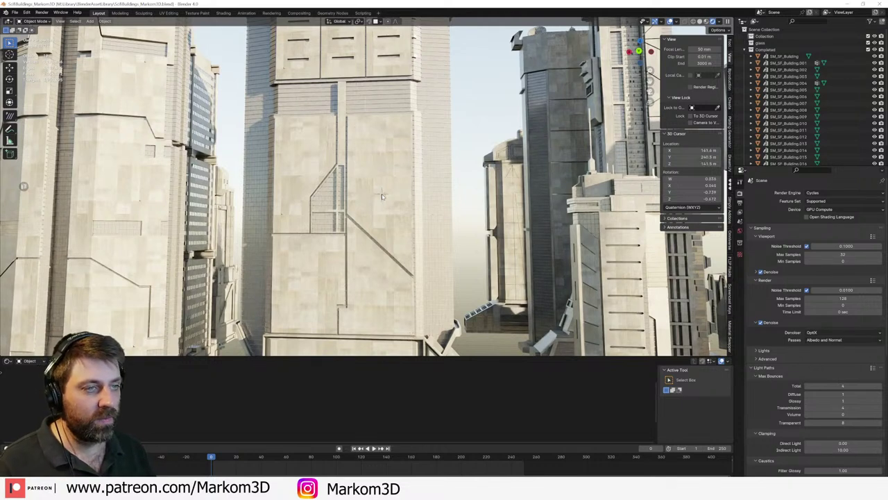
- Add a plane at the 3D cursor on the central tower's facade and rotate its mesh 90° about X in Edit Mode
key("shift+a")
mouse_move(378, 202)
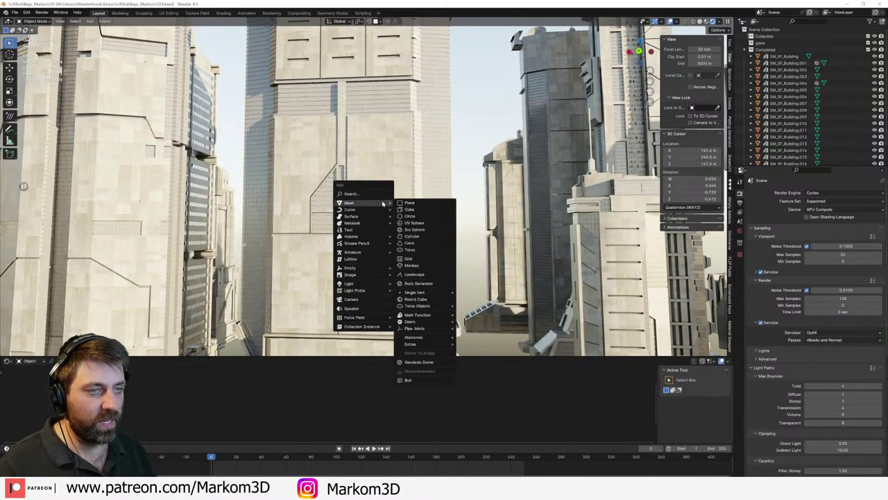
left_click(419, 203)
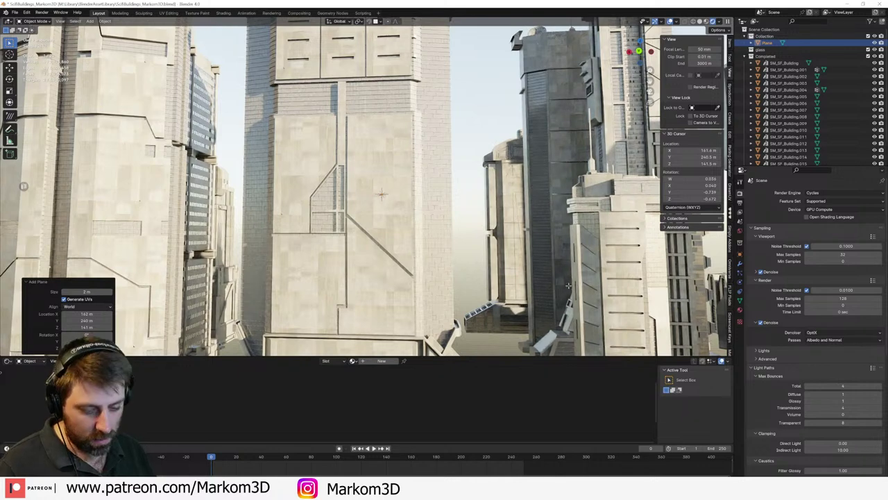
key("Tab")
type("rx90")
key("Return")
- Scale the plane's mesh up uniformly by about 12.8 on the tower's facade
key("s")
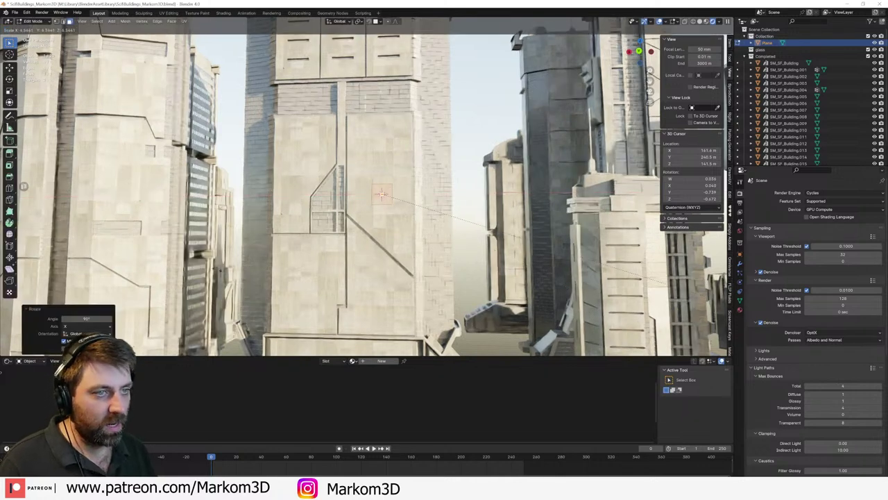
left_click(562, 272)
key("s")
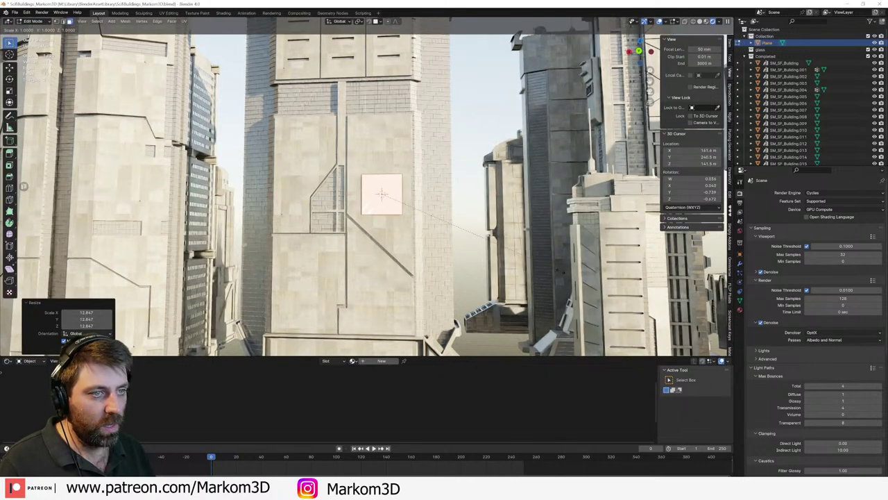
key("y")
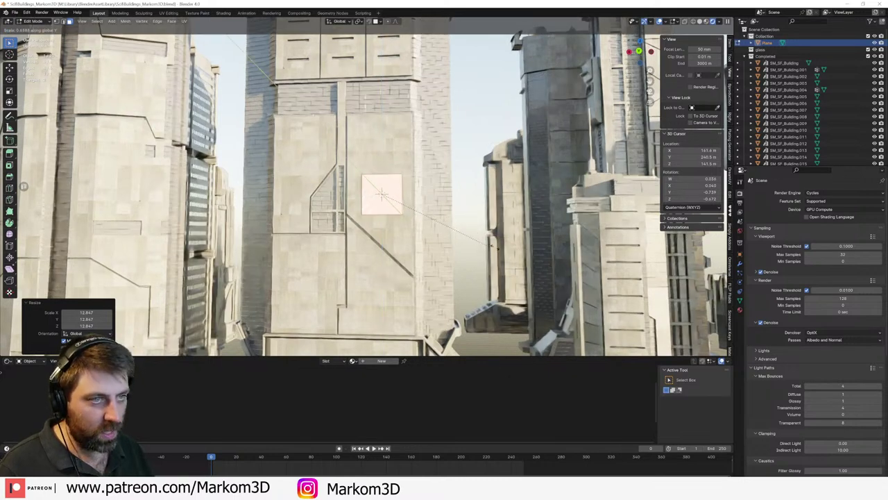
right_click(492, 245)
- Narrow the plane to about 0.195 along X and scale it up by about 5.31 into a tall strip
key("s")
key("x")
left_click(404, 211)
key("s")
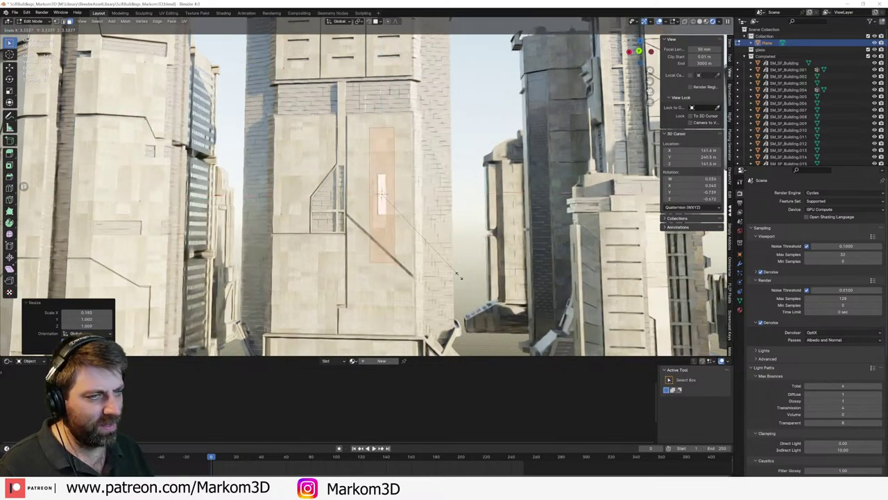
left_click(490, 337)
- Move the tall strip about 19 m down along Z to fit the facade panel
key("g")
key("z")
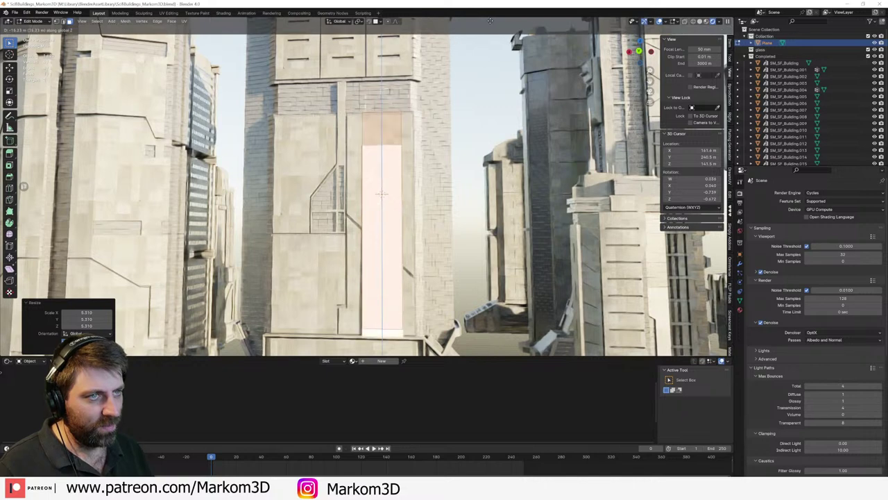
key("Return")
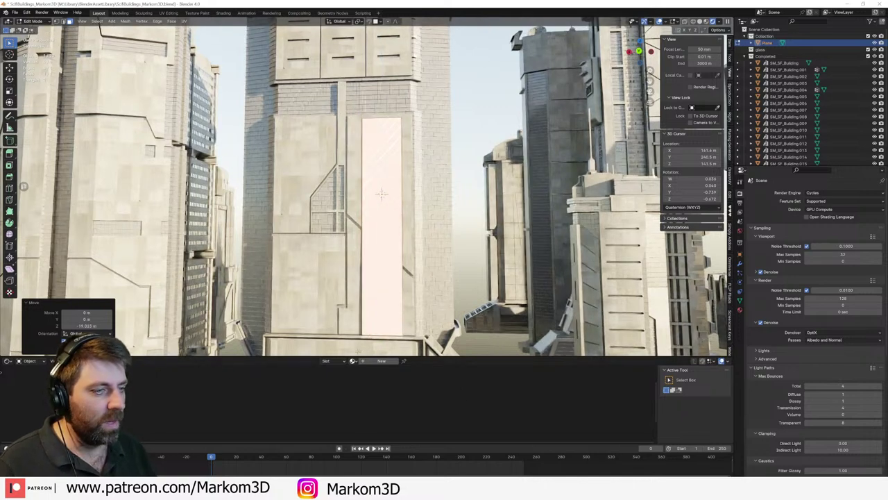
- Create a new material for the tall plane and add a Noise Texture node to it
left_click(380, 360)
scroll(378, 389, "down", 3)
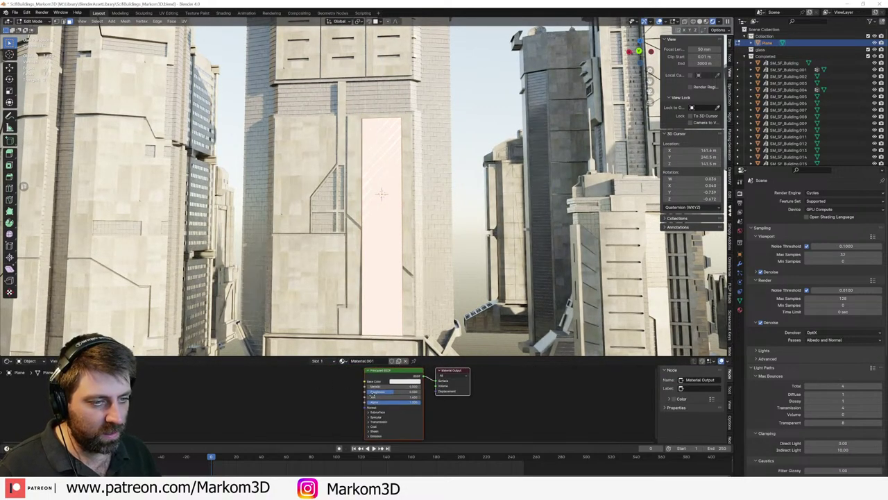
key("shift+a")
type("nois")
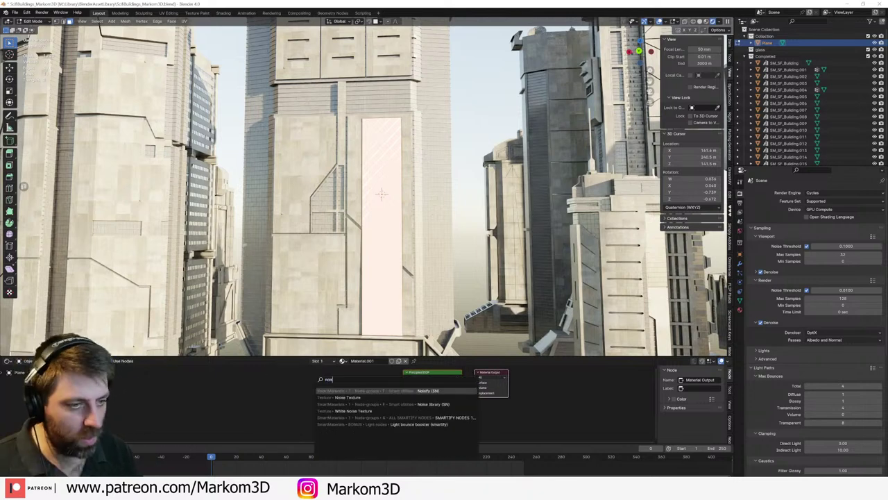
type("e")
key("Return")
left_click(370, 401)
scroll(371, 400, "up", 1)
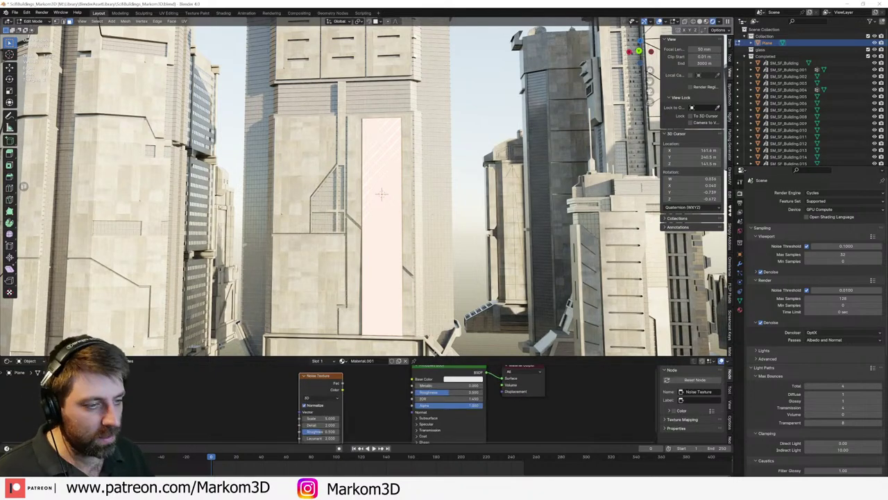
- Enlarge the node editor, move the Noise Texture further from the shader, and add a Color Ramp node between them
left_click_drag(435, 357, 431, 274)
left_click_drag(313, 337, 257, 342)
key("shift+a")
left_click(336, 323)
key("Escape")
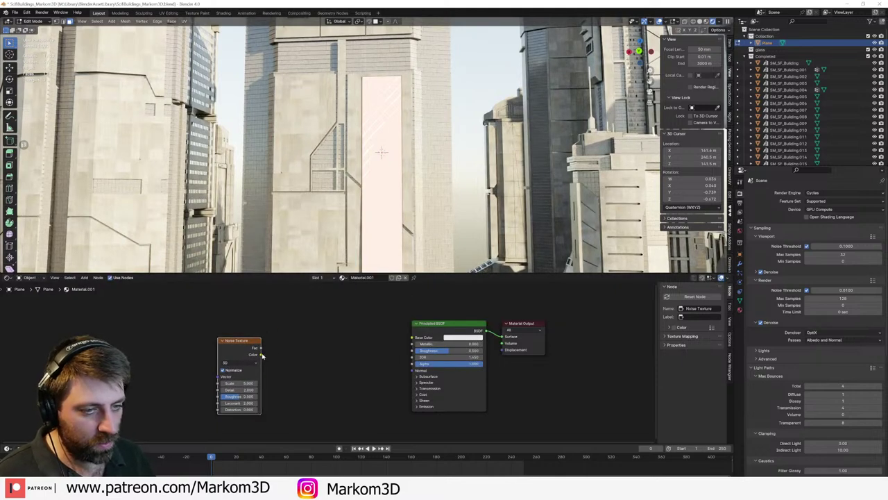
key("shift+a")
type("co")
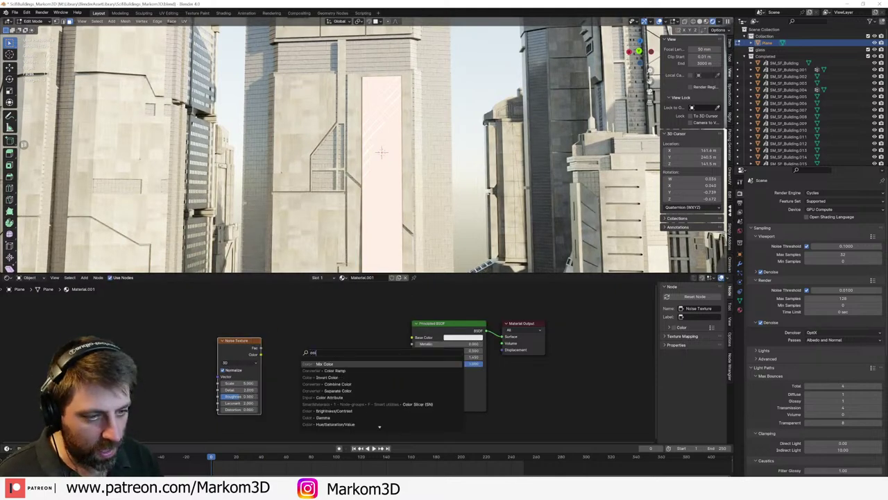
left_click(332, 370)
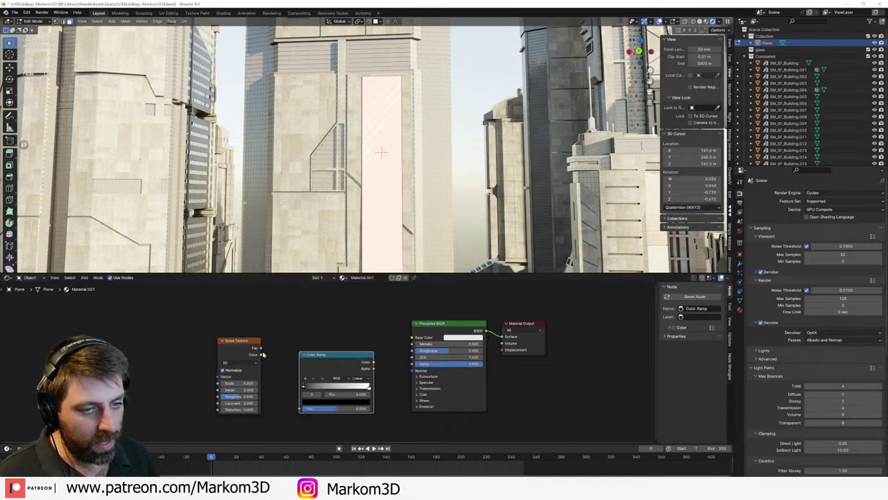
- Link the noise Color through the Color Ramp to the shader's Alpha, with ramp stops at about 0.444 and 0.719
left_click_drag(260, 355, 300, 409)
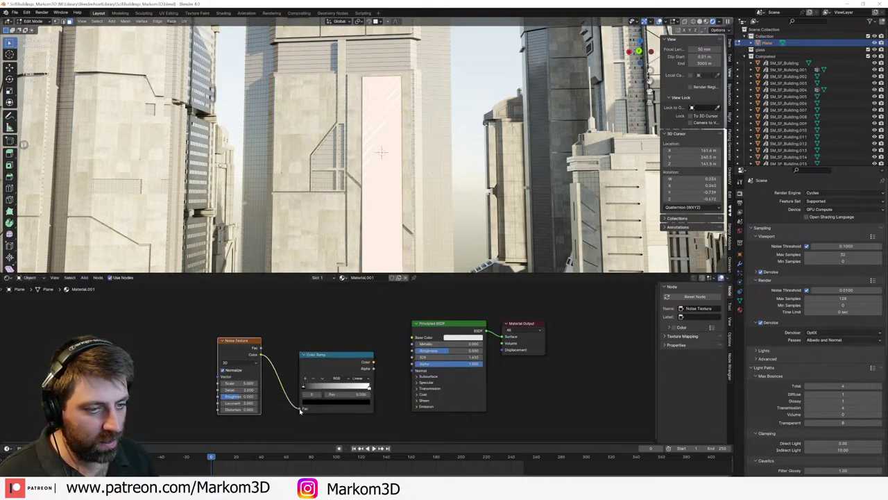
left_click_drag(373, 363, 413, 363)
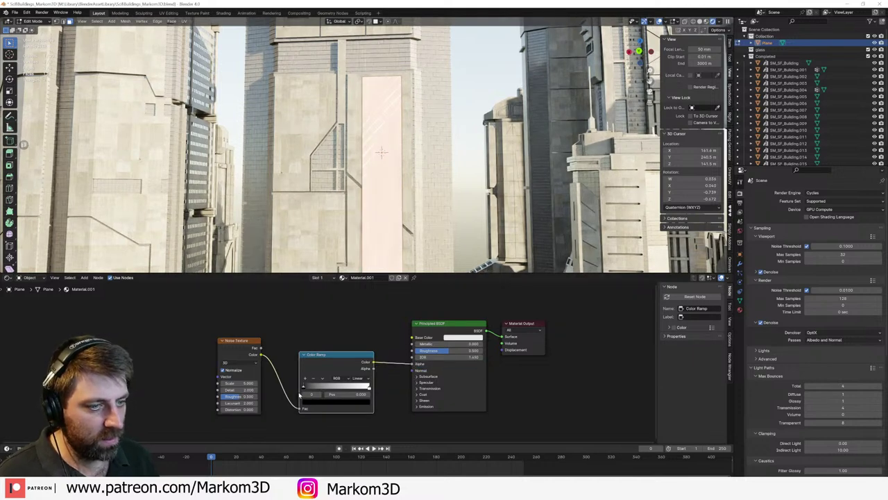
left_click_drag(305, 388, 350, 389)
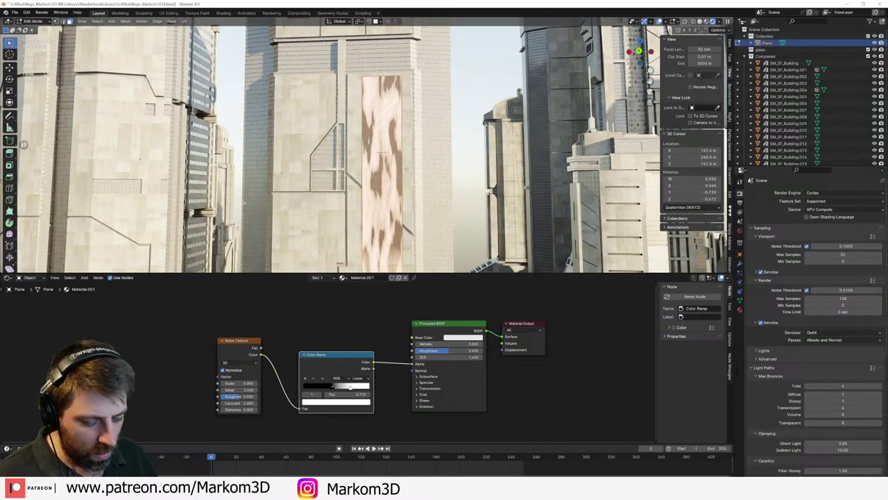
- Unwrap the plane's UVs with Cube Projection, then replace that with Project from View (Bounds)
key("u")
left_click(392, 205)
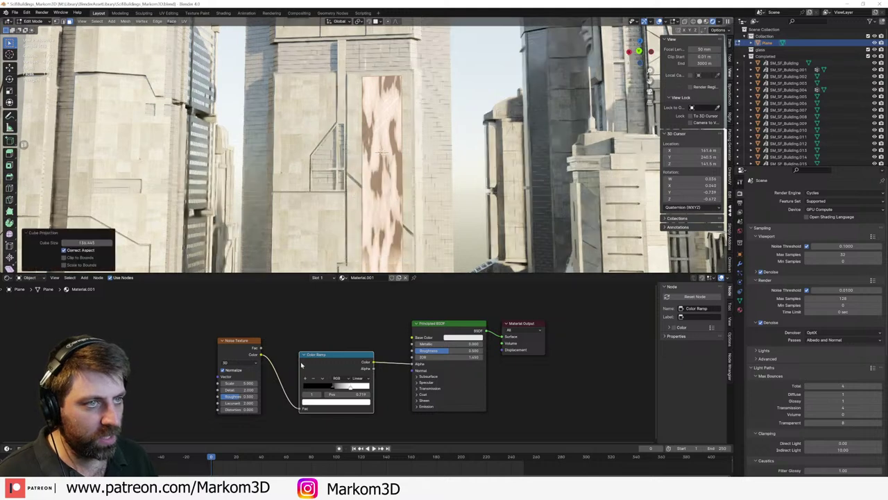
key("u")
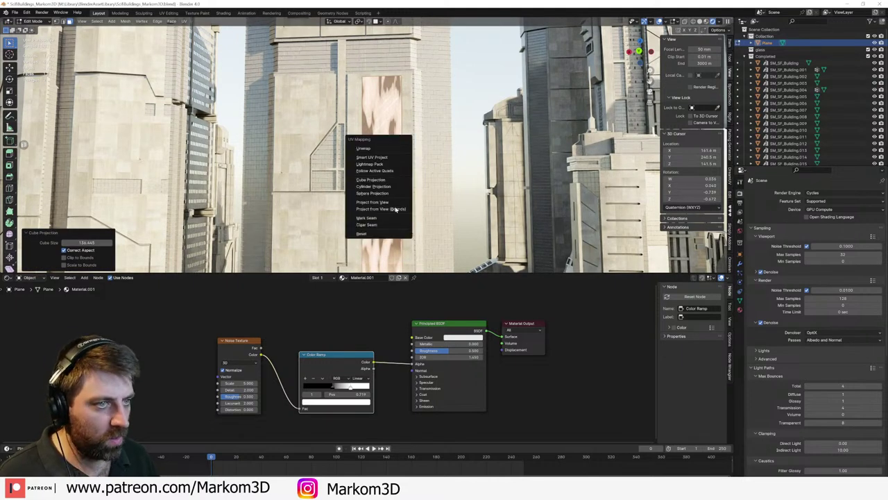
left_click(396, 207)
middle_click_drag(394, 207, 389, 217)
scroll(390, 217, "down", 4)
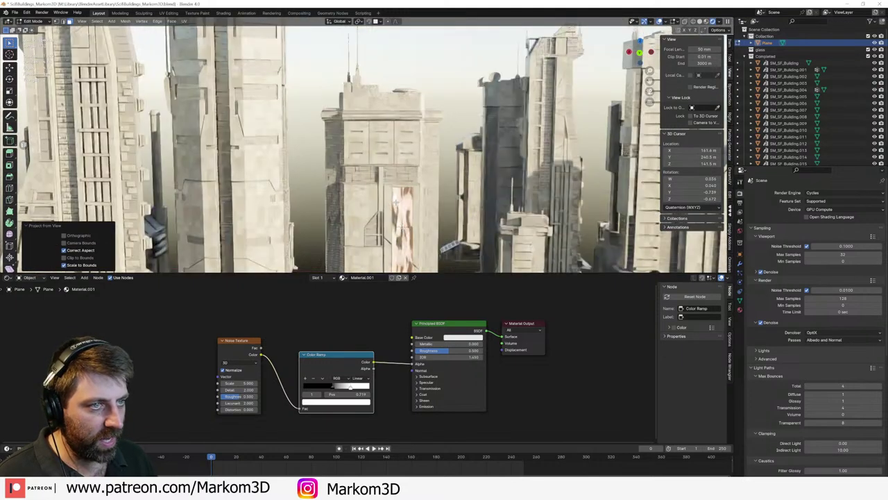
scroll(389, 217, "up", 5)
scroll(412, 204, "up", 2)
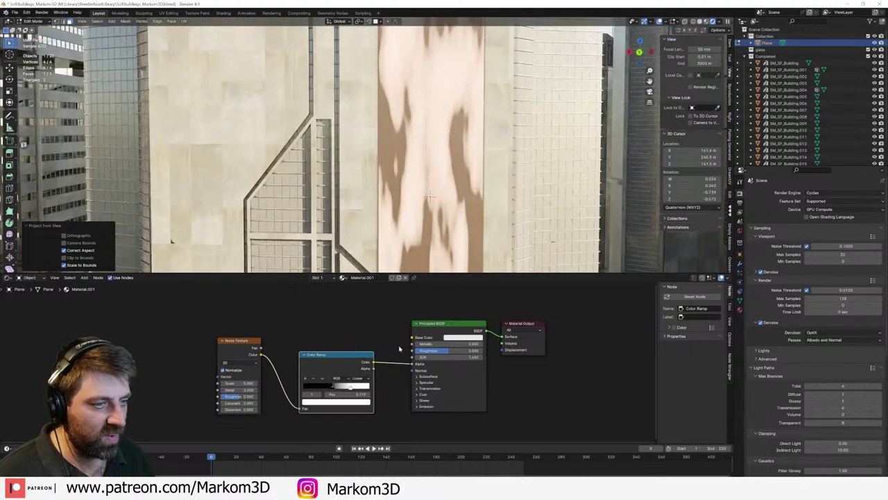
- Raise the Noise Texture's Scale to about 87.5 for a much finer pattern on the plane
left_click_drag(238, 383, 297, 381)
scroll(447, 190, "down", 9)
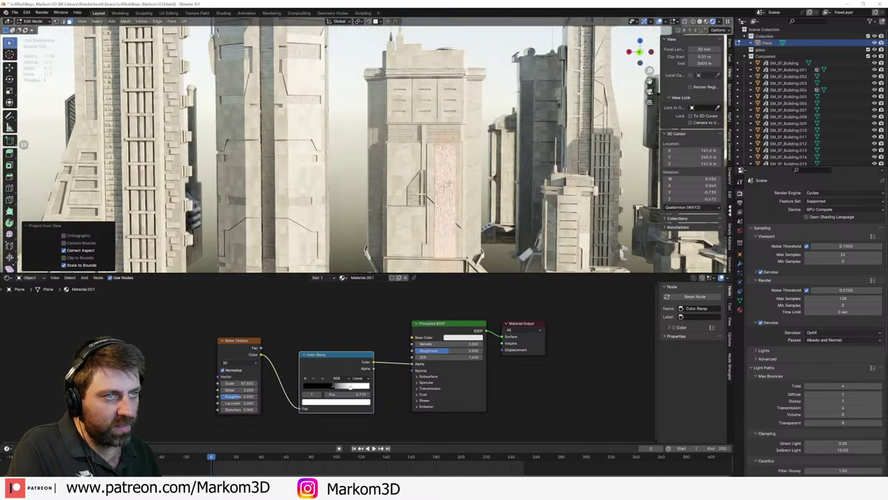
scroll(447, 197, "up", 2)
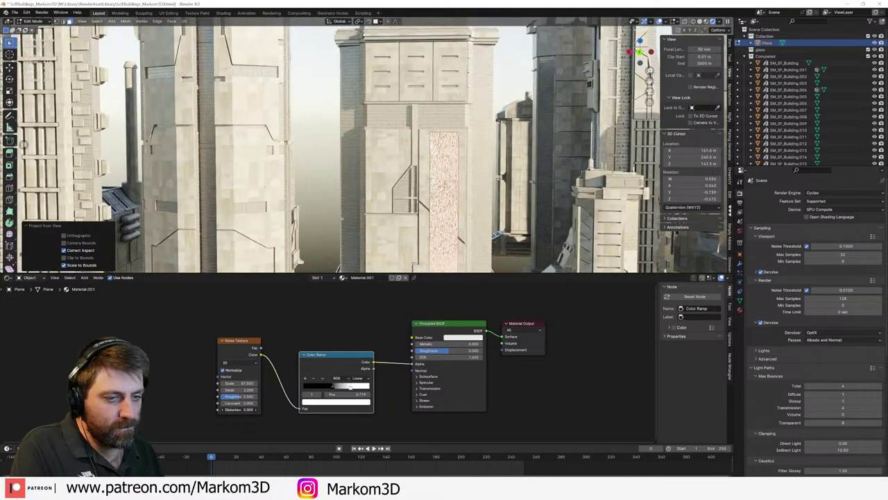
- Try a strong negative Distortion on the Noise Texture and reset it to 0
mouse_move(240, 410)
left_mouse_down()
mouse_move(267, 409)
mouse_move(226, 410)
left_mouse_up()
scroll(479, 169, "up", 7)
middle_click_drag(479, 169, 331, 174, "shift")
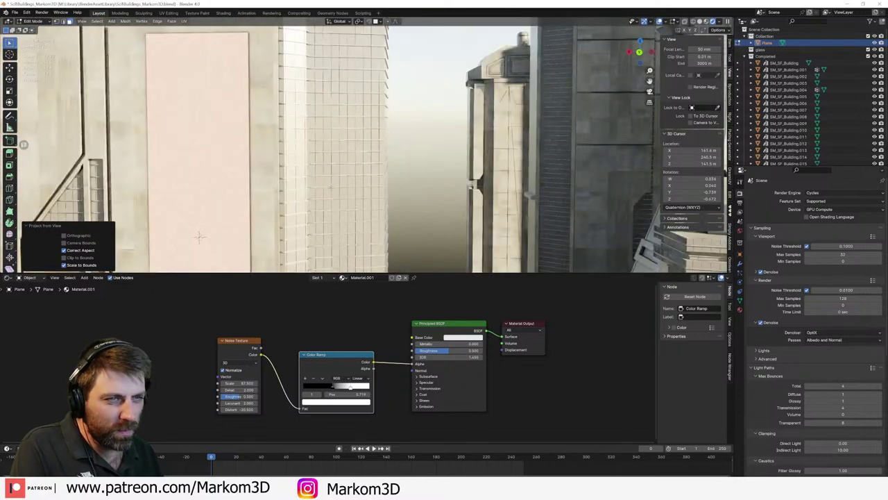
left_click(236, 410)
type("0")
key("Return")
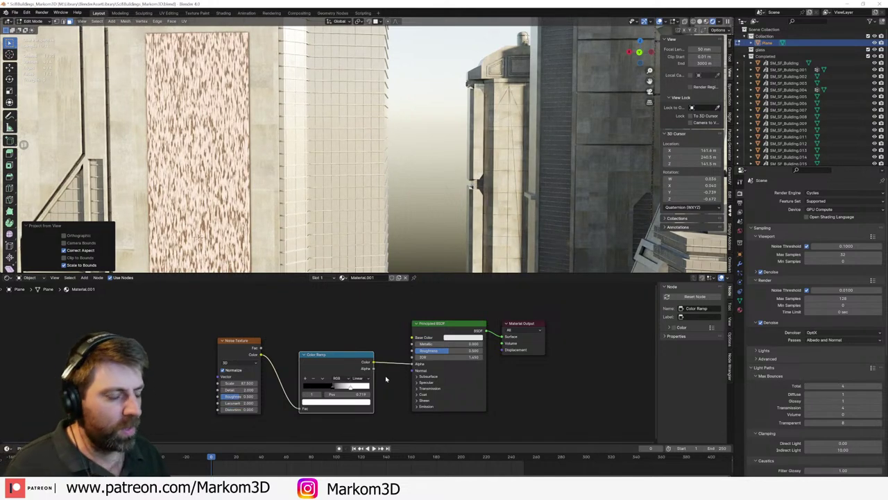
- Connect the Color Ramp's Alpha output to the shader's Alpha and set the black stop's alpha to 0
left_click_drag(372, 369, 413, 364)
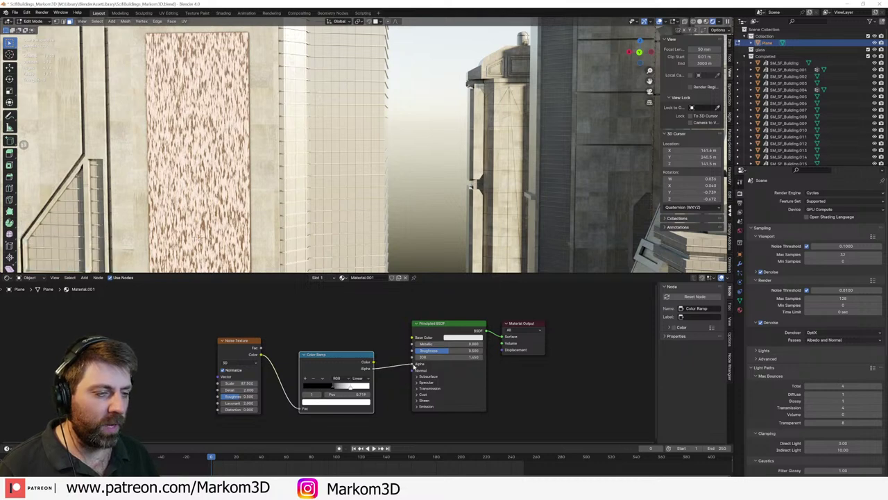
left_click(333, 388)
left_click(336, 401)
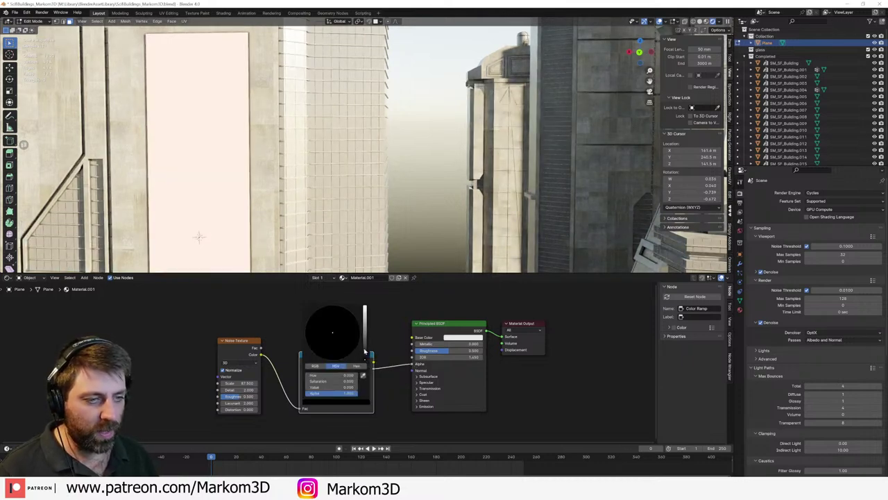
left_click_drag(352, 394, 302, 394)
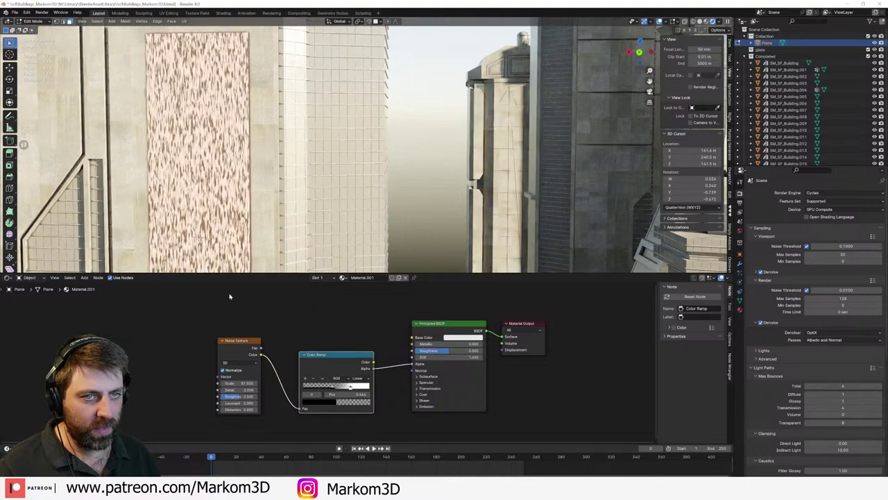
- Return the plane to Object Mode and set the Color Ramp's interpolation to Constant
middle_click_drag(142, 119, 422, 140, "shift")
key("Tab")
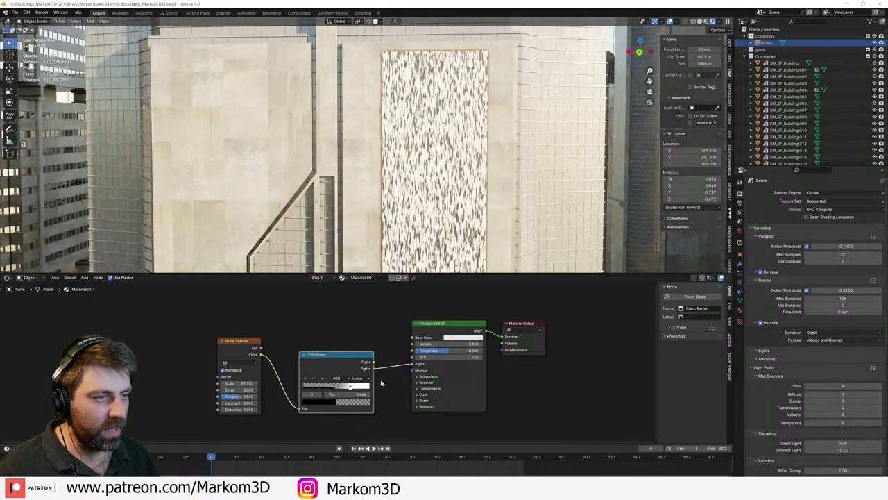
left_click(357, 377)
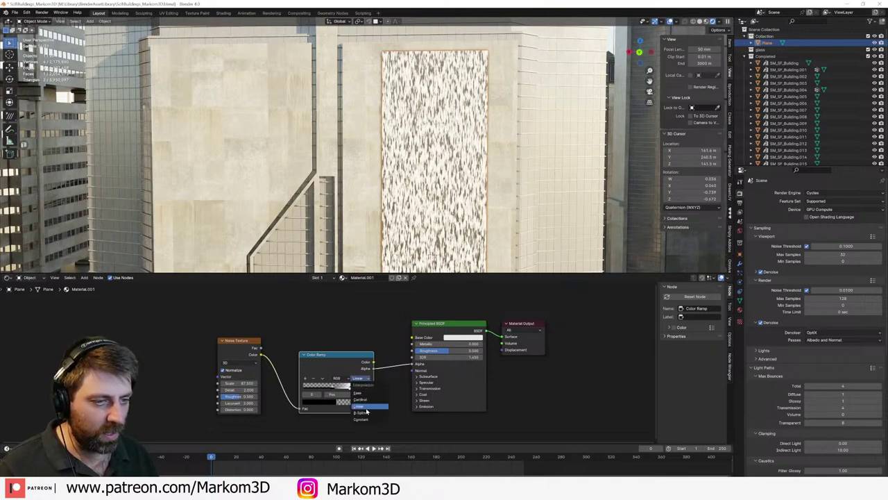
left_click(366, 420)
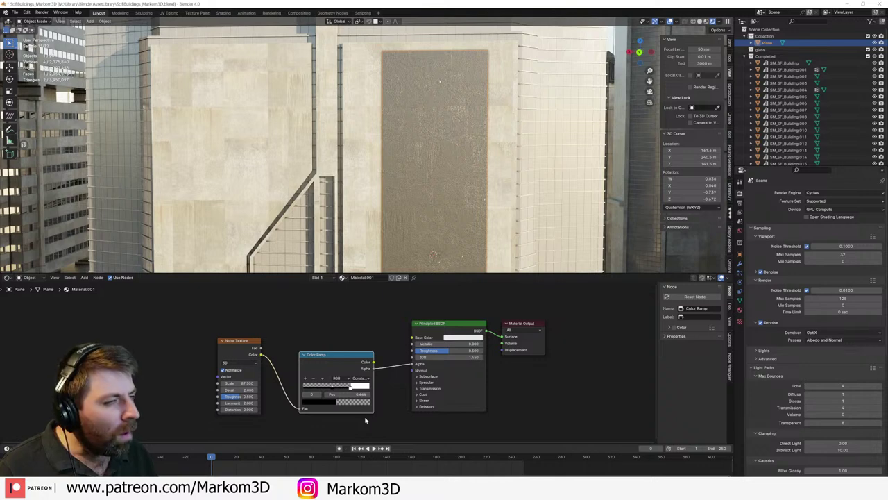
- In the tower's Building_Base material, delete the unused node cluster and link the Base Color texture directly to the shader's Base Color
left_click(363, 227)
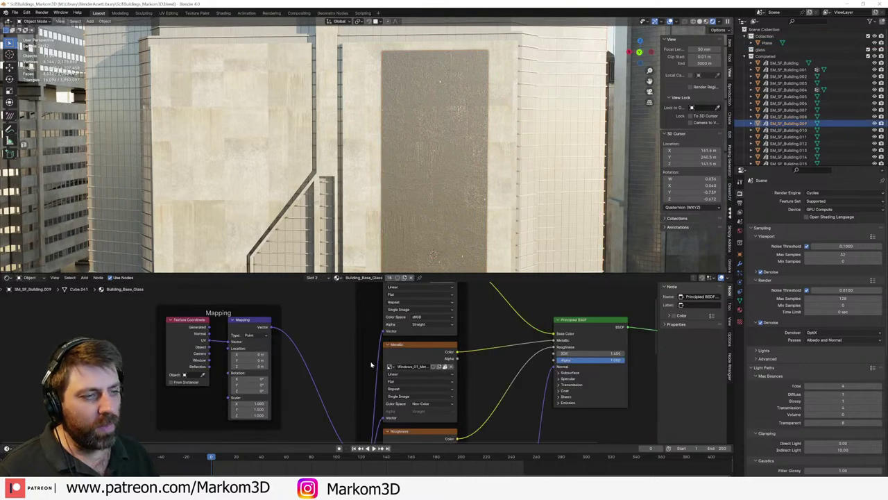
scroll(319, 392, "down", 4)
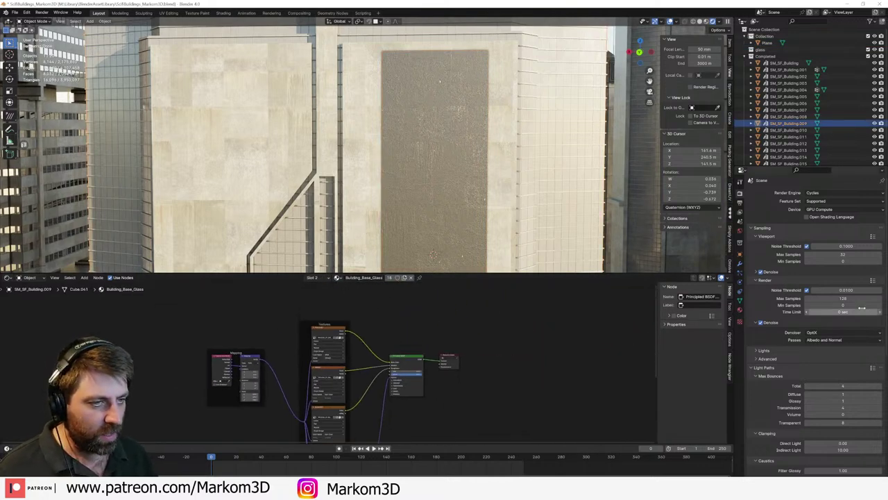
left_click(740, 312)
left_click(776, 194)
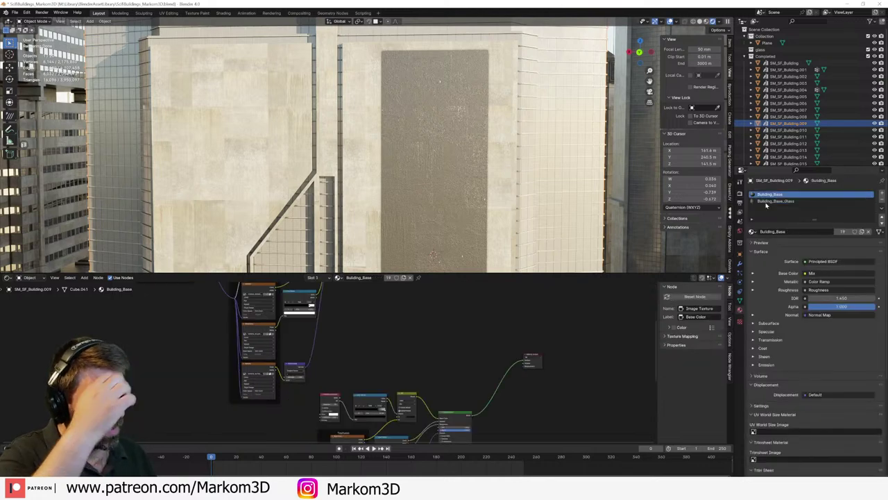
scroll(404, 341, "down", 4)
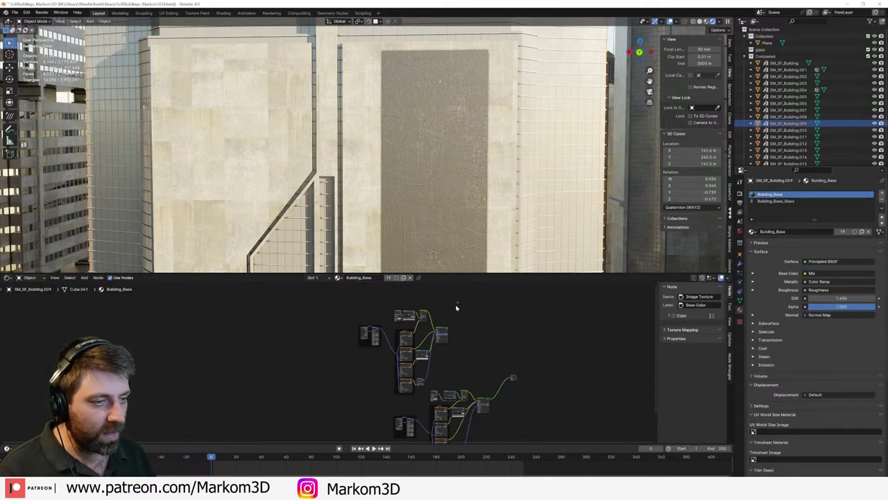
left_click_drag(460, 301, 343, 381)
key("x")
middle_click_drag(484, 453, 485, 418)
scroll(485, 418, "up", 5)
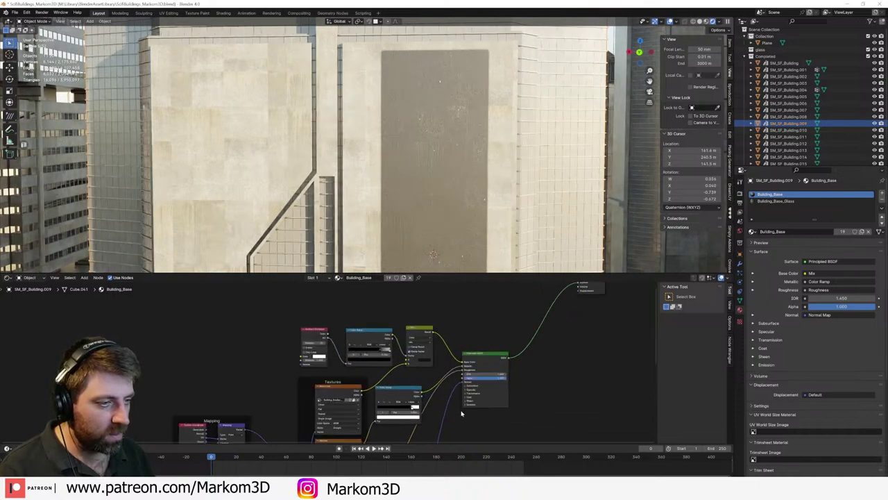
left_click_drag(344, 388, 468, 356)
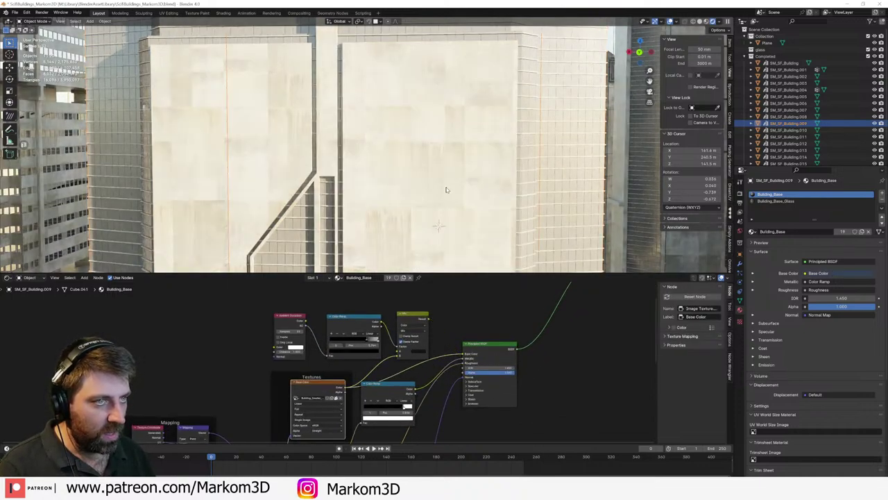
scroll(446, 190, "down", 3)
- Move the Color Ramp stops in the plane's material to about 0.181 for black and 0.432 for white
left_click(444, 211)
key("Home")
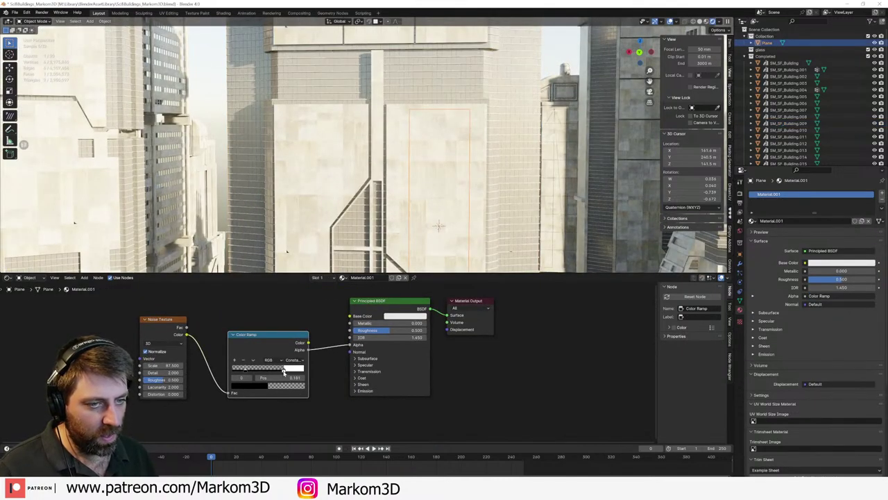
left_click_drag(277, 369, 262, 372)
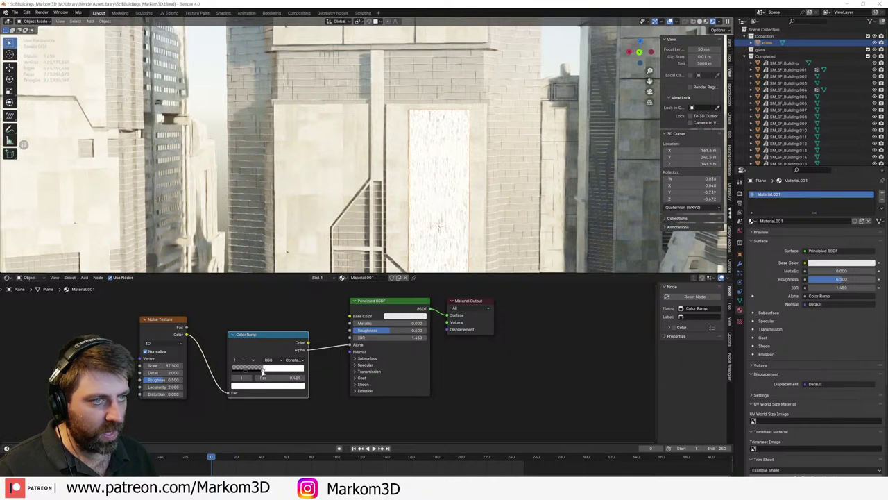
- Change the Base Color of the plane's material to a saturated blue
left_click(408, 317)
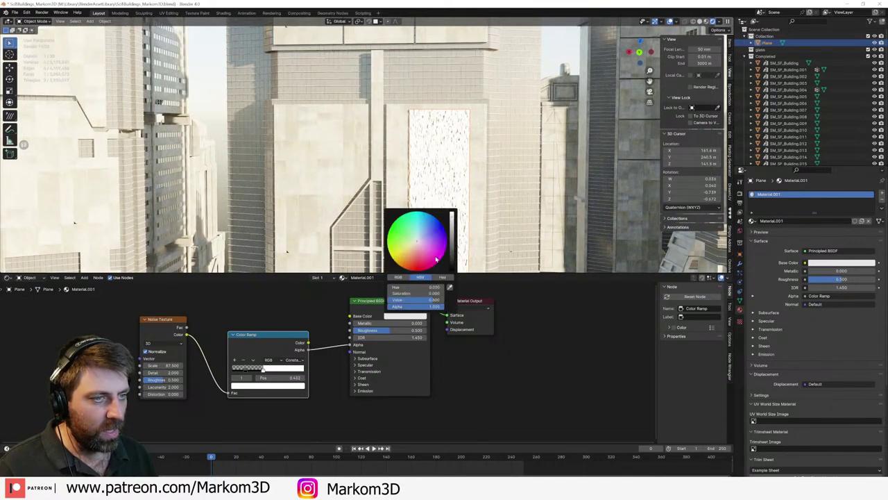
left_click_drag(436, 258, 433, 222)
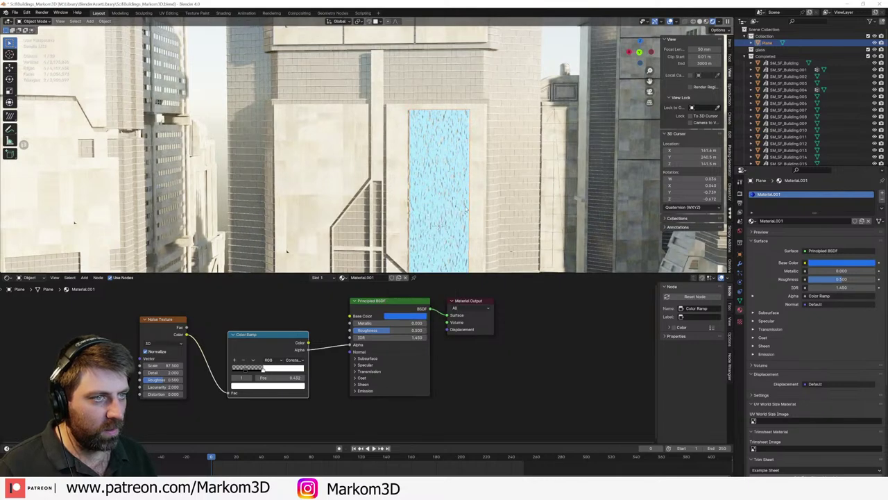
- In Edit Mode, move the blue plane's face about -0.296 m along the Y axis
scroll(440, 216, "down", 3)
middle_click_drag(440, 216, 436, 147)
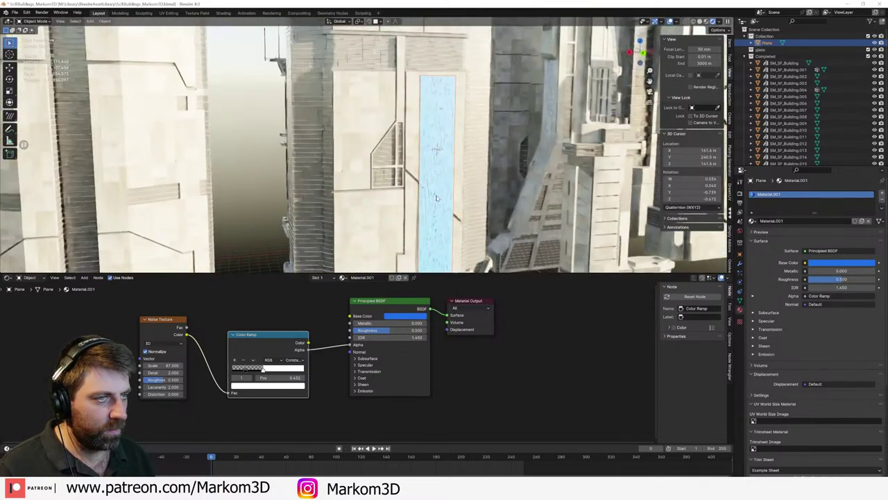
key("Tab")
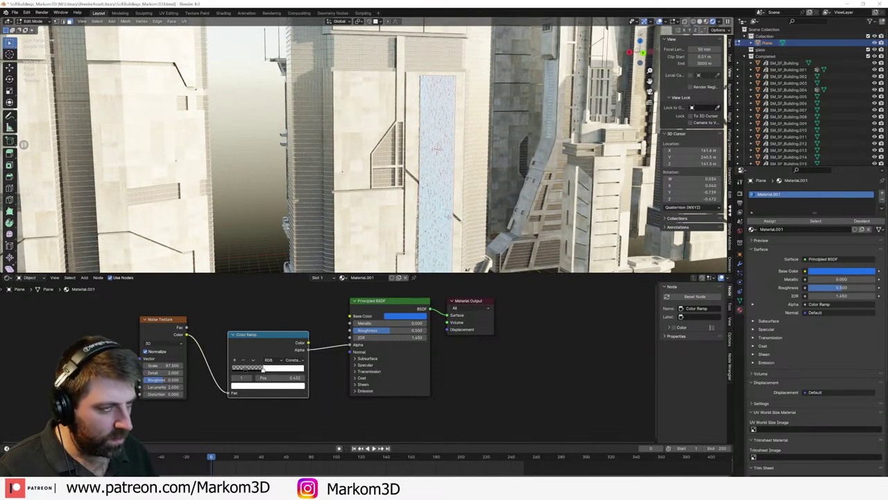
scroll(436, 147, "up", 6)
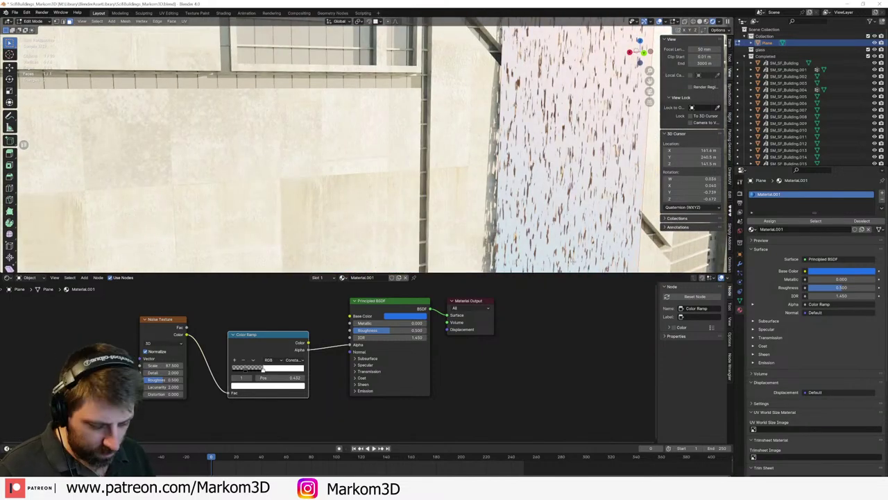
key("g")
key("y")
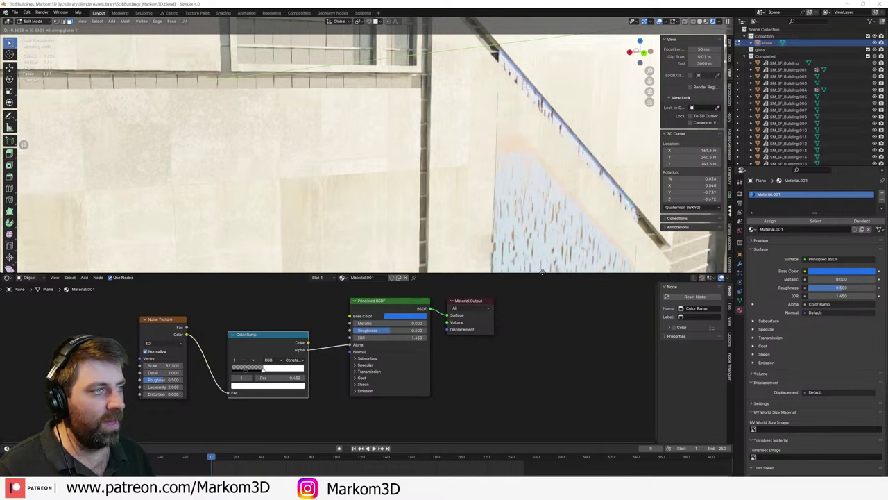
left_click(555, 19)
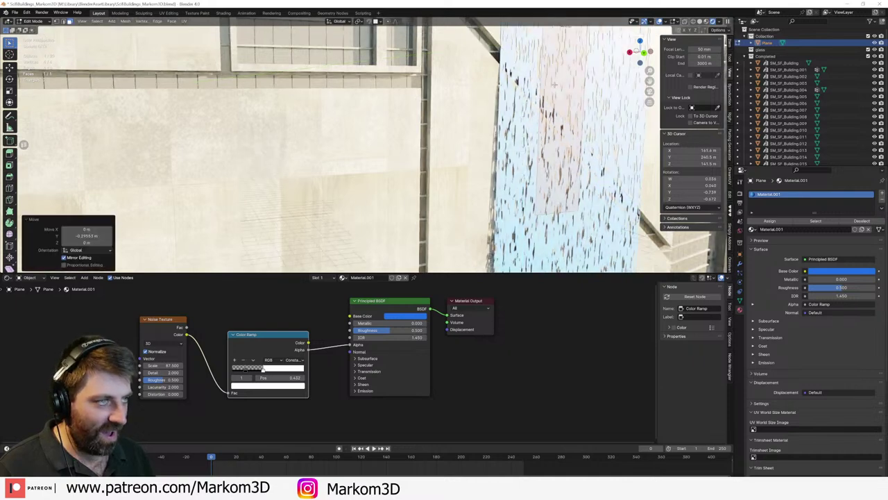
- Flatten the plane's face by scaling it to 0 along the Y axis
scroll(557, 68, "down", 5)
key("s")
key("x")
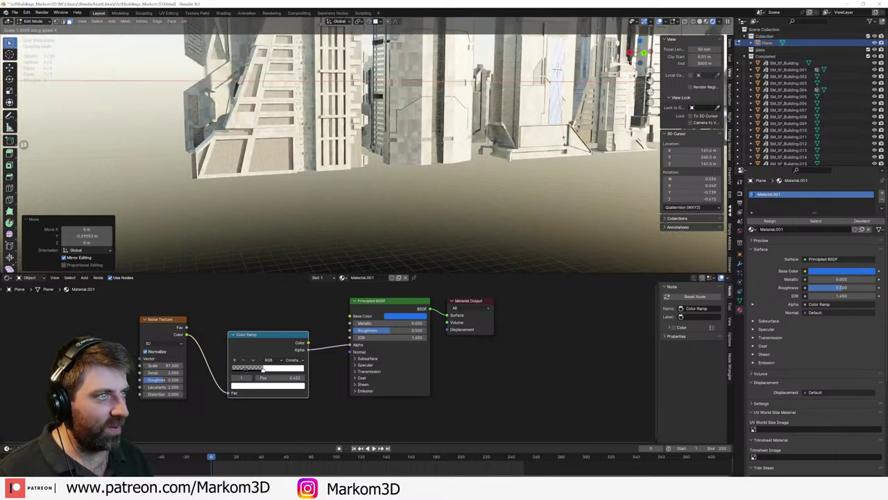
key("y")
key("0")
key("Return")
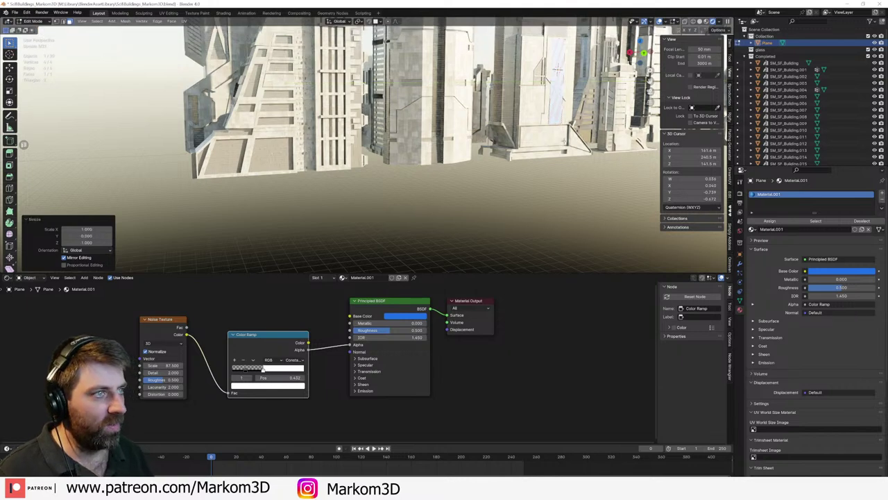
scroll(555, 130, "up", 4)
middle_click_drag(551, 130, 540, 175, "shift")
scroll(535, 133, "up", 6)
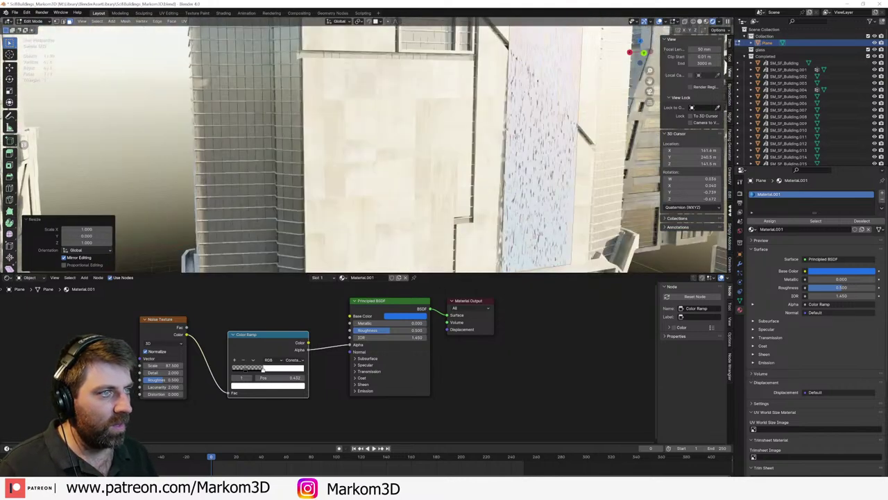
- Show the scene in right orthographic view with wireframe shading, framing the plane's edge beside the tower
scroll(530, 135, "down", 8)
middle_click_drag(479, 134, 517, 135)
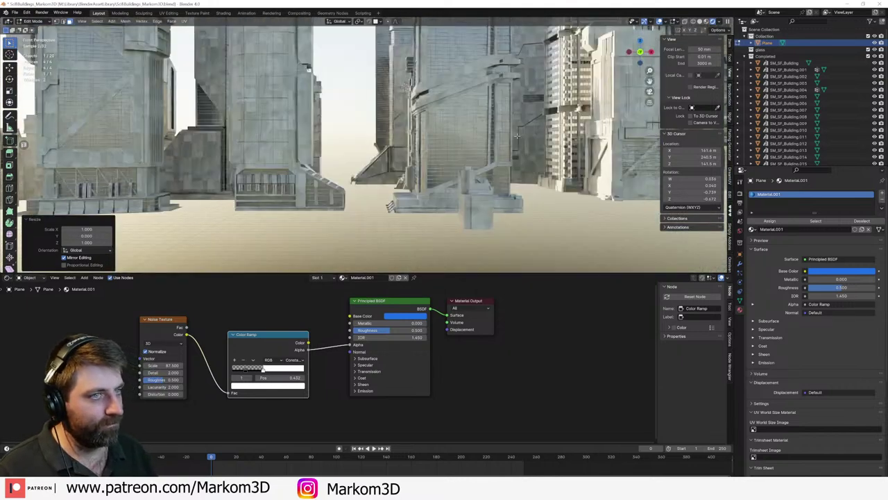
key("KP_1")
key("KP_3")
key("z")
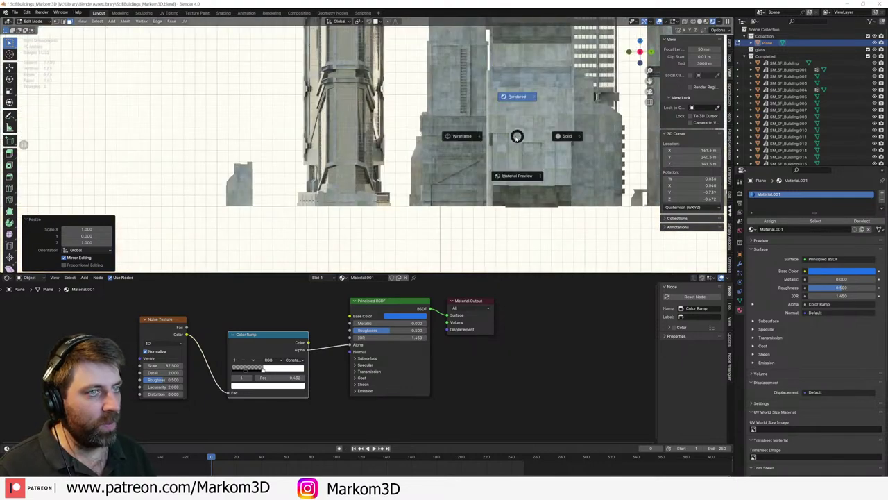
left_click(484, 137)
scroll(503, 134, "down", 4)
middle_click_drag(516, 129, 480, 155, "shift")
scroll(480, 155, "up", 8)
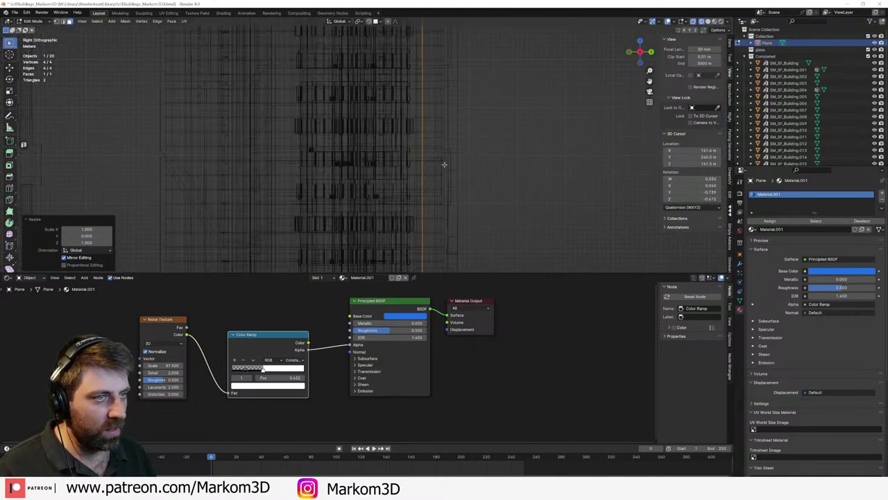
- Rotate the plane's face slightly in the side view and shift it a little in the negative Y direction
middle_click_drag(401, 79, 398, 192, "shift")
right_click(384, 71)
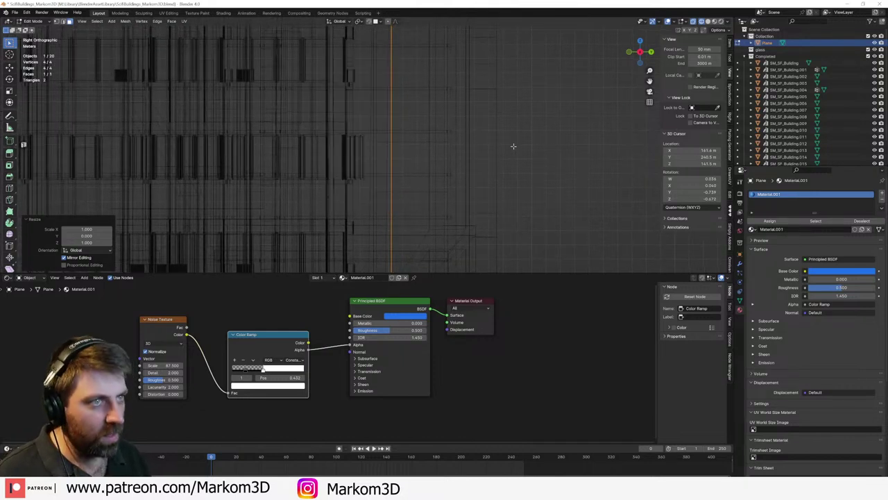
key("r")
left_click(512, 177)
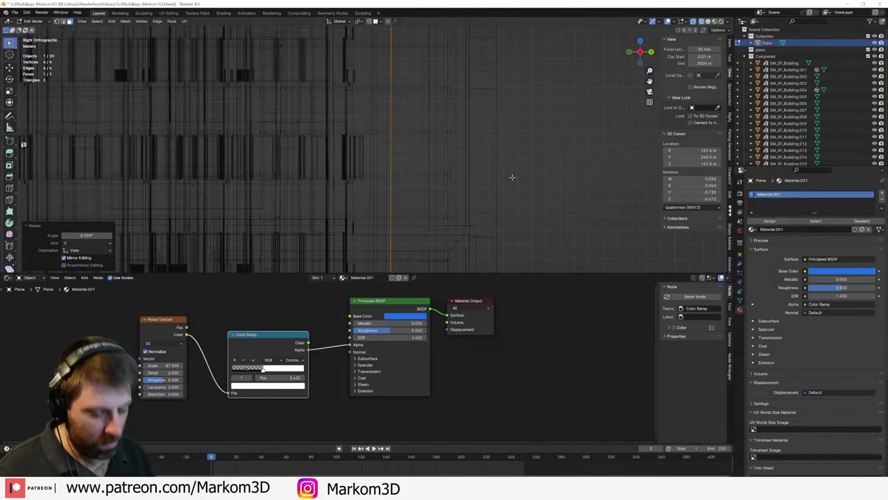
key("g")
key("y")
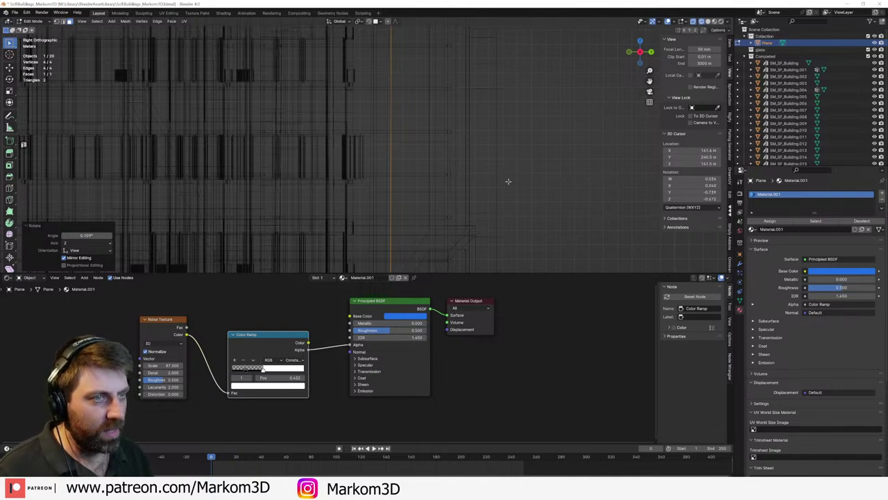
left_click(516, 181)
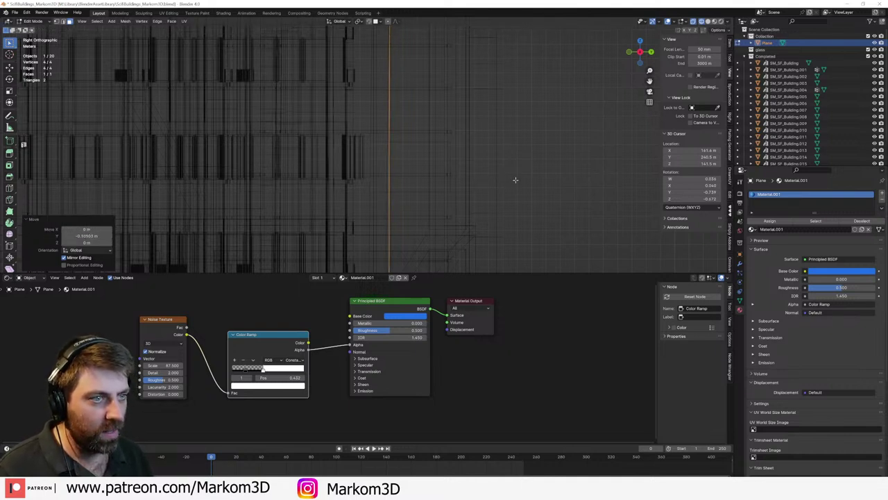
key("e")
right_click(564, 168)
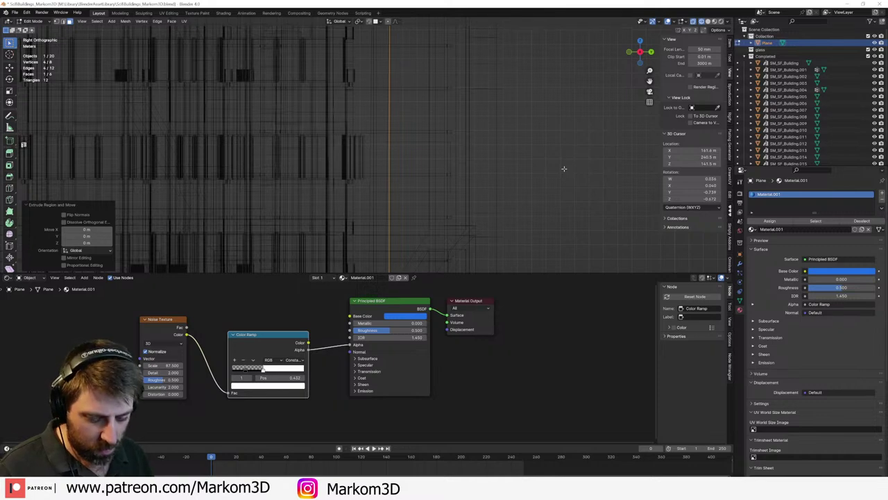
key("ctrl+z")
- Rotate the plane's face about 0.27° in the side view, adjust its Y position against the facade, and return to Object Mode
key("r")
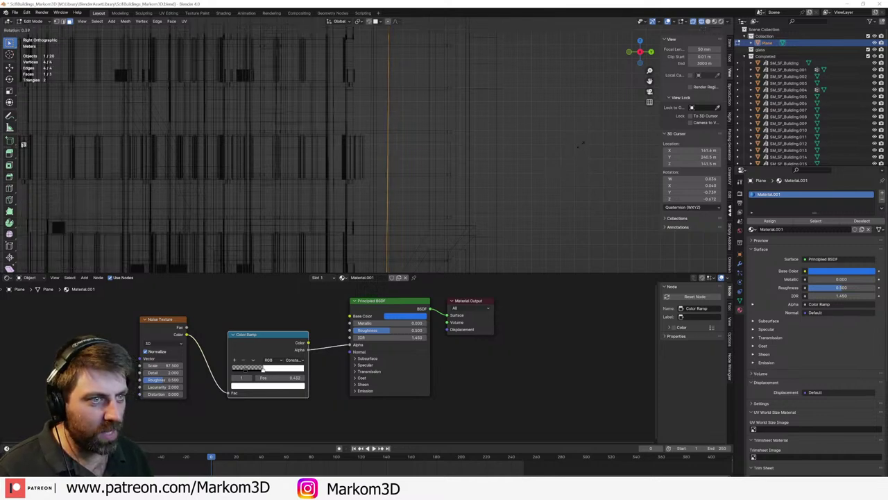
left_click(579, 127)
scroll(578, 127, "down", 5)
middle_click_drag(579, 127, 473, 167)
key("g")
key("y")
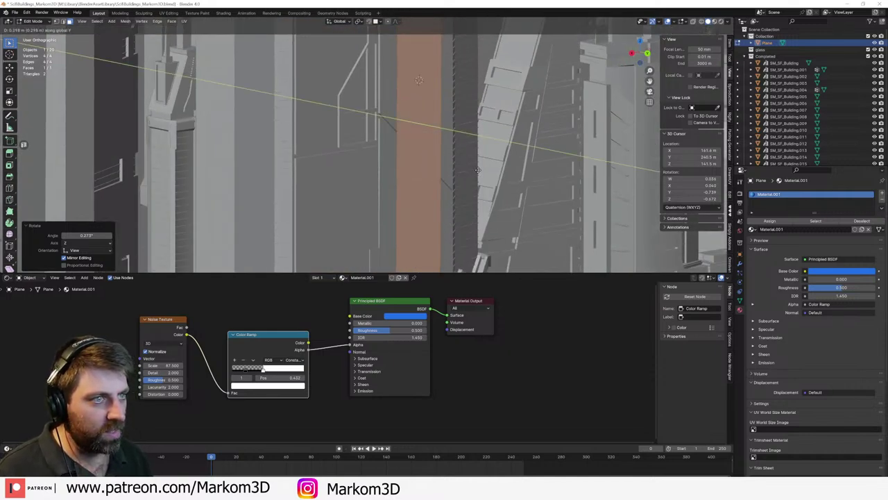
left_click(609, 62)
key("Tab")
- Switch back to rendered shading and set the Noise Texture scale of the plane's material to 20
scroll(609, 63, "down", 3)
mouse_move(609, 62)
middle_mouse_down()
mouse_move(594, 78)
mouse_move(625, 75)
middle_mouse_up()
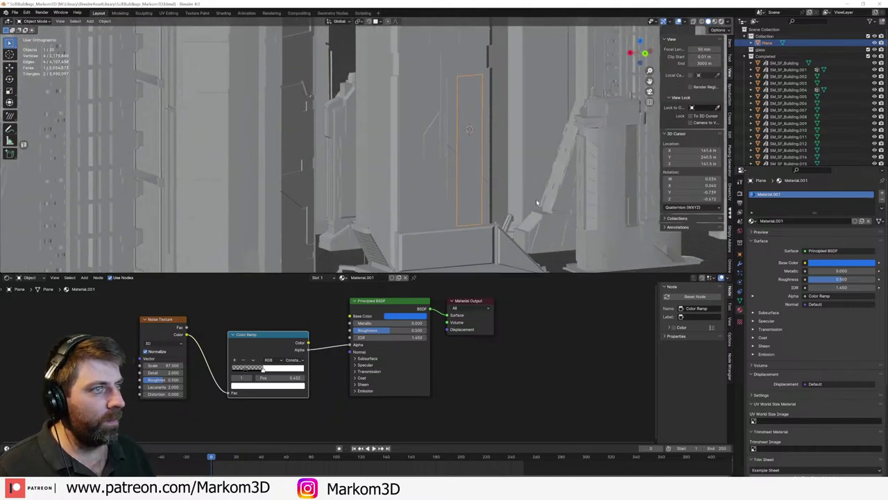
key("z")
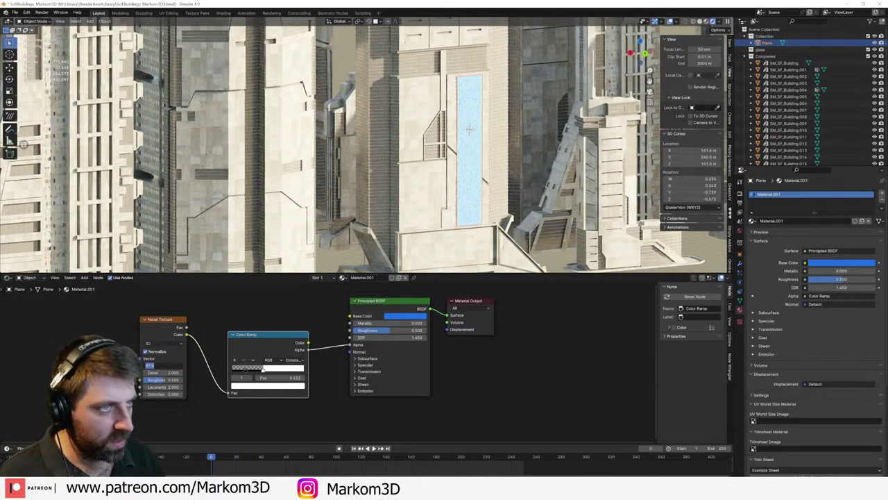
key("Return")
scroll(493, 182, "up", 5)
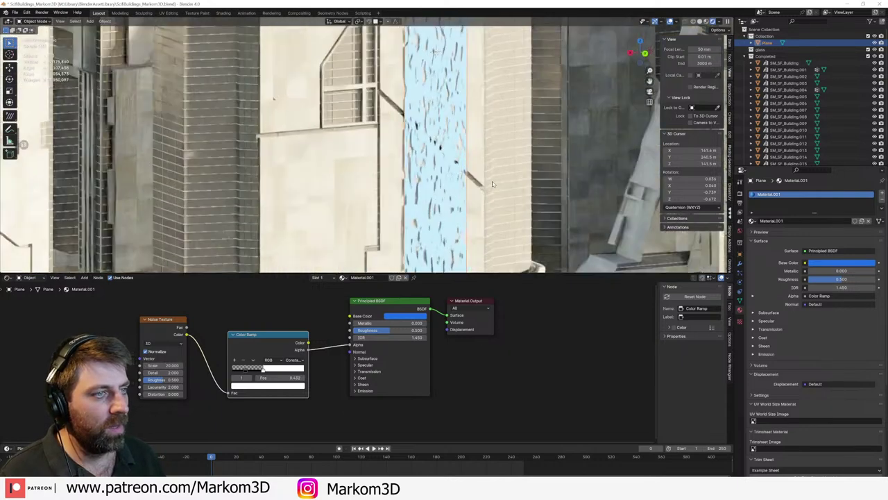
scroll(456, 166, "down", 1)
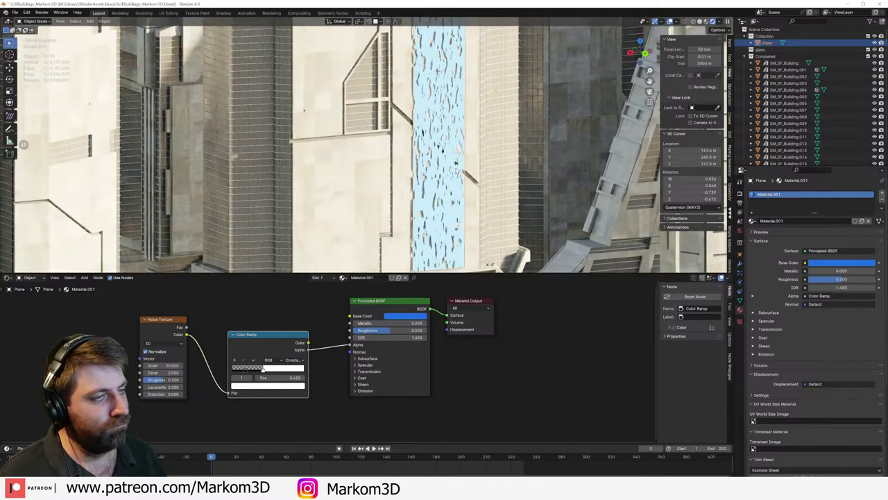
scroll(451, 163, "down", 3)
middle_click_drag(432, 153, 431, 163, "shift")
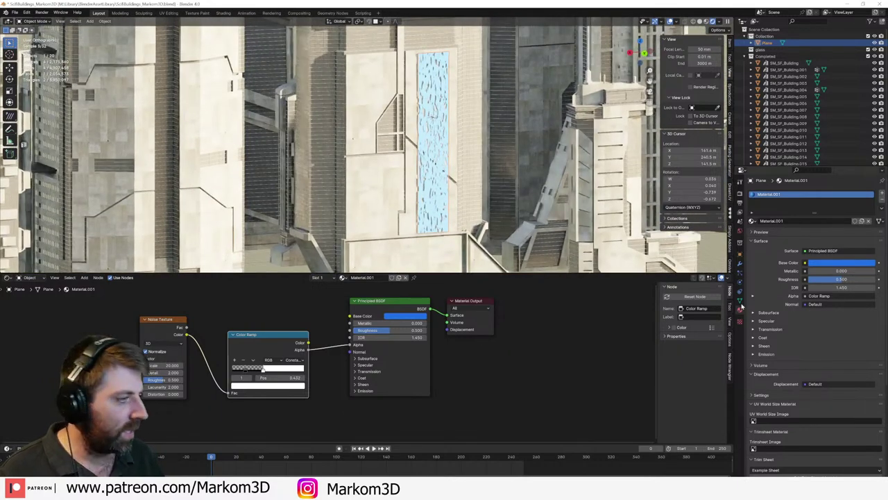
- Add a Shrinkwrap modifier to the plane with the tower SM_SF_Building.009 as its target
left_click(740, 264)
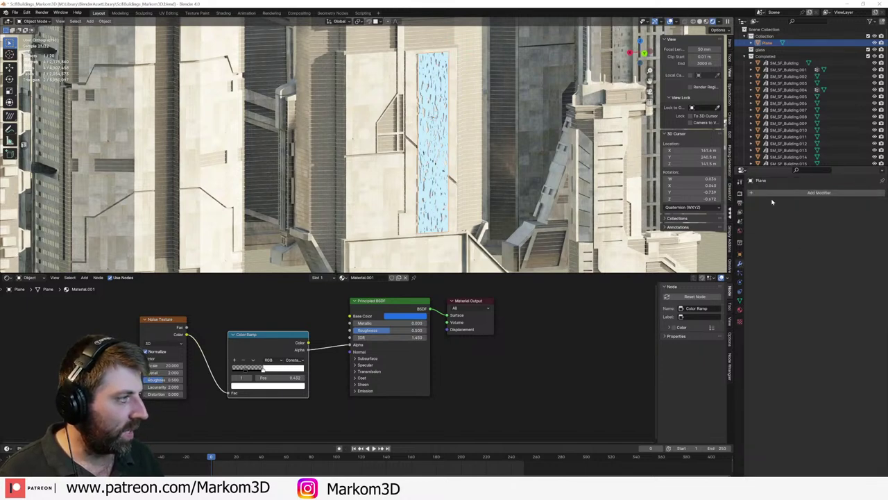
left_click(776, 193)
mouse_move(763, 217)
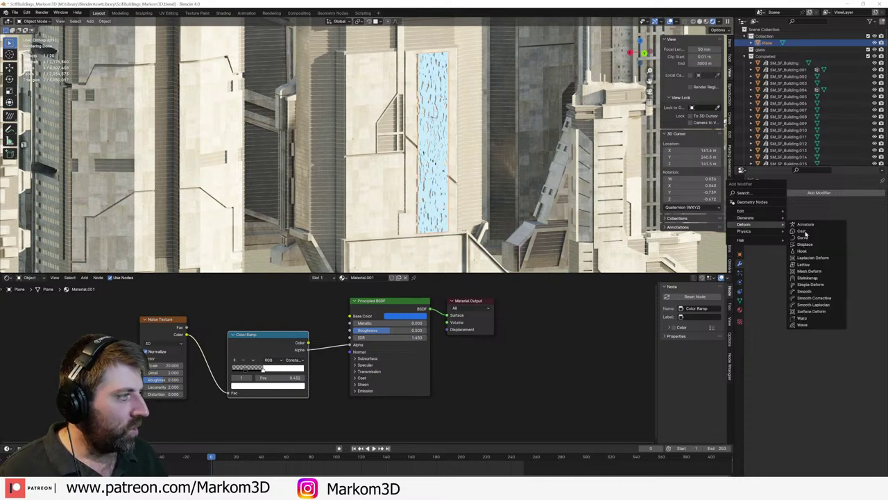
left_click(805, 277)
left_click(872, 230)
left_click(414, 200)
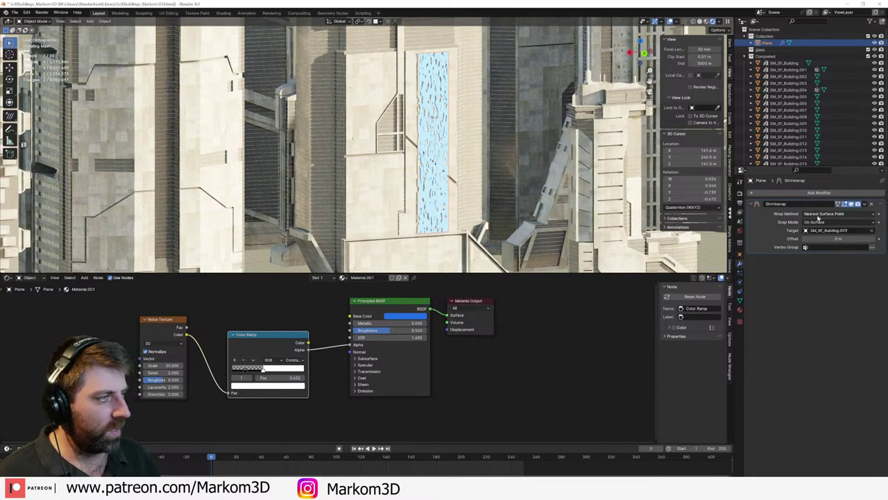
- Set the Shrinkwrap's wrap method to Project and enable the Negative direction
left_click(821, 215)
left_click(822, 228)
left_click(805, 254)
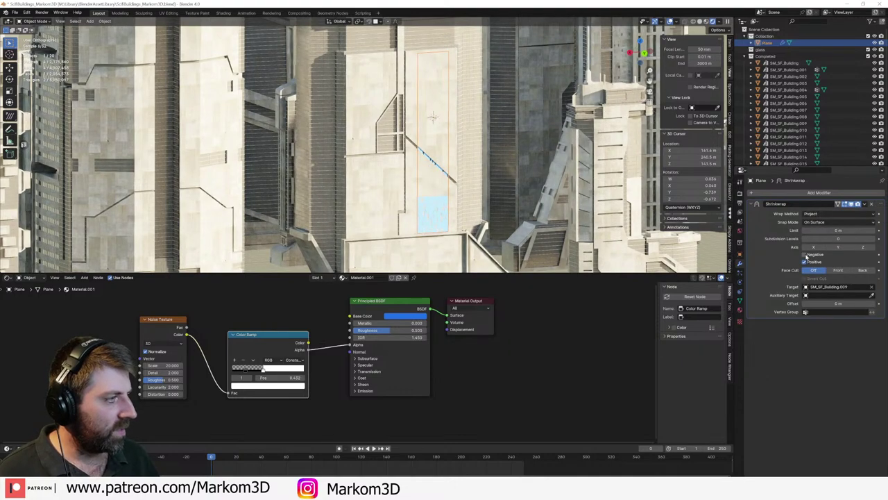
- Move the plane about 30.8 m along the Y axis
middle_click_drag(663, 269, 524, 206)
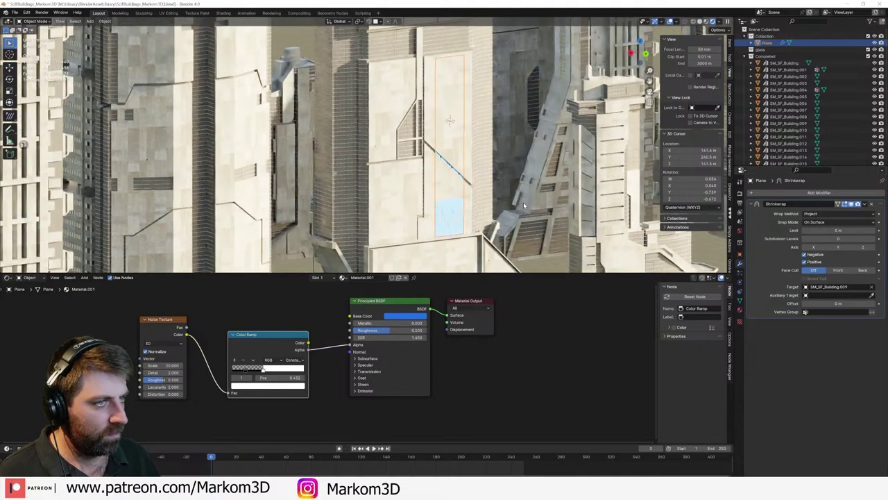
key("g")
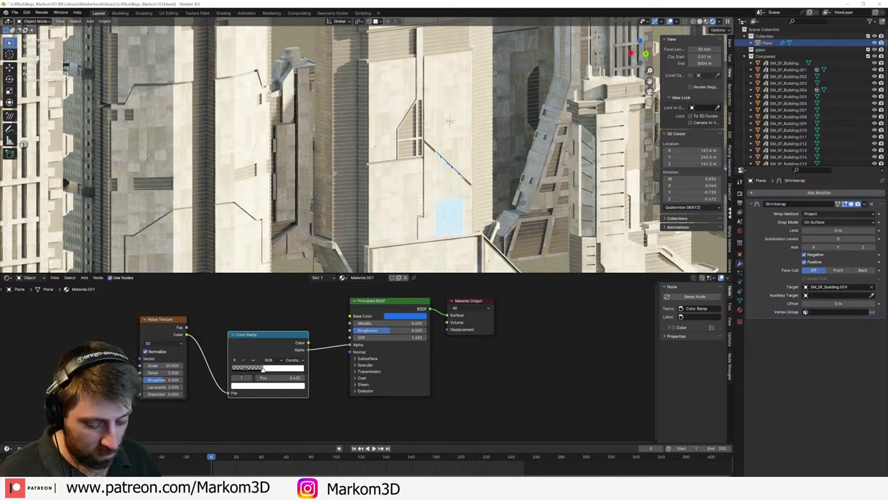
key("y")
left_click(542, 221)
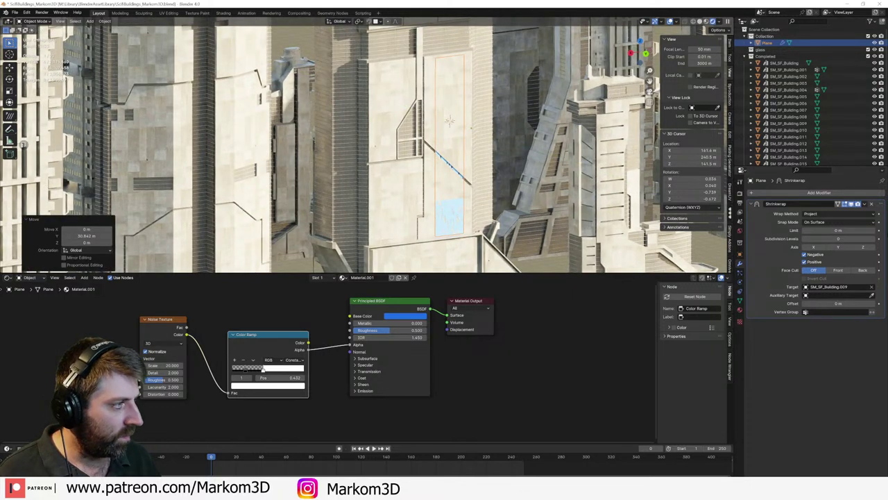
- Set the Shrinkwrap modifier's Limit to 0.01 m
left_click(874, 231)
left_click(874, 231)
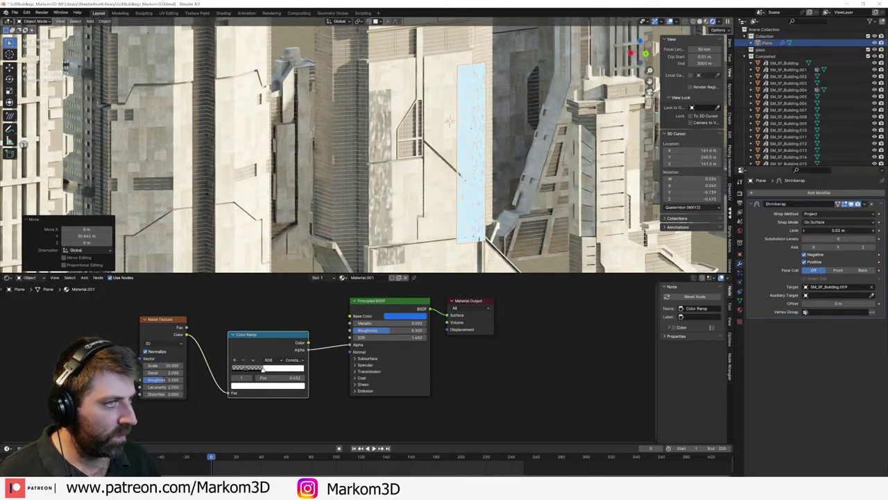
left_click(874, 231)
left_click(876, 231)
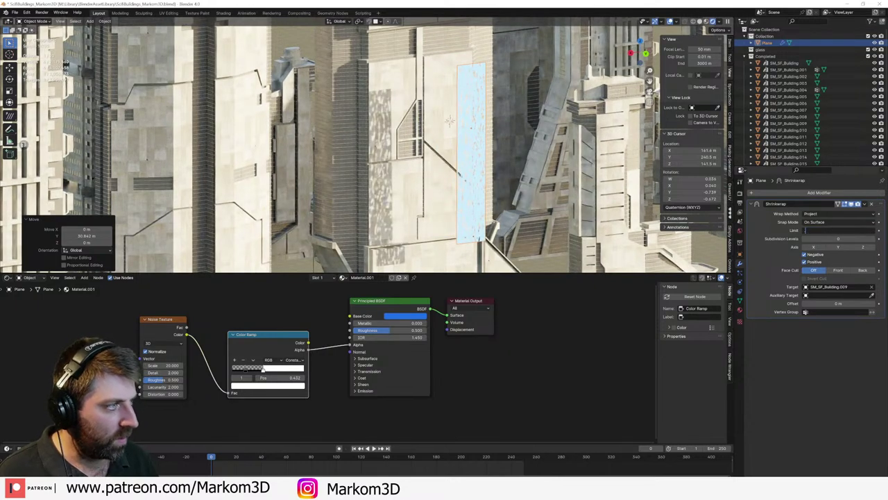
type("0.01")
key("Return")
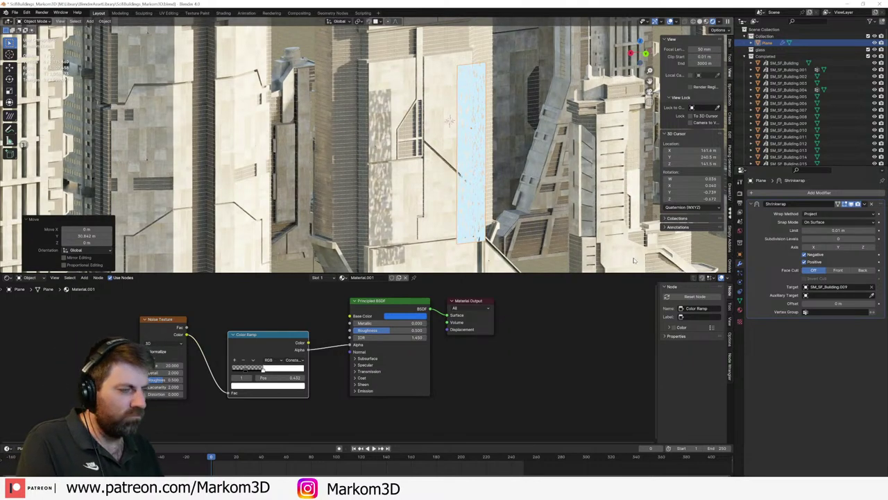
- In Edit Mode, rotate the plane's face 180° about the Z axis
key("Tab")
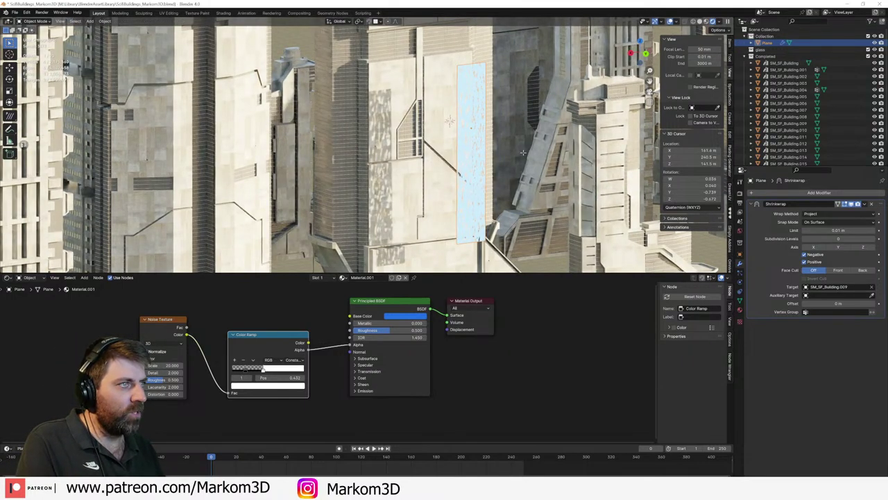
key("Tab")
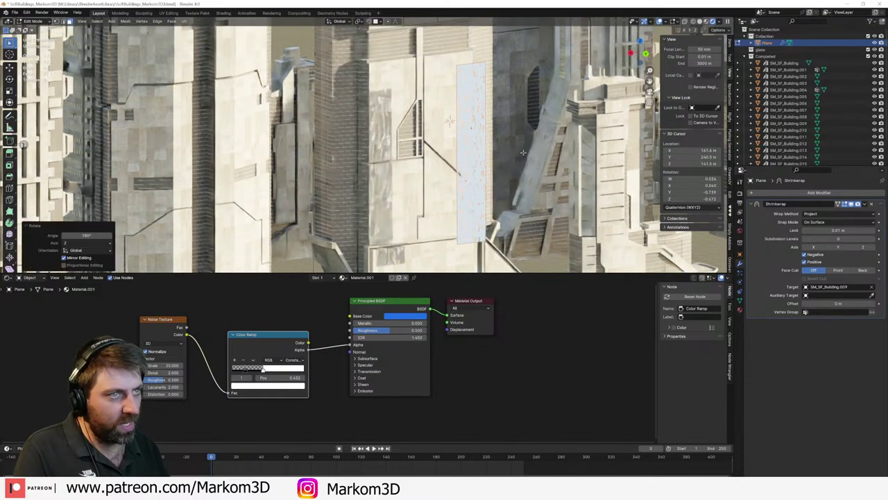
- Enable the Face Orientation overlay and examine the direction of the plane's normals in Solid shading
left_click(677, 22)
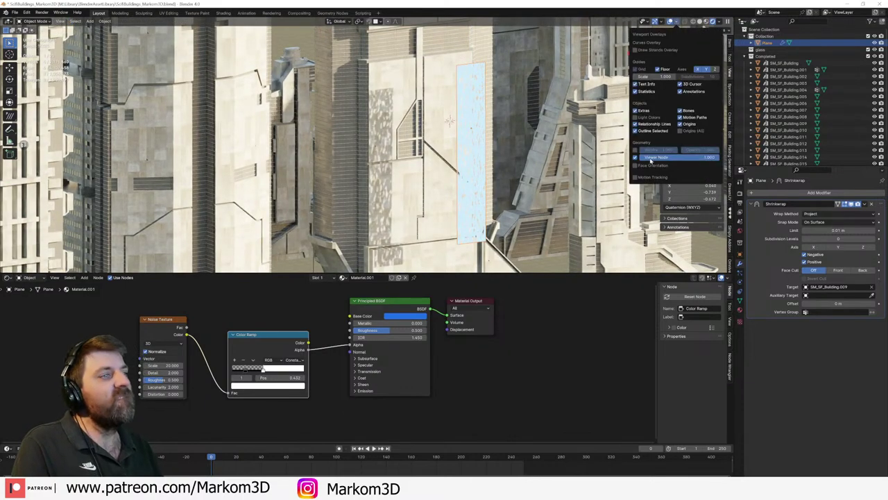
left_click(636, 166)
mouse_move(482, 198)
middle_mouse_down()
mouse_move(534, 193)
mouse_move(503, 191)
middle_mouse_up()
scroll(579, 191, "up", 2)
key("Tab")
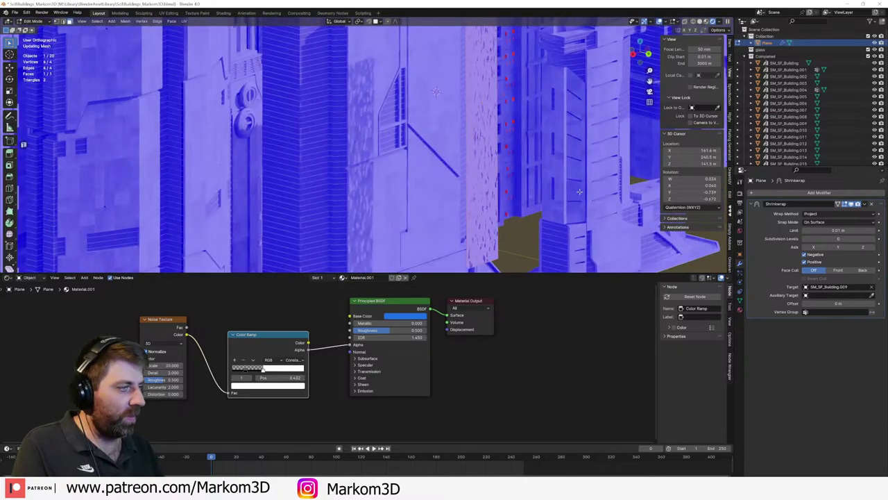
key("z")
left_click(646, 202)
scroll(624, 189, "down", 2)
key("Tab")
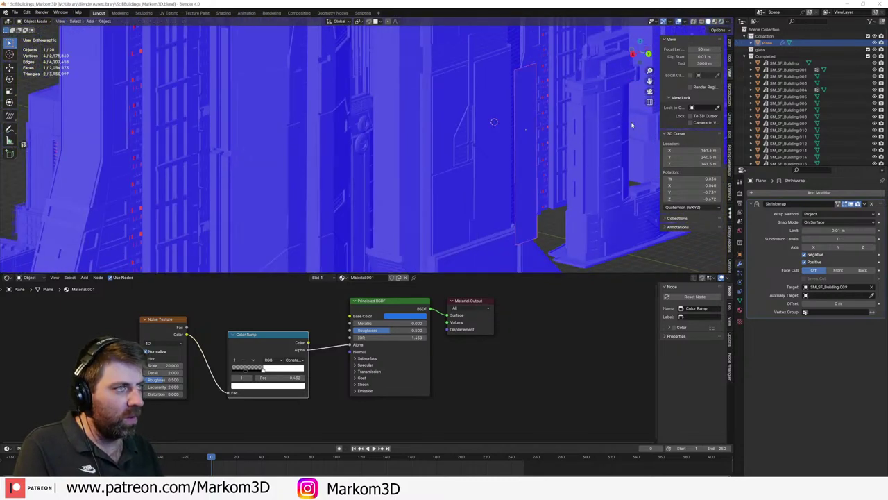
- Return the viewport to rendered shading with the Face Orientation overlay turned off
left_click(682, 22)
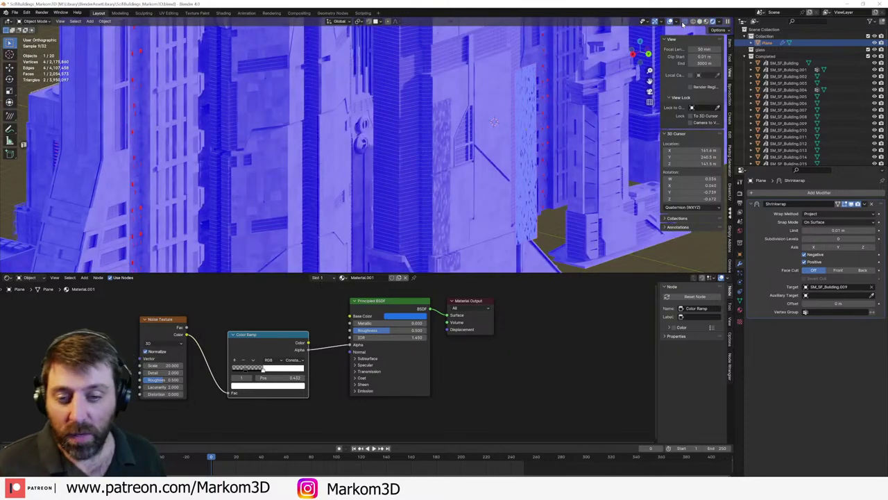
left_click(669, 22)
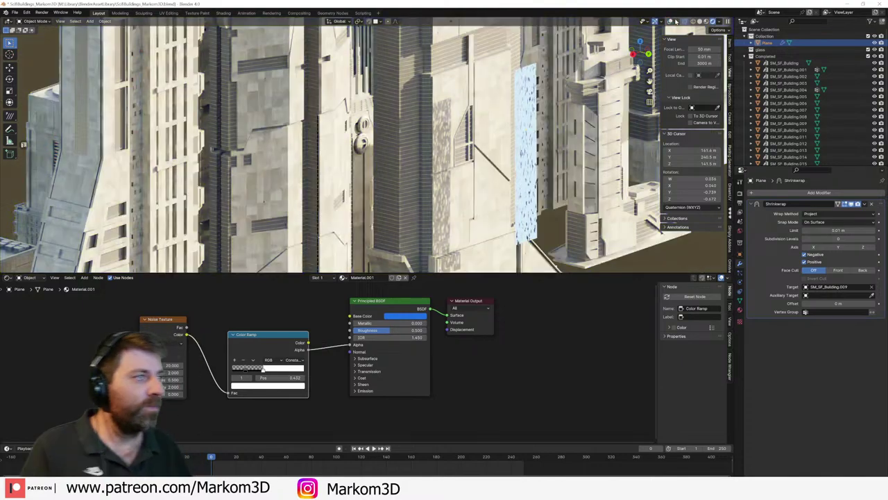
left_click(677, 21)
left_click(670, 22)
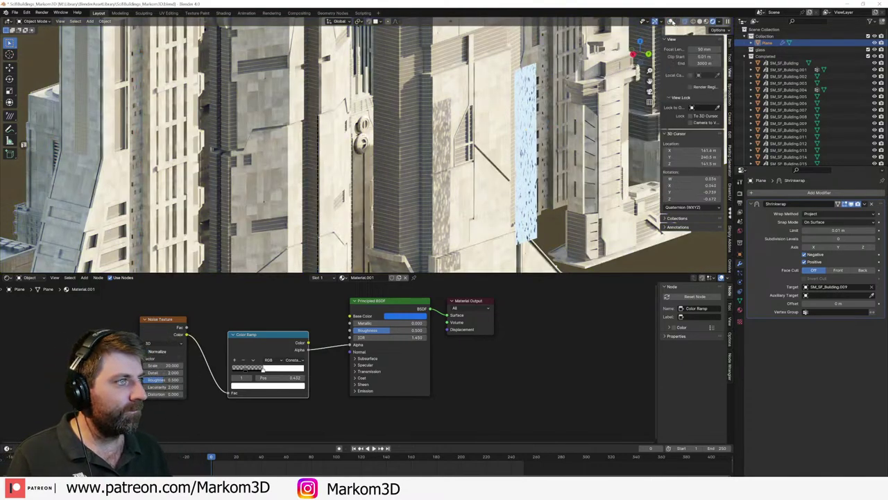
left_click(636, 176)
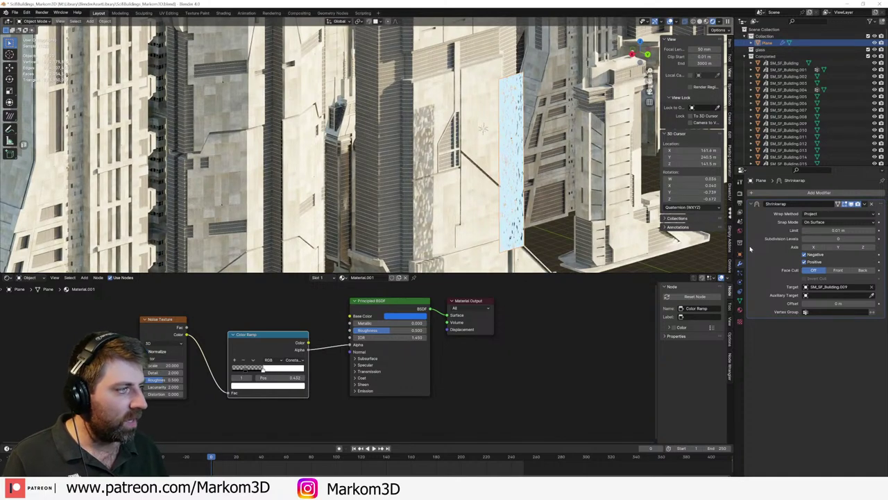
- Clear the Shrinkwrap target, pick SM_SF_Building.009 as the target again and toggle the Positive direction
left_click(871, 286)
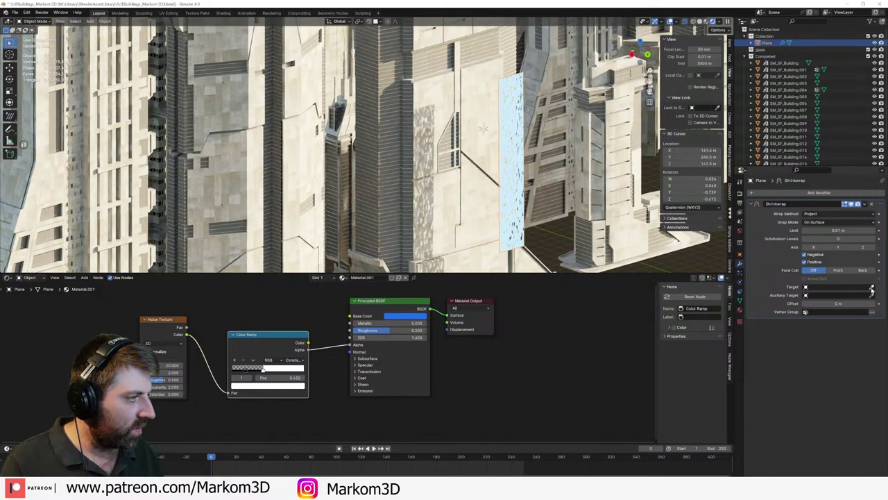
left_click(482, 129)
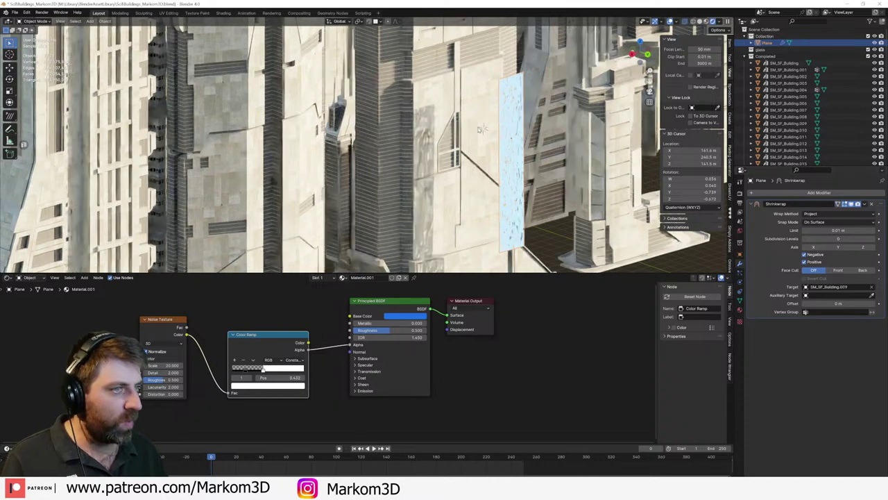
left_click(805, 261)
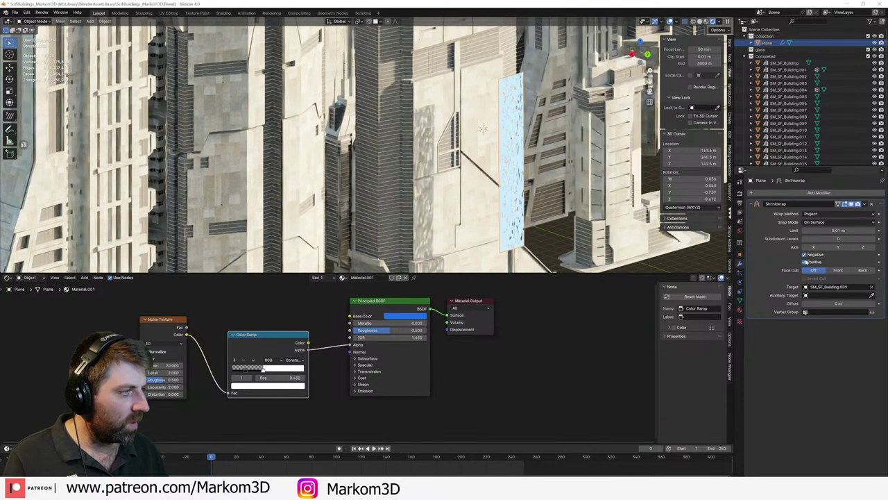
- Set the Shrinkwrap modifier's Limit to 0 m and compare the projected plane in Edit Mode and Object Mode
left_click(817, 230)
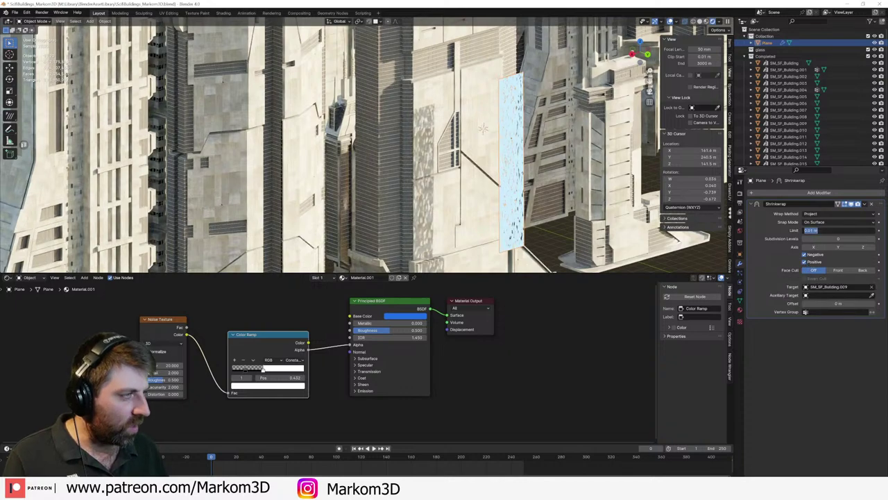
key("Return")
key("Tab")
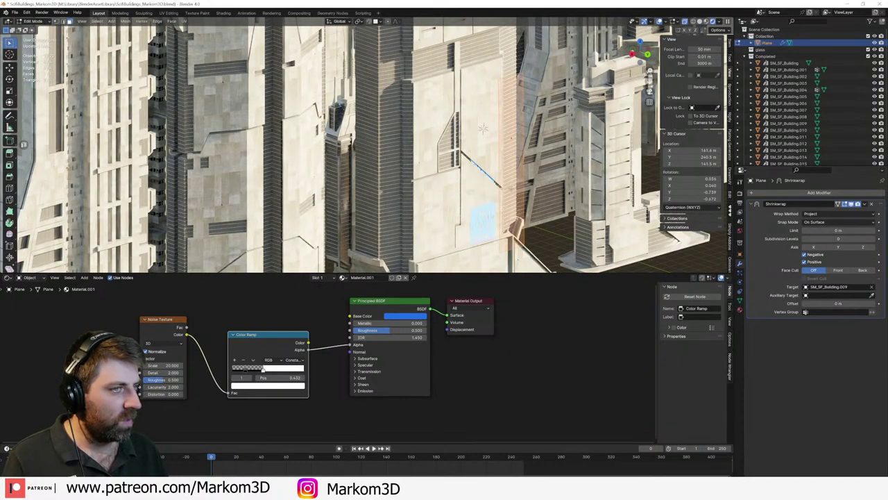
middle_click_drag(508, 192, 534, 192)
scroll(534, 191, "down", 2)
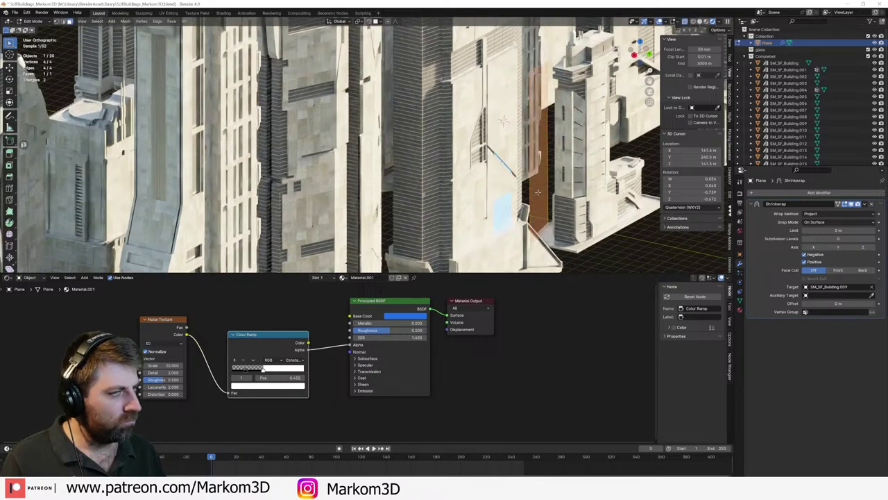
key("Tab")
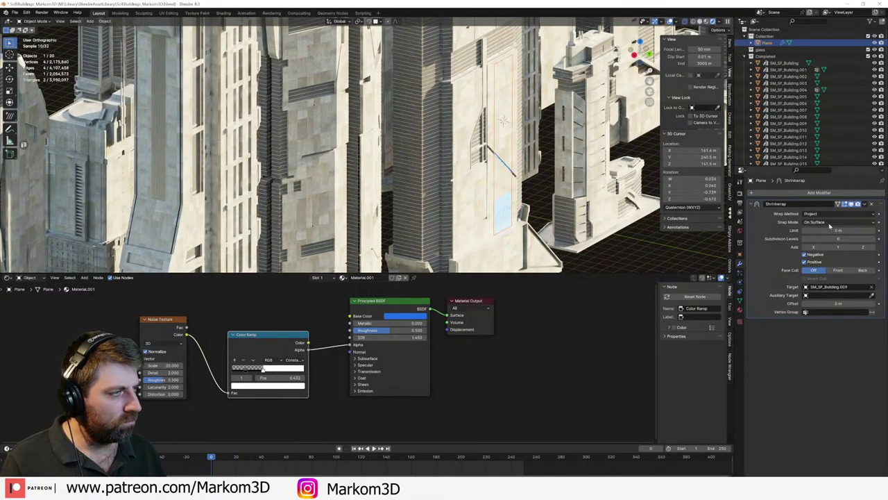
left_click(868, 231)
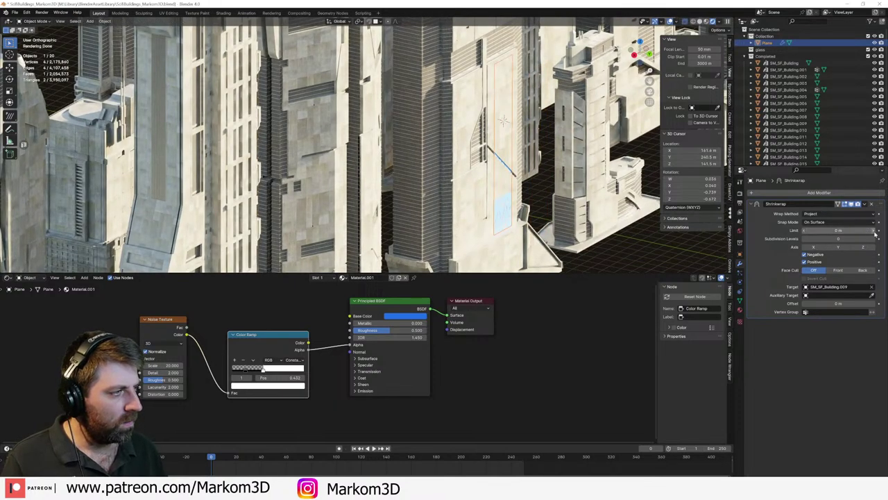
left_click_drag(839, 233, 829, 232)
key("Tab")
- Close the SciFiBuildings file without saving the changes
left_click(880, 4)
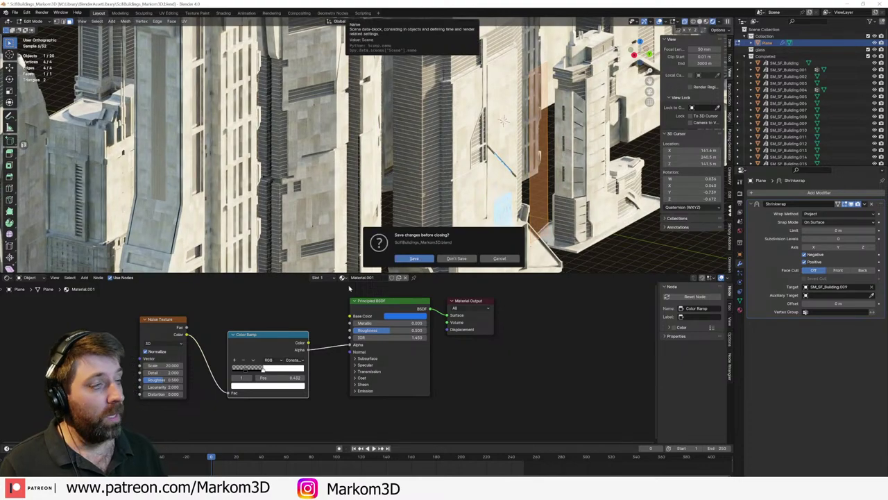
left_click(457, 260)
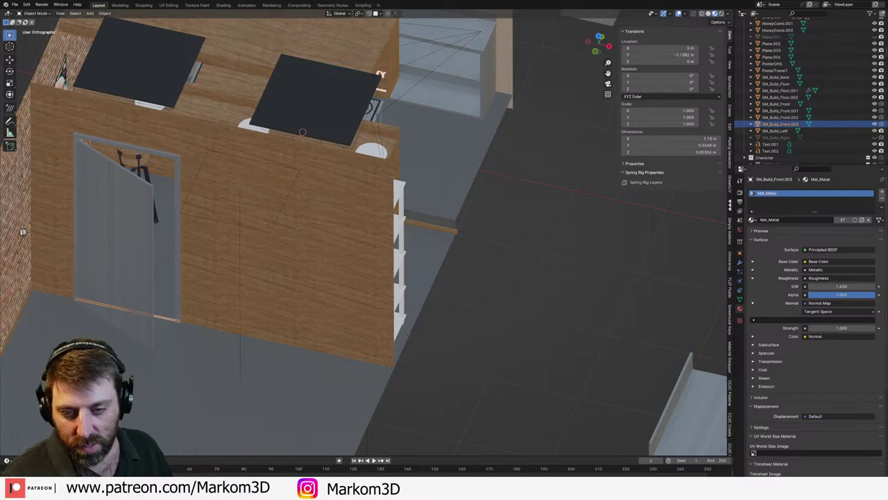
- Assign the existing Mat_Metal material to the white five-tier shelf in the restaurant scene
scroll(270, 182, "down", 4)
middle_click_drag(327, 201, 211, 170)
scroll(278, 278, "up", 5)
middle_click_drag(312, 257, 279, 257)
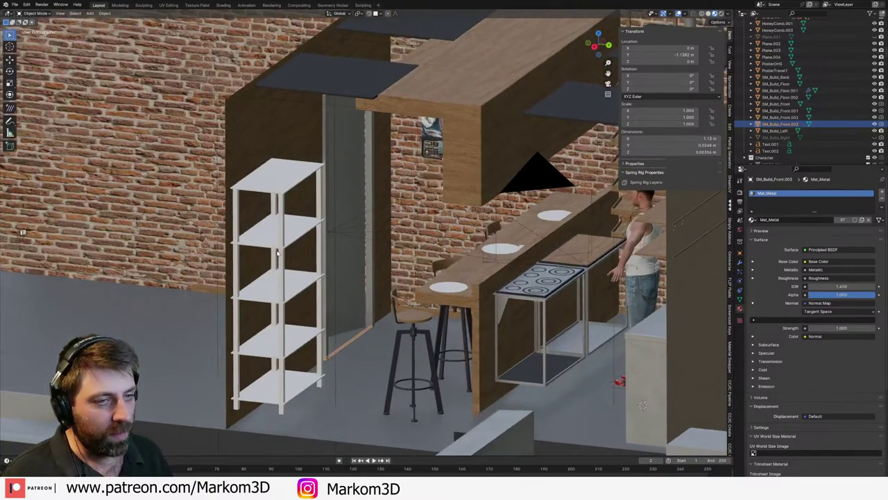
left_click(281, 186)
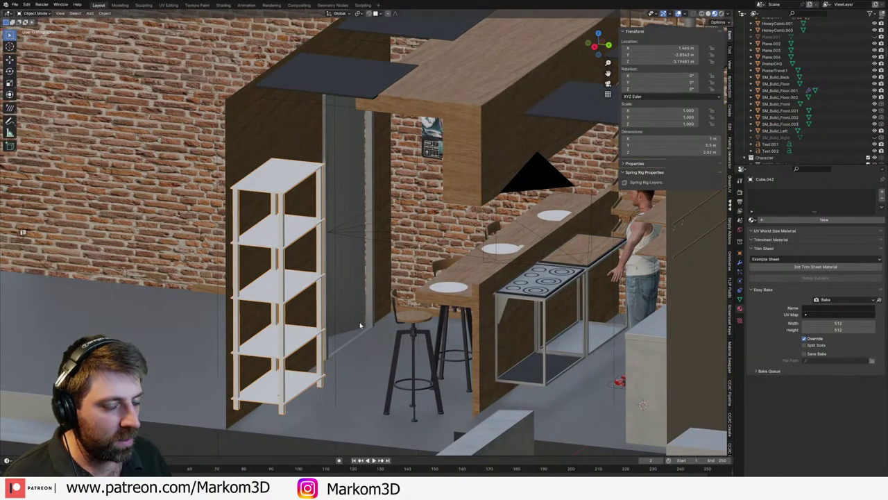
left_click(752, 220)
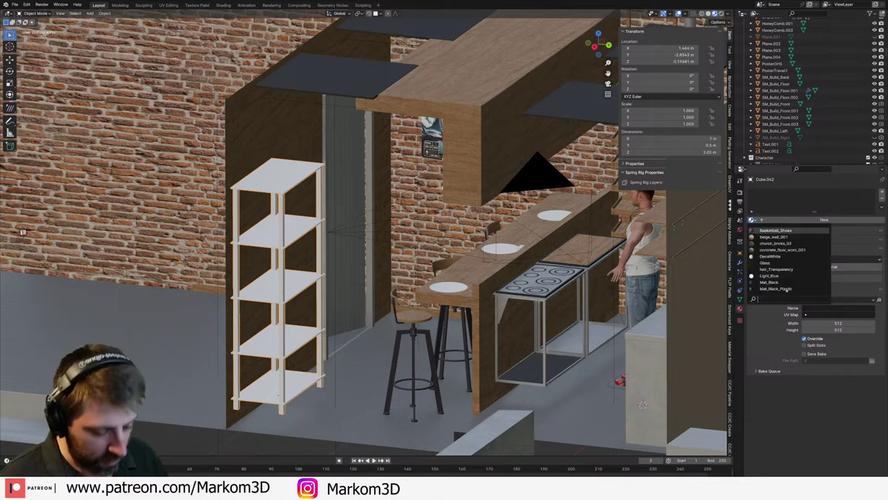
type("ma")
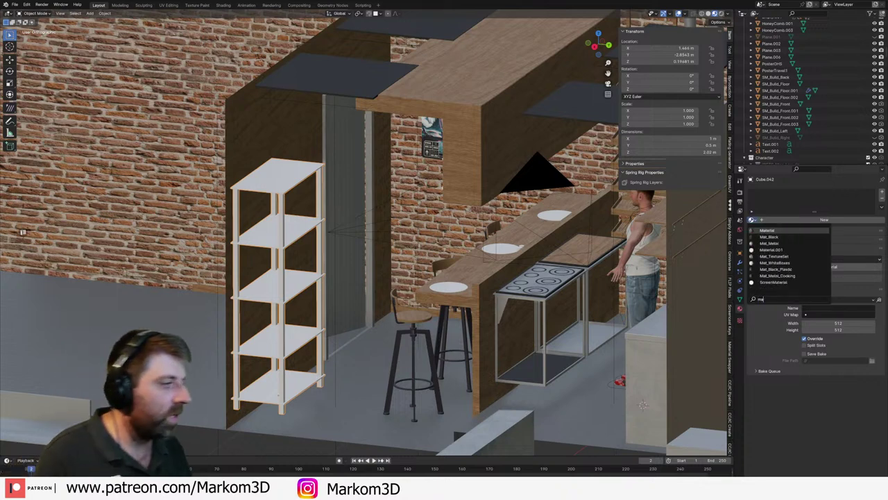
left_click(769, 243)
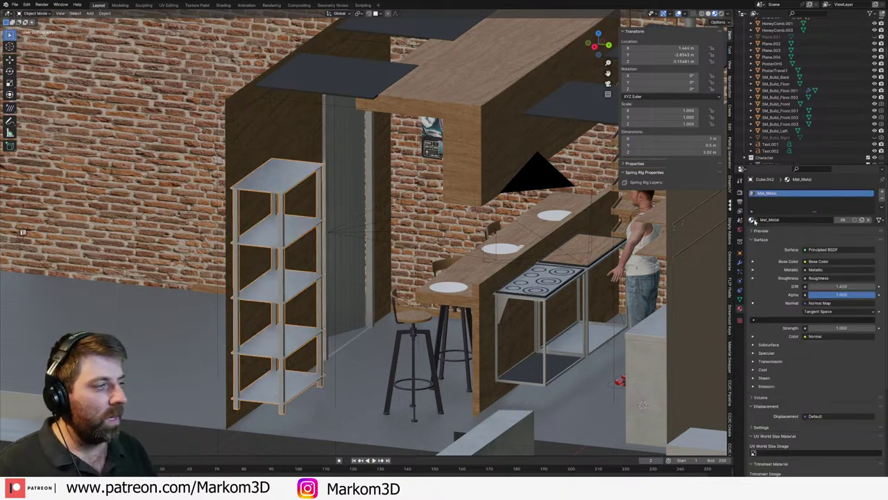
- Unwrap the whole shelf mesh with Smart UV Project at its default settings
key("Tab")
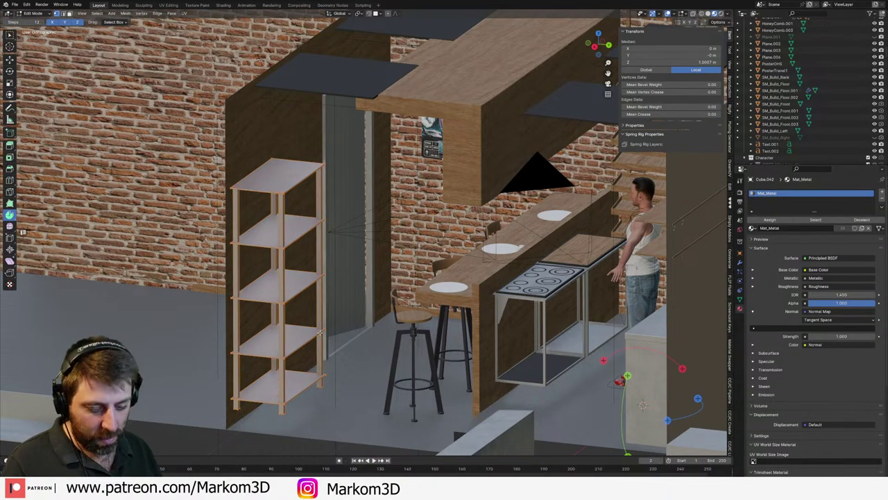
key("u")
left_click(305, 340)
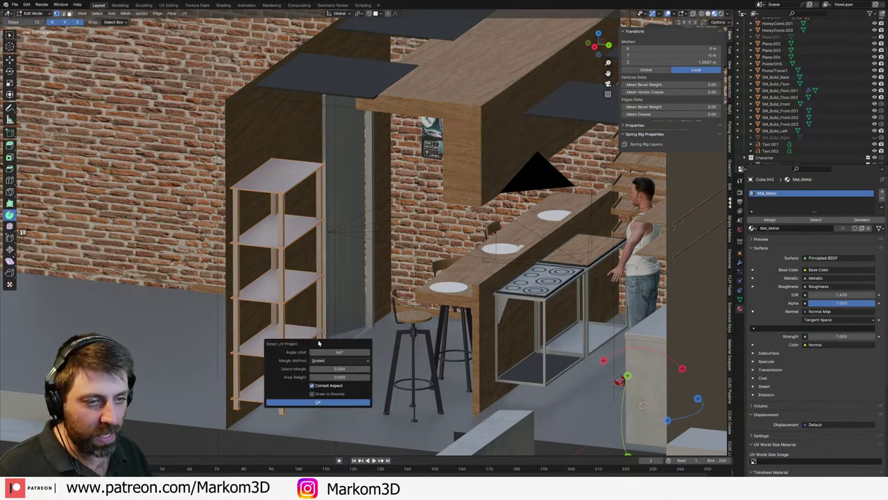
left_click(317, 403)
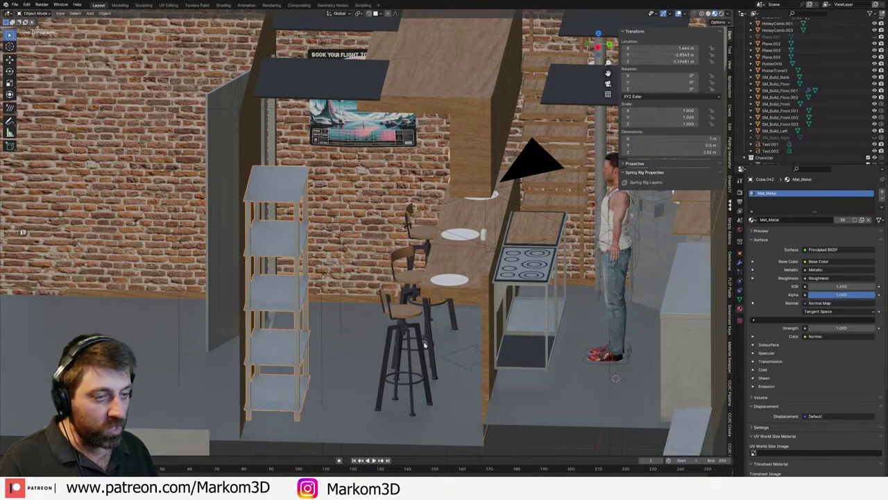
- Unhide the SM_Build_Right wall and select it
left_click(874, 137)
middle_click_drag(368, 246, 470, 289)
left_click(456, 212)
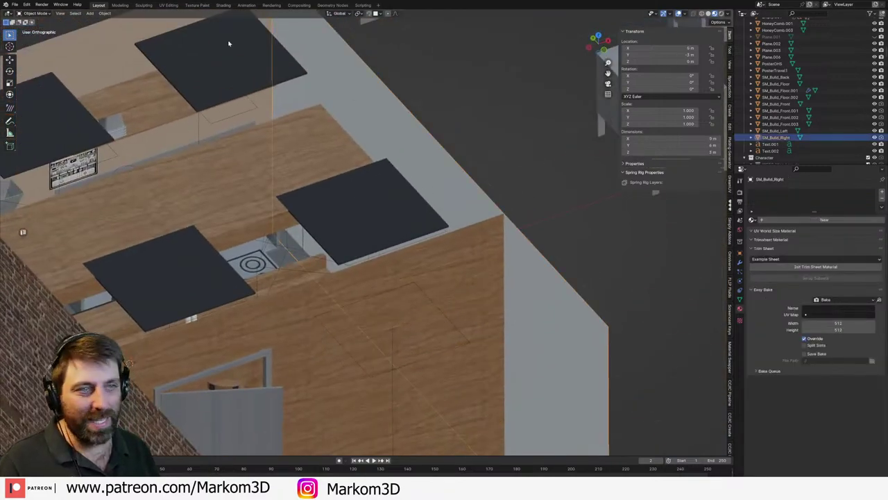
- Split the 3D viewport vertically and turn the new area into an Asset Browser
left_click_drag(4, 11, 258, 11)
left_click(13, 13)
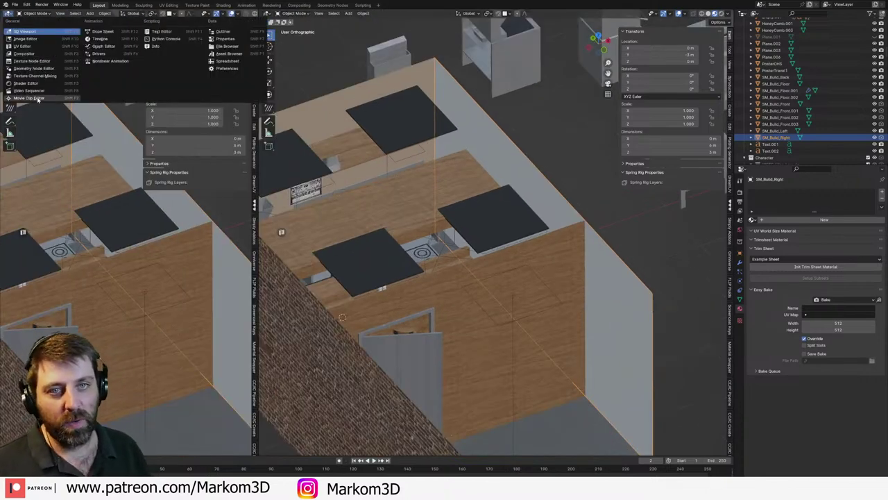
left_click(227, 53)
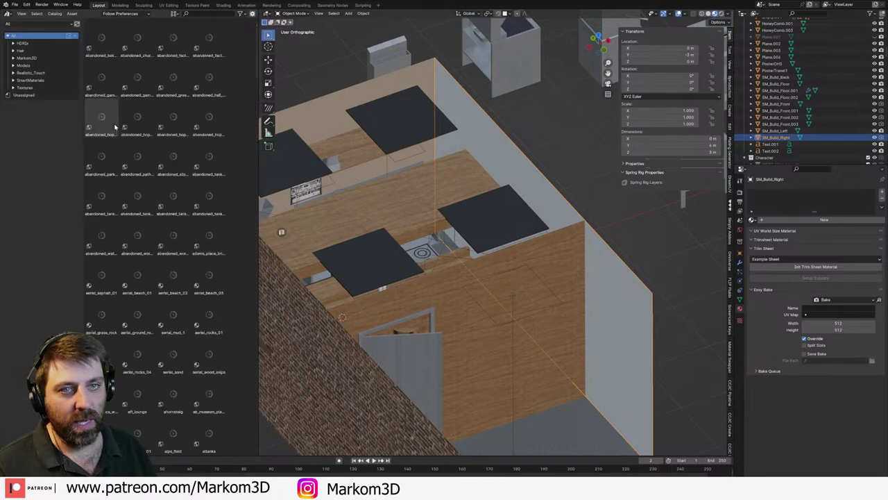
- Browse the Textures catalogs, including Metal, Roofing, Terrain and Snow, ending on Brick, for a wall material
left_click(14, 65)
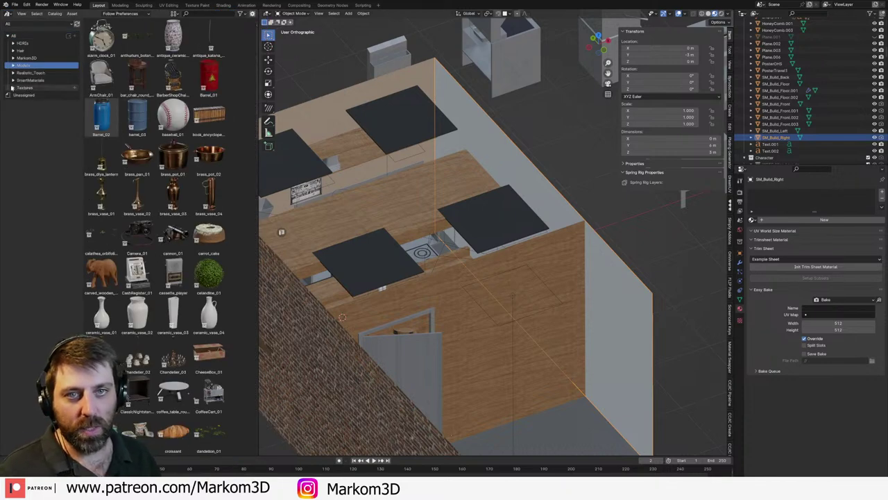
left_click(13, 87)
left_click(24, 110)
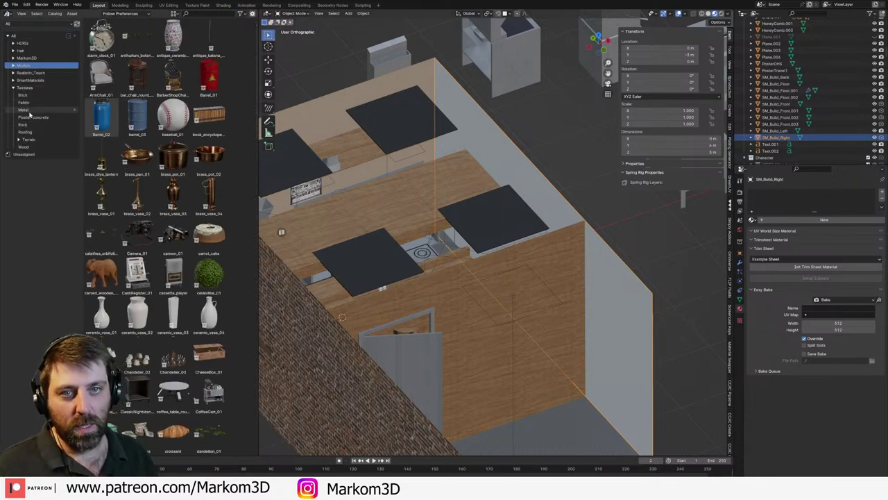
left_click(27, 102)
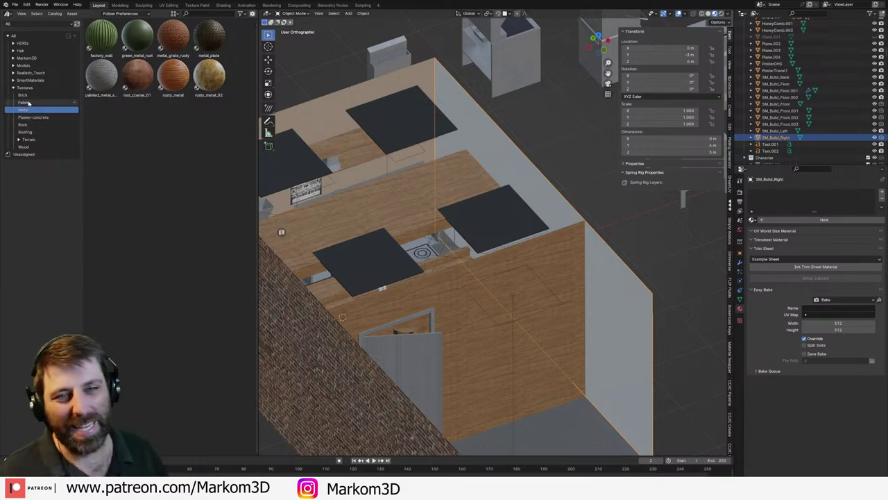
left_click(27, 125)
left_click(30, 132)
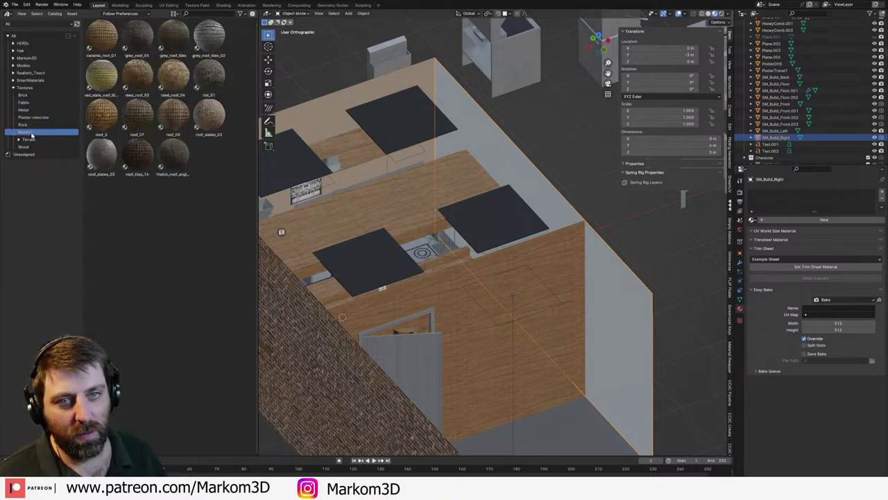
left_click(32, 125)
left_click(32, 132)
left_click(31, 141)
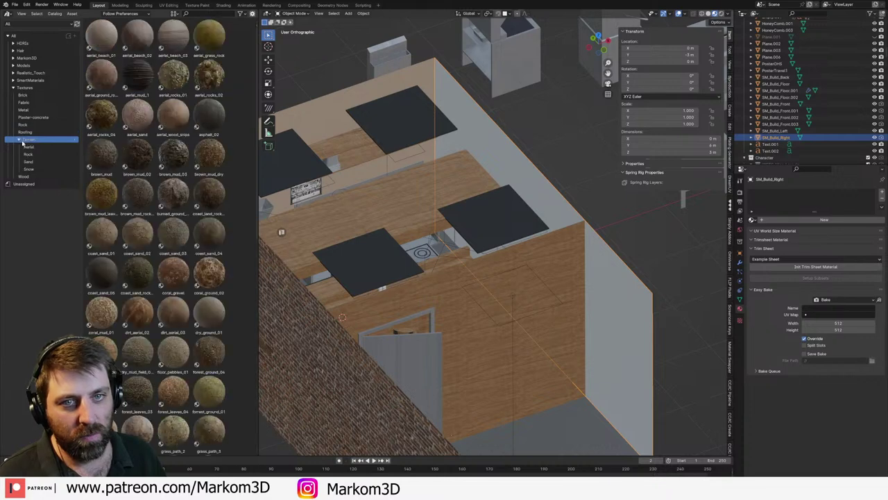
left_click(29, 176)
left_click(29, 168)
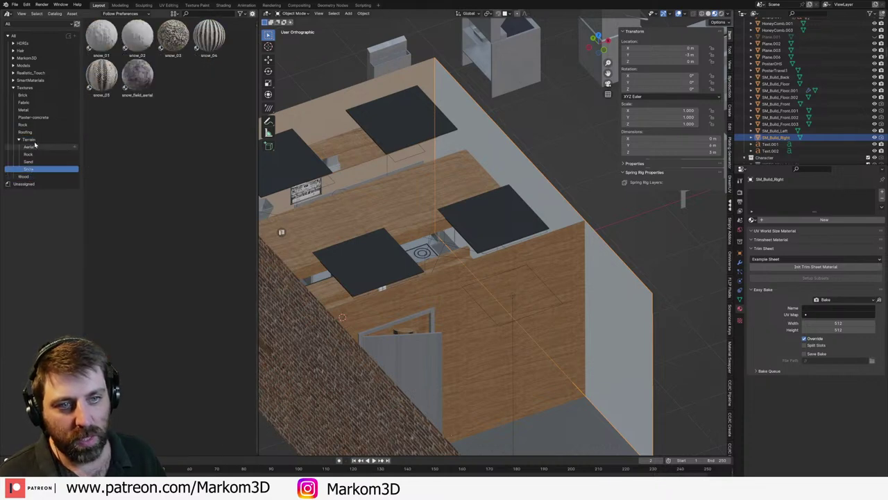
left_click(31, 110)
left_click(34, 102)
left_click(28, 94)
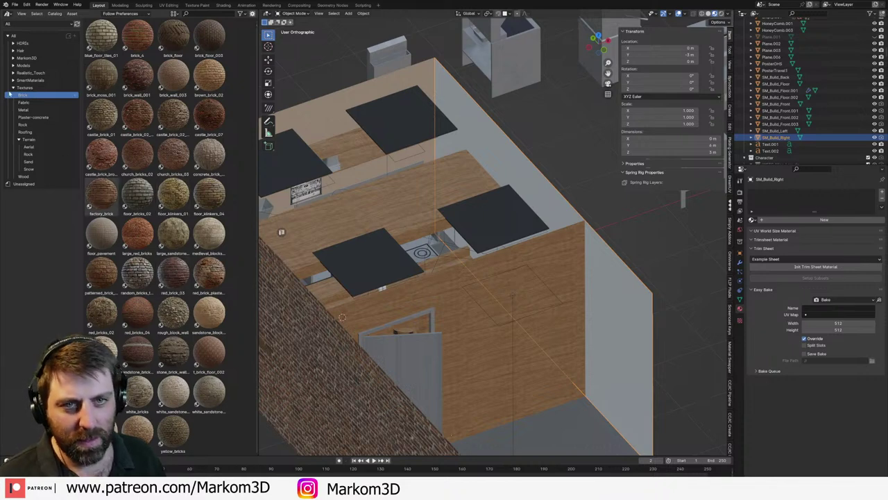
- Assign the concrete_wall_004 material from the Textures catalog to the SM_Build_Right wall
left_click(24, 88)
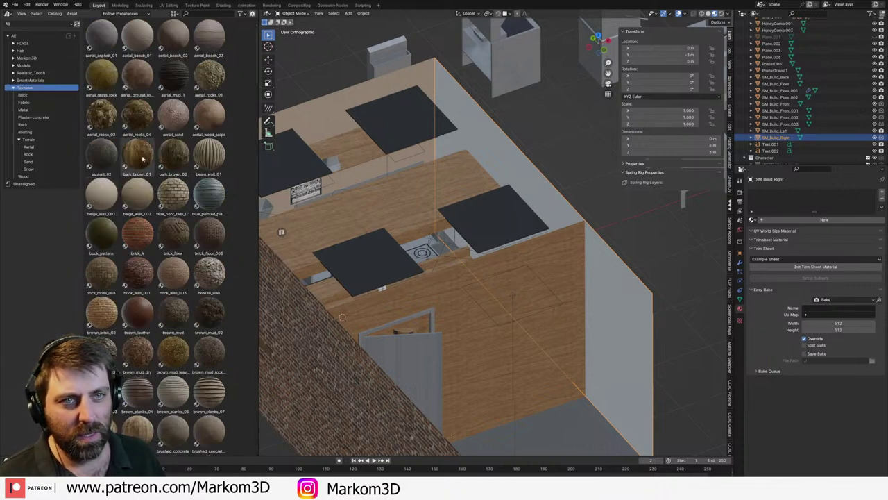
scroll(136, 173, "down", 8)
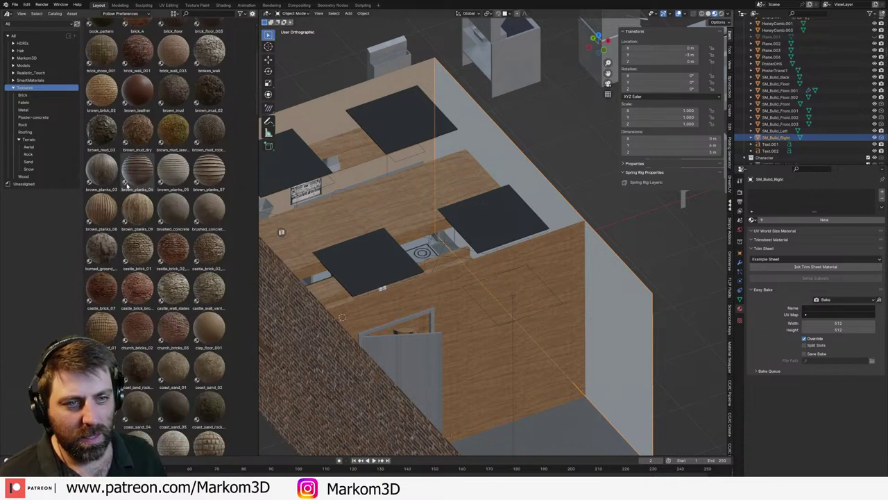
scroll(128, 185, "down", 2)
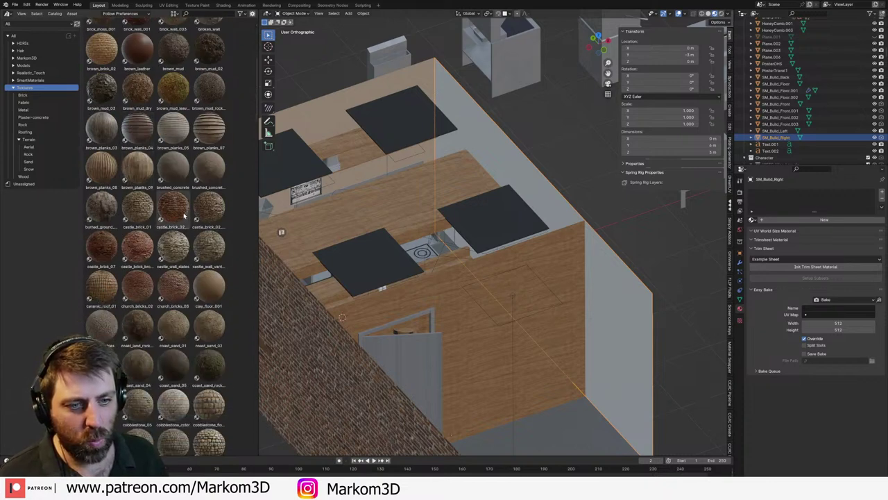
left_click(173, 169)
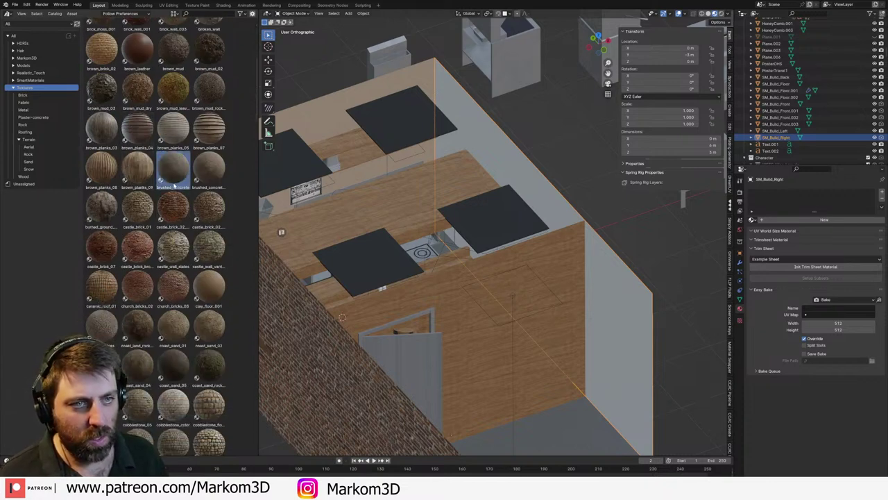
scroll(175, 186, "down", 3)
scroll(177, 229, "down", 8)
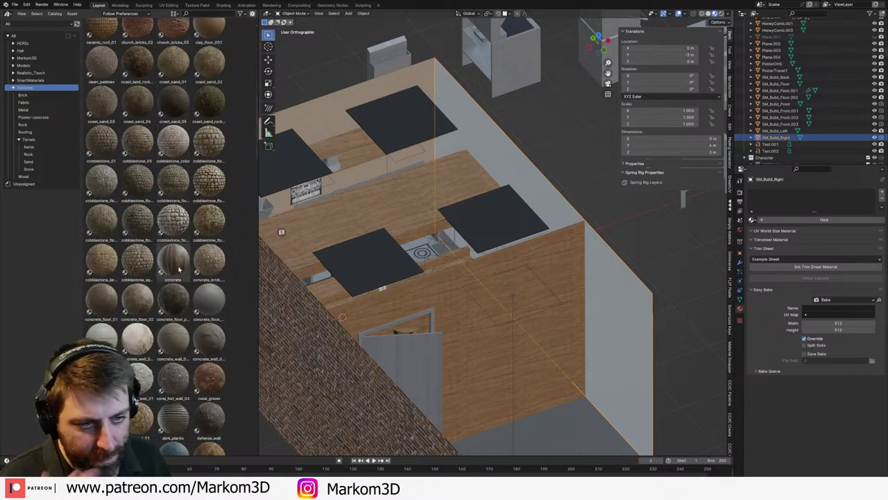
scroll(177, 229, "down", 2)
left_click(177, 219)
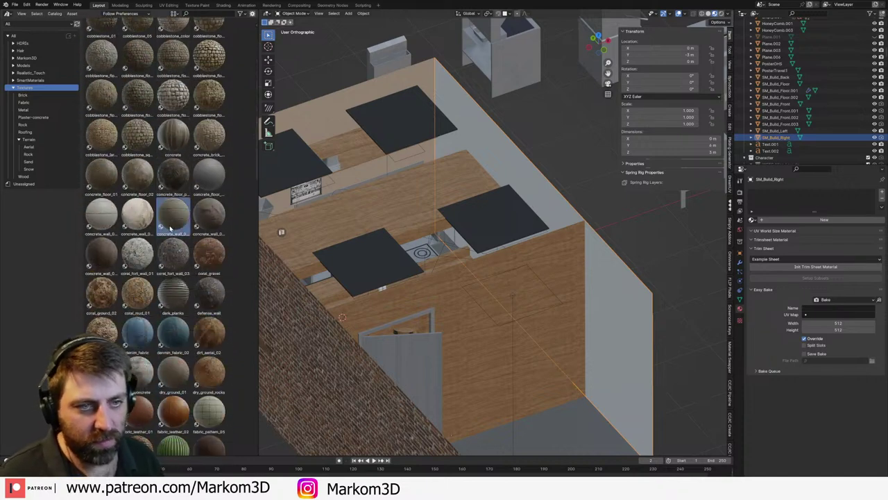
left_click_drag(176, 219, 521, 174)
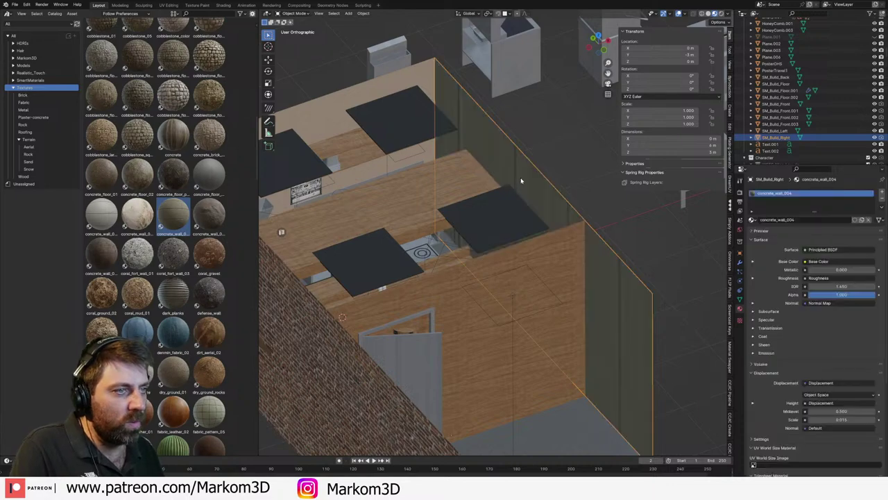
- Unwrap the SM_Build_Right wall mesh with Smart UV Project at its default settings
middle_click_drag(521, 174, 553, 195)
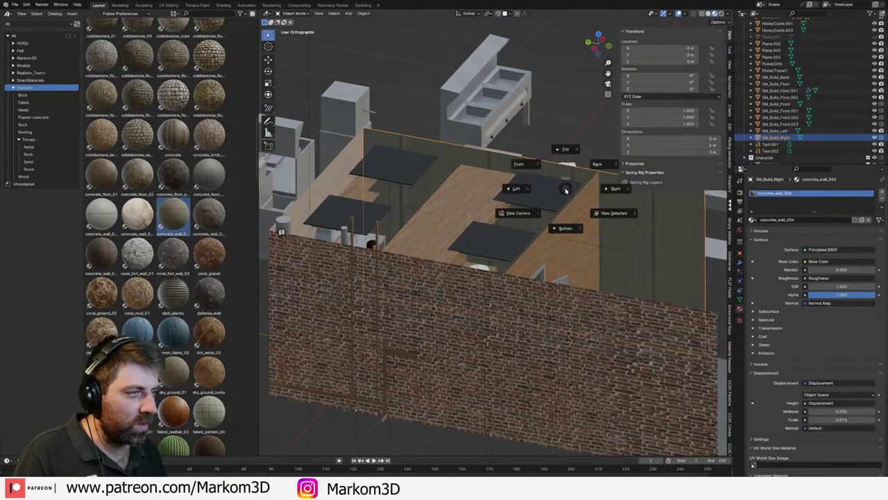
key("Tab")
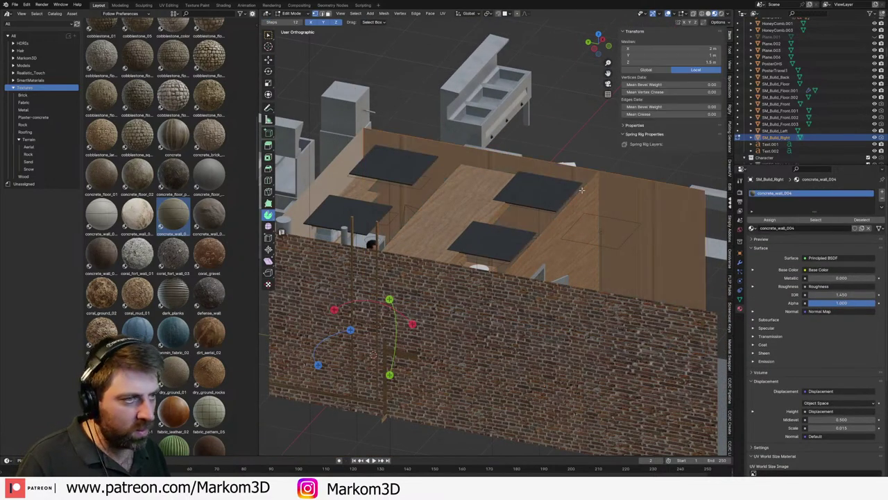
key("u")
left_click(575, 189)
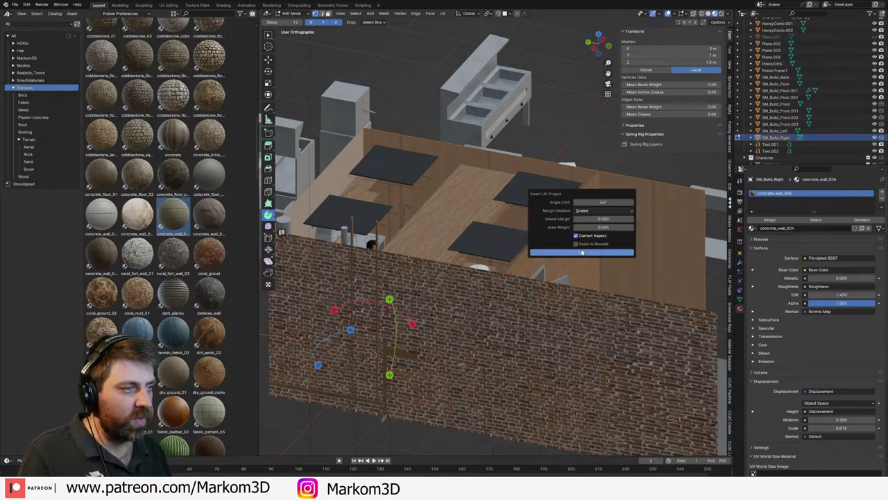
left_click(558, 250)
middle_click_drag(620, 250, 605, 253)
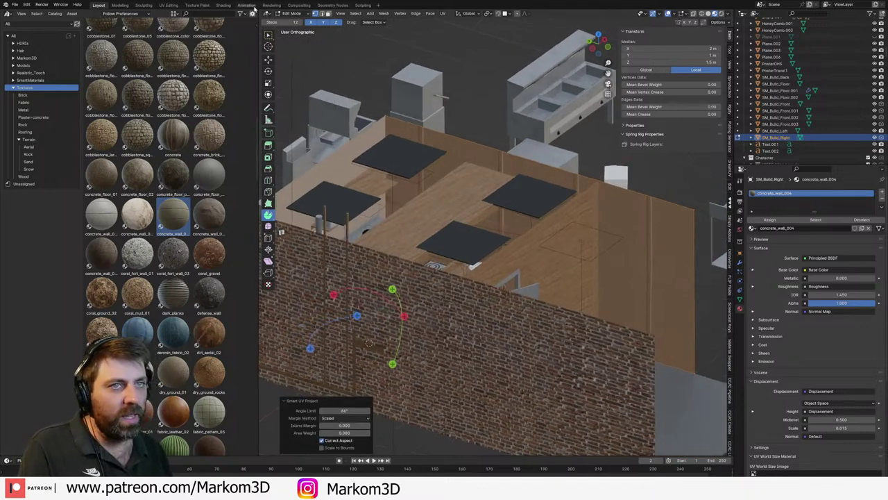
- Switch to the UV Editing workspace, close its Asset Browser area and frame the right wall's UVs
left_click(175, 5)
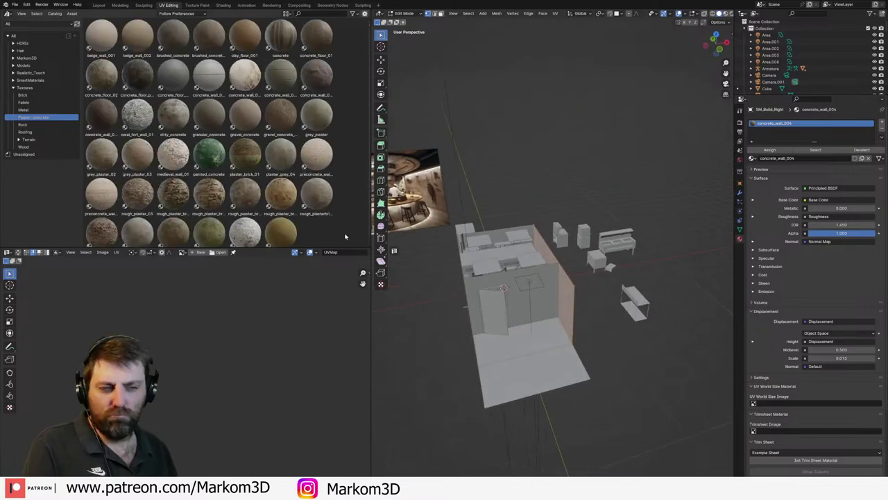
left_click_drag(369, 250, 370, 208)
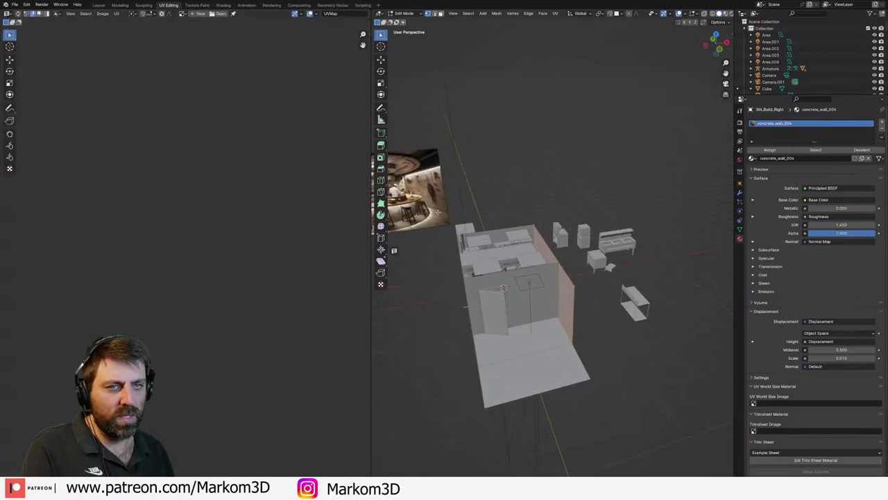
left_click(7, 13)
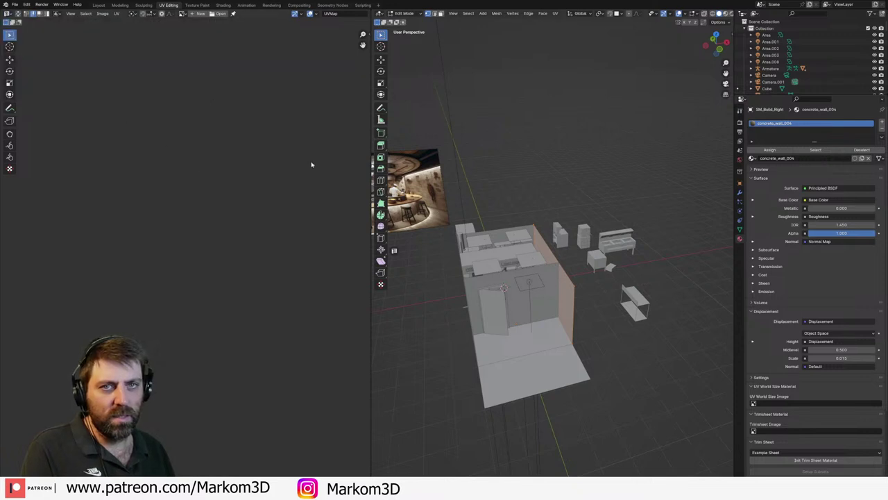
key("KP_Decimal")
scroll(308, 245, "down", 2)
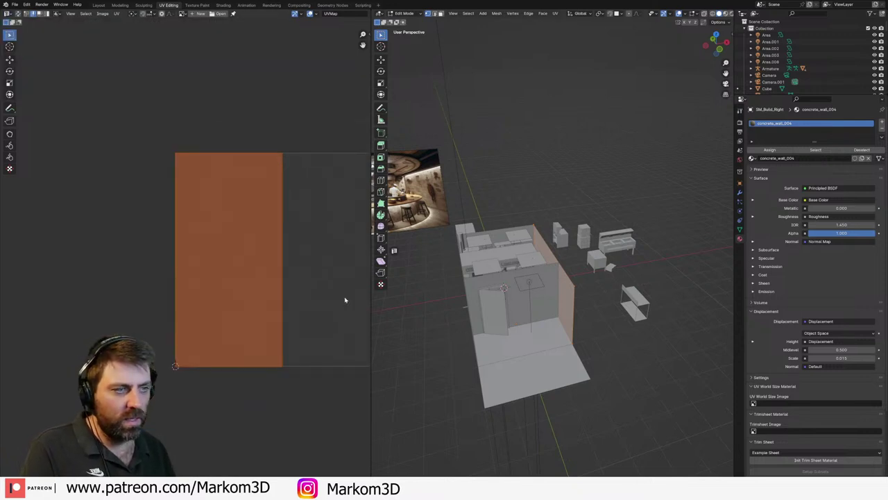
- Show the viewport in Material Preview and scale the right wall's UVs up well beyond the UV tile
left_click(726, 13)
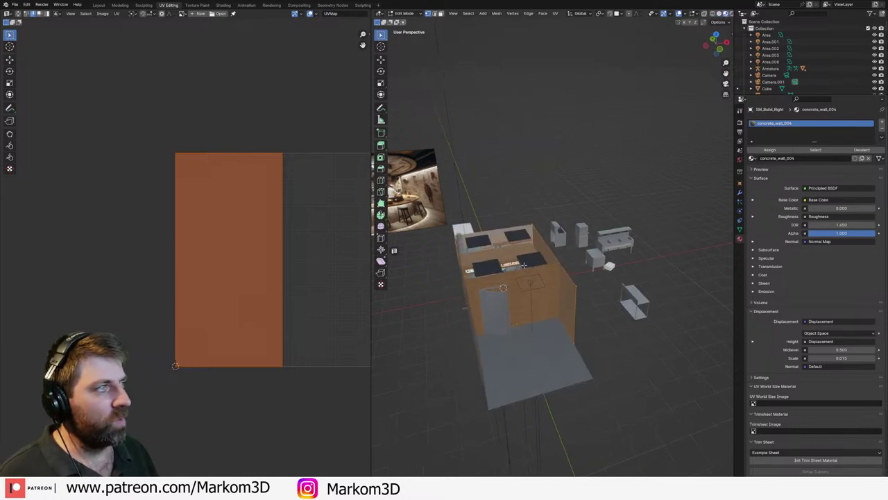
scroll(522, 262, "up", 4)
middle_click_drag(522, 263, 568, 264)
key("s")
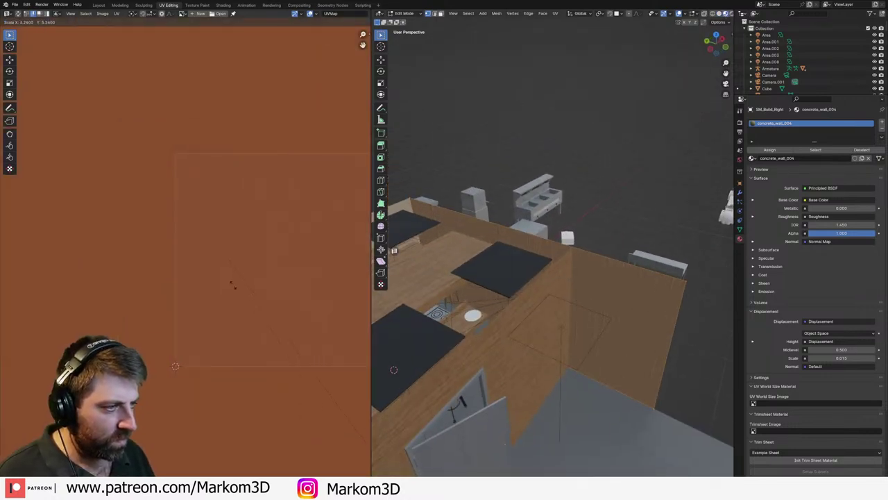
left_click(240, 288)
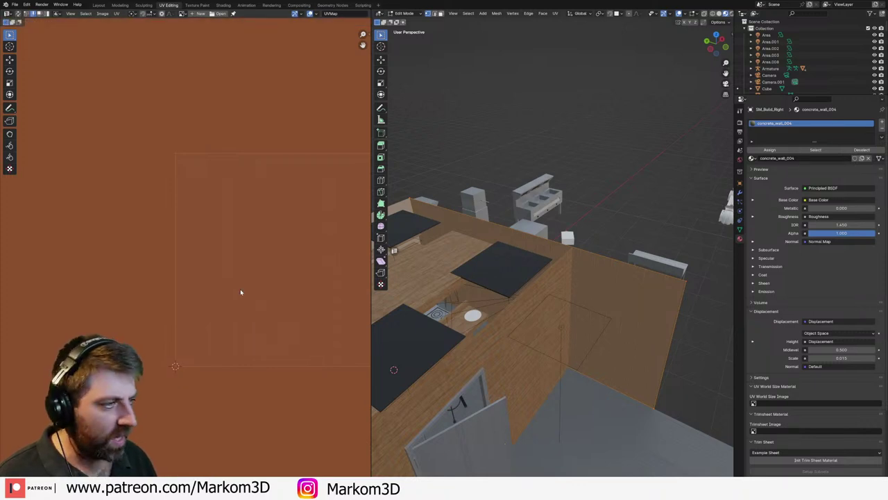
key("s")
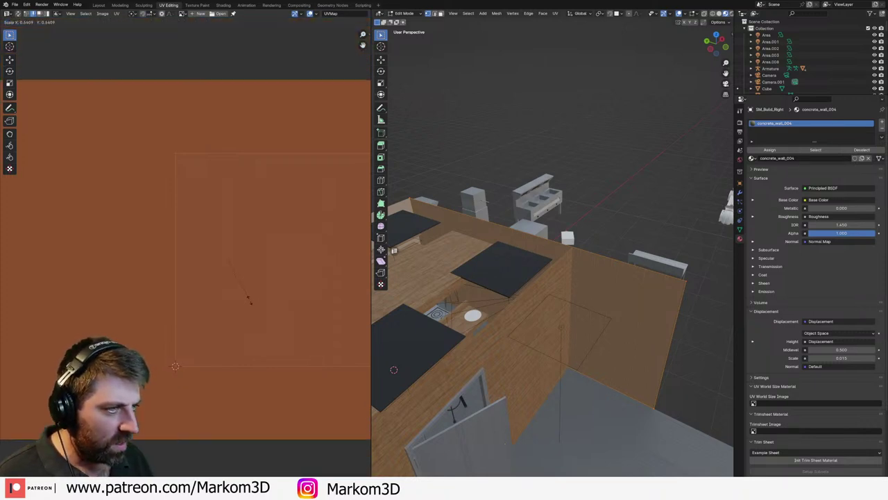
left_click(261, 310)
middle_click_drag(441, 346, 479, 295)
key("Tab")
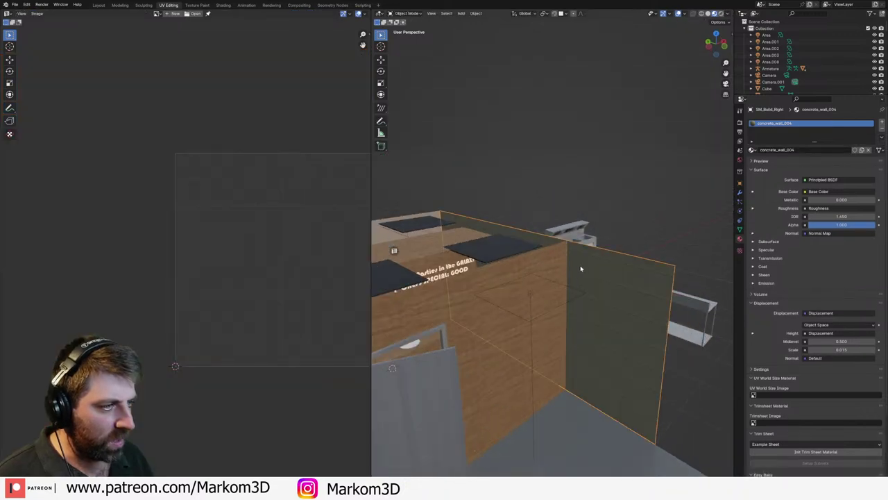
- Turn on the Face Orientation overlay to check the right wall's normals
middle_click_drag(580, 268, 488, 290)
scroll(505, 270, "up", 3)
scroll(490, 288, "up", 3)
scroll(542, 183, "down", 3)
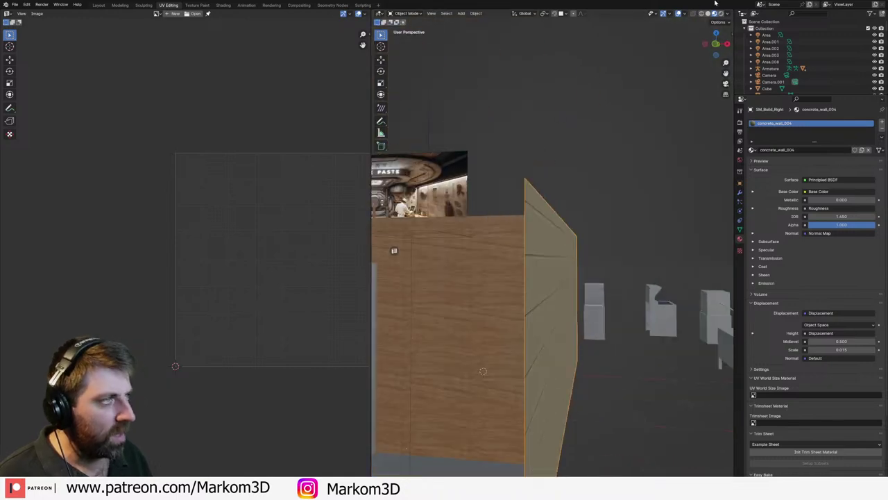
left_click(685, 14)
left_click(657, 165)
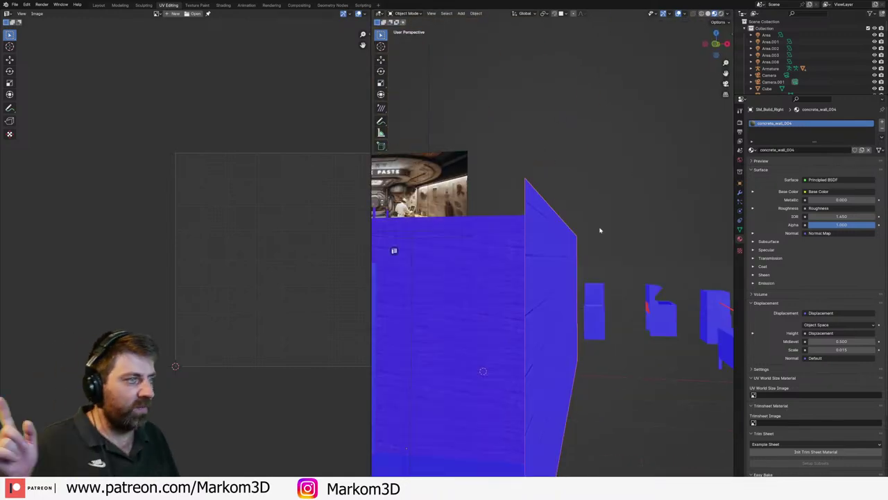
middle_click_drag(601, 230, 517, 277)
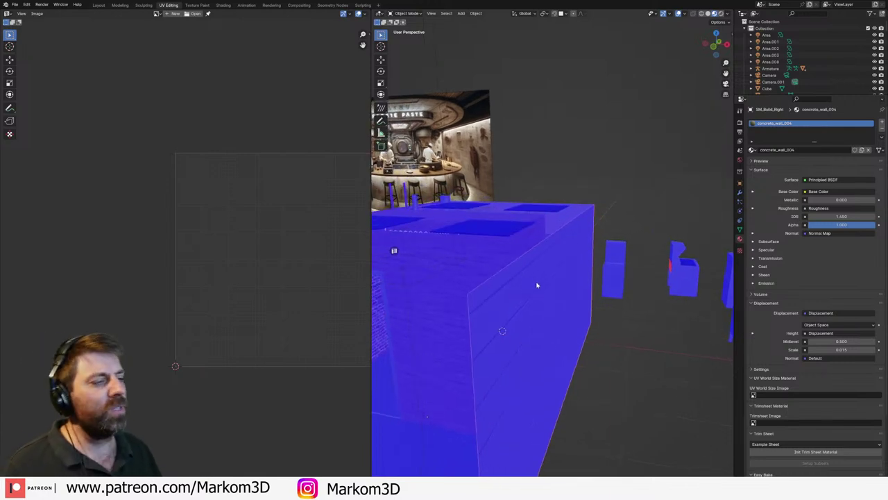
left_click(740, 192)
left_click(819, 122)
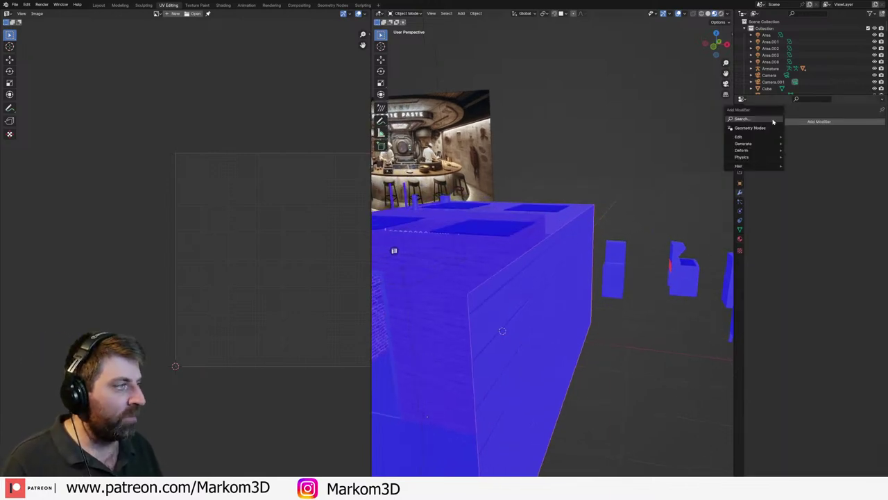
mouse_move(766, 139)
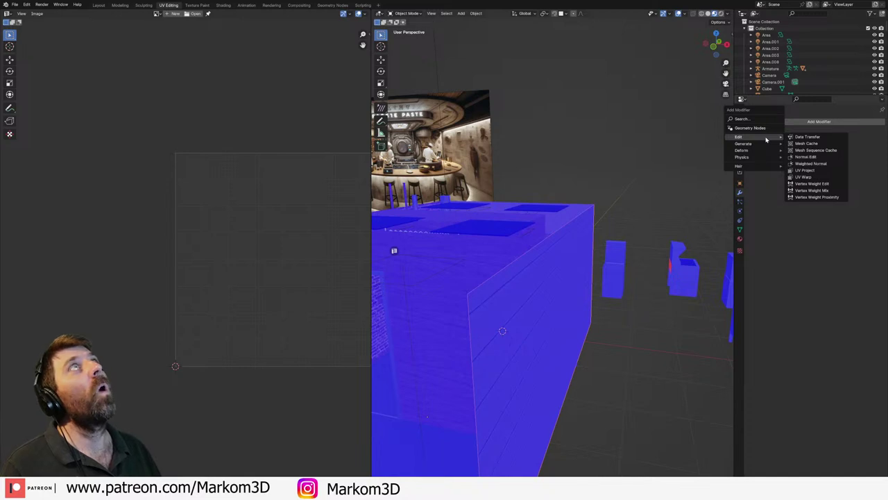
- Rotate the whole SM_Build_Right mesh 180° around the Z axis in Edit Mode
key("Tab")
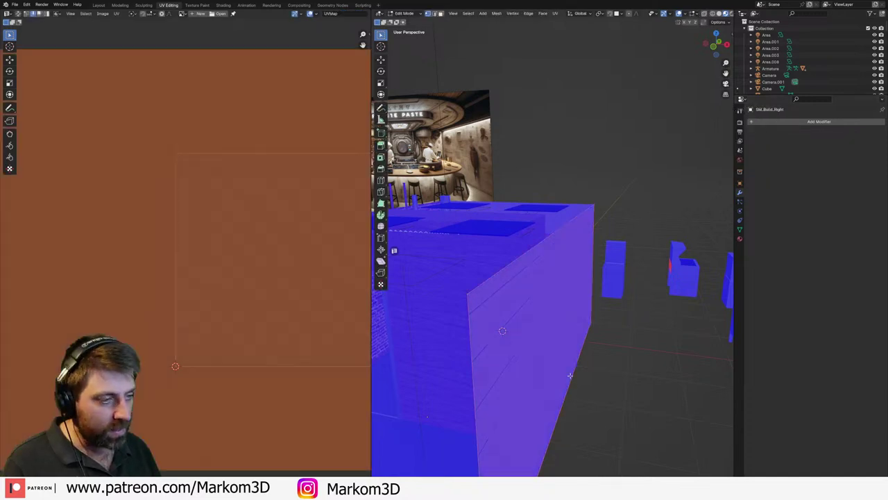
type("rz180")
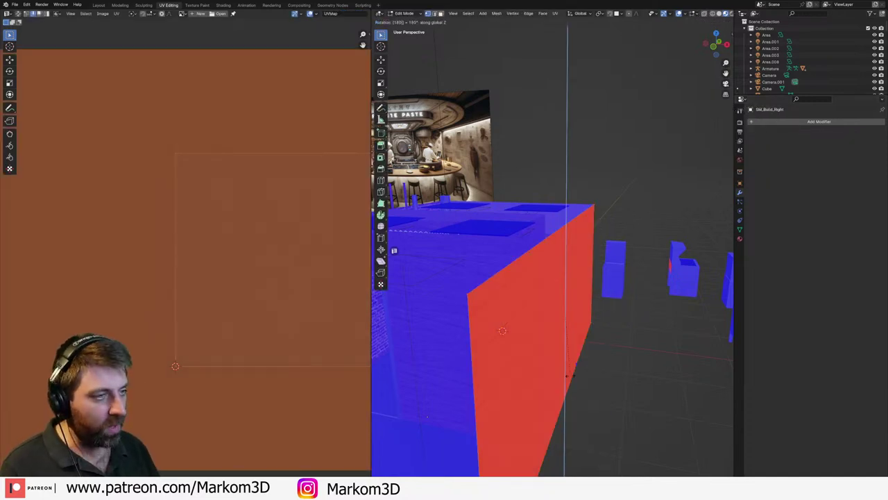
key("Return")
middle_click_drag(567, 374, 516, 374)
key("Tab")
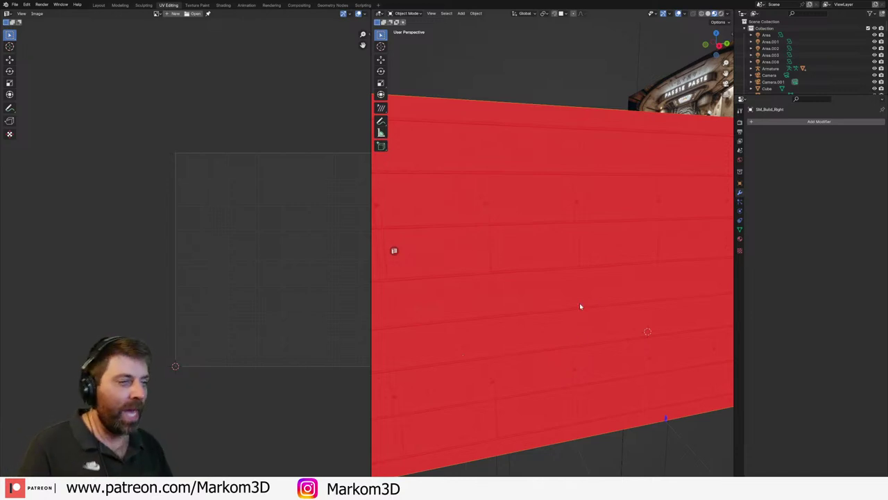
- Recalculate the normals outward on the red-tinted, bevelled Cube.034 object inside the kitchen
middle_click_drag(581, 307, 610, 198)
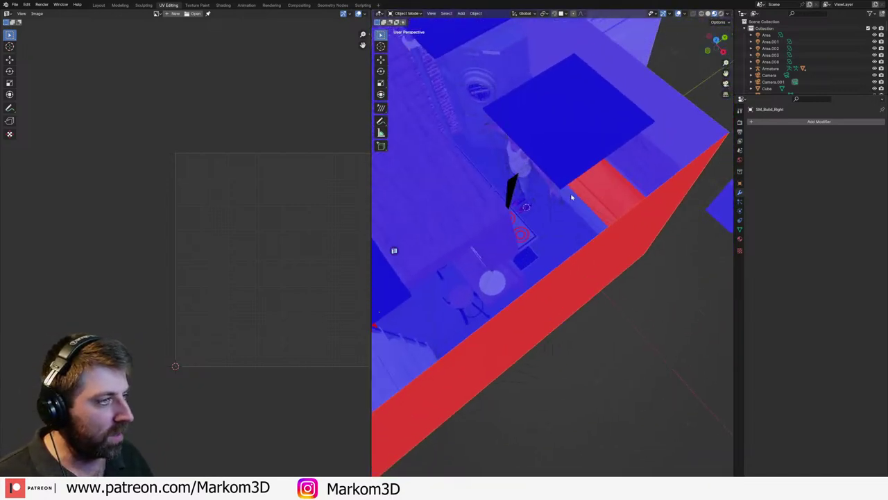
left_click(612, 199)
key("Tab")
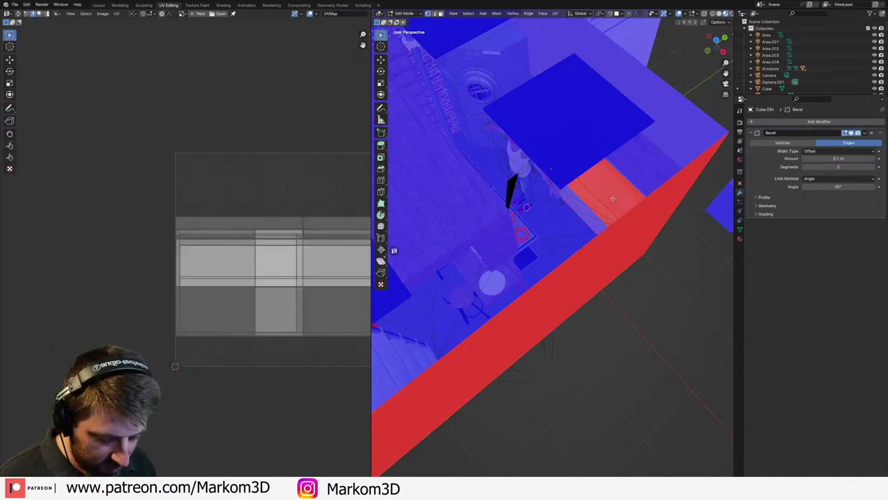
key("shift+n")
key("Tab")
- Recalculate the normals outward on the whole Cube.002 hob mesh nearest the right wall
middle_click_drag(613, 200, 553, 208)
left_click(553, 223)
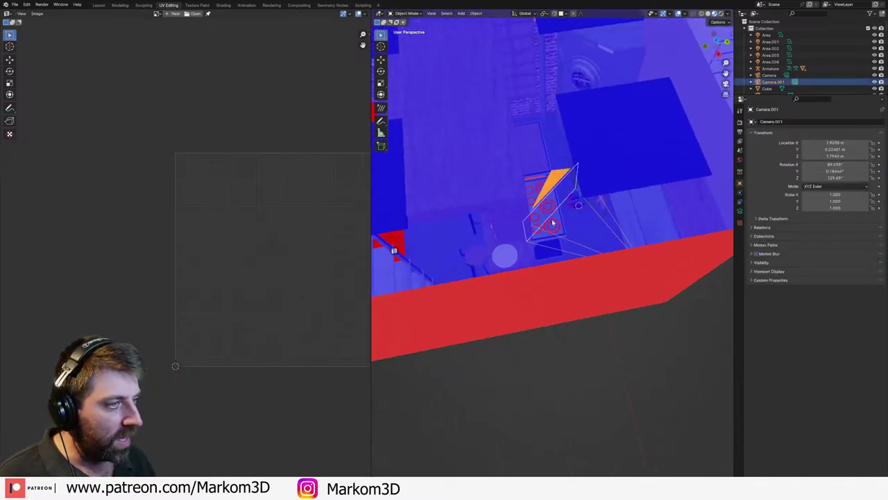
left_click(560, 222)
key("Tab")
key("a")
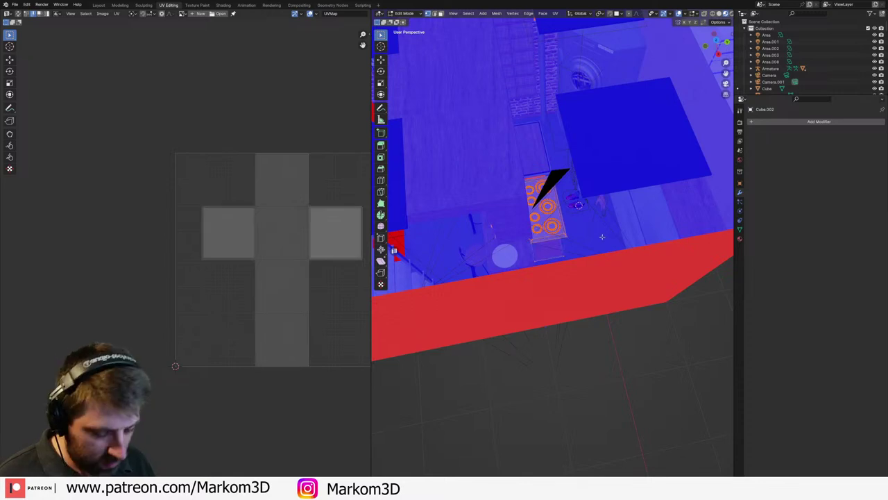
key("shift+n")
key("Tab")
- Recalculate the normals outward on the adjoining Cube.019 hob mesh
left_click(543, 161)
key("Tab")
key("a")
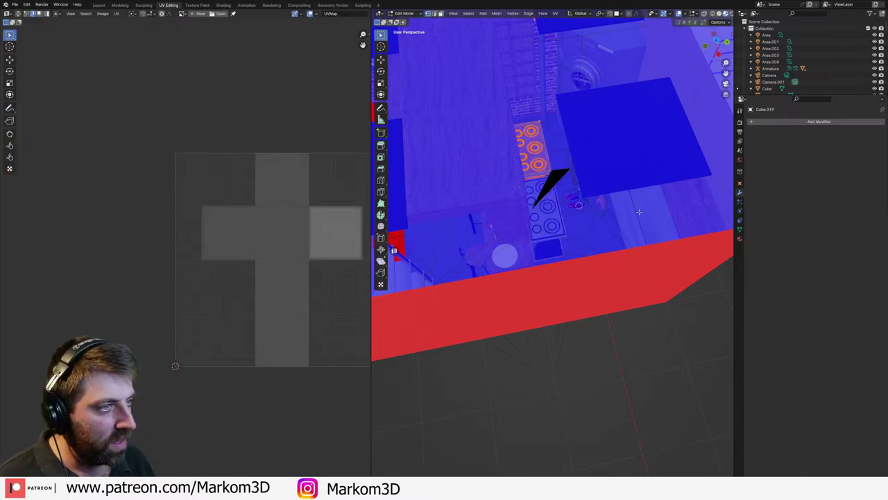
key("shift+n")
key("Tab")
middle_click_drag(640, 212, 561, 359)
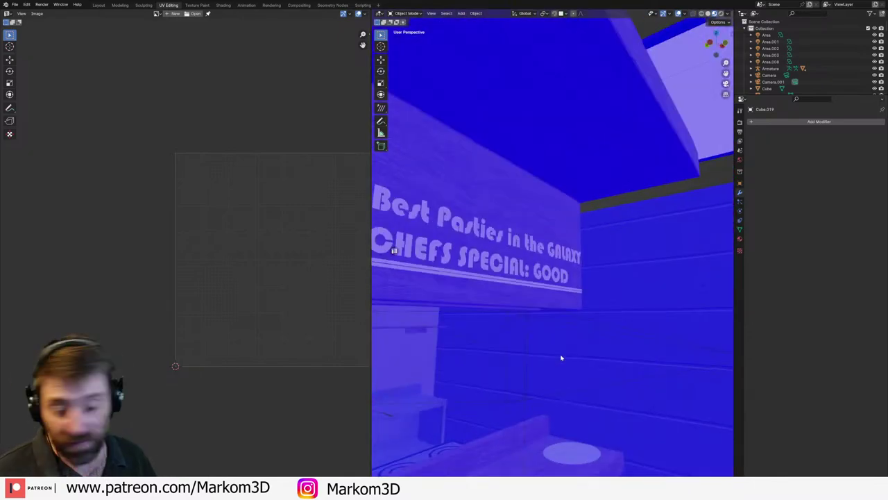
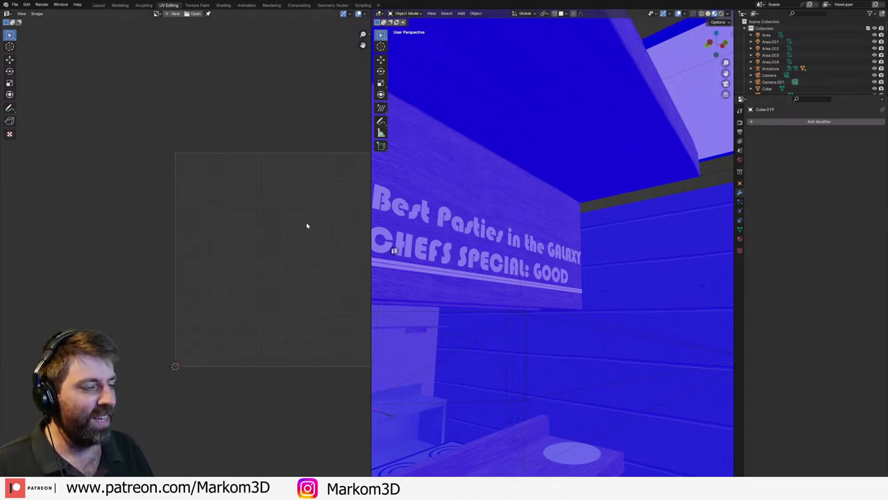
- Add a vertical loop cut to the SM_Build_Right wall and slide it towards the corner of the front wall
scroll(218, 250, "down", 1)
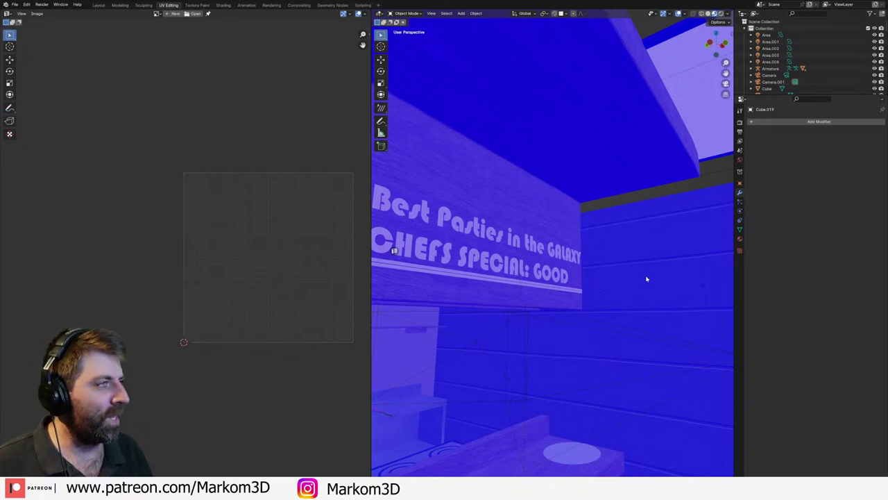
middle_click_drag(646, 279, 672, 304)
middle_click_drag(677, 374, 537, 354)
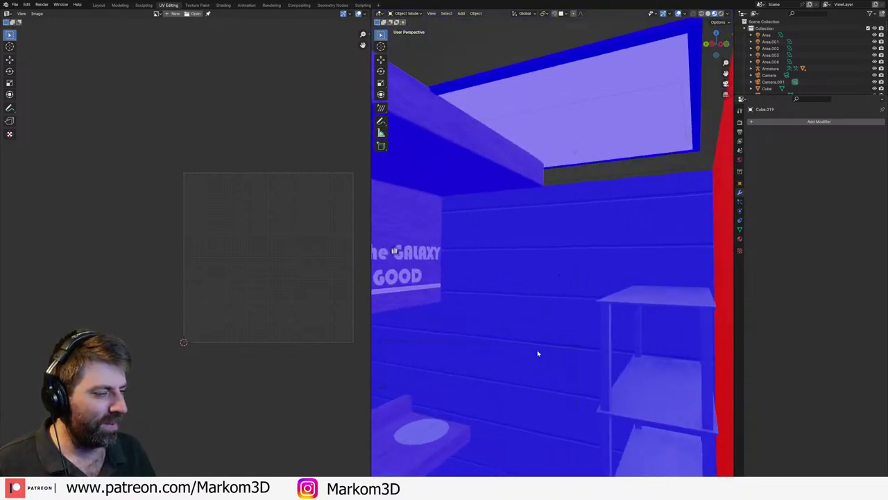
middle_click_drag(696, 322, 374, 355)
left_click(491, 359)
key("Tab")
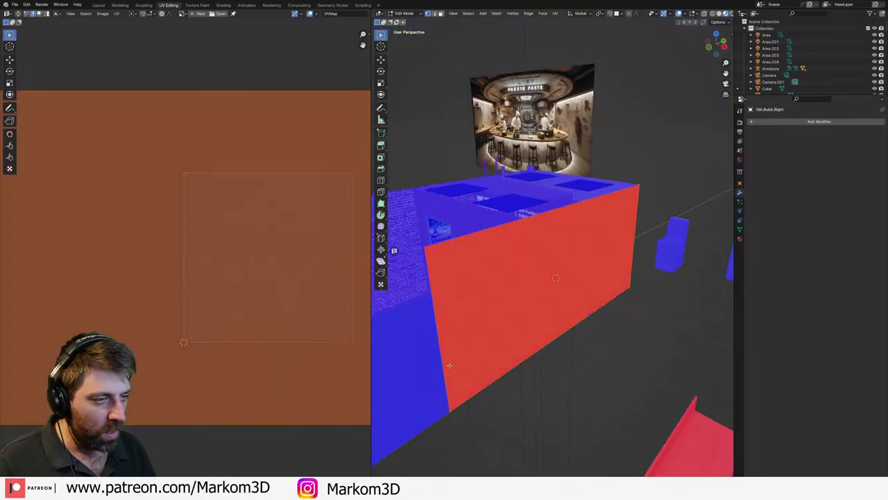
scroll(447, 366, "up", 3)
middle_click_drag(521, 297, 561, 313)
scroll(510, 307, "down", 4)
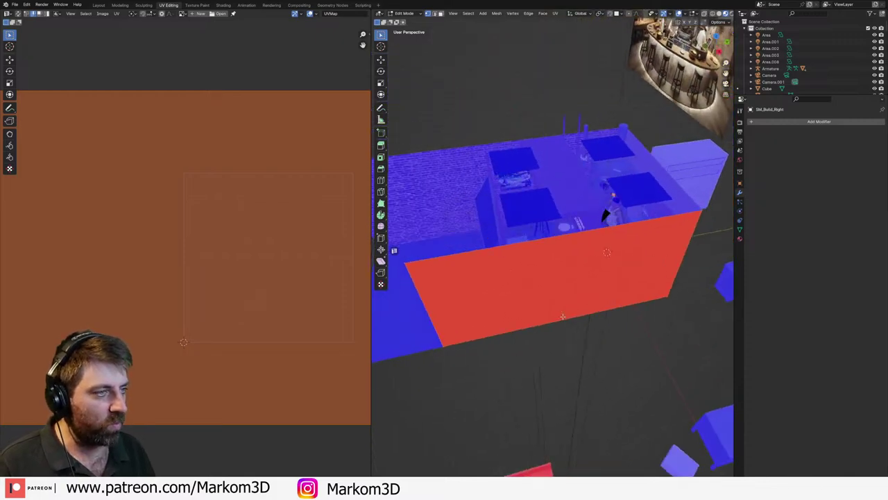
key("ctrl+r")
left_click(564, 239)
left_click(564, 238)
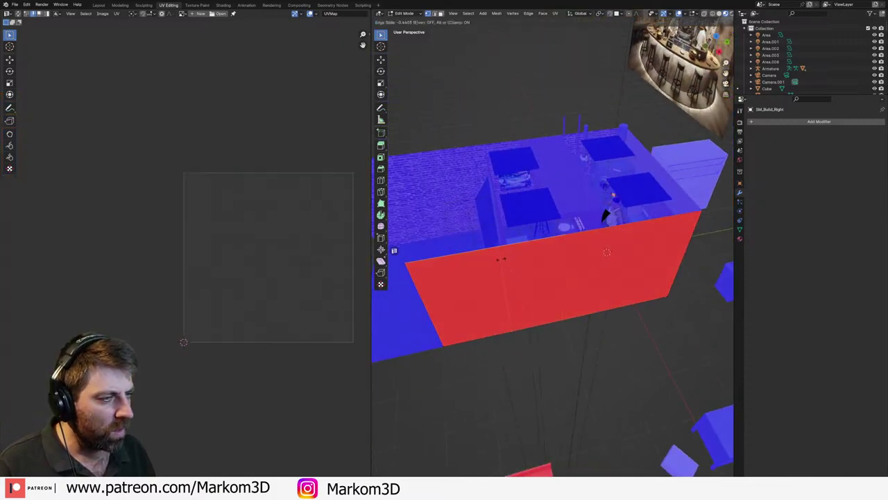
left_click(501, 259)
middle_click_drag(501, 259, 513, 254)
- Shorten SM_Build_Right by deleting the vertices of its overhanging end edge beyond the loop cut, and return to Object Mode
key("2")
left_click(424, 326)
key("x")
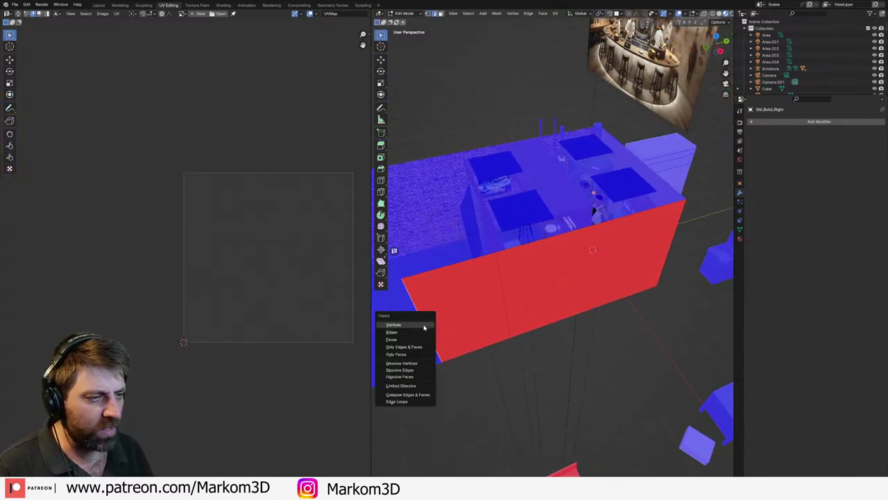
left_click(424, 326)
middle_click_drag(424, 326, 476, 303)
key("Tab")
- Recalculate the normals of the whole SM_Build_Front mesh so its faces point into the building
left_click(475, 296)
key("Tab")
key("a")
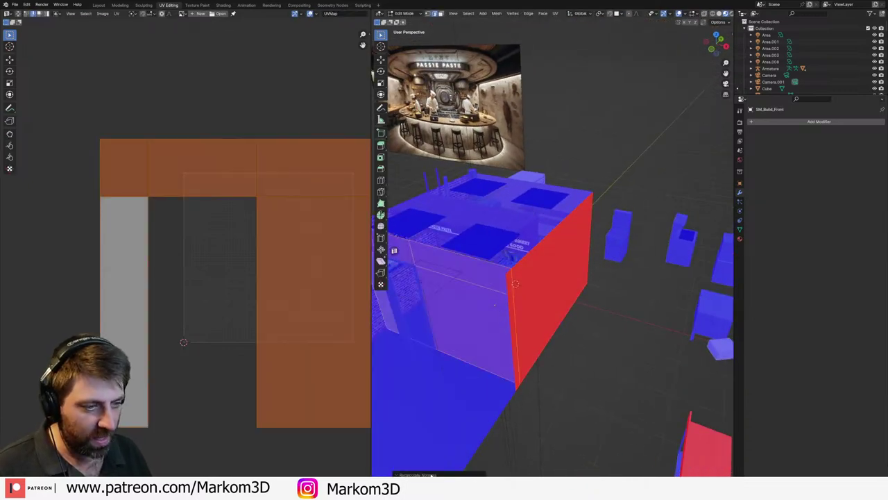
key("shift+n")
middle_click_drag(505, 312, 524, 314)
key("Tab")
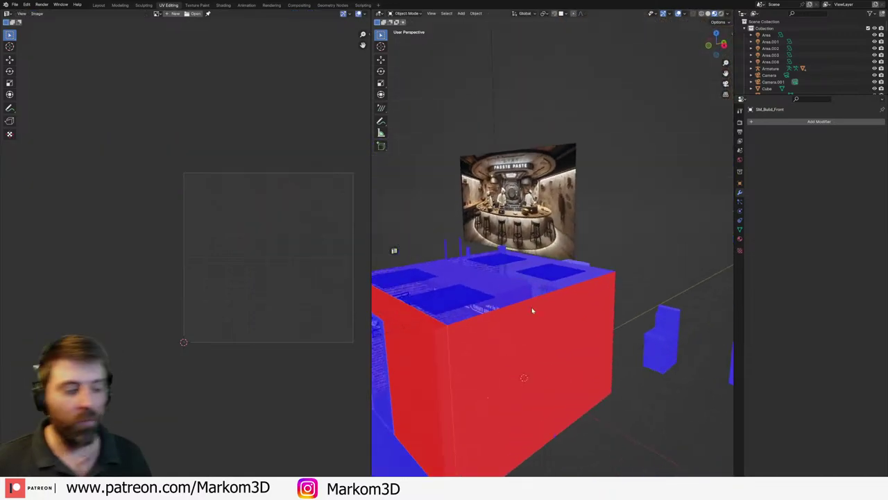
- Inspect the wall face directions around the building and turn off the Face Orientation overlay
scroll(533, 309, "up", 3)
middle_click_drag(533, 307, 573, 216)
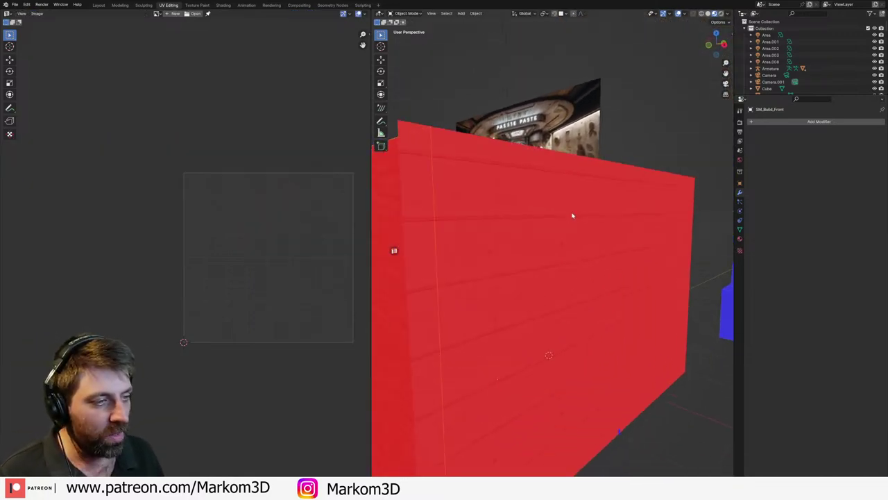
middle_click_drag(644, 238, 659, 256)
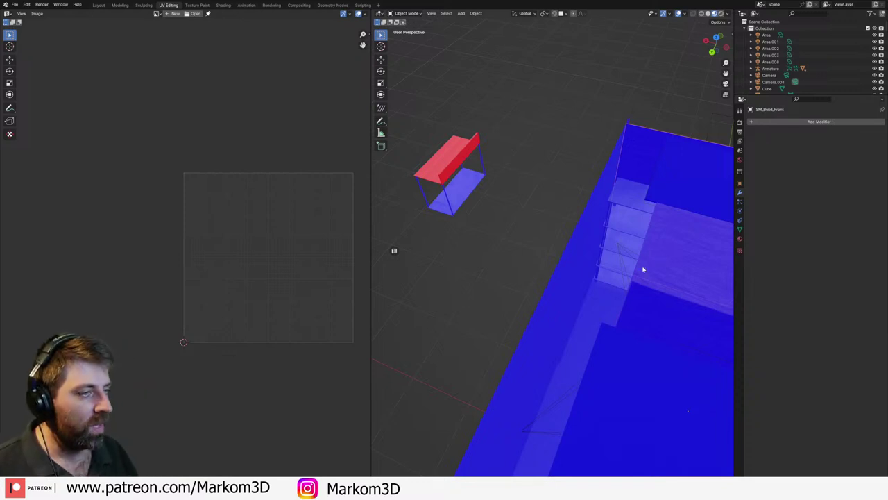
middle_click_drag(688, 185, 581, 340)
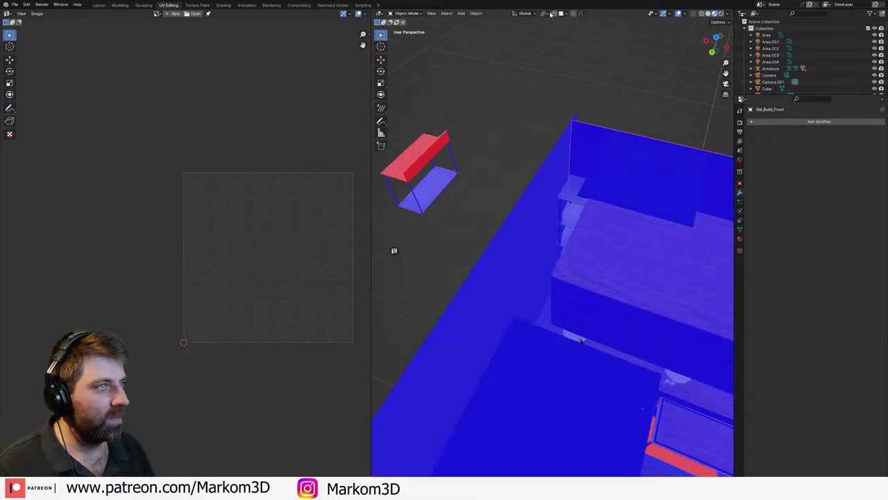
left_click(684, 14)
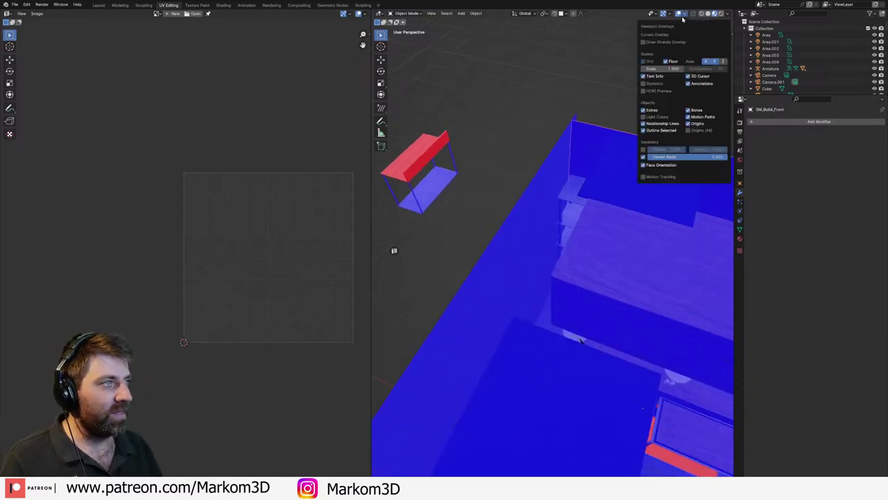
left_click(642, 167)
middle_click_drag(581, 208, 562, 255)
scroll(562, 256, "down", 5)
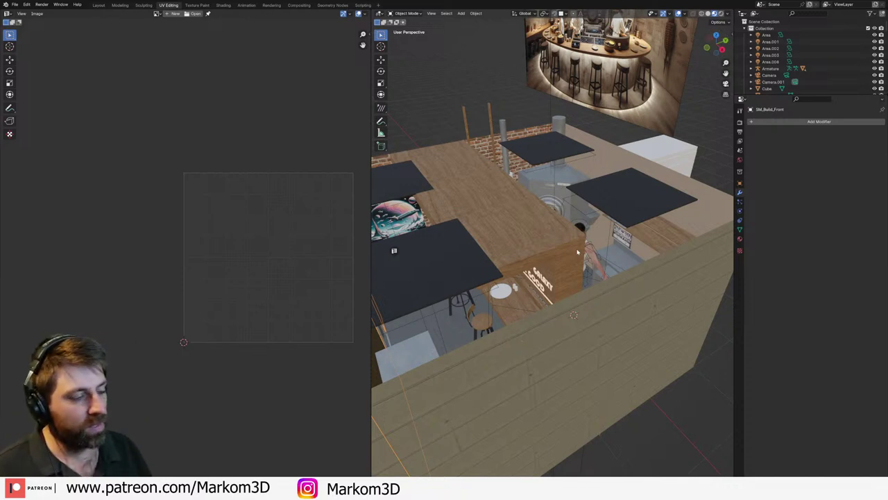
- Switch to the Layout workspace, expand the 3D viewport over the asset browser, and preview the restaurant in rendered shading
left_click(99, 5)
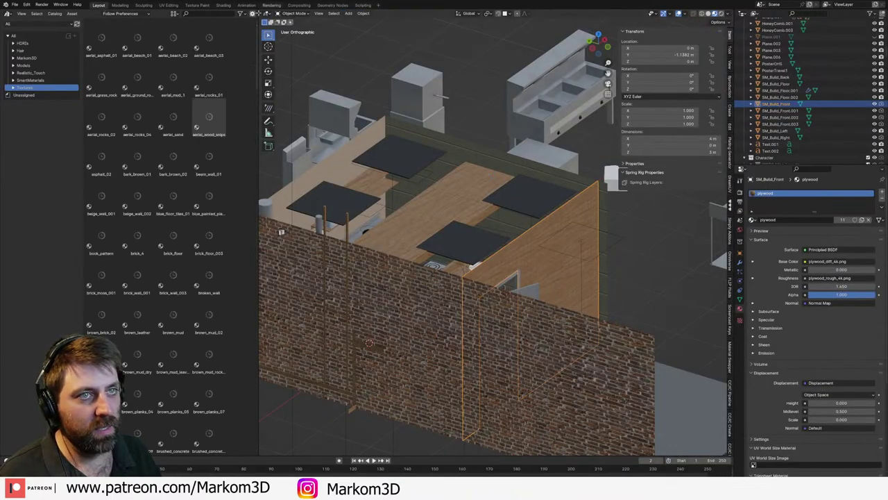
left_click_drag(261, 11, 208, 69)
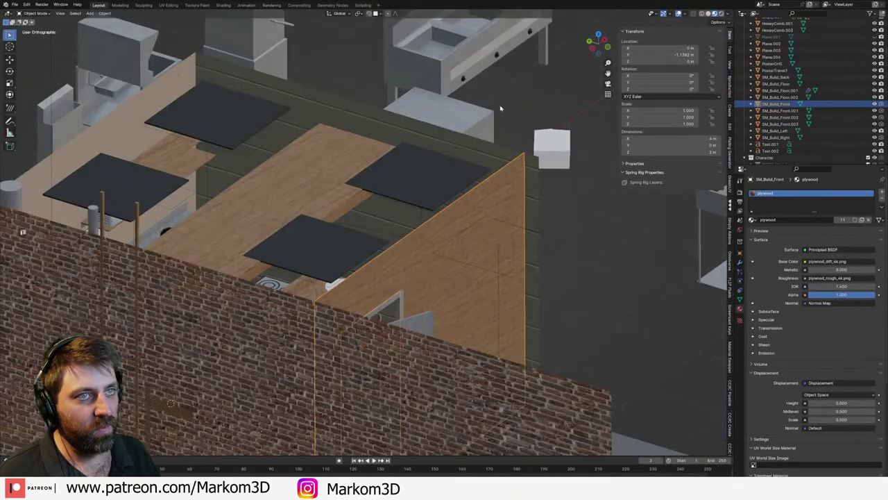
left_click(721, 14)
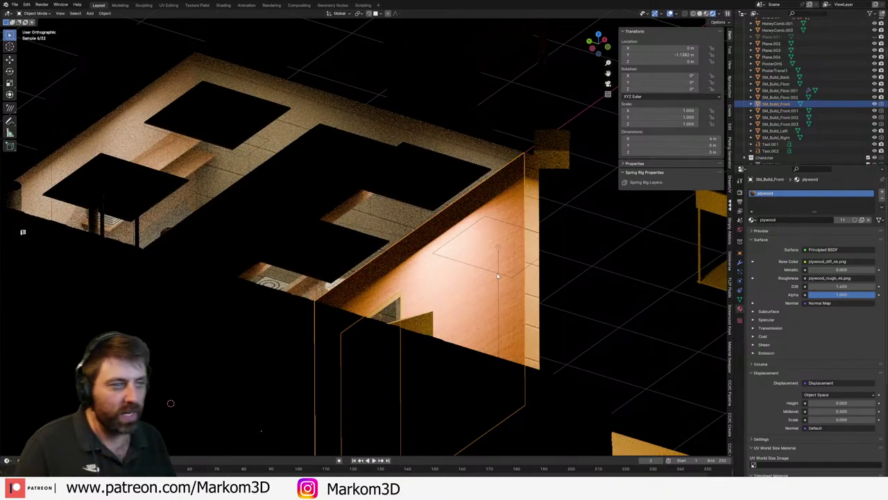
middle_click_drag(522, 265, 500, 236)
scroll(444, 231, "up", 4)
middle_click_drag(348, 212, 377, 213)
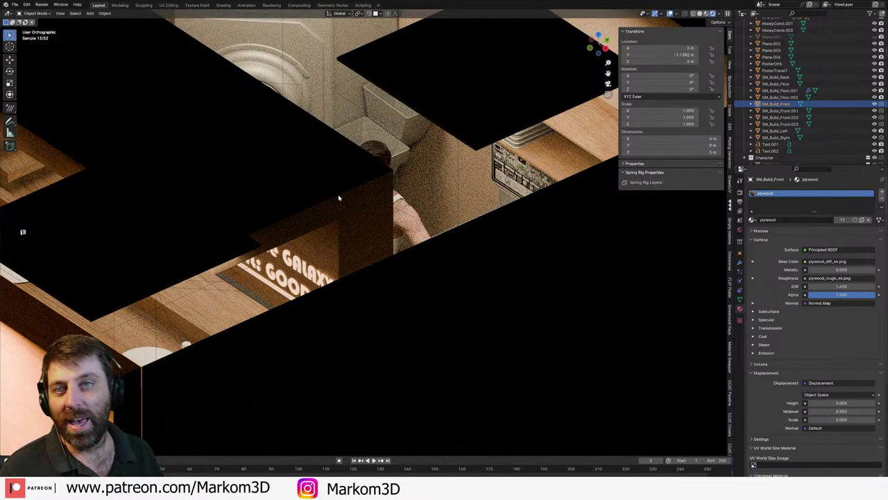
- Try hiding the SM_Build_Right wall to look into the kitchen, and undo the hiding
scroll(383, 339, "down", 2)
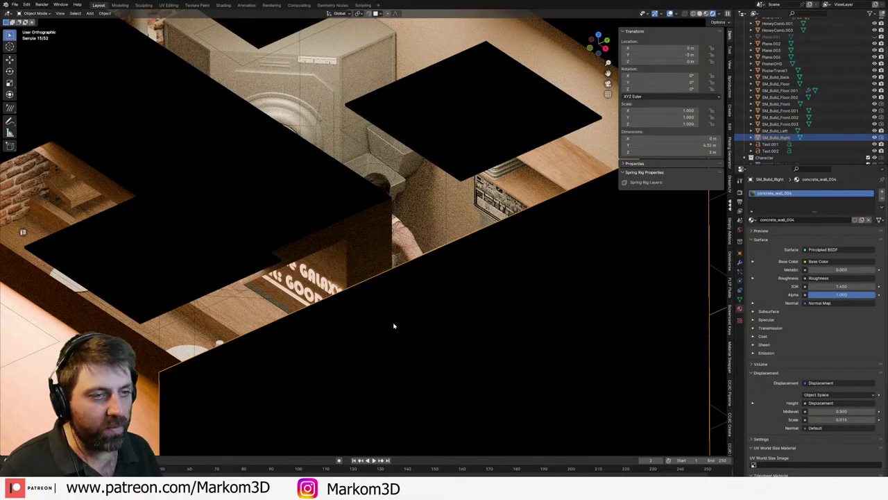
key("h")
left_click(385, 298)
key("h")
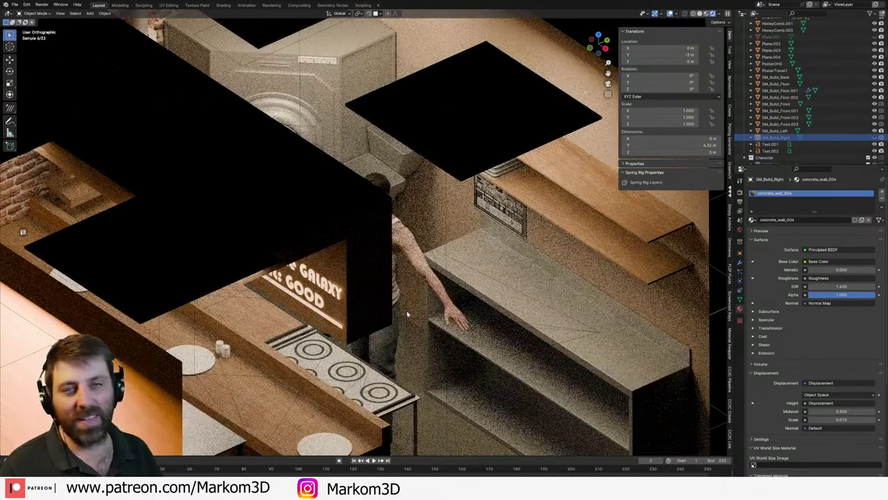
key("alt+h")
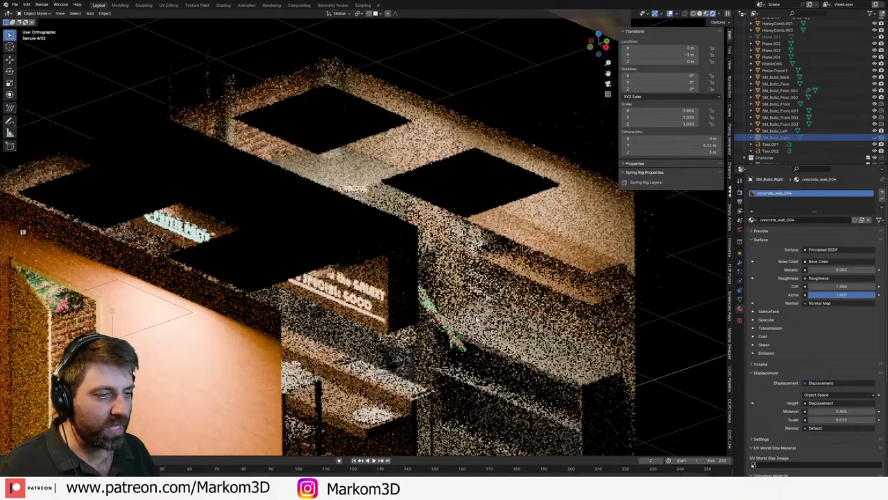
middle_click_drag(476, 319, 405, 269)
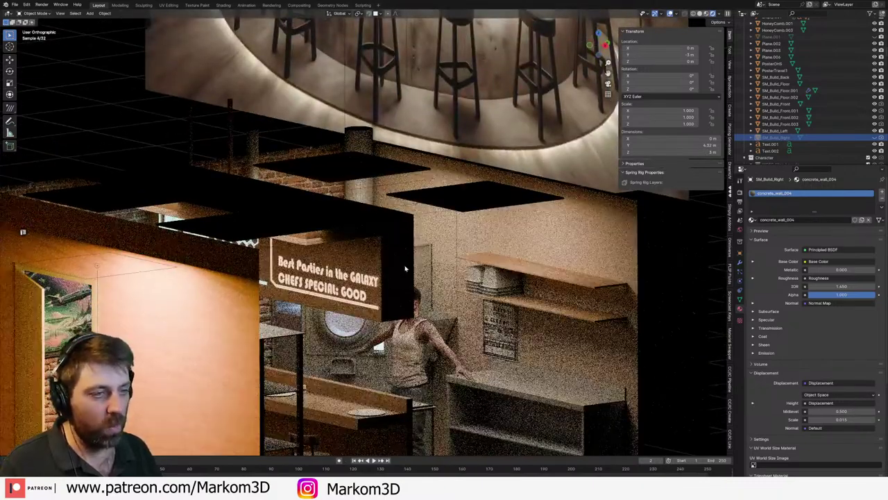
key("ctrl+z")
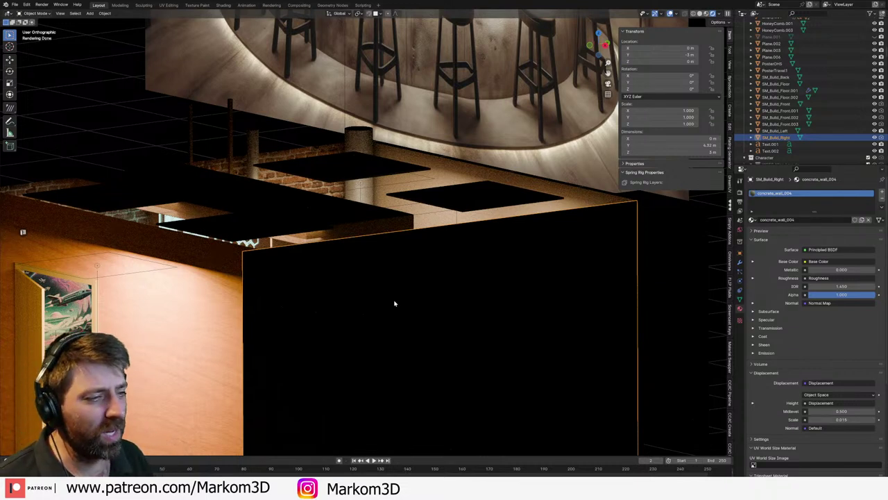
- Hide the SM_Build_Right wall and view the kitchen interior around the chef and the counters
middle_click_drag(394, 304, 397, 313)
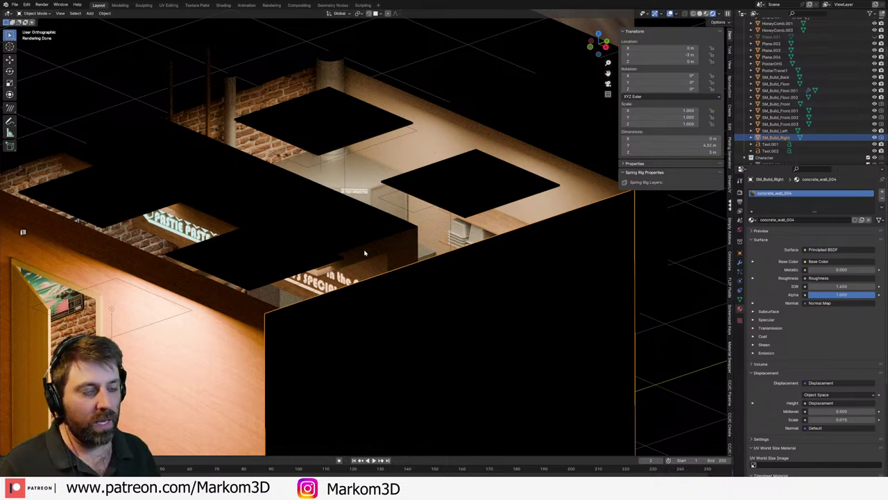
middle_click_drag(369, 246, 362, 243)
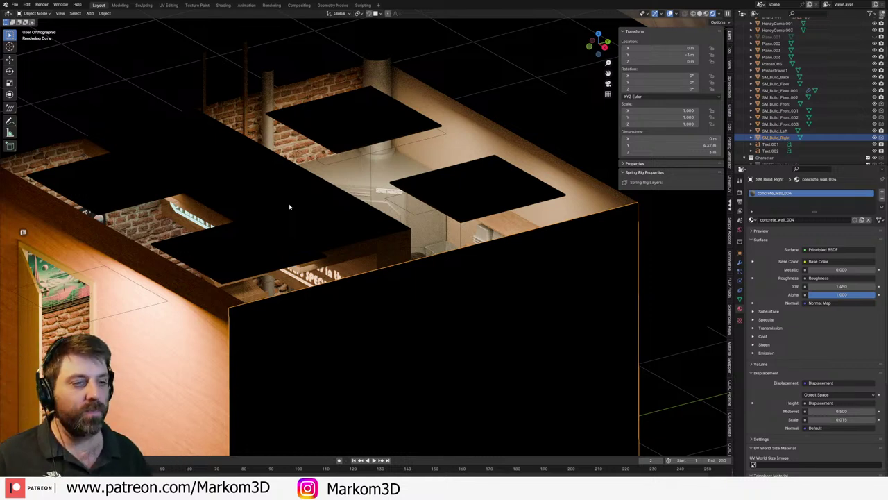
scroll(353, 253, "up", 5)
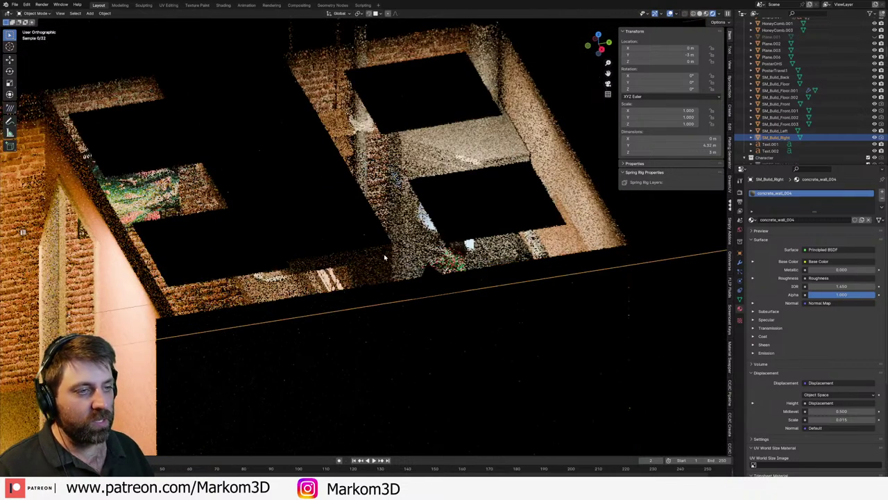
middle_click_drag(381, 259, 333, 288)
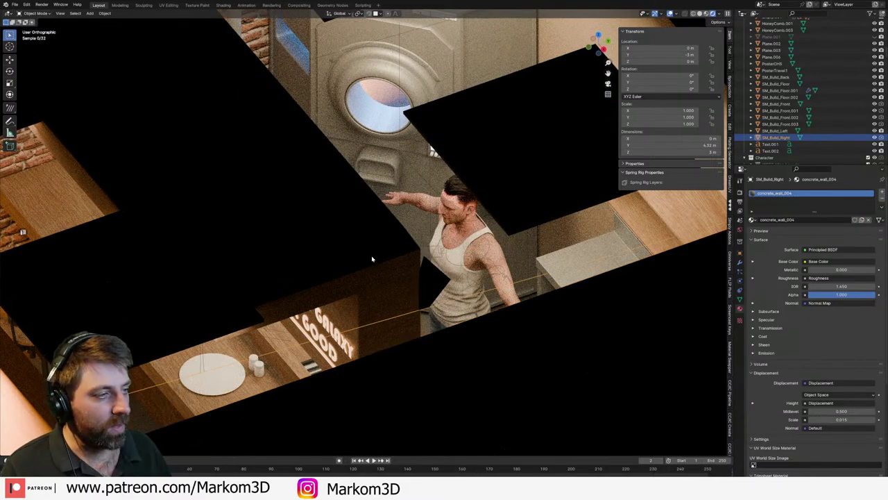
middle_click_drag(371, 262, 374, 254)
scroll(373, 254, "down", 2)
scroll(392, 306, "up", 4)
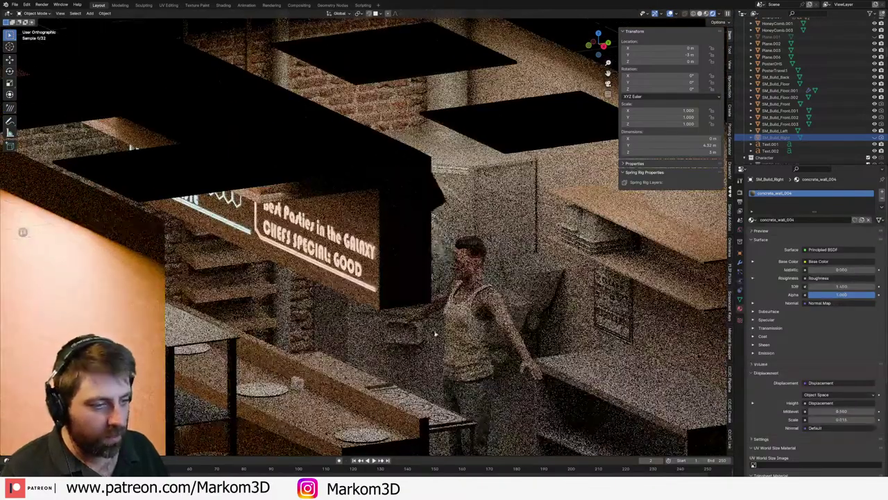
middle_click_drag(436, 334, 433, 256, "shift")
scroll(434, 296, "down", 1)
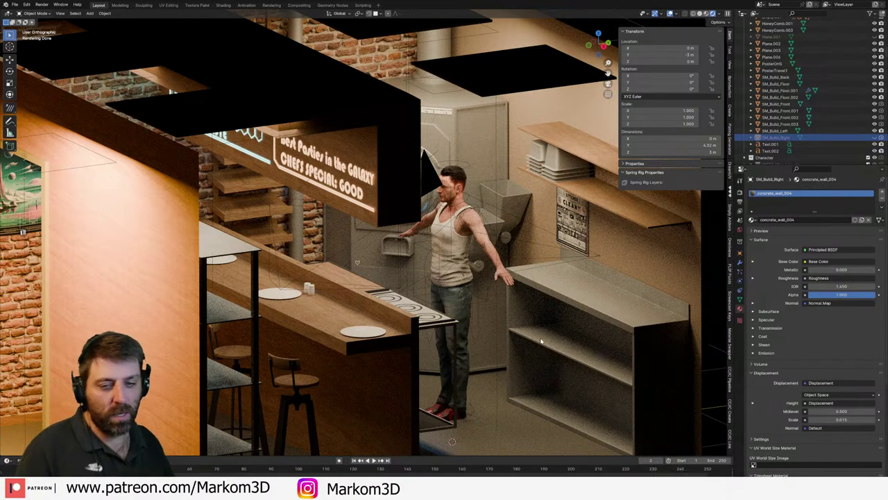
- Look through the viewport overlay options and the scene's render sampling and output settings
left_click(678, 14)
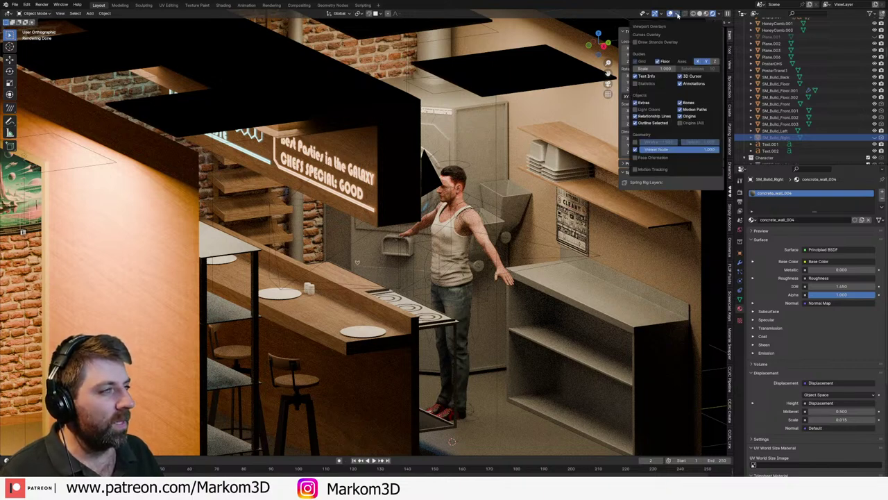
left_click(739, 192)
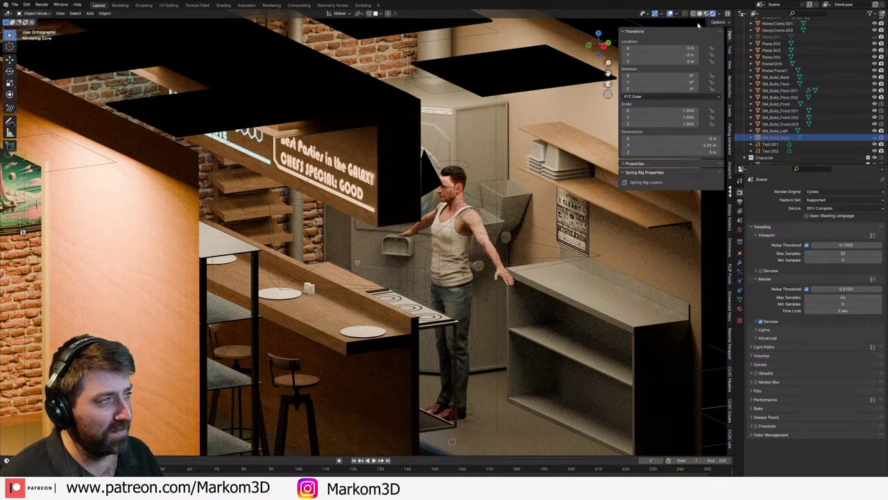
left_click(677, 14)
left_click(660, 14)
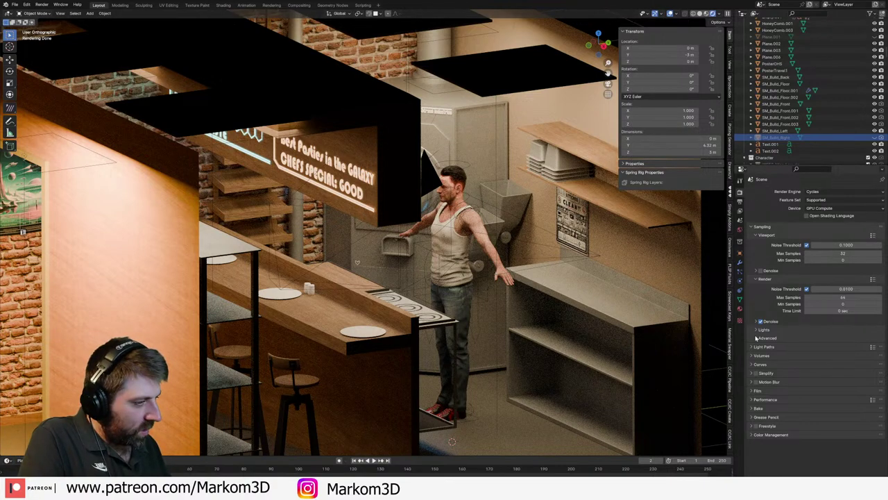
left_click(753, 227)
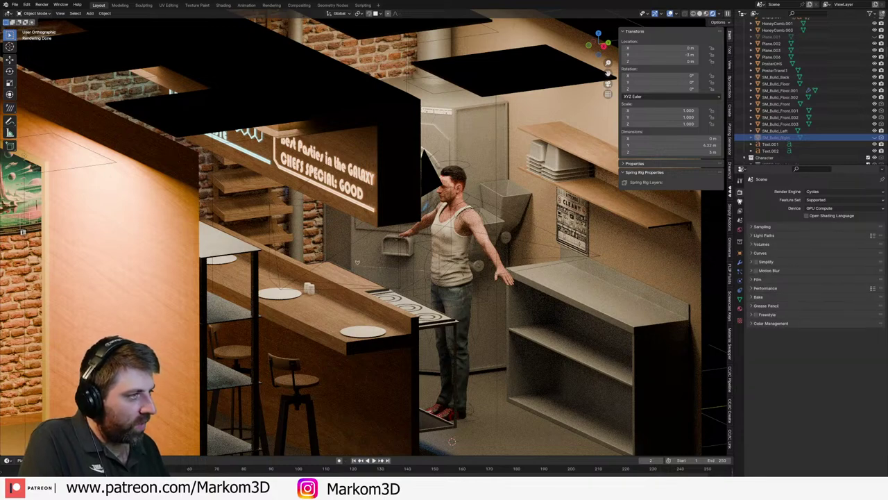
left_click(740, 201)
left_click(740, 193)
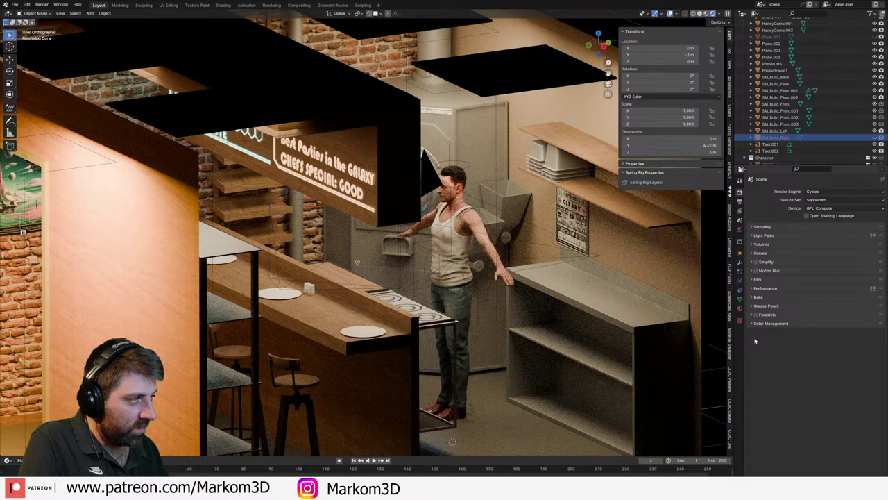
- Examine the render settings, including Color Management, Freestyle, Grease Pencil, Bake, Film, Curves, Light Paths and Sampling
left_click(755, 323)
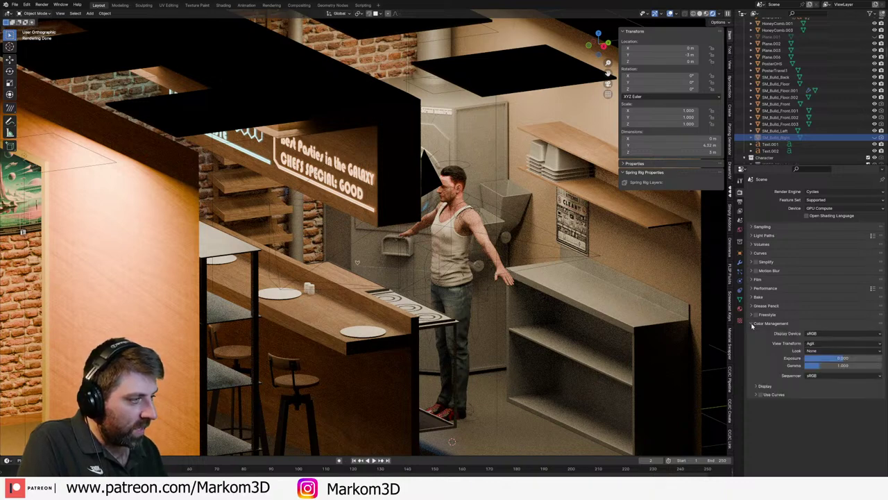
left_click(755, 323)
left_click(753, 314)
left_click(753, 314)
left_click(753, 306)
left_click(753, 306)
left_click(752, 298)
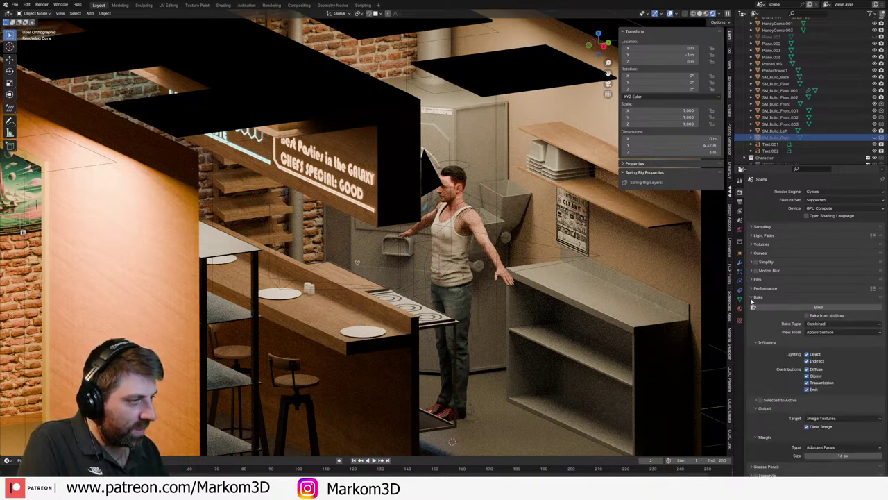
left_click(752, 298)
left_click(748, 300)
left_click(748, 300)
left_click(752, 282)
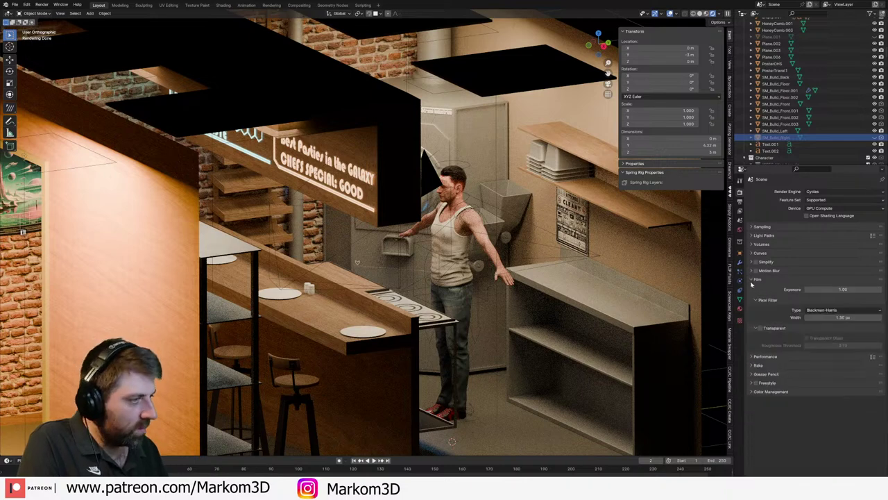
left_click(751, 282)
left_click(752, 272)
left_click(752, 272)
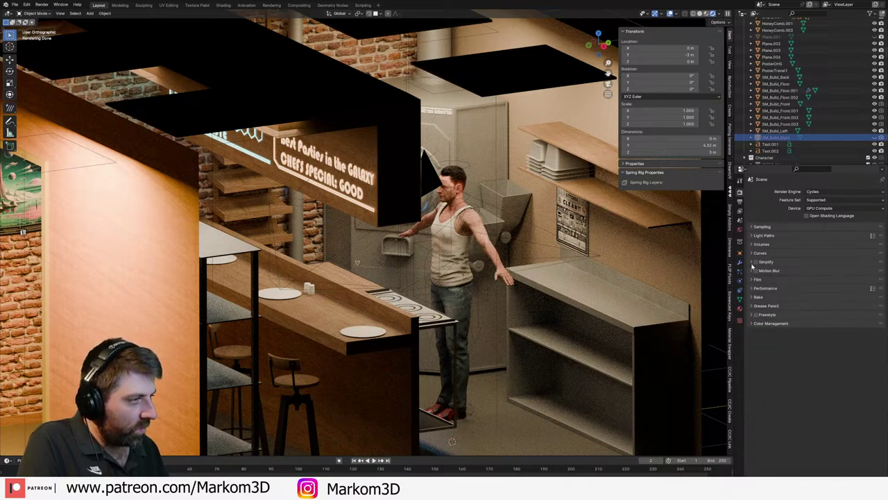
left_click(752, 255)
left_click(752, 256)
left_click(753, 254)
left_click(753, 235)
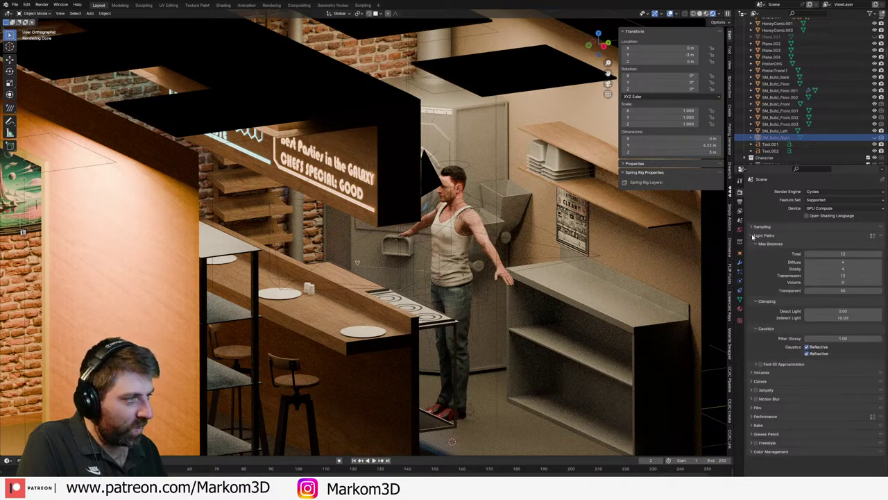
left_click(753, 235)
left_click(752, 235)
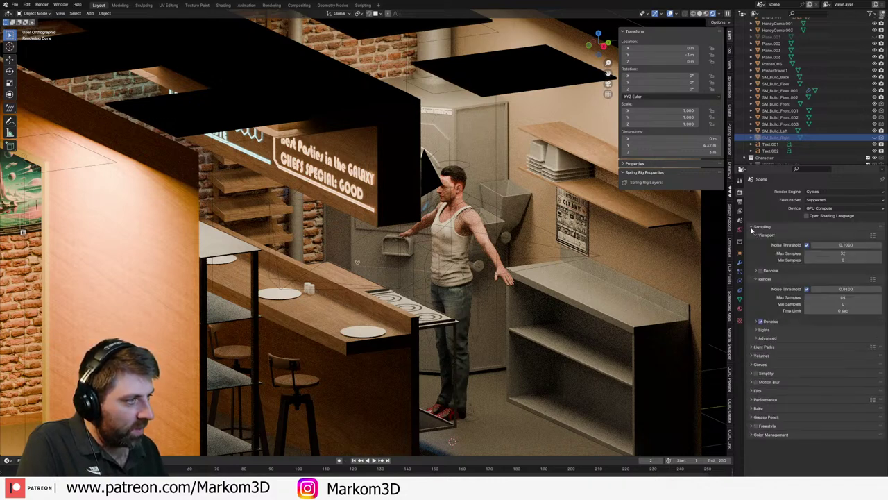
left_click(753, 236)
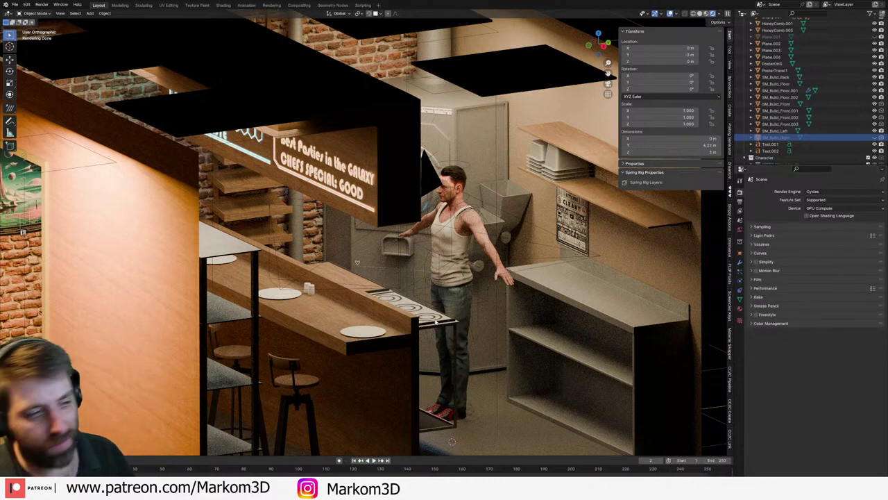
- Create a new General scene for modelling separately from the restaurant file
middle_click_drag(636, 371, 589, 326)
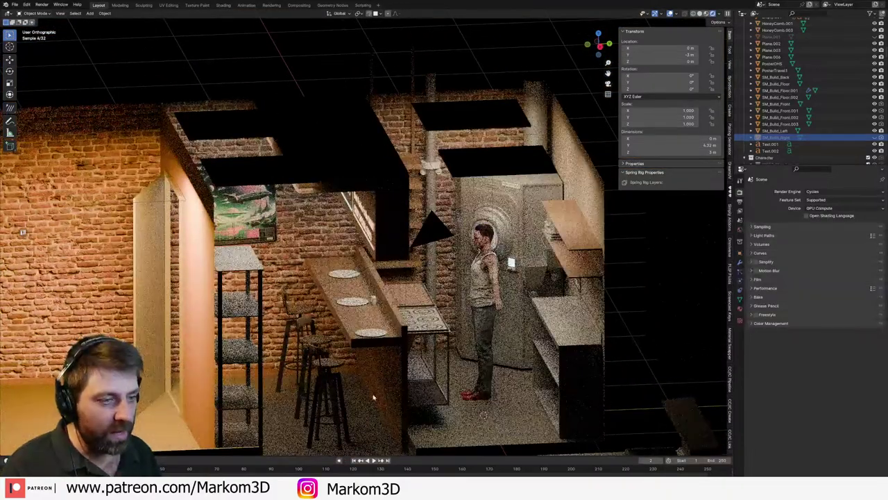
left_click(14, 4)
mouse_move(26, 12)
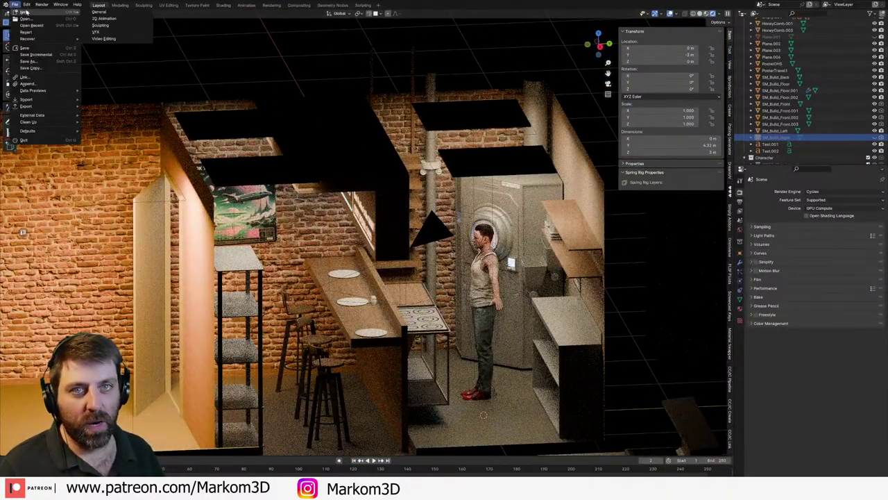
left_click(99, 12)
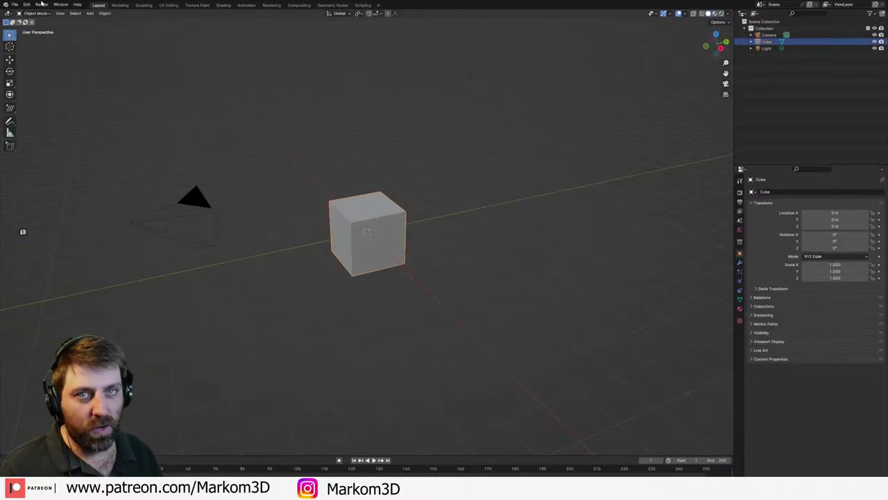
- Save the new scene as 084_Extra.blend in the 084_PastieResturant folder
left_click(14, 4)
left_click(27, 65)
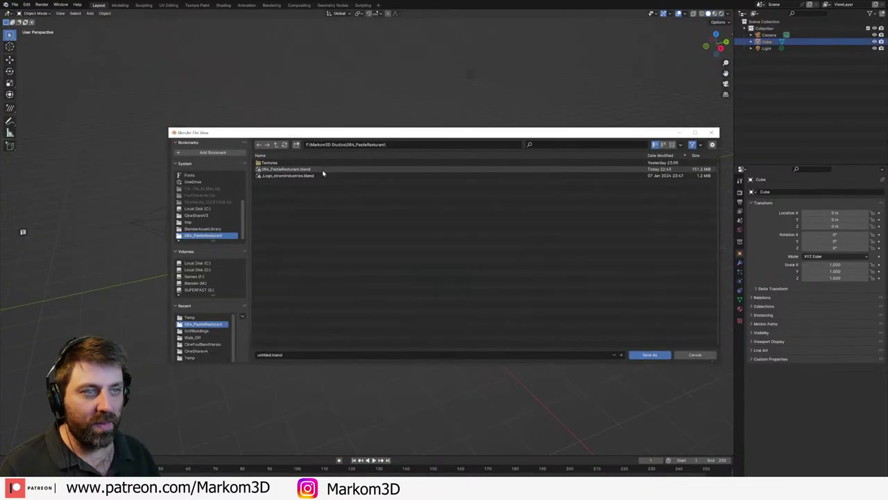
left_click(272, 355)
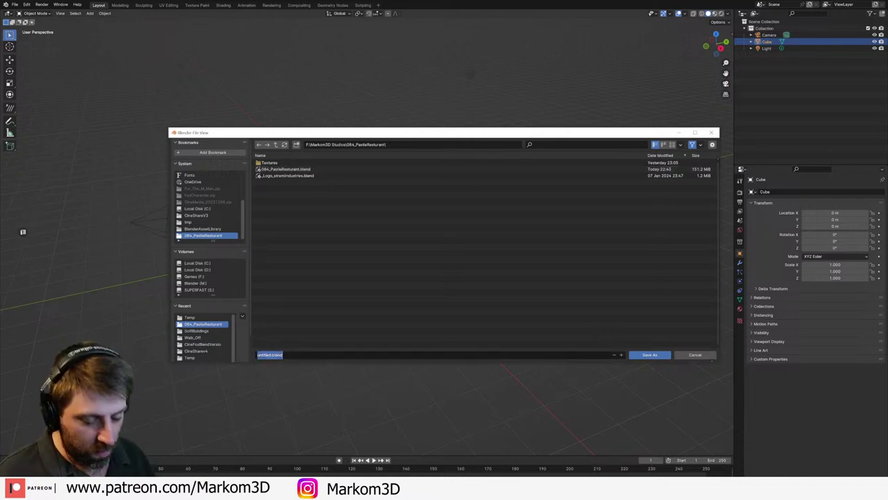
type("Extra")
key("Return")
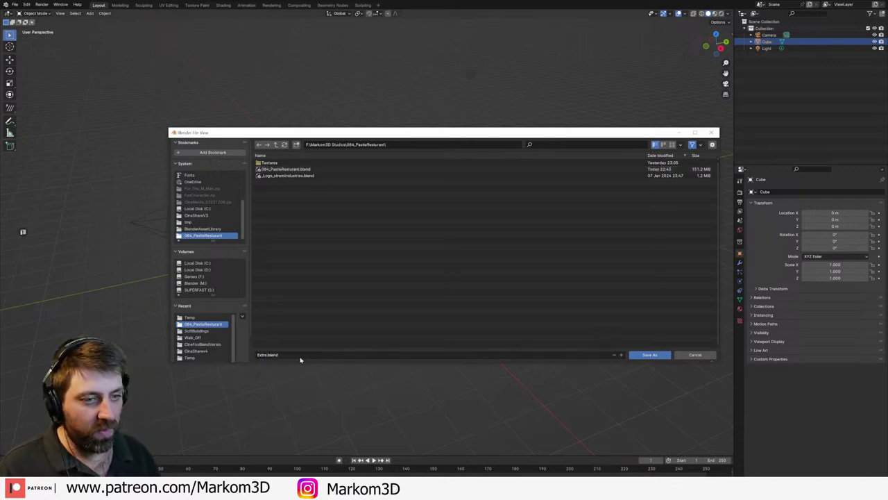
left_click(285, 356)
left_click(267, 354)
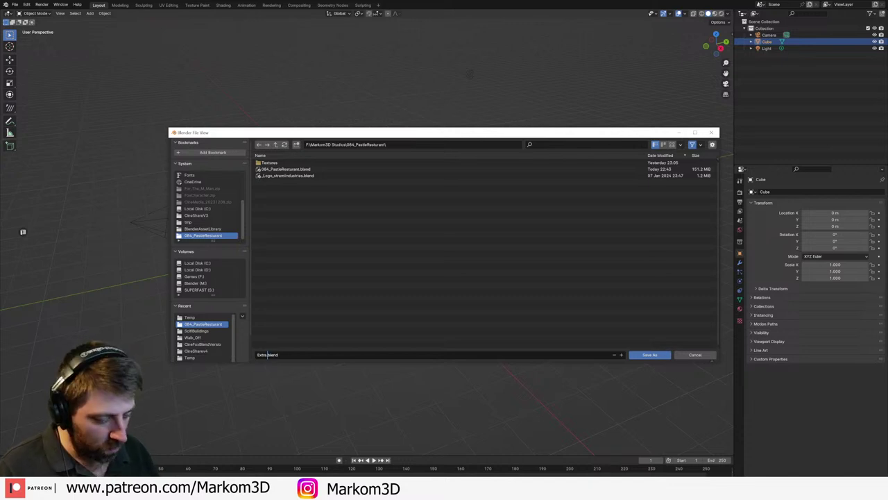
type("0")
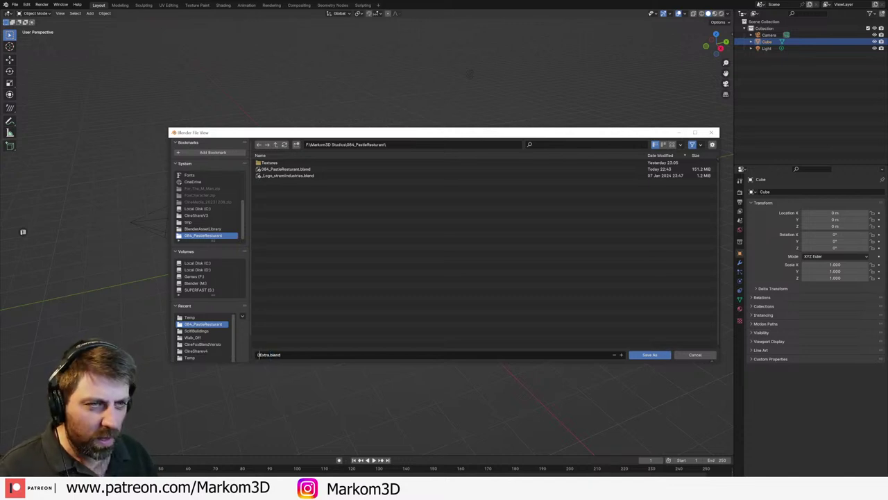
type("84_")
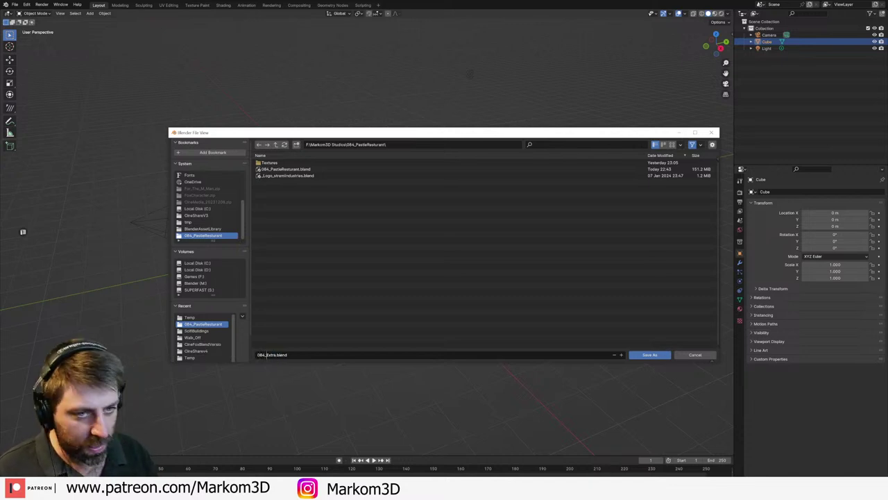
left_click(649, 356)
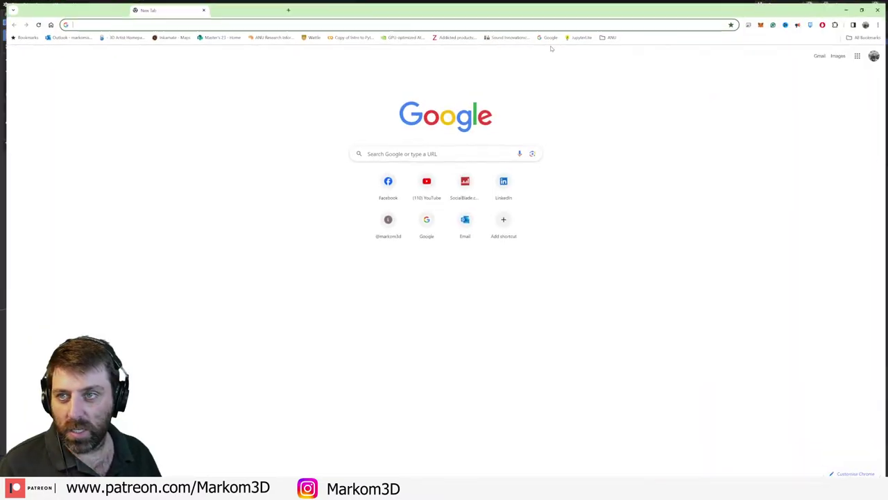
- Switch to the Chrome browser and search Google for "knife" as reference
left_click(430, 152)
type("knife")
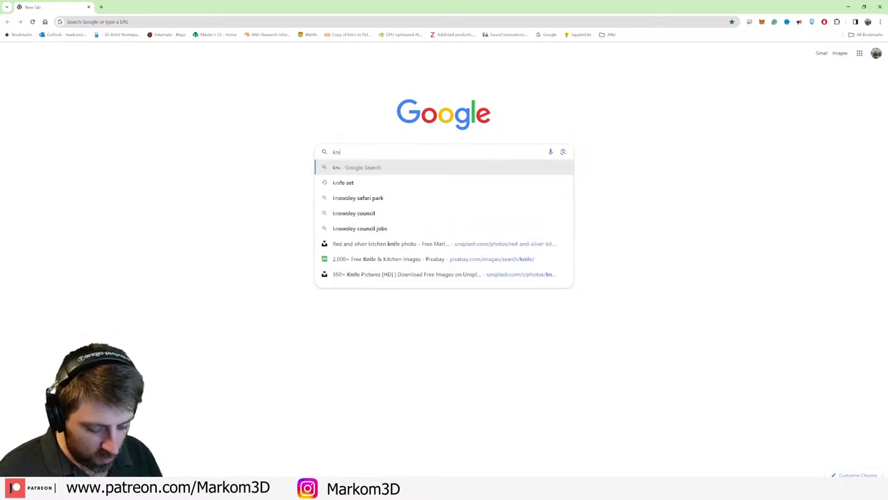
key("Return")
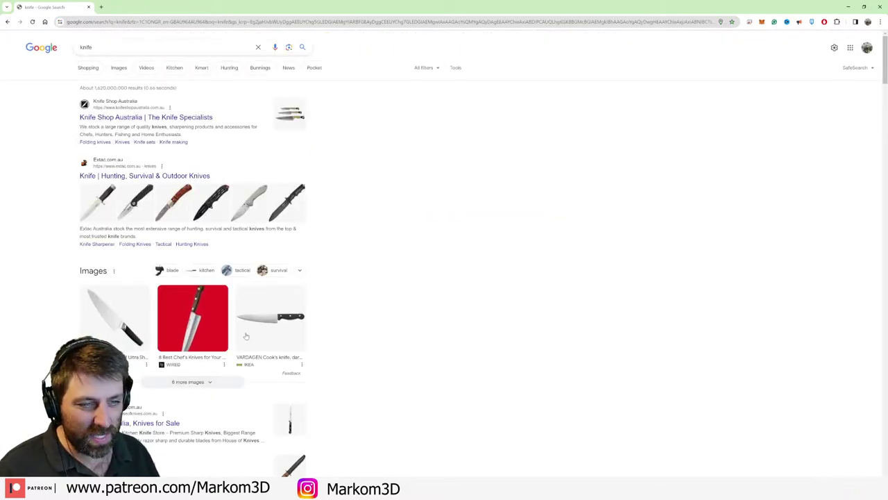
- Open the preview of the IKEA VARDAGEN Cook's knife image from the search results
left_click(270, 317)
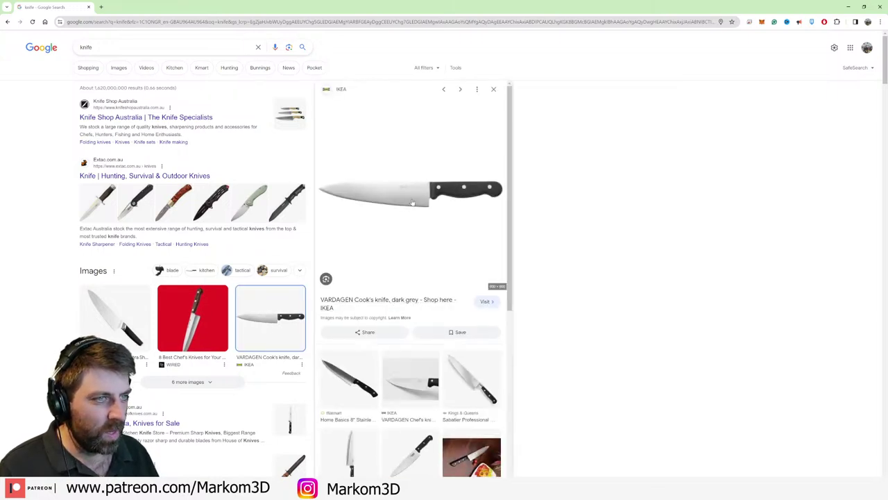
right_click(412, 202)
left_click(457, 310)
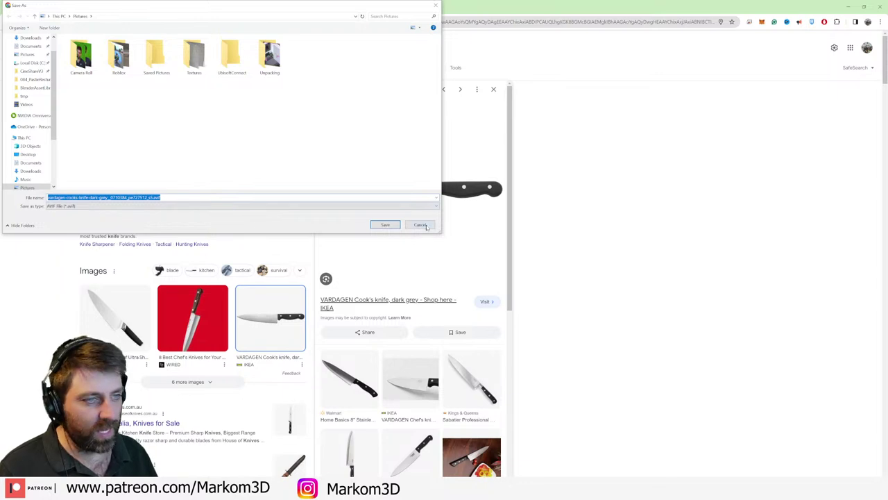
left_click(420, 225)
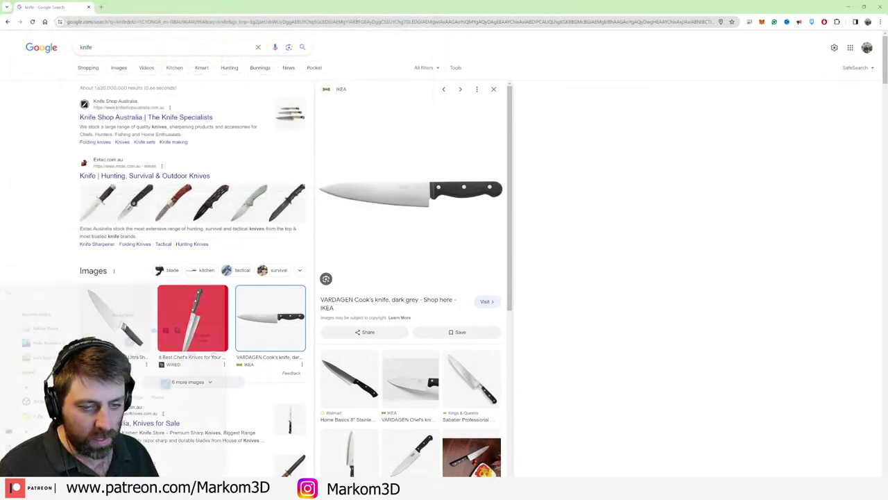
- Launch the Snipping Tool and capture a rectangular snip of the whole VARDAGEN knife in the preview
type("sn")
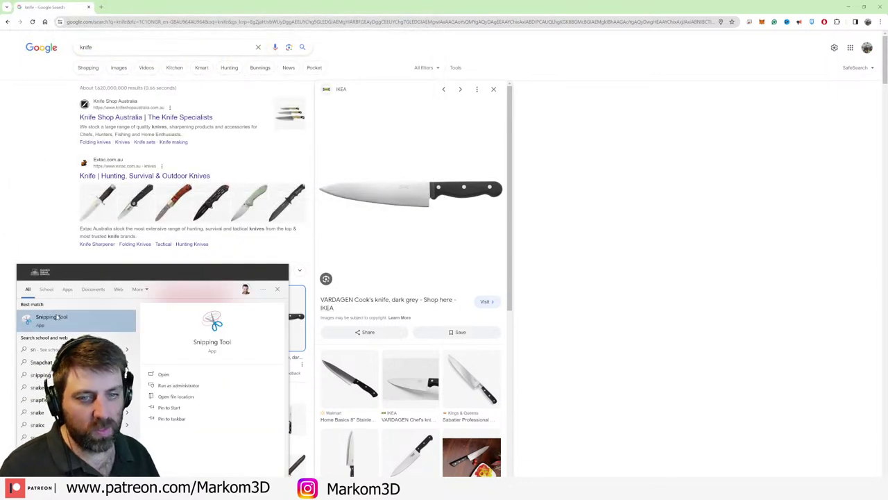
left_click(56, 316)
left_click(73, 257)
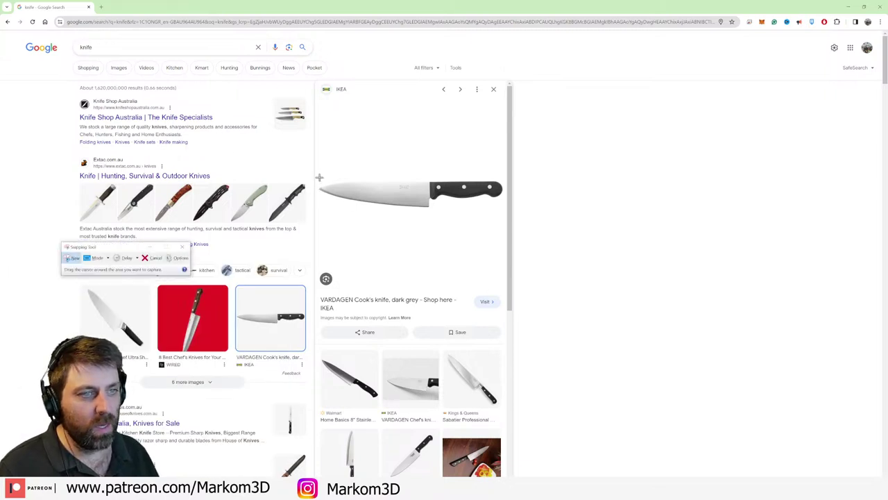
left_click_drag(317, 170, 502, 215)
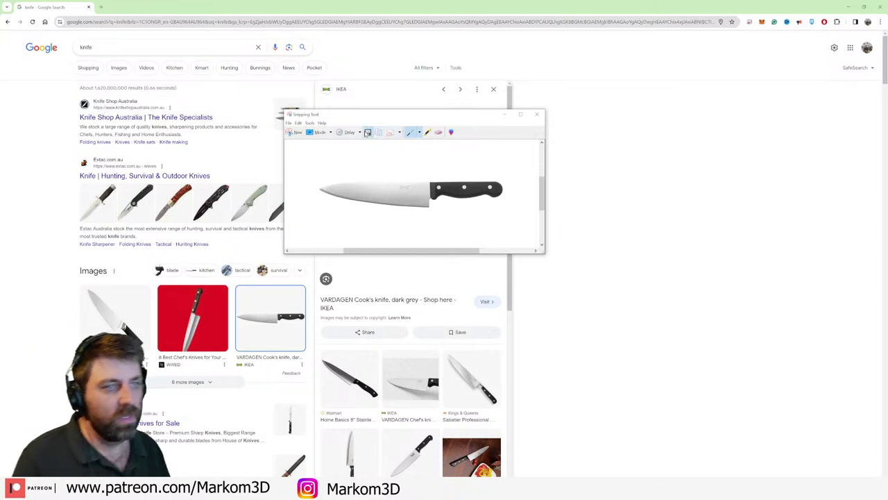
- Start saving the knife snip and browse to Markom3D Studios > 084_PastieResturant on the Games (F:) drive
left_click(367, 133)
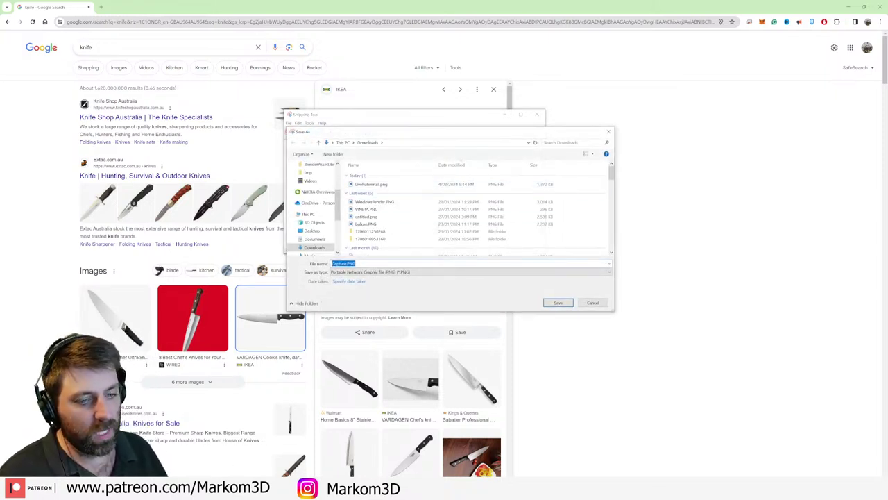
scroll(320, 223, "down", 3)
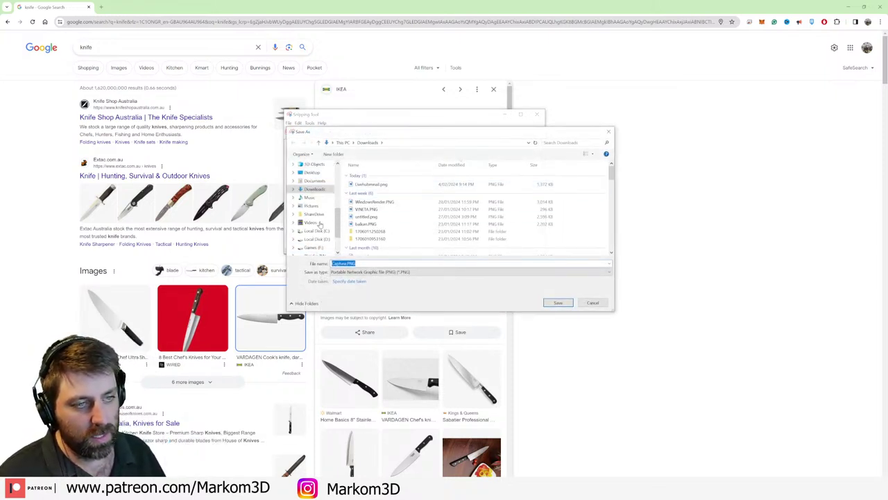
scroll(320, 224, "down", 2)
left_click(313, 206)
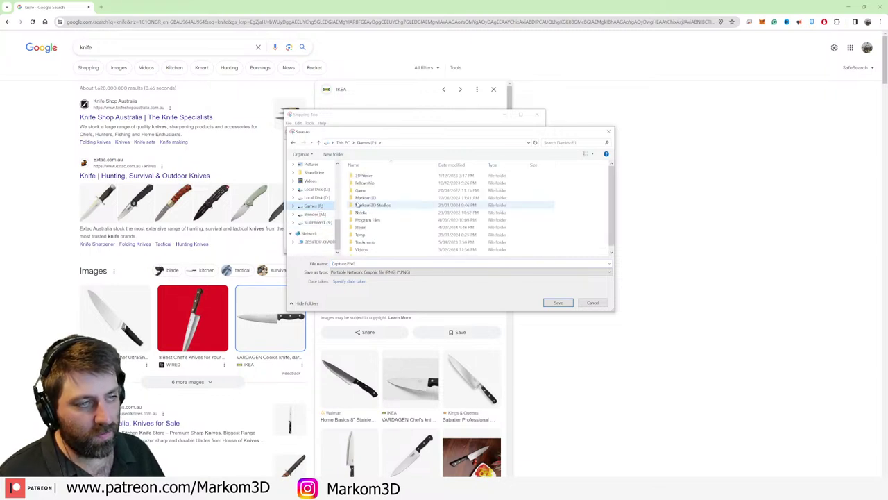
double_click(357, 205)
scroll(378, 211, "down", 10)
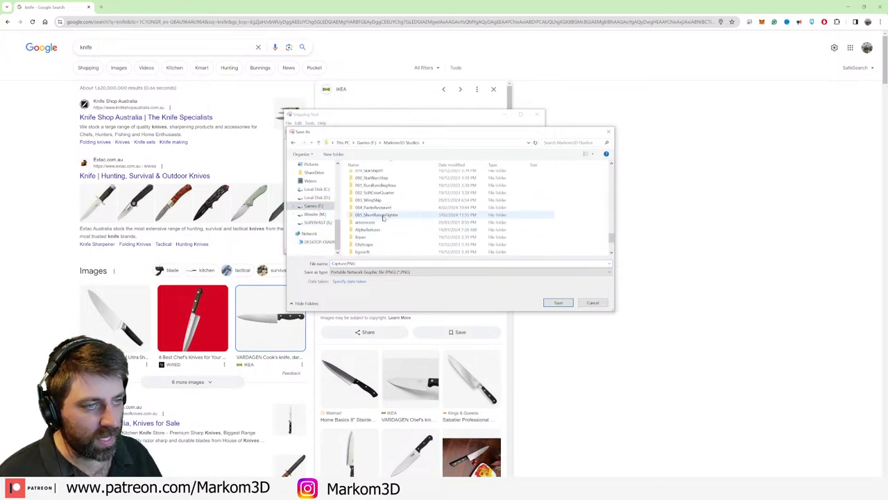
double_click(380, 207)
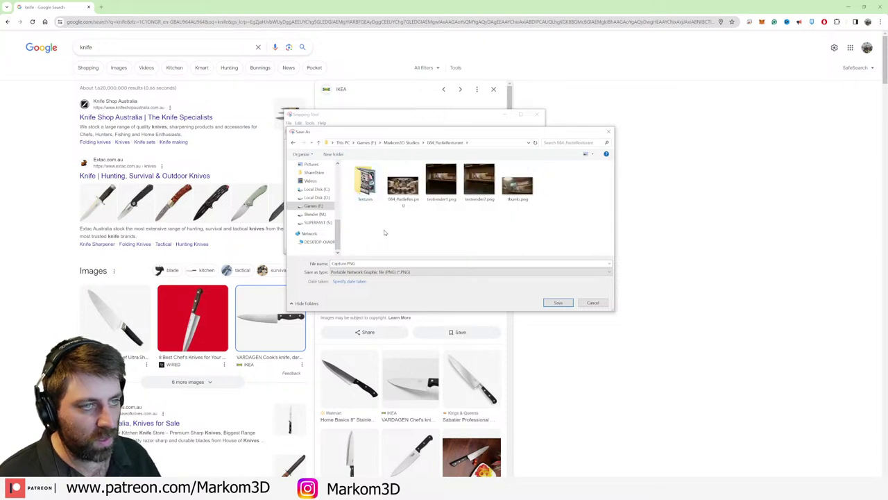
- Create a folder named Referece inside 084_PastieResturant and save the snip there as Knife in PNG format
right_click(385, 232)
mouse_move(425, 320)
left_click(485, 321)
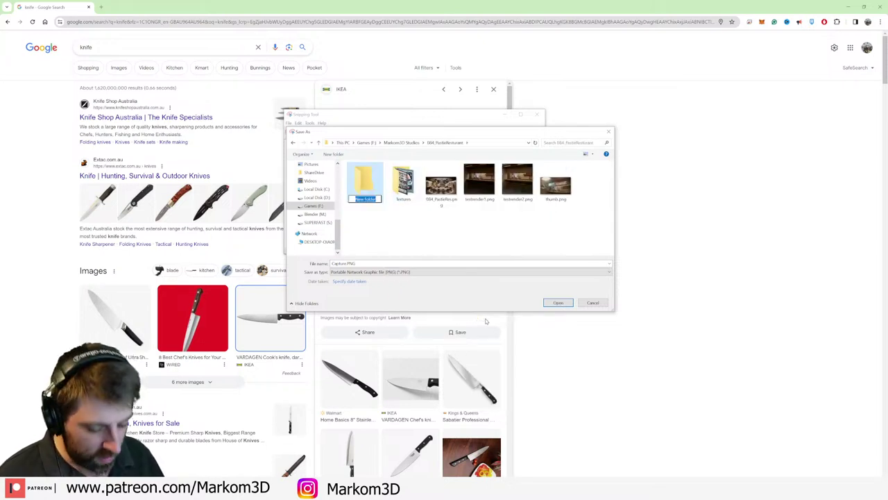
type("Reference")
key("Return")
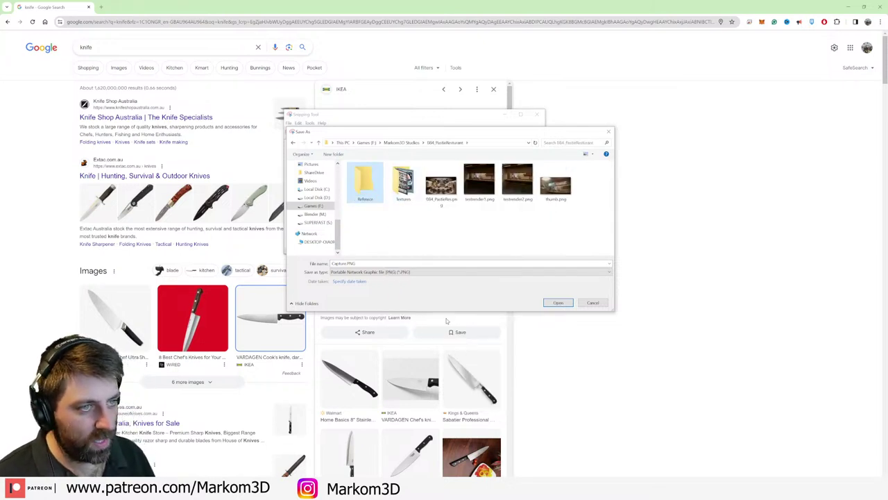
double_click(366, 185)
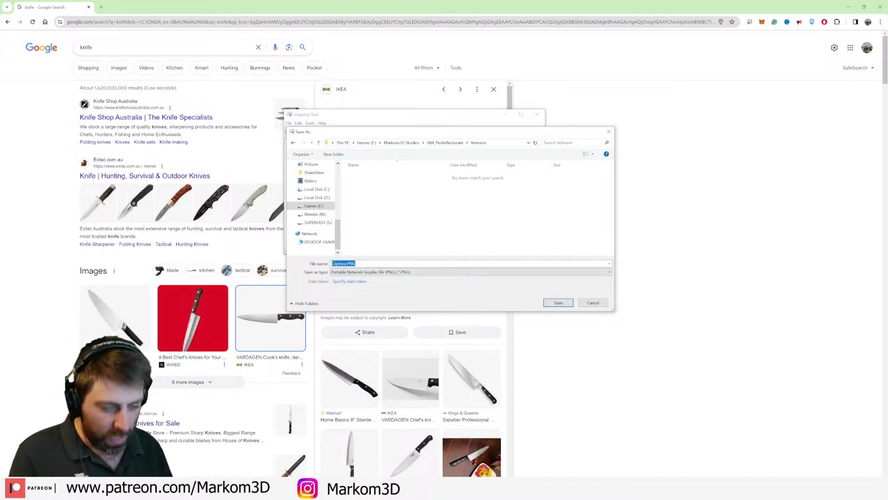
type("Knife")
key("Return")
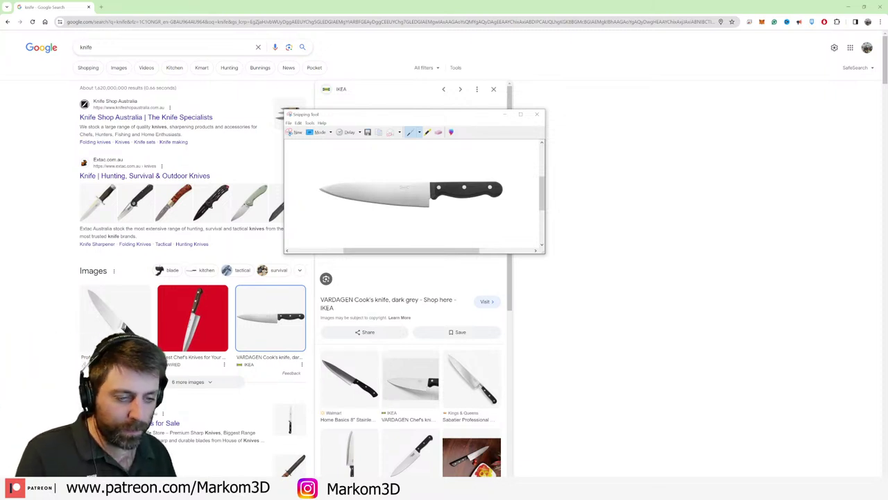
- Switch to Blender's 084_Extra scene and delete the default camera, cube and light
mouse_move(299, 490)
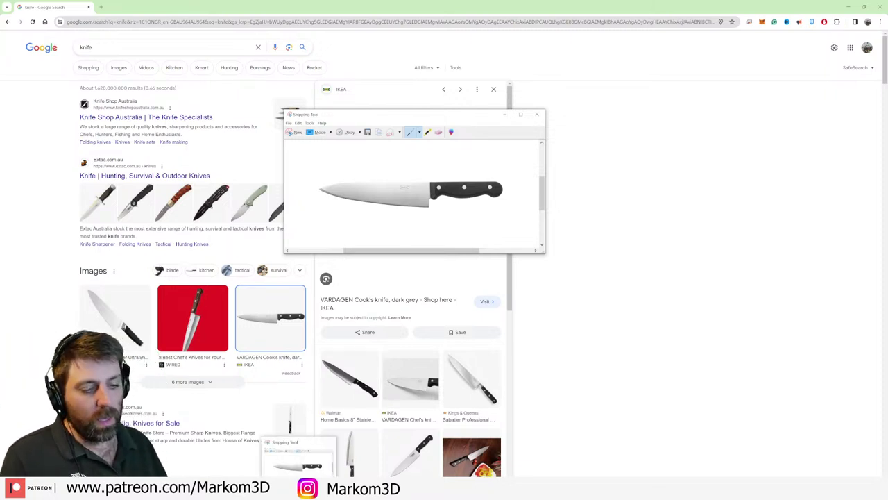
left_click(277, 490)
left_click(360, 307)
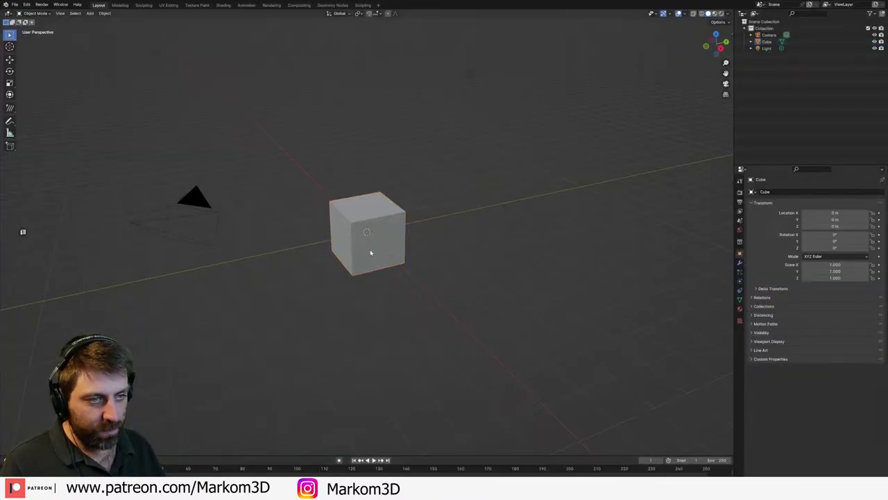
key("a")
key("Delete")
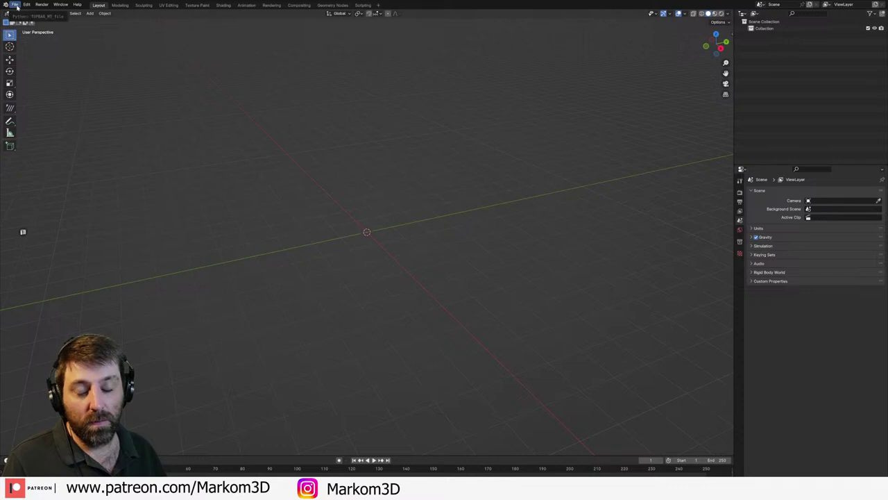
- Import the Knife image from the Referece folder as a plane with the Principled material type
left_click(14, 5)
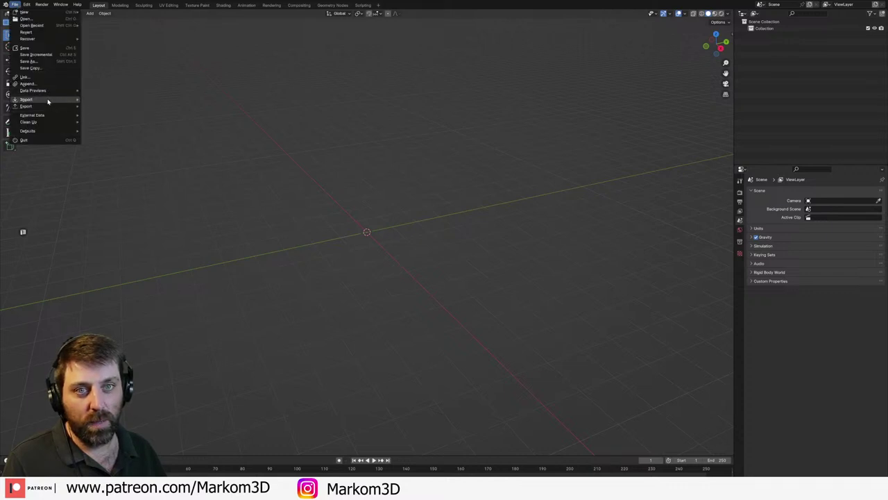
mouse_move(50, 101)
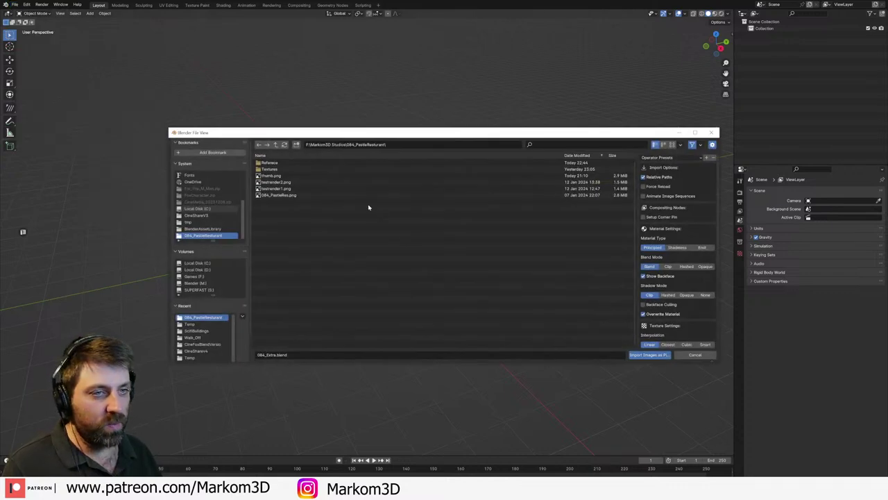
double_click(297, 163)
double_click(297, 164)
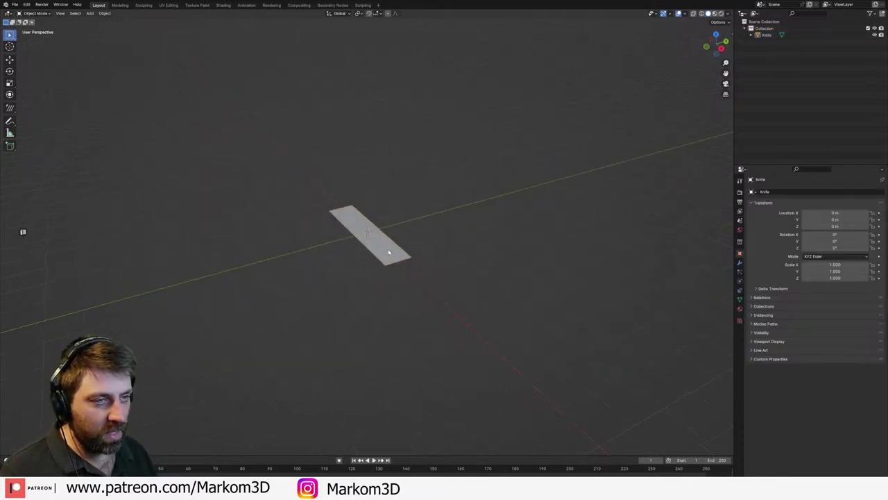
- Select the knife image plane and show it from the top in Material Preview shading
left_click(388, 250)
key("KP_7")
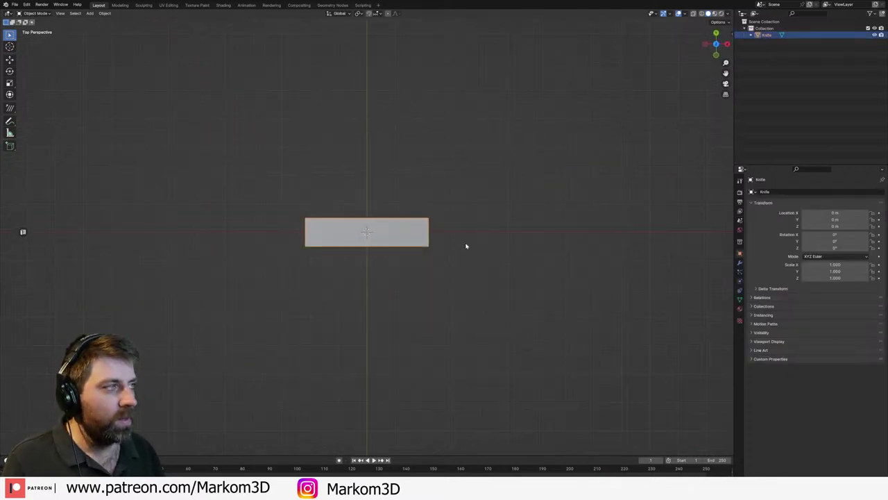
left_click(714, 13)
scroll(420, 238, "up", 6)
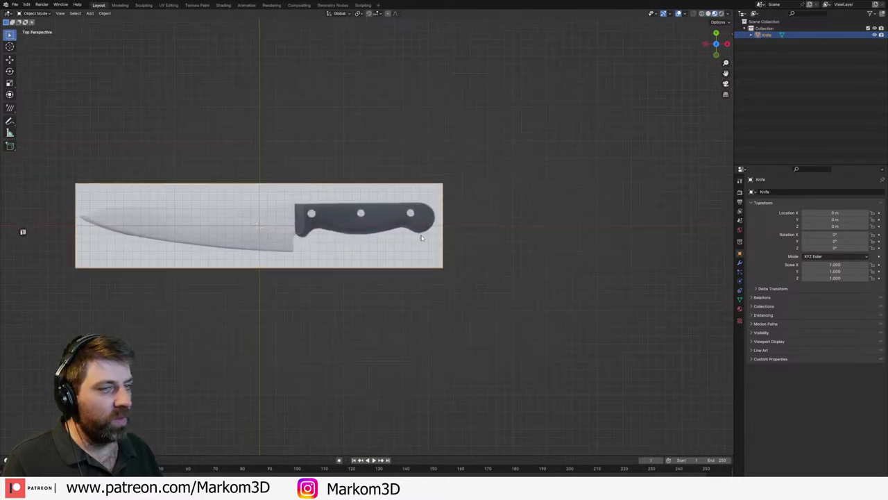
scroll(422, 238, "up", 2)
- Add a lengthwise loop cut to the knife plane, slide it near the handle's upper edge, and return to Object Mode
key("Tab")
middle_click_drag(237, 287, 442, 299, "shift")
scroll(324, 273, "up", 2)
middle_click_drag(202, 243, 303, 262, "shift")
scroll(308, 250, "down", 2)
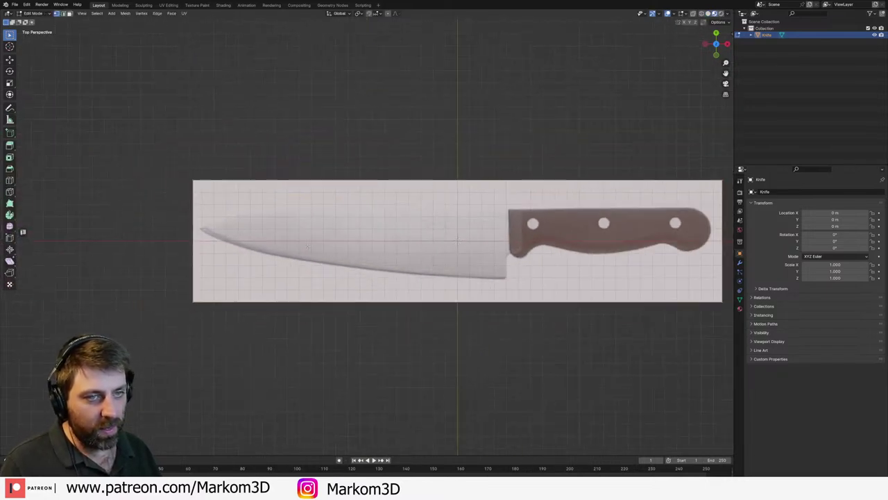
middle_click_drag(591, 215, 528, 223, "shift")
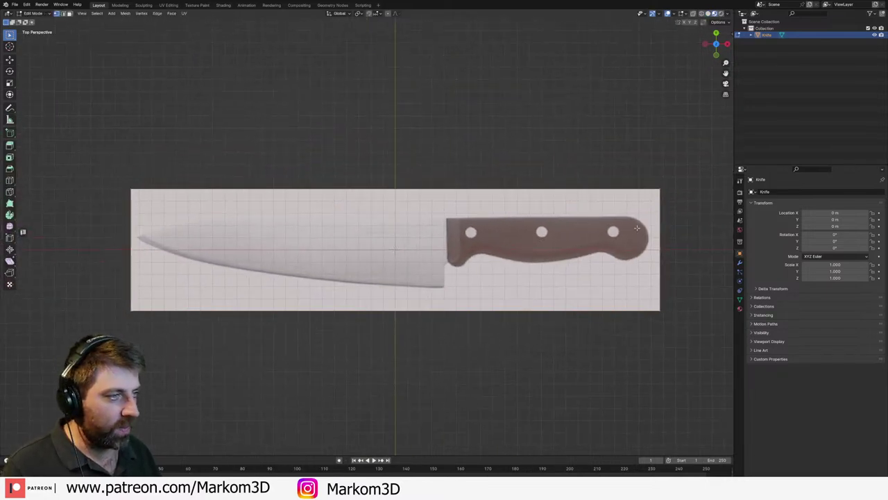
key("ctrl+r")
left_click(654, 239)
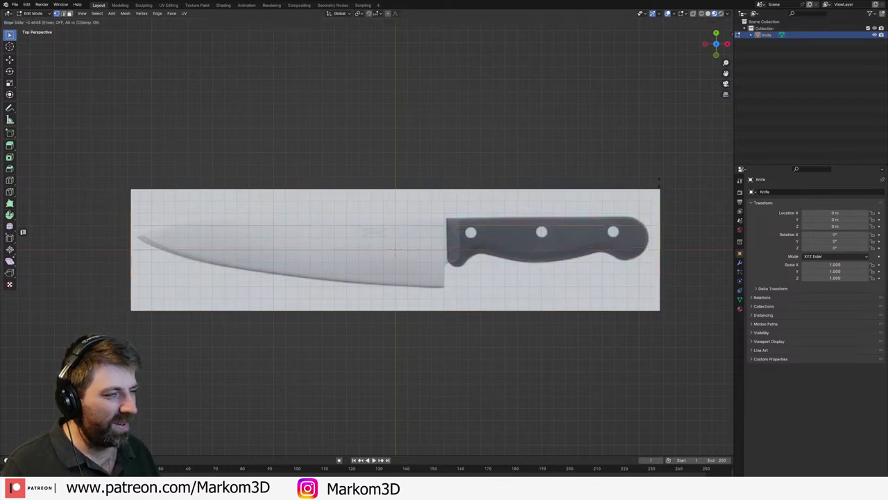
left_click(629, 100)
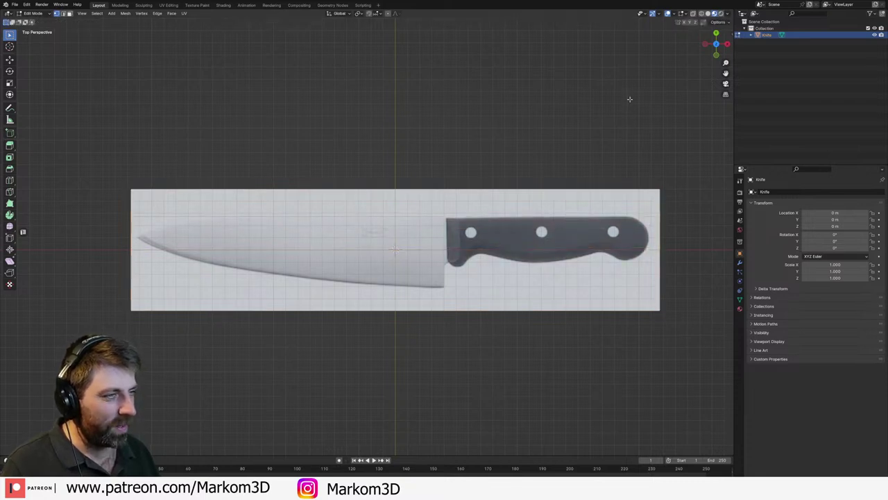
middle_click_drag(215, 227, 308, 231, "shift")
scroll(308, 231, "up", 2)
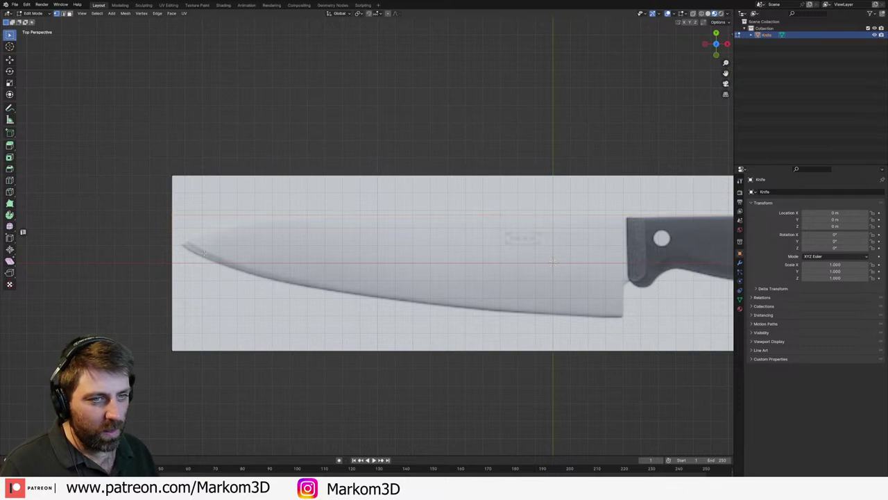
scroll(203, 254, "down", 3)
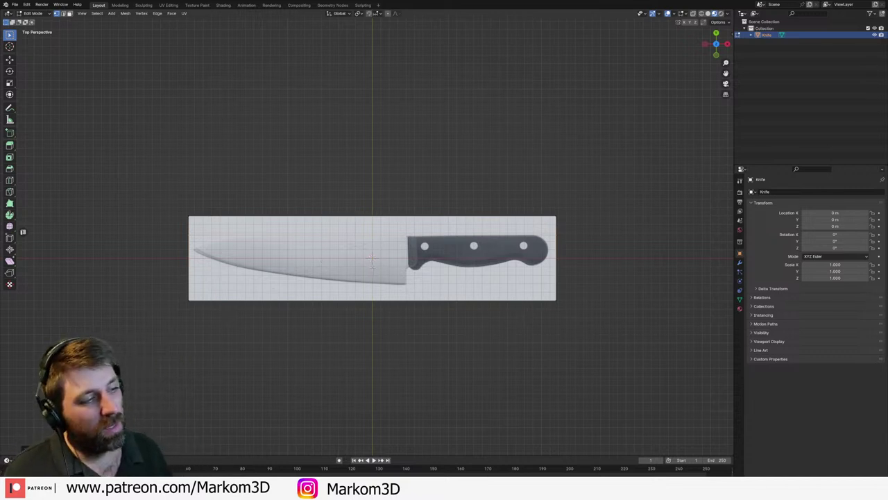
scroll(546, 245, "up", 2)
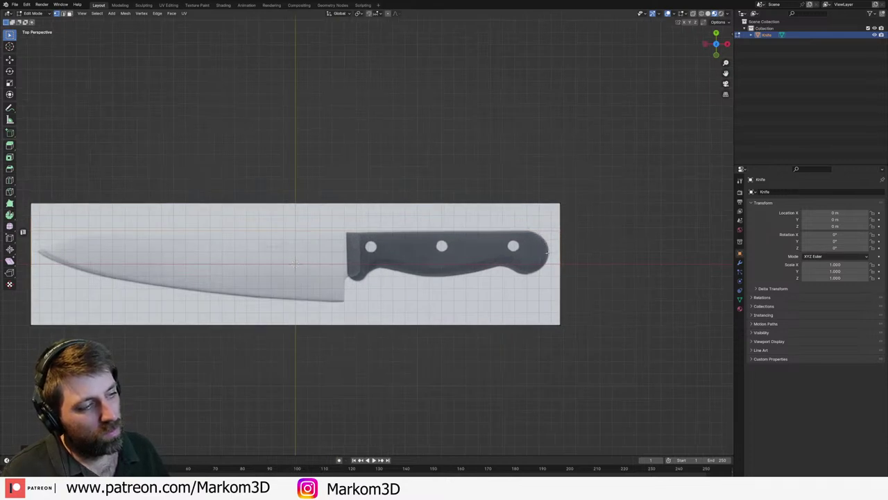
key("Tab")
scroll(406, 258, "down", 2)
middle_click_drag(299, 248, 362, 248, "shift")
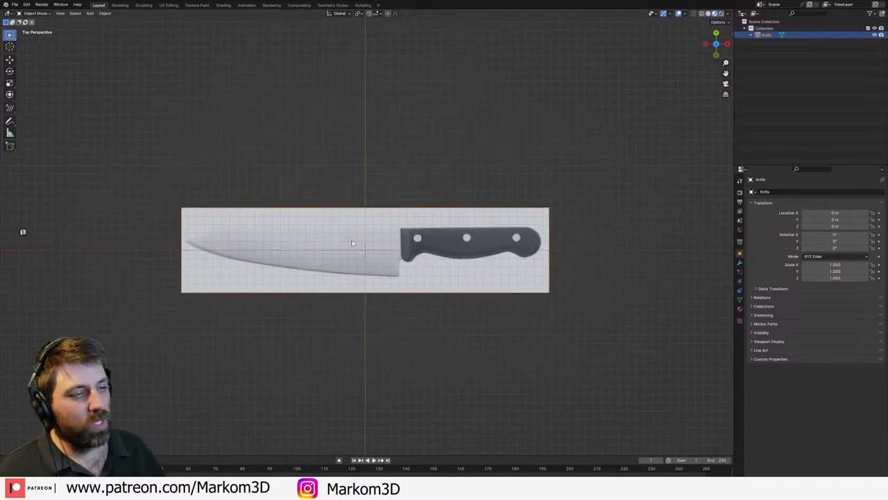
- Try a Nurbs Circle over the knife reference, scale its points down in Edit Mode, and delete it
key("shift+a")
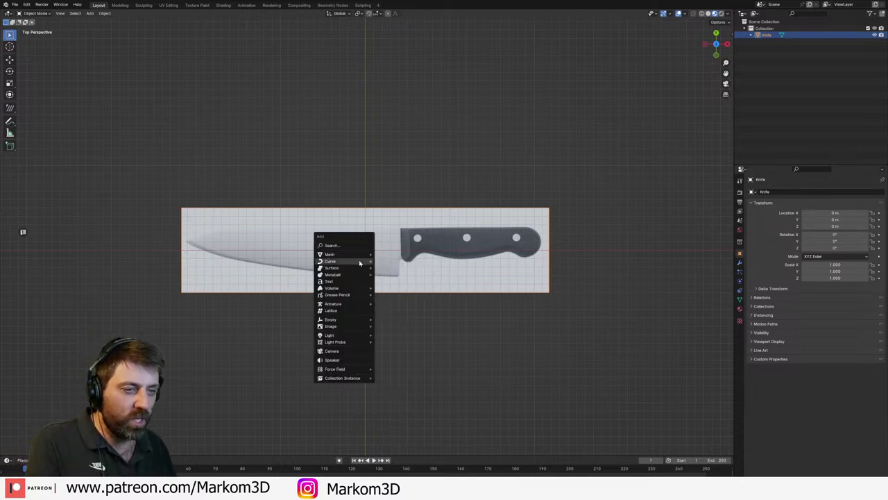
mouse_move(347, 261)
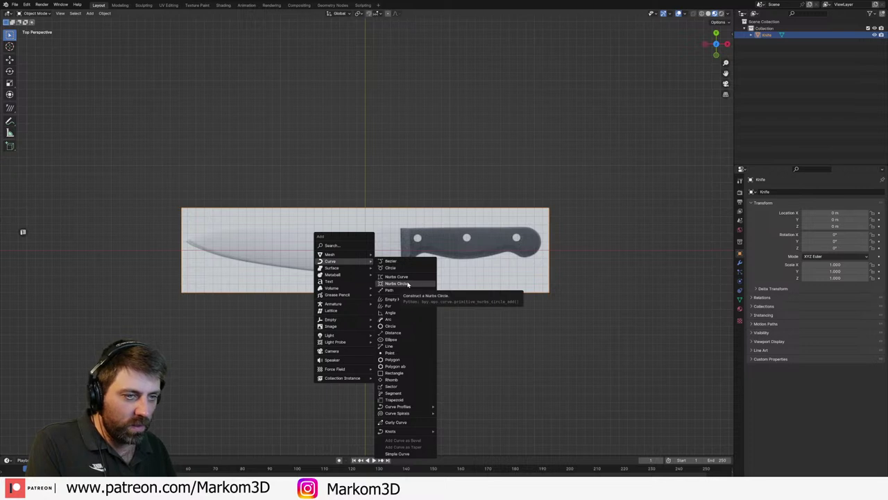
left_click(407, 284)
scroll(393, 271, "up", 2)
key("Tab")
key("s")
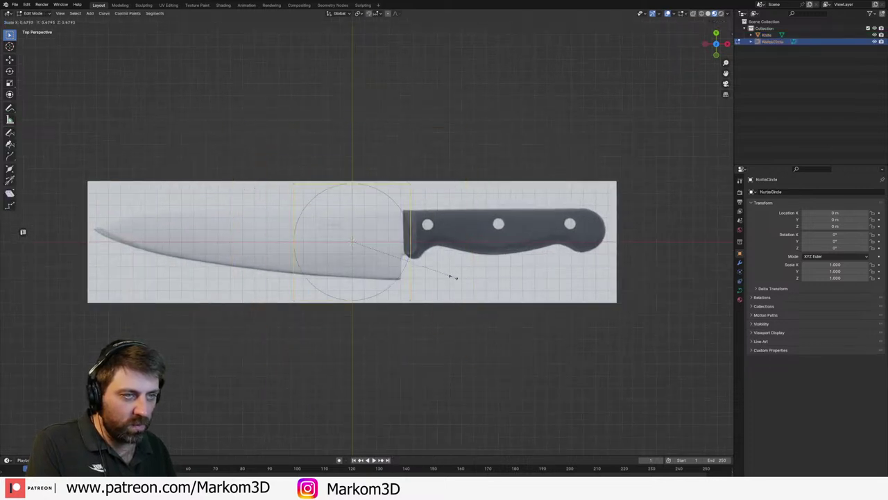
left_click(429, 275)
key("Tab")
key("Delete")
- Add a Nurbs Curve over the knife reference and, in Edit Mode, move its first end point onto the blade tip
key("shift+a")
mouse_move(430, 276)
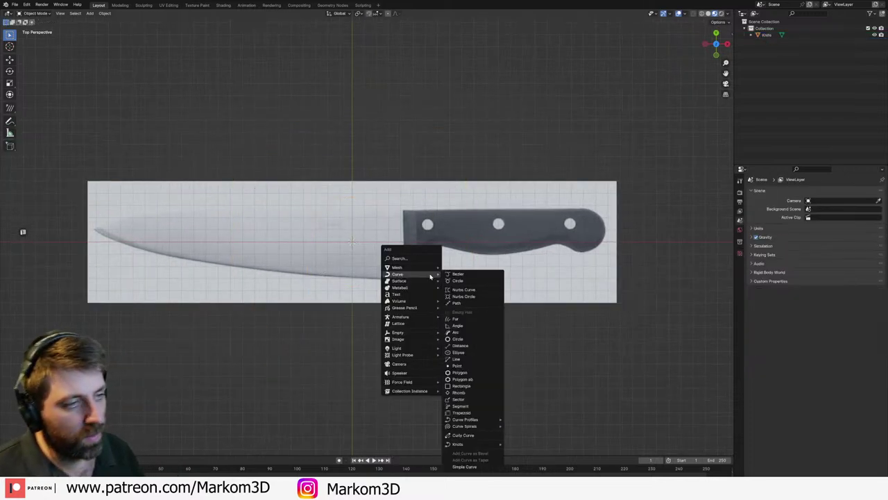
left_click(458, 289)
key("Tab")
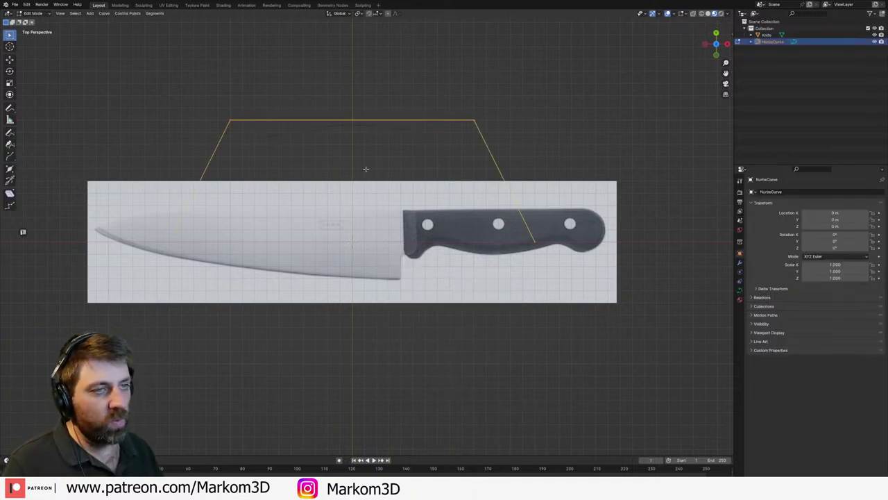
left_click(165, 244)
key("ctrl+x")
key("e")
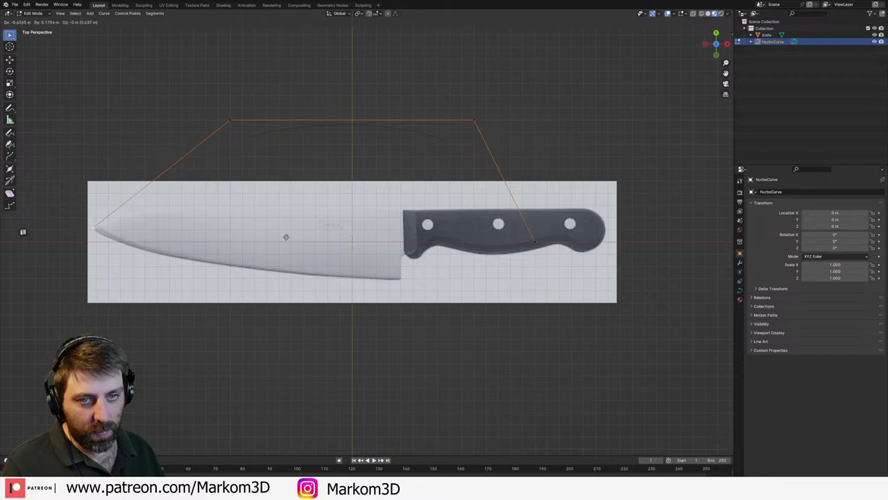
left_click(299, 247)
- Place the curve's remaining control points along the blade's spine and the handle's upper edge up to where the butt starts curving
middle_click_drag(299, 247, 379, 272, "shift")
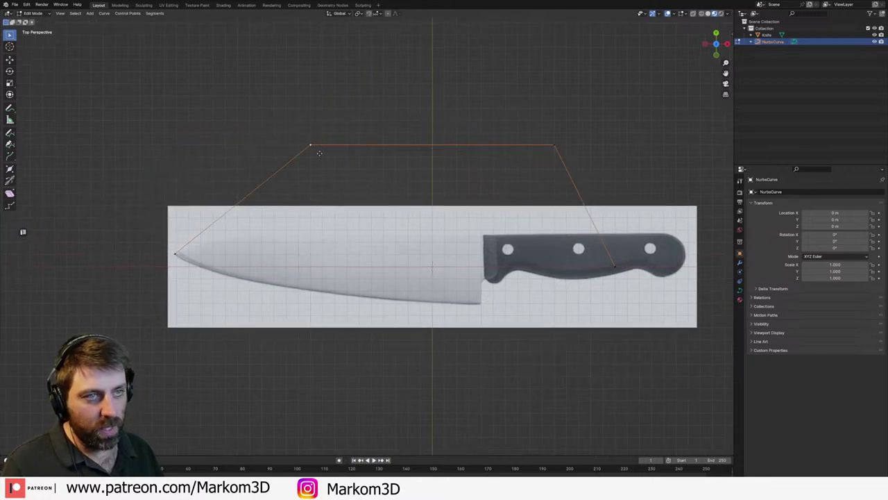
key("g")
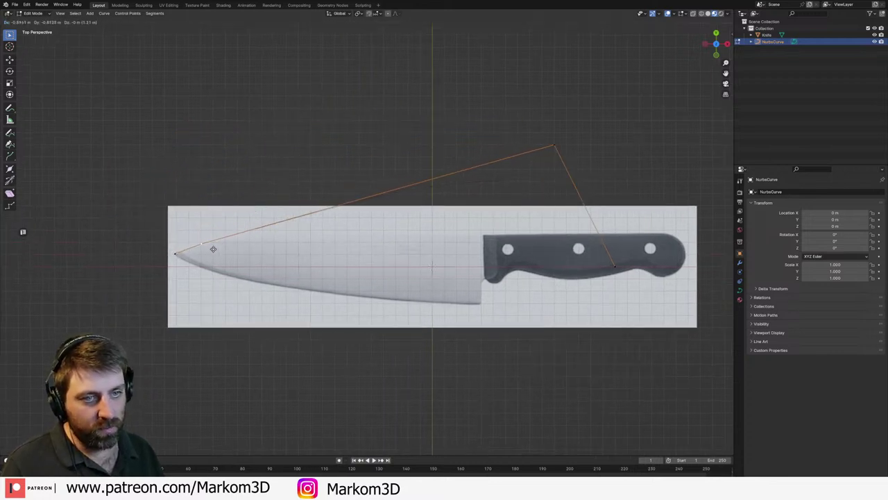
left_click(213, 248)
left_click(553, 145)
key("g")
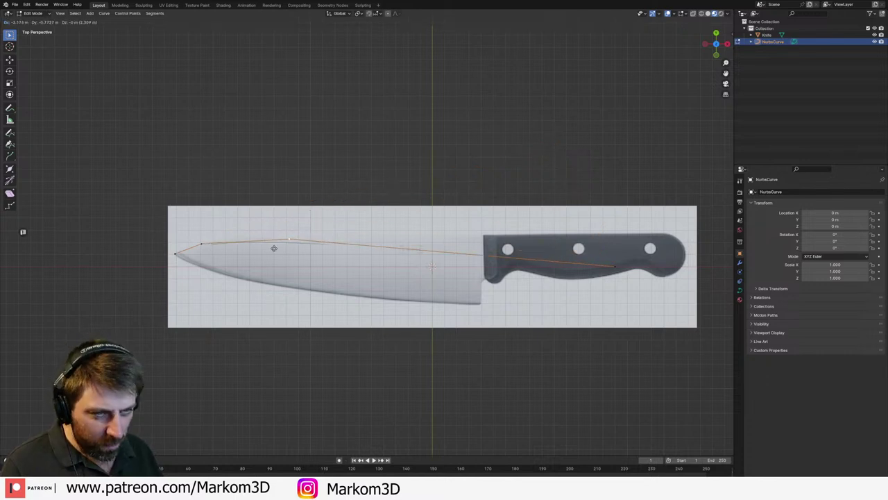
left_click(291, 245)
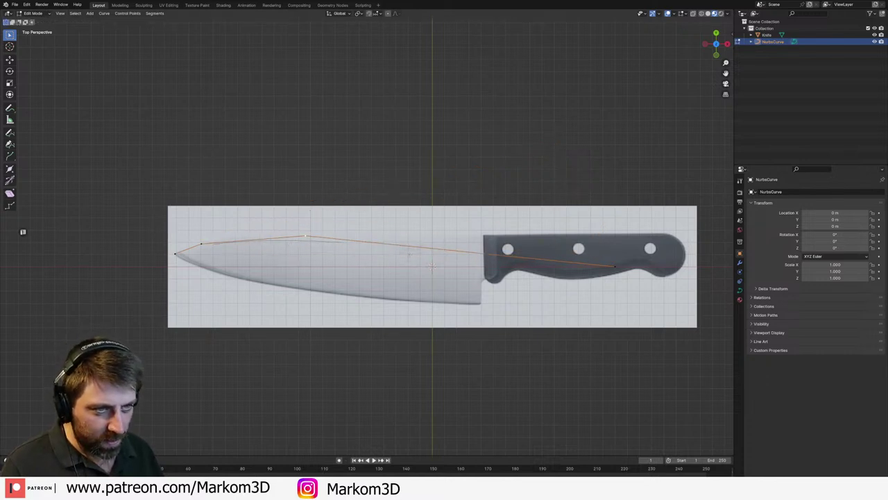
middle_click_drag(410, 255, 353, 251, "shift")
key("g")
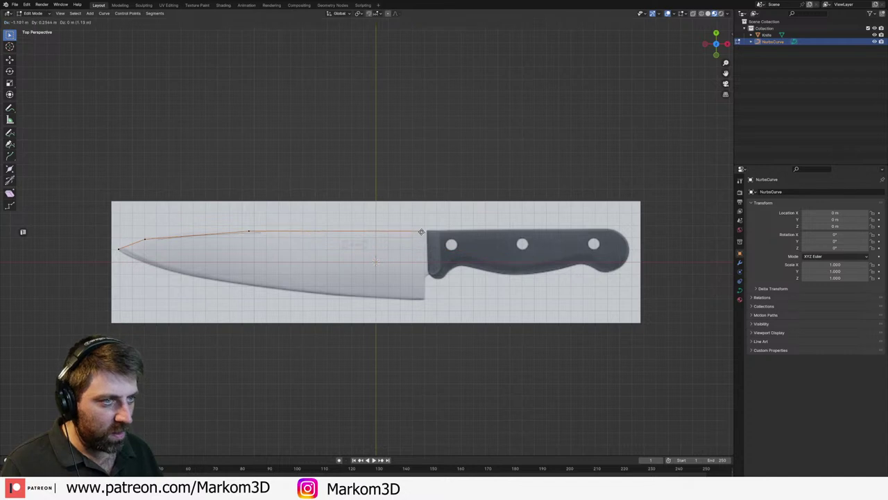
left_click(421, 233)
key("e")
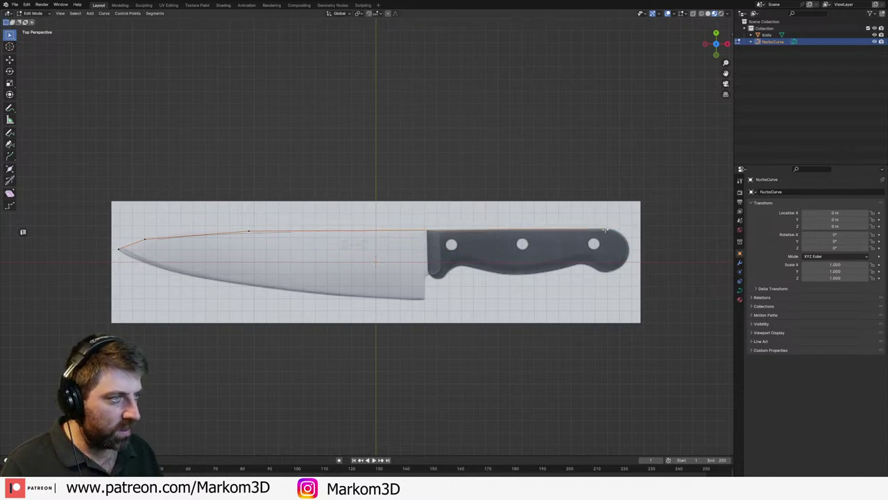
left_click(616, 229)
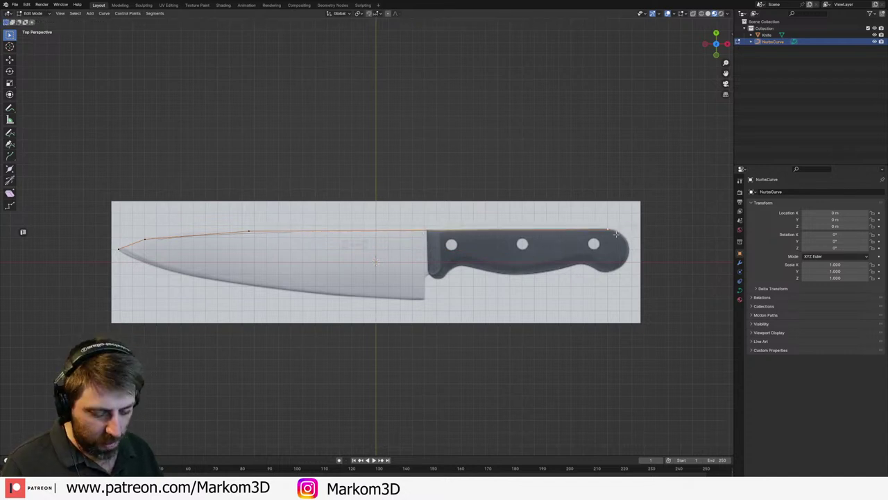
- Extrude control points around the rounded butt of the handle to its underside
key("e")
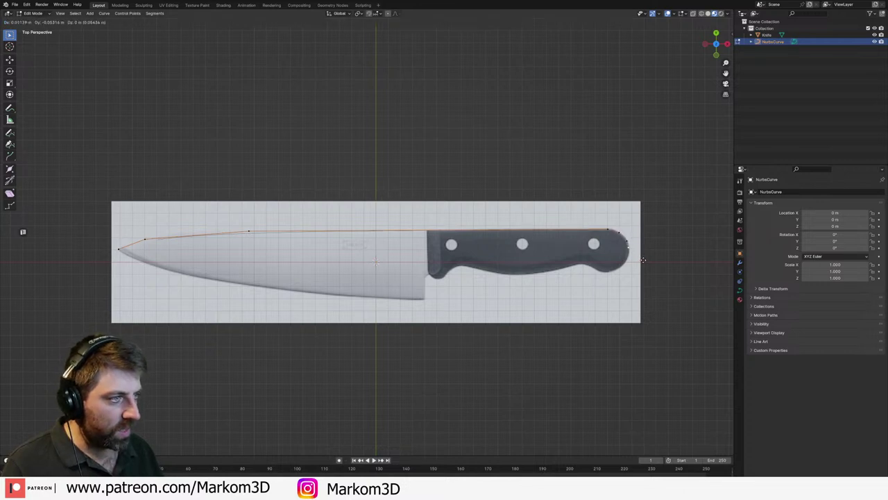
key("e")
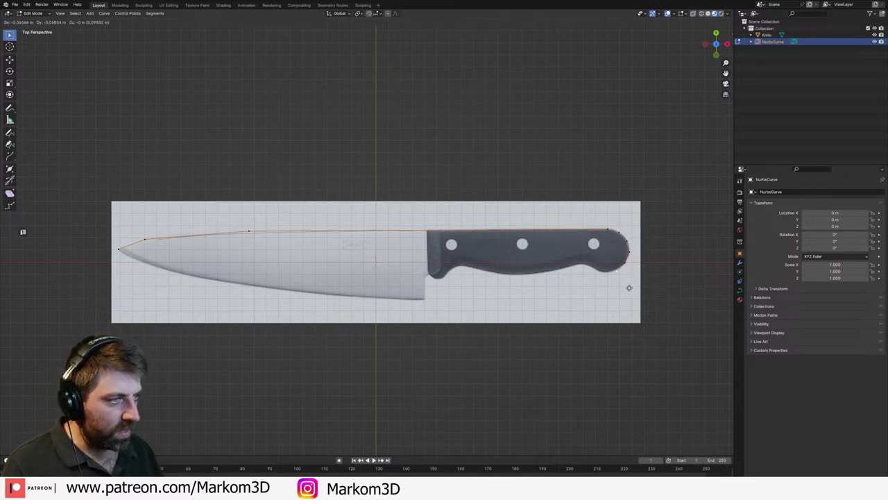
left_click(627, 286)
key("e")
left_click(615, 289)
key("e")
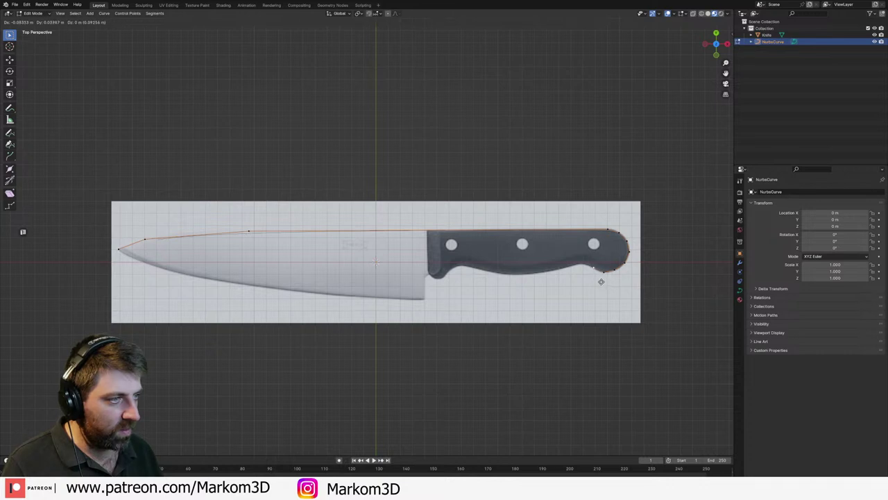
left_click(593, 276)
- Continue extruding control points along the handle's underside, around the bolster and down to the blade's heel corner
key("e")
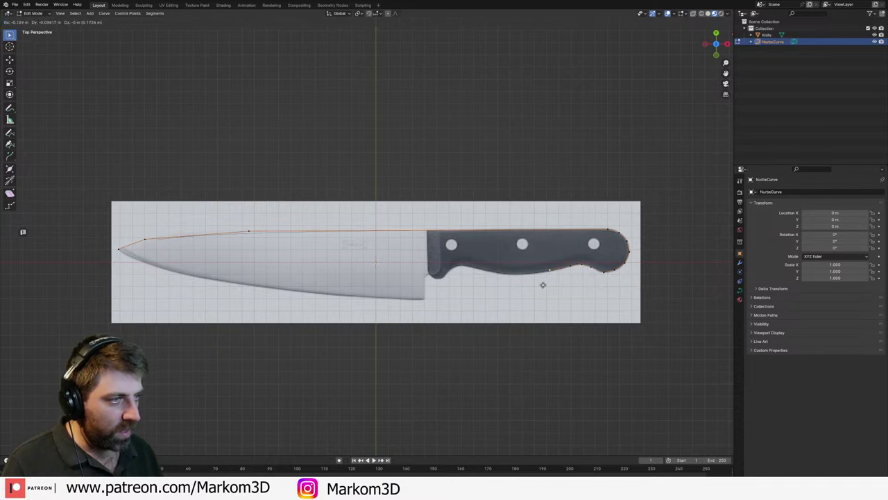
left_click(535, 288)
key("e")
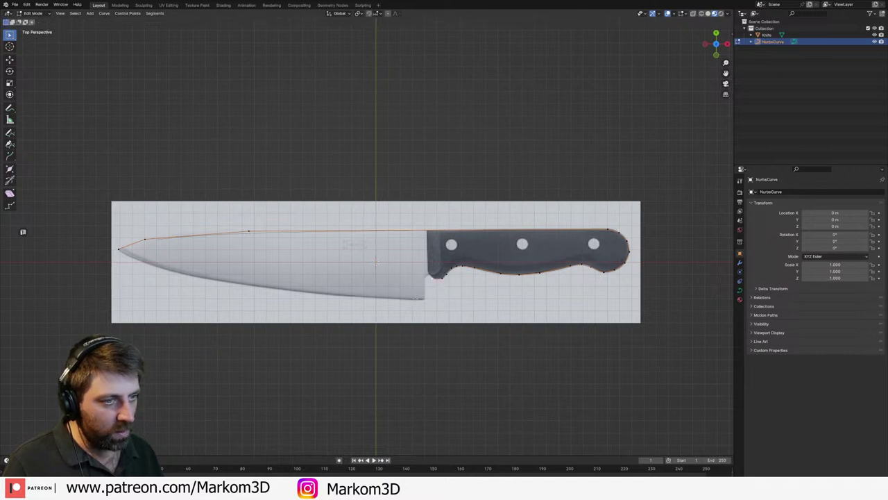
key("e")
key("e")
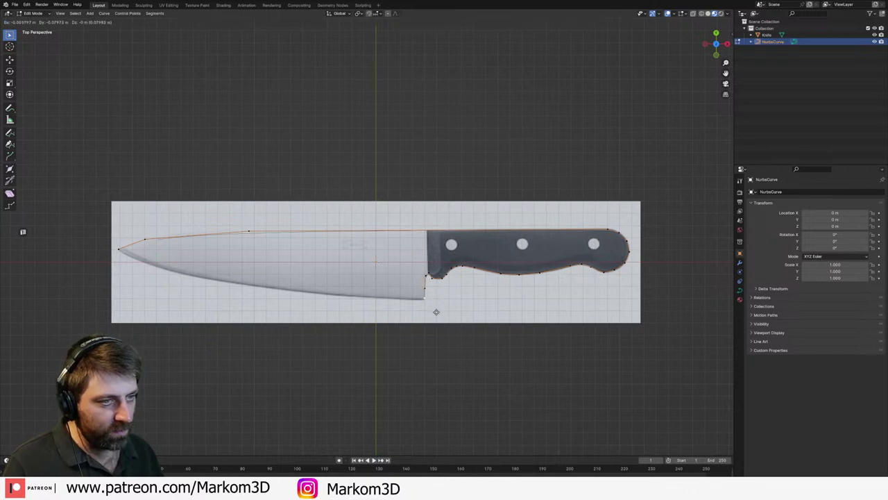
key("e")
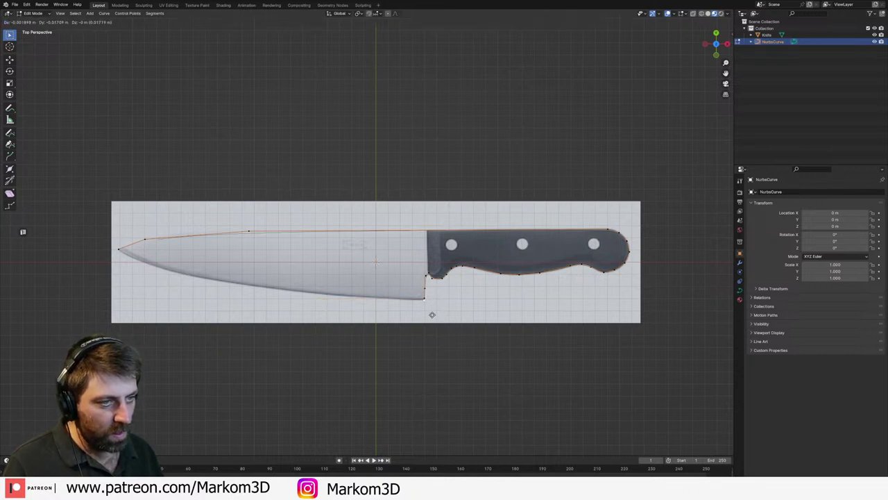
left_click(430, 314)
- Extrude control points from the heel along the blade's curved cutting edge back towards the tip
key("e")
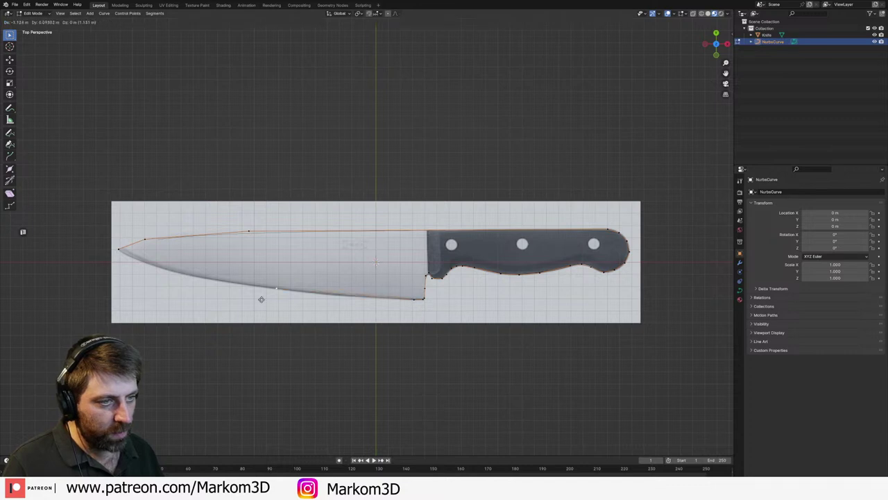
left_click(299, 304)
key("e")
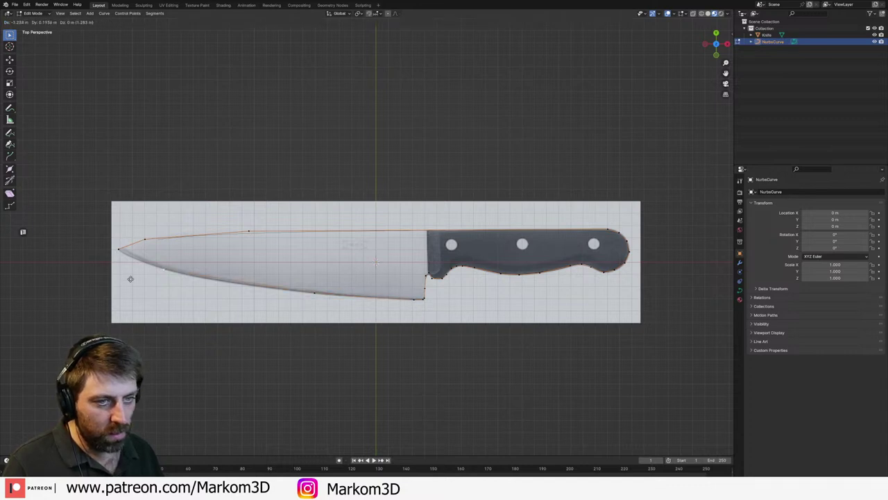
left_click(196, 290)
key("e")
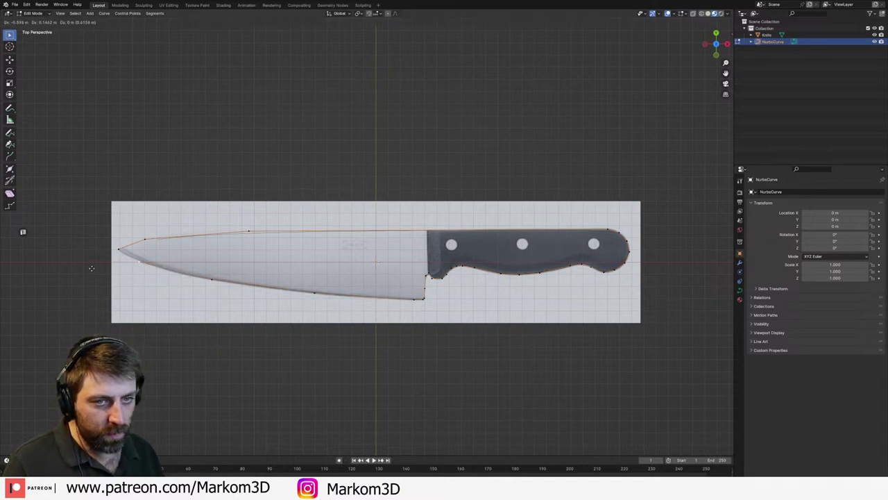
left_click(93, 266)
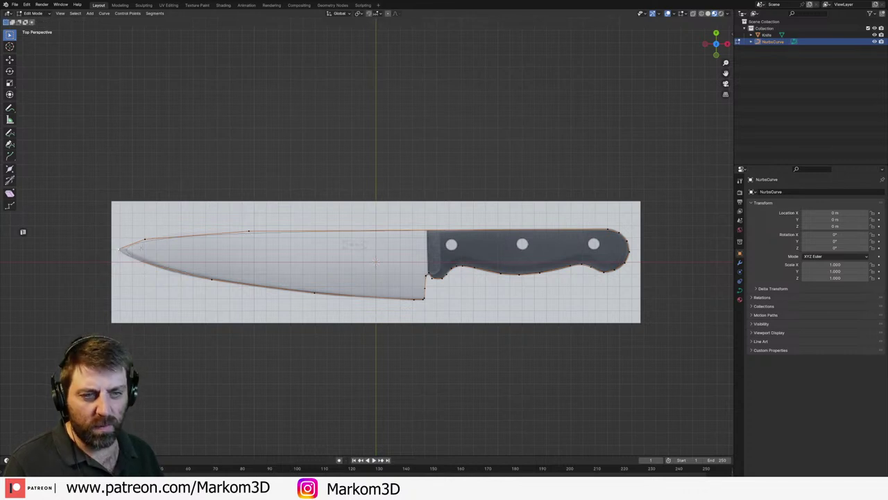
- Place another control point at the blade tip so the outline follows the sharp point, and return to Object Mode
middle_click_drag(141, 247, 321, 251, "shift")
scroll(320, 251, "up", 2)
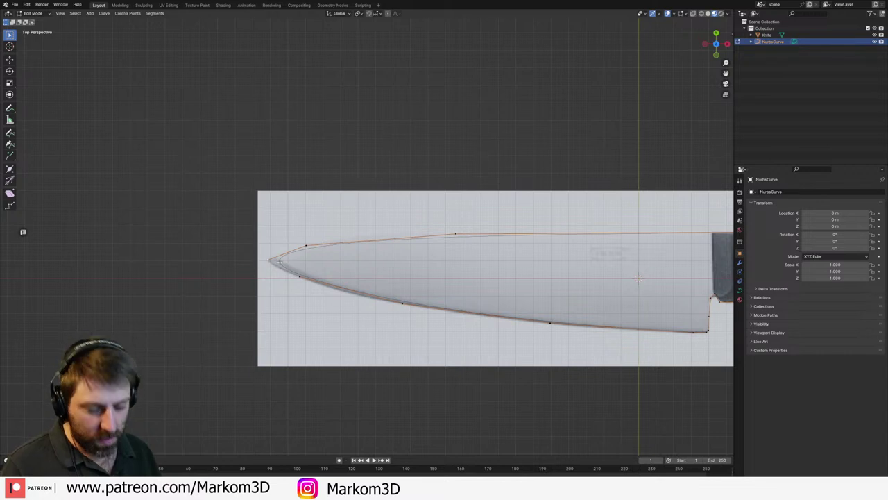
scroll(299, 269, "up", 2)
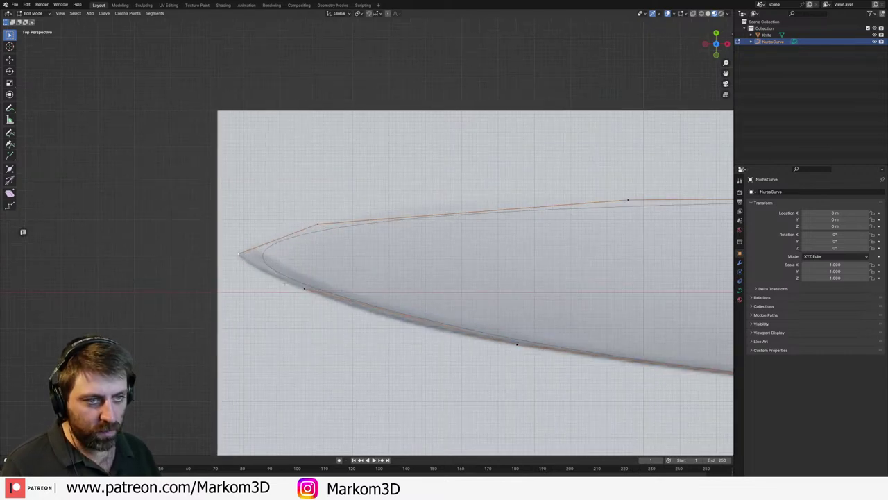
key("g")
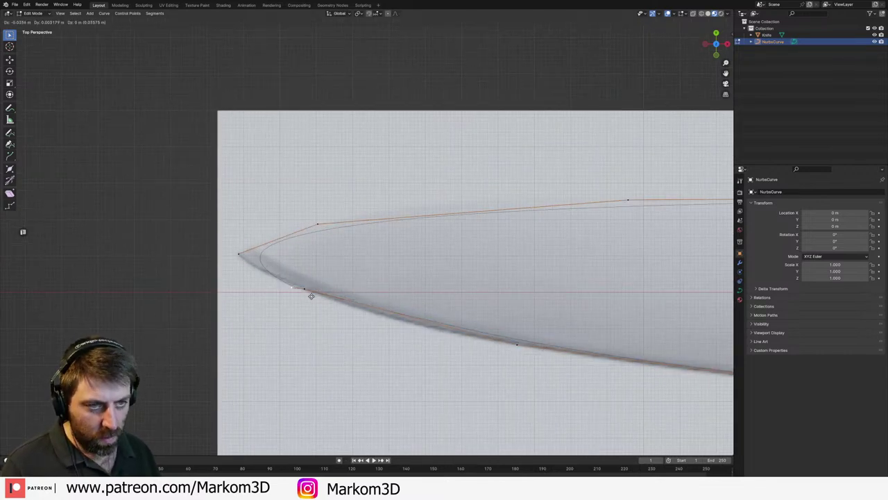
left_click(259, 266)
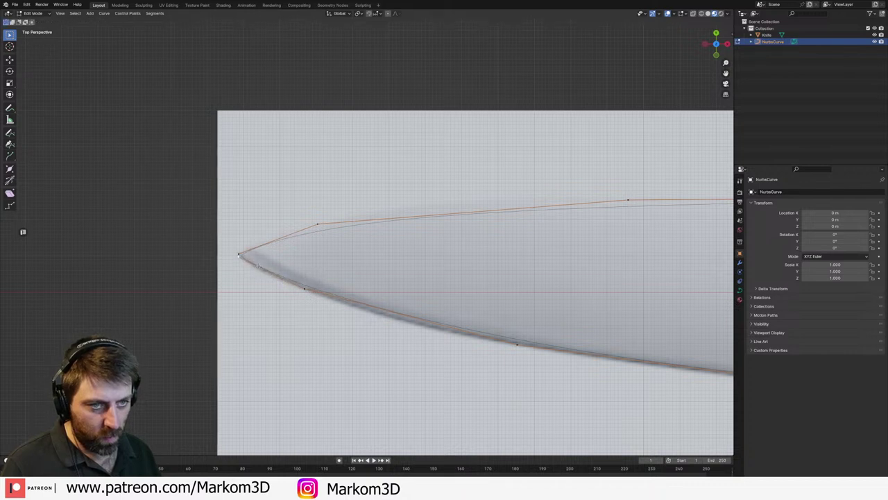
key("Tab")
scroll(472, 278, "down", 5)
key("F3")
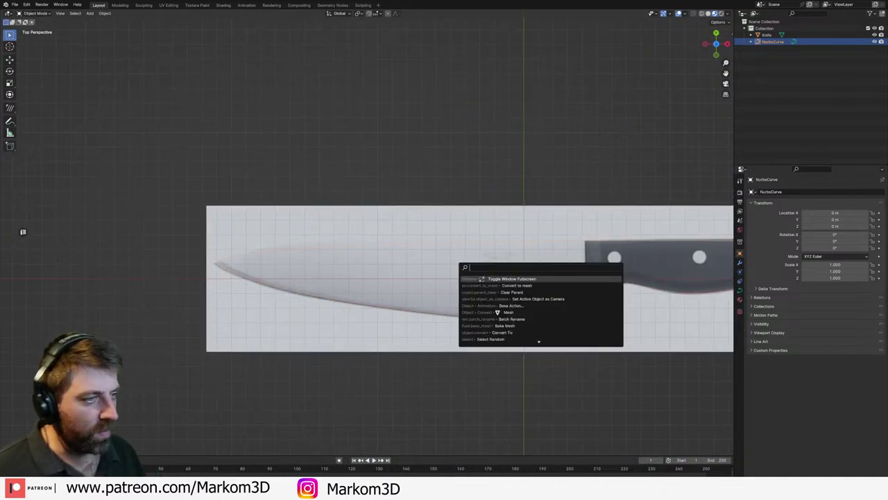
key("Escape")
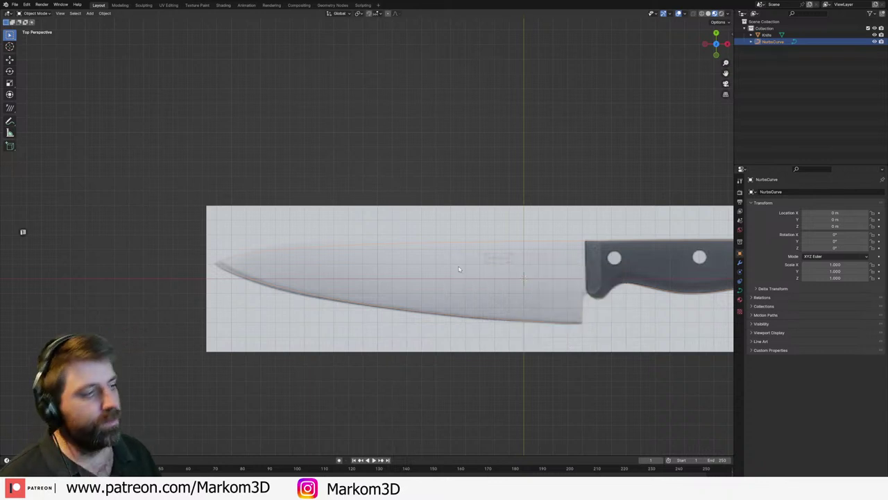
key("Tab")
middle_click_drag(634, 240, 564, 234, "shift")
key("Tab")
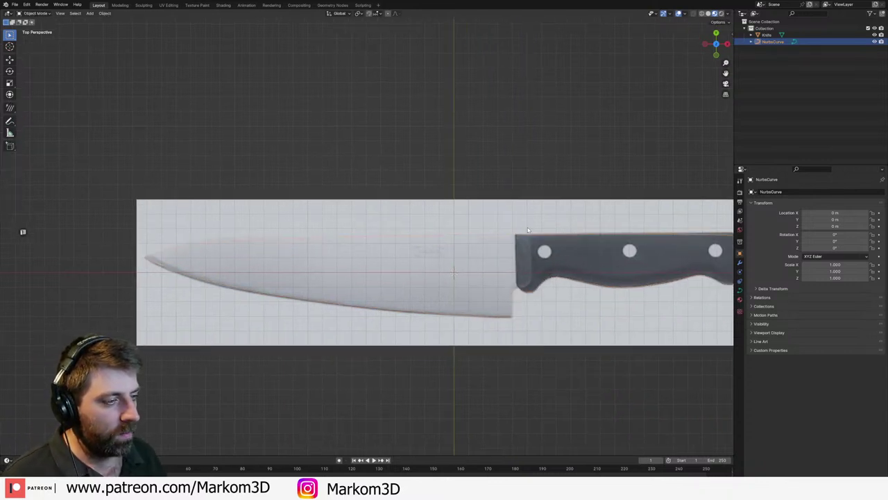
right_click(527, 228)
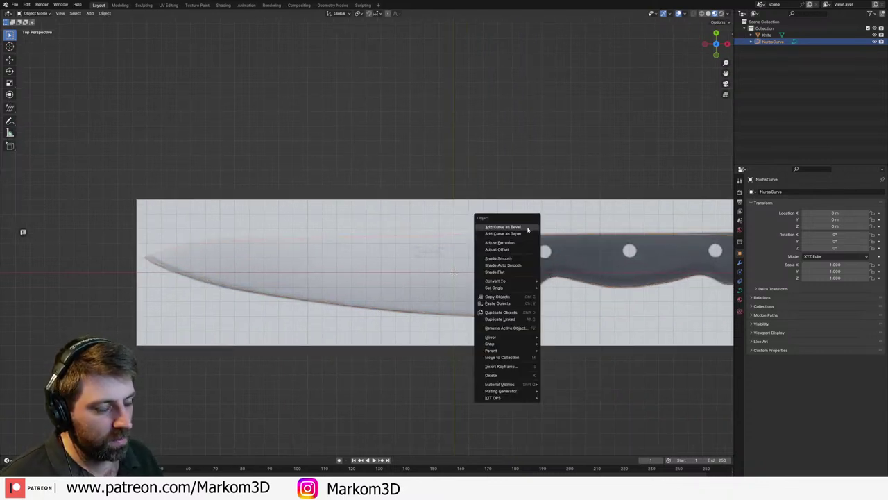
key("Escape")
- Convert the traced knife outline curve to a mesh with the Convert To command
key("F3")
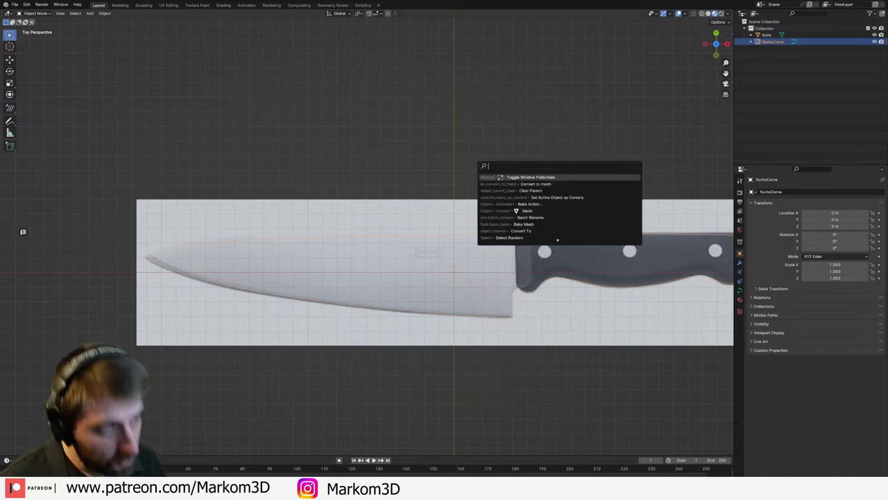
type("convert to")
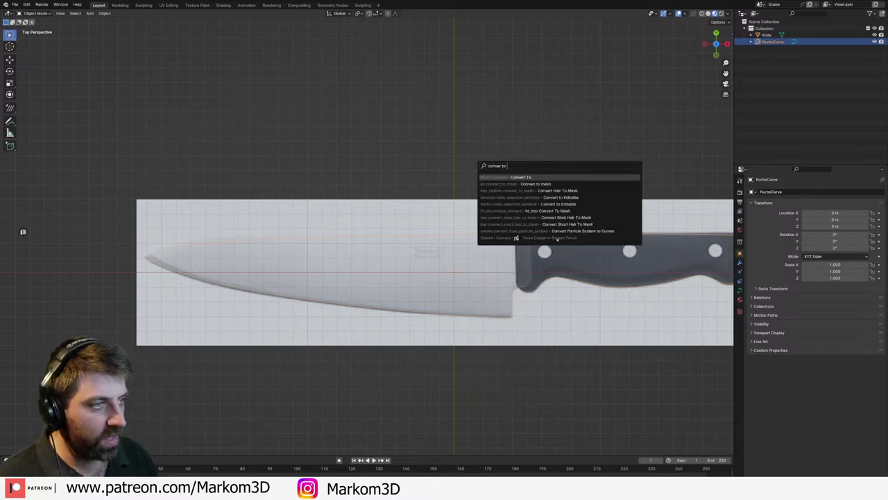
key("Return")
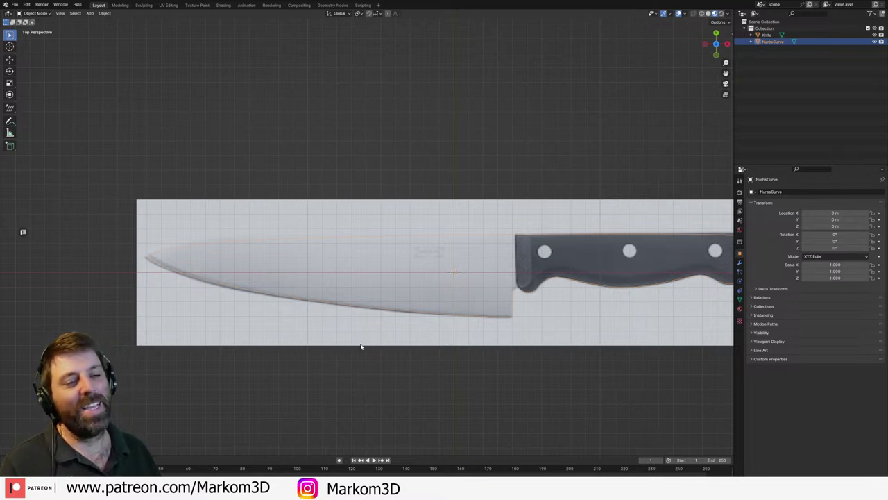
left_click(512, 322)
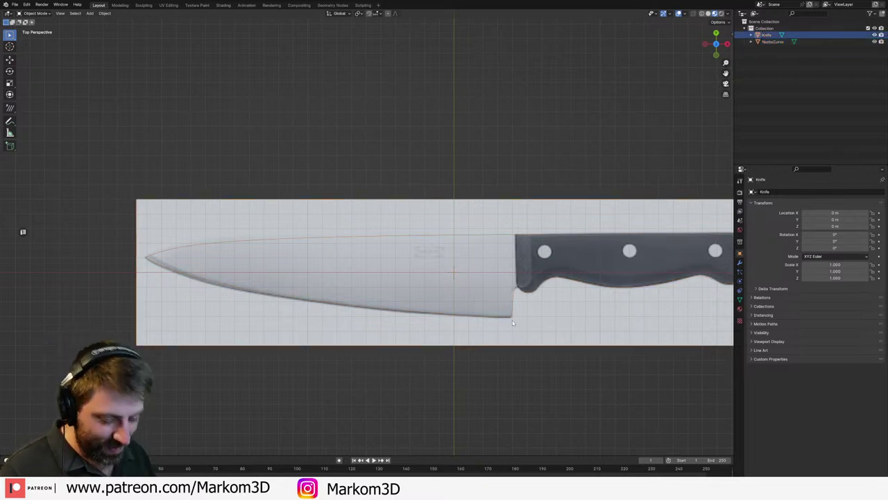
key("Tab")
key("Tab")
key("Tab")
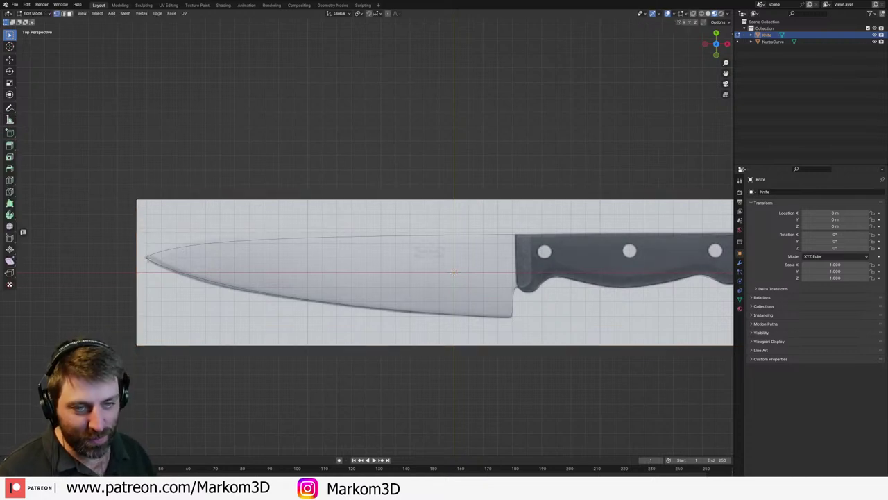
key("Tab")
- Select the converted knife outline mesh and enter Edit Mode on it
left_click(150, 260)
key("Tab")
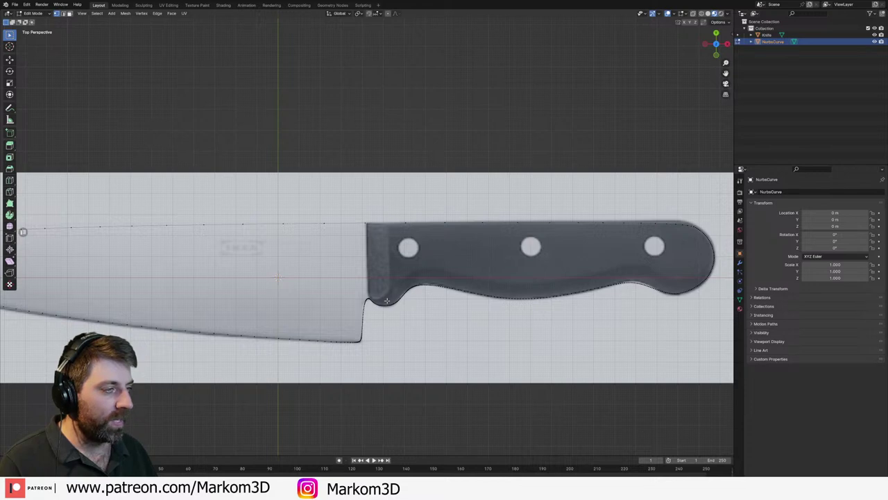
- Try to smooth all vertices of the traced knife outline mesh with the Smooth command
key("a")
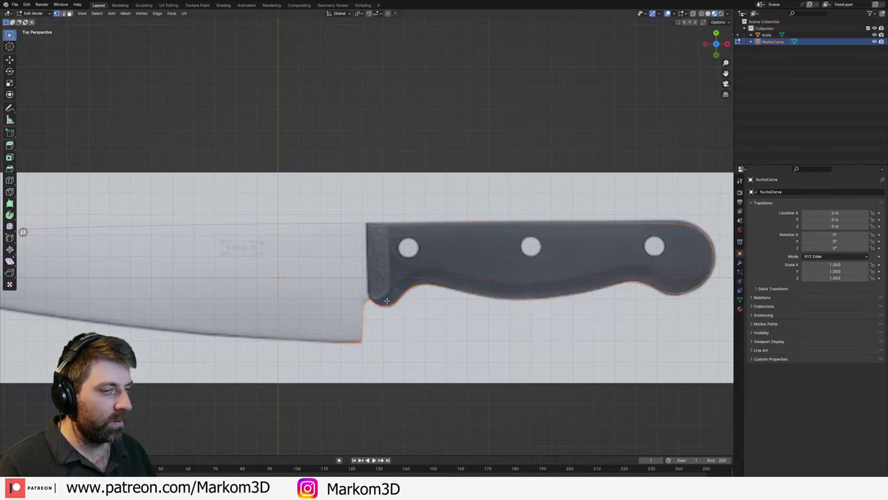
key("F3")
type("smo")
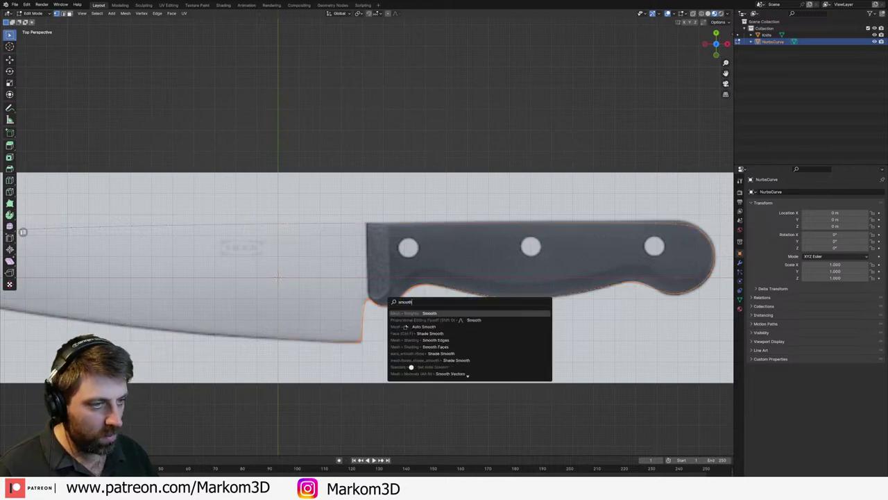
type("oth")
key("Return")
key("F3")
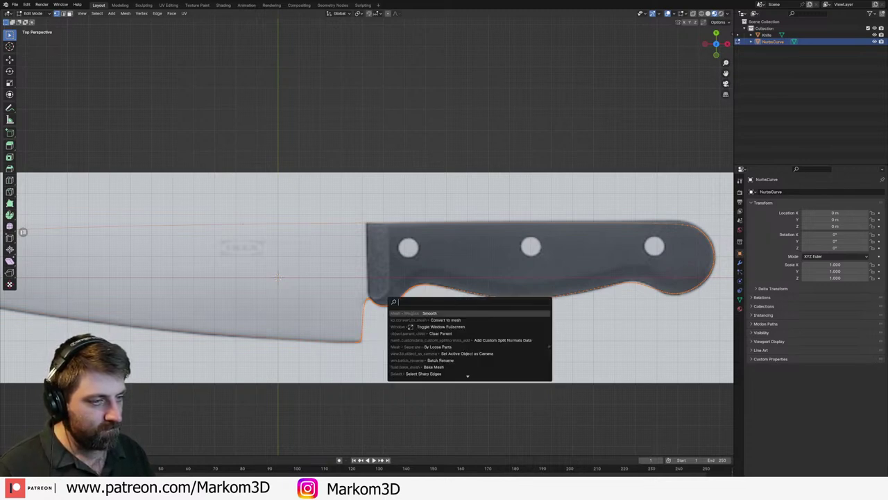
left_click(310, 78)
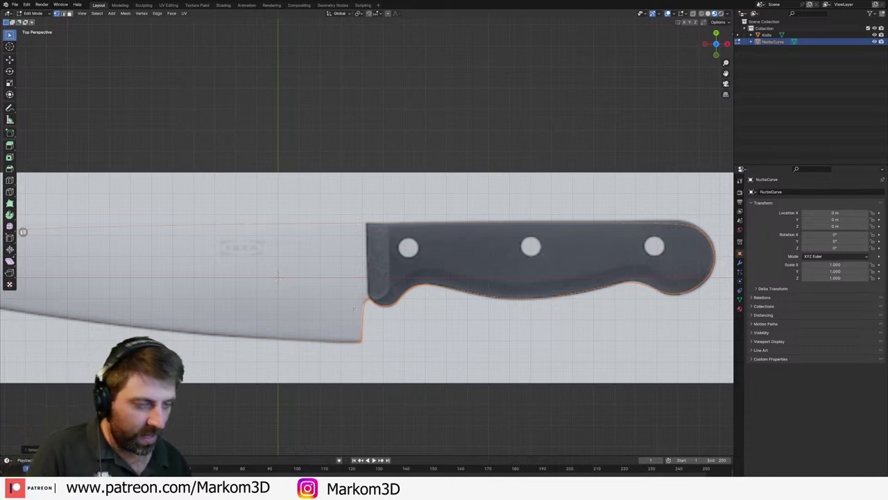
- Delete the traced outline object and enter Edit Mode on the Knife image plane
key("Tab")
key("Delete")
left_click(766, 35)
key("Tab")
scroll(377, 322, "up", 3)
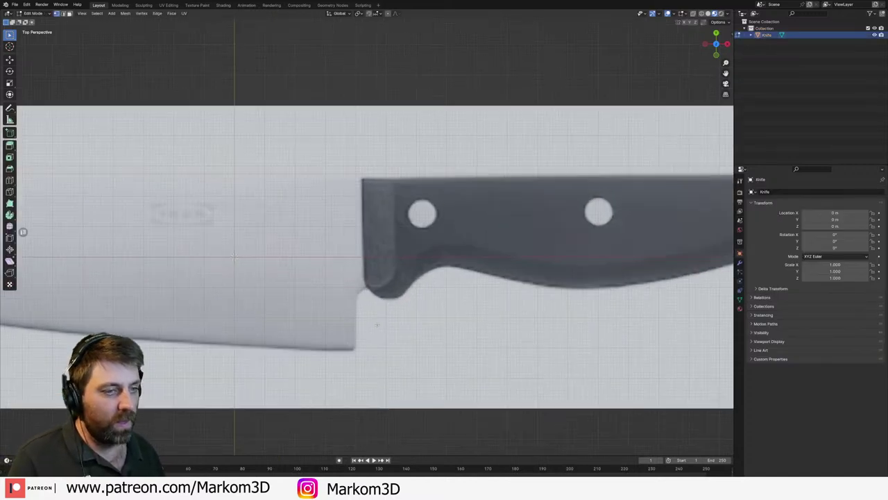
- Add horizontal loop cuts across the Knife plane, aligned with the blade's spine and the lowest edge of the heel
scroll(354, 340, "down", 1)
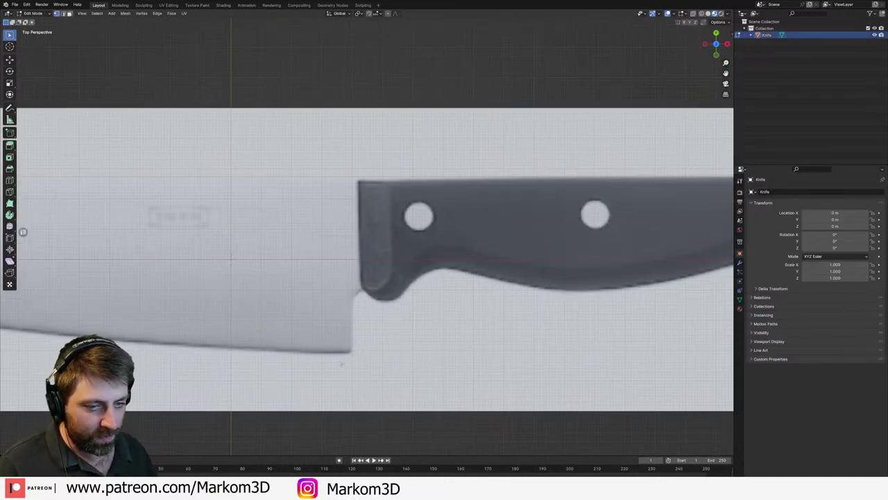
scroll(341, 364, "down", 4)
middle_click_drag(236, 340, 342, 333, "shift")
key("ctrl+r")
left_click(123, 324)
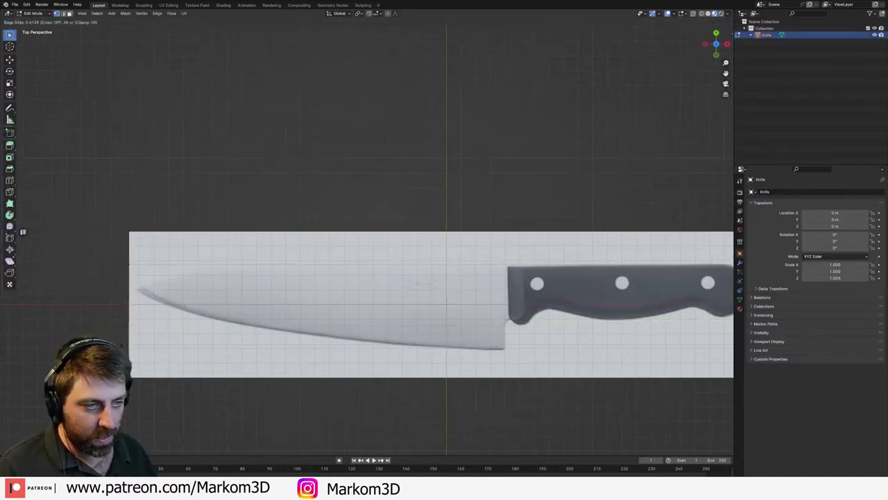
left_click(408, 360)
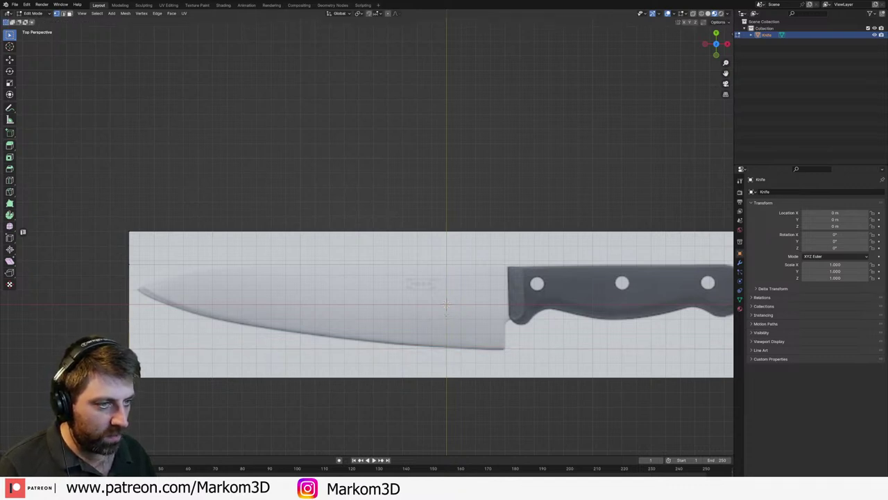
- Add a series of evenly spaced, unshifted vertical loop cuts along the full length of the Knife plane
key("ctrl+r")
scroll(492, 243, "up", 18)
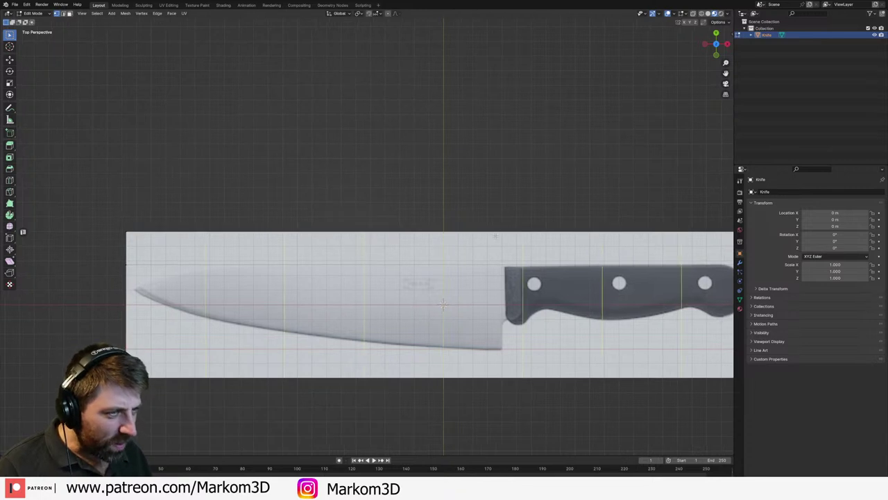
scroll(495, 237, "down", 2)
left_click(496, 236)
right_click(495, 236)
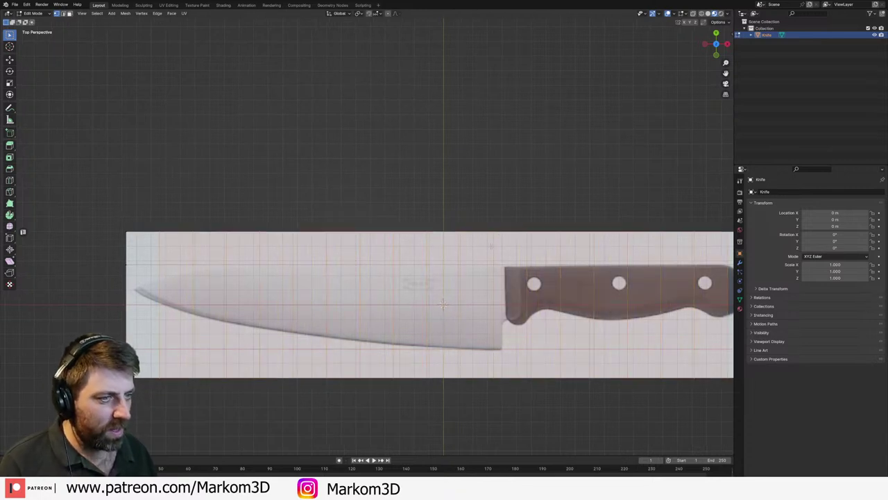
- Vertex-slide the lower-row vertices nearest the heel up onto the blade's cutting edge
scroll(431, 324, "up", 3)
key("alt+a")
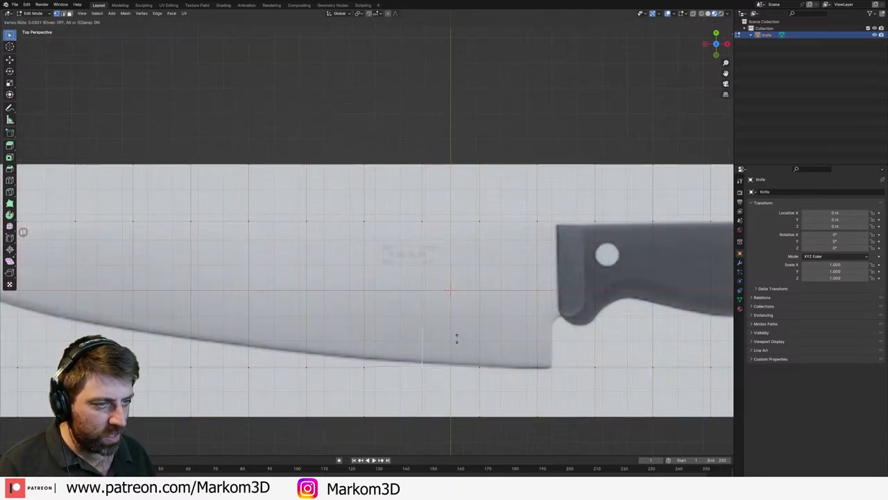
key("g")
key("g")
left_click(407, 277)
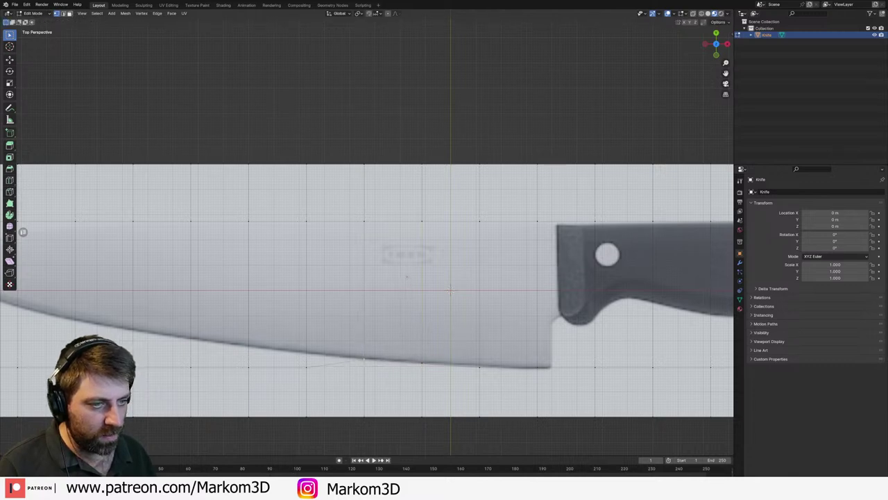
key("shift+v")
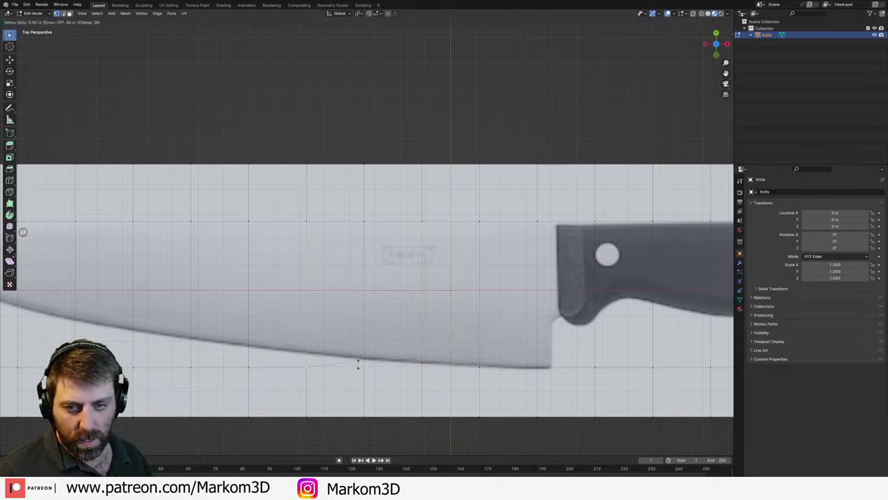
left_click(349, 248)
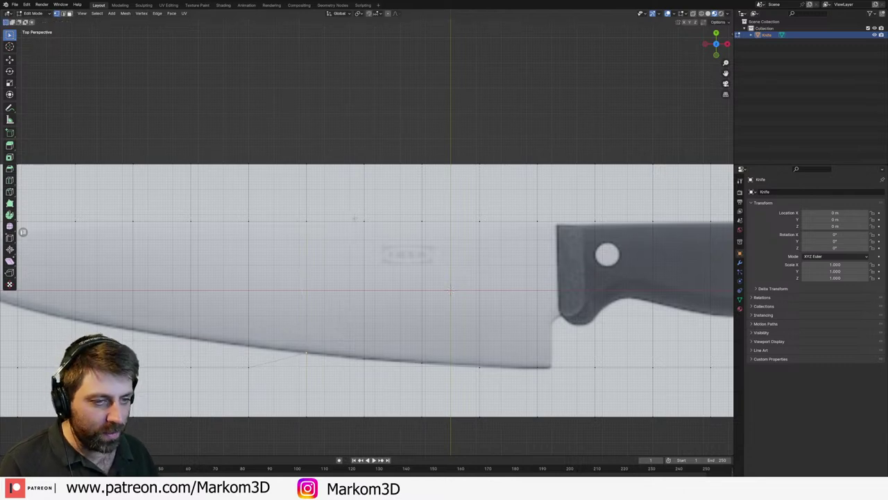
- Slide the following lower-row vertices along mid-blade up to the cutting edge
key("shift+v")
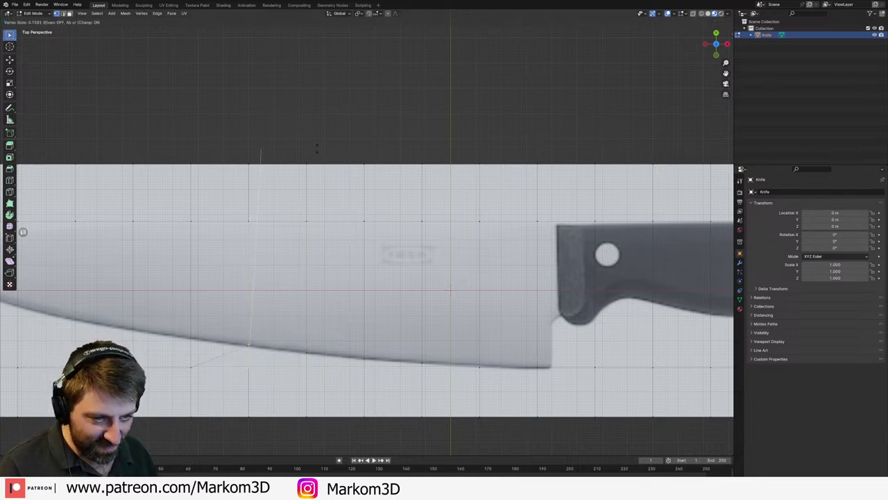
left_click(248, 348)
left_click(194, 372)
key("shift+v")
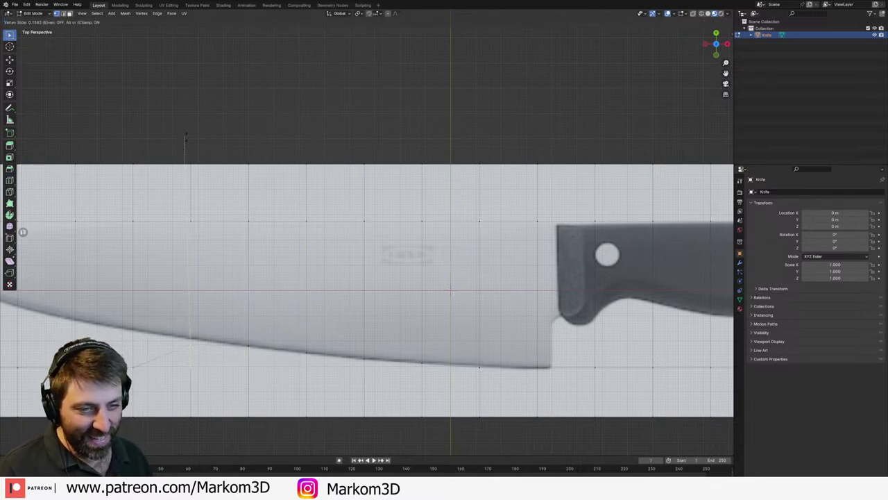
left_click(197, 60)
middle_click_drag(245, 259, 323, 419, "shift")
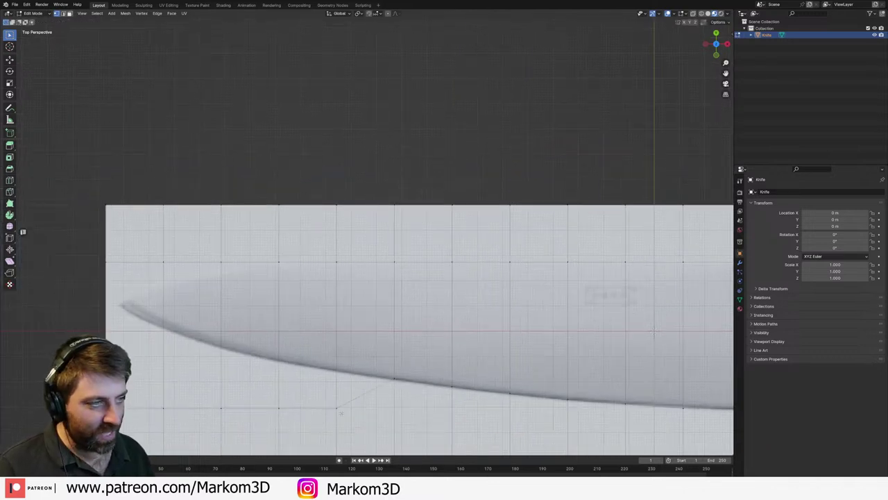
- Slide three more lower-row vertices towards the tip up onto the curved cutting edge
key("shift+v")
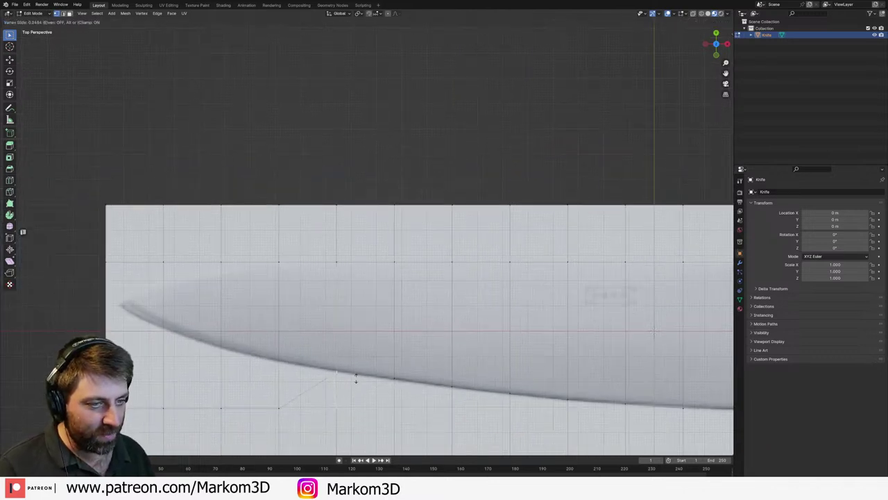
left_click(356, 380)
key("shift+v")
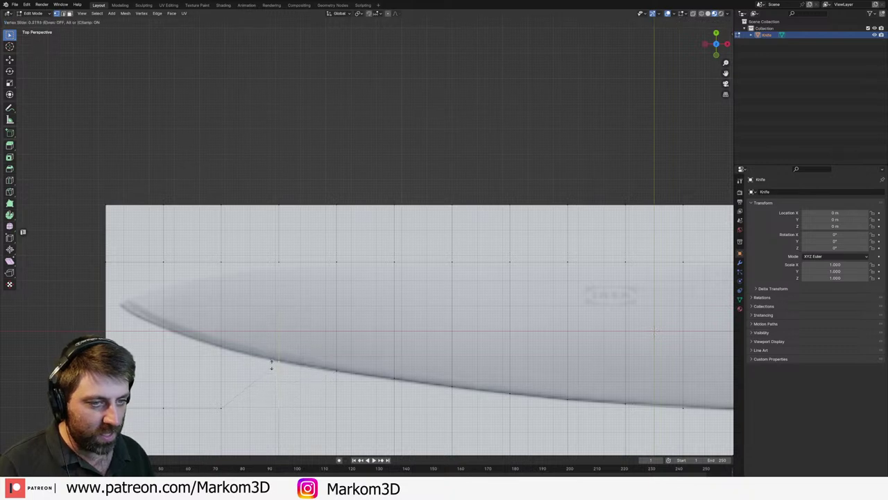
left_click(271, 365)
left_click(229, 413)
key("shift+v")
left_click(225, 352)
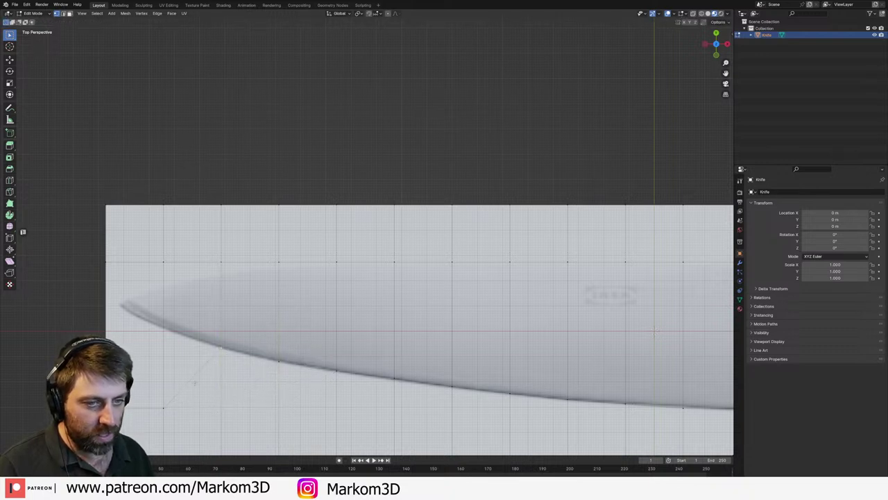
- Slide the last lower vertex behind the tip onto the cutting edge and raise the plane's end-edge vertex to about tip height
left_click(164, 410)
key("shift+v")
left_click(162, 333)
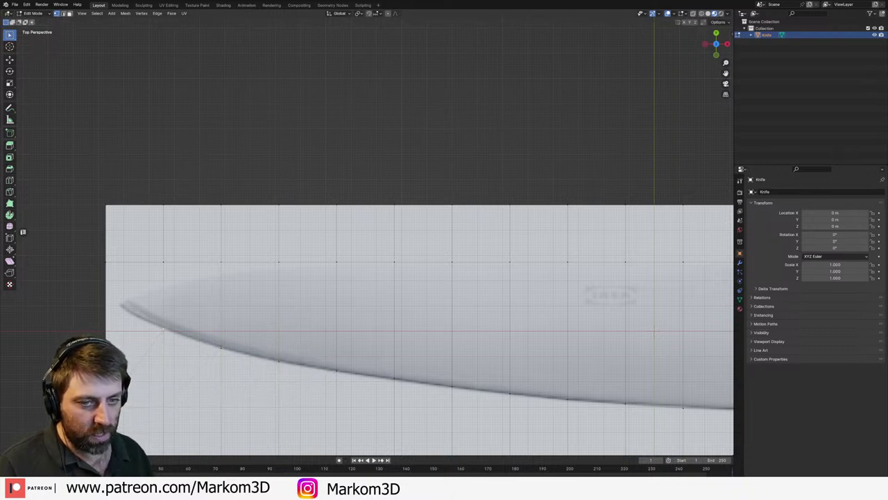
key("shift+v")
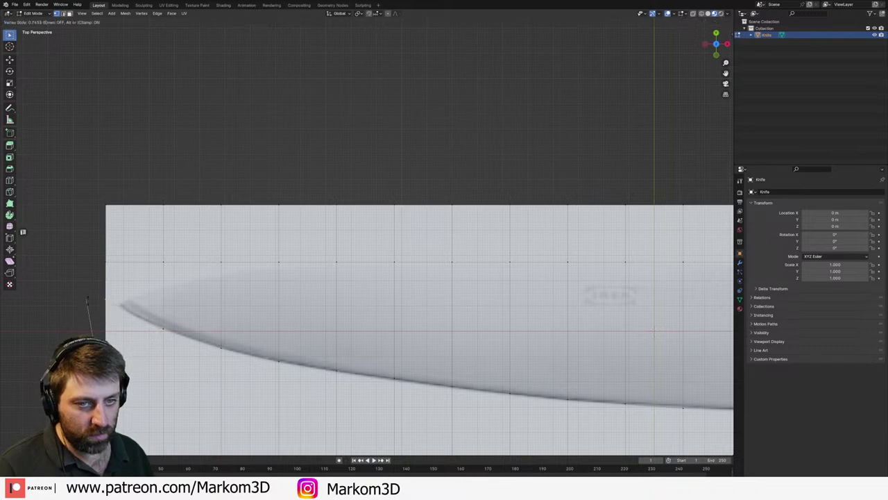
left_click(88, 301)
- Add a vertical loop cut through the blade tip and slide its upper vertex down to meet the point
key("ctrl+r")
left_click(125, 305)
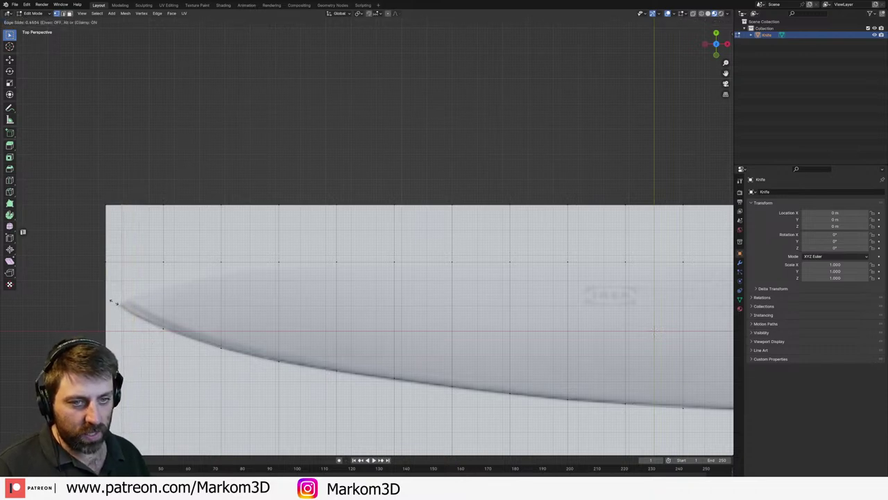
left_click(112, 302)
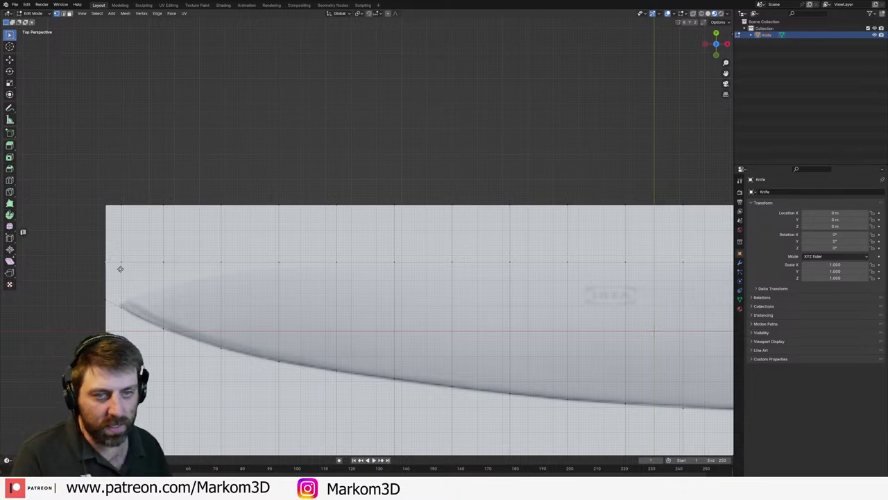
key("shift+v")
left_click(93, 336)
left_click(121, 261)
key("g")
key("g")
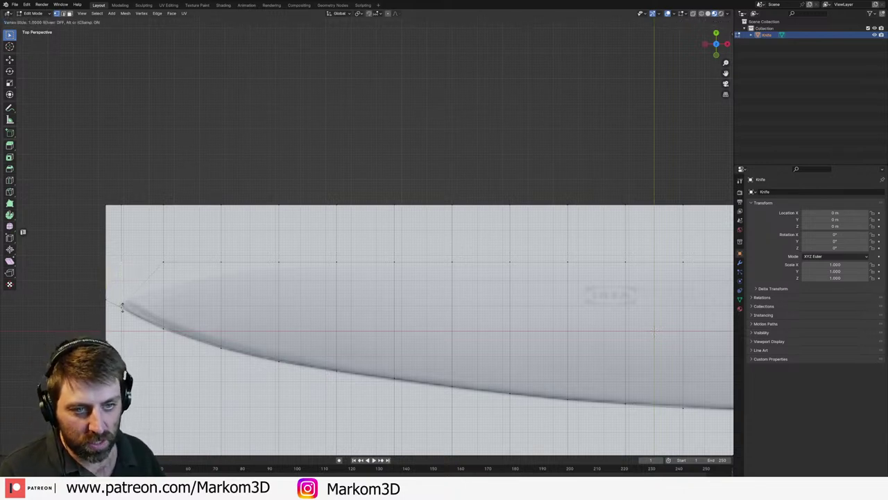
left_click(121, 305)
- Slide the two upper-row vertices nearest the tip down onto the sloping spine of the blade
key("shift+v")
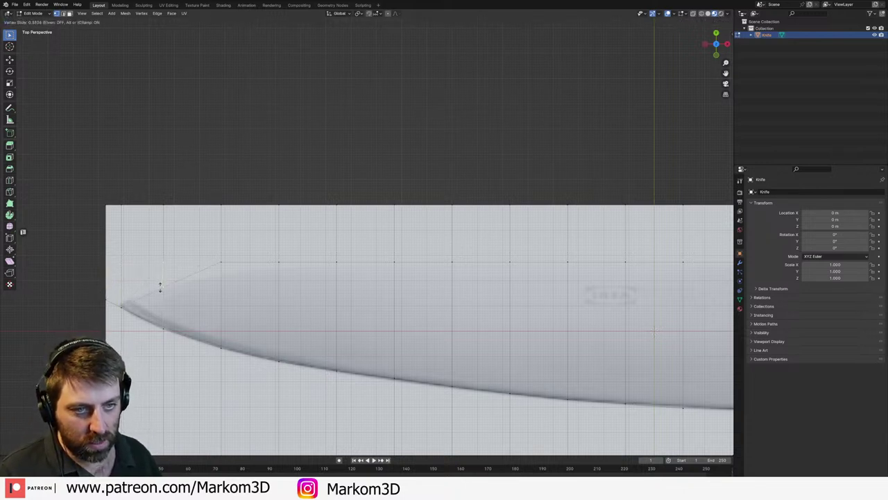
left_click(159, 286)
key("g")
key("g")
left_click(220, 272)
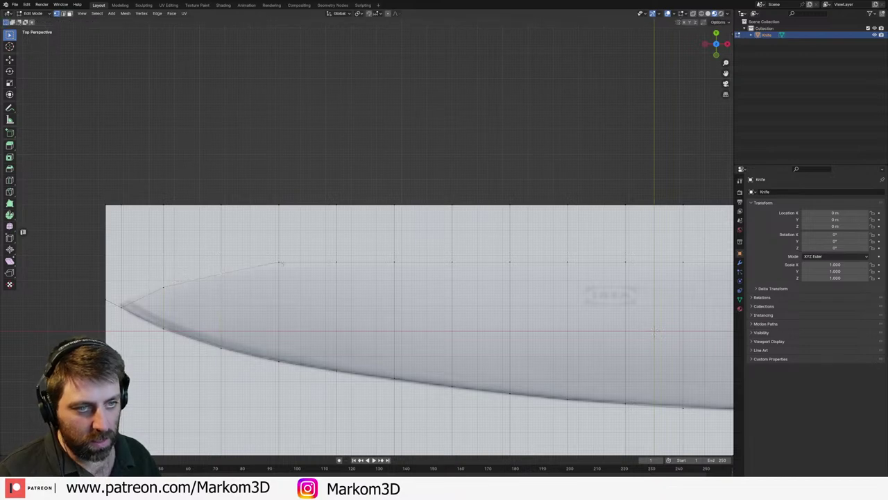
- Slide the next upper-row vertices away from the tip slightly down so they follow the blade's spine
left_click(279, 262)
key("g")
key("g")
left_click(284, 266)
middle_click_drag(284, 267, 233, 285, "shift")
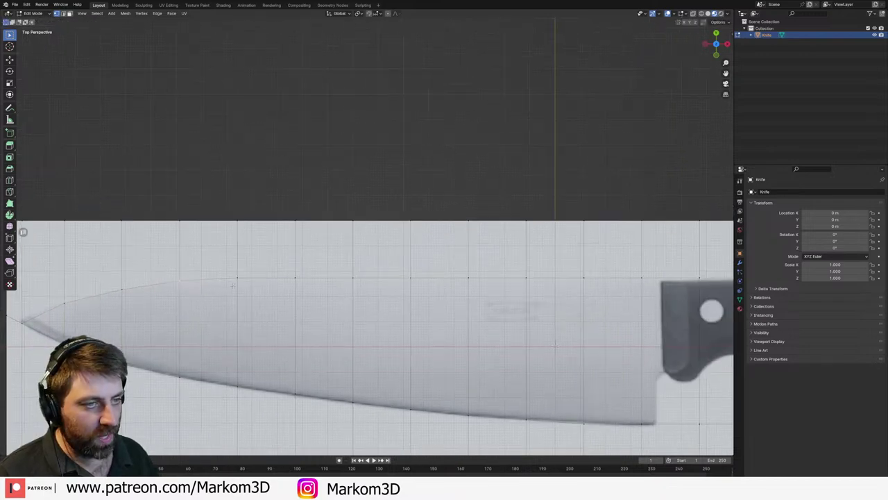
key("g")
key("g")
left_click(186, 282)
left_click(242, 278)
key("g")
key("g")
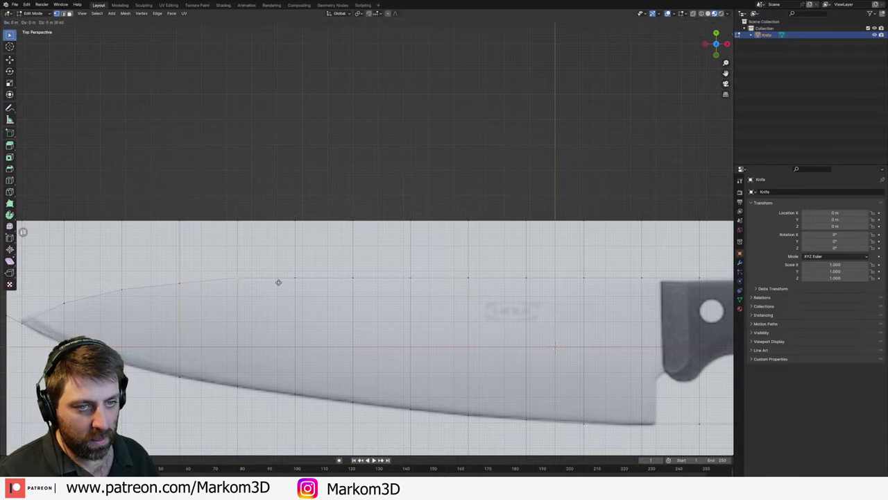
left_click(275, 291)
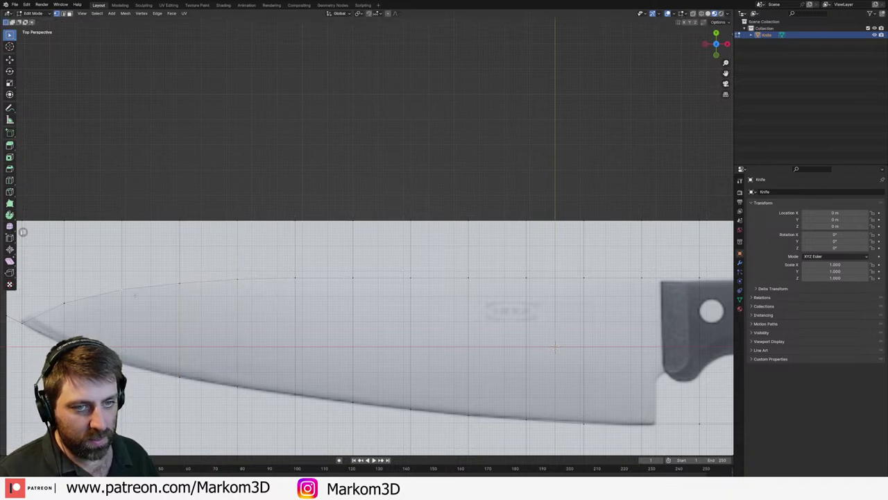
- Slide the vertical edge loop at the front of the handle towards the blade, onto the bolster
scroll(382, 337, "down", 3)
scroll(342, 340, "up", 4)
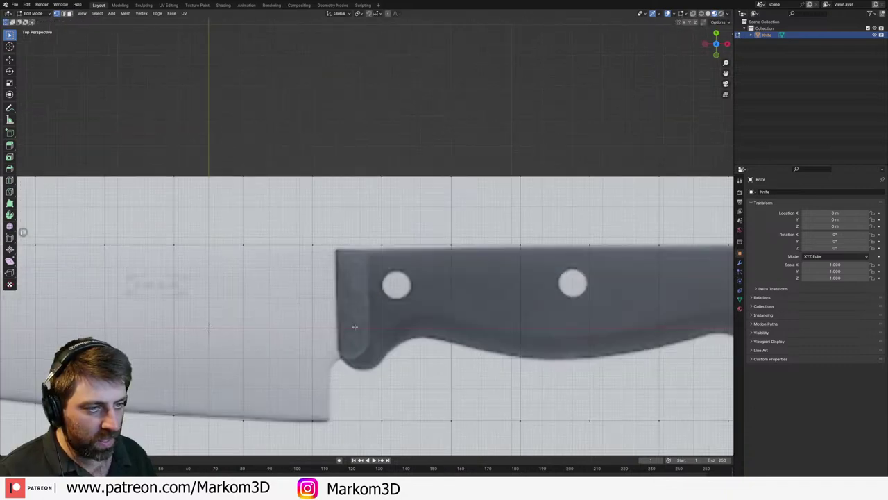
scroll(343, 340, "down", 3)
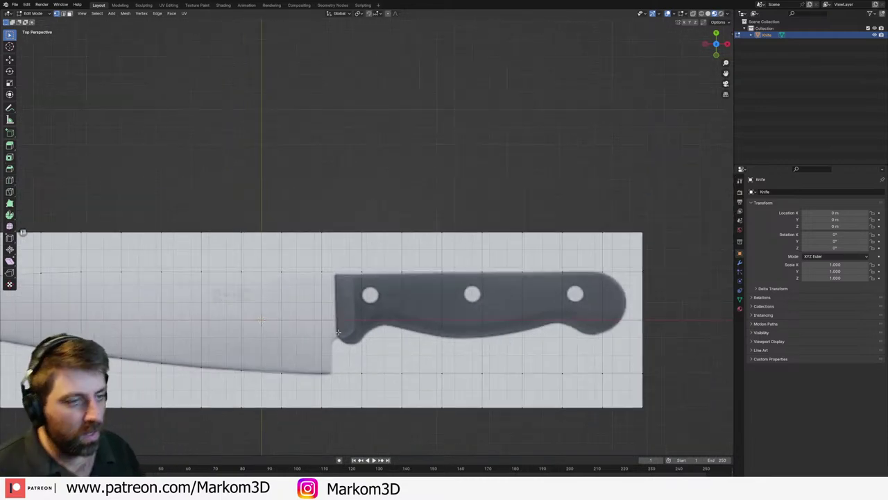
scroll(368, 366, "up", 3)
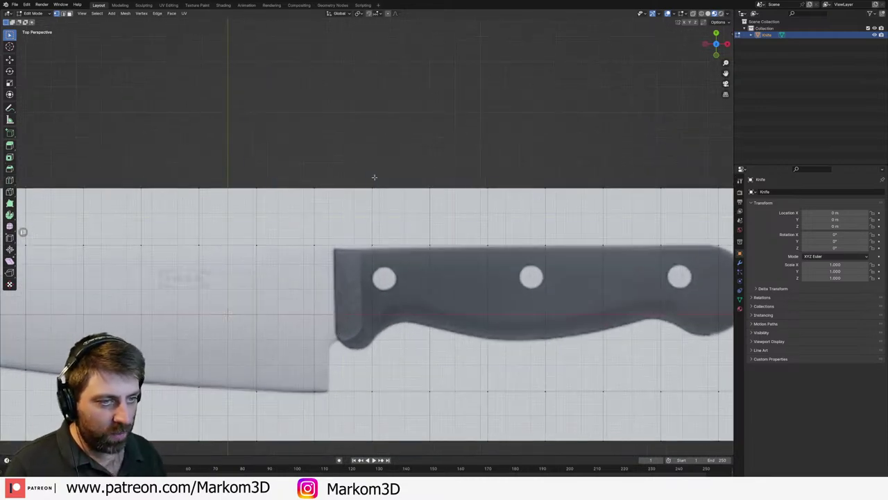
key("g")
key("g")
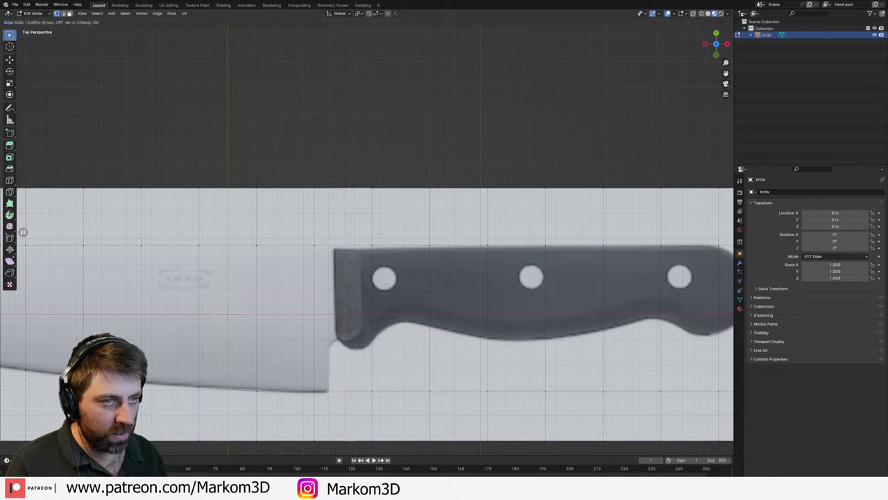
left_click(226, 314)
middle_click_drag(226, 315, 229, 302, "shift")
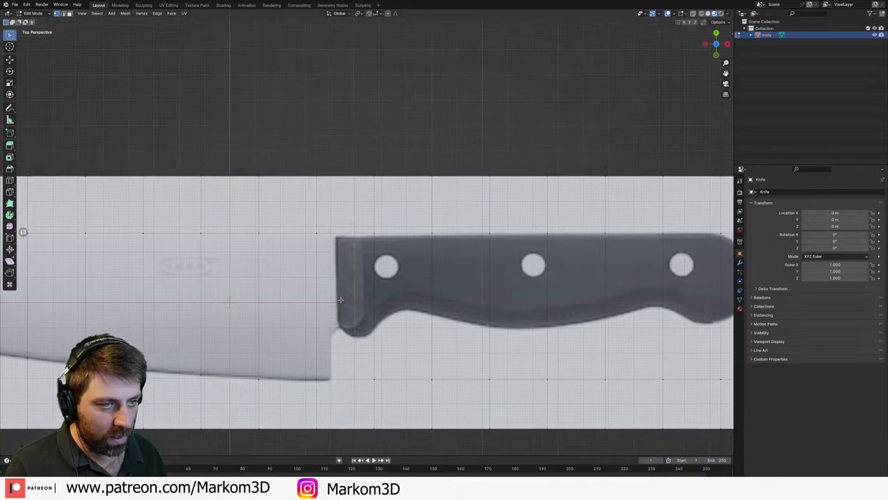
- Add a vertical loop cut at the bolster's front edge and slide its lower vertex up to the notch beneath the bolster
key("ctrl+r")
left_click(339, 181)
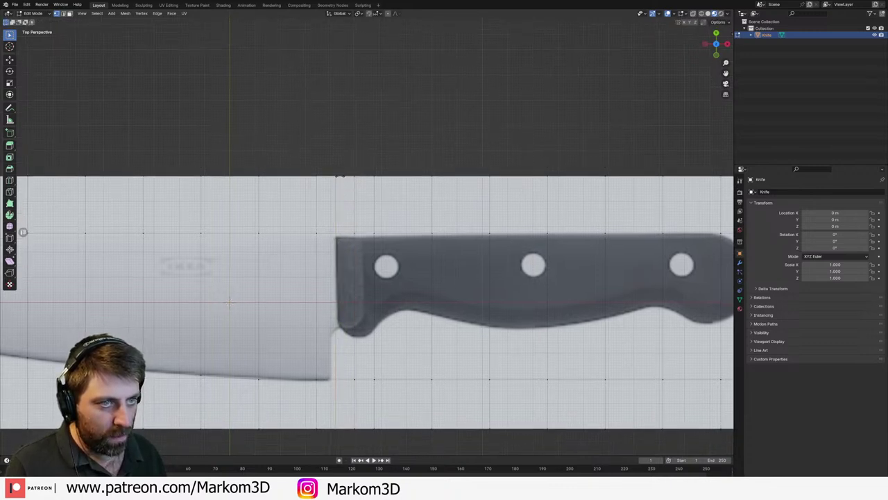
left_click(343, 182)
middle_click_drag(335, 421, 338, 400, "shift")
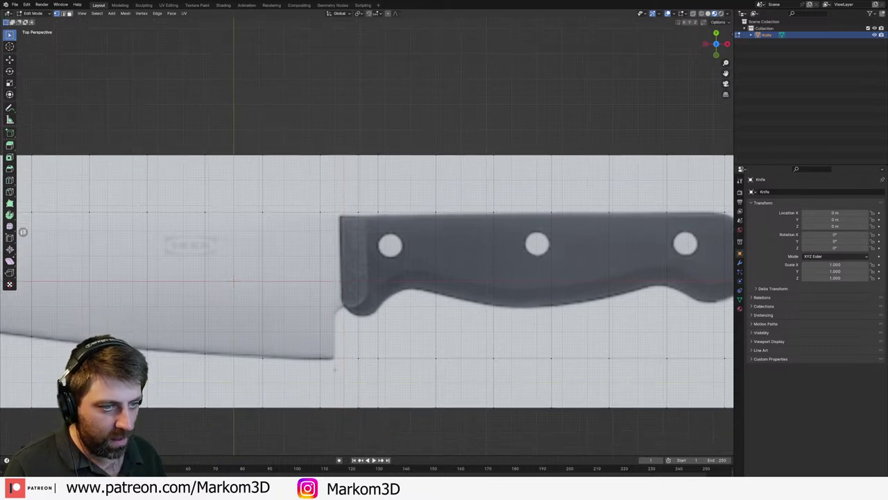
scroll(348, 336, "up", 3)
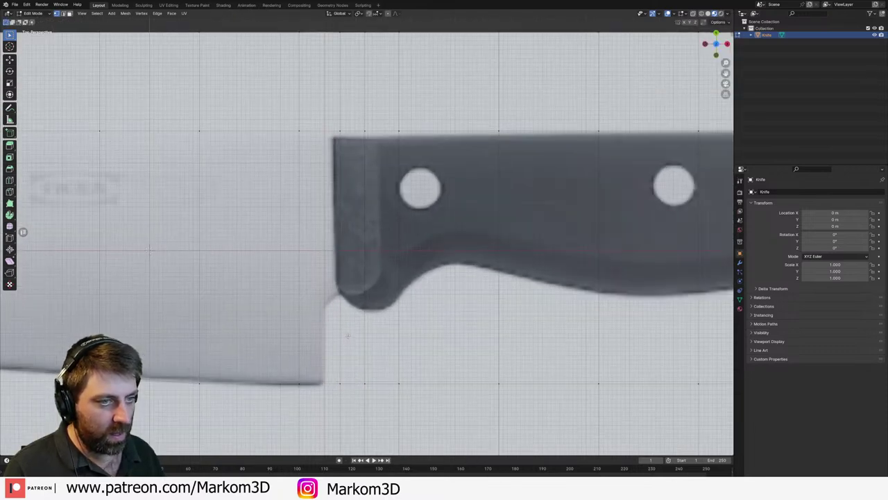
key("g")
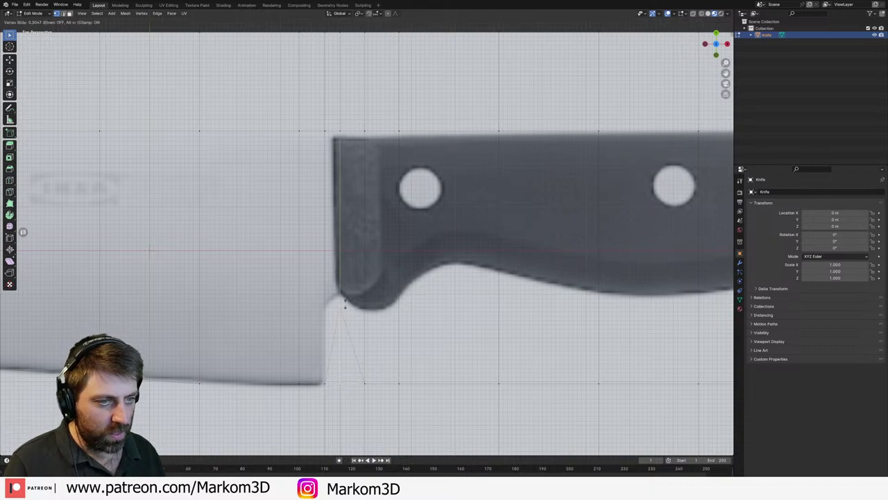
left_click(340, 290)
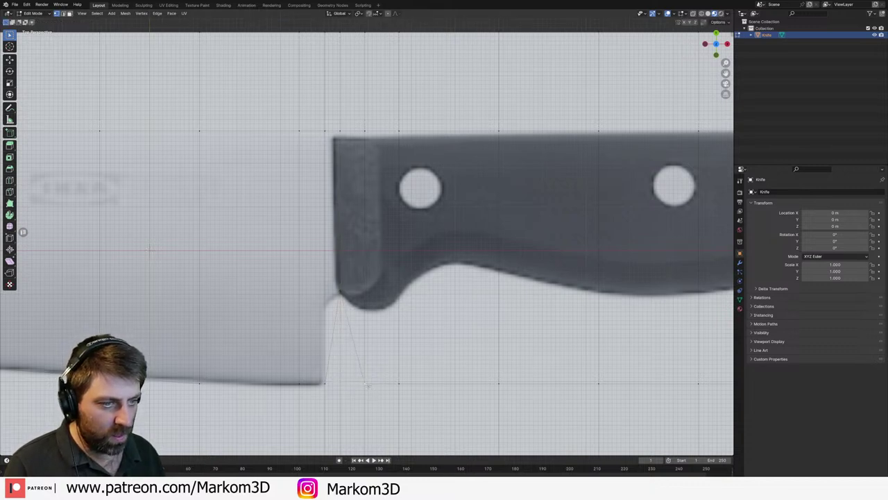
- Raise the next two lower-row vertices along Y onto the rounded underside of the bolster
key("g")
key("y")
left_click(369, 320)
left_click(405, 381)
key("g")
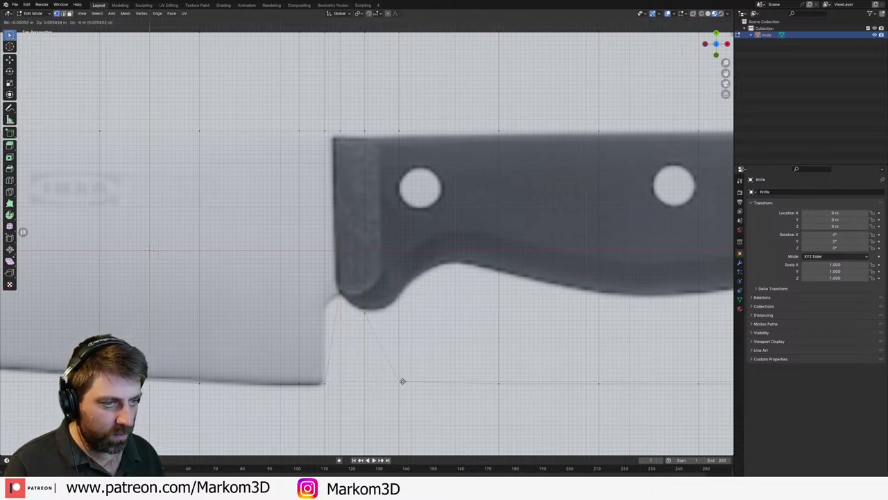
key("y")
left_click(403, 310)
- Raise the next lower-row vertex along Y onto the handle's underside, just behind the finger curve
scroll(434, 340, "up", 2, "ctrl")
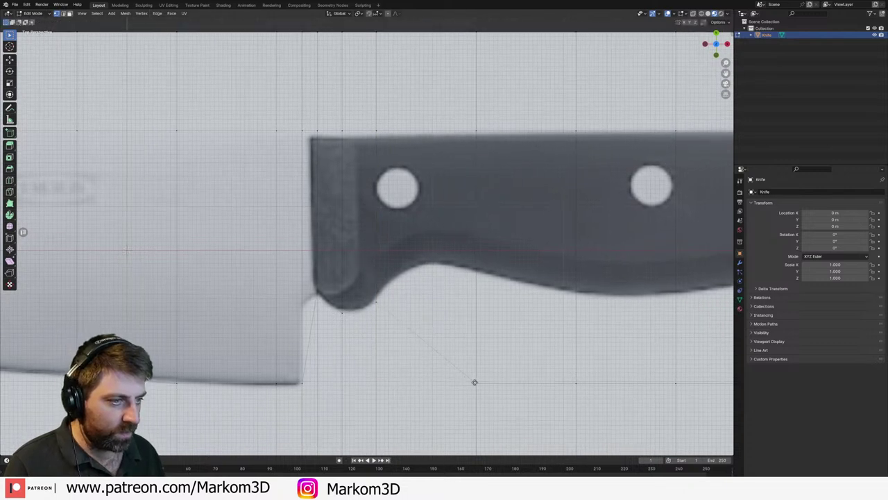
key("g")
key("y")
left_click(467, 271)
- Add two vertical loop cuts through the front finger curve of the handle, between the bolster and the last raised vertex
key("ctrl+r")
left_click(418, 294)
right_click(415, 295)
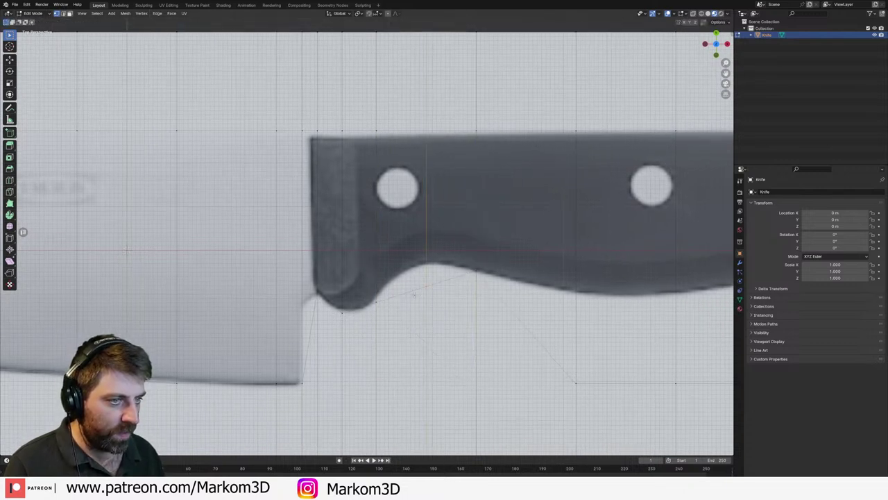
key("ctrl+r")
left_click(402, 298)
right_click(402, 298)
- Slide the lower vertices of the two new loops up onto the front finger curve of the handle
left_click(407, 298)
key("g")
key("y")
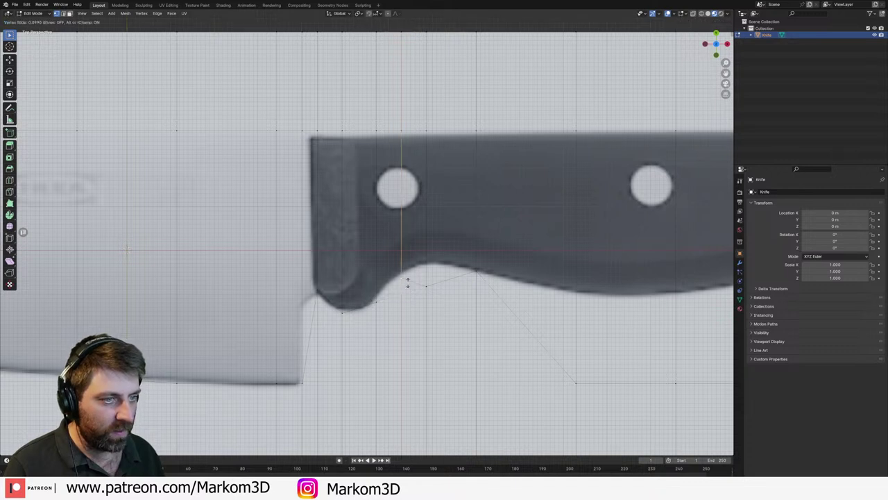
left_click(408, 279)
left_click(429, 287)
key("g")
key("y")
left_click(431, 265)
- Slide the next three lower-row vertices up so they follow the handle's bulging underside
middle_click_drag(573, 372, 478, 356, "shift")
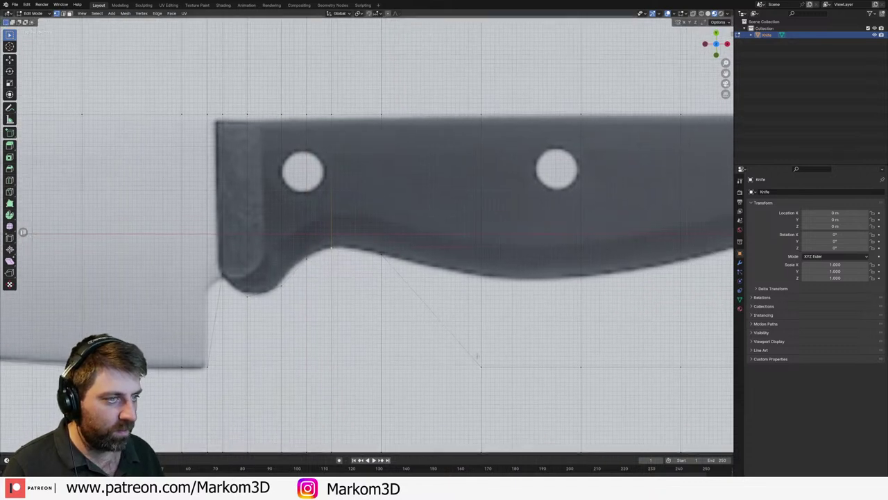
key("g")
left_click(480, 276)
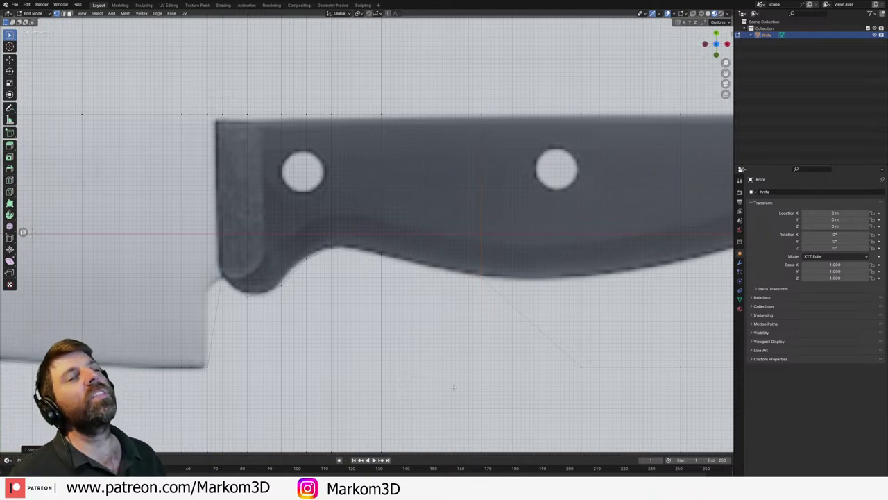
middle_click_drag(484, 404, 326, 395, "shift")
left_click(428, 365)
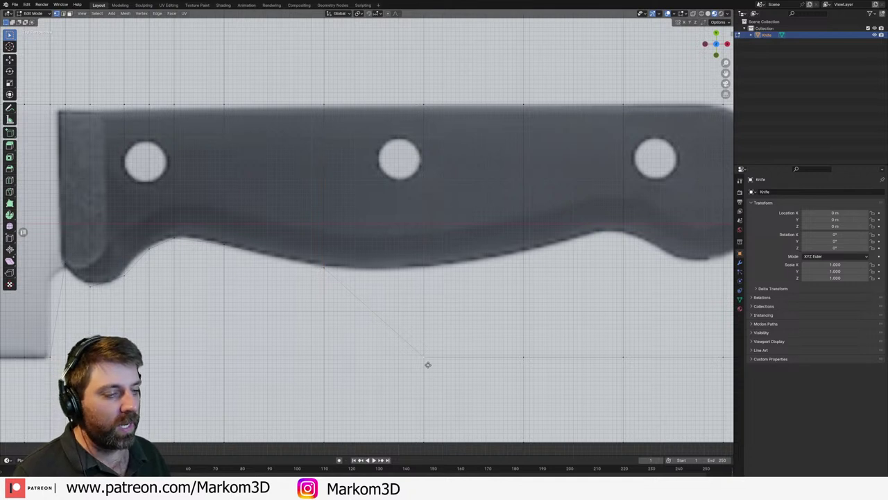
key("g")
key("g")
left_click(436, 269)
left_click(528, 365)
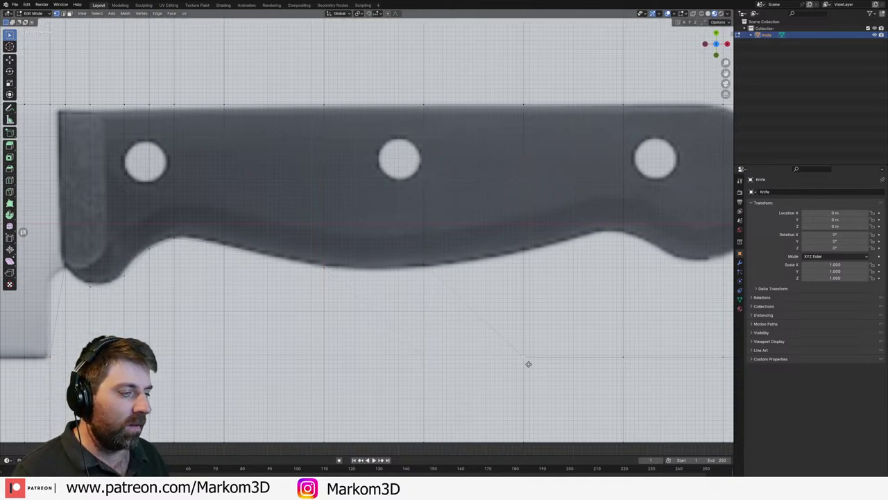
key("g")
key("g")
left_click(526, 261)
- Add a vertical loop cut just ahead of the rear rivet and slide its lower vertex onto the rear curve of the handle
middle_click_drag(607, 358, 544, 374, "shift")
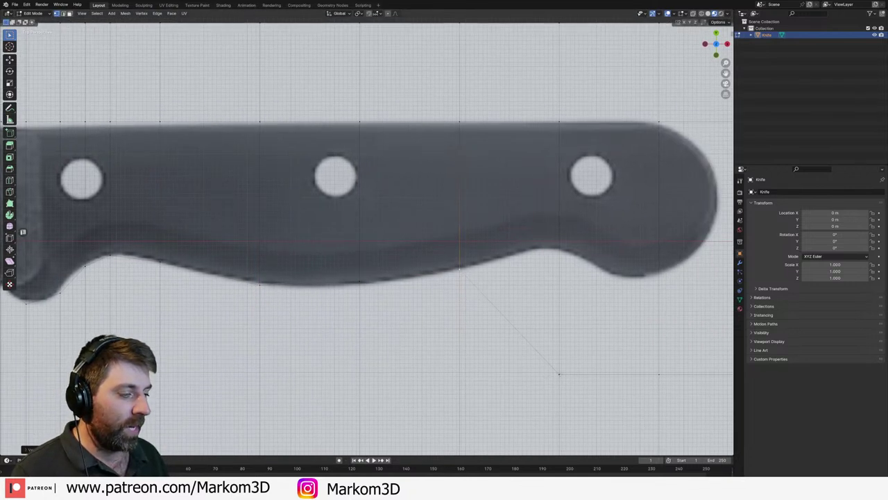
key("ctrl+r")
left_click(555, 254)
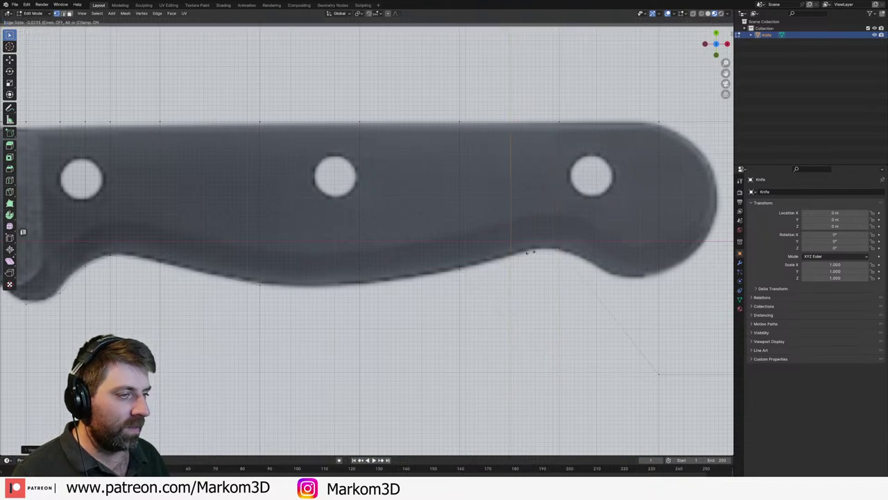
left_click(527, 254)
key("g")
key("g")
left_click(554, 256)
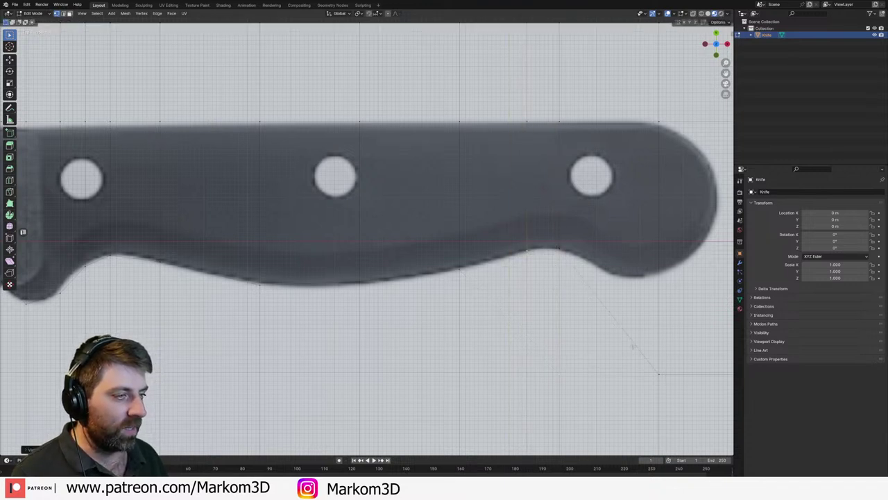
- Add a vertical loop cut behind the rear rivet and slide its lower vertex up onto the underside of the handle's butt
middle_click_drag(642, 353, 618, 349, "shift")
key("ctrl+r")
left_click(585, 309)
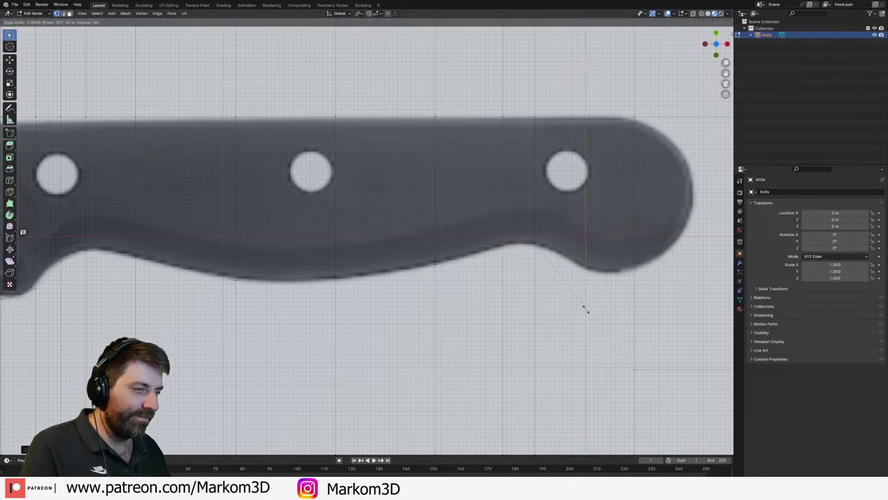
left_click(589, 310)
key("g")
key("g")
right_click(601, 299)
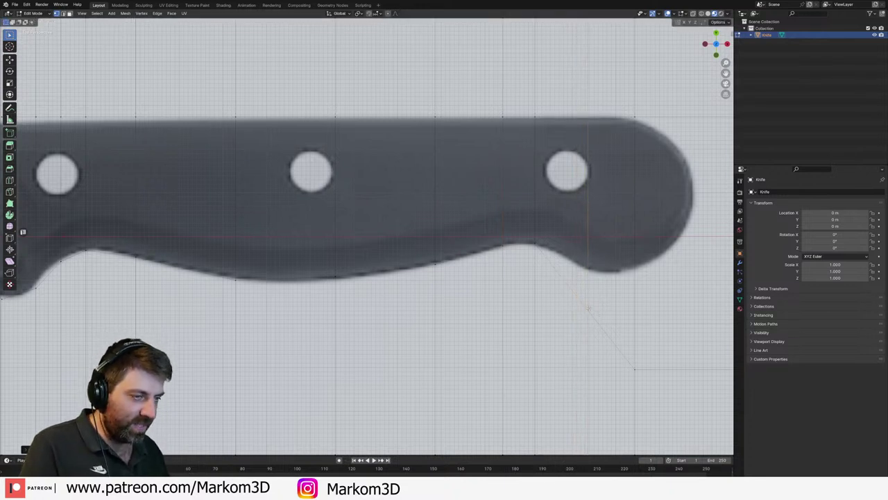
left_click(587, 309)
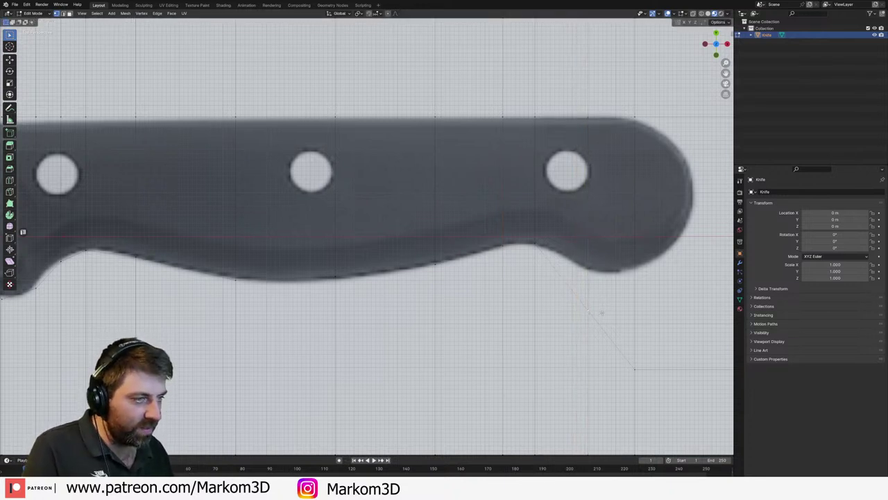
key("g")
key("g")
left_click(602, 272)
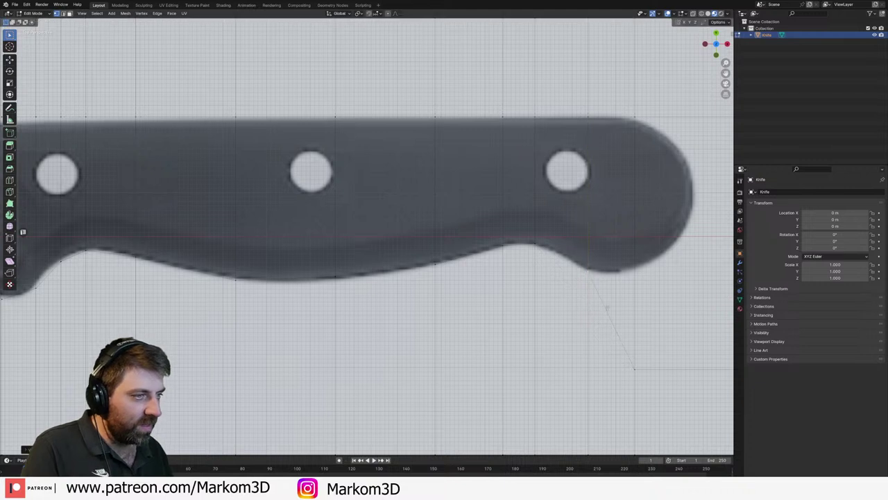
- Slide the next lower-row vertex up to the bottom edge of the rounded handle butt
left_click(636, 366)
key("g")
key("g")
left_click(641, 273)
- Add two vertical loop cuts between the handle butt's lower edge and the end of the plane
middle_click_drag(643, 272, 604, 281, "shift")
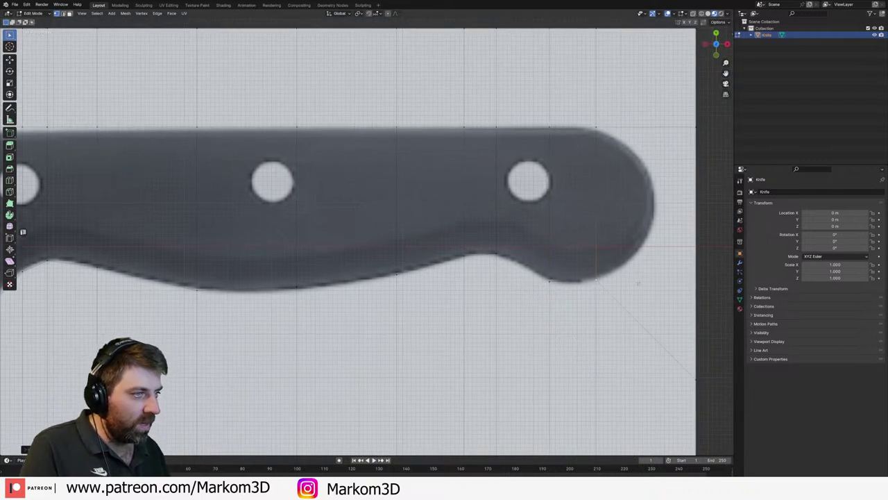
key("ctrl+r")
left_click(644, 326)
left_click(657, 326)
key("ctrl+r")
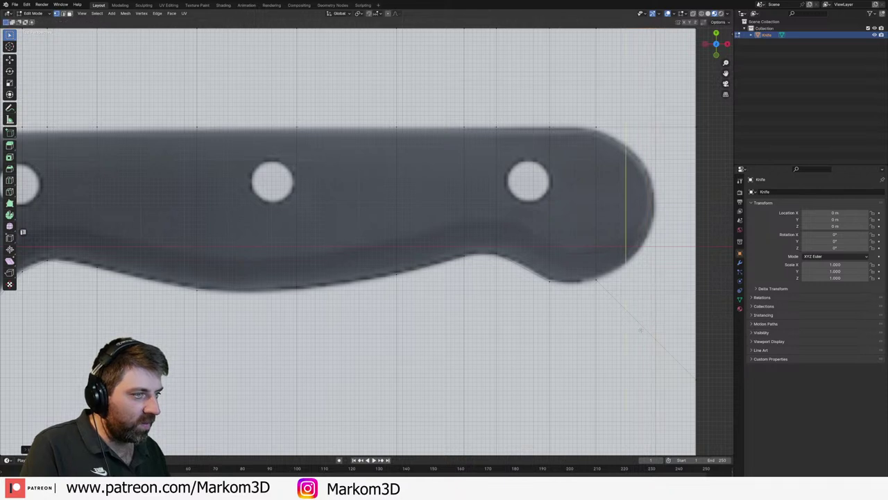
- Slide the lower vertices of the two new end loops up onto the rounded outline of the handle butt
key("g")
key("g")
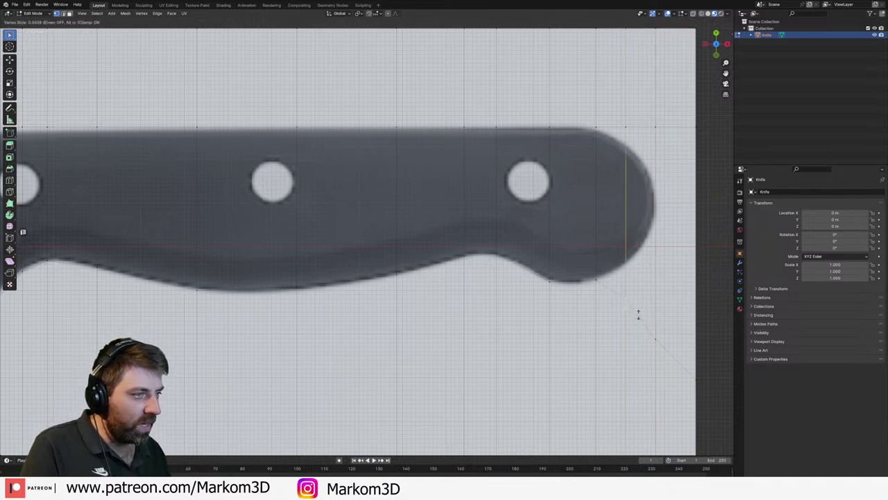
left_click(642, 279)
key("g")
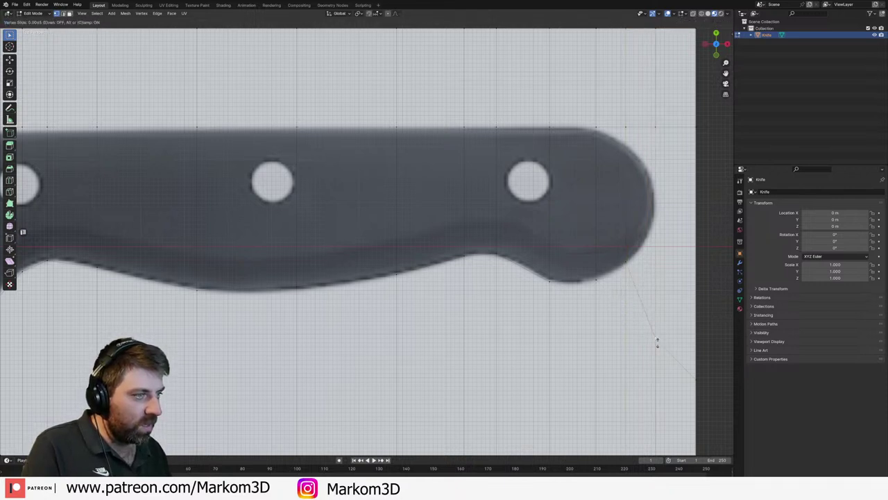
left_click(654, 207)
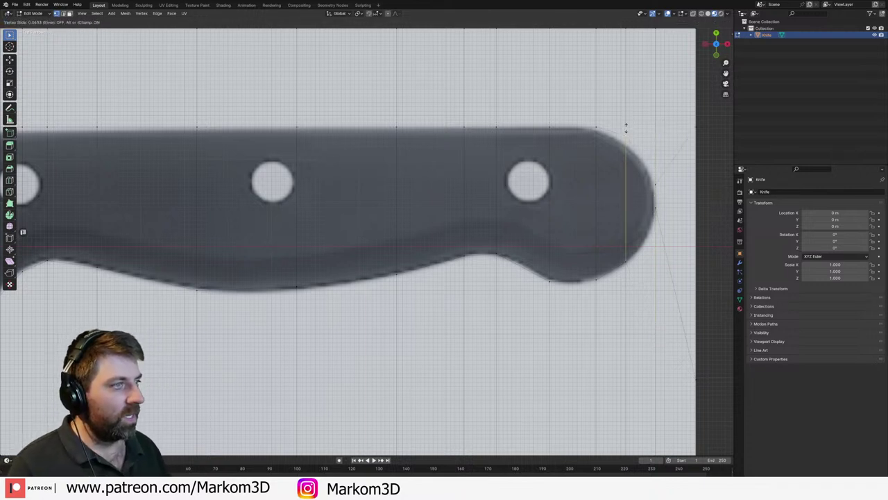
- Select the background faces around the knife's outline and delete them
scroll(626, 124, "down", 3)
left_click(645, 122)
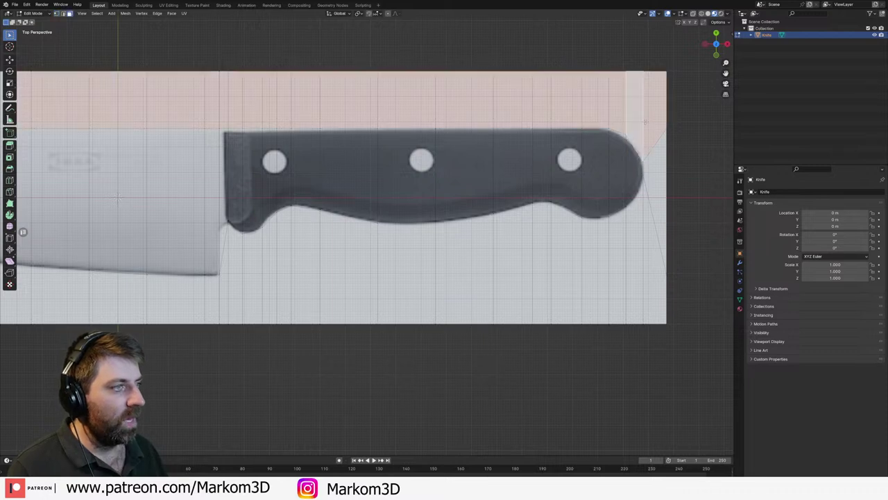
left_click(650, 256, "shift")
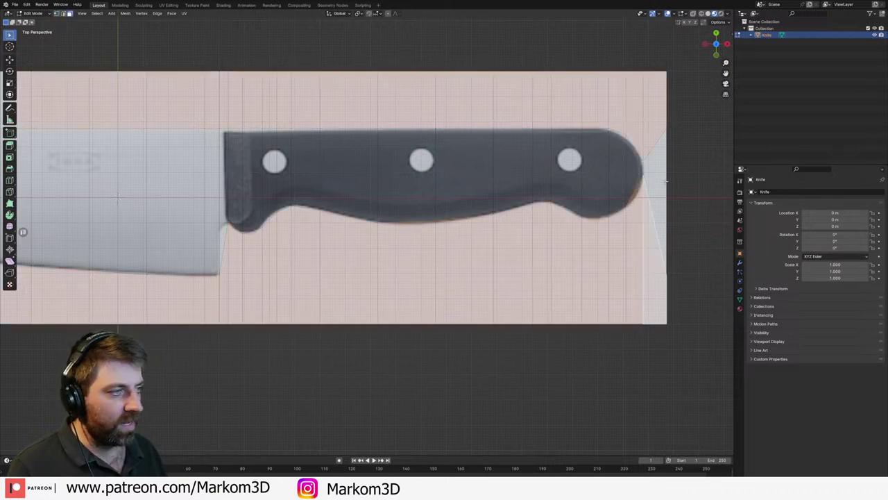
scroll(664, 182, "down", 5)
key("x")
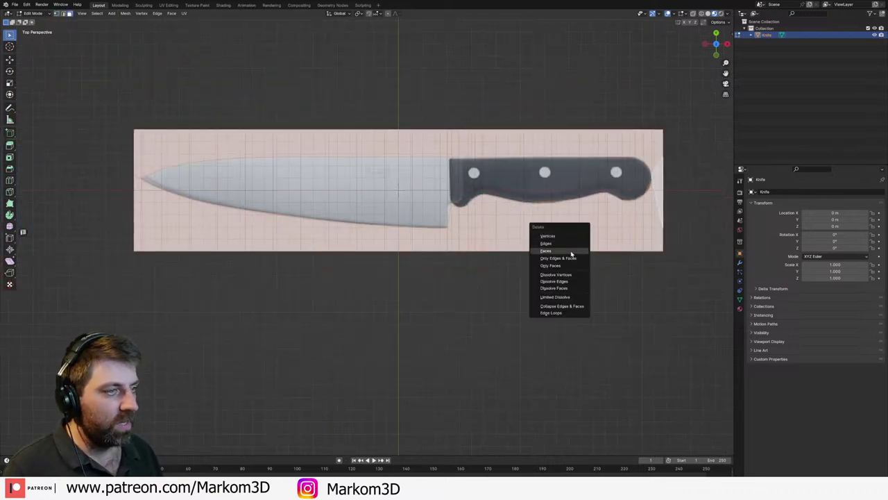
left_click(571, 252)
- Slide the vertex at the blade's heel up towards the bolster to straighten the heel's rear edge
scroll(448, 225, "up", 4)
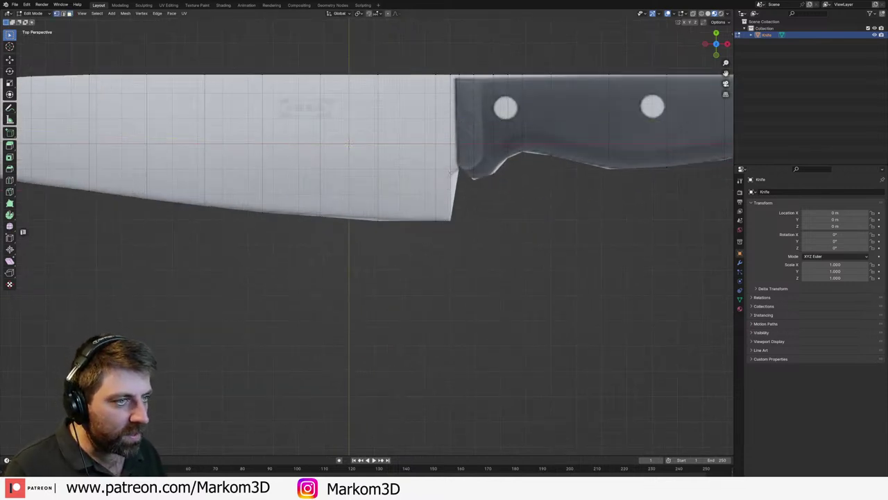
key("2")
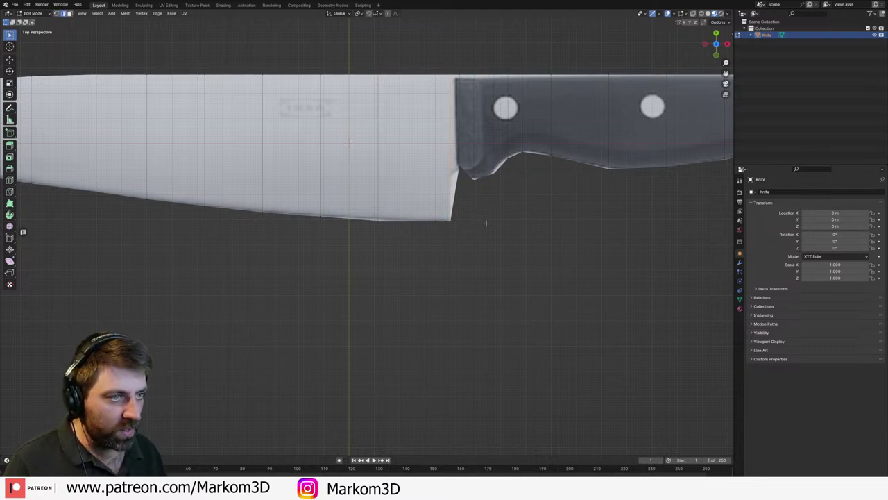
left_click(455, 216)
key("g")
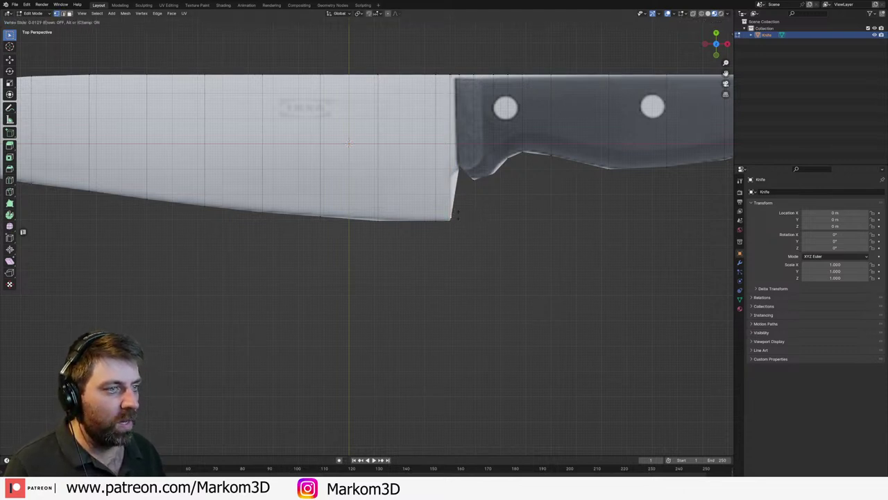
left_click(456, 172)
- Return to Object Mode and add a Subdivision Surface modifier to the knife
scroll(485, 190, "down", 4)
key("Tab")
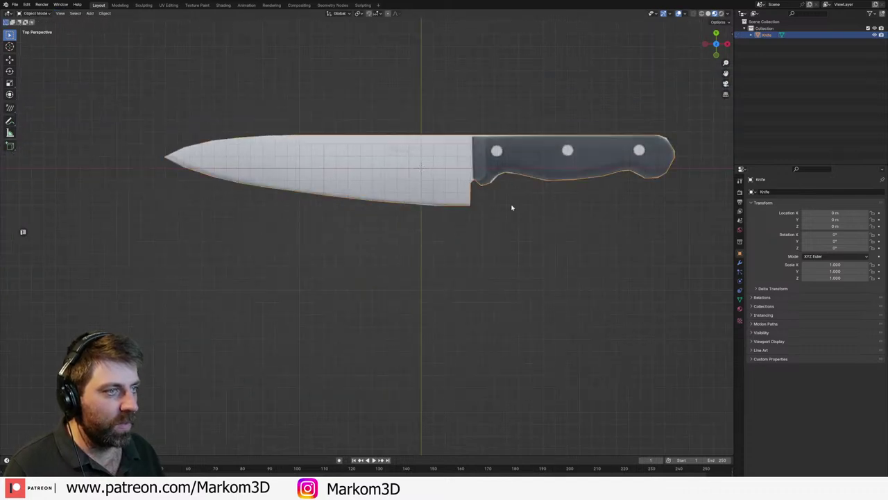
left_click(740, 262)
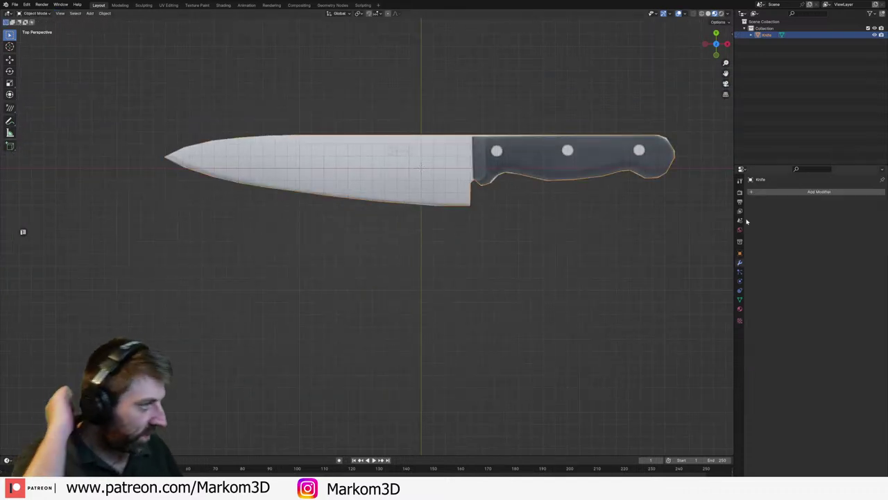
left_click(769, 191)
mouse_move(763, 207)
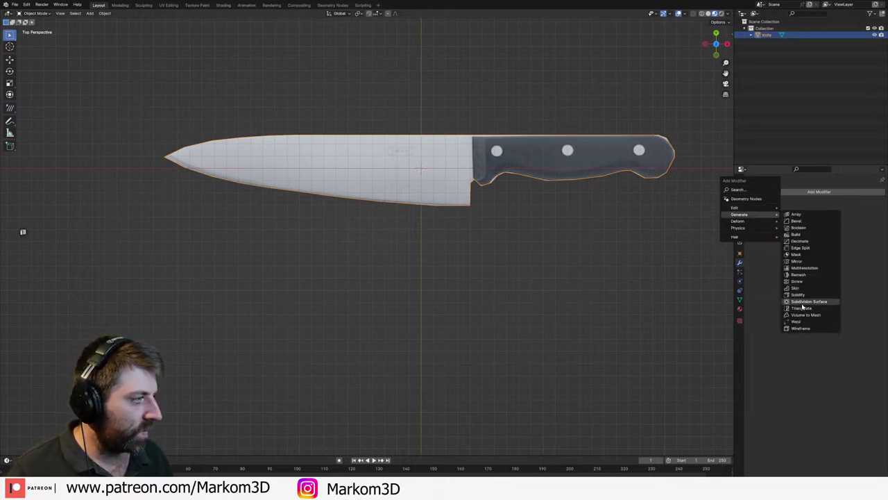
left_click(803, 301)
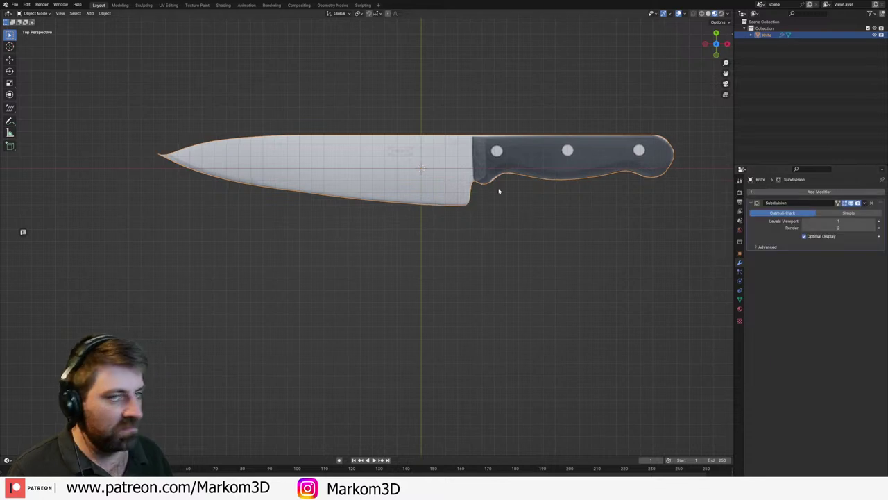
- Delete the stray vertex that sticks out beyond the tip of the blade
key("Tab")
middle_click_drag(171, 207, 333, 224, "shift")
scroll(278, 182, "up", 4)
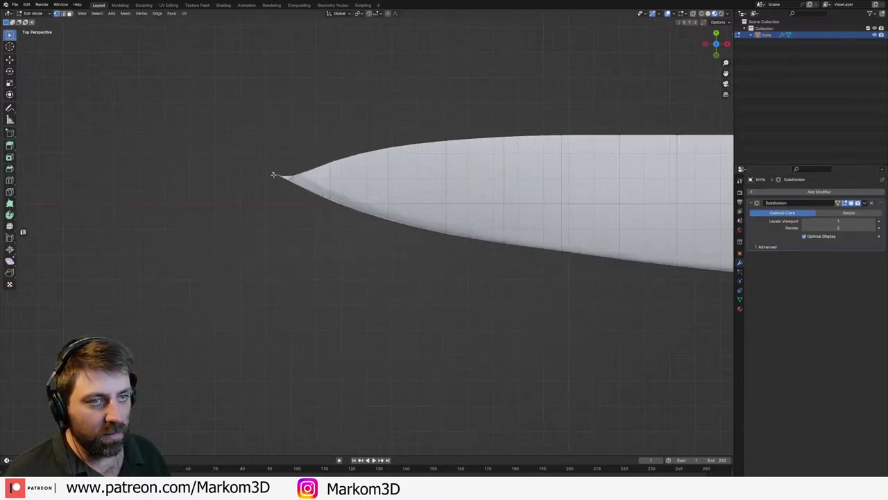
right_click(272, 174)
left_click(276, 172)
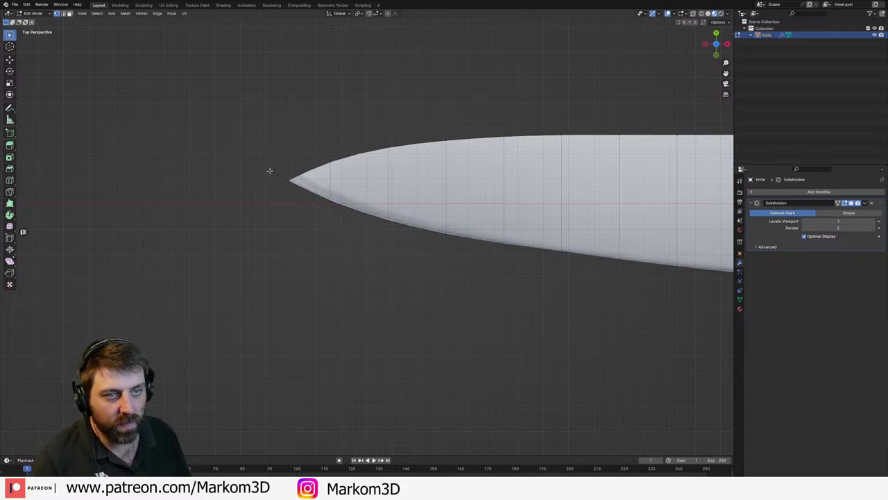
key("x")
left_click(271, 173)
scroll(272, 173, "down", 4)
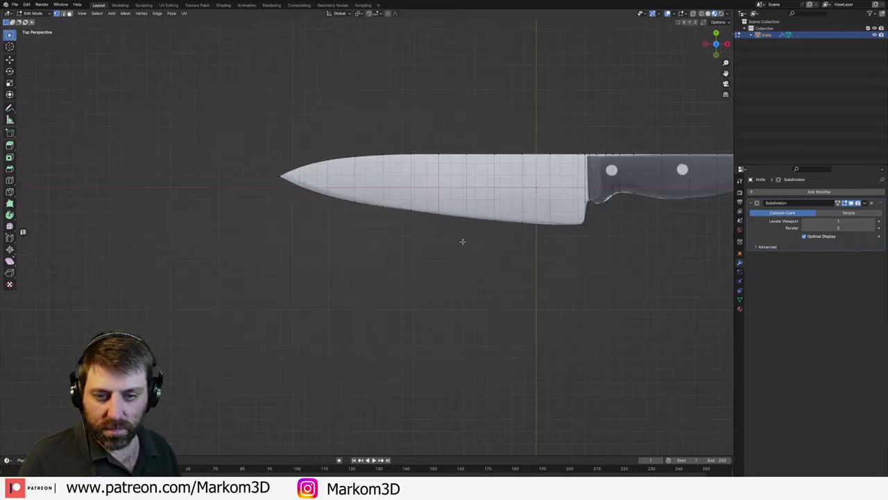
- Slide the top vertex of the edge between blade and handle to line it up with the bolster in the reference image
middle_click_drag(462, 241, 373, 231, "shift")
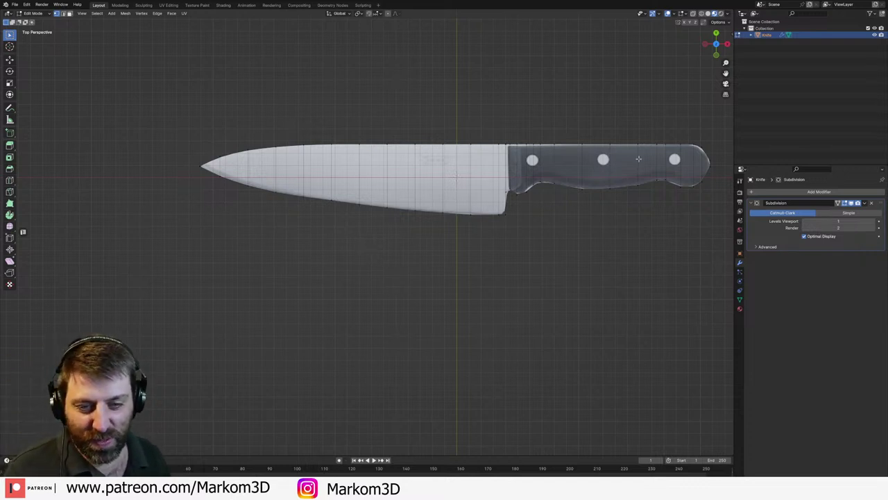
scroll(639, 159, "up", 3)
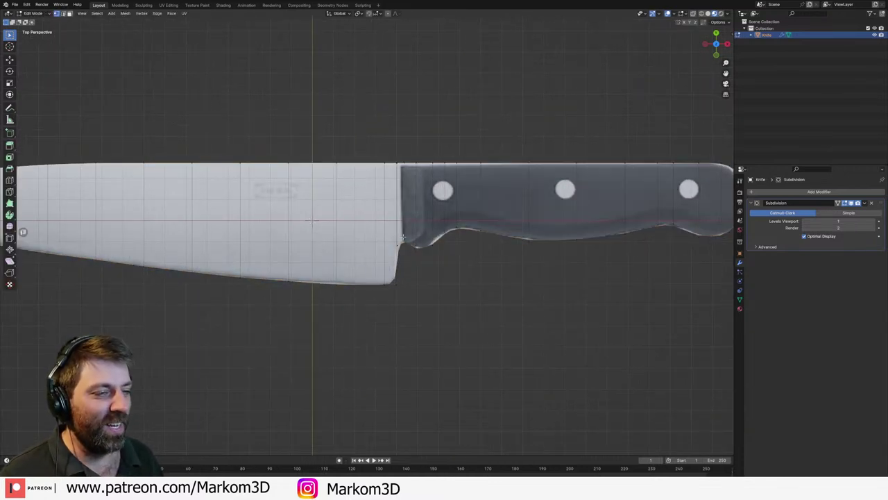
key("2")
left_click(404, 223)
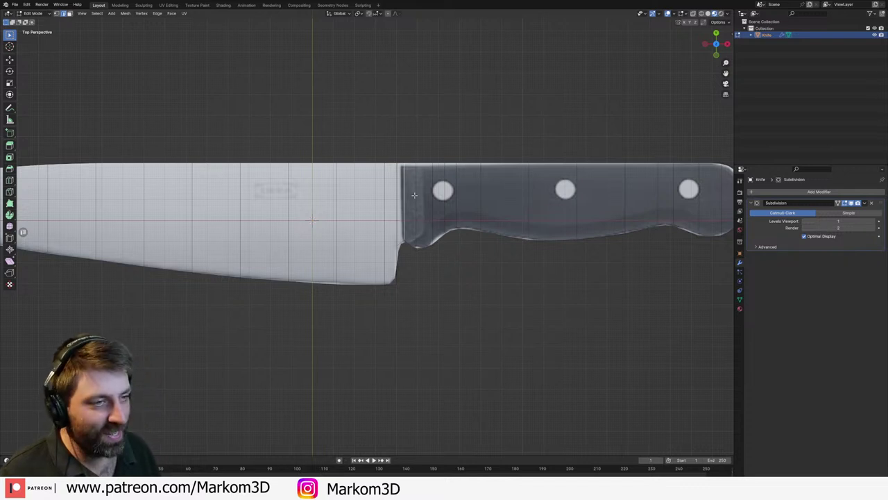
key("1")
key("g")
key("g")
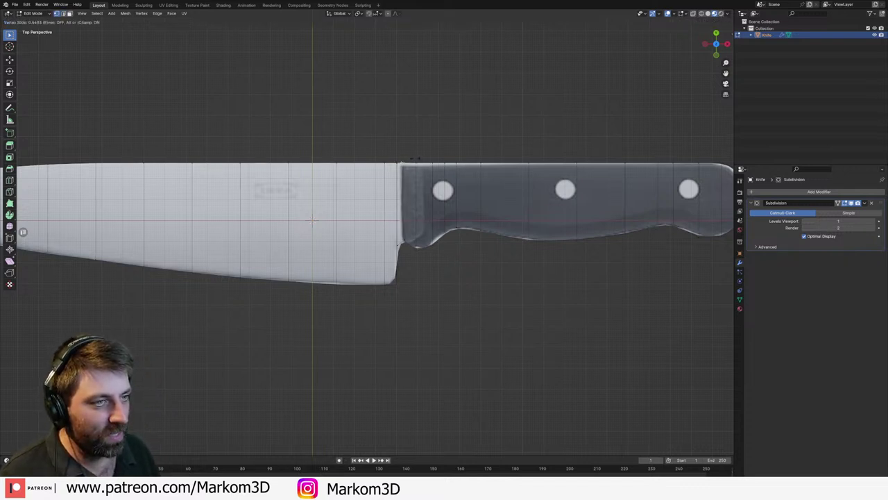
- Rip the mesh along the edge between blade and handle, leaving a small gap between the two parts
left_click(403, 196)
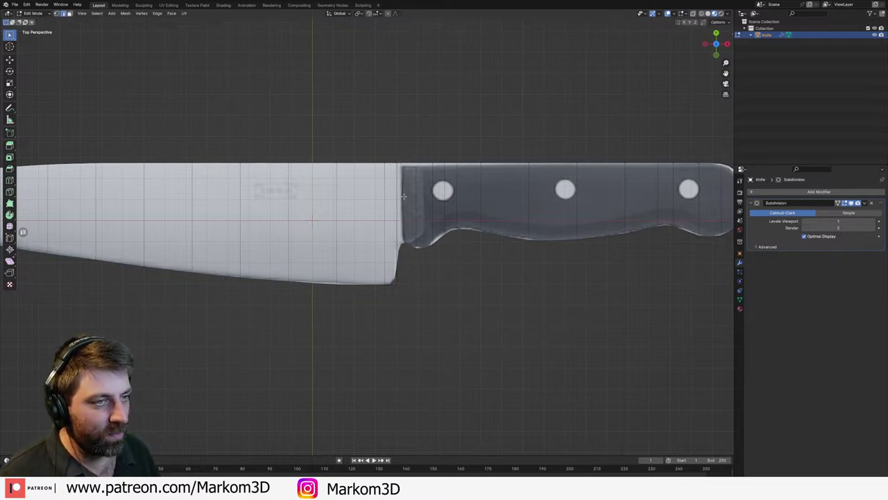
key("v")
left_click(438, 276)
left_click(432, 248)
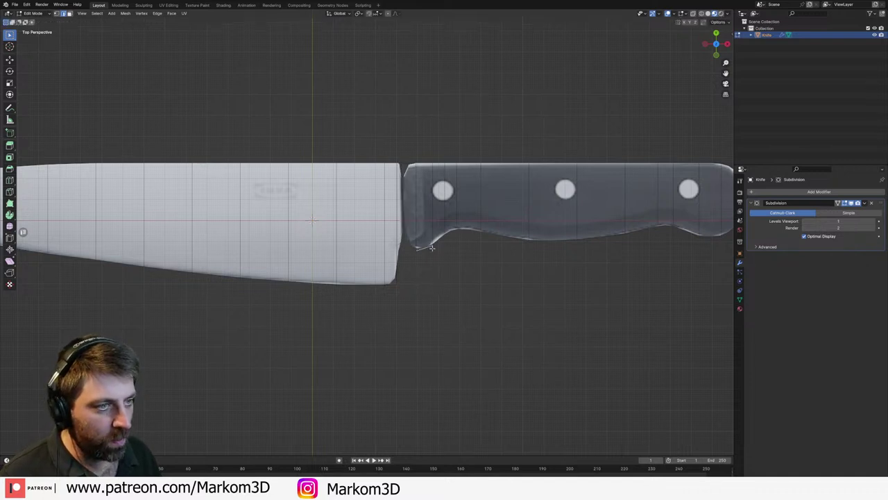
- Select all the linked handle geometry, separate it into its own object and return to Object Mode
key("l")
middle_click_drag(478, 254, 513, 229)
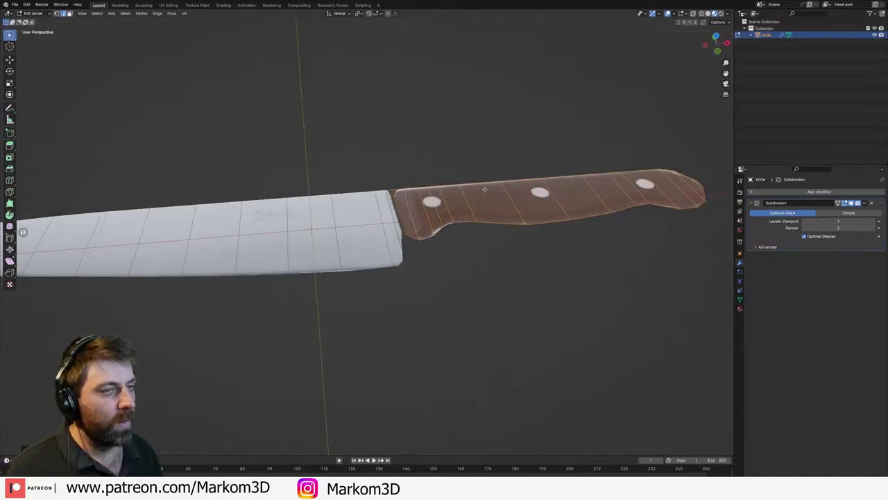
key("p")
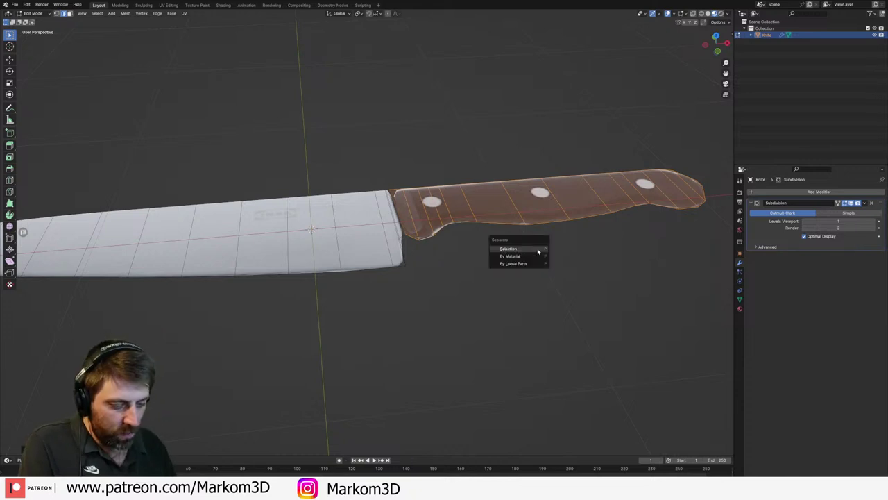
left_click(537, 250)
key("Tab")
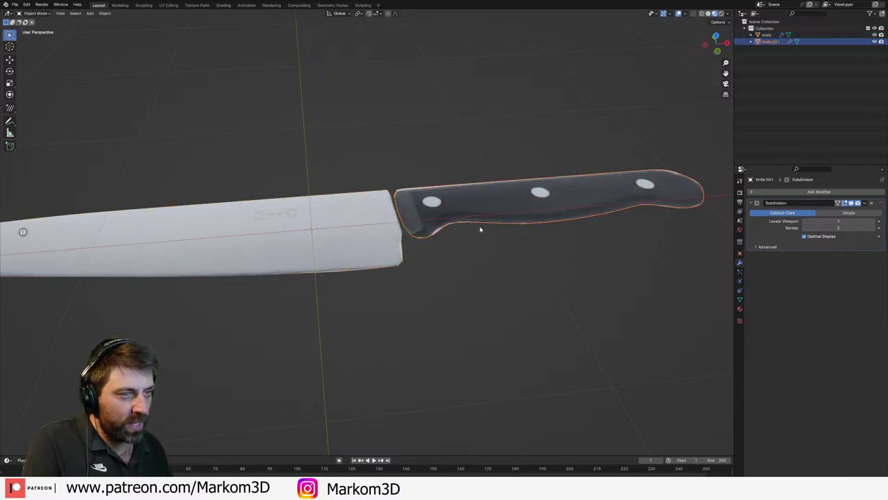
- Add a Solidify modifier to the handle and set its offset to 0
left_click(791, 192)
mouse_move(782, 196)
left_click(815, 269)
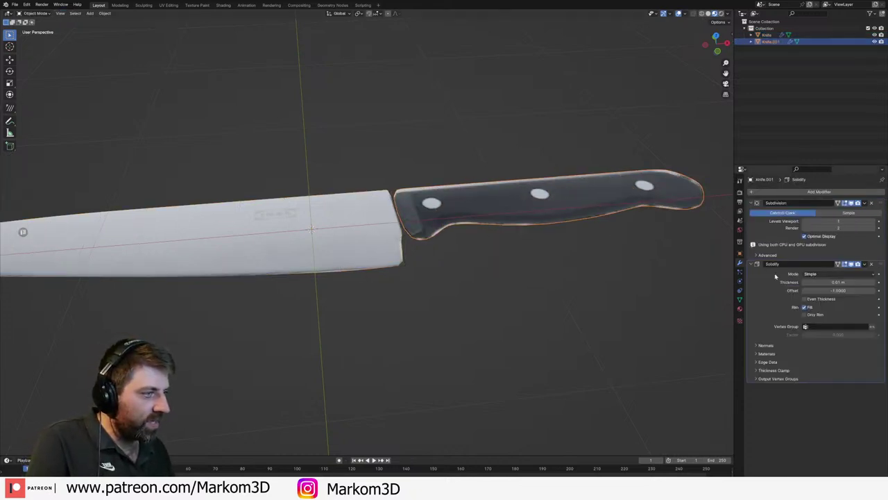
middle_click_drag(621, 277, 555, 229)
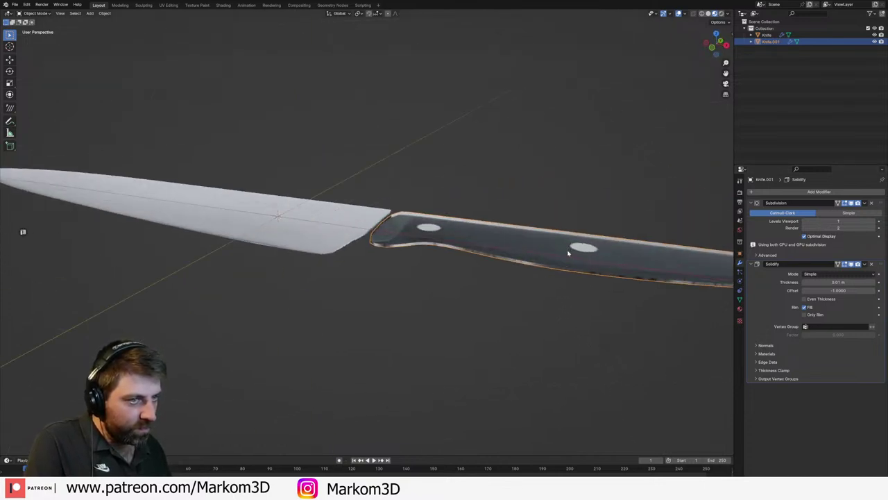
left_click(840, 290)
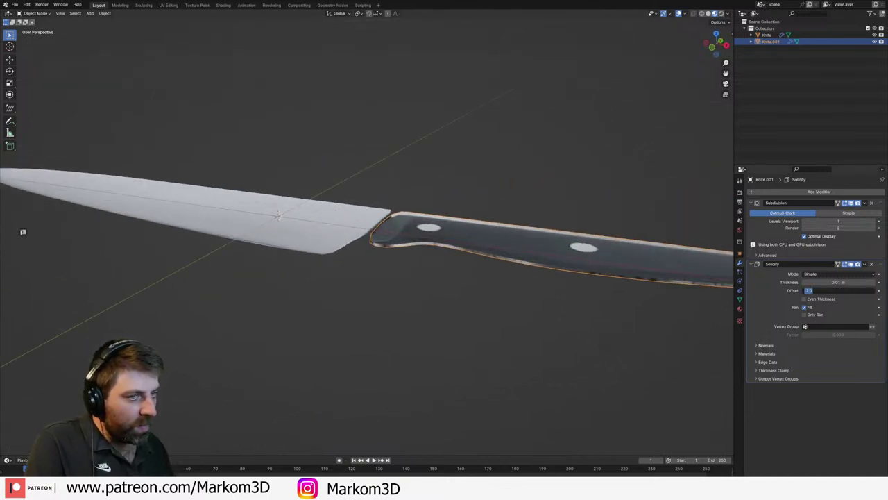
type("0")
key("Return")
- Set the handle's Solidify thickness to 0.1 m
left_click(838, 273)
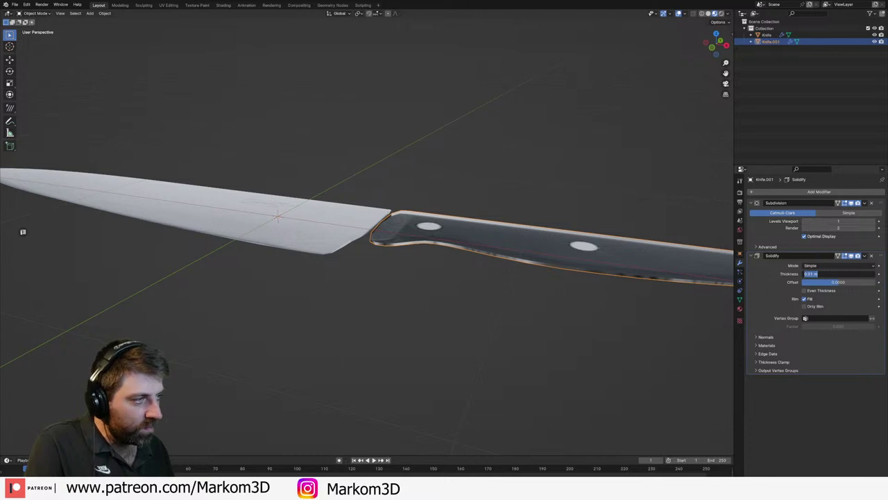
left_click(843, 384)
left_click(838, 274)
key("BackSpace")
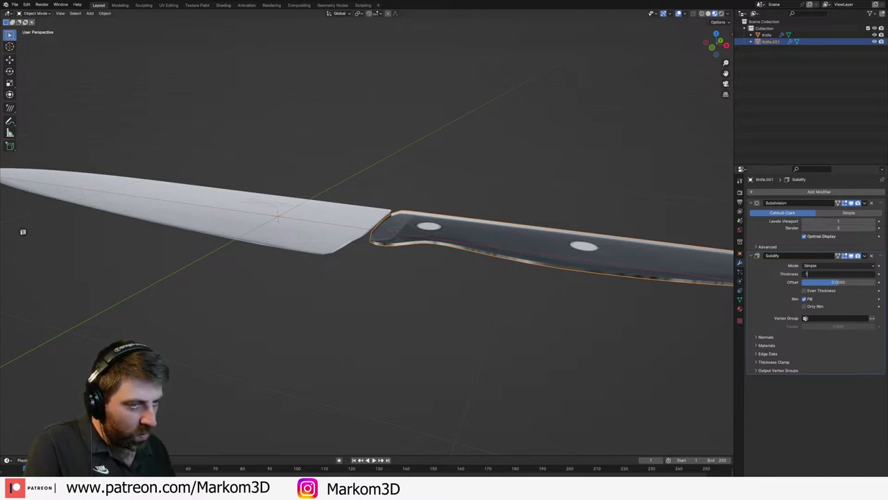
type("0.5")
key("Return")
middle_click_drag(415, 304, 435, 314)
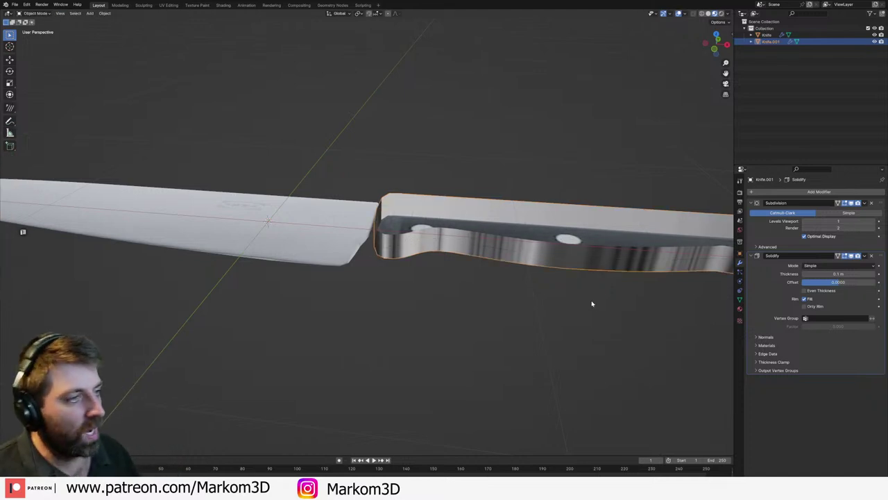
- Set both the shadow mode and the blend mode of the handle's material to Alpha Hashed
left_click(740, 308)
scroll(835, 285, "down", 8)
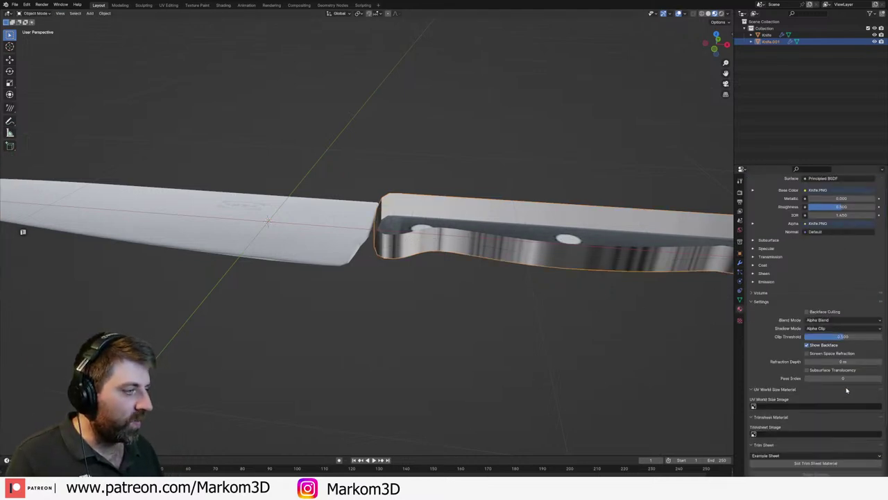
left_click(835, 286)
left_click(839, 313)
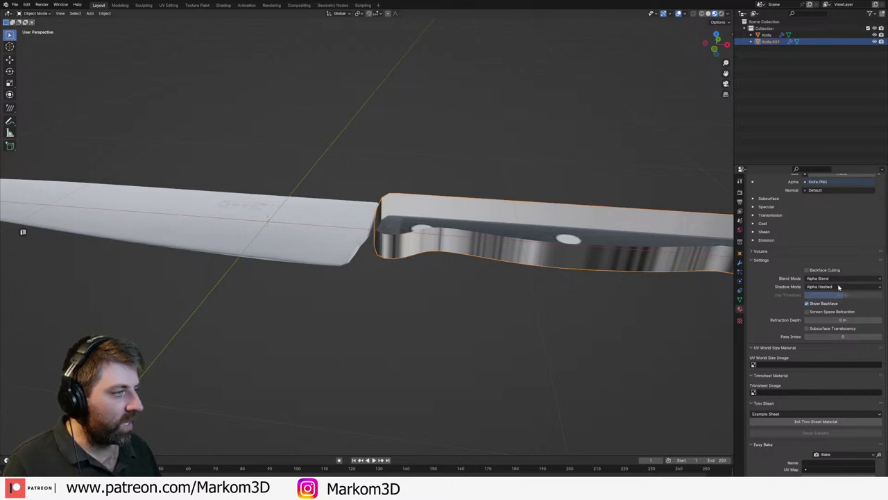
left_click(840, 278)
left_click(840, 300)
middle_click_drag(481, 283, 555, 305)
- Add a Bevel modifier to the handle after the Solidify modifier
left_click(740, 262)
left_click(770, 179)
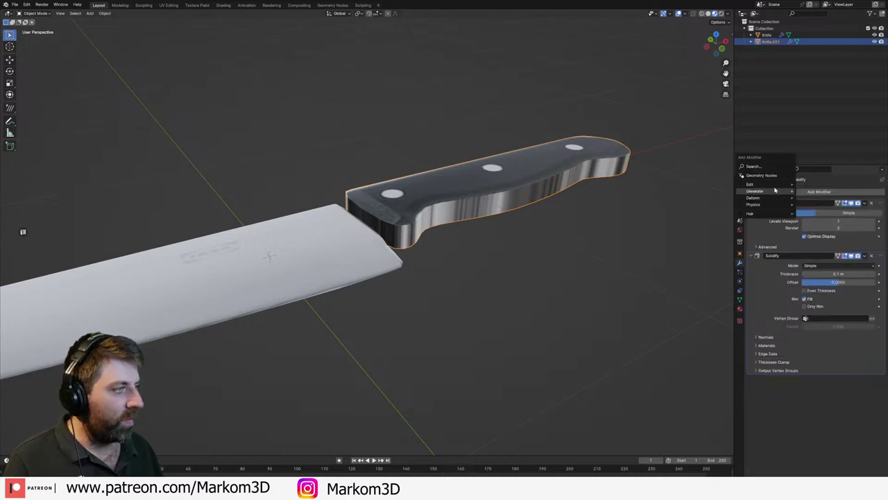
mouse_move(774, 187)
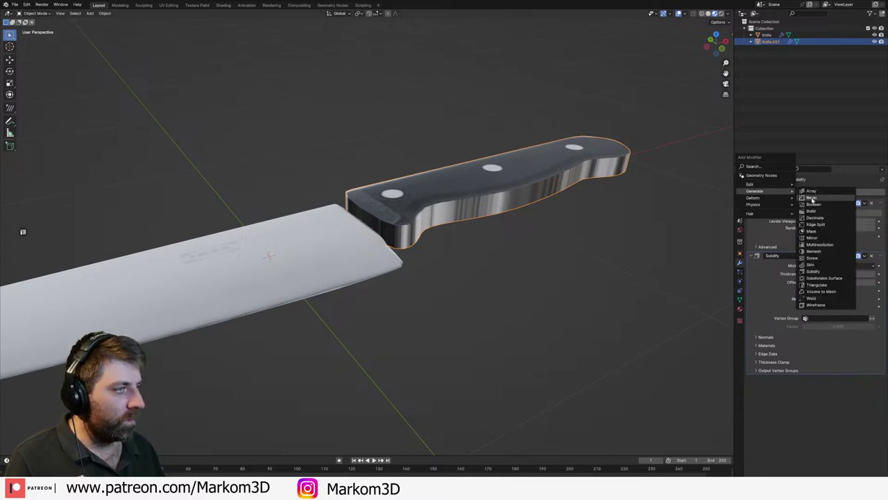
left_click(812, 199)
middle_click_drag(577, 215, 534, 215)
scroll(389, 236, "up", 2)
- Add an edge loop at the handle's front end and slide it towards the blade to sharpen the corners
left_click(336, 243)
middle_click_drag(378, 226, 368, 259)
key("Tab")
key("Tab")
left_click(387, 238)
key("Tab")
scroll(366, 263, "up", 3)
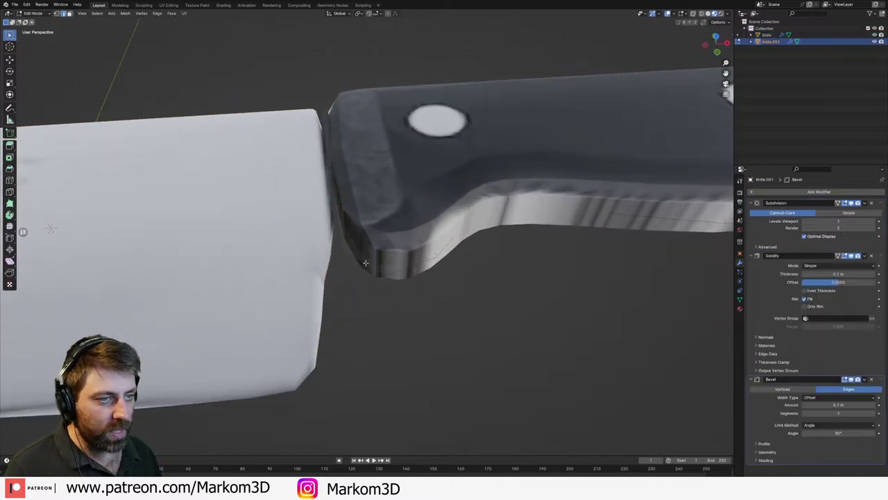
key("g")
key("g")
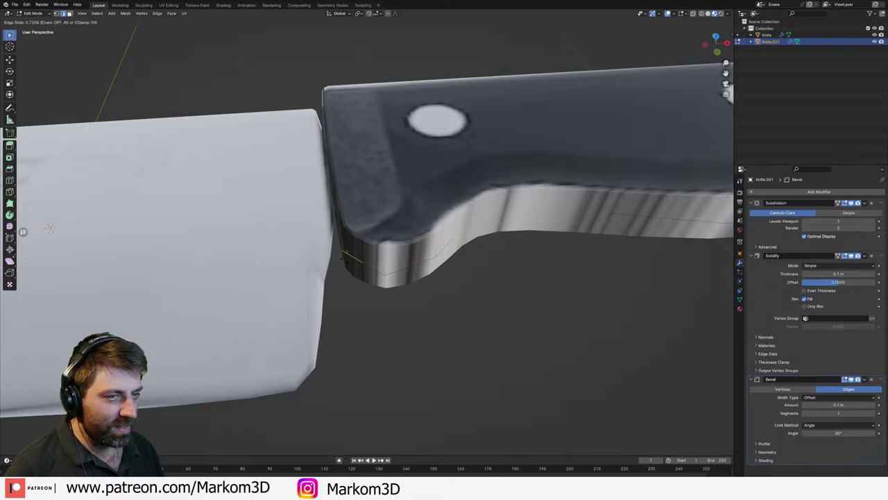
left_click(349, 262)
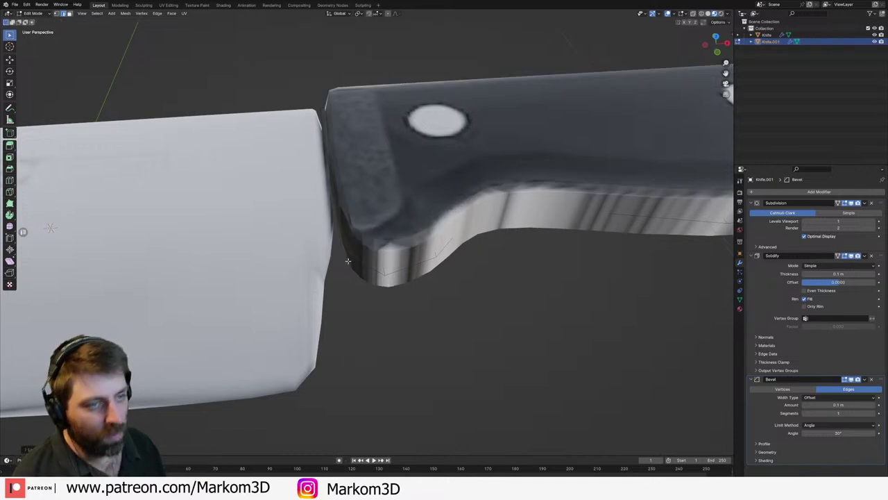
- In wireframe top view, extrude the blade's rear edge about 0.45 m along X into the handle
middle_click_drag(349, 259, 346, 255)
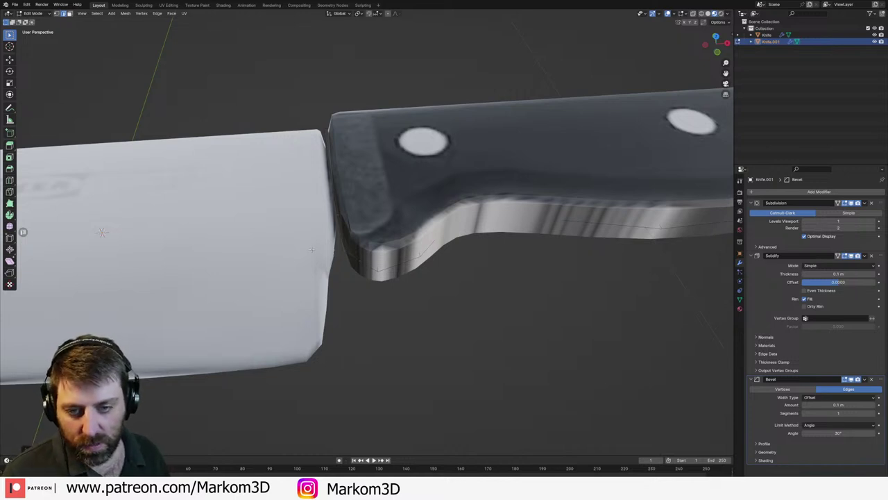
middle_click_drag(219, 256, 335, 241, "shift")
scroll(295, 246, "down", 3)
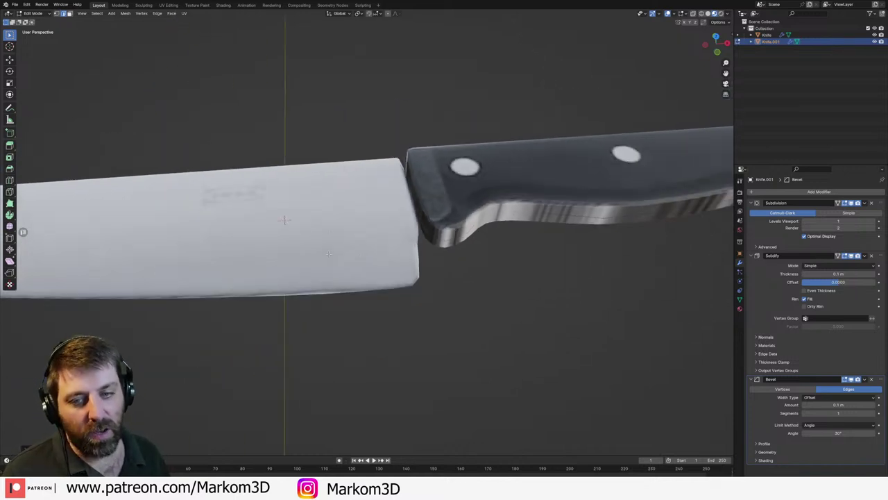
key("Tab")
left_click(367, 252)
key("Tab")
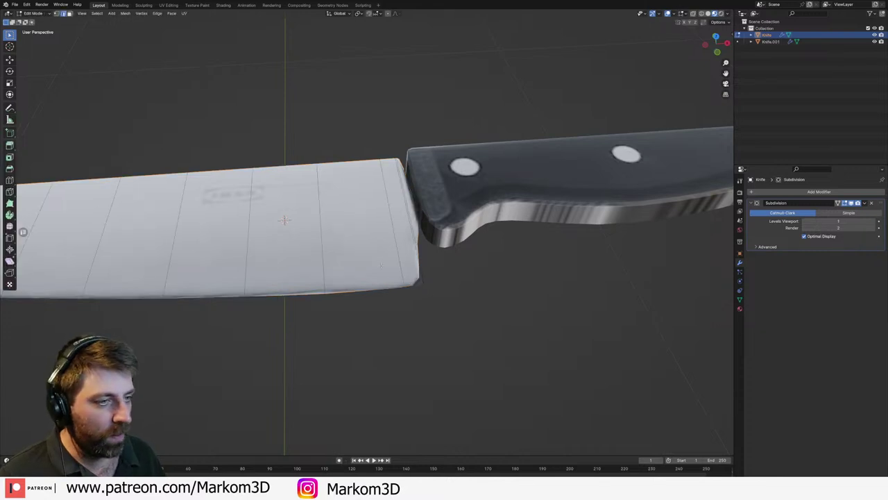
key("KP_7")
key("z")
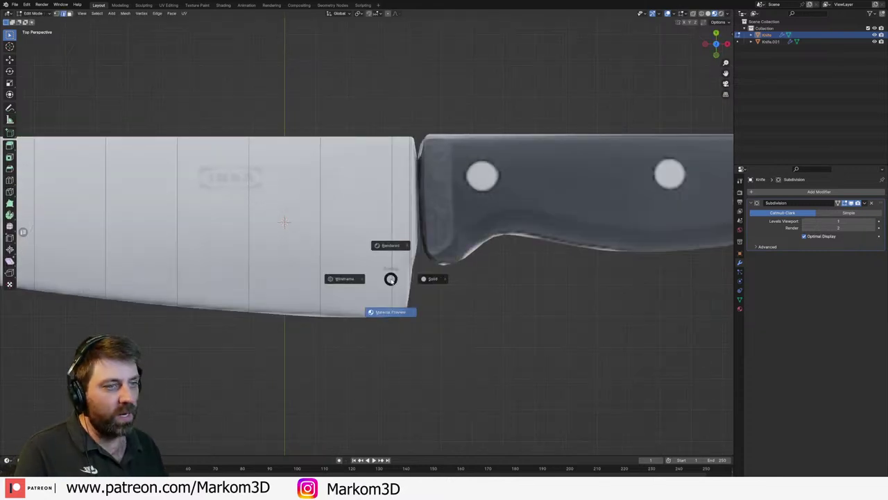
left_click(346, 278)
left_click_drag(412, 215, 430, 221)
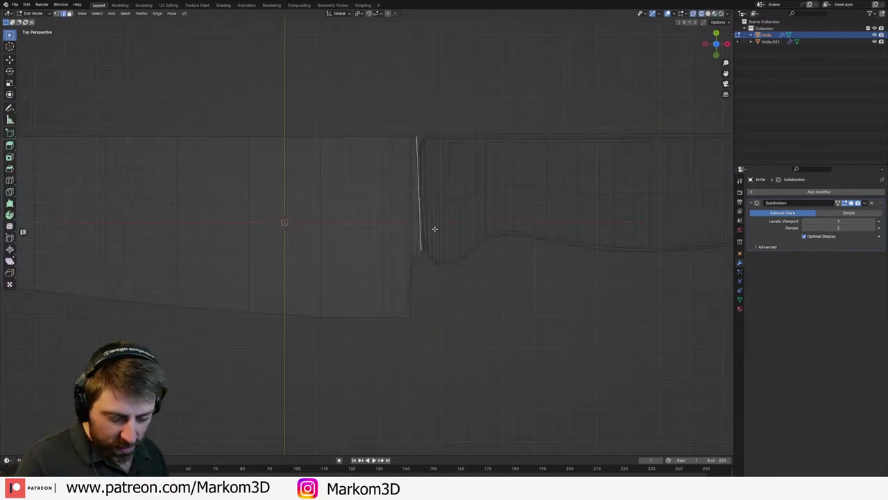
key("x")
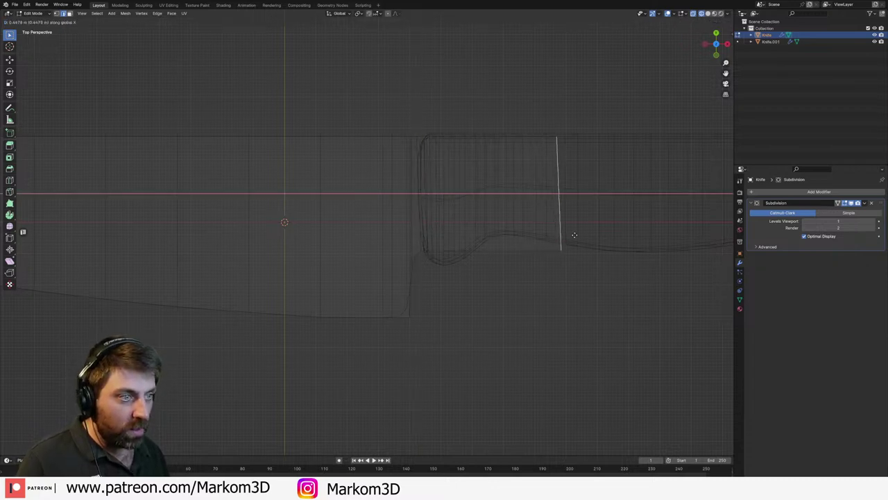
left_click(574, 234)
- Scale down the extruded end edge and move it inside the handle's outline to form a tapered tang
key("s")
left_click(548, 229)
key("g")
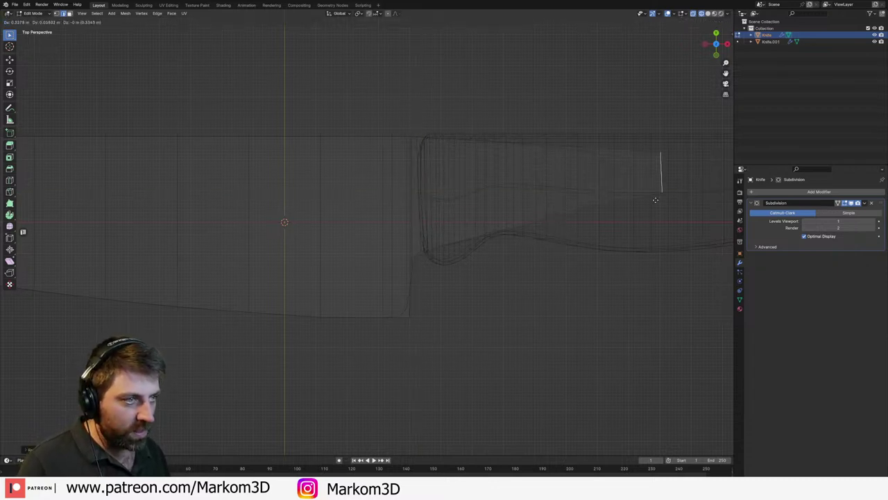
left_click(568, 196)
key("Tab")
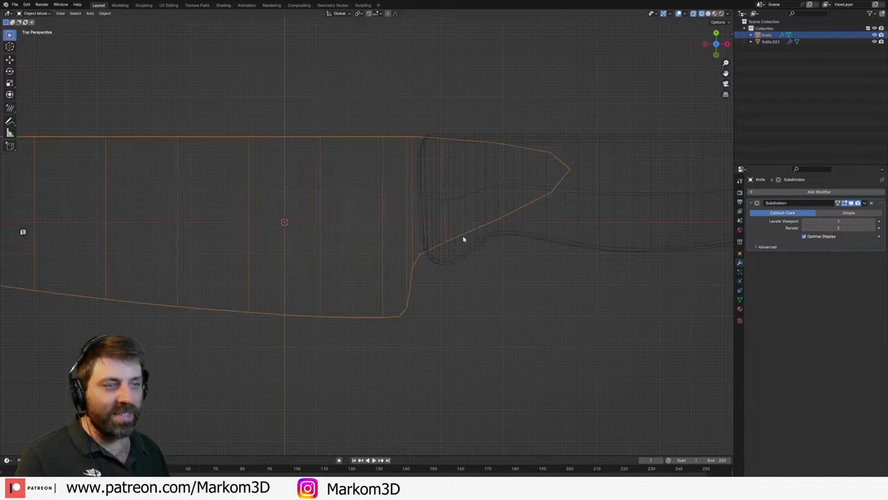
- Add an edge loop across the tang, slide it close to the tang's end and return to Object Mode
key("Tab")
left_click(532, 199)
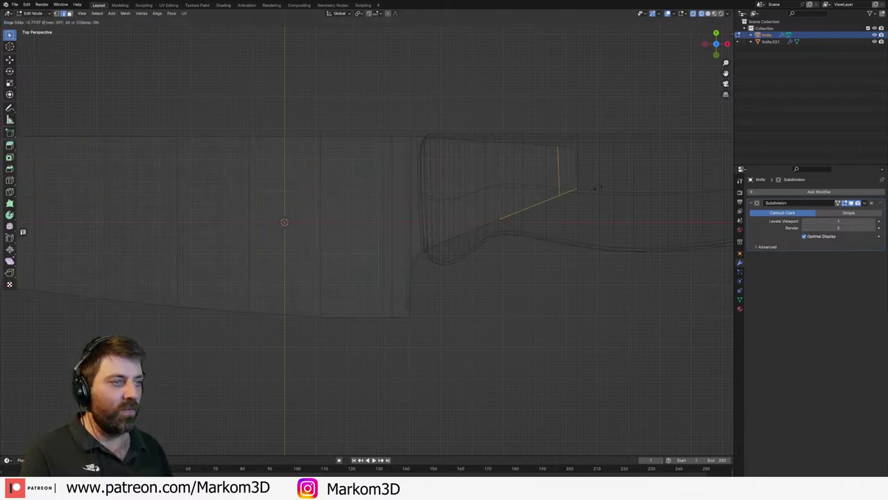
left_click(602, 190)
key("Tab")
scroll(436, 246, "down", 2)
scroll(411, 242, "down", 5)
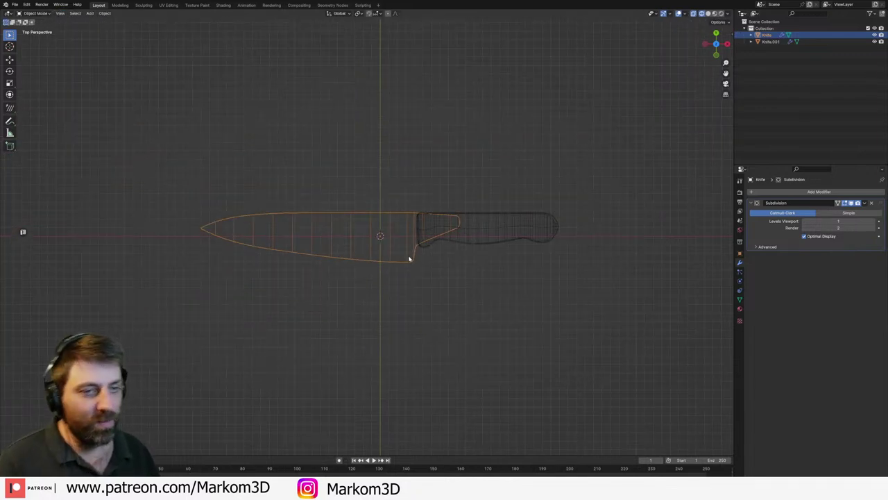
- Switch to solid shading and remove the Bevel modifier from the knife handle
scroll(408, 256, "up", 5)
key("z")
left_click(450, 251)
mouse_move(450, 251)
middle_mouse_down()
mouse_move(458, 167)
mouse_move(439, 224)
mouse_move(467, 192)
middle_mouse_up()
left_click(466, 193)
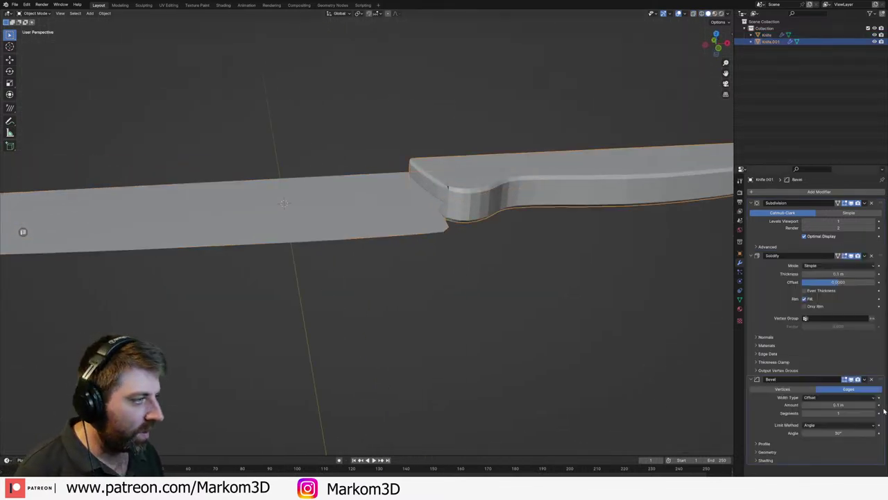
left_click(875, 380)
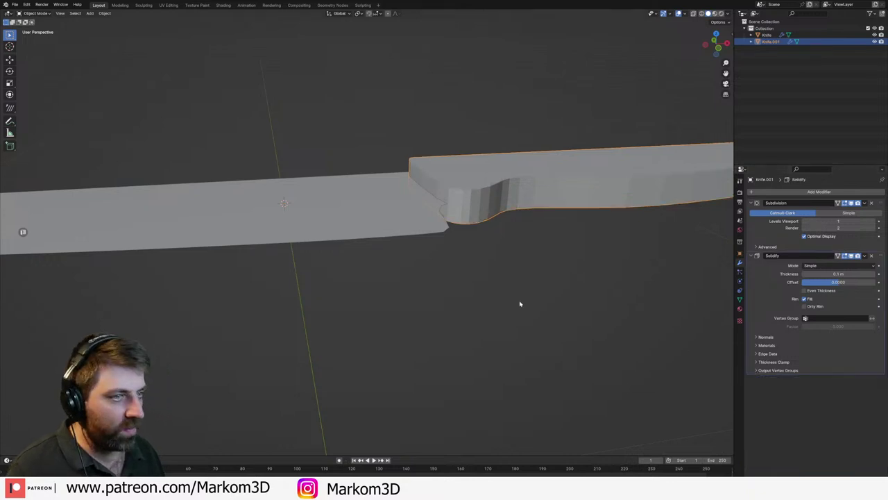
- Add a Solidify modifier to the blade and set its offset to 0
middle_click_drag(519, 304, 460, 194)
left_click(465, 200)
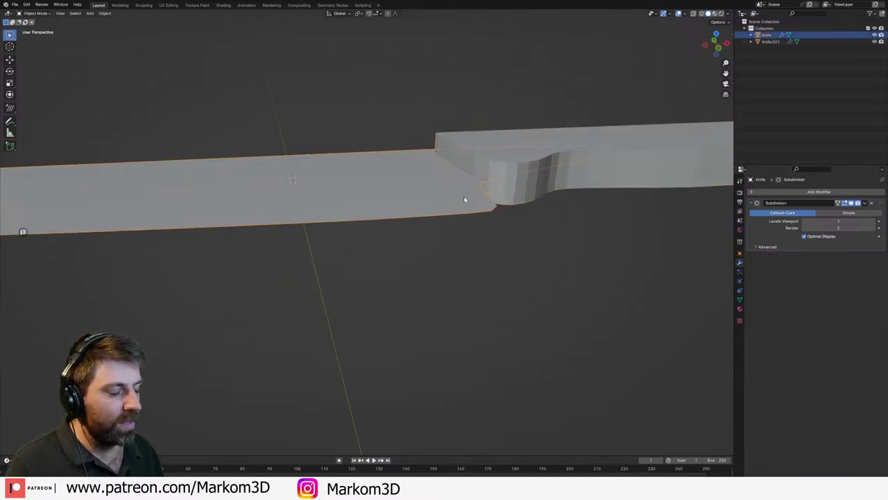
left_click(815, 191)
mouse_move(819, 195)
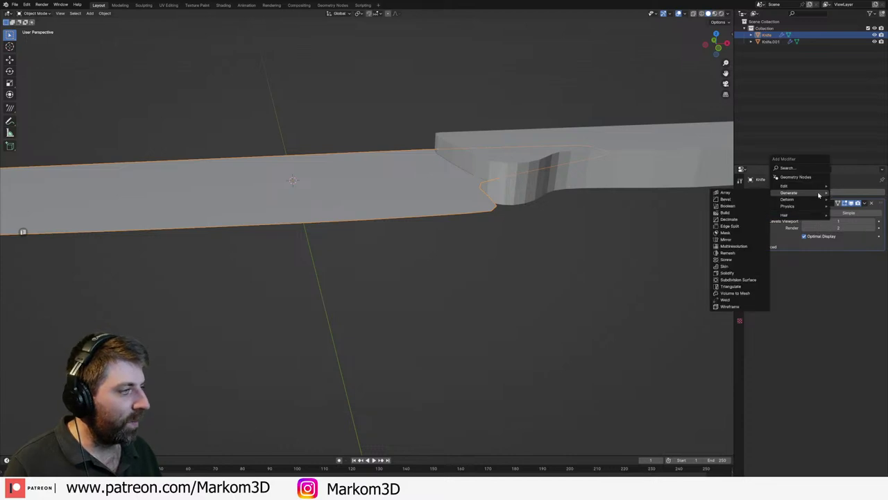
left_click(735, 276)
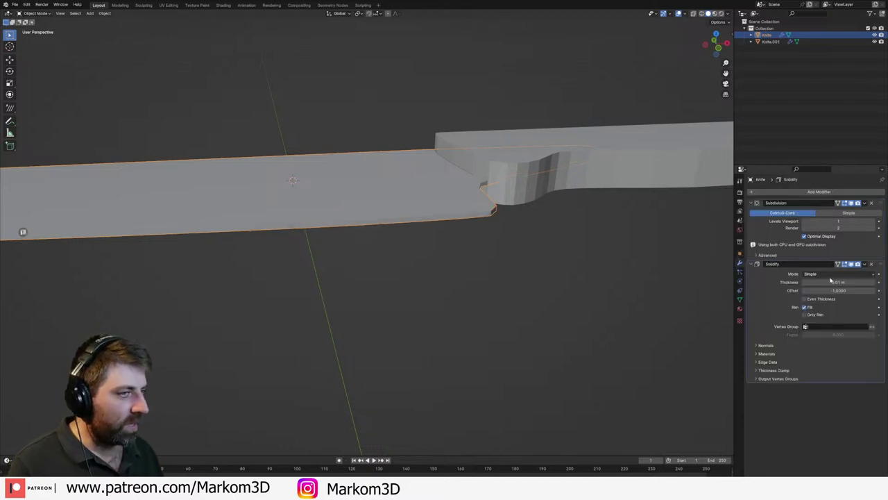
type("0")
key("Return")
- Select the handle, open it in Edit Mode from the top view and show it in material preview shading
mouse_move(473, 294)
middle_mouse_down()
mouse_move(470, 303)
mouse_move(545, 239)
middle_mouse_up()
scroll(465, 299, "down", 4)
left_click(552, 239)
key("KP_7")
key("z")
key("z")
left_click(475, 290)
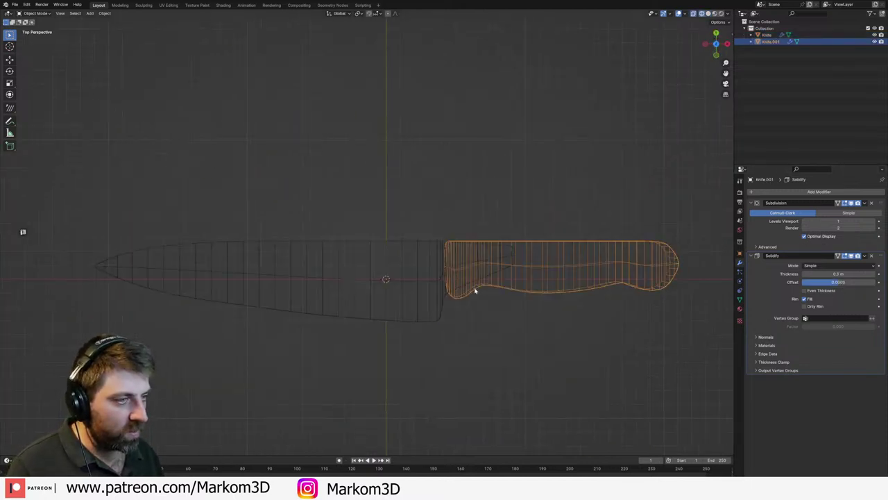
key("Tab")
left_click(713, 14)
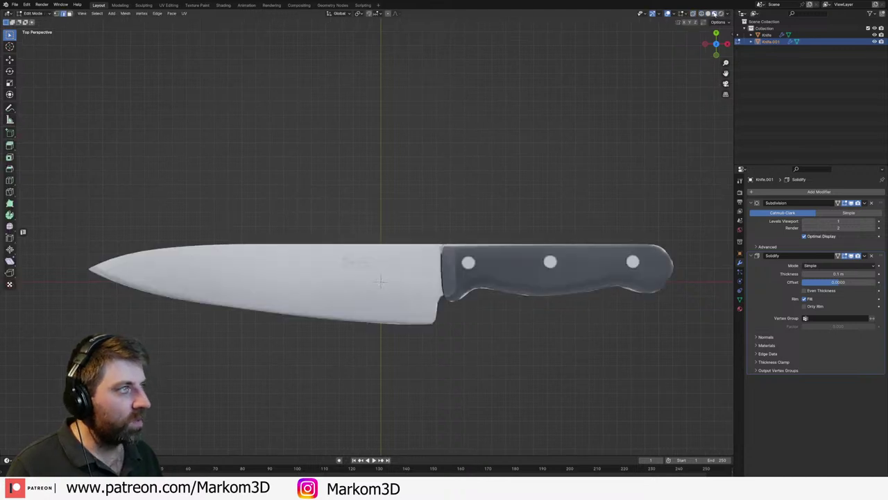
middle_click_drag(509, 257, 504, 254, "shift")
scroll(479, 259, "up", 3)
scroll(460, 244, "down", 2)
key("shift+a")
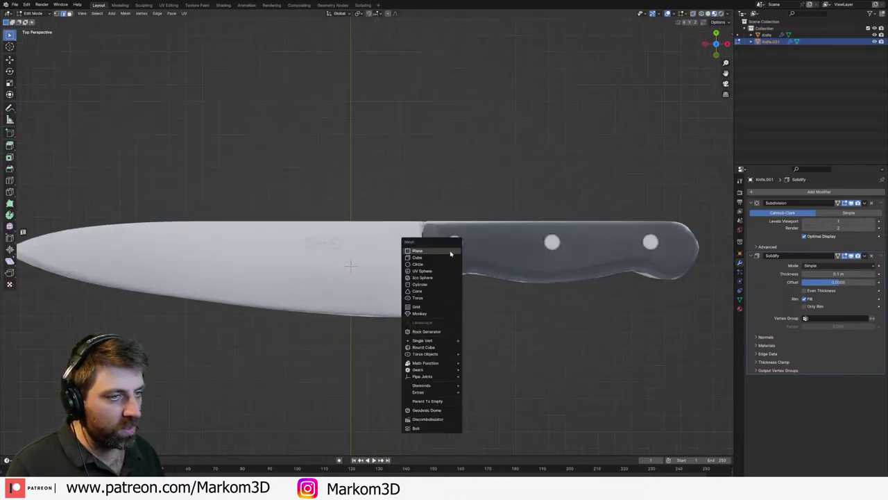
left_click(437, 285)
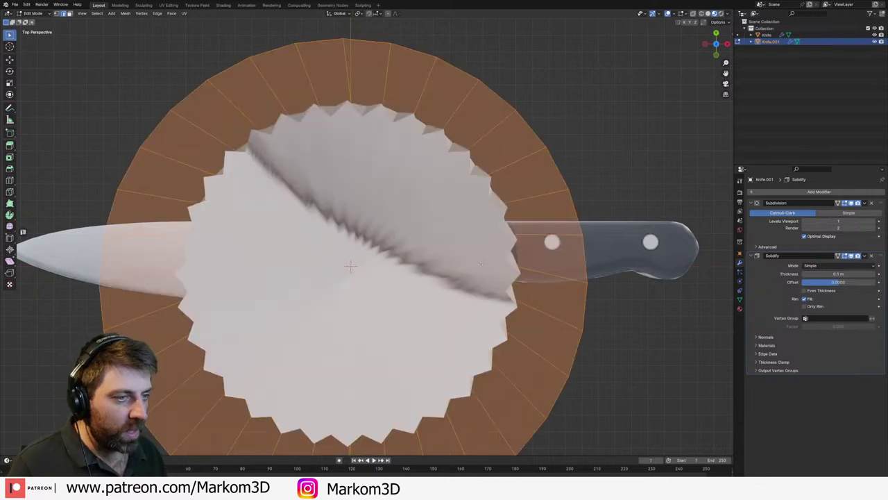
key("x")
left_click(655, 284)
key("Tab")
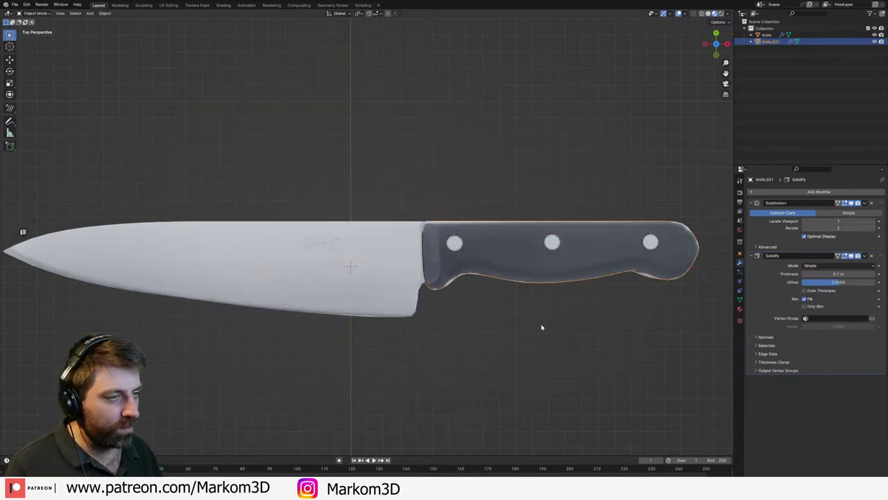
- Add a cylinder mesh as a separate object, then shrink it in Edit Mode and move it over the handle's front rivet
key("shift+a")
mouse_move(542, 324)
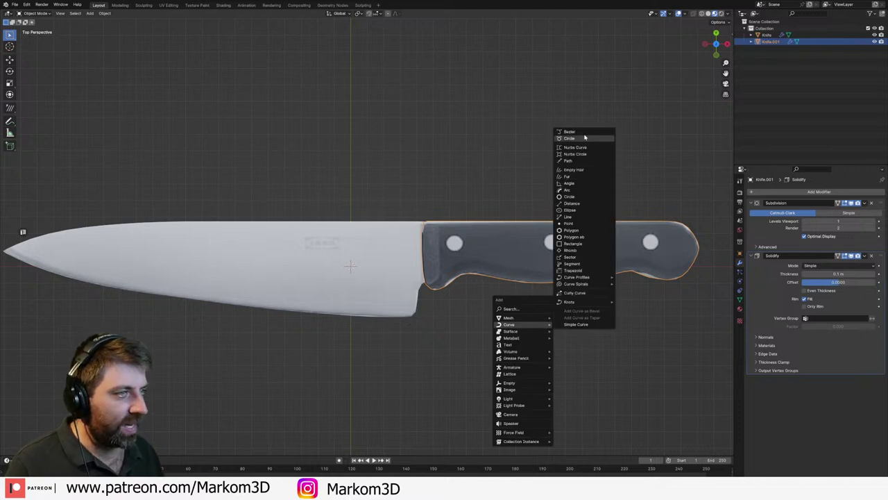
key("shift+a")
mouse_move(449, 174)
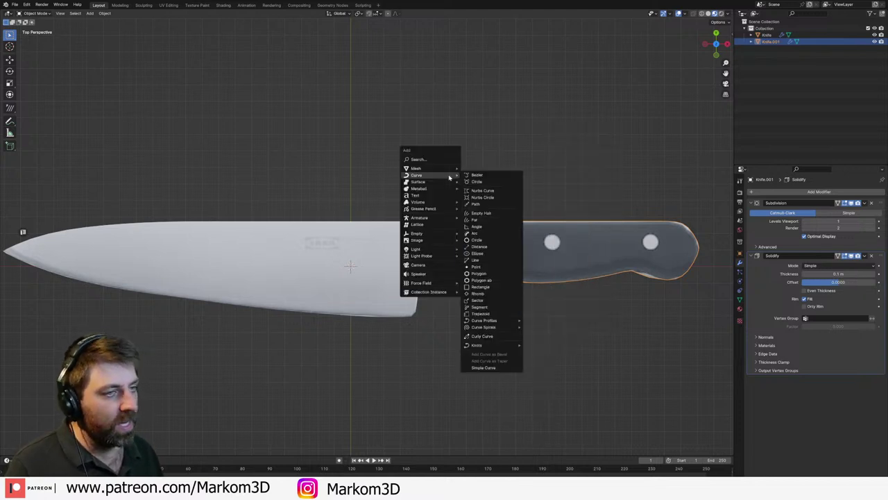
left_click(485, 203)
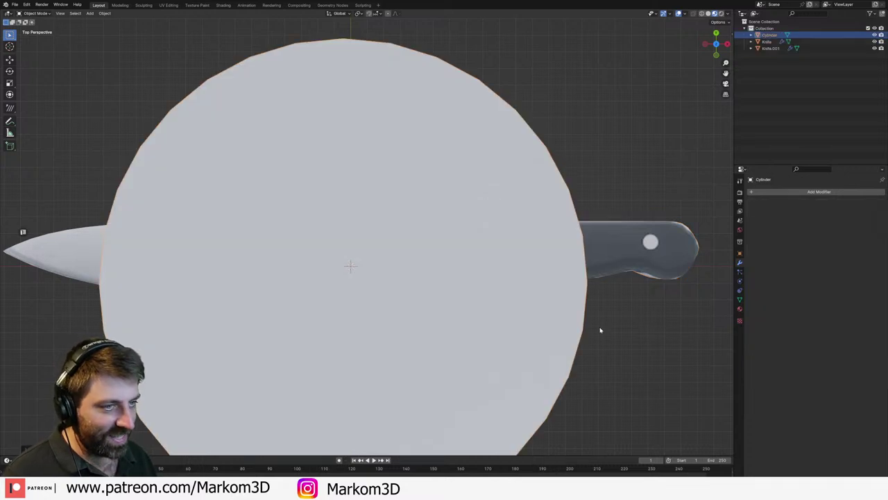
key("Tab")
key("s")
left_click(401, 272)
key("g")
left_click(492, 249)
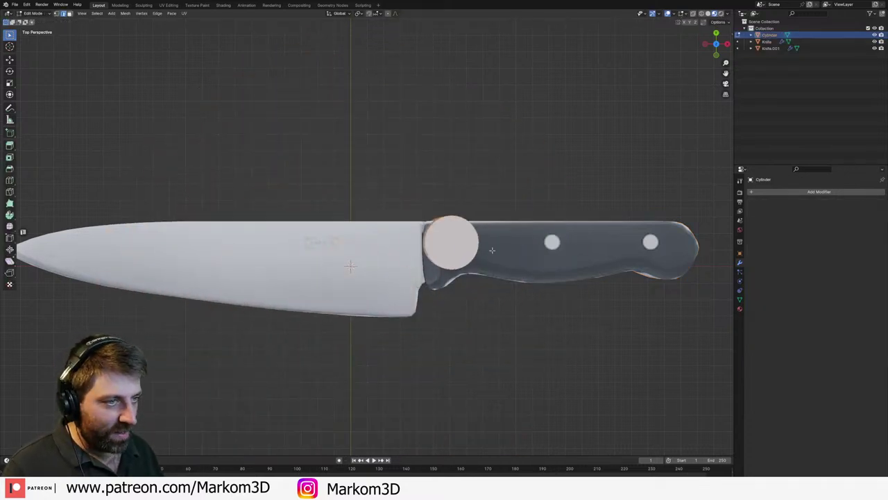
- Scale the cylinder down to the rivet's size and align it with the front rivet in orthographic top view
key("s")
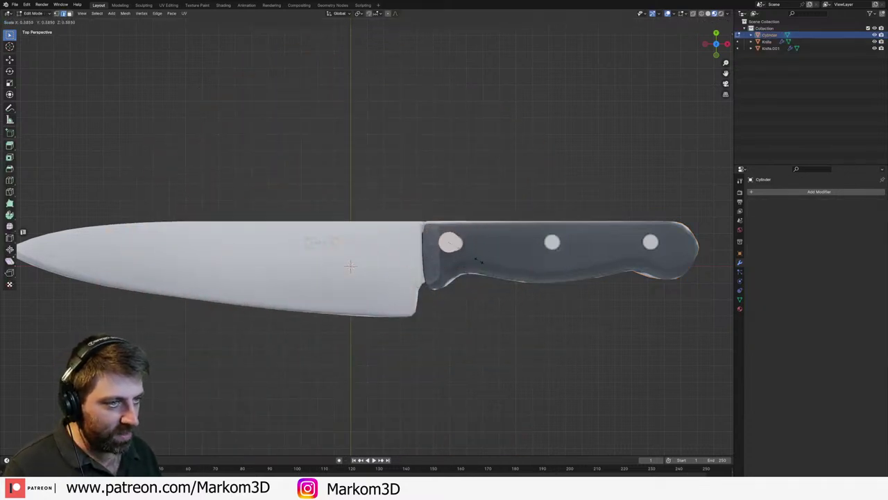
left_click(475, 260)
key("KP_1")
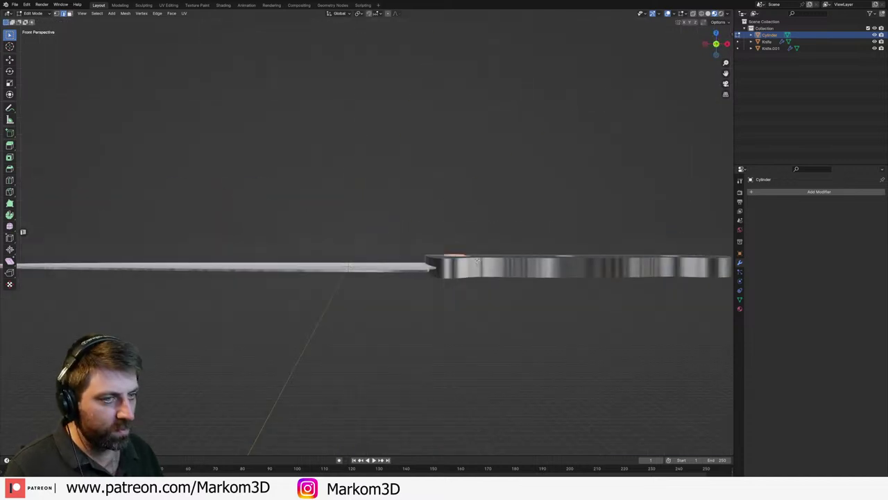
key("KP_7")
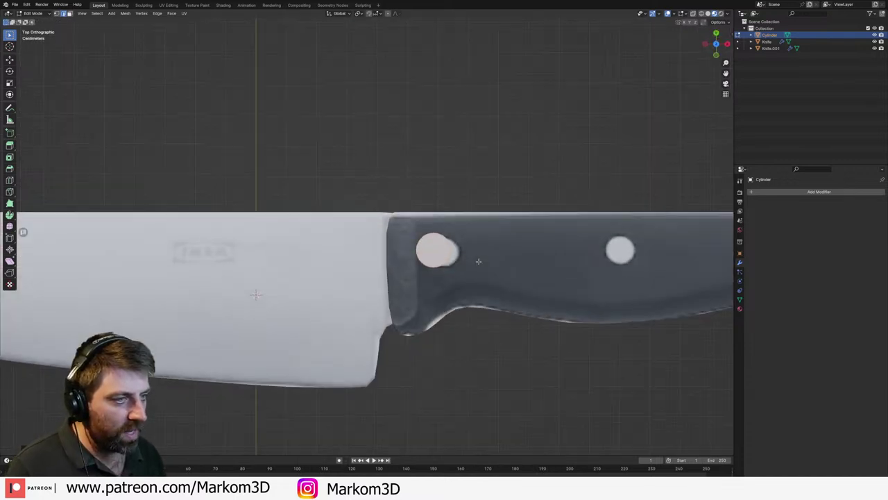
key("g")
left_click(473, 260)
- Duplicate the rivet cylinder along X onto the handle's middle and rear rivets
middle_click_drag(563, 276, 465, 276, "shift")
scroll(464, 276, "down", 2)
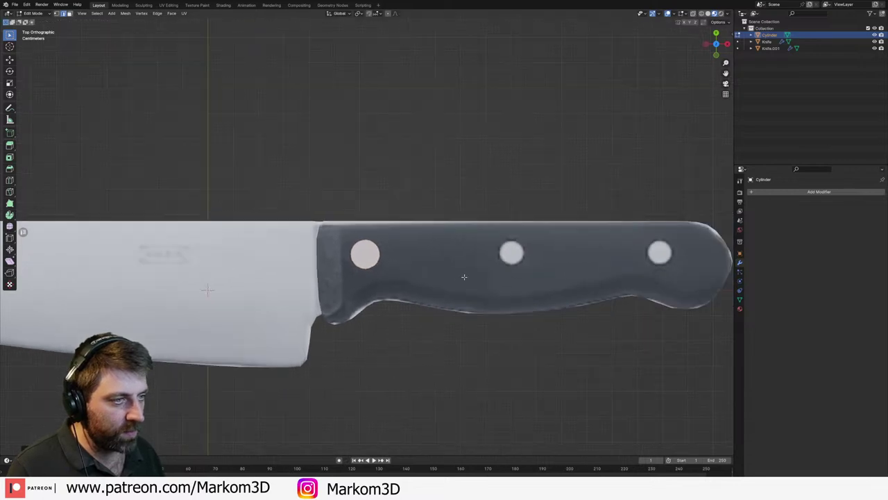
key("g")
key("x")
left_click(584, 277)
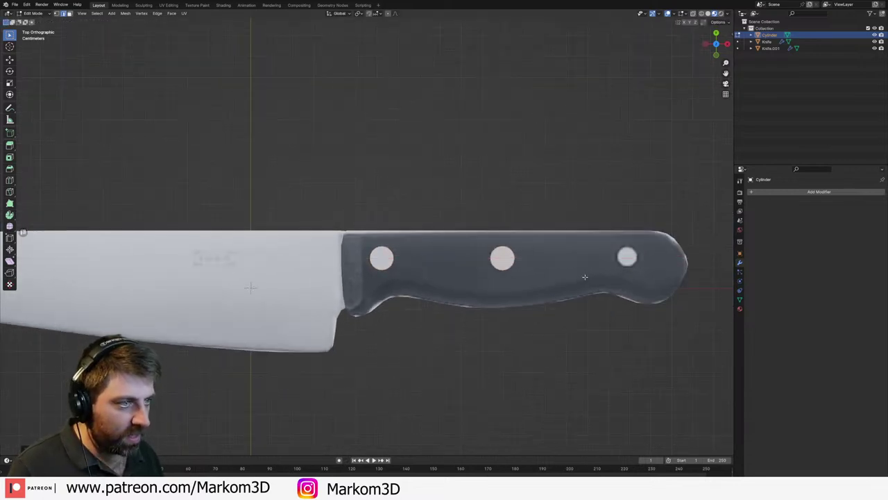
key("shift+d")
key("x")
left_click(709, 273)
scroll(709, 273, "down", 3)
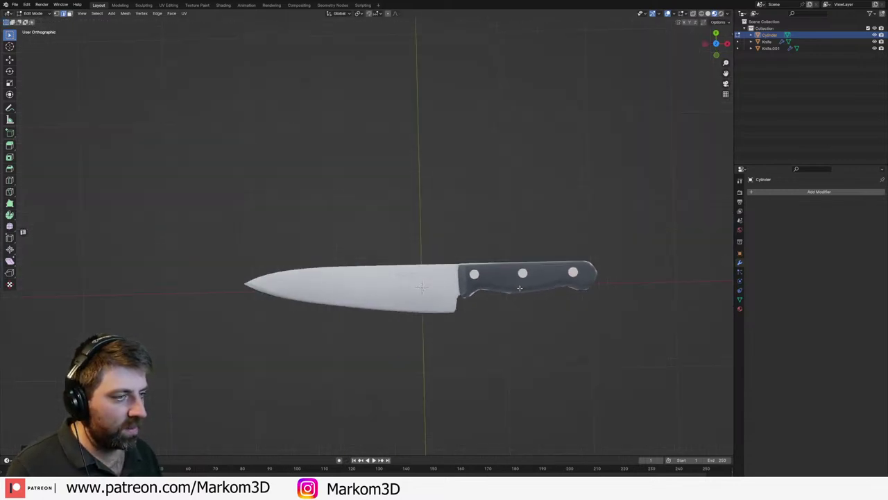
- Return to Object Mode and convert the blade and handle to mesh so their modifiers are applied
middle_click_drag(361, 292, 446, 217)
key("Tab")
left_click(434, 249)
scroll(417, 233, "up", 3)
scroll(319, 274, "up", 2)
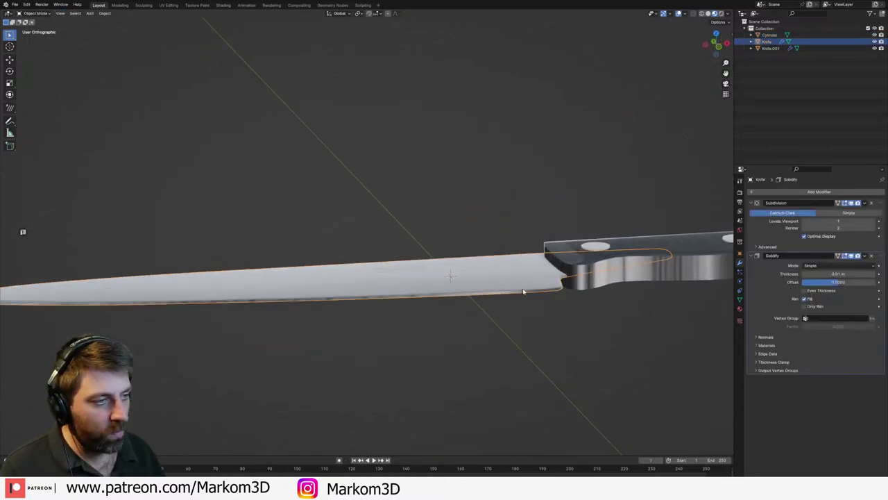
left_click(593, 248, "shift")
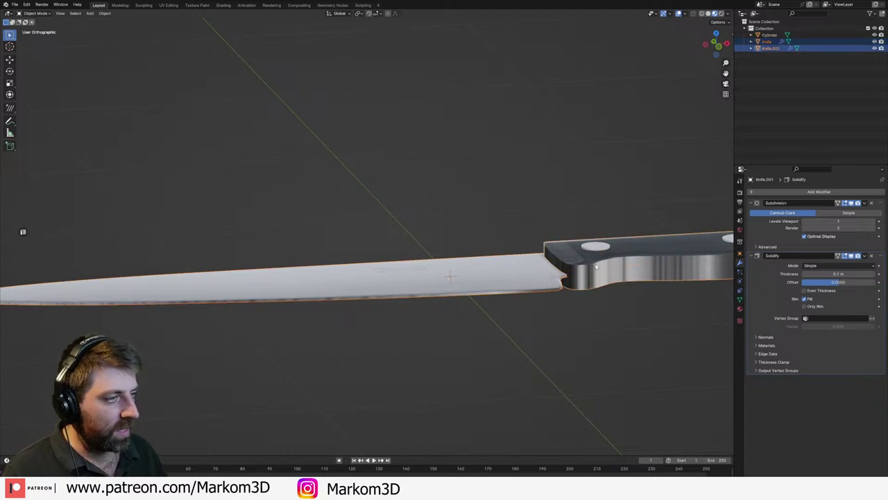
right_click(596, 267)
key("F3")
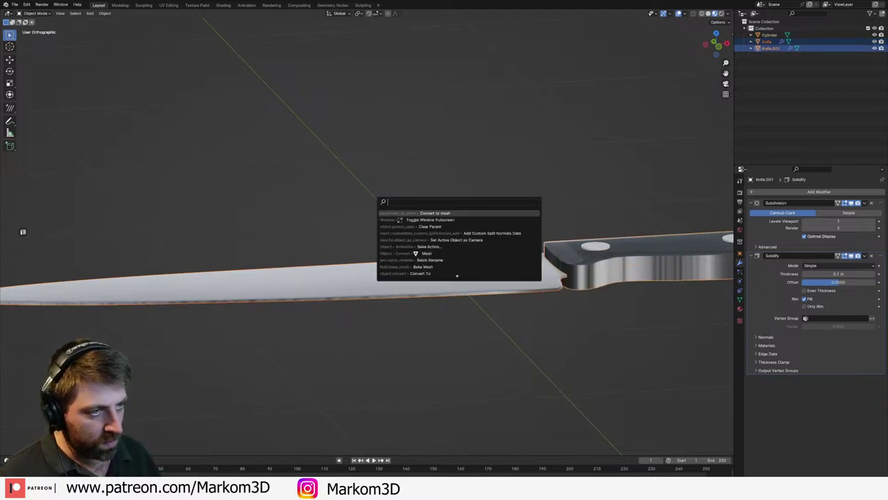
type("convert")
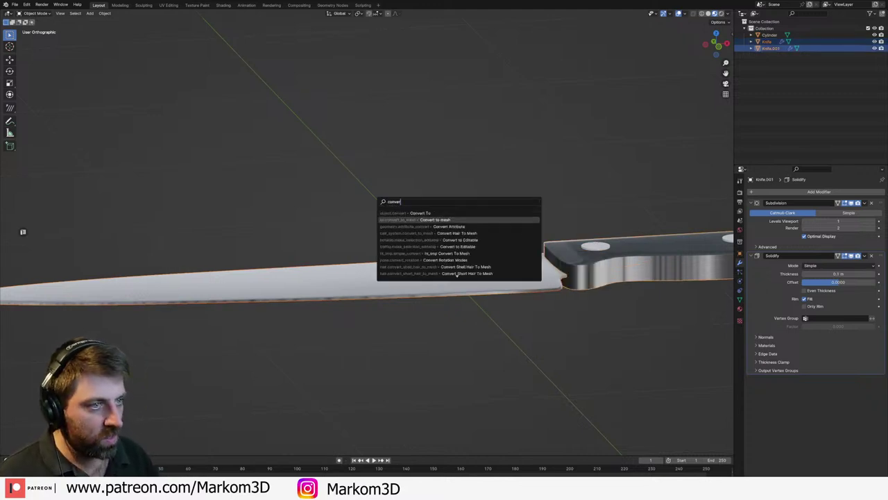
key("Return")
left_click(391, 292)
left_click(628, 269)
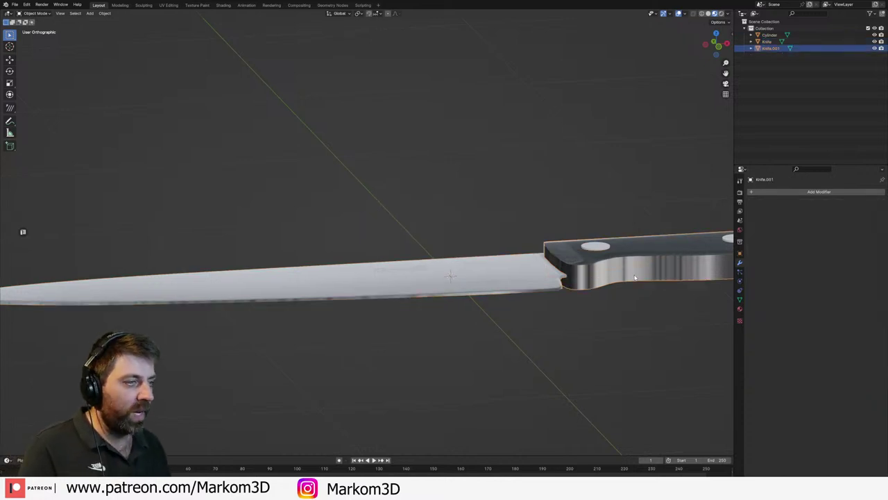
- In the handle's Edit Mode, select the side faces along its front end facing the blade and delete them
key("Tab")
middle_click_drag(613, 271, 568, 264, "shift")
scroll(568, 264, "up", 2)
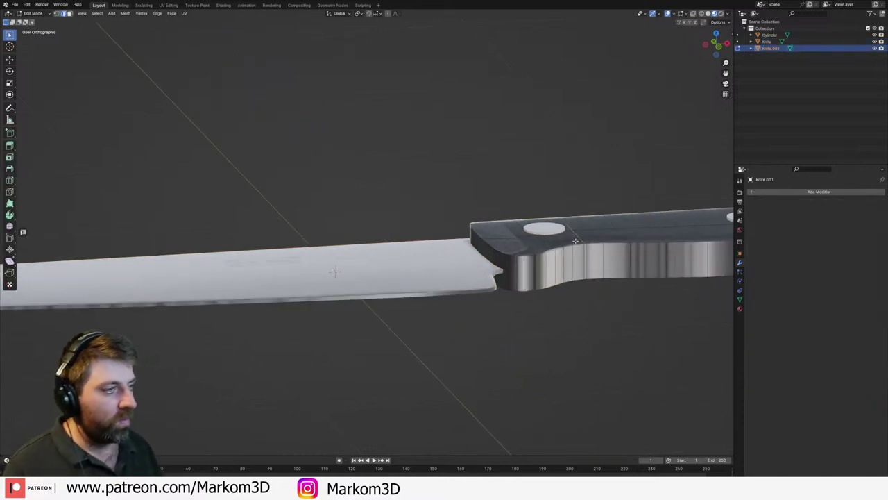
scroll(484, 253, "up", 5)
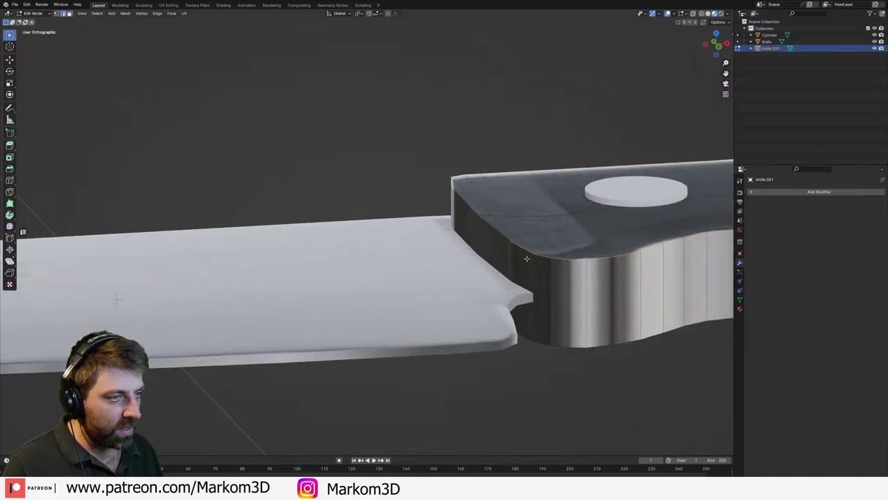
key("KP_7")
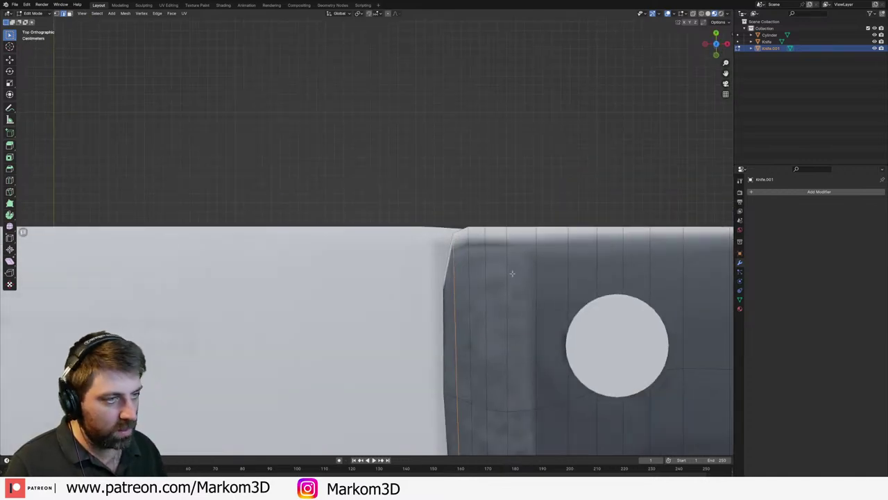
scroll(508, 206, "up", 2)
scroll(508, 207, "up", 1)
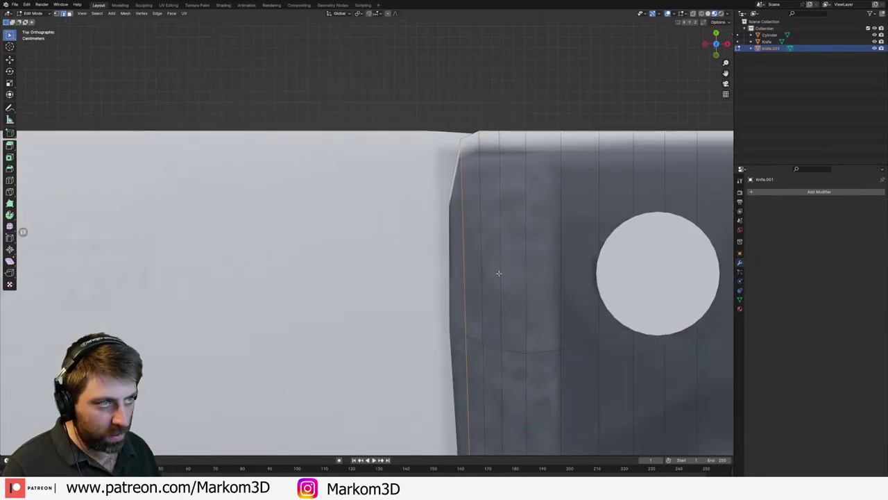
middle_click_drag(499, 273, 499, 208)
left_click(499, 209)
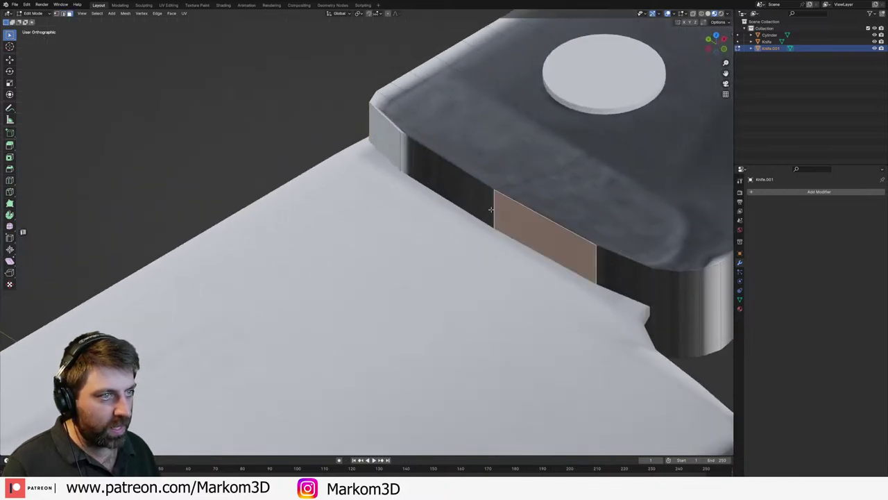
left_click(473, 205, "shift")
key("x")
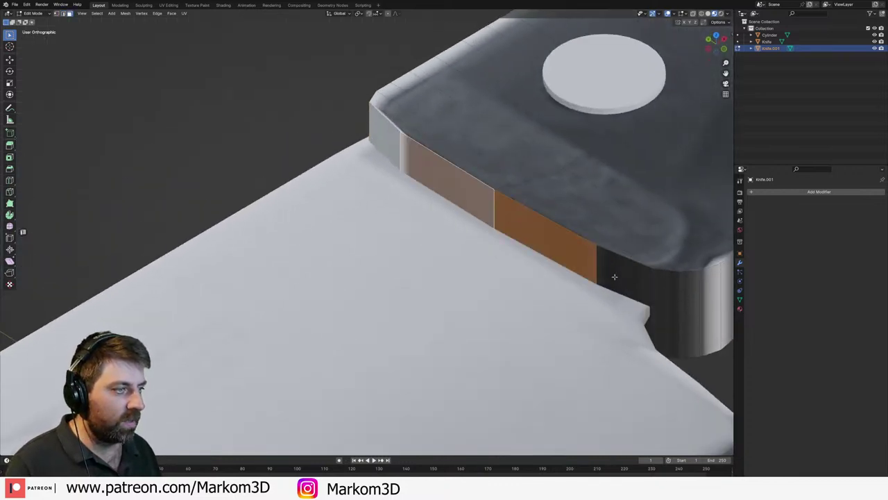
left_click(615, 277, "shift")
left_click(380, 137, "shift")
key("x")
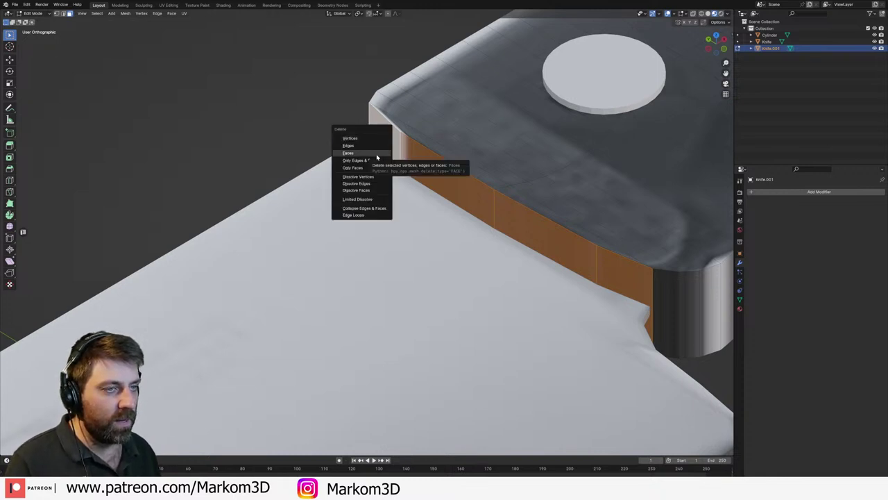
left_click(377, 154)
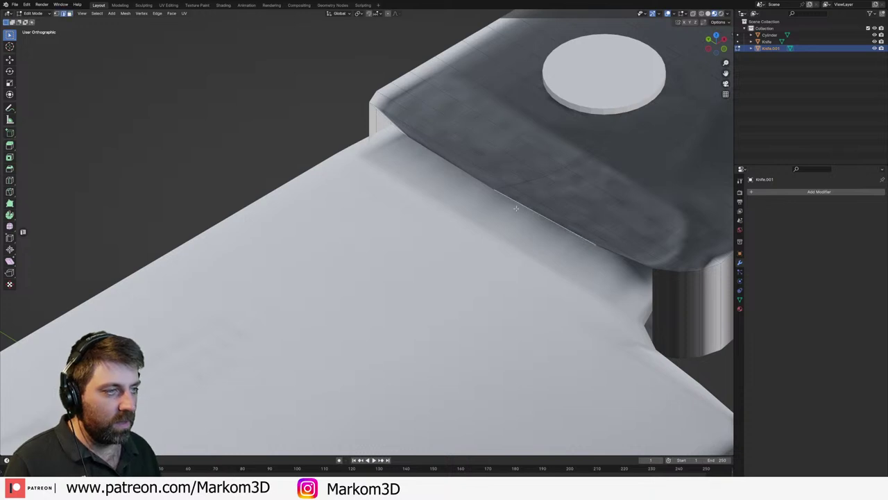
- In wireframe shading, delete the leftover inner edges at the handle's front end
key("z")
left_click(519, 277)
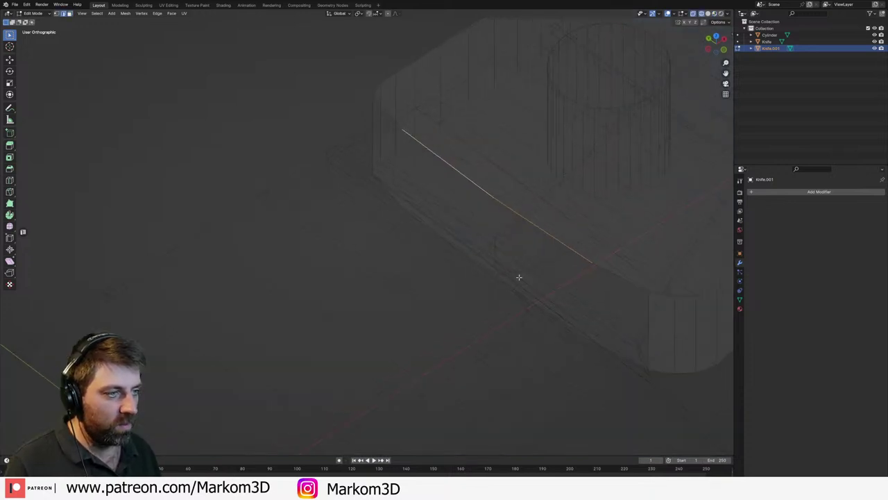
middle_click_drag(533, 305, 518, 322)
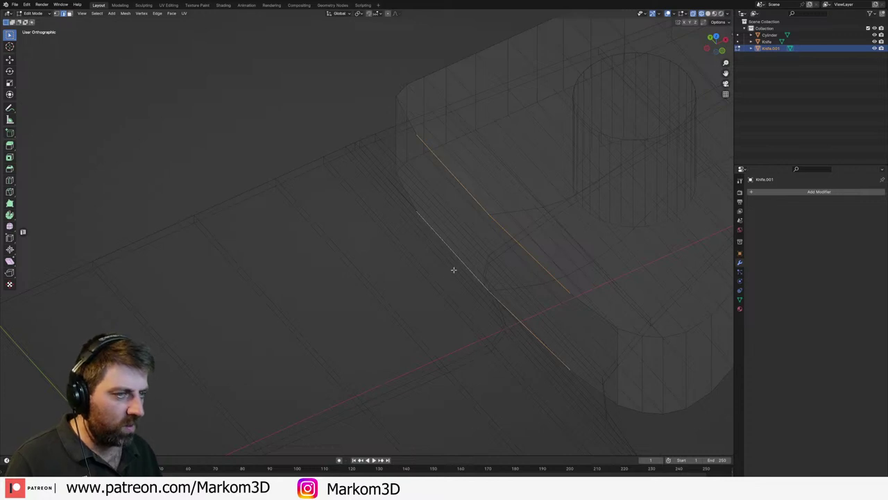
key("x")
left_click(447, 253)
- Move the handle's front boundary loop along X toward the blade and scale it along Z and Y to match the handle's outline
left_click(484, 190, "alt")
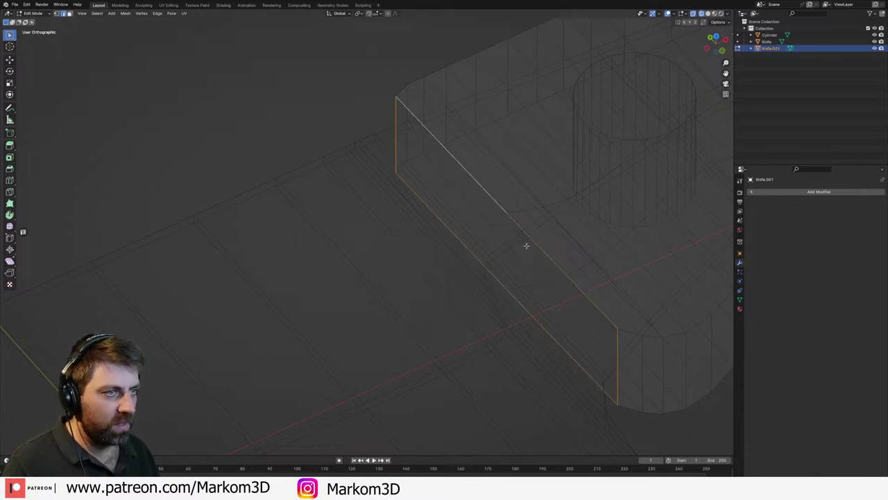
key("KP_7")
key("alt+z")
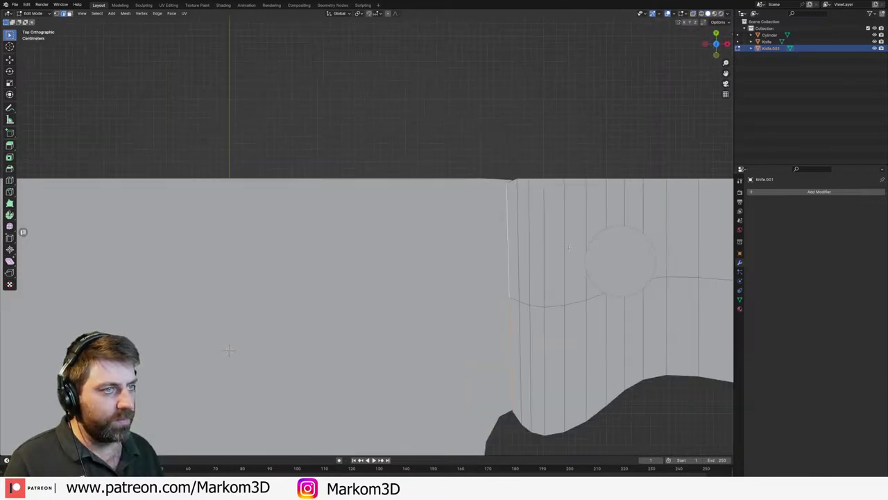
key("g")
key("y")
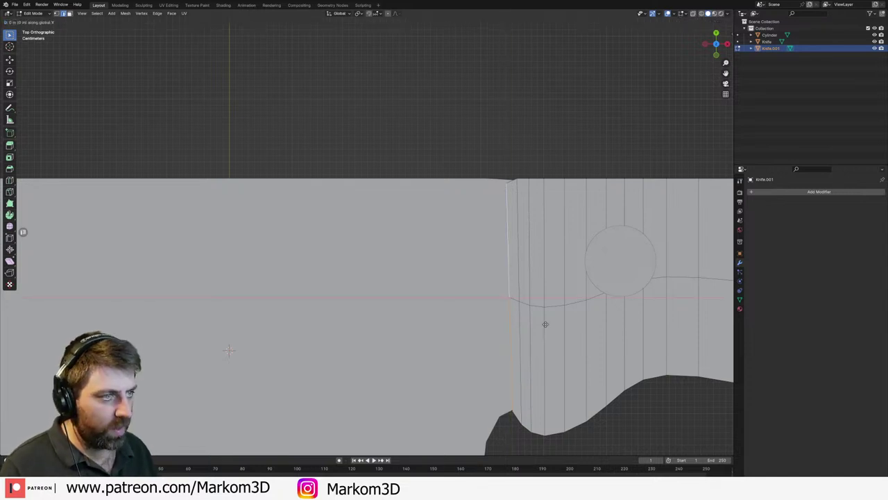
key("x")
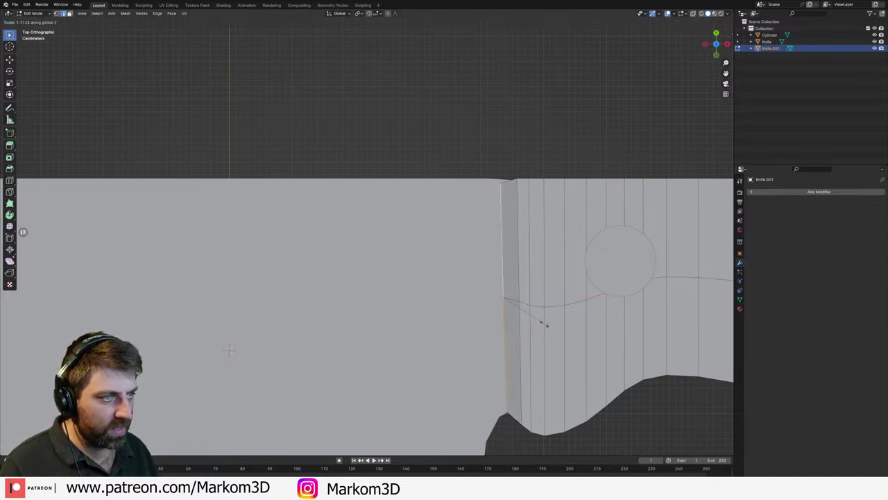
left_click(538, 321)
key("y")
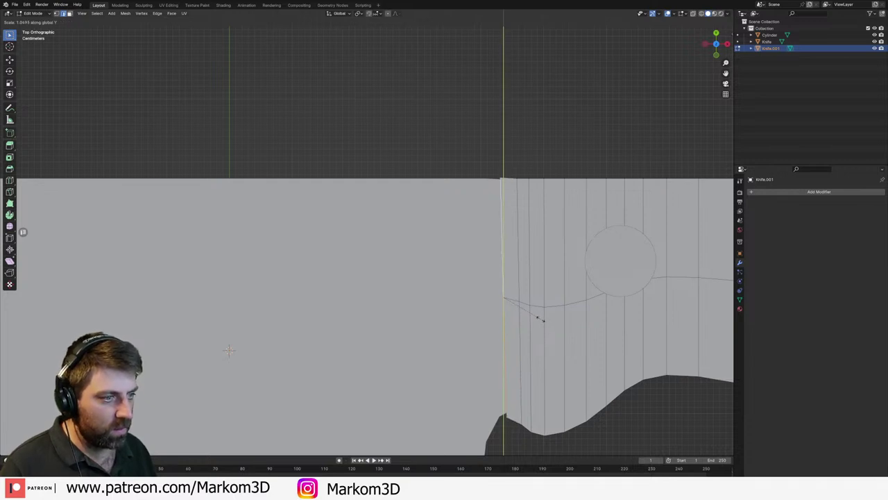
left_click(541, 319)
- Select the edge loops around the handle's upper and lower outlines and bevel them to round the rims
middle_click_drag(541, 319, 561, 250)
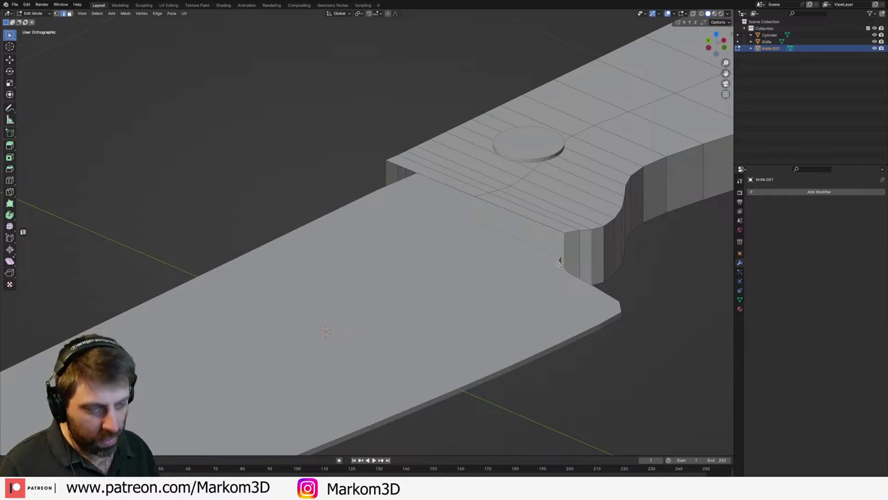
middle_click_drag(559, 263, 569, 247)
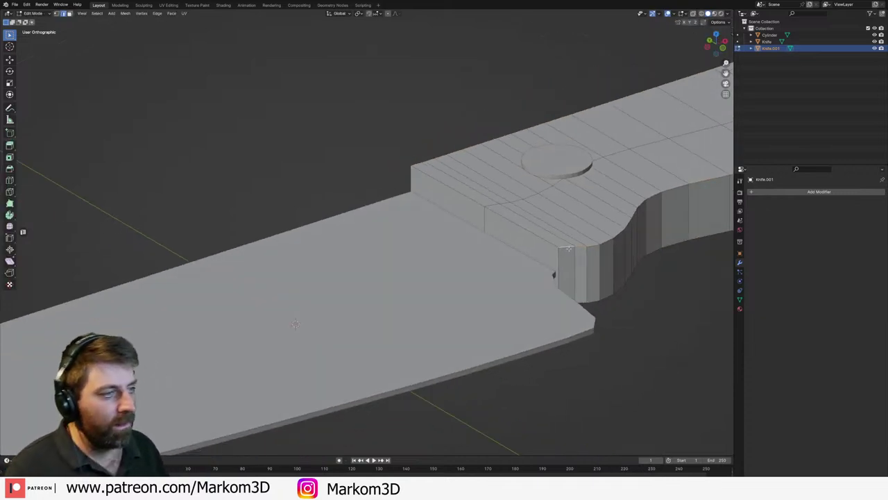
left_click(469, 142, "alt")
middle_click_drag(694, 173, 422, 221, "shift")
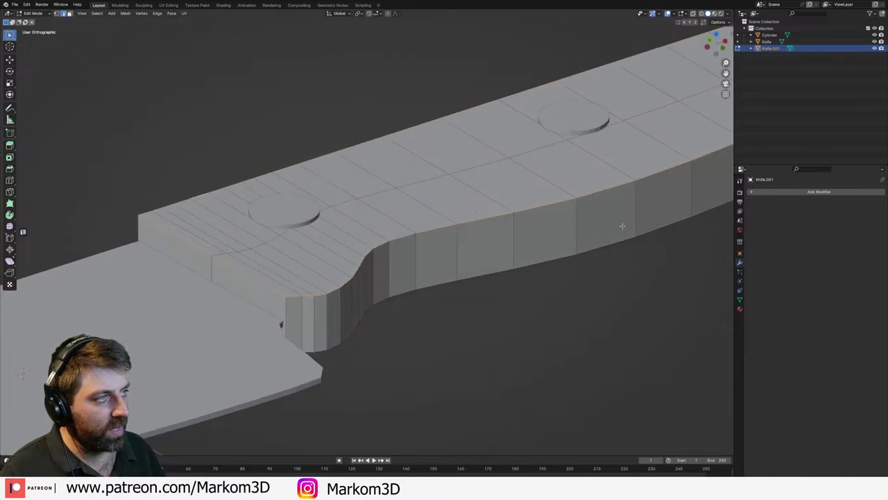
middle_click_drag(622, 226, 564, 270, "shift")
scroll(546, 228, "down", 3)
middle_click_drag(596, 216, 569, 232, "shift")
scroll(685, 156, "up", 3)
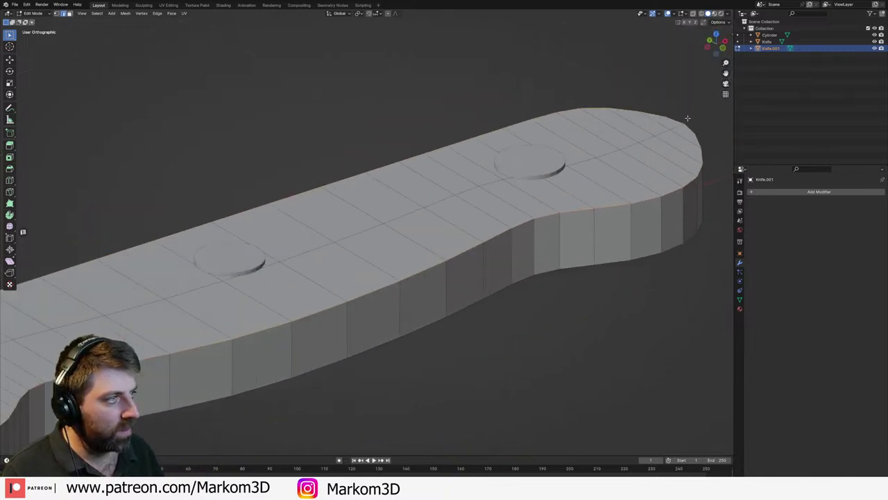
middle_click_drag(668, 256, 538, 243)
scroll(551, 269, "down", 5)
scroll(525, 350, "up", 4)
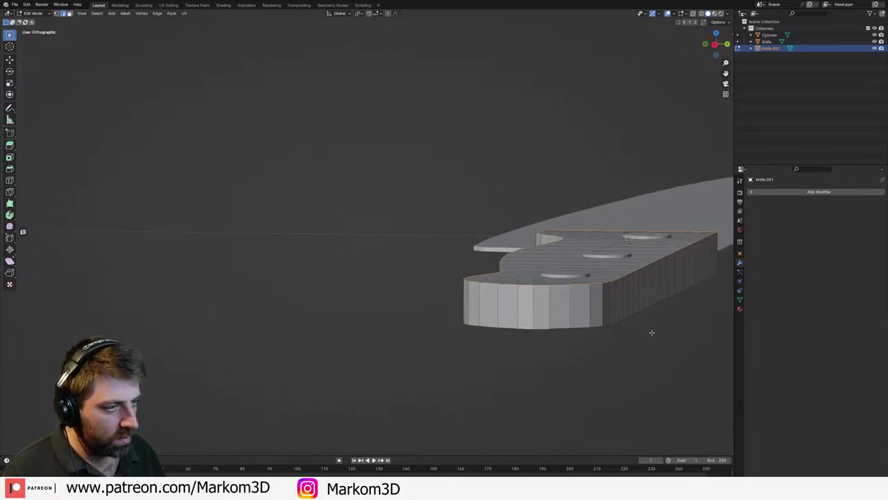
middle_click_drag(651, 332, 548, 318)
scroll(636, 289, "down", 4)
scroll(418, 253, "up", 3)
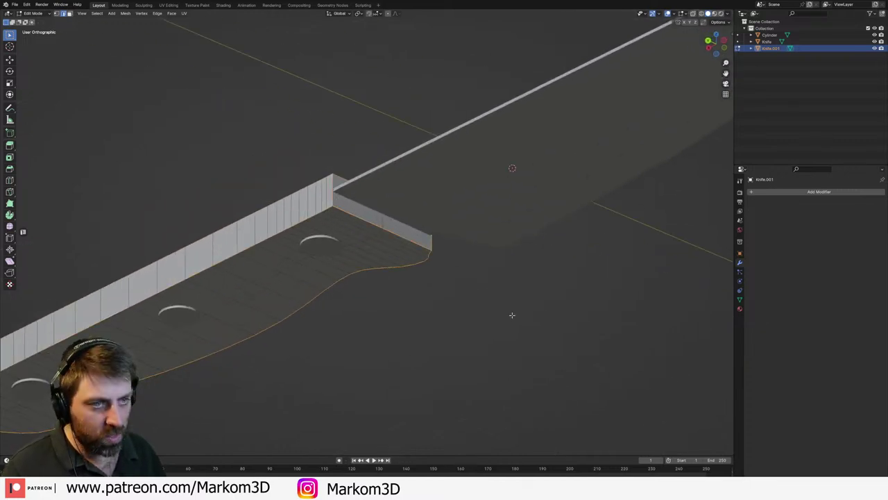
key("ctrl+b")
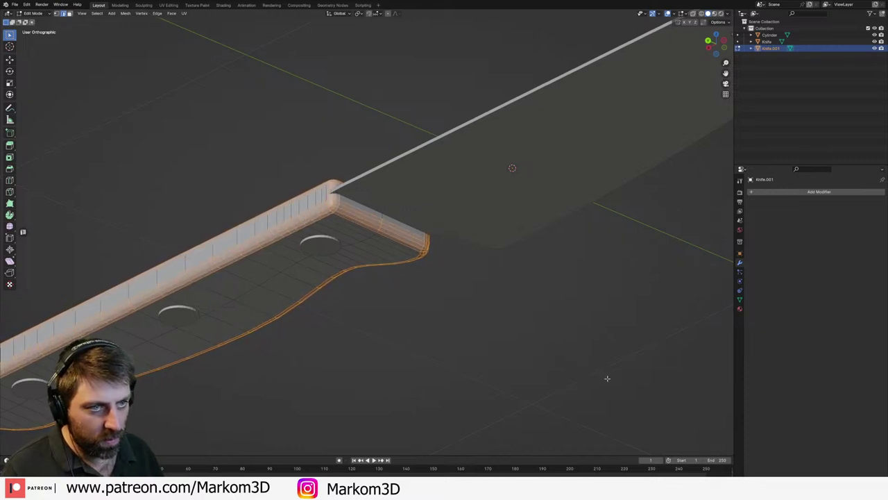
scroll(638, 383, "down", 3)
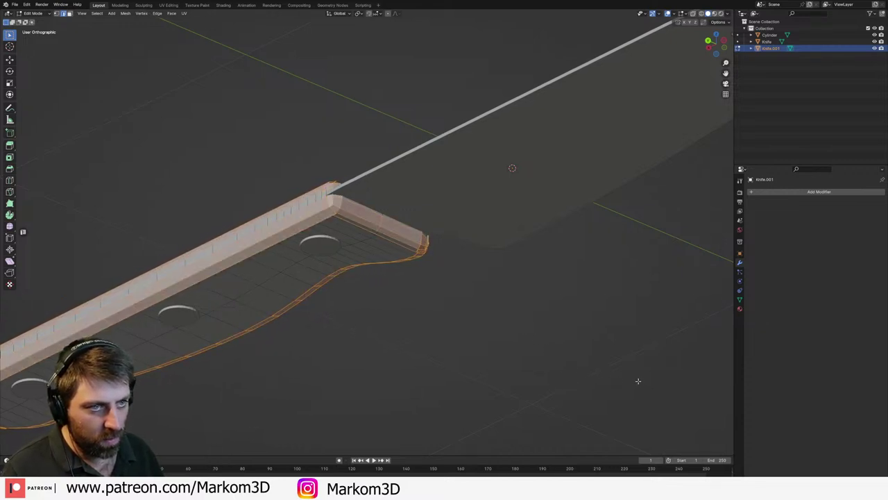
left_click(581, 355)
- Return to Object Mode and apply smooth shading to the handle
key("Tab")
middle_click_drag(568, 352, 329, 315)
middle_click_drag(254, 324, 371, 318, "shift")
right_click(333, 333)
left_click(326, 339)
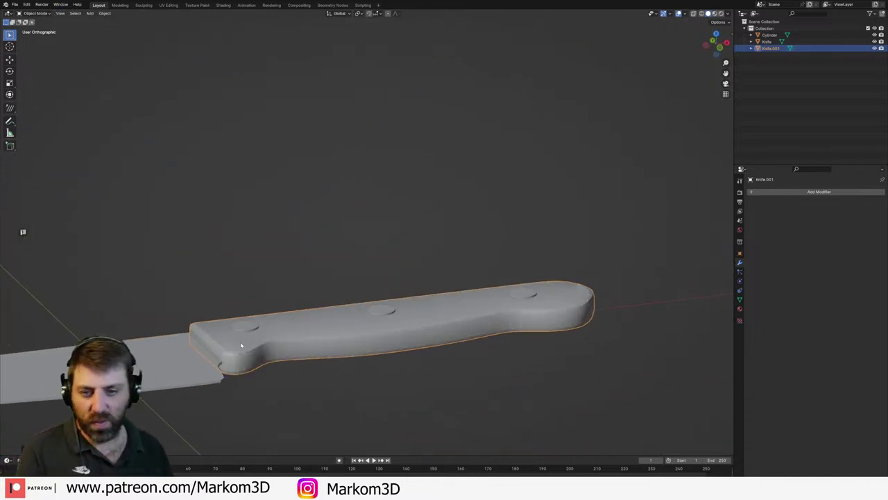
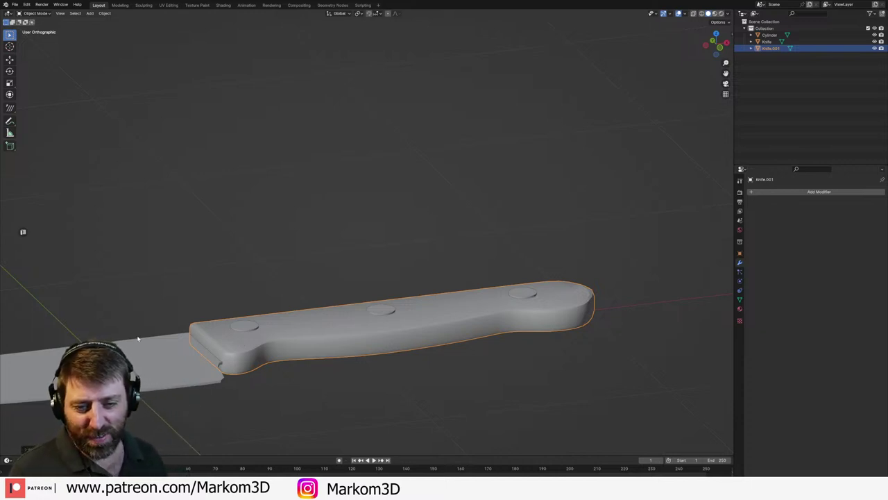
- In the blade's Edit Mode, select the lengthwise edge loop along its middle and delete it with Edge Loops
left_click(110, 364)
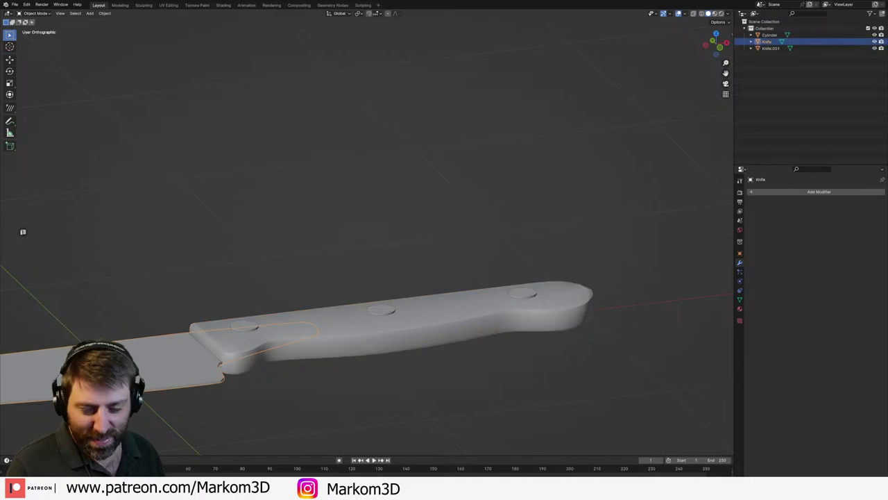
key("KP_7")
key("Tab")
middle_click_drag(171, 232, 455, 298, "shift")
scroll(454, 298, "down", 5)
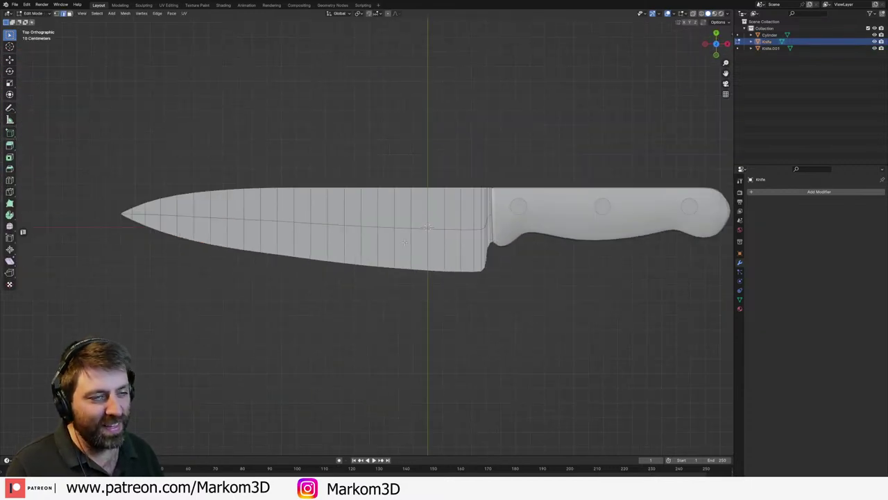
scroll(437, 270, "up", 4)
scroll(427, 250, "down", 2)
scroll(420, 236, "up", 2)
left_click(400, 217, "alt")
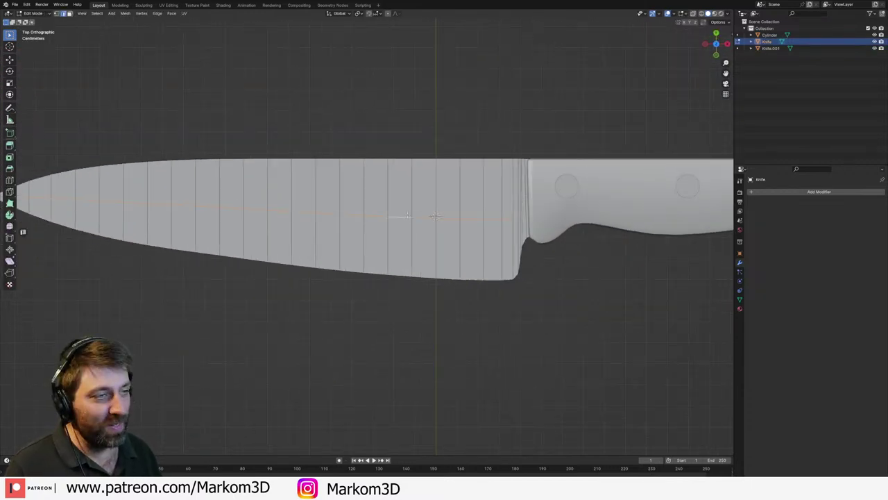
middle_click_drag(243, 217, 465, 238, "shift")
key("x")
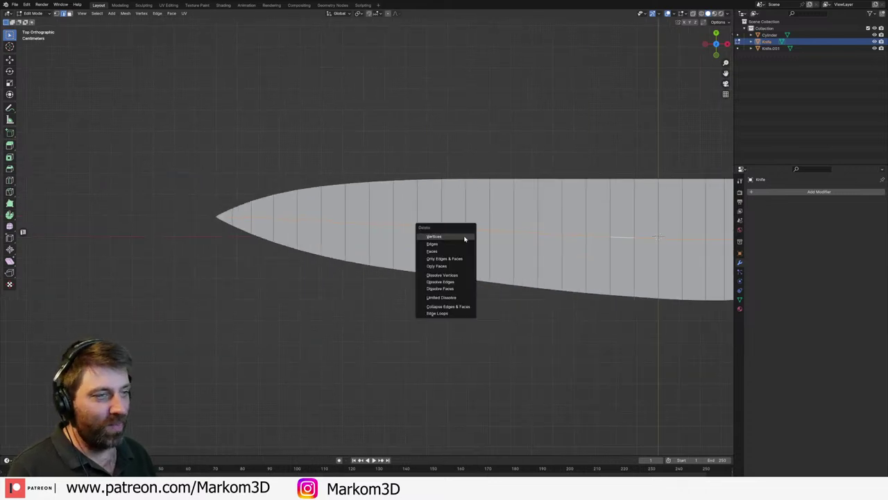
left_click(439, 313)
- Add a new lengthwise loop cut around the blade
key("a")
middle_click_drag(567, 308, 485, 295, "shift")
key("ctrl+r")
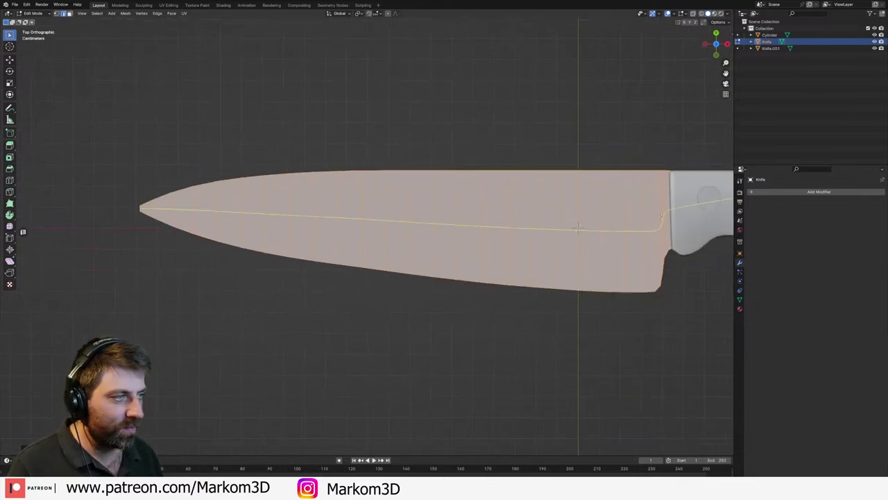
key("Escape")
key("ctrl+r")
left_click(577, 227)
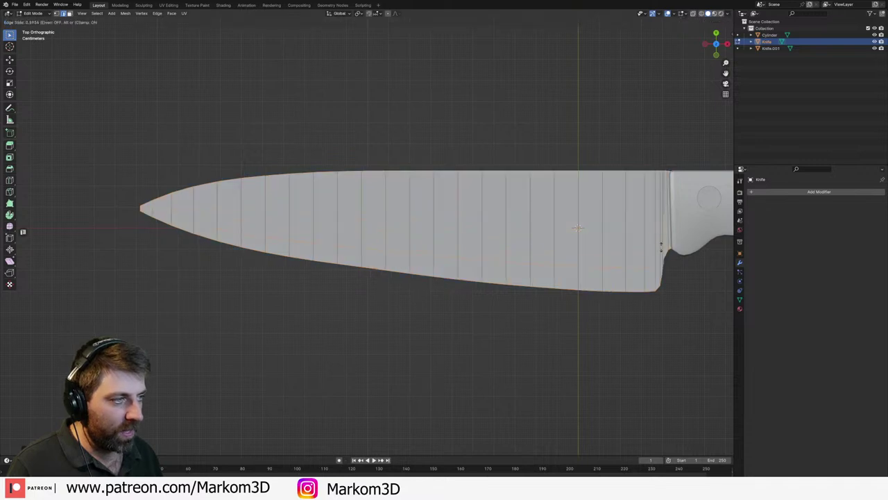
right_click(578, 226)
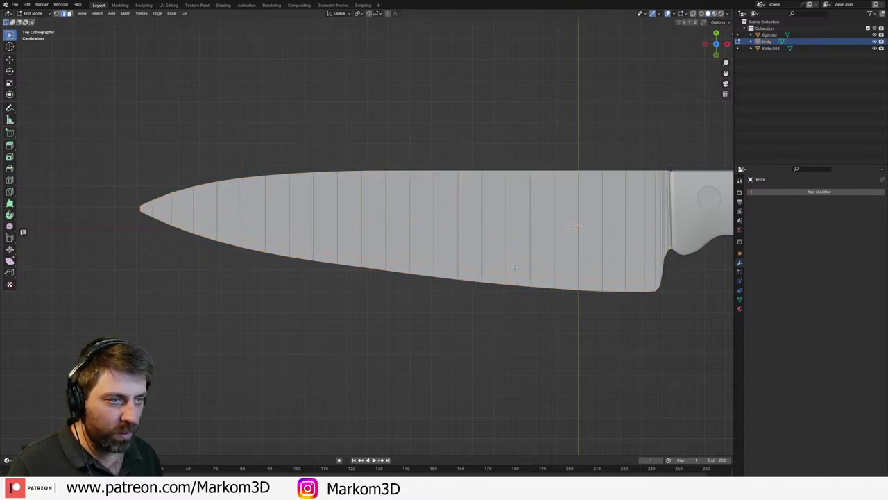
- Shift the edge loop beside the blade's cutting edge along Z to taper the blade
middle_click_drag(578, 226, 576, 251)
key("g")
key("z")
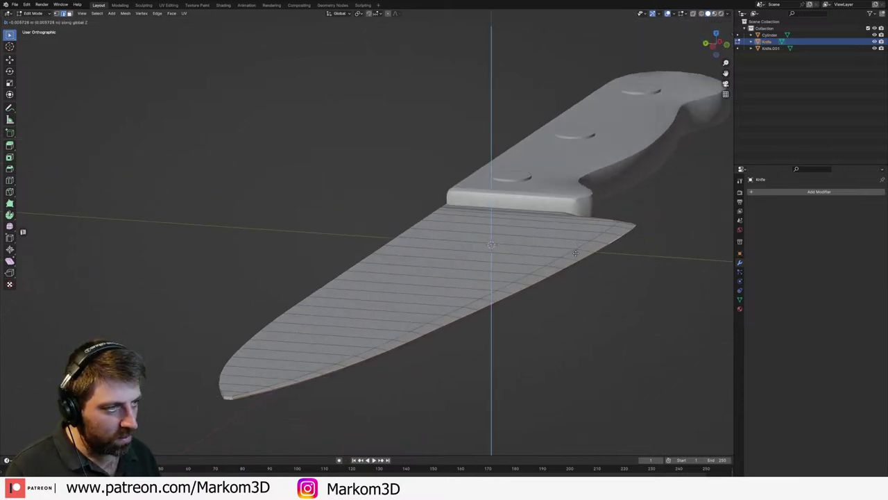
left_click(576, 254)
middle_click_drag(575, 255, 426, 326)
left_click(397, 309, "alt")
middle_click_drag(481, 330, 479, 332)
key("g")
key("z")
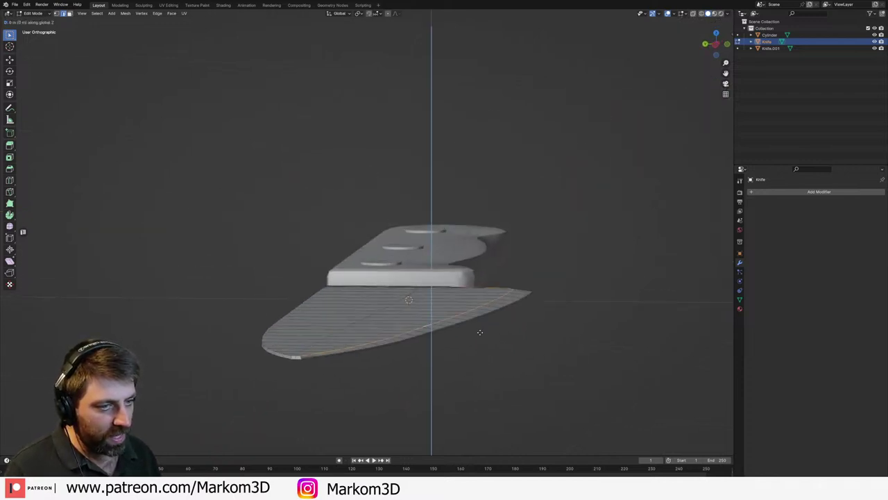
left_click(478, 329)
- Box-select vertices along the blade in right orthographic wireframe view, and move the selected vertices near the cutting edge along Z
scroll(307, 340, "up", 6)
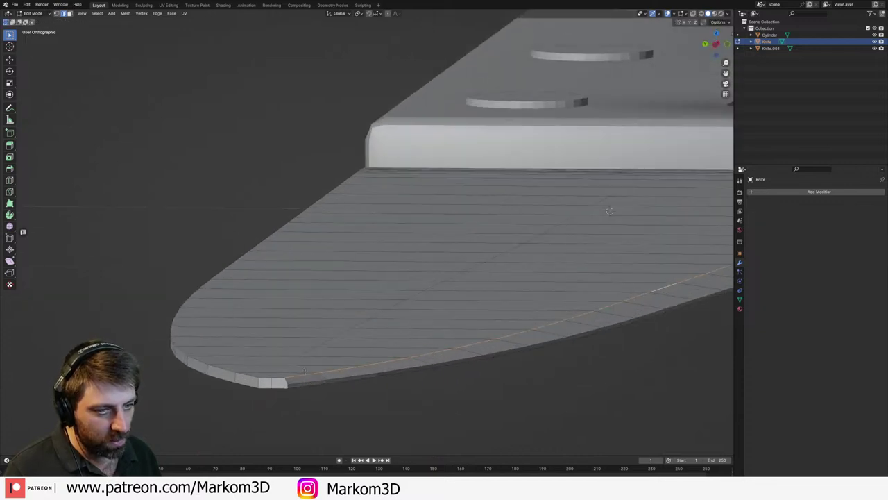
key("KP_3")
key("z")
left_click(279, 371)
scroll(278, 371, "down", 3)
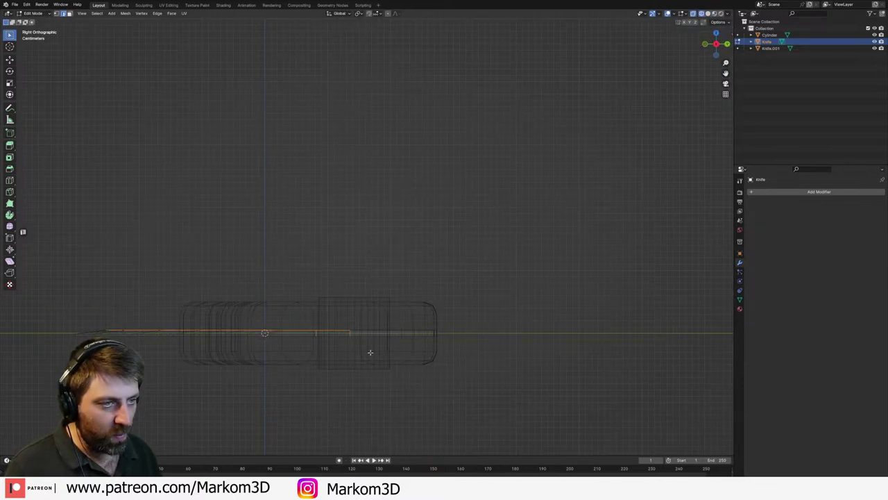
middle_click_drag(367, 352, 384, 348, "shift")
key("b")
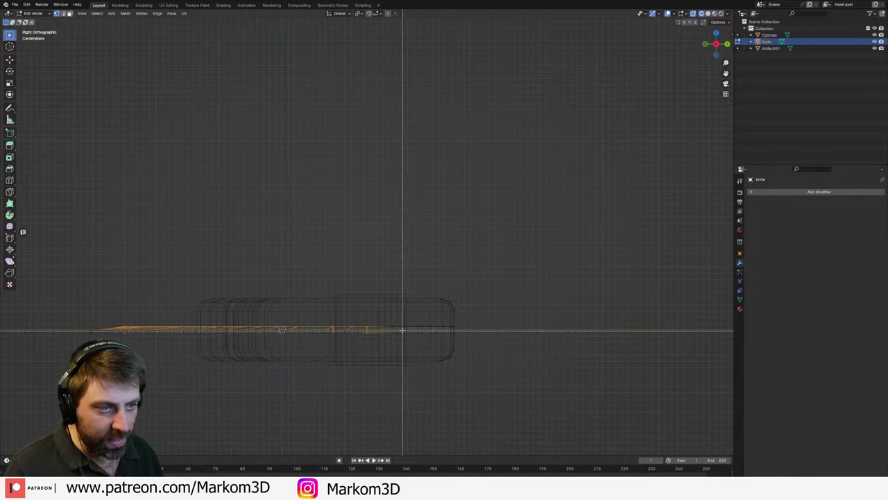
left_click_drag(403, 328, 377, 327)
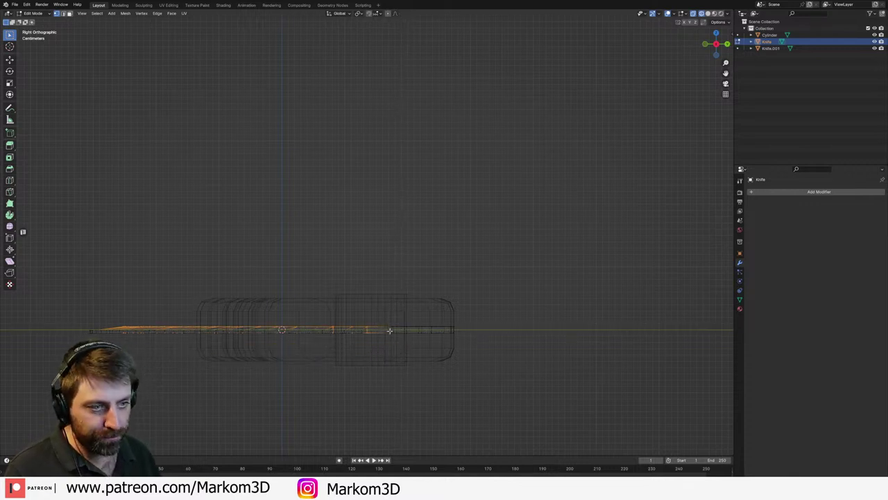
right_click(388, 332)
key("b")
left_click_drag(407, 331, 364, 333)
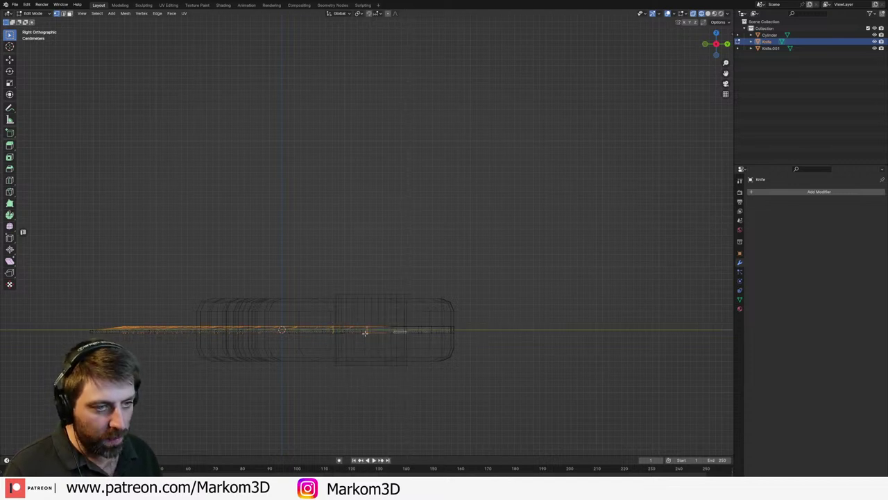
middle_click_drag(206, 348, 278, 357)
key("z")
left_click(329, 356)
middle_click_drag(354, 353, 435, 347)
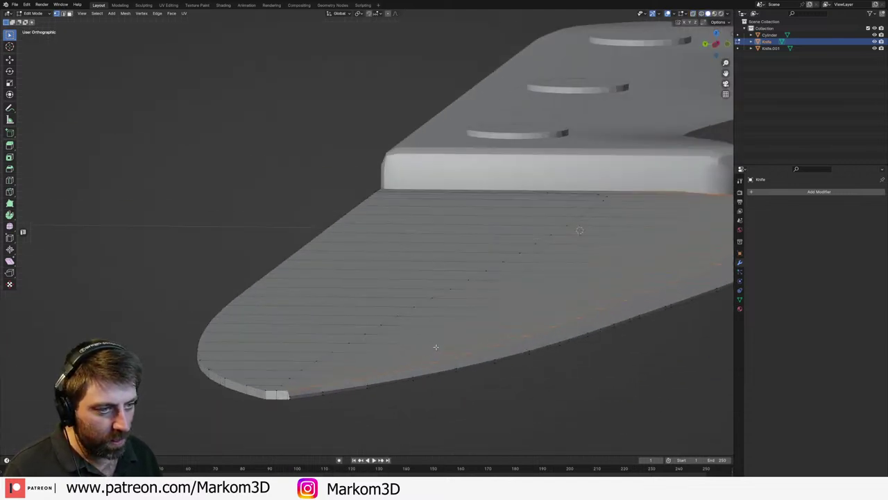
key("g")
key("z")
left_click(435, 363)
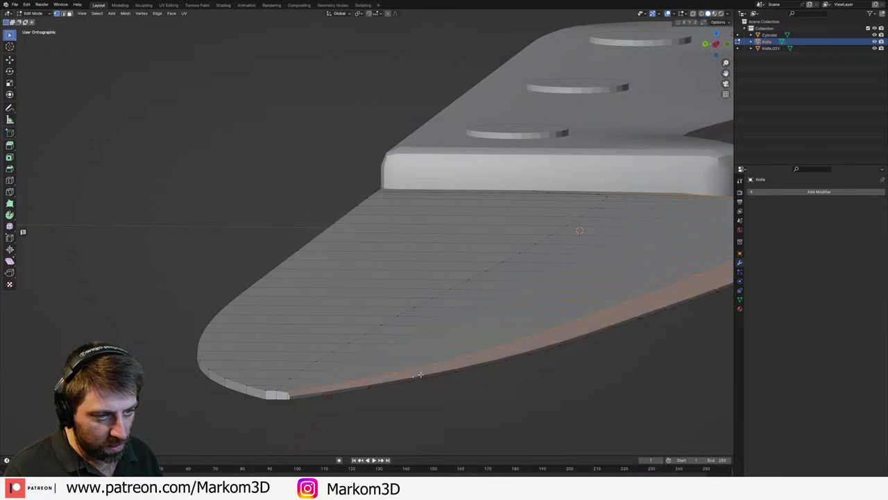
- Lower the vertices of the blade's outer cutting edge along Z
key("g")
key("z")
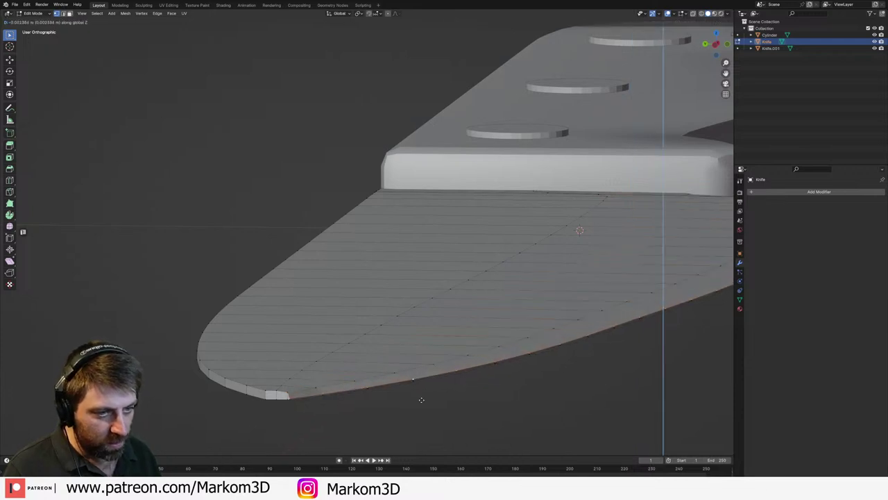
left_click(423, 397)
- Return to Object Mode, select the blade together with the handle and apply smooth shading
scroll(485, 372, "down", 1)
middle_click_drag(553, 379, 424, 324)
scroll(456, 402, "down", 6)
scroll(410, 279, "up", 1)
scroll(383, 321, "up", 3)
left_click(419, 333)
left_click(424, 326)
right_click(424, 326)
left_click(425, 328)
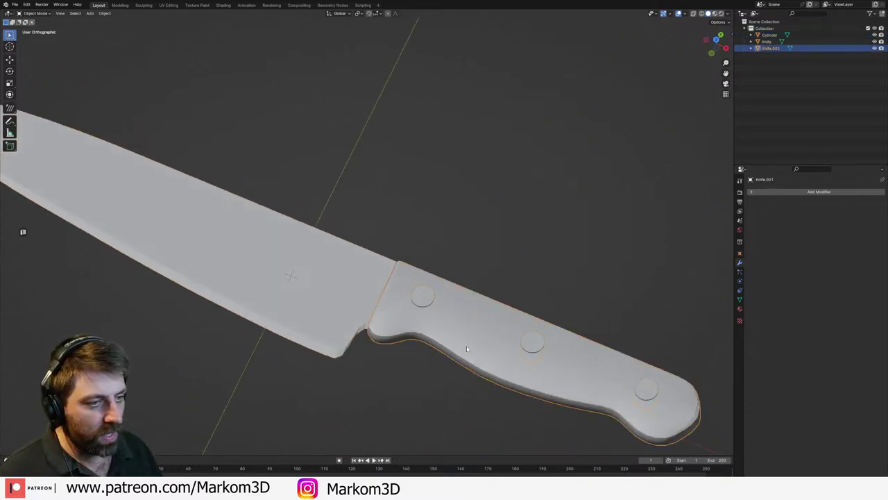
- In Edit Mode on the handle, delete the overlapping edge loop around its rounded butt end
middle_click_drag(531, 409, 507, 399)
middle_click_drag(506, 399, 416, 307, "shift")
key("Tab")
scroll(471, 413, "up", 3)
middle_click_drag(520, 430, 492, 420)
middle_click_drag(492, 420, 392, 369, "shift")
middle_click_drag(392, 369, 374, 364)
scroll(314, 345, "up", 5)
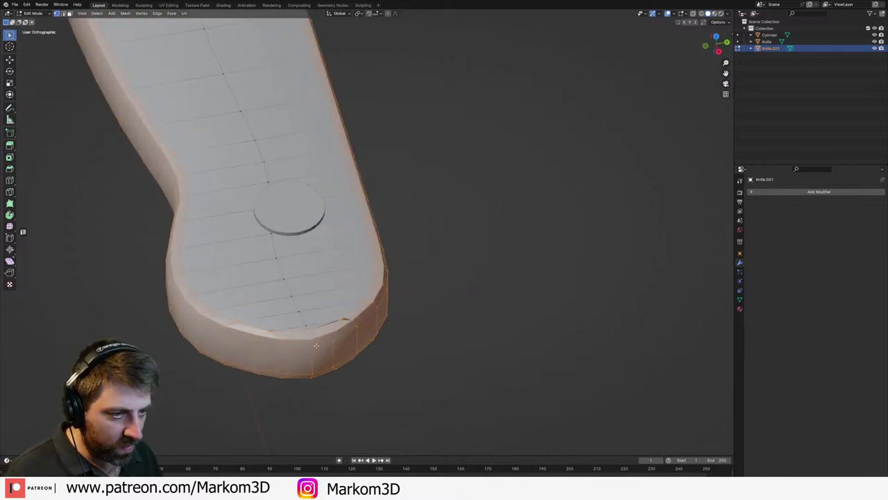
key("2")
left_click(314, 316, "alt")
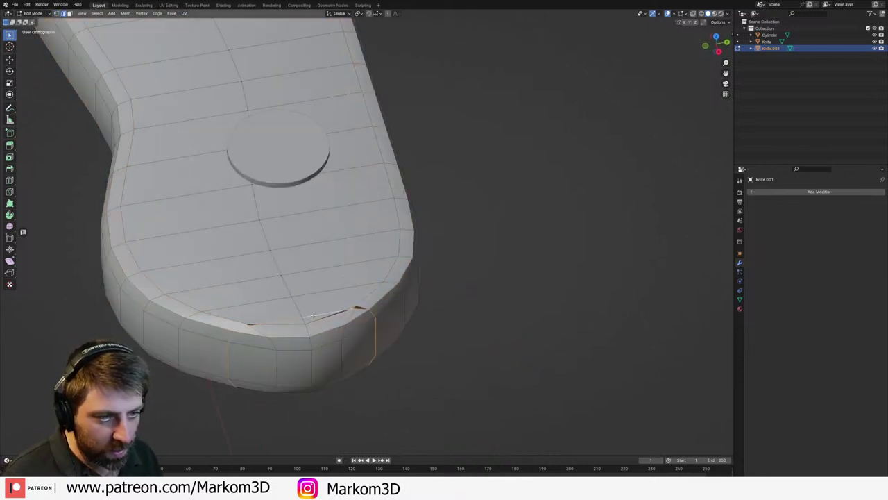
key("x")
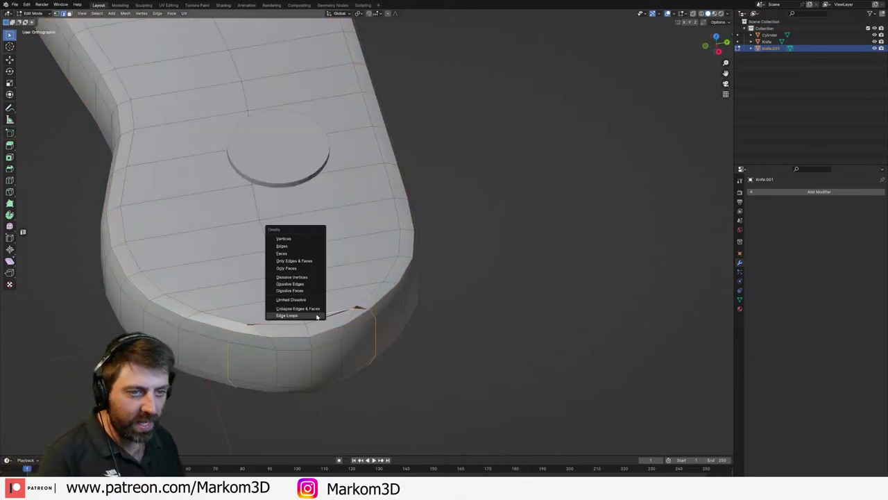
left_click(316, 316)
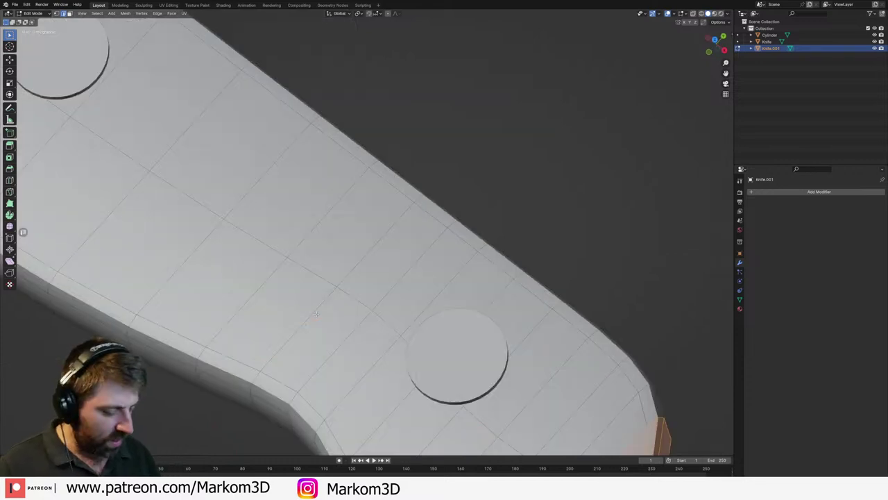
- In top wireframe view, scale the two inner vertices at the handle's rounded end closer together, and return to solid Object Mode
key("KP_7")
mouse_move(725, 437)
middle_mouse_down("shift")
mouse_move(543, 286)
mouse_move(439, 266)
middle_mouse_up("shift")
key("z")
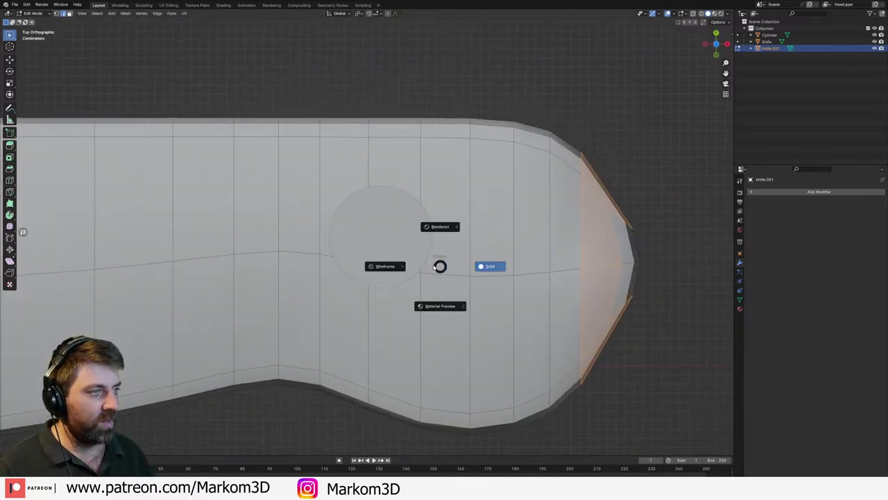
left_click(389, 266)
key("1")
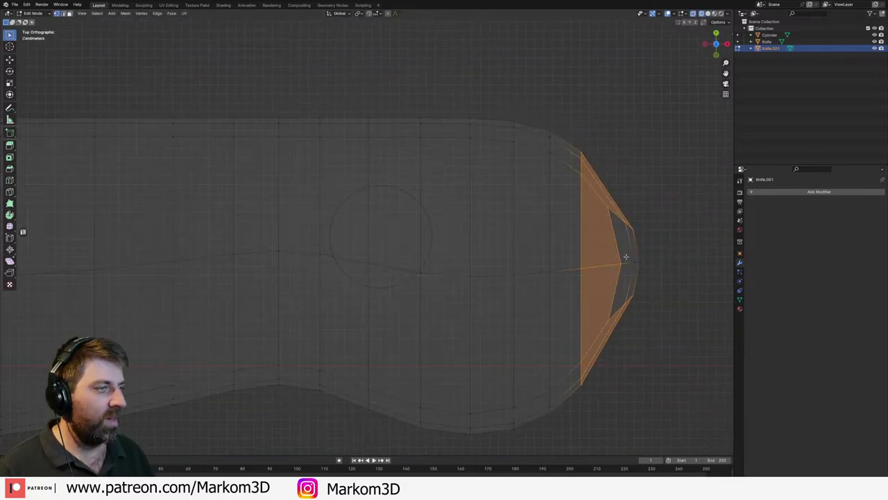
left_click(610, 224)
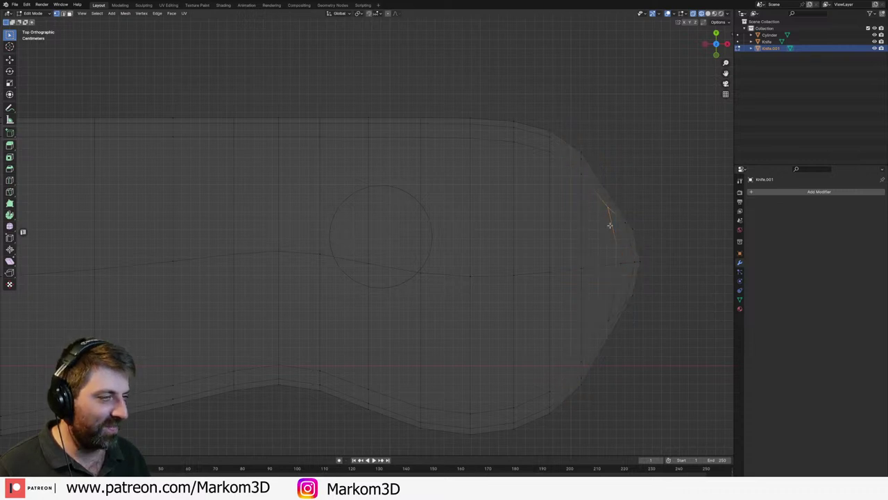
left_click(607, 317)
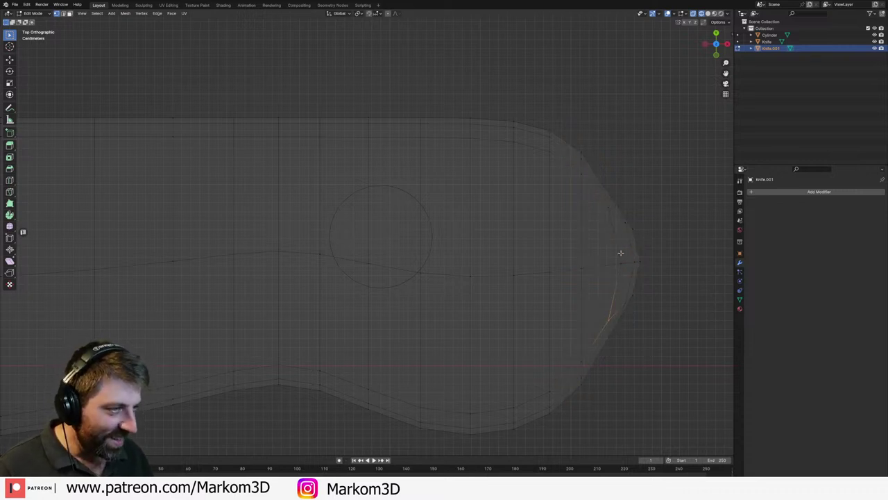
left_click(607, 210, "shift")
key("s")
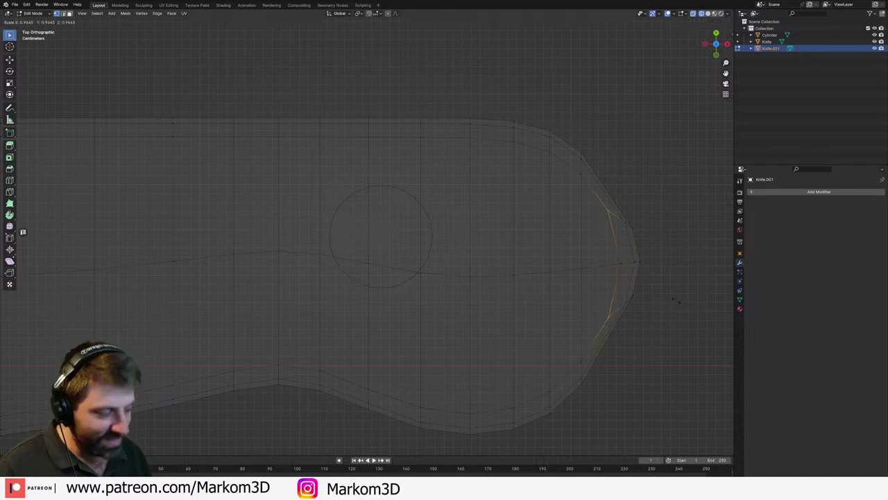
left_click(676, 299)
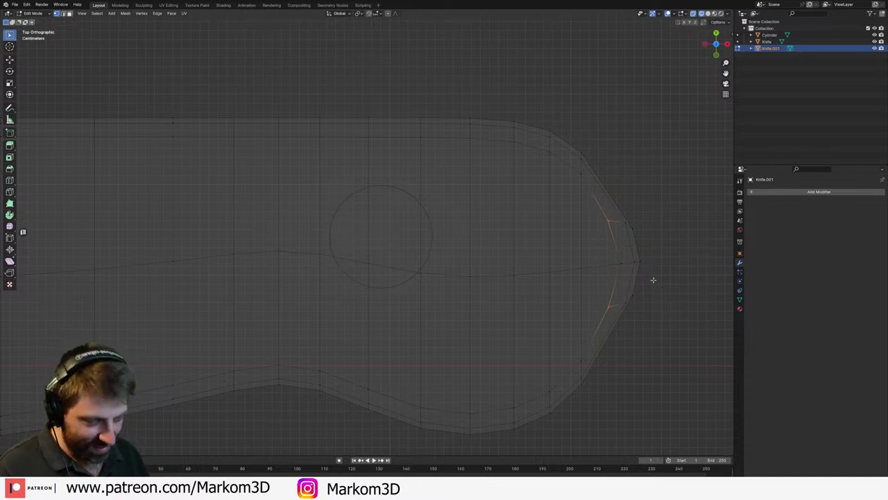
scroll(565, 257, "up", 4)
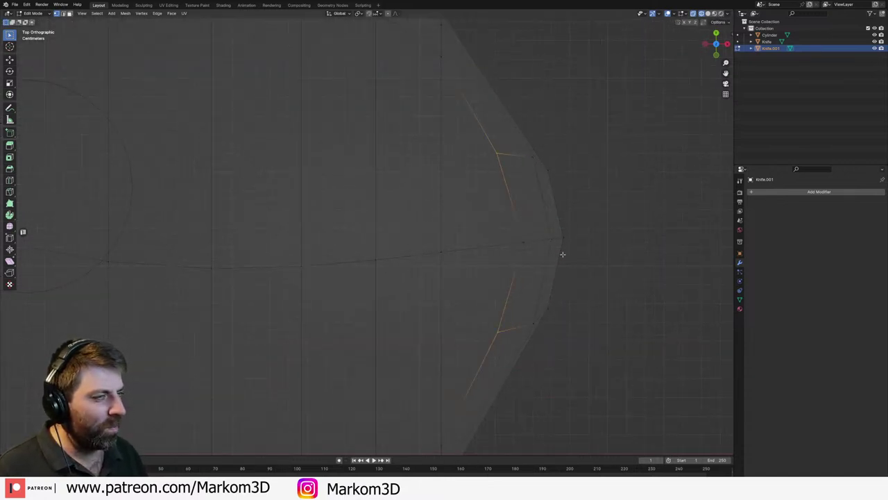
scroll(600, 265, "down", 4)
key("z")
left_click(641, 268)
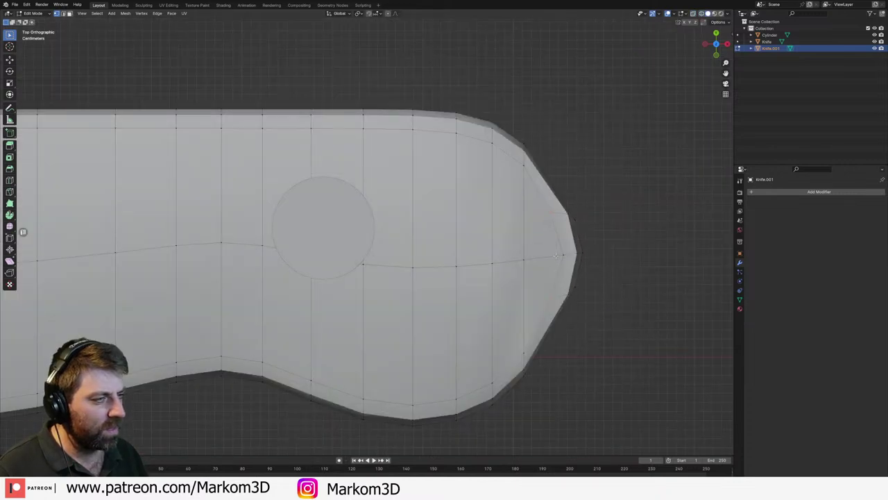
middle_click_drag(641, 268, 595, 230)
scroll(595, 230, "down", 5)
key("Tab")
- Enter Edit Mode on the blade and lower the raised vertex beside the cutting edge at its tip along Z
middle_click_drag(539, 185, 567, 246)
scroll(566, 246, "down", 5)
middle_click_drag(390, 226, 280, 242)
scroll(379, 254, "up", 3)
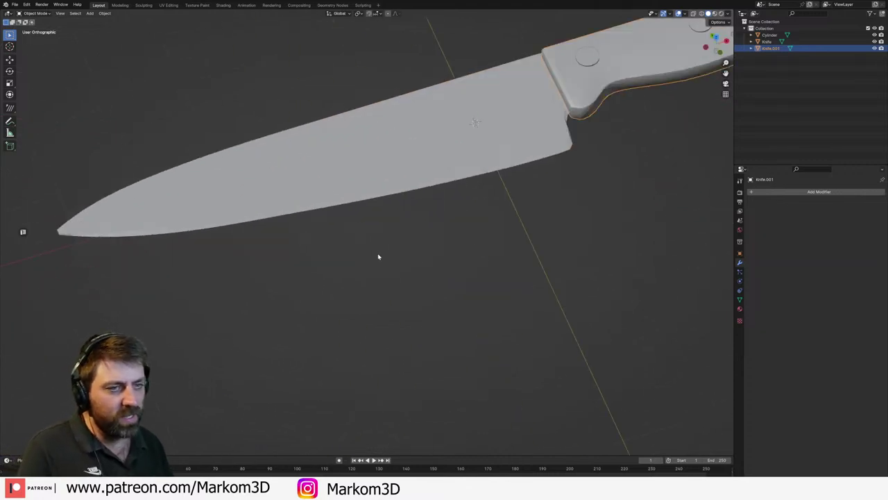
scroll(310, 205, "up", 2)
scroll(310, 205, "up", 3)
left_click(222, 246)
middle_click_drag(222, 245, 236, 241)
scroll(238, 242, "up", 2)
key("Tab")
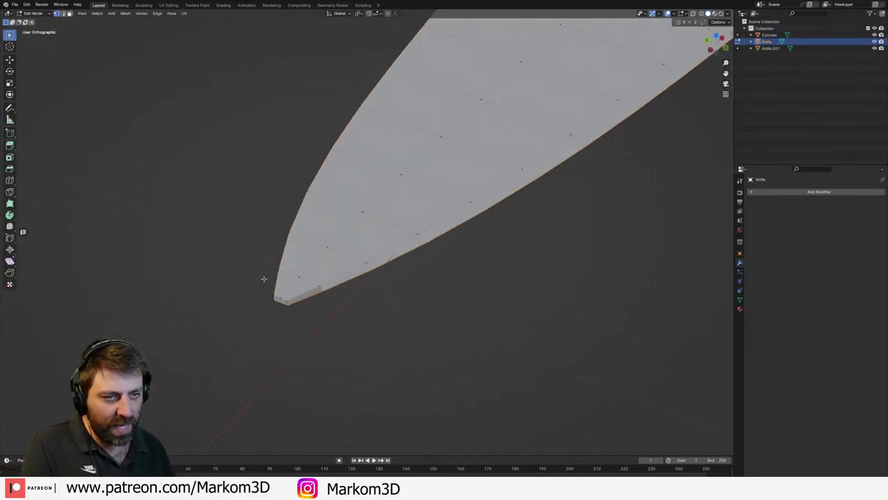
middle_click_drag(264, 279, 296, 258)
scroll(295, 254, "up", 1)
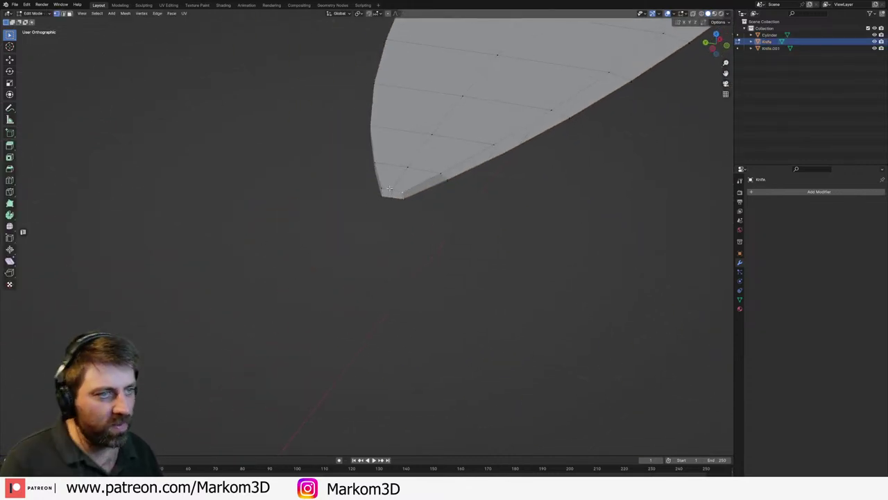
key("g")
key("z")
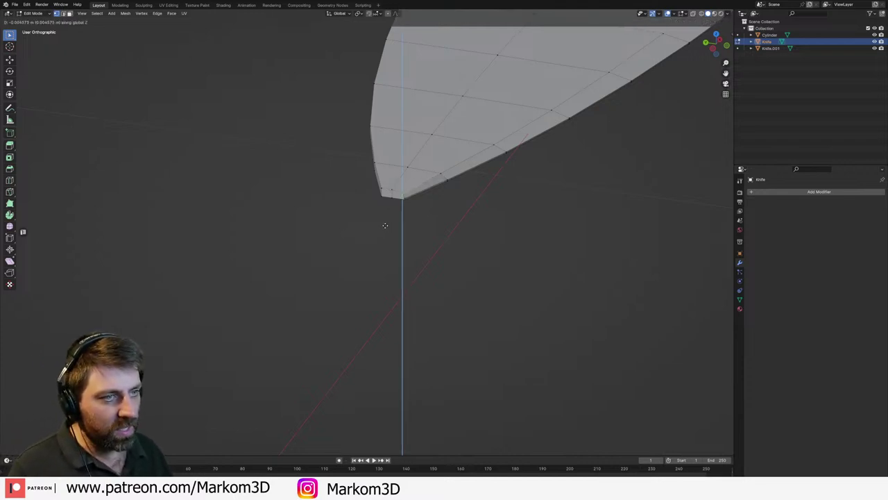
left_click(385, 223)
- Lower the remaining raised vertices at the blade's tip along Z to thin the point, and return to Object Mode
key("g")
key("z")
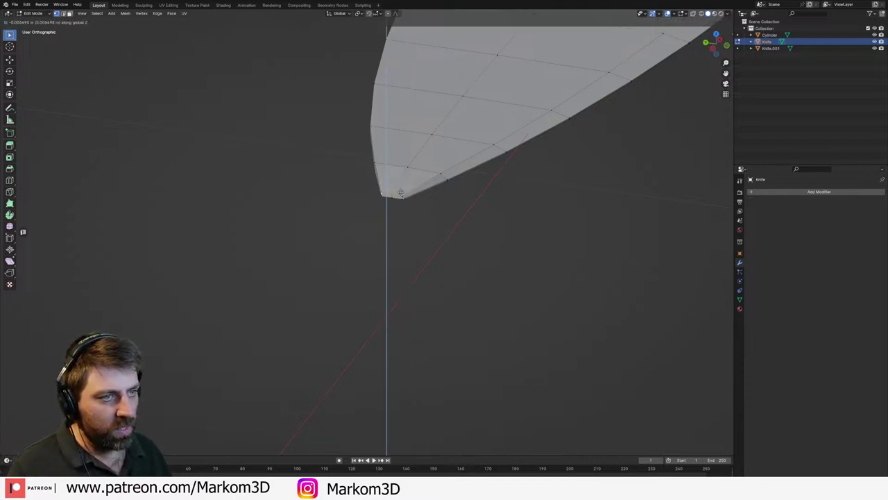
left_click(401, 193)
scroll(401, 193, "up", 3)
left_click(401, 191)
key("g")
key("z")
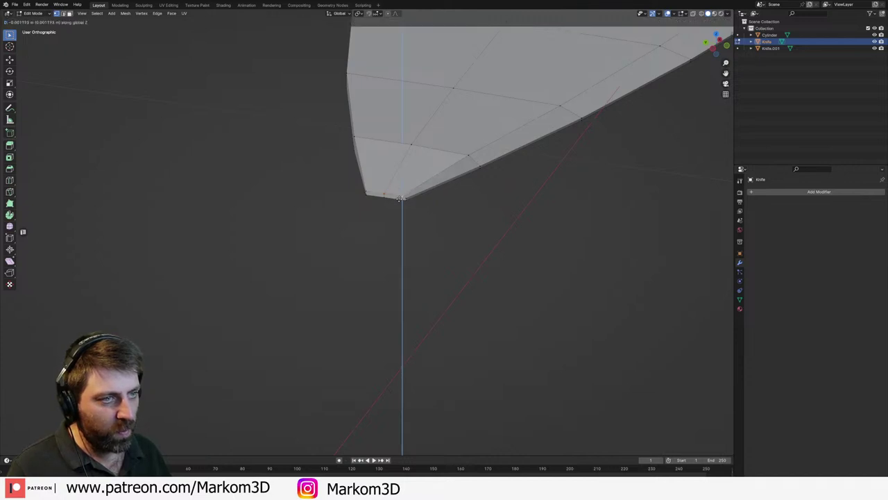
left_click(399, 201)
scroll(480, 211, "down", 5)
key("Tab")
scroll(551, 231, "down", 5)
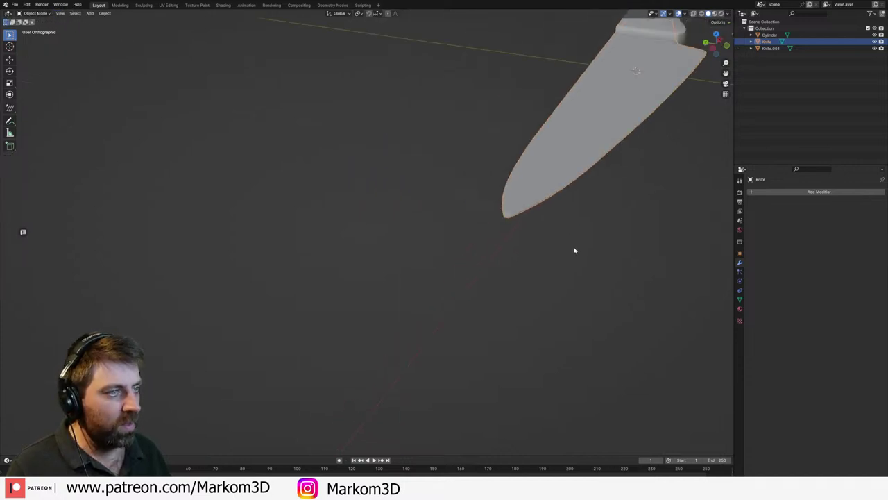
- Apply smooth shading to the blade again
left_click(575, 248)
right_click(558, 153)
left_click(559, 152)
scroll(624, 255, "down", 5)
middle_click_drag(630, 260, 515, 281)
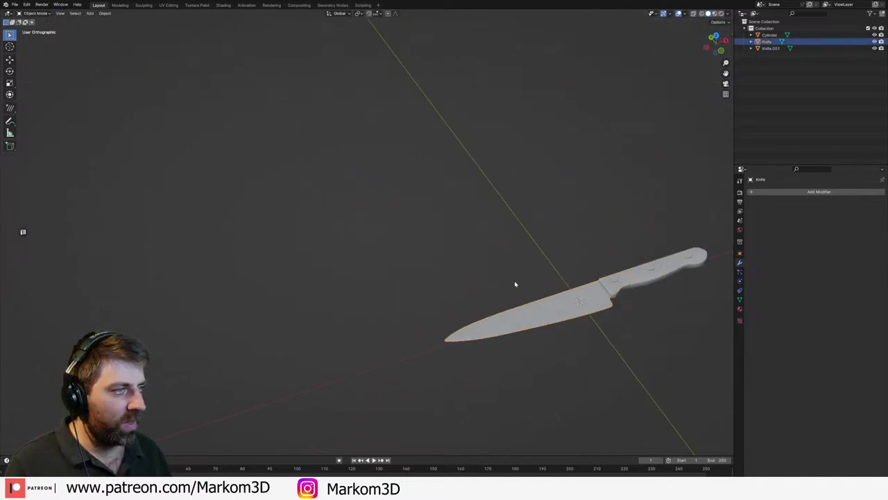
- Select all the knife parts with the blade active and join them into one object
middle_click_drag(578, 298, 428, 272, "shift")
scroll(428, 272, "up", 2)
key("a")
left_click(515, 246, "shift")
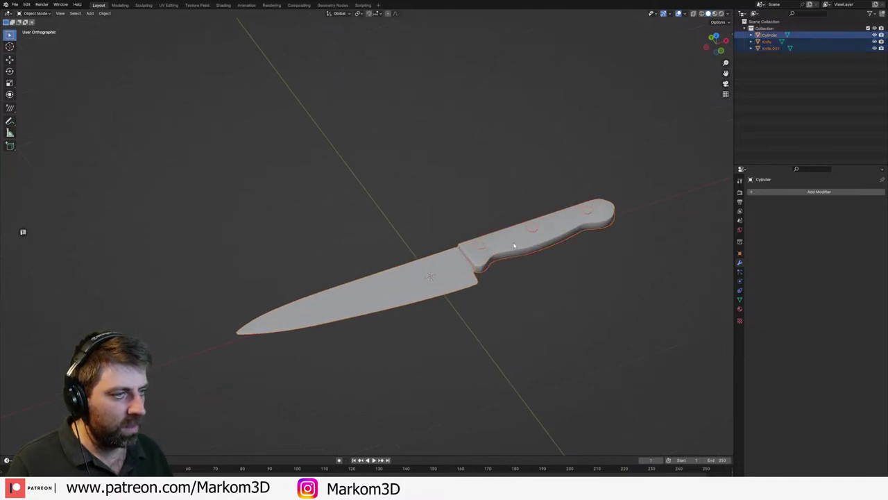
left_click(356, 308, "shift")
key("ctrl+j")
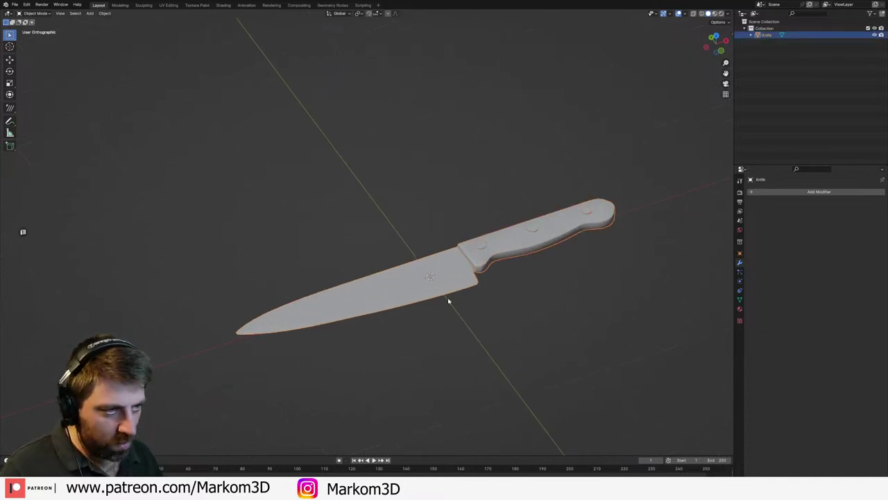
- Remove the Knife reference-image material slot from the joined knife
left_click(740, 309)
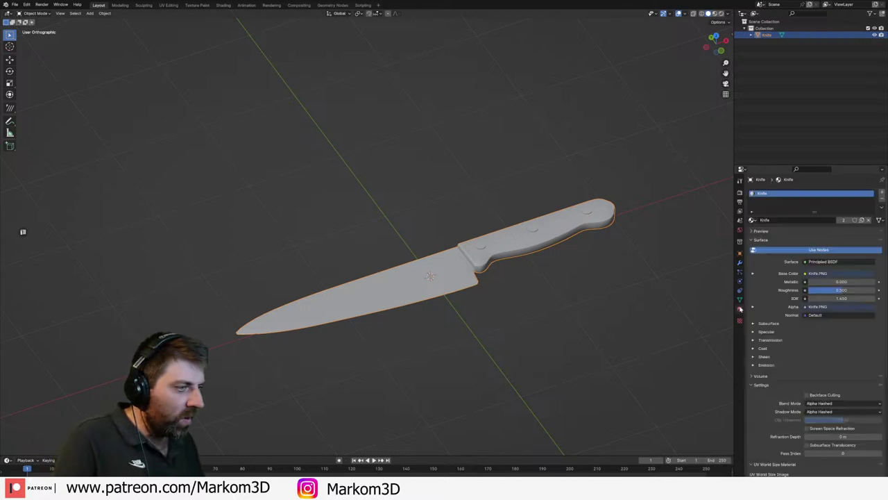
left_click(882, 200)
middle_click_drag(614, 197, 590, 252)
middle_click_drag(424, 280, 481, 214, "shift")
scroll(446, 266, "up", 2)
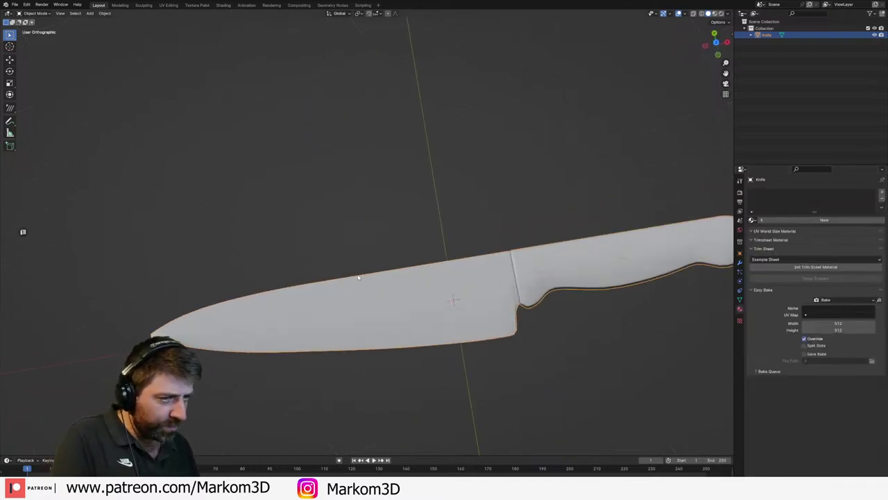
- UV unwrap the whole knife mesh with Cube Projection and return to Object Mode
key("Tab")
key("KP_7")
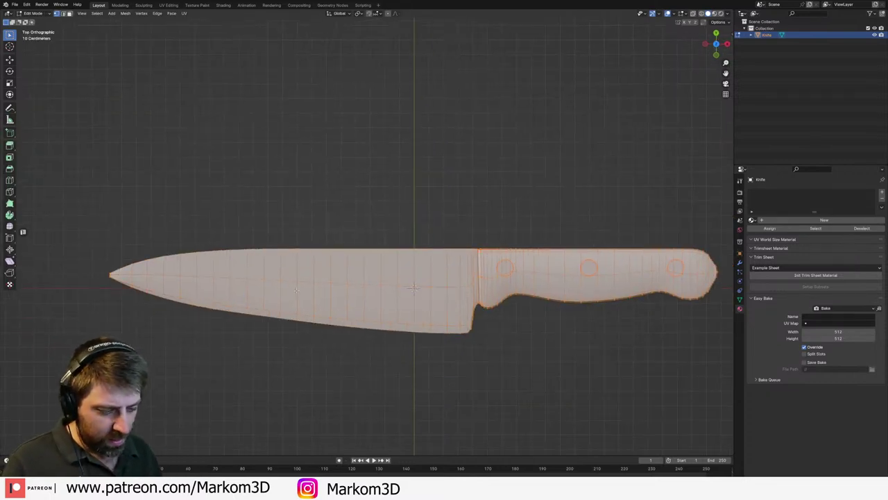
key("u")
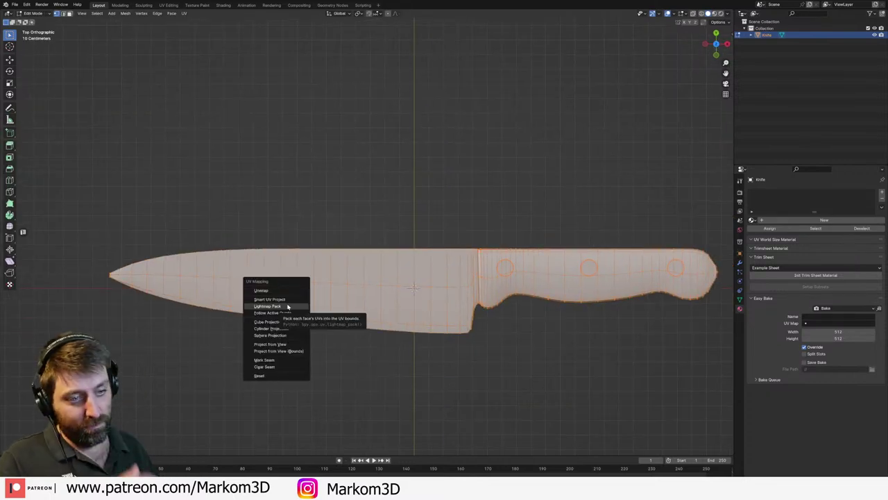
left_click(274, 322)
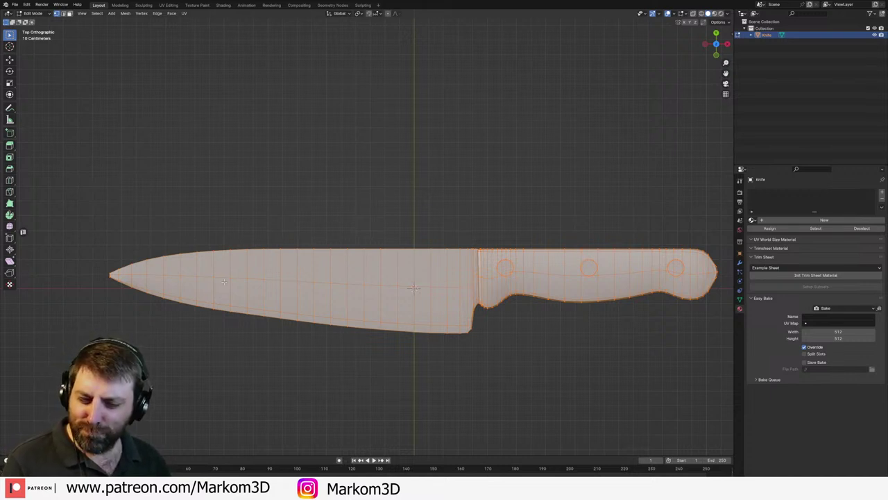
scroll(445, 268, "down", 2)
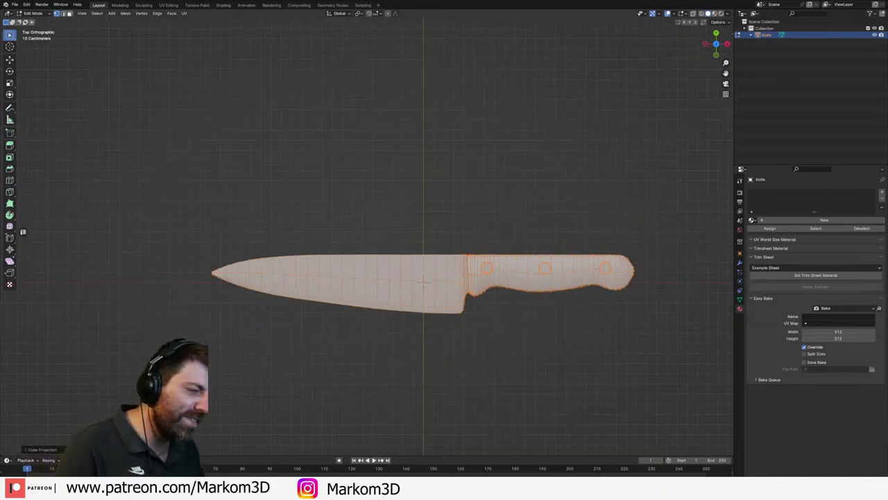
scroll(595, 267, "up", 2)
key("Tab")
scroll(504, 257, "down", 1)
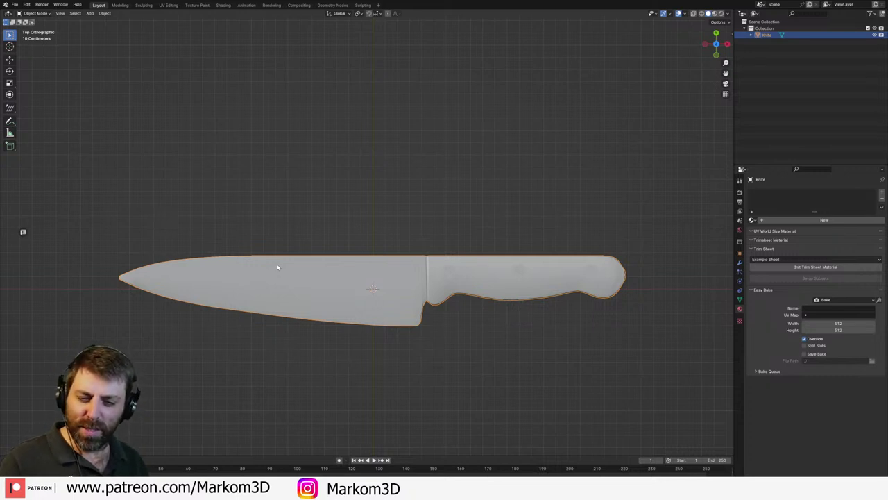
- Enter Edit Mode, clear the selection and select the raised edge at the blade's heel beside the handle
scroll(275, 275, "down", 1)
scroll(290, 237, "up", 1)
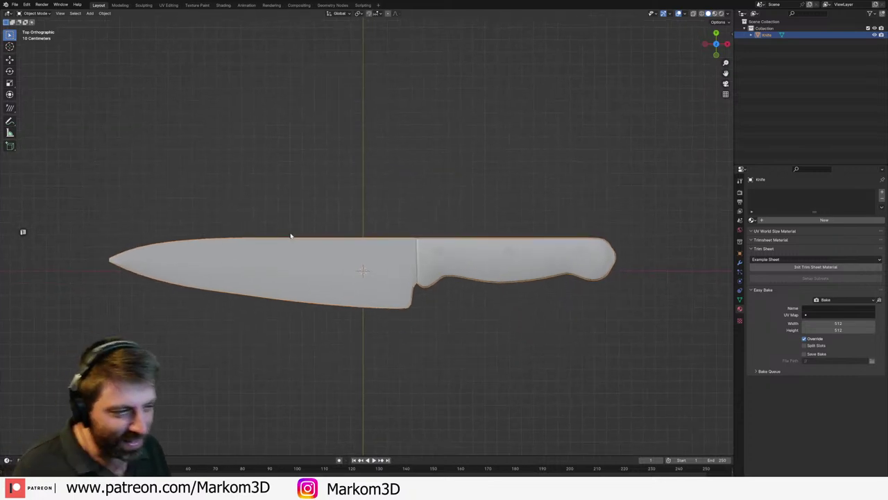
scroll(291, 236, "down", 1)
scroll(349, 248, "up", 2)
key("Tab")
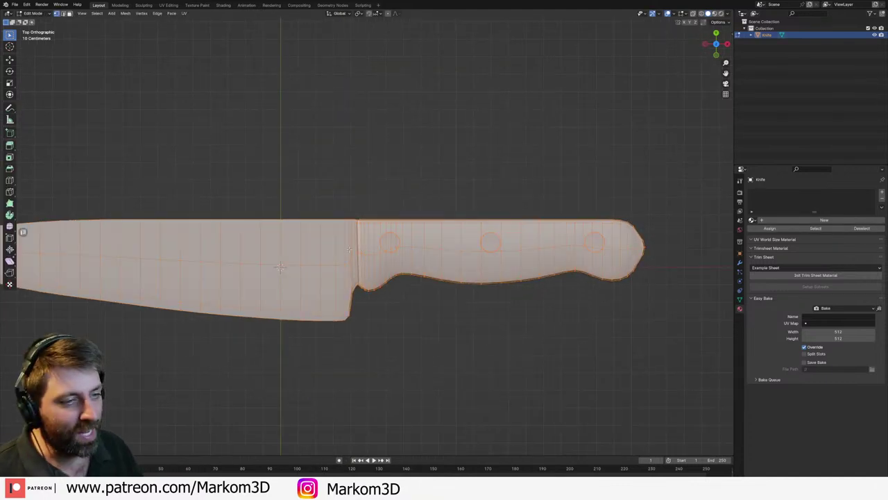
scroll(349, 249, "up", 6)
middle_click_drag(358, 291, 375, 247)
middle_click_drag(378, 135, 380, 169)
key("alt+a")
left_click(390, 124)
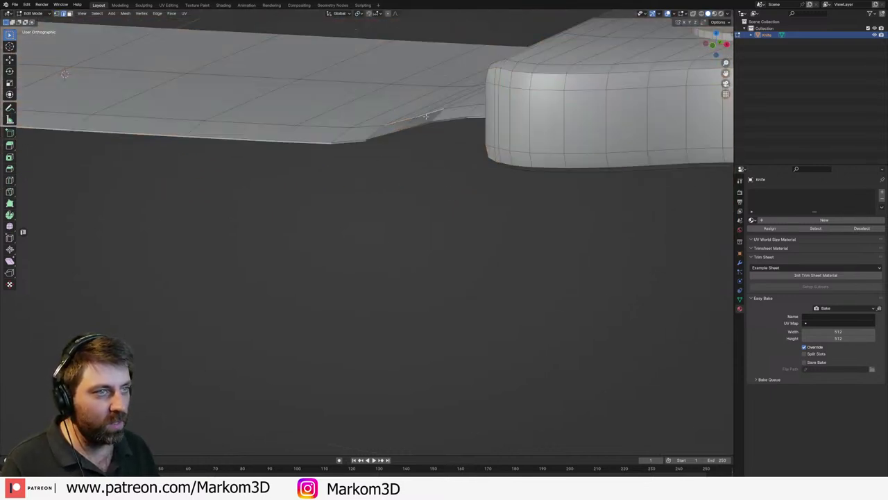
key("g")
key("z")
right_click(425, 120)
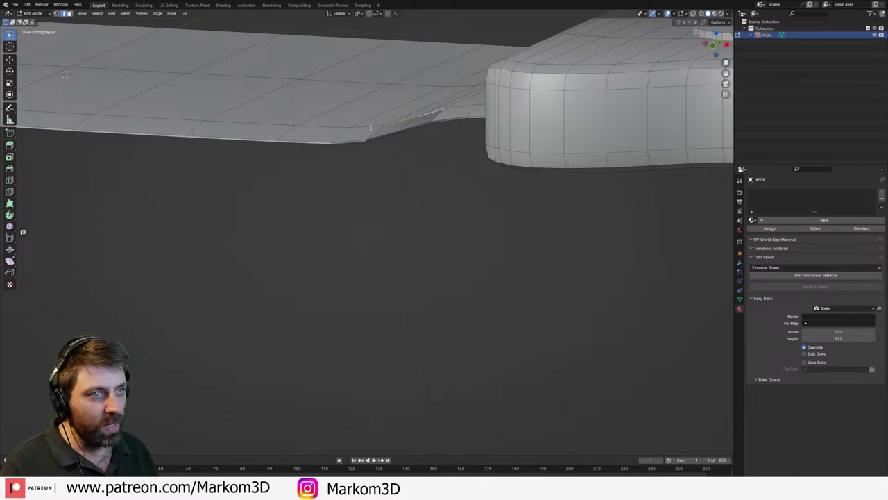
- Add the adjacent heel edge to the selection, lower both edges along Z, and return to Object Mode
left_click(371, 127, "shift")
key("g")
key("z")
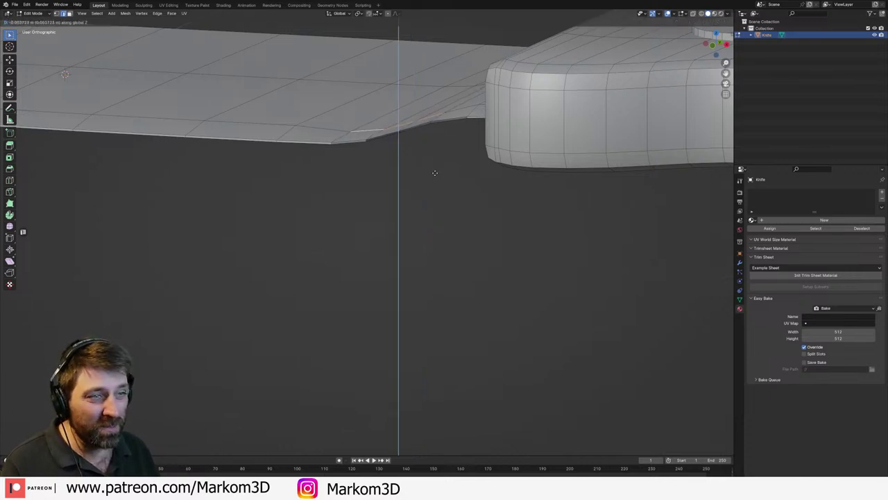
left_click(437, 169)
middle_click_drag(437, 169, 511, 160)
key("Tab")
scroll(444, 229, "down", 5)
middle_click_drag(385, 287, 407, 293)
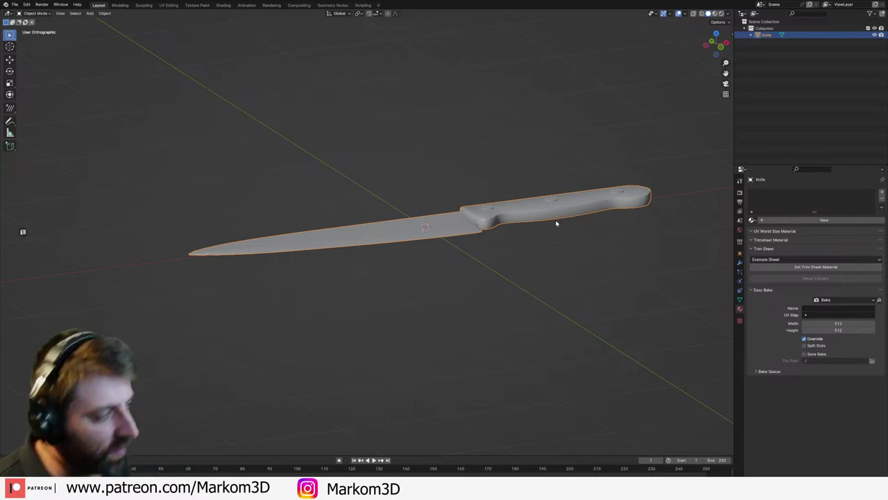
- Inspect the knife's blade tip and mesh edges from several angles, check the whole knife from above, and deselect it
scroll(361, 232, "down", 4)
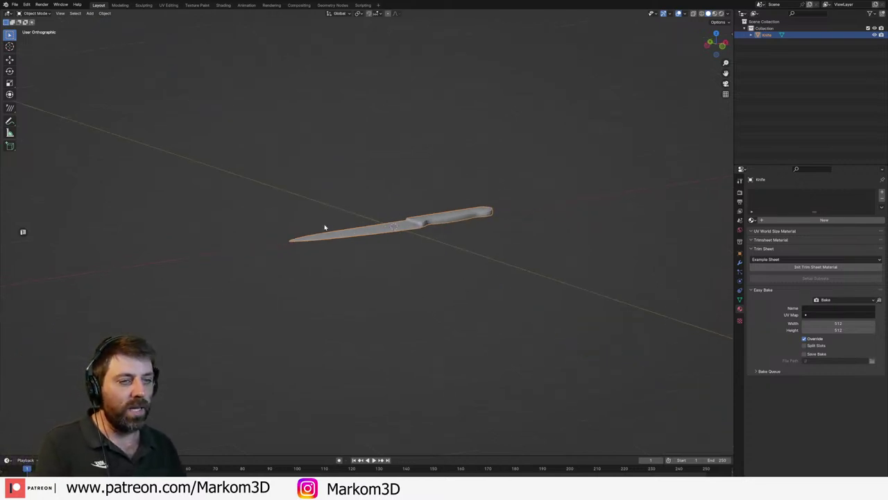
scroll(291, 246, "up", 6)
scroll(292, 246, "up", 4)
key("Tab")
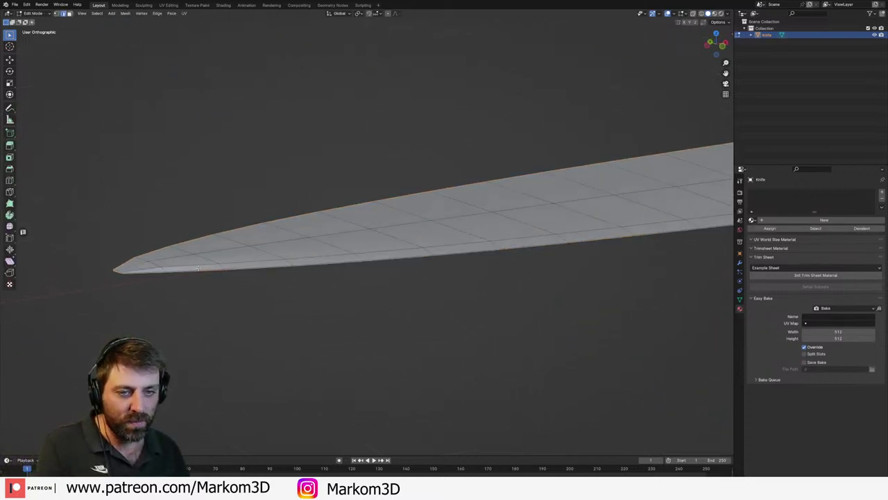
middle_click_drag(189, 267, 207, 268)
key("Tab")
key("a")
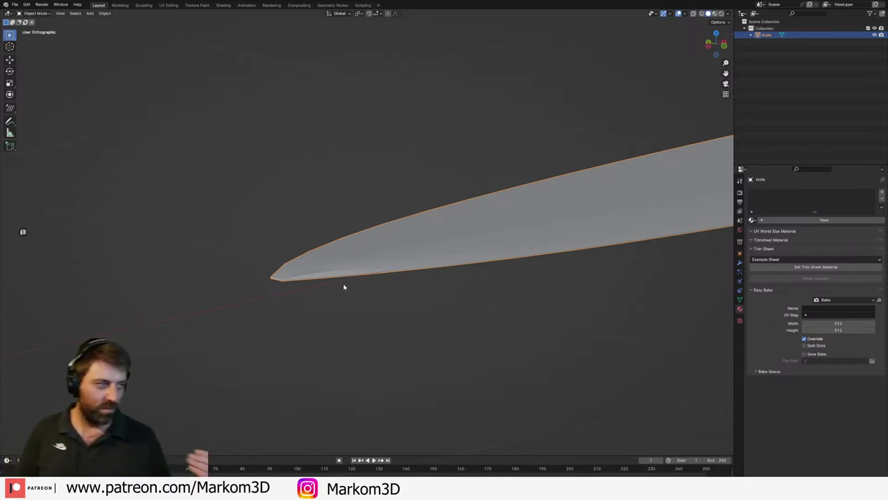
middle_click_drag(344, 286, 427, 137)
key("KP_7")
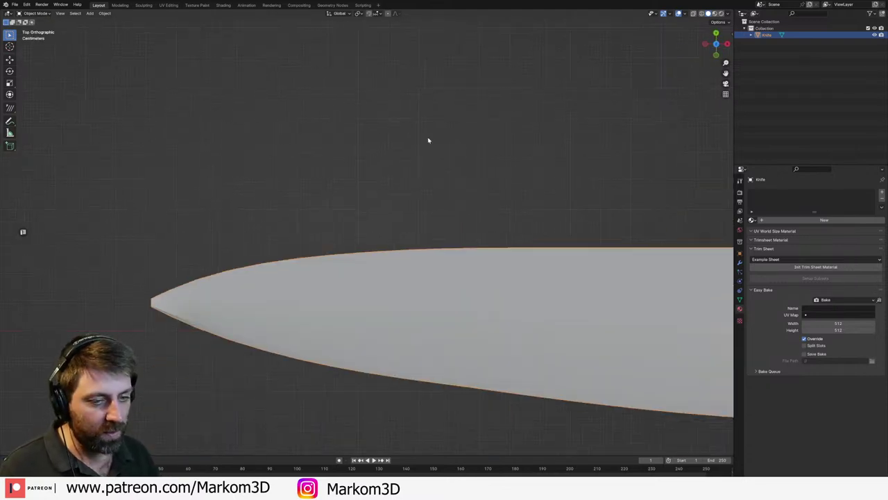
key("Tab")
scroll(191, 341, "up", 2)
middle_click_drag(191, 342, 319, 274, "shift")
left_click(262, 269)
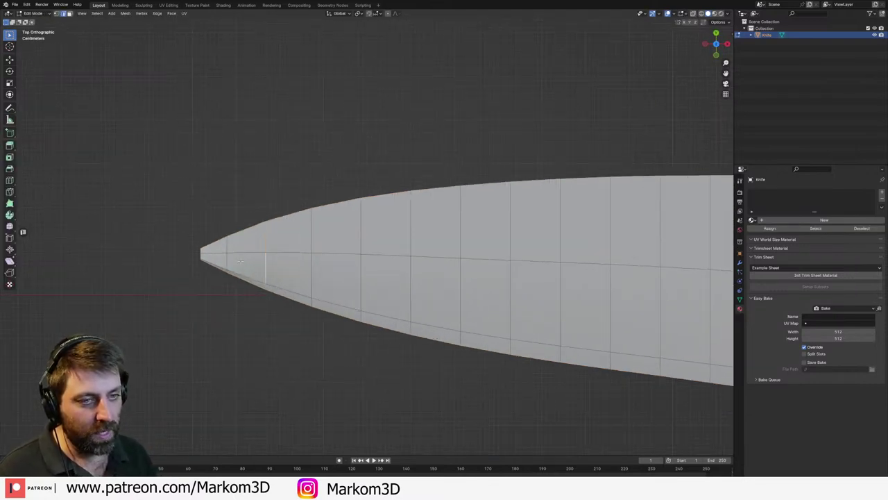
scroll(312, 271, "down", 10)
key("Tab")
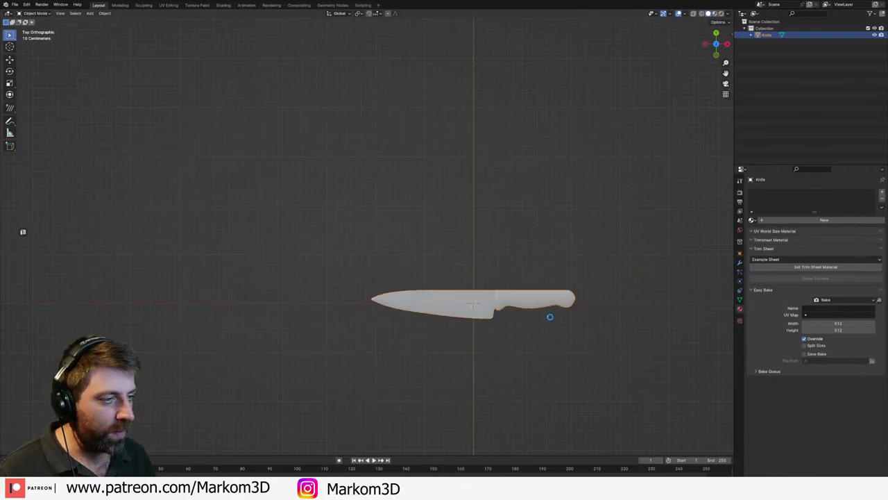
middle_click_drag(514, 281, 467, 199, "shift")
scroll(454, 206, "up", 3)
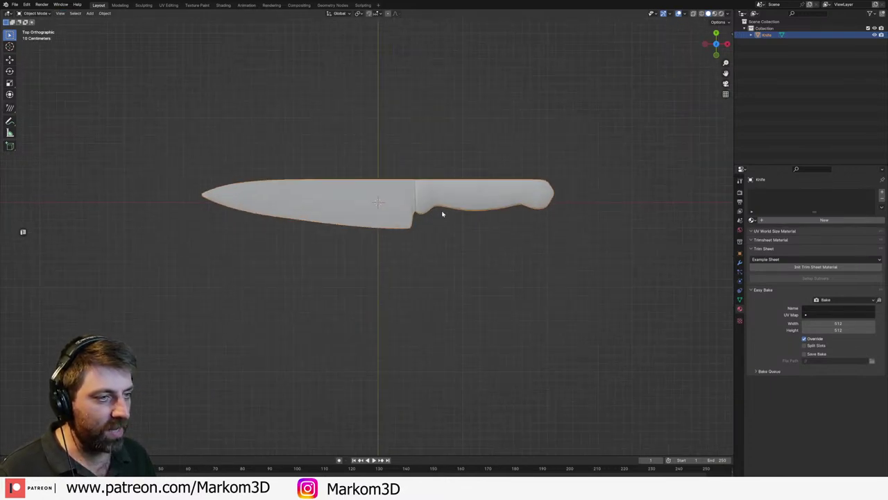
left_click(450, 152)
scroll(441, 157, "down", 1)
- Switch to the Blender window with 084_PastieResturant.blend and toggle that window to fullscreen
left_click(14, 4)
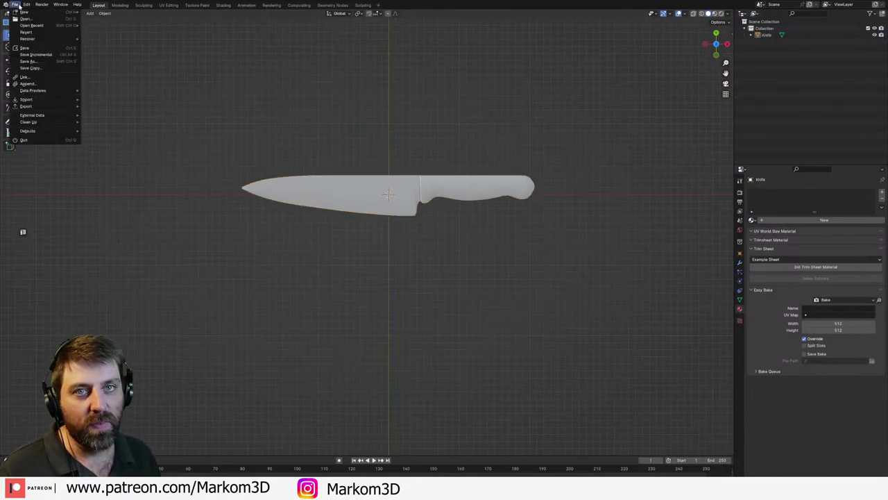
mouse_move(56, 110)
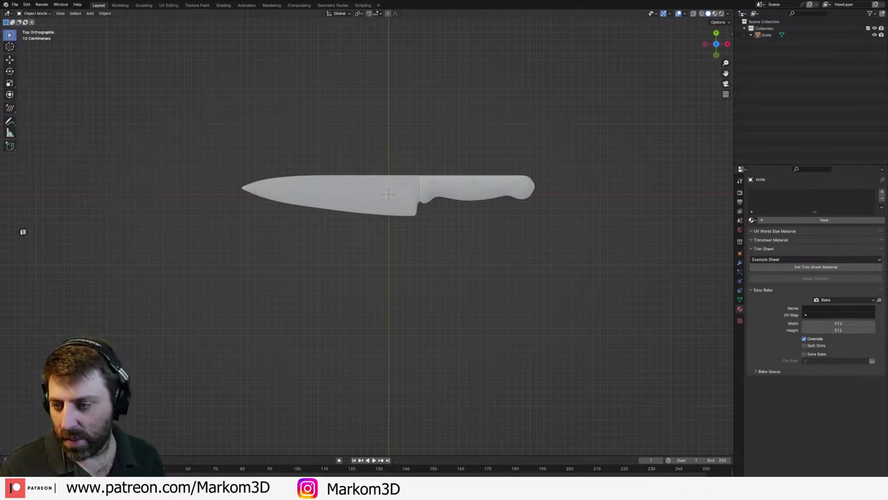
key("alt+Tab")
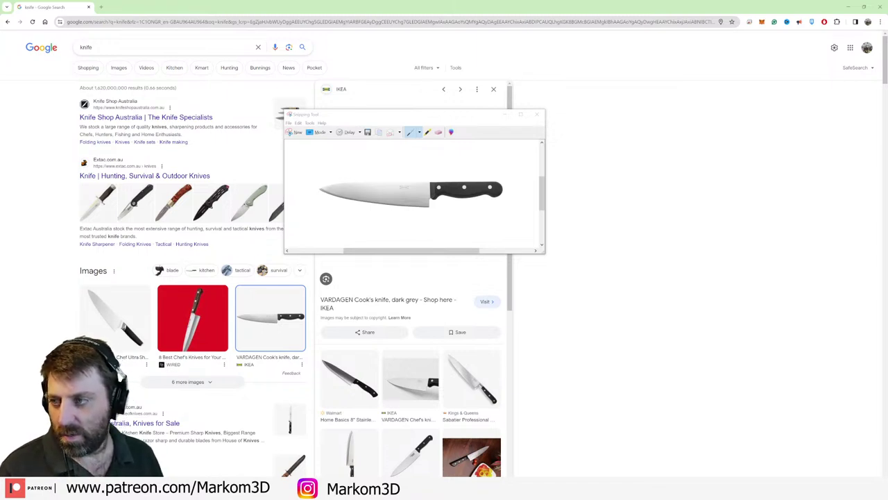
key("alt+Tab")
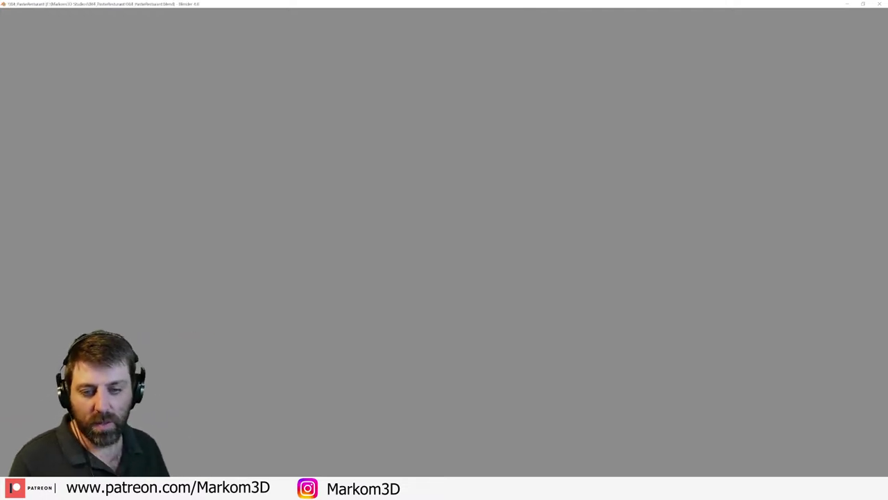
key("F3")
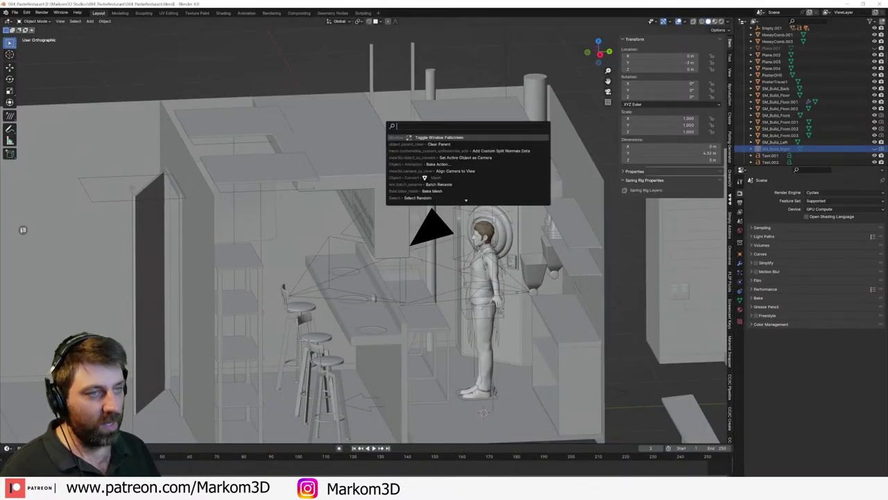
key("Escape")
key("F3")
type("full")
key("Return")
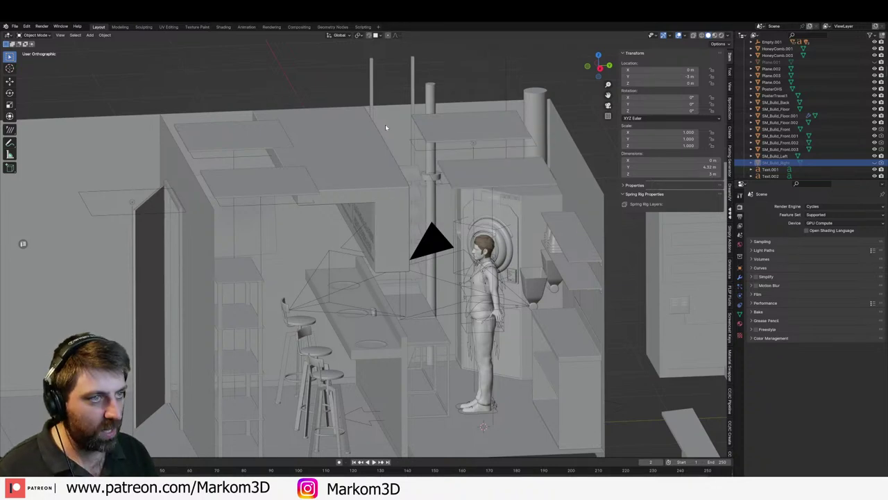
- Append the Knife object from 084_Extra.blend into the restaurant scene
scroll(385, 124, "down", 2)
middle_click_drag(359, 215, 391, 193, "shift")
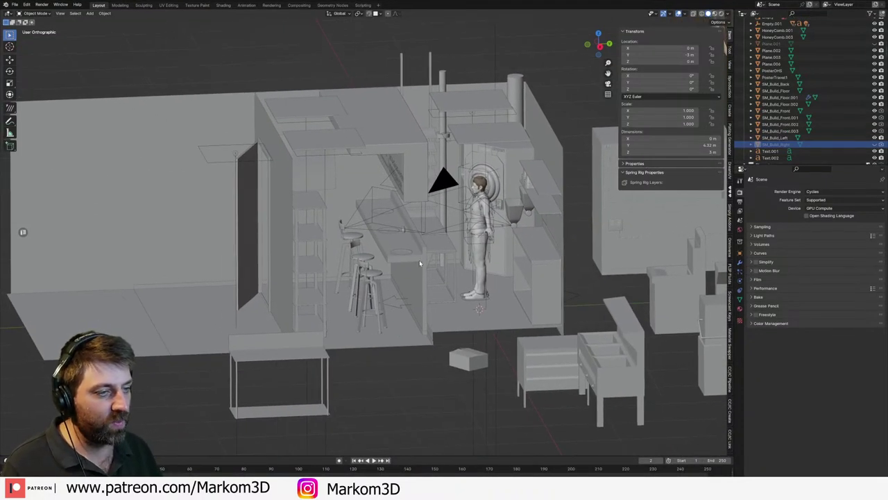
middle_click_drag(421, 263, 433, 272)
left_click(15, 4)
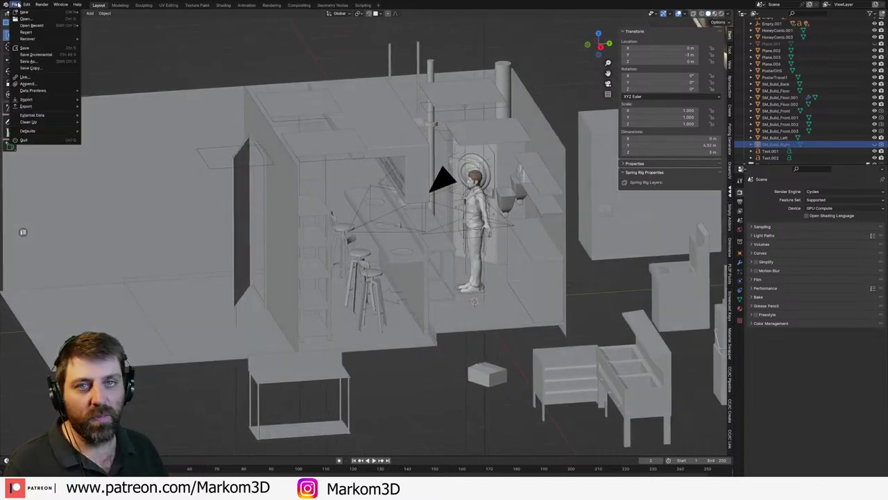
left_click(26, 83)
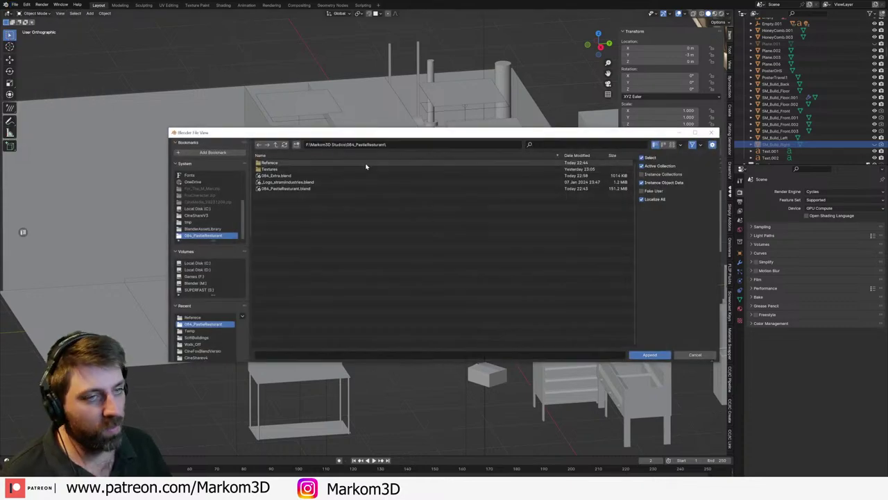
scroll(783, 63, "up", 12)
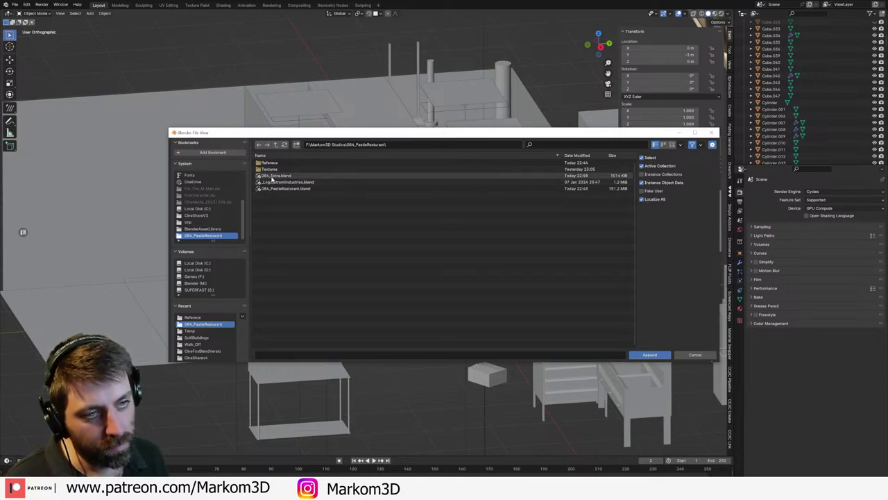
double_click(272, 178)
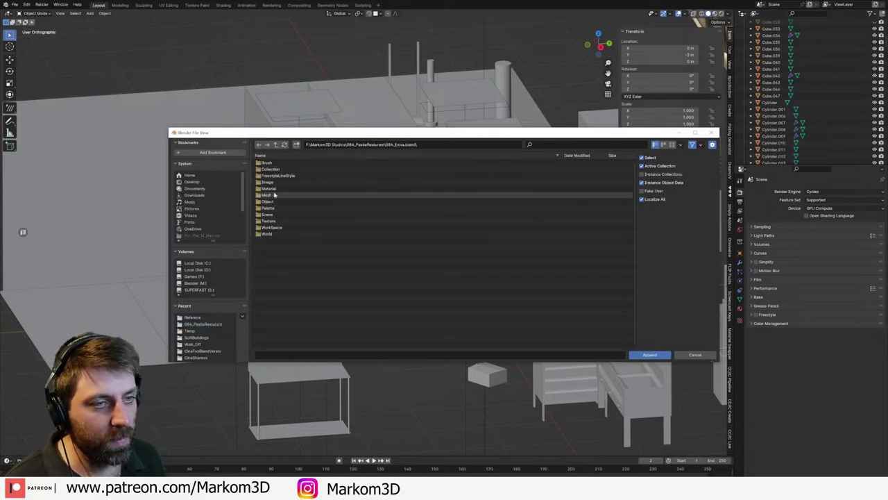
double_click(267, 202)
left_click(270, 162)
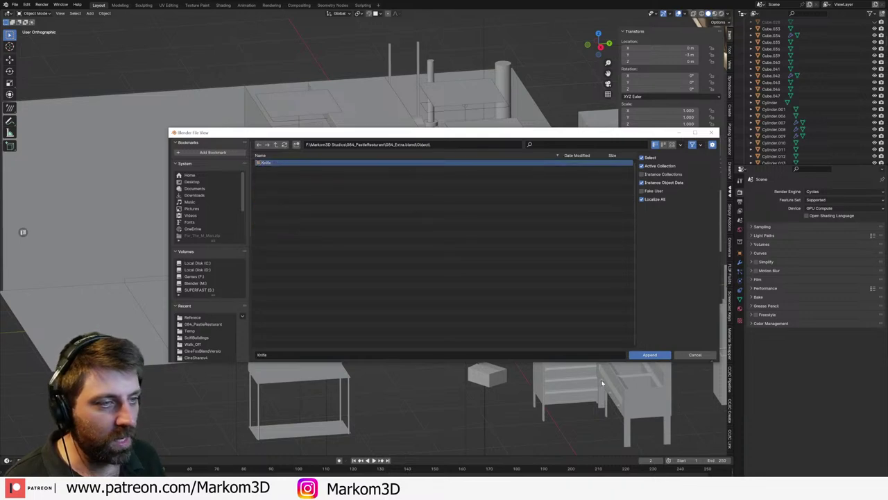
left_click(648, 354)
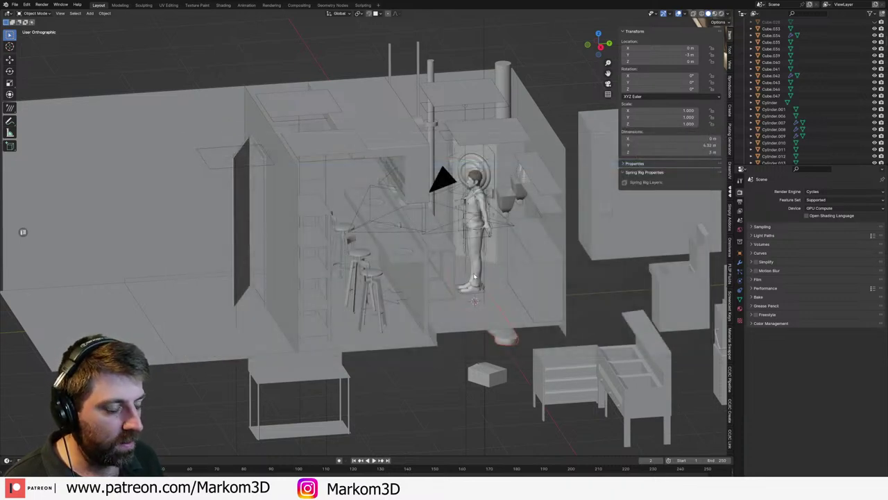
- Scale the appended knife down to a scale of about 0.067 in top view and display the scene in wireframe
key("KP_7")
scroll(507, 236, "down", 3)
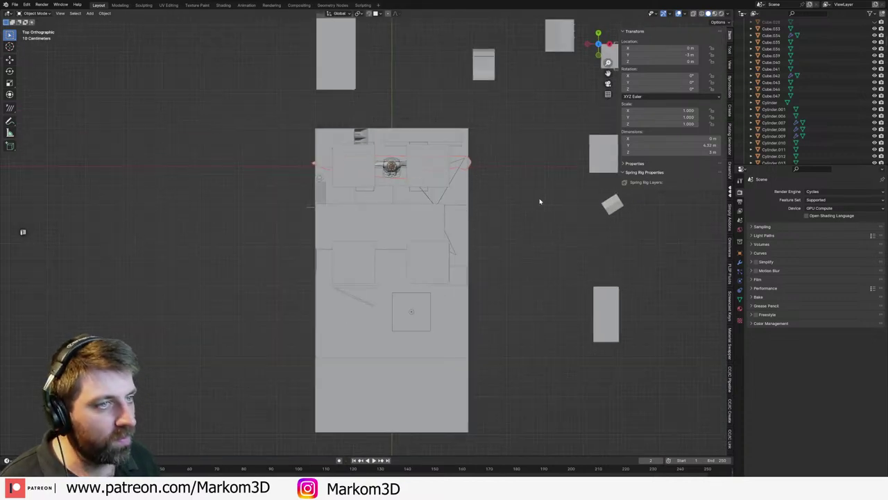
scroll(527, 186, "up", 1)
key("s")
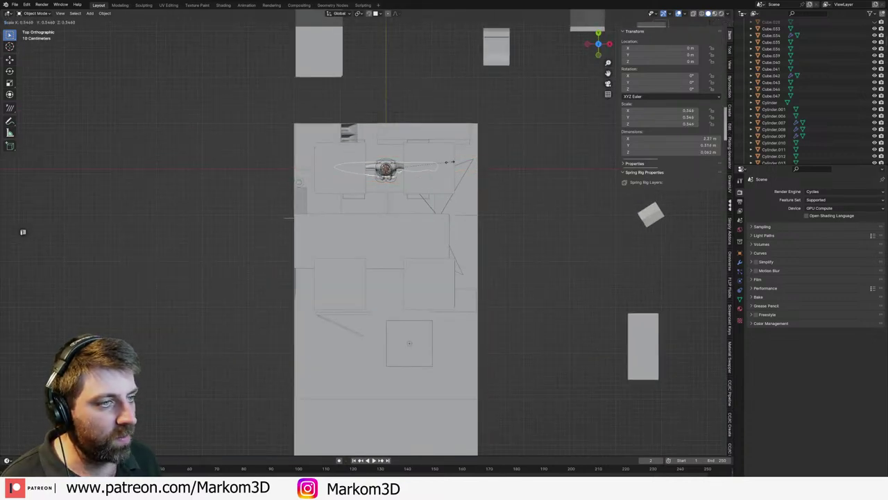
left_click(392, 169)
scroll(409, 170, "up", 5)
key("z")
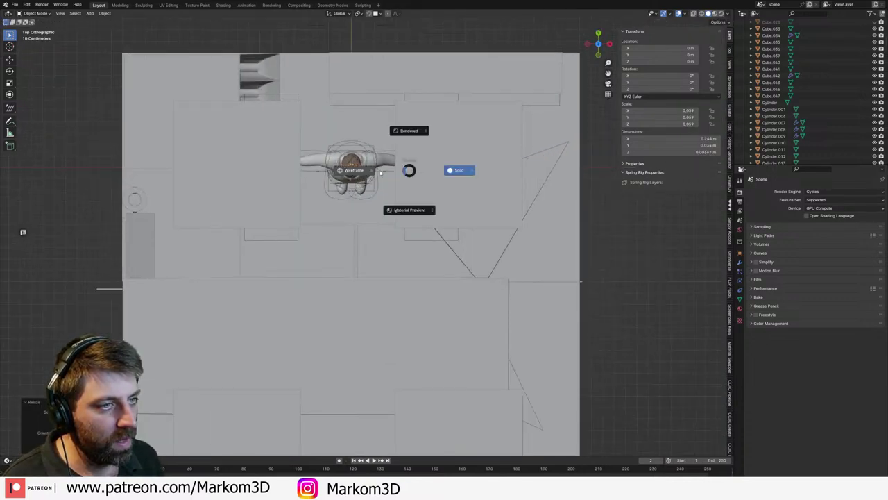
left_click(380, 173)
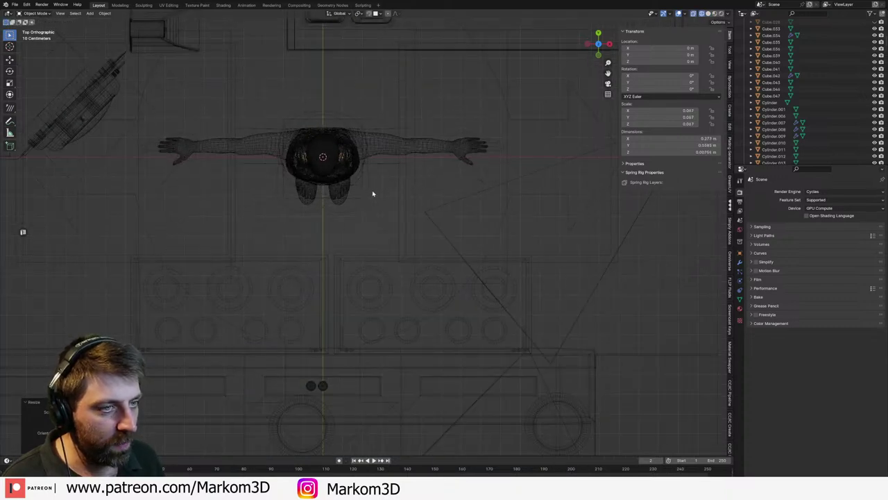
- Move the knife in front of the character, over the cooking bench, and rotate it 90 degrees in top view
key("g")
left_click(379, 341)
type("r")
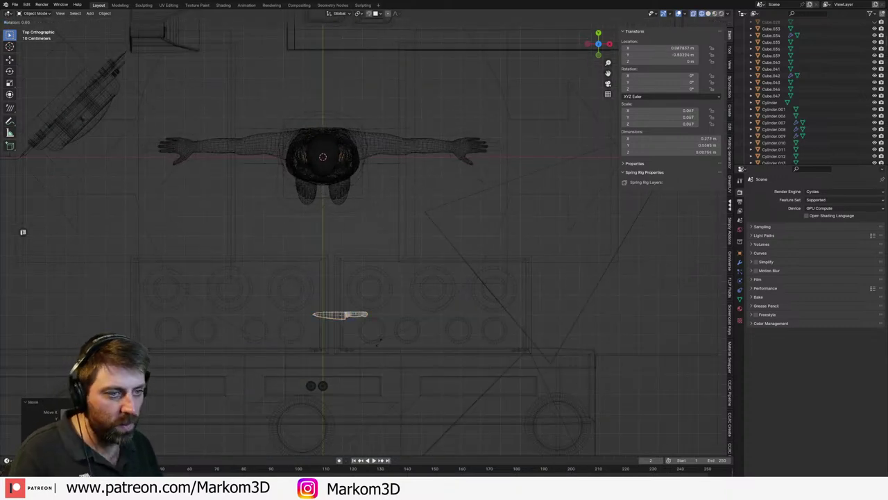
type("90")
key("Return")
- Raise the knife along Z to bench height, about 1.2365 m, and return the viewport to solid shading
key("KP_3")
key("g")
key("z")
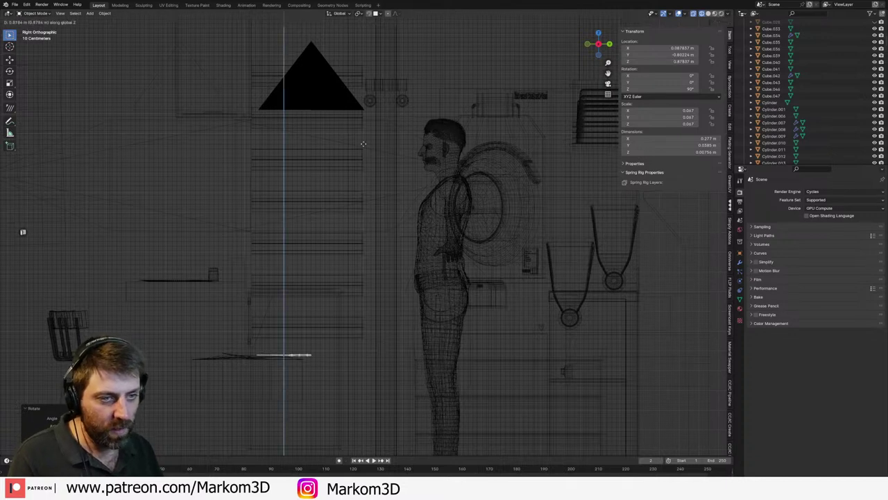
left_click(367, 122)
key("z")
left_click(404, 125)
mouse_move(405, 132)
middle_mouse_down()
mouse_move(302, 242)
mouse_move(307, 250)
mouse_move(417, 245)
mouse_move(428, 234)
mouse_move(411, 276)
middle_mouse_up()
scroll(301, 242, "up", 3)
key("g")
key("z")
left_click(313, 222)
scroll(418, 242, "up", 2)
- Angle the knife to about 106.42° around Z in top view and reposition it on the bench
key("KP_7")
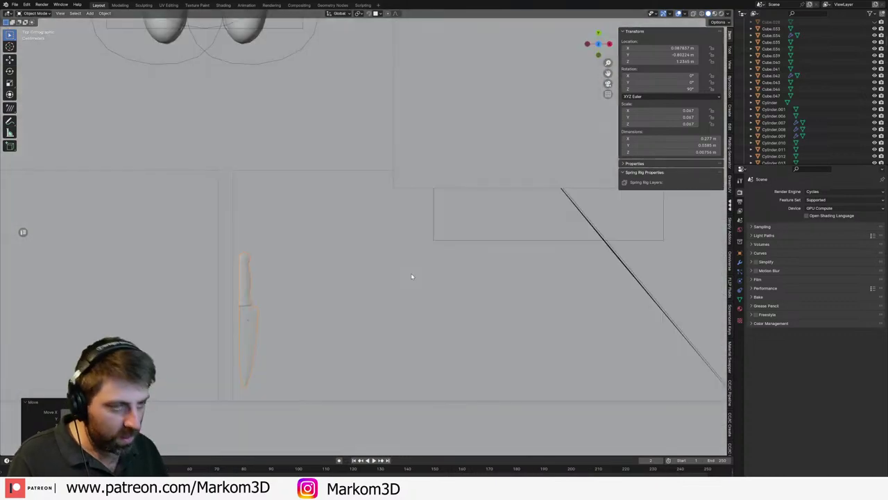
key("r")
left_click(419, 240)
key("g")
left_click(436, 250)
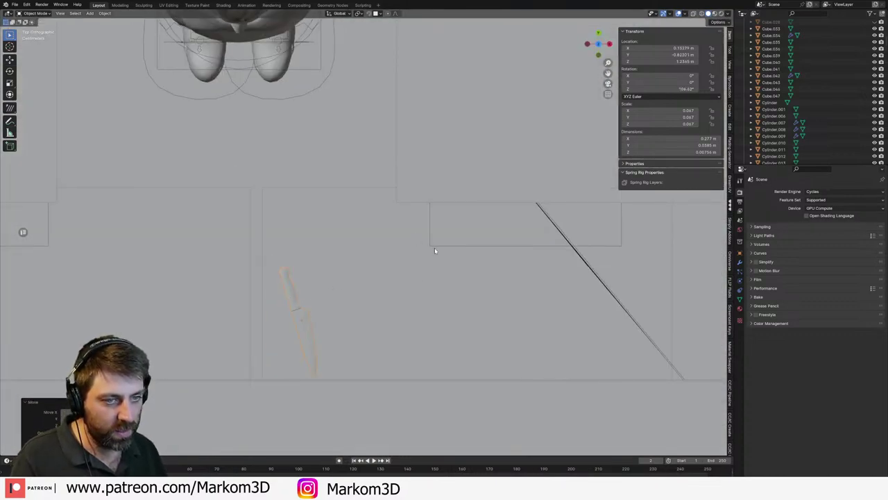
- Lower the knife along Z to about 1.2162 m so it rests on the cooktop, and switch to rendered shading
middle_click_drag(436, 250, 484, 153)
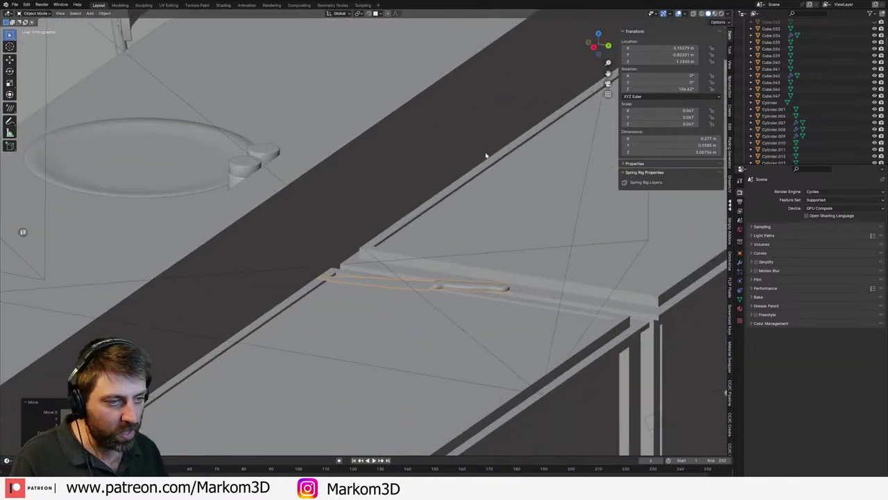
key("g")
key("z")
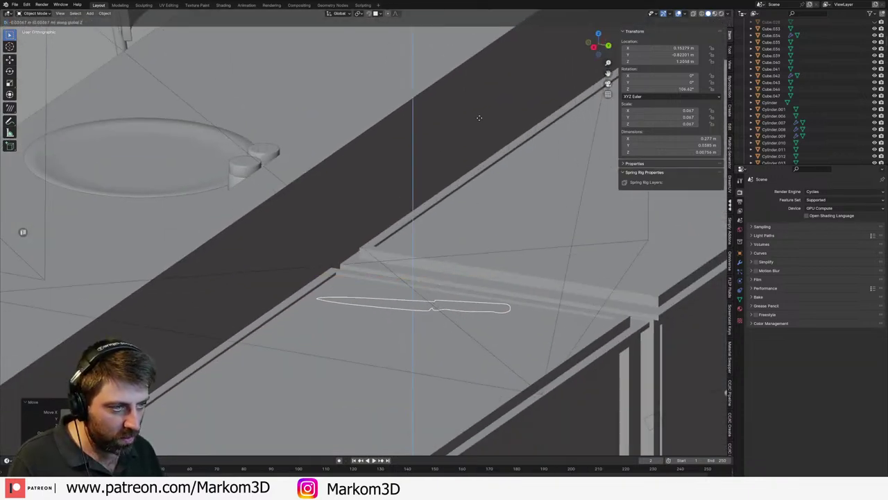
left_click(489, 70)
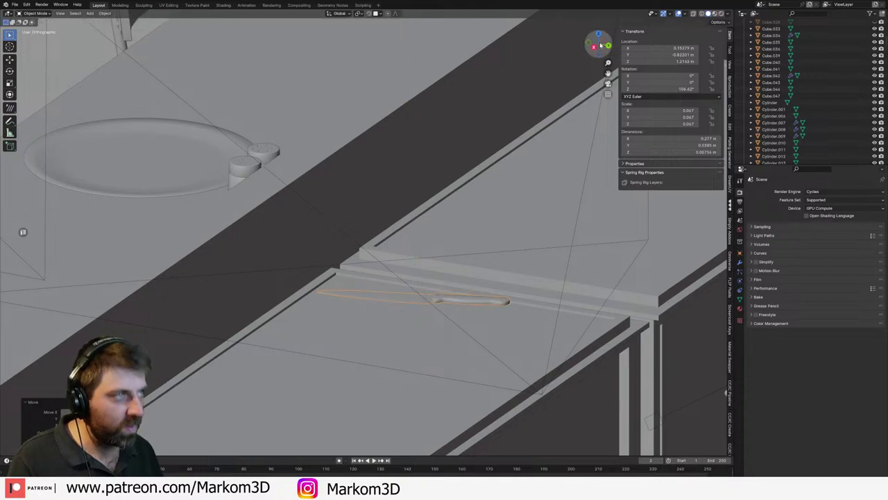
left_click(721, 14)
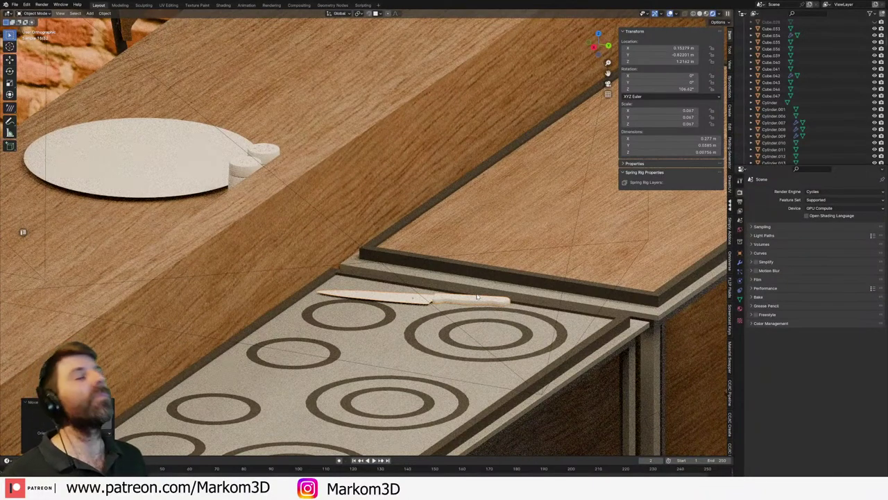
- Add two material slots to the knife and set the first one to the existing Mat_Metal material
left_click(739, 310)
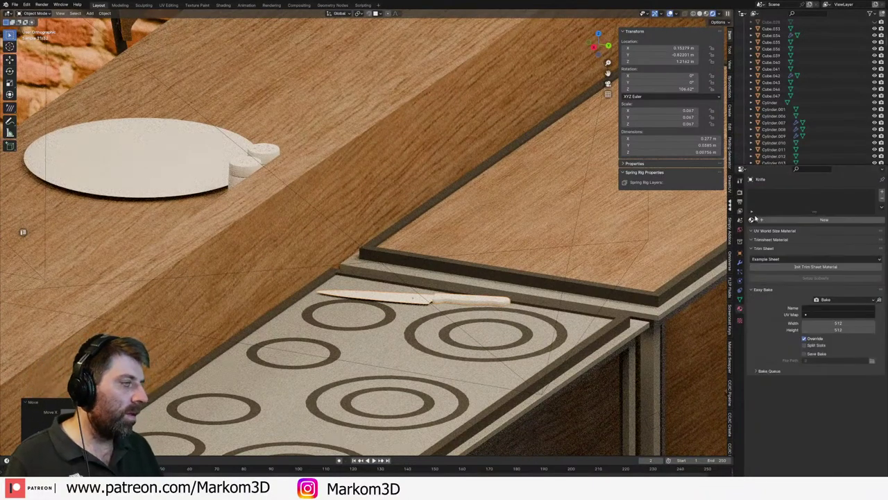
left_click(881, 191)
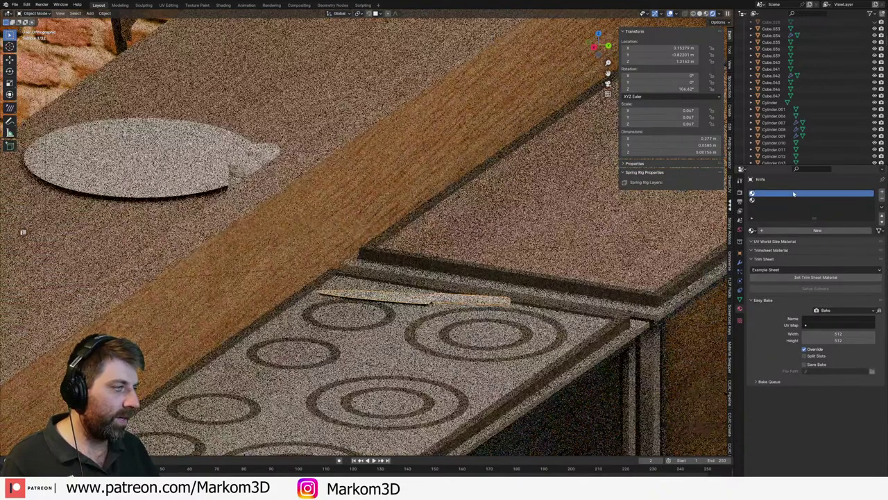
left_click(752, 229)
type("mat")
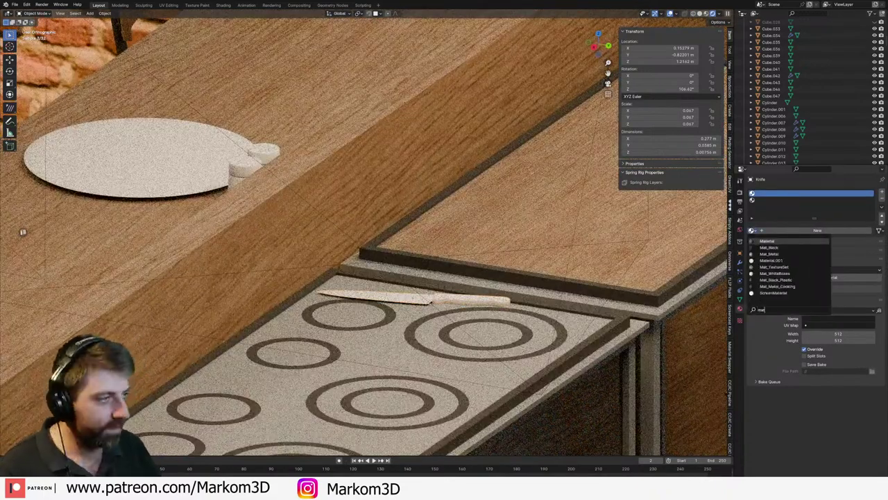
key("Down")
key("Down")
key("Return")
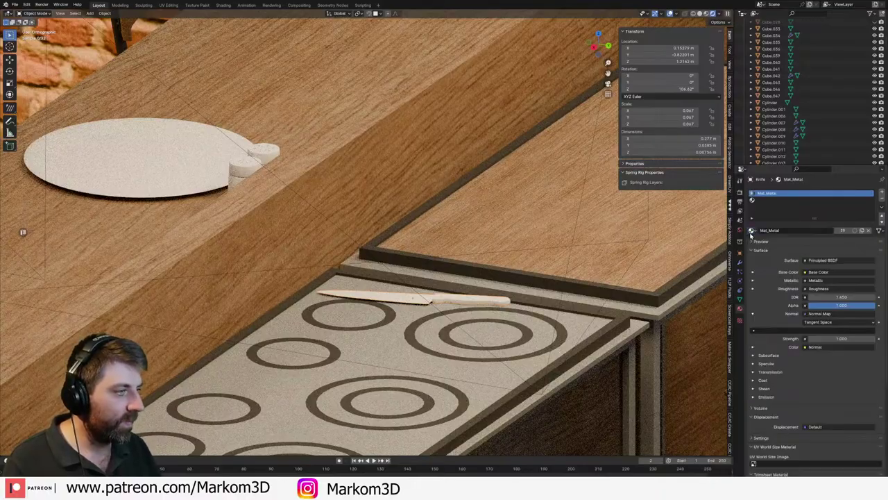
- Select the knife's handle geometry in Edit Mode and set the second material slot to Mat_Black for it
scroll(433, 249, "up", 6)
key("Tab")
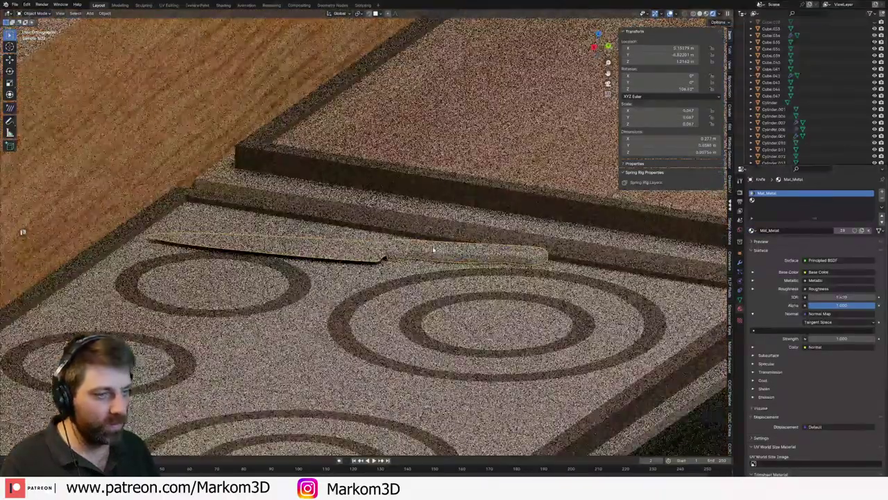
key("ctrl+l")
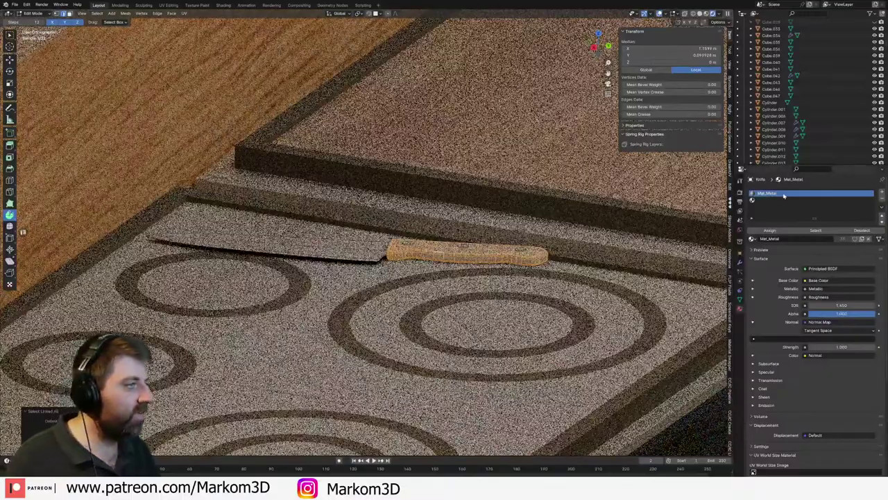
left_click(881, 197)
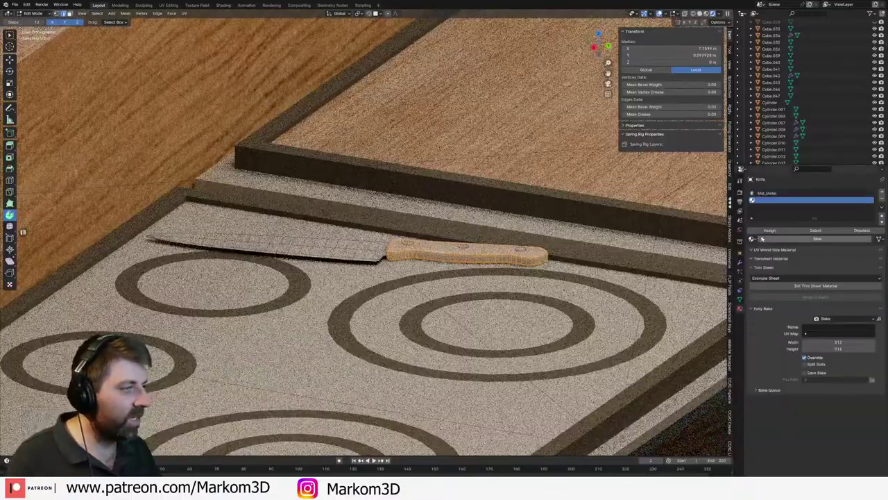
left_click(752, 238)
type("slack")
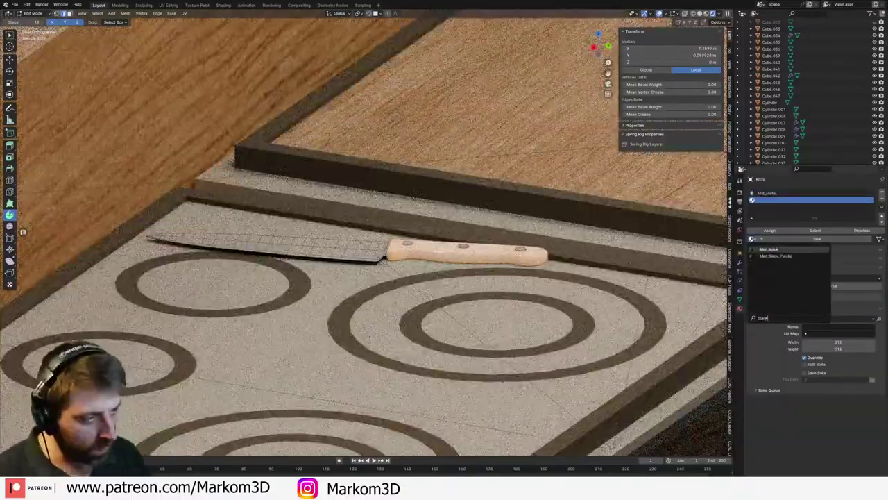
key("Return")
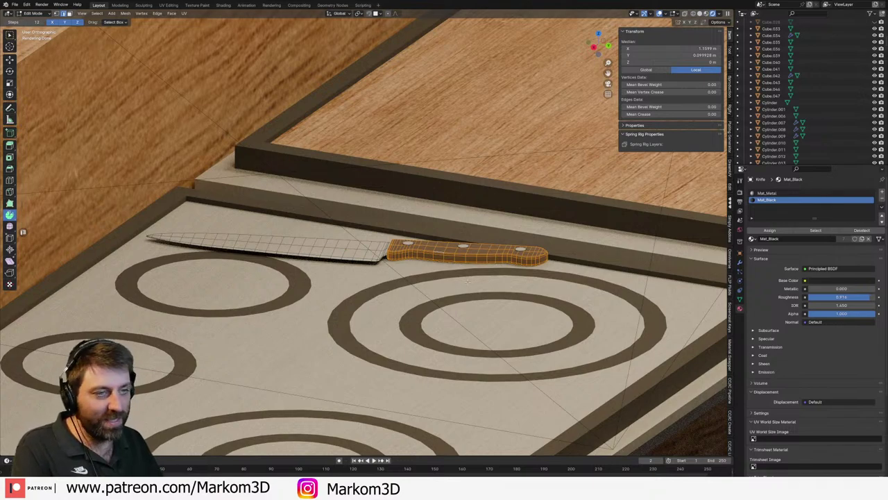
key("Tab")
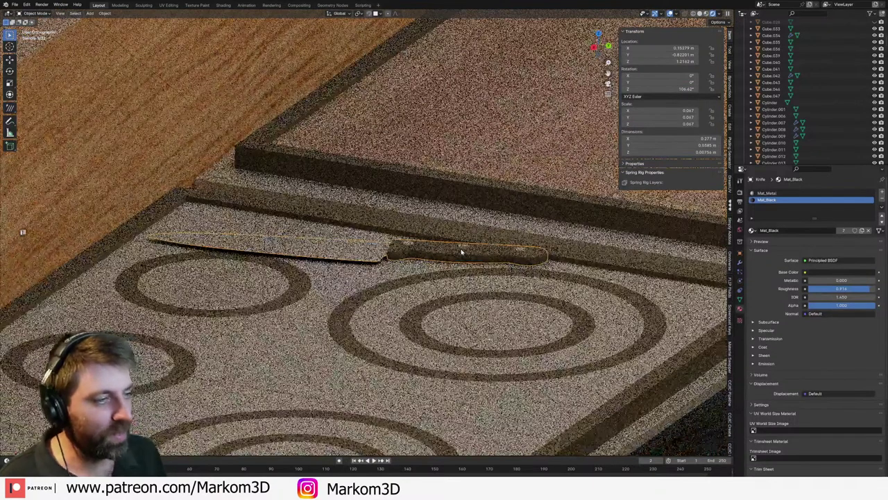
- Move the knife in top view off the cooktop onto the adjoining wooden bench, about -0.235 m in X and 0.037 m in Y
scroll(462, 247, "down", 1)
scroll(462, 249, "down", 3)
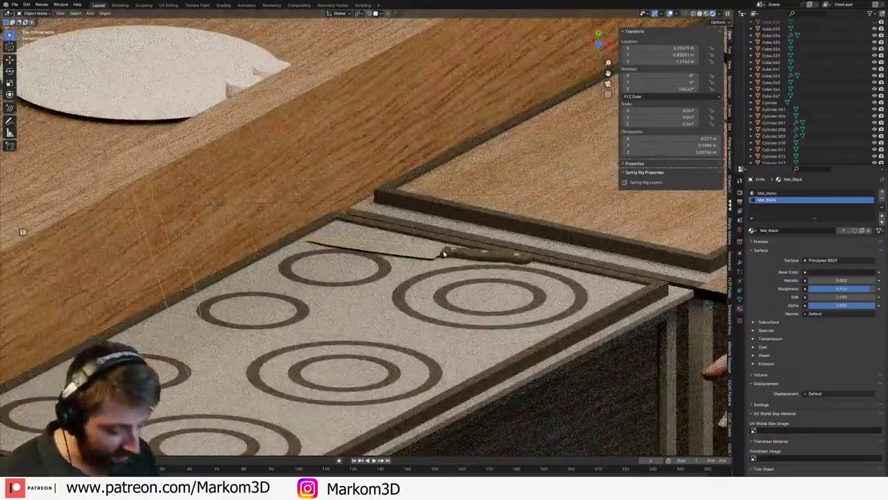
key("KP_7")
scroll(444, 254, "down", 2)
scroll(435, 254, "down", 1)
key("g")
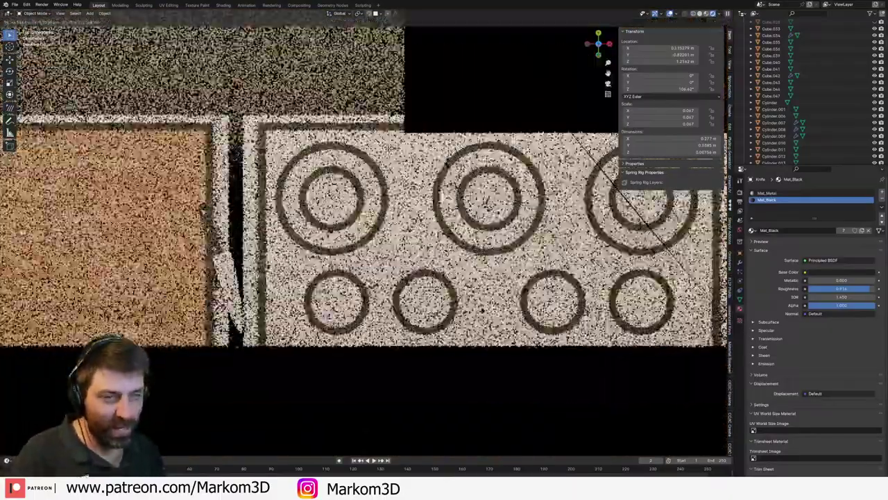
left_click(333, 237)
- Examine the knife's blade, handle and rivets in rendered shading on the wooden bench
middle_click_drag(333, 237, 217, 215)
key("KP_Decimal")
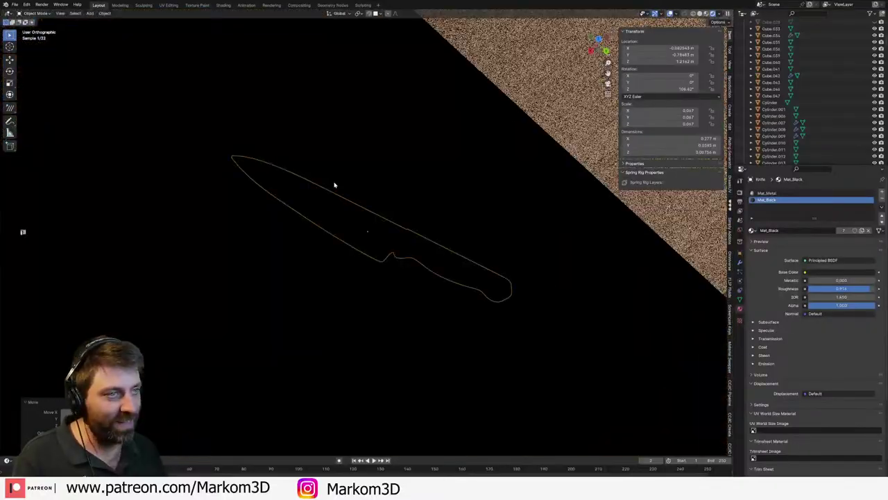
middle_click_drag(335, 184, 384, 189)
scroll(374, 205, "up", 3)
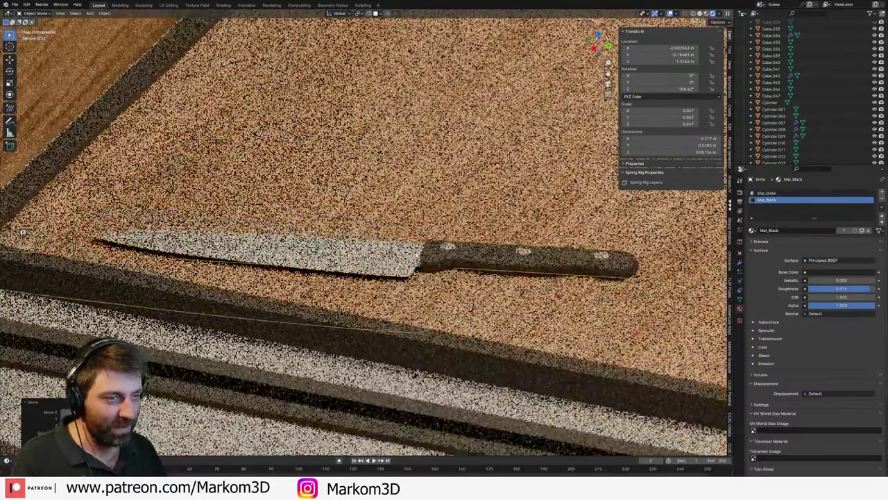
scroll(416, 248, "up", 4)
scroll(416, 248, "down", 1)
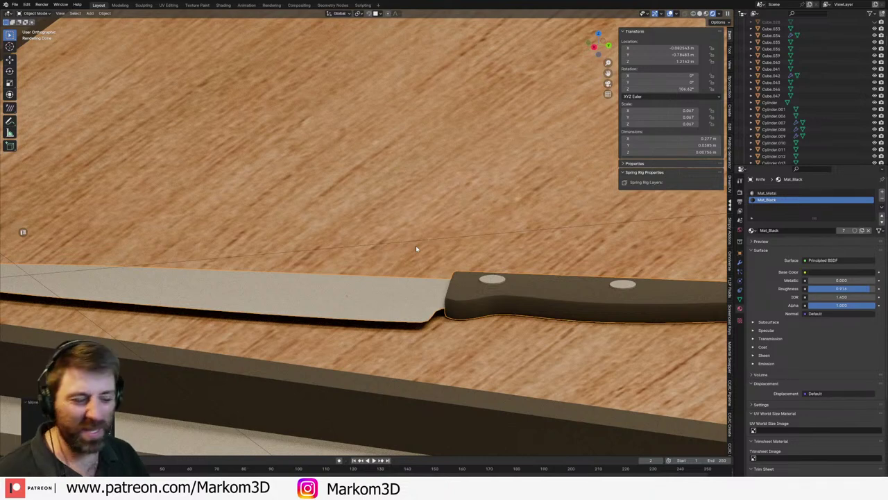
middle_click_drag(417, 248, 488, 301)
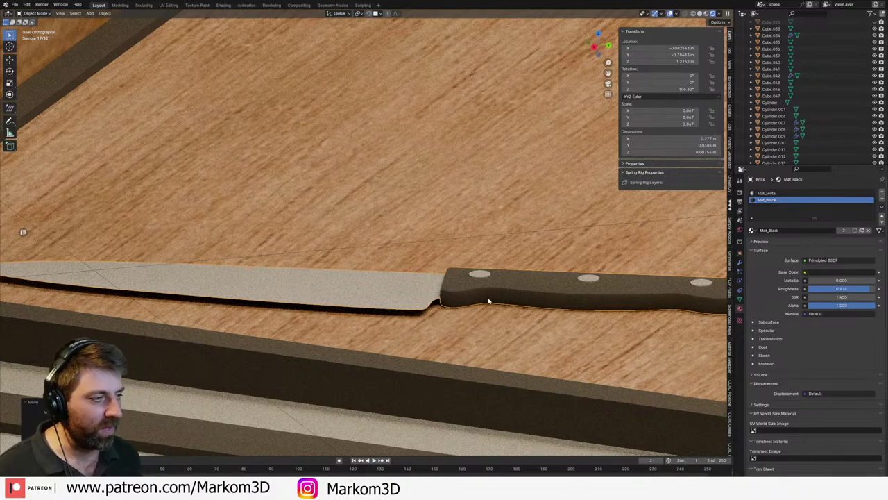
scroll(488, 301, "down", 3)
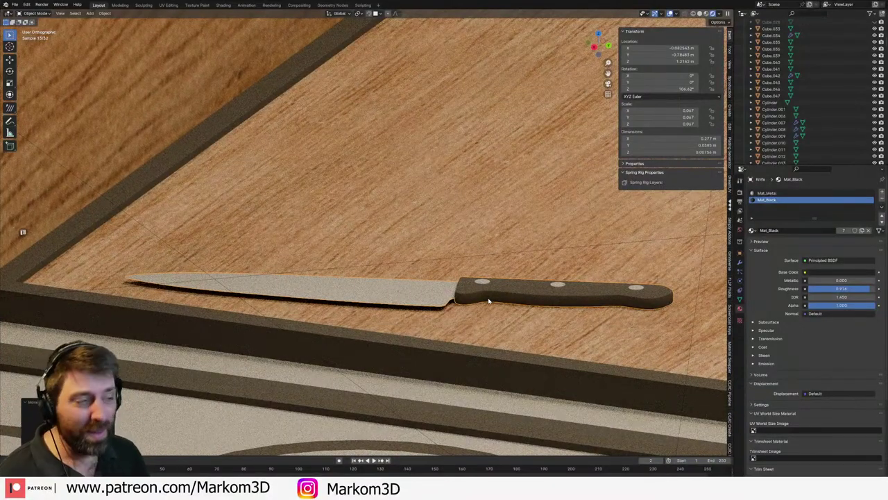
scroll(488, 307, "down", 1)
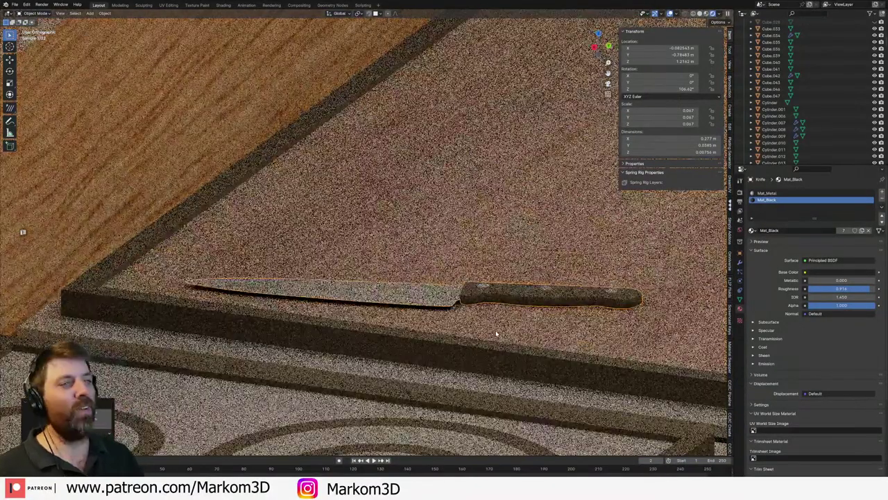
scroll(496, 334, "down", 1)
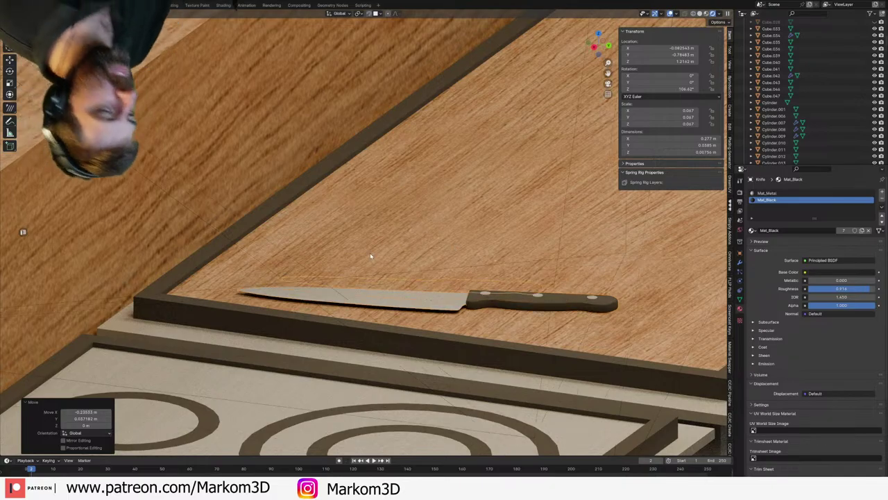
- Return the viewport to solid shading with the knife and cooking bench in view
scroll(388, 257, "down", 6)
mouse_move(491, 258)
middle_mouse_down()
mouse_move(467, 258)
mouse_move(493, 249)
middle_mouse_up()
scroll(476, 248, "down", 3)
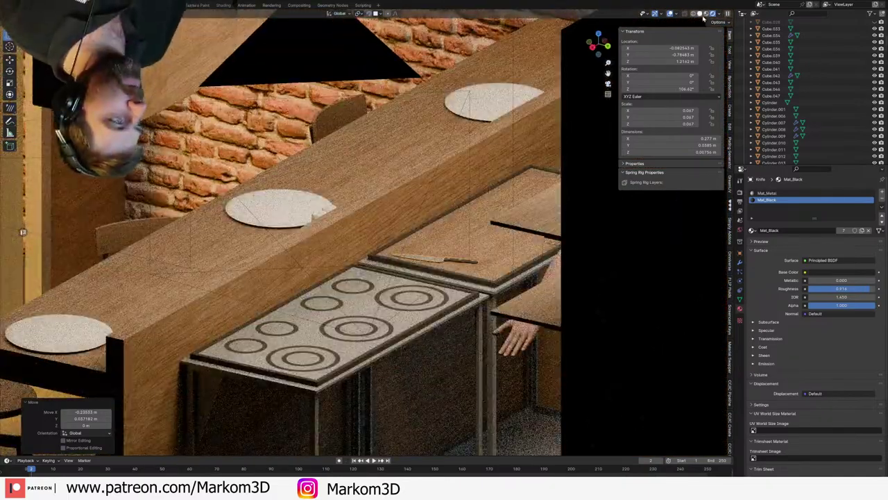
left_click(700, 14)
mouse_move(413, 202)
middle_mouse_down()
mouse_move(426, 228)
mouse_move(447, 237)
middle_mouse_up()
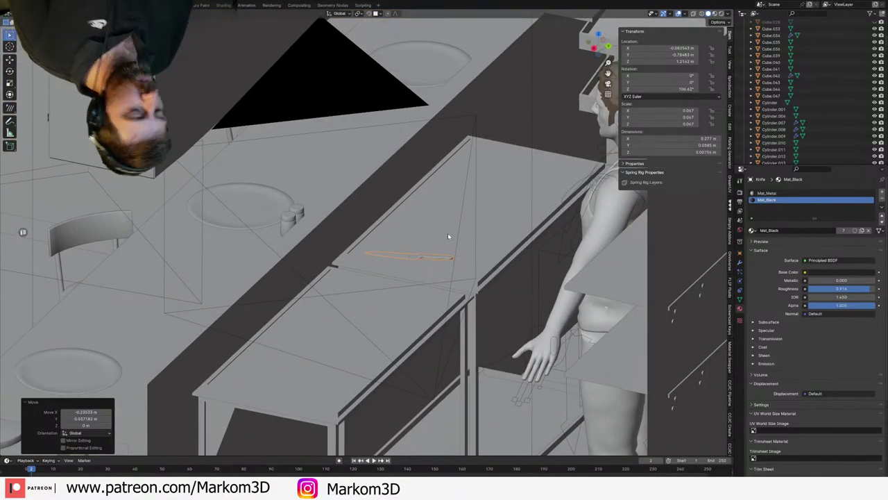
right_click(447, 233)
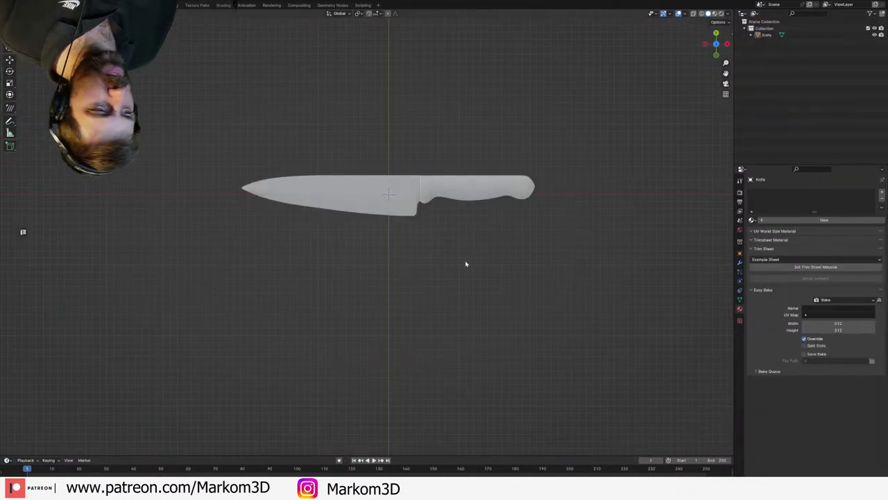
- Move the knife in the props file horizontally away from the world origin to free the centre
left_click(433, 199)
key("g")
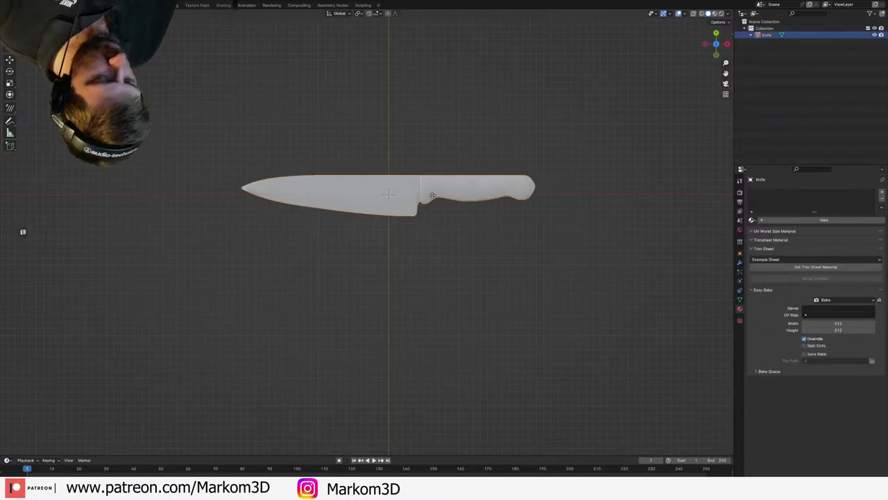
key("shift+z")
left_click(390, 164)
- Add a plane at the origin and scale it up to several times the knife's width
key("shift+a")
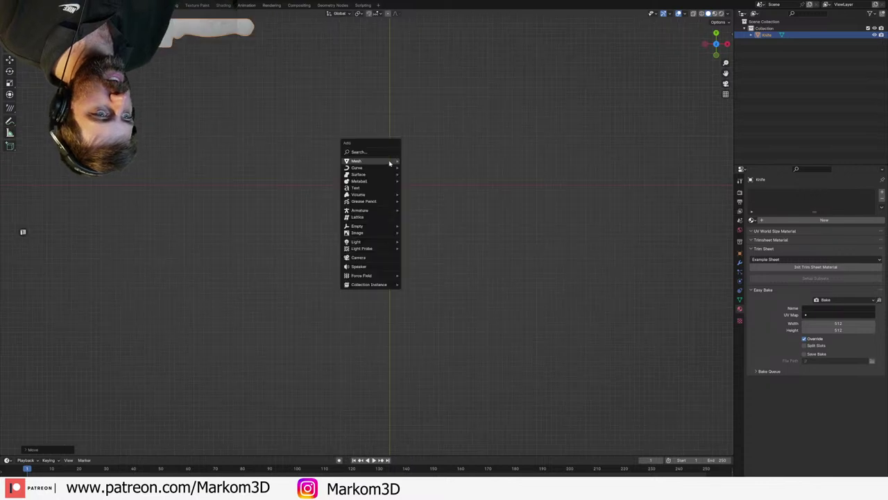
mouse_move(366, 157)
left_click(426, 161)
key("s")
left_click(606, 273)
middle_click_drag(502, 196, 492, 188)
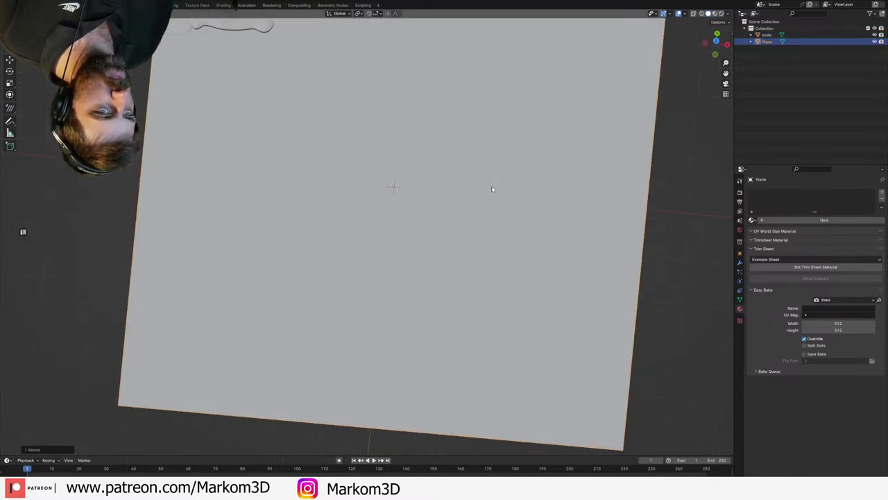
scroll(494, 188, "down", 3)
middle_click_drag(446, 207, 448, 203)
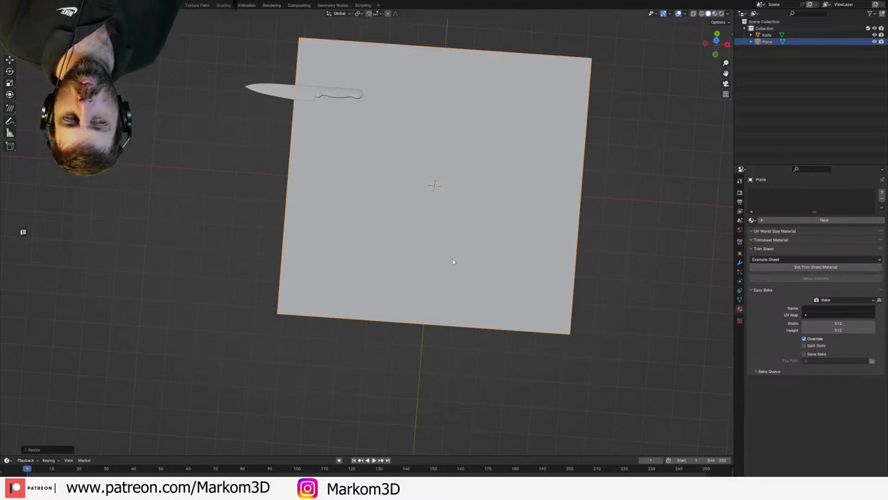
middle_click_drag(467, 241, 485, 204)
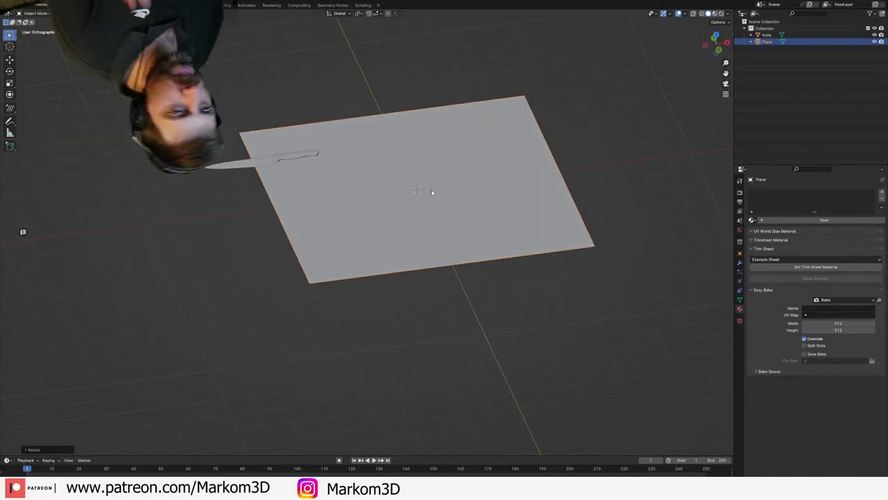
middle_click_drag(417, 206, 419, 216)
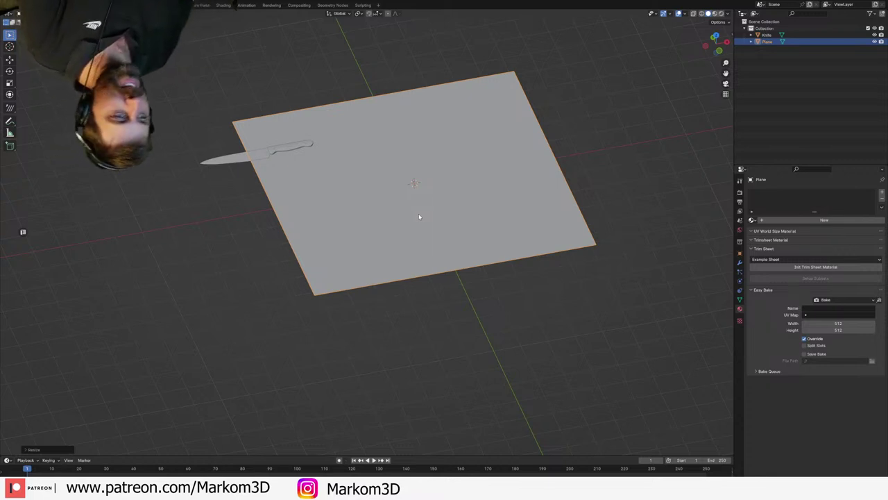
key("shift+a")
left_click(448, 219)
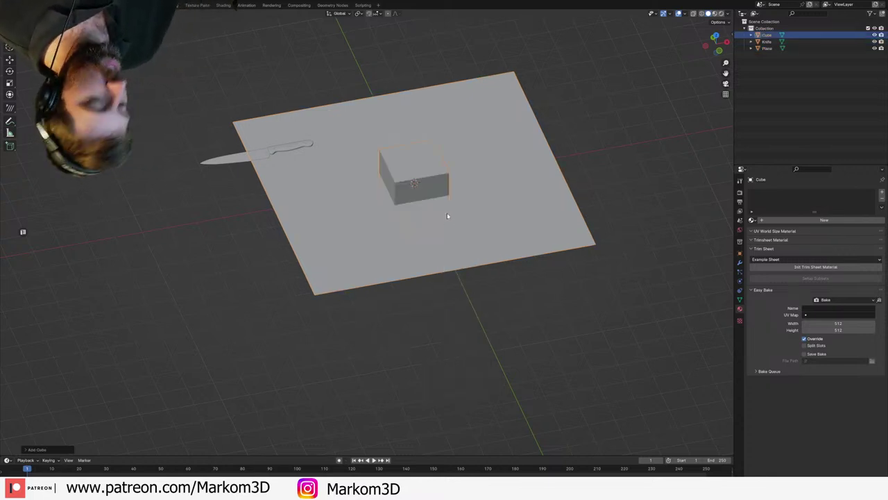
key("Delete")
- Add a second, smaller plane at the origin and raise it along Z slightly above the large plane
key("shift+a")
left_click(488, 214)
key("g")
key("z")
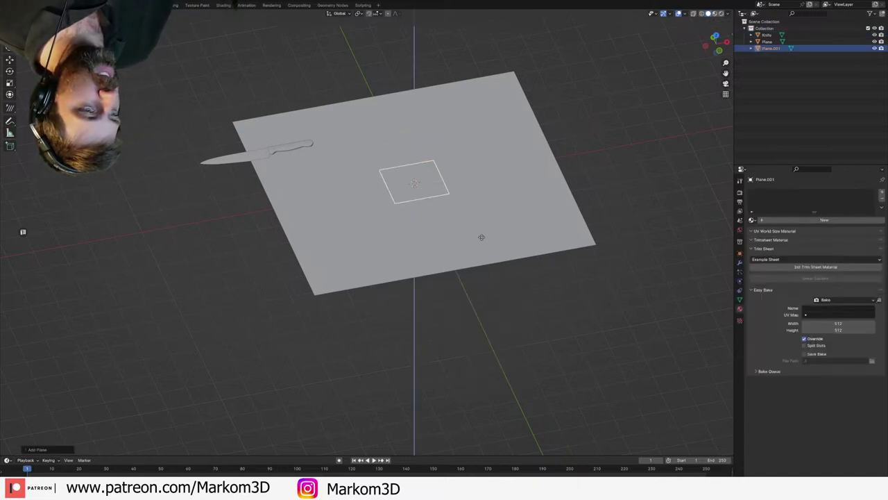
left_click(457, 205)
- Subdivide the small plane's mesh twice and return to Object Mode
key("Tab")
key("ctrl+e")
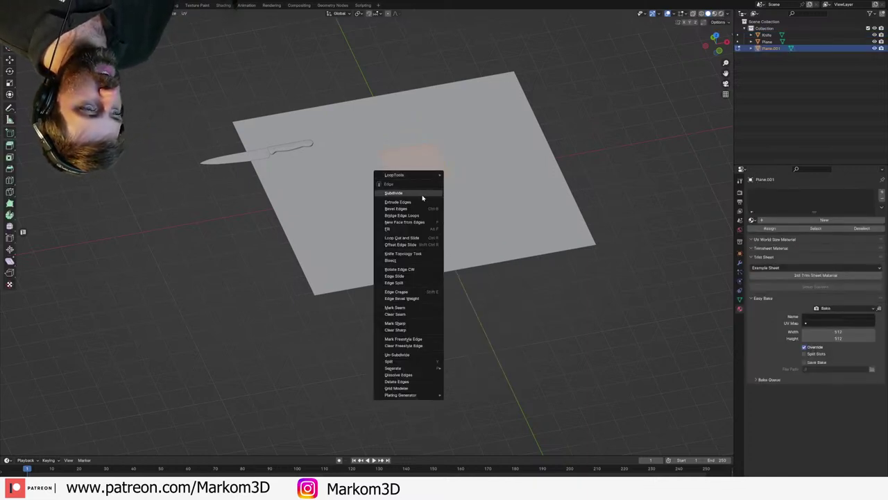
left_click(423, 197)
right_click(416, 198)
left_click(416, 197)
key("Tab")
middle_click_drag(425, 184, 437, 200)
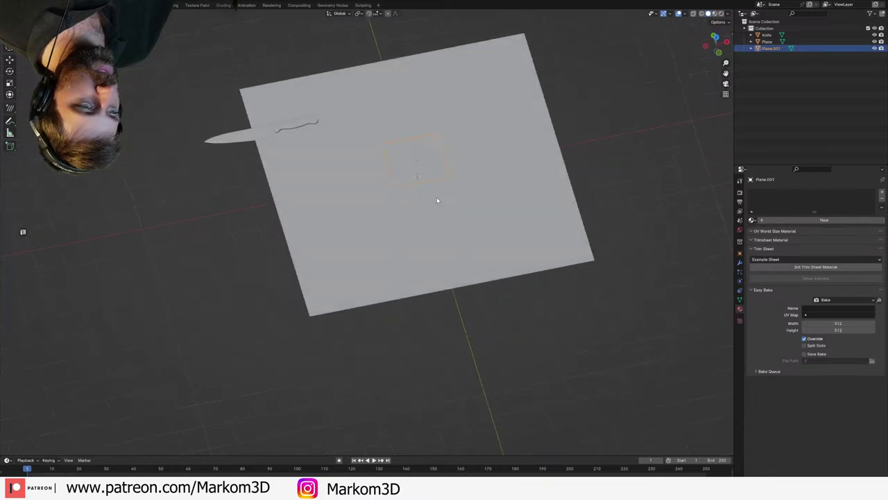
scroll(424, 167, "up", 5)
scroll(430, 206, "down", 2)
key("Tab")
key("Tab")
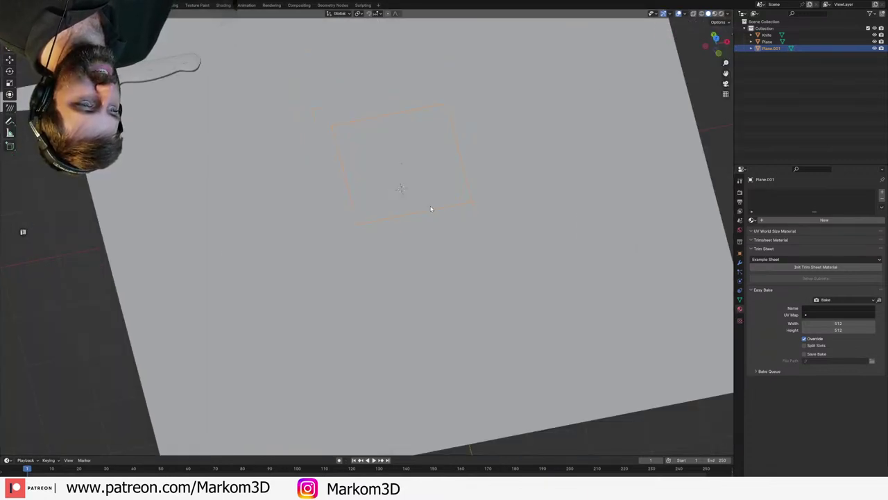
key("Tab")
key("Tab")
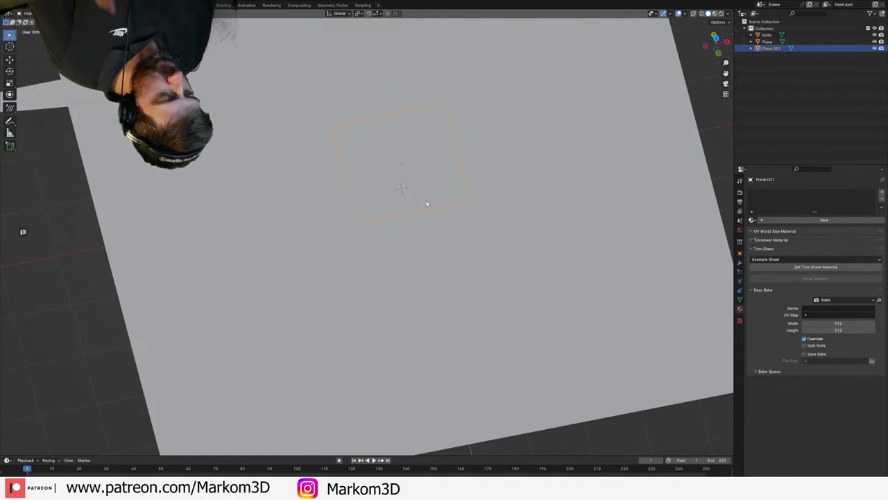
- Add Collision physics to the large plane
left_click(683, 281)
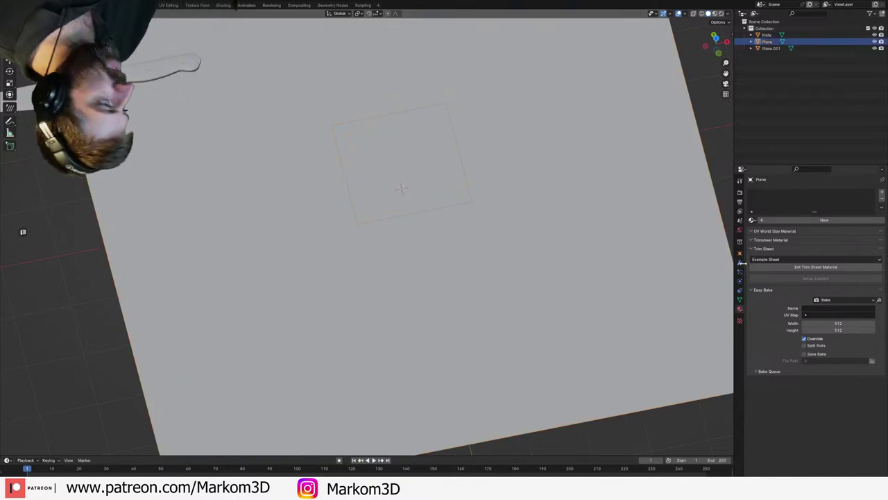
left_click(739, 262)
left_click(817, 192)
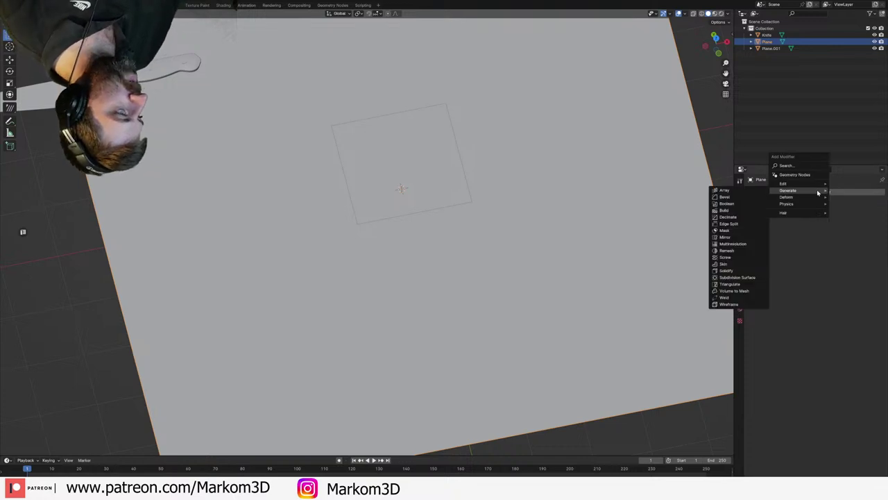
key("Escape")
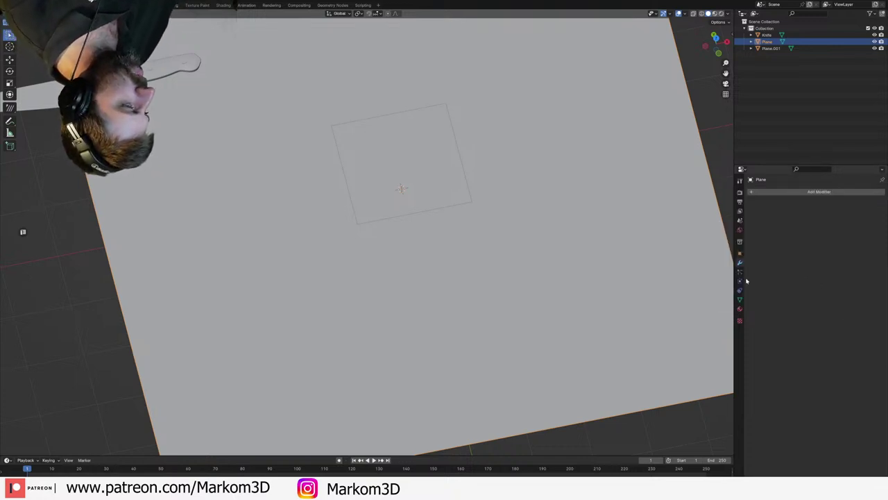
left_click(740, 281)
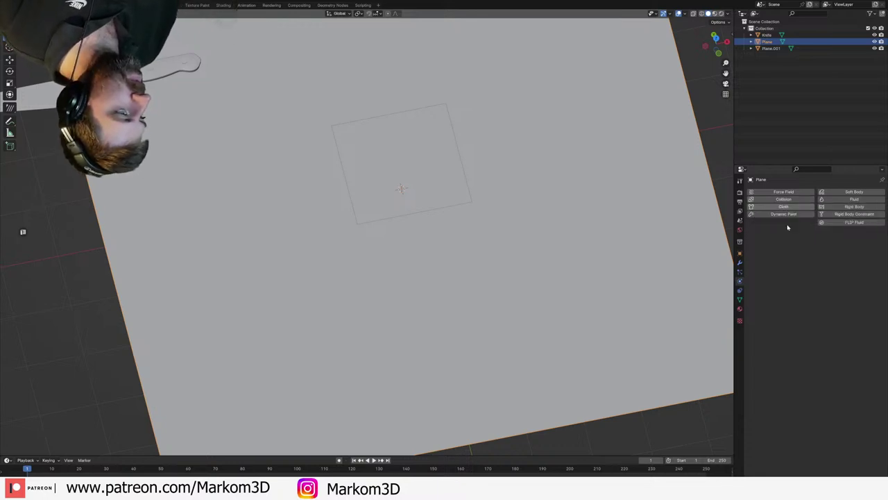
left_click(739, 290)
left_click(739, 282)
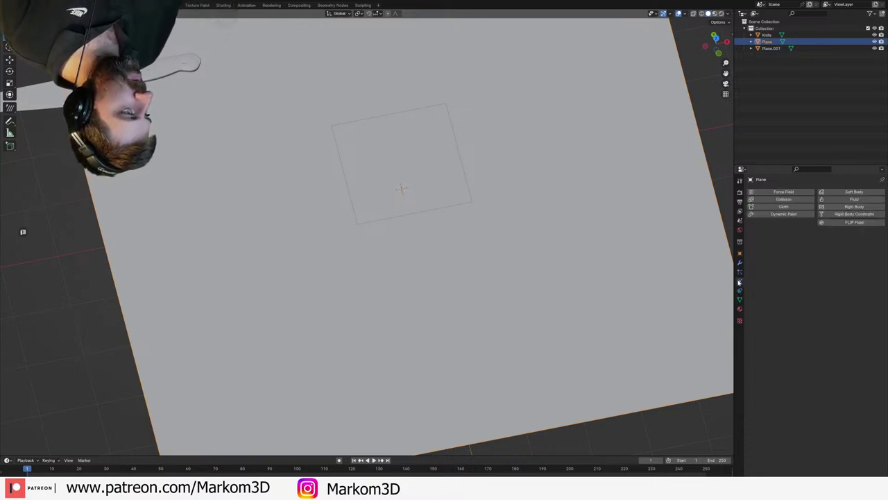
left_click(783, 199)
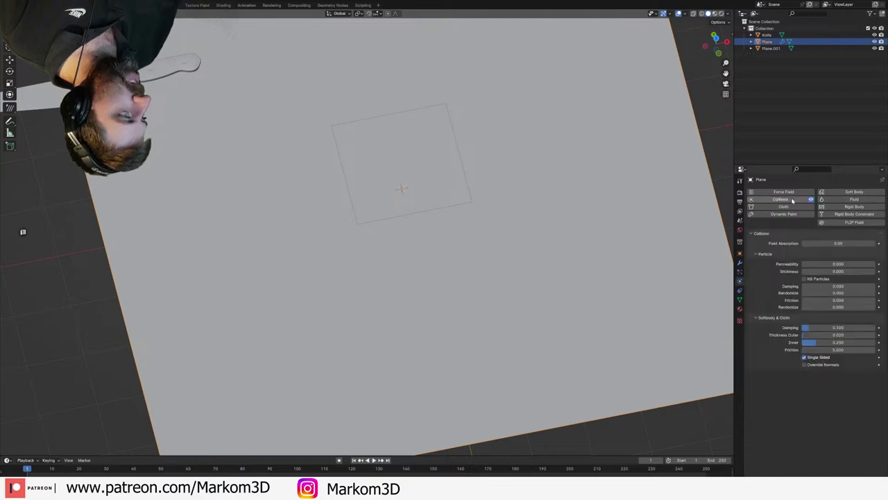
- Add Cloth physics to the small raised plane above it
left_click(411, 191)
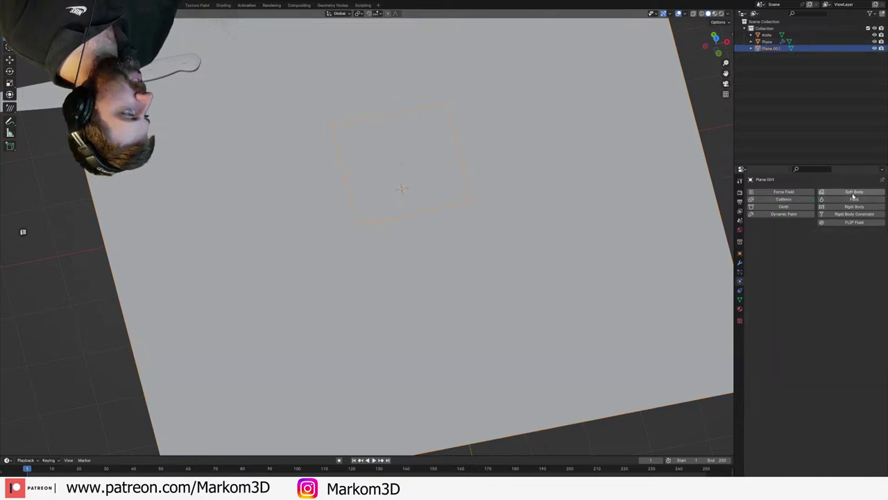
scroll(438, 199, "up", 2)
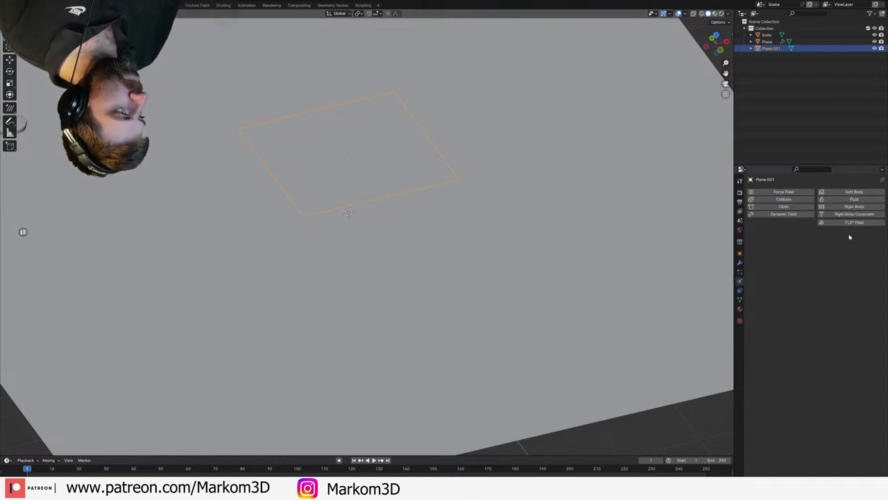
left_click(784, 206)
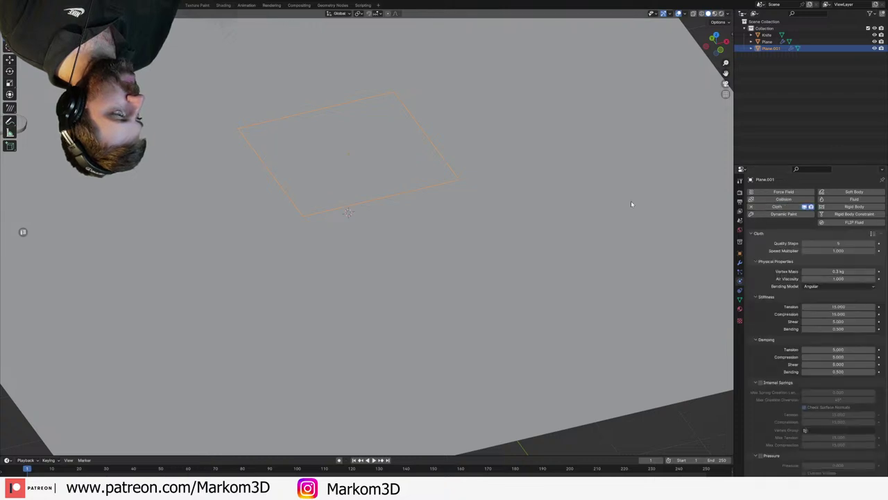
- Select an off-centre edge loop across the small plane in Edit Mode and snap the 3D cursor to it
scroll(370, 170, "up", 3)
key("Tab")
middle_click_drag(371, 169, 287, 244)
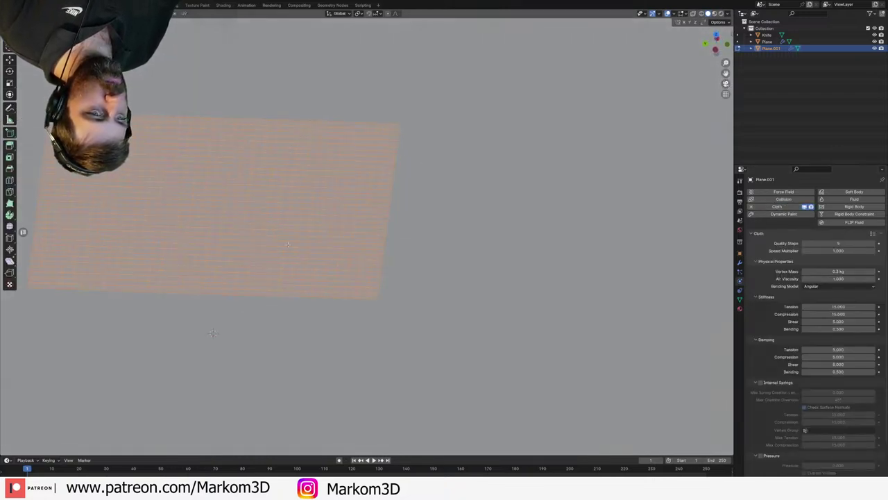
key("alt+a")
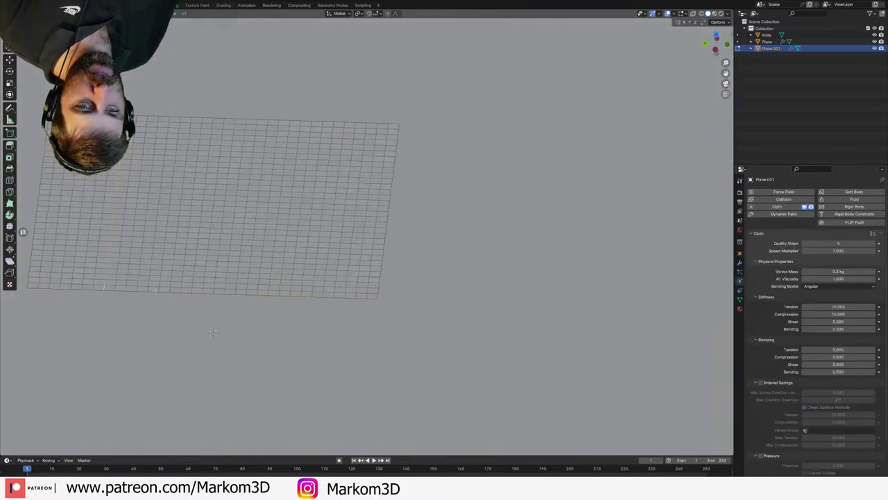
key("shift+s")
left_click(159, 329)
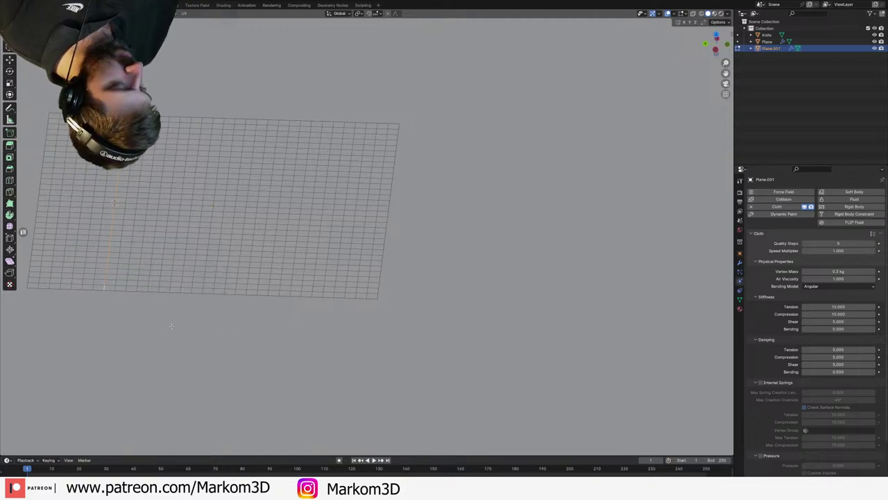
- Set the pivot point to 3D Cursor and scale the small plane's whole mesh up to roughly half the large plane's width
key("KP_1")
middle_click_drag(171, 327, 374, 260)
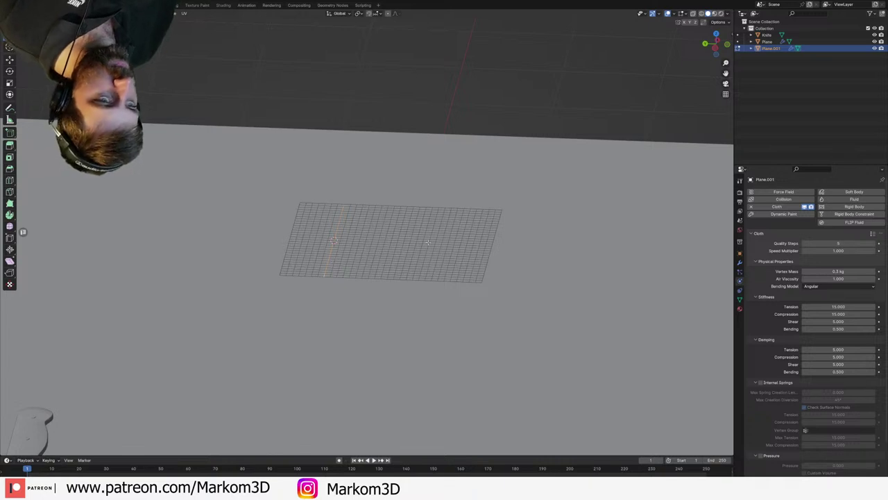
left_click(360, 13)
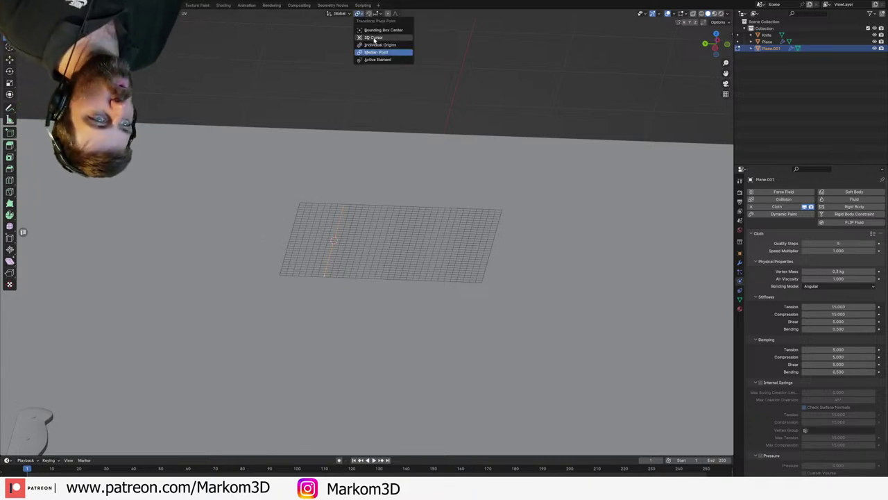
left_click(374, 38)
middle_click_drag(335, 249, 332, 278)
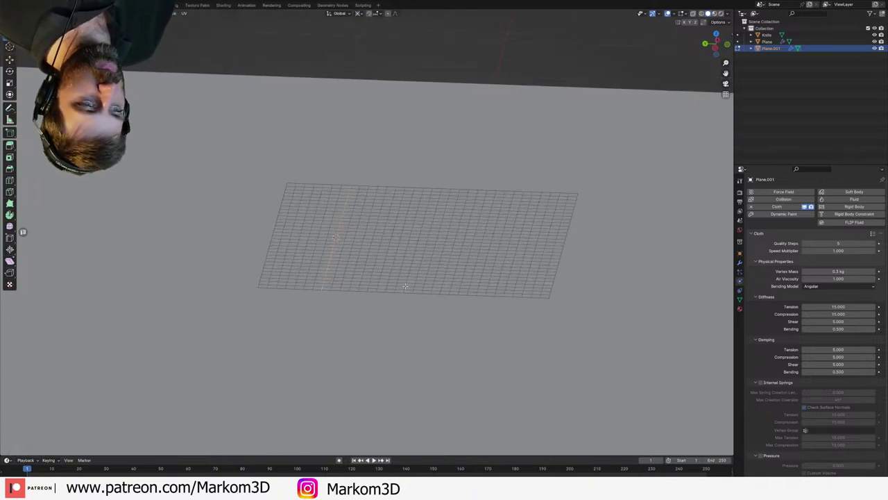
key("a")
key("s")
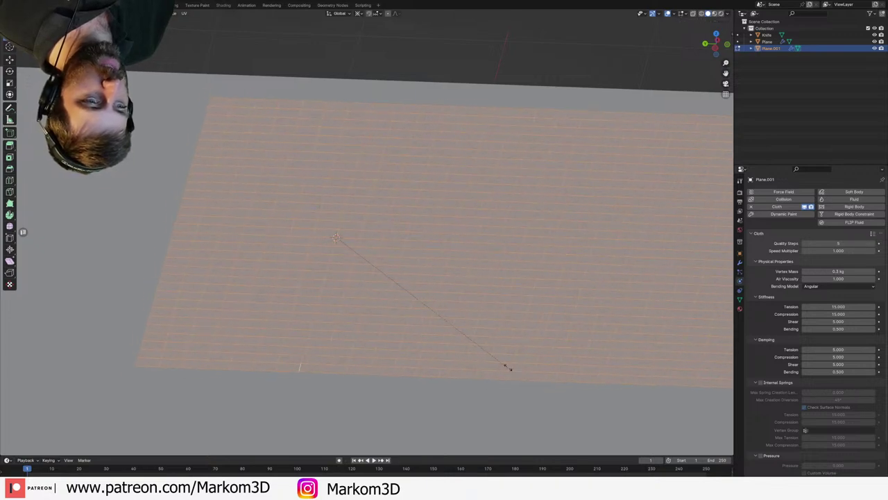
middle_click_drag(472, 334, 334, 289, "shift")
- Select the vertices of the small plane from the 3D cursor's edge loop to the far edge on the loop's larger side
key("alt+a")
key("KP_7")
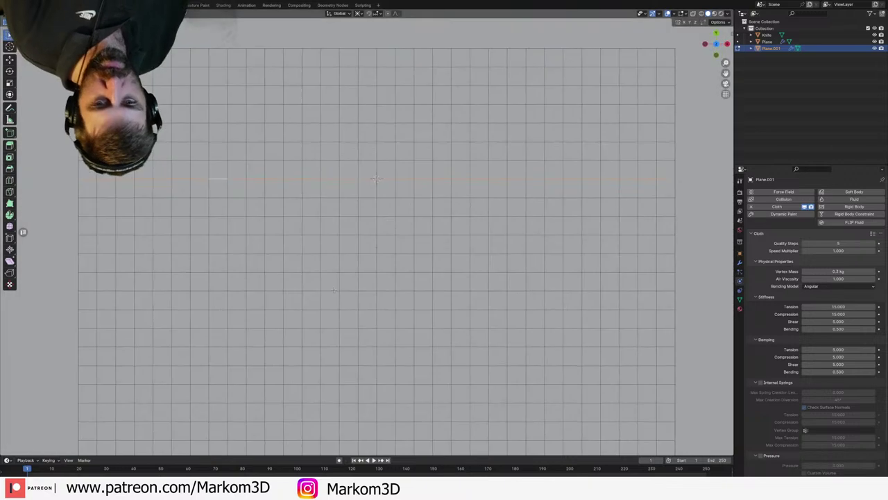
scroll(301, 244, "down", 5)
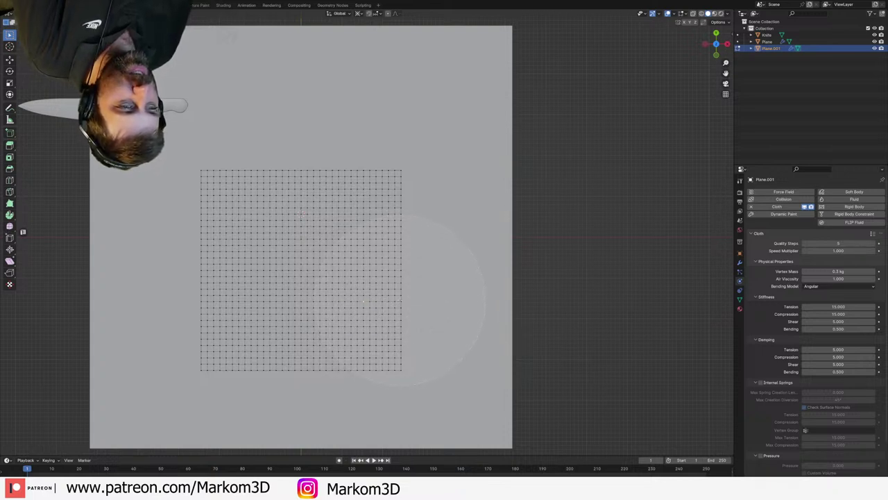
left_click_drag(444, 298, 208, 299)
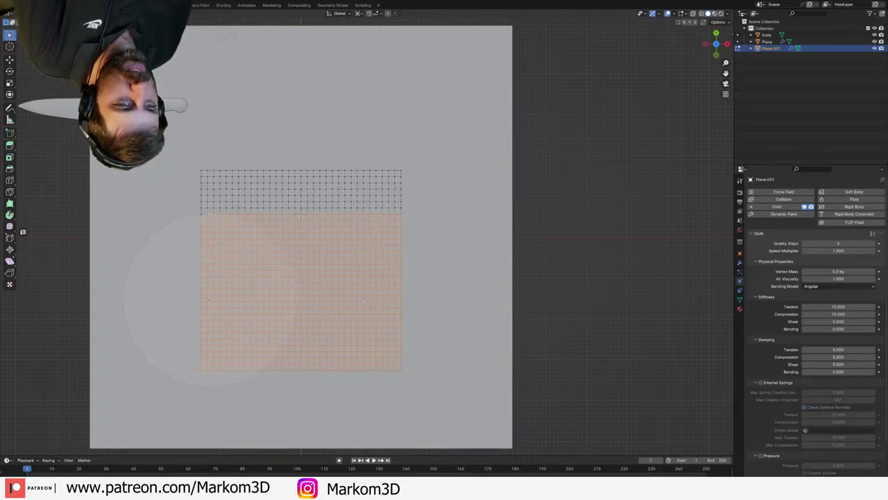